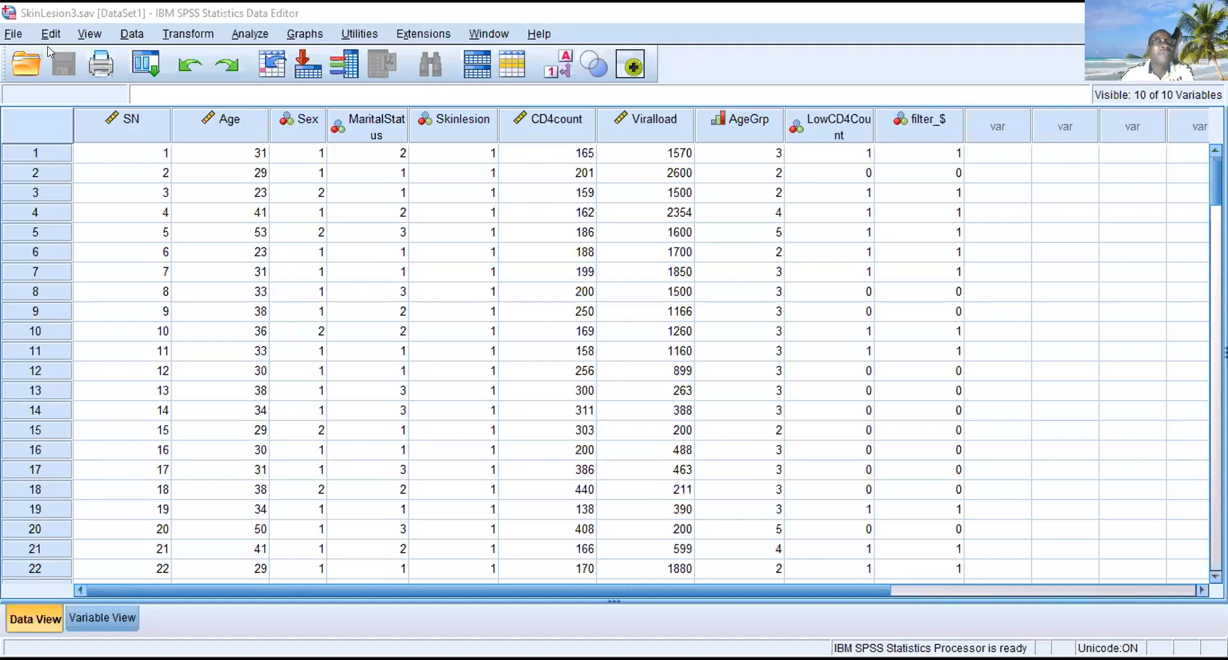
- Switch to the empty IBM SPSS Statistics 20 data editor and dismiss its start-up and file-opening dialogs
left_click(14, 34)
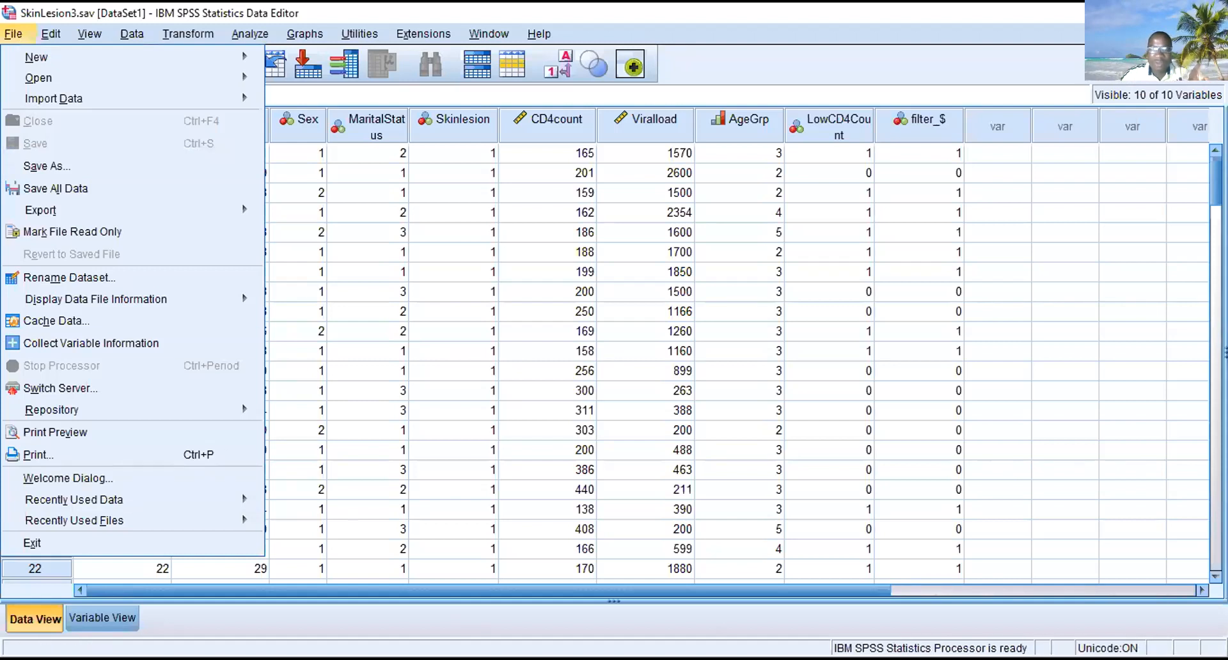
key("alt+Tab")
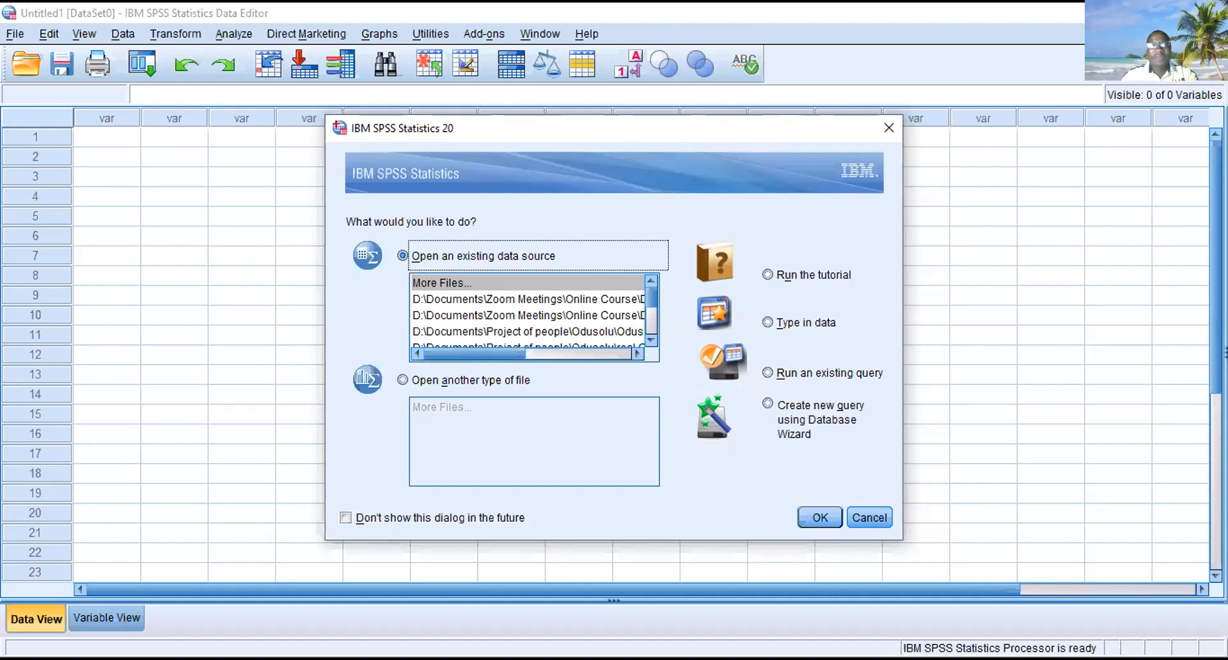
left_click(647, 103)
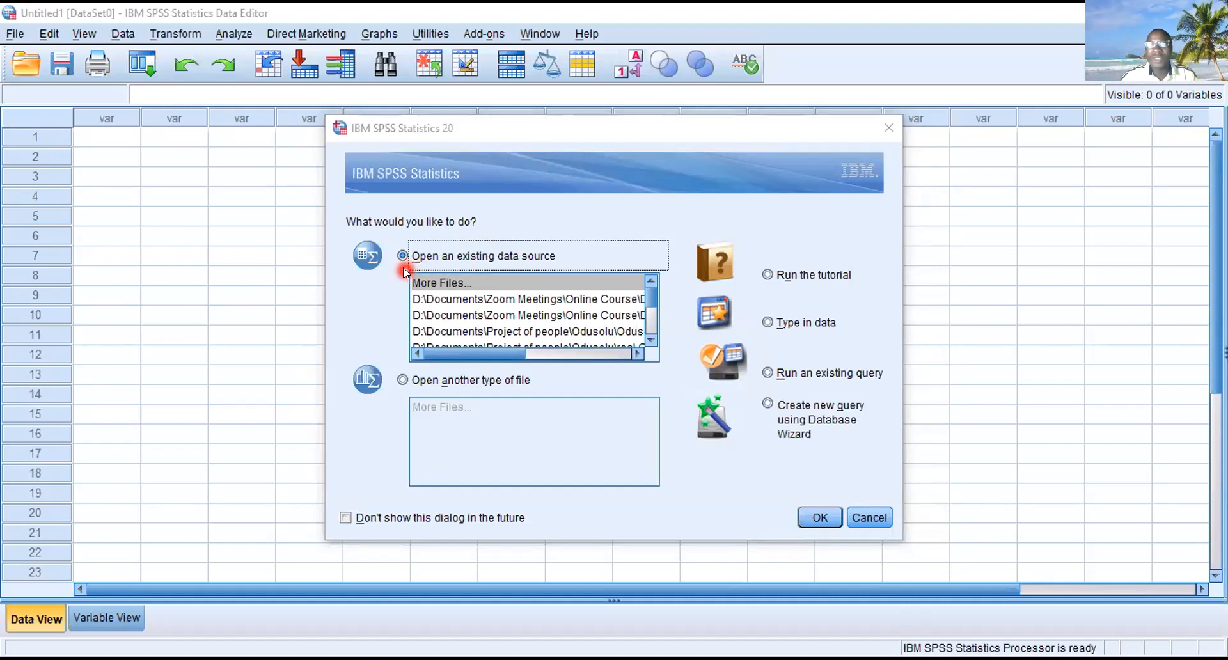
left_click(821, 519)
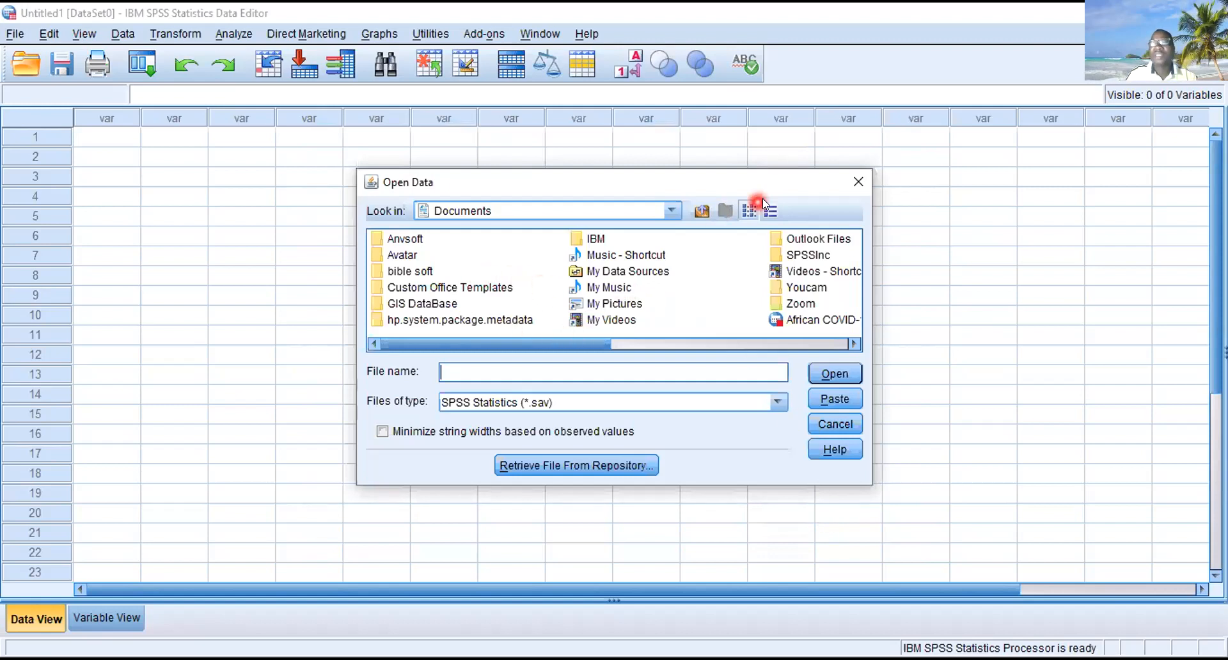
left_click(852, 182)
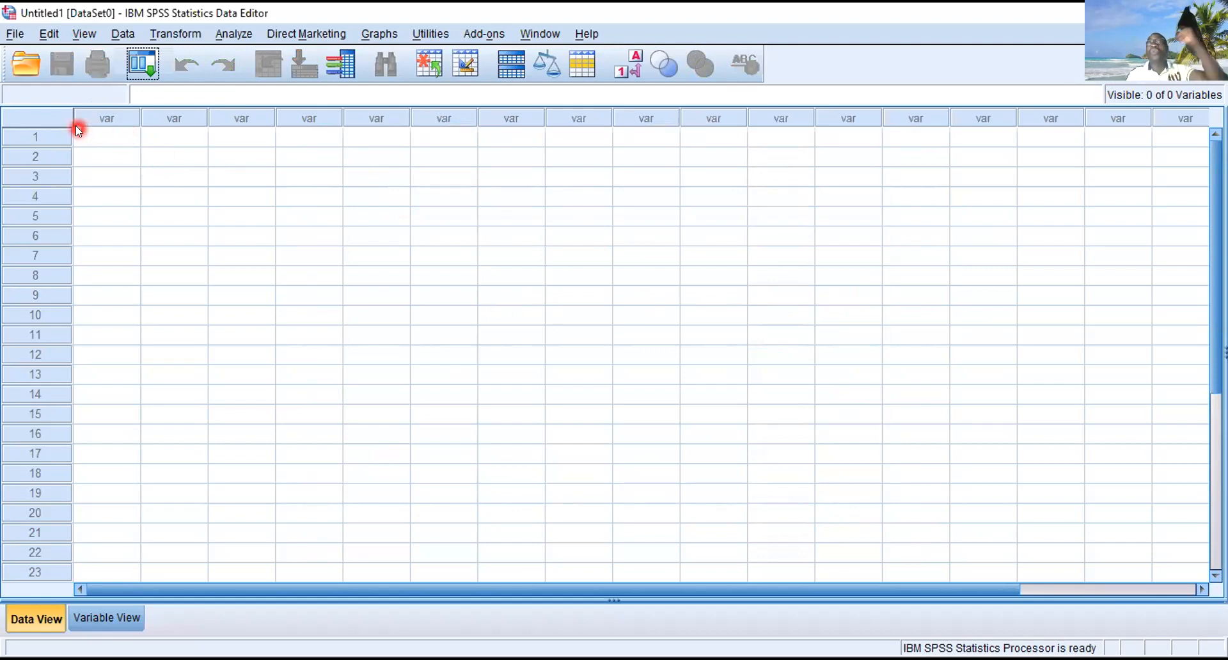
- Start opening a data file and browse to the Documents folder on New Volume (D:)
left_click(16, 35)
mouse_move(46, 75)
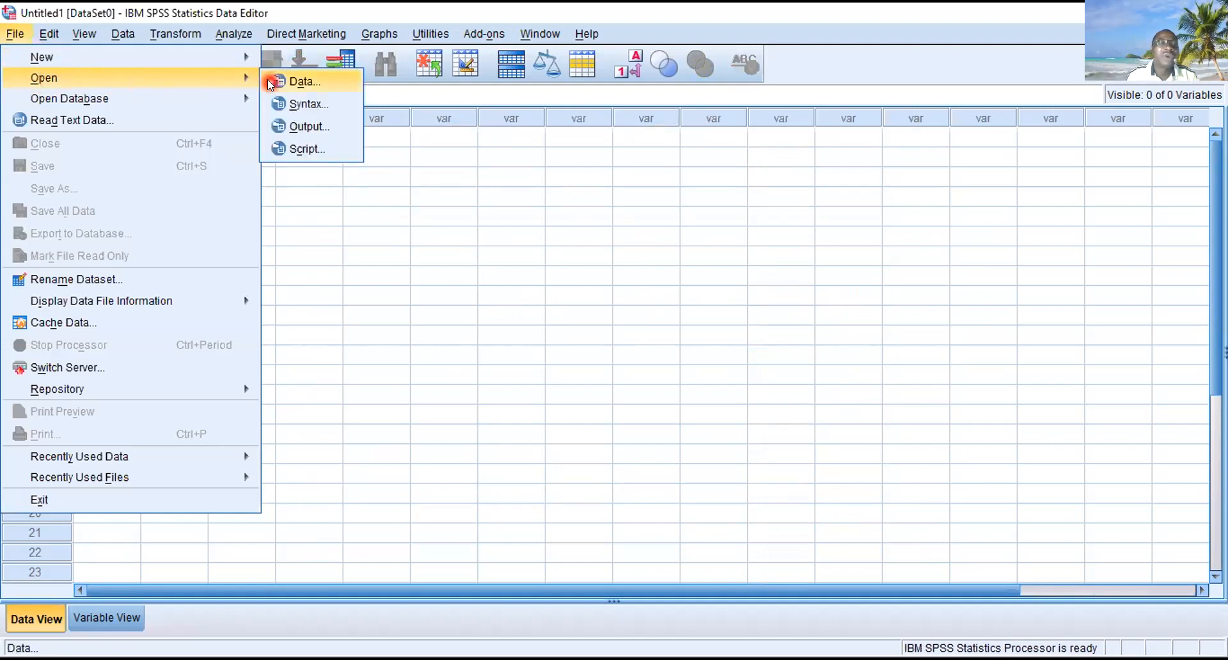
left_click(295, 82)
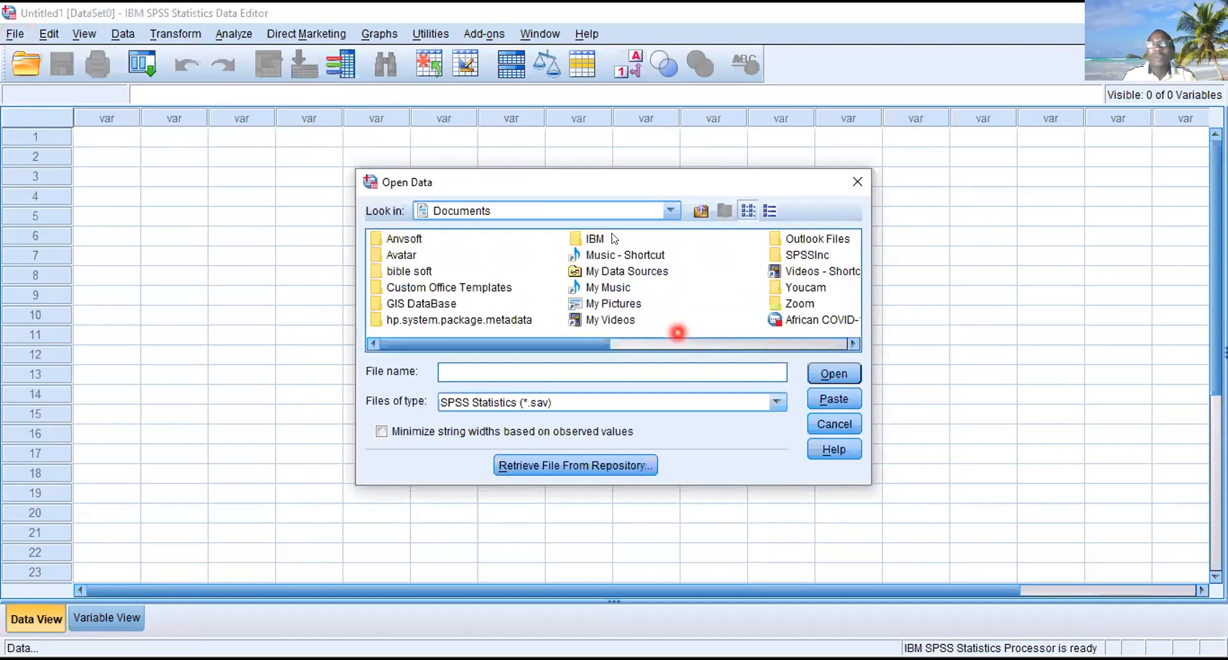
left_click(703, 212)
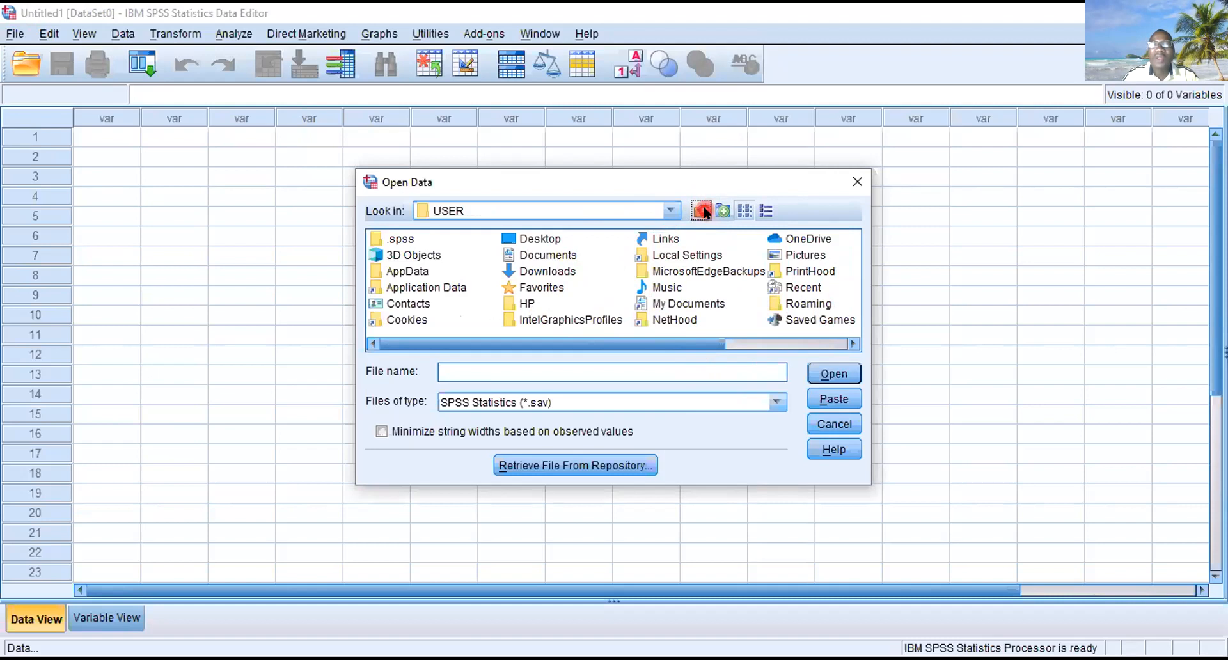
left_click(671, 212)
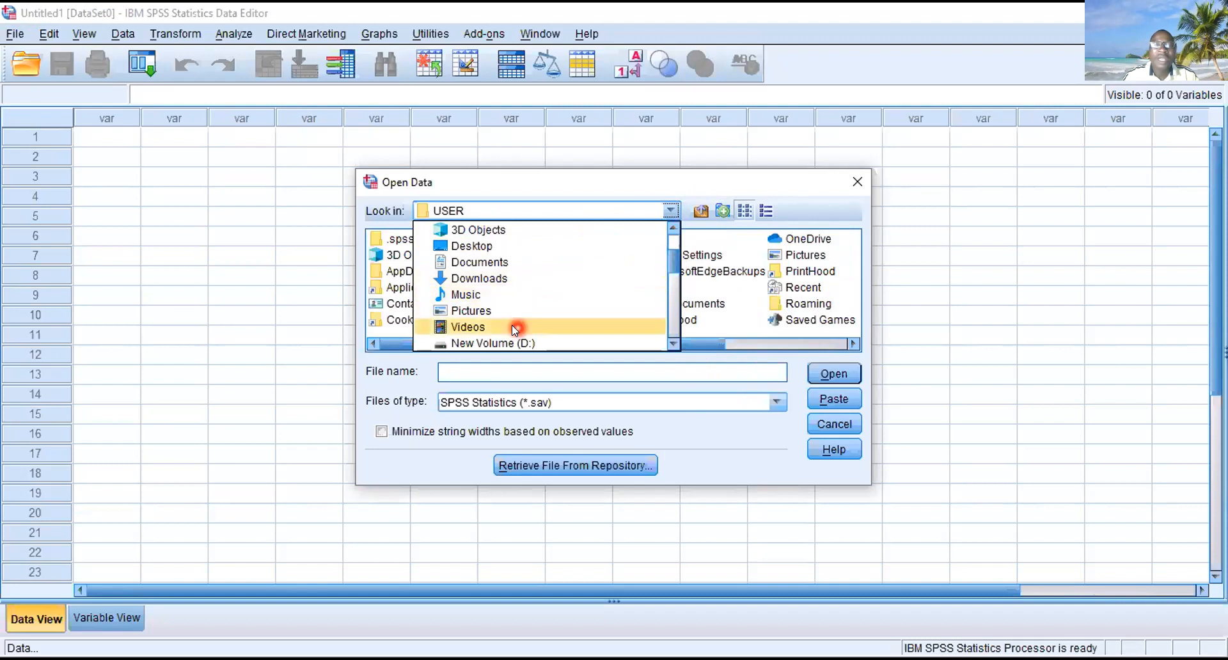
left_click(515, 341)
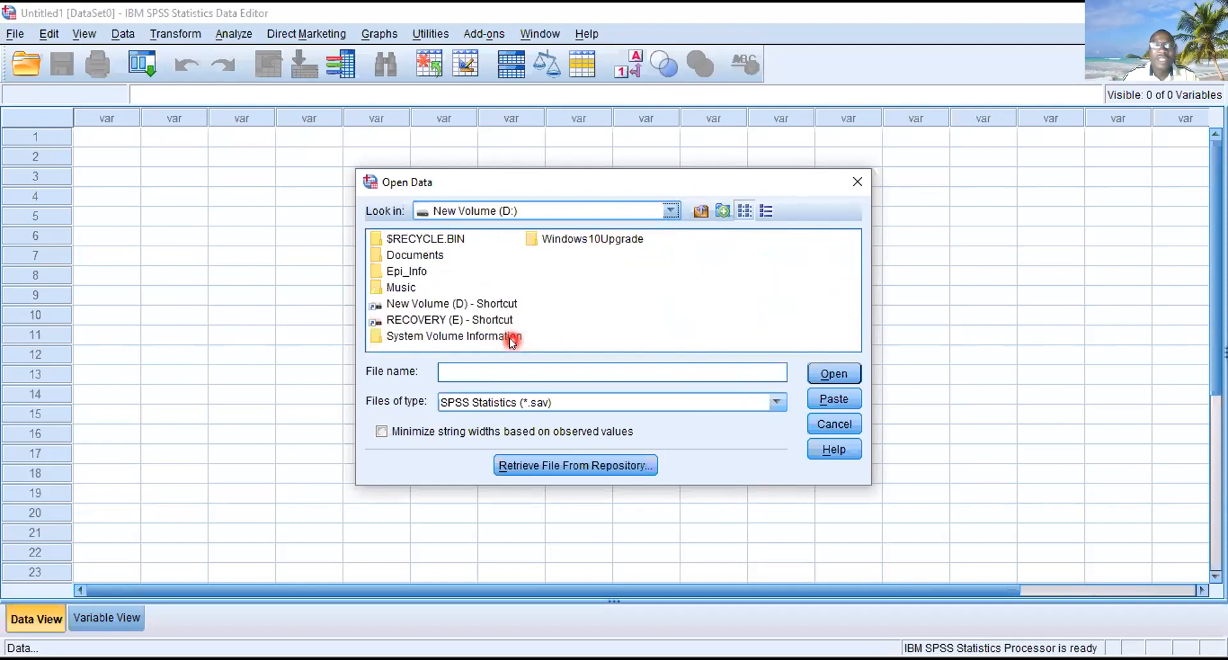
right_click(419, 257)
left_click(414, 258)
right_click(414, 258)
left_click(414, 257)
double_click(414, 257)
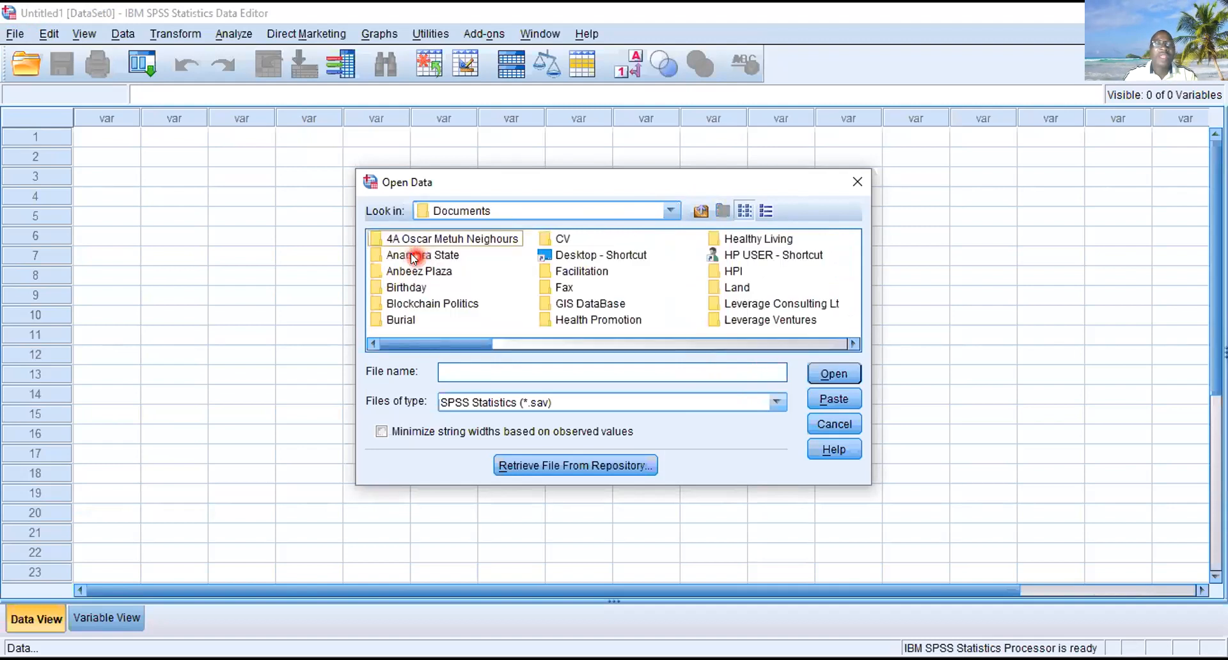
- Browse from Documents through Zoom Meetings and Online Course into the Data files folder
left_click(435, 300)
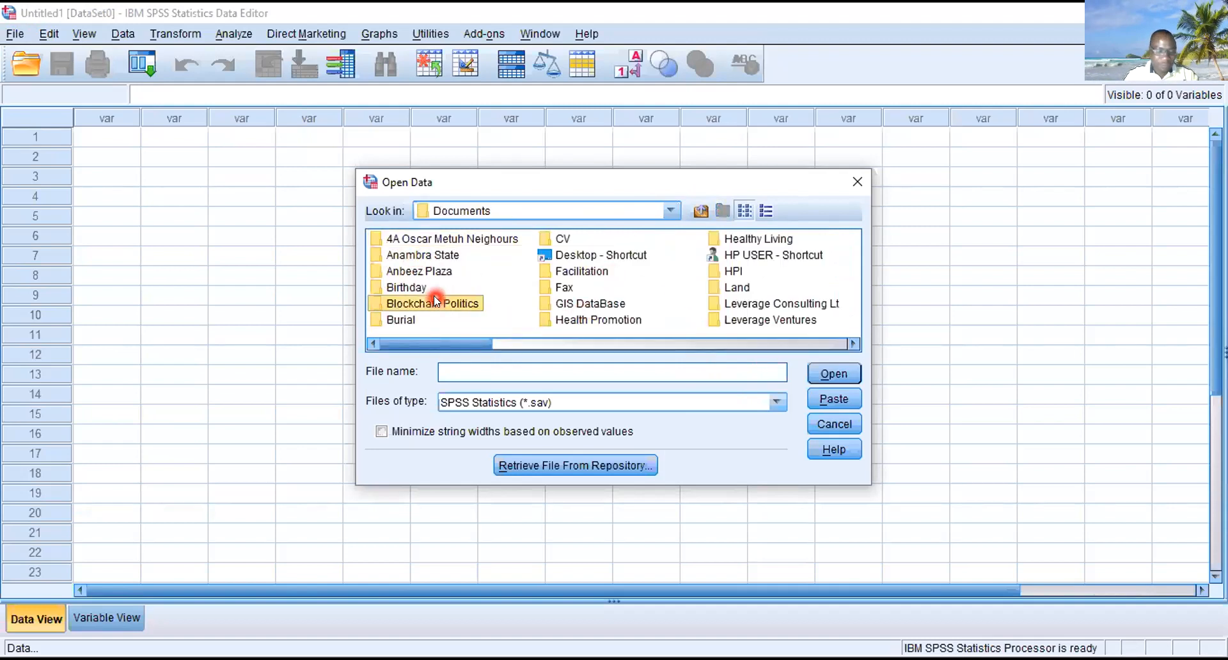
scroll(466, 302, "right", 10)
left_click(720, 256)
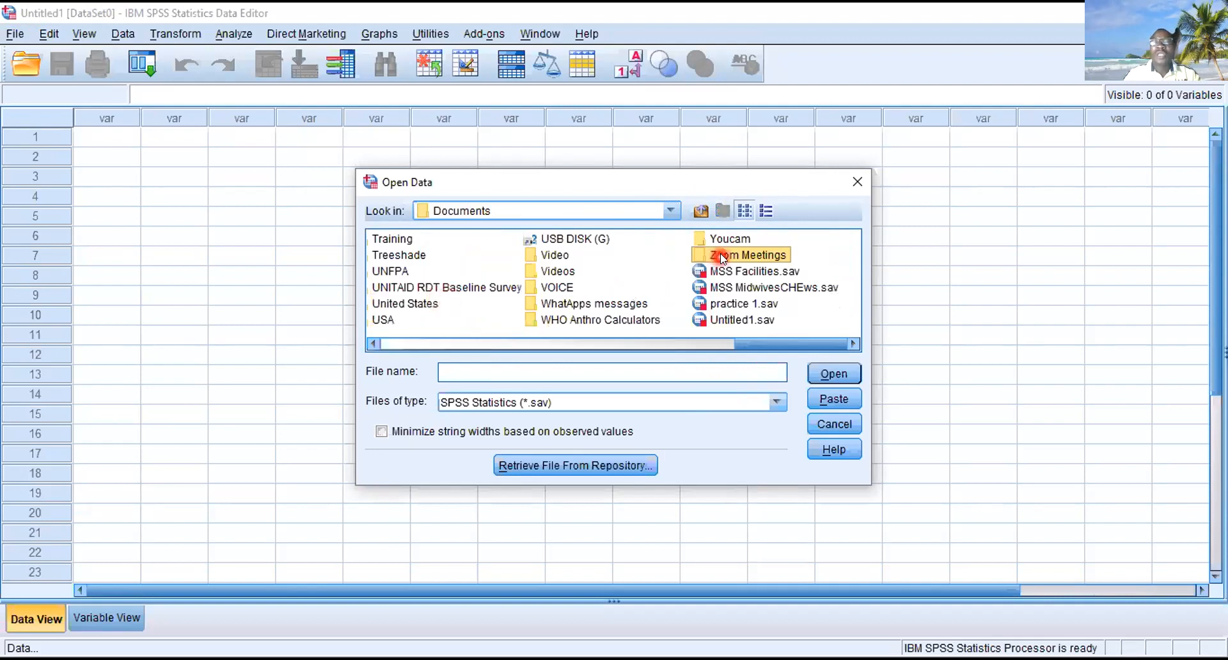
double_click(720, 257)
left_click(435, 240)
double_click(435, 241)
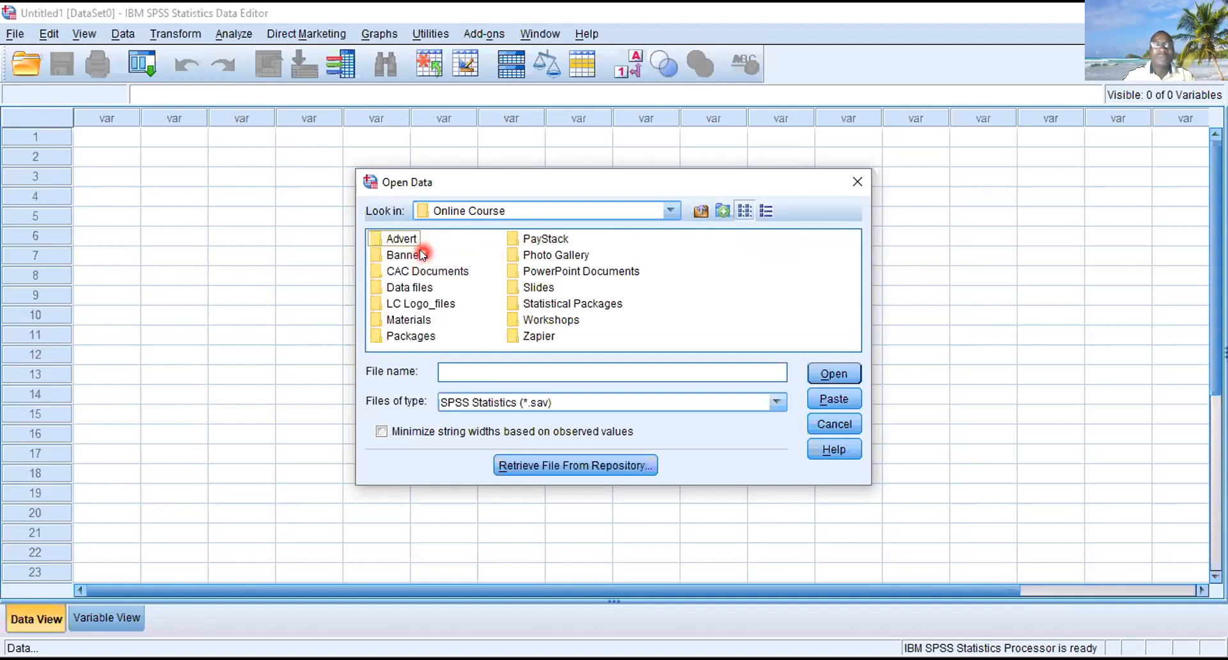
left_click(417, 287)
double_click(417, 287)
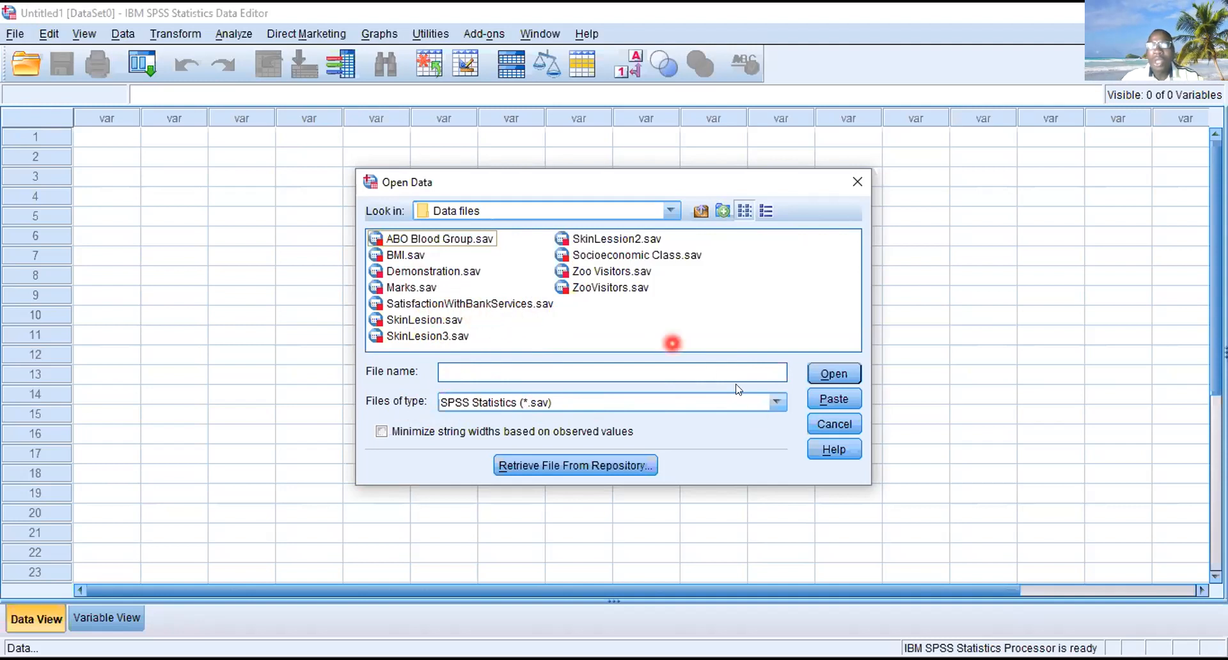
- Set the file type to Excel (*.xls, *.xlsx, *.xlsm) and open SkinLesion.xls
left_click(775, 402)
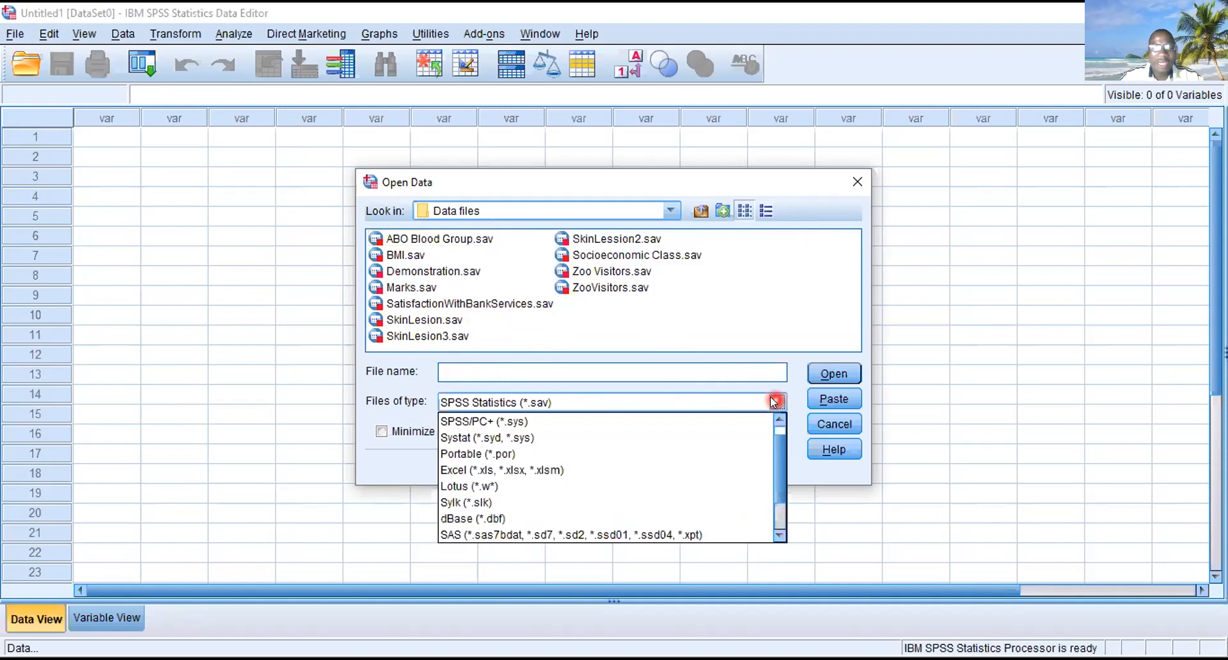
left_click(525, 471)
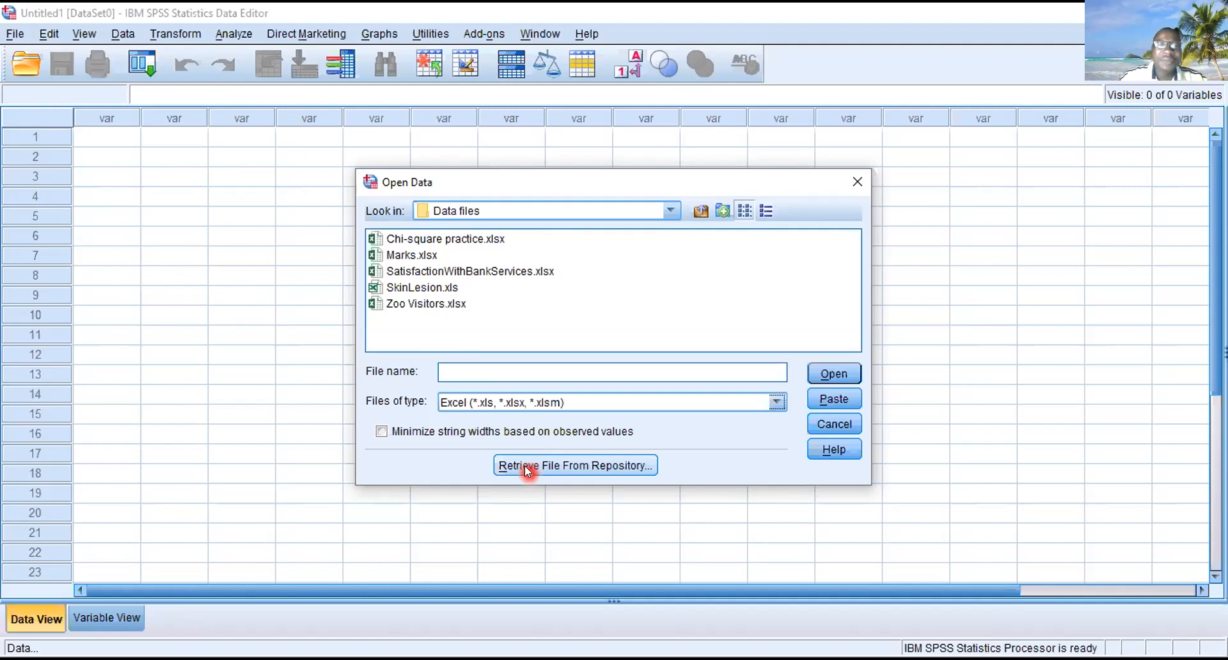
left_click(419, 288)
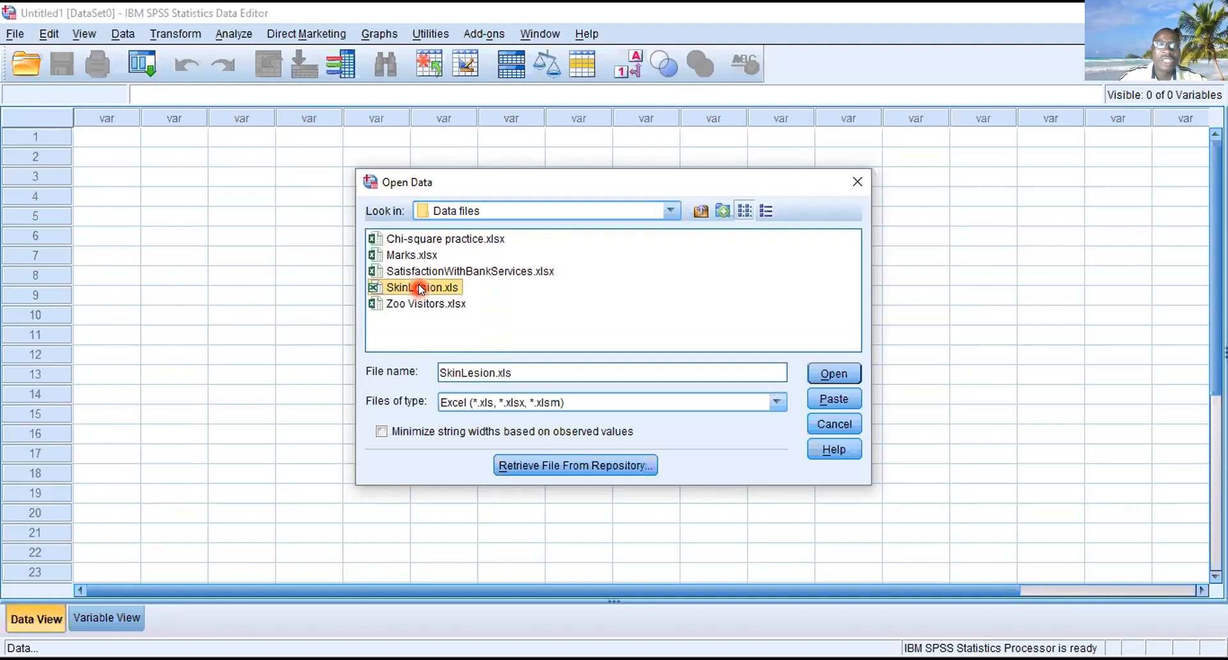
double_click(419, 286)
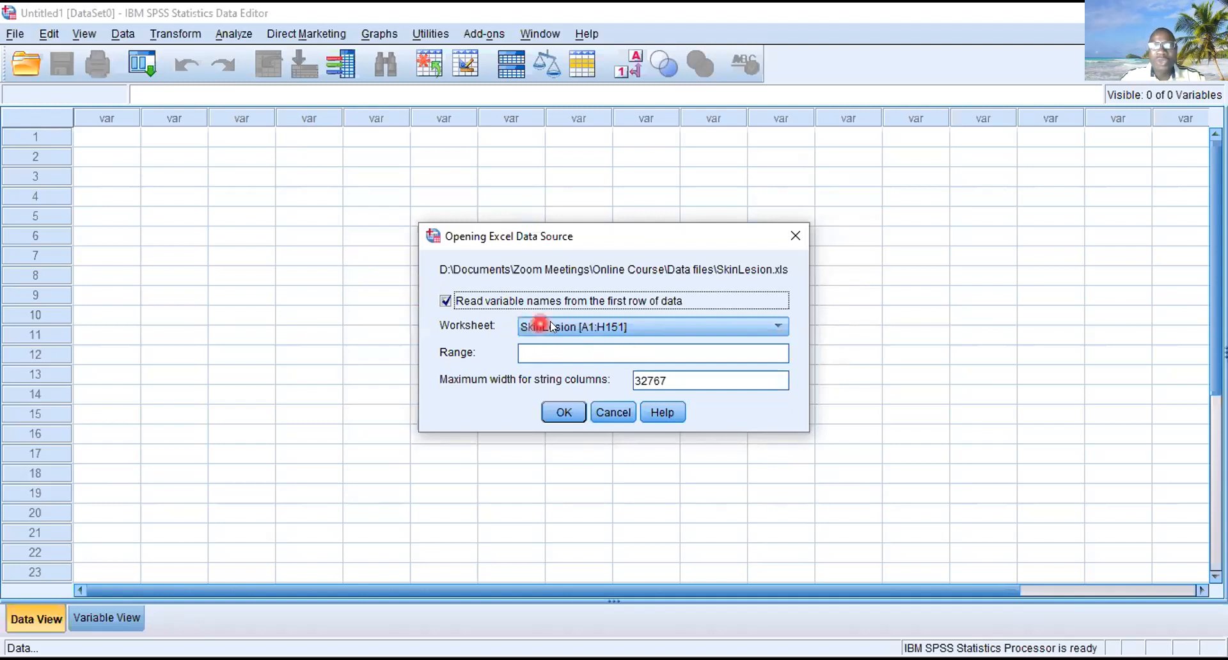
- Import the SkinLesion [A1:H151] worksheet, reading variable names from the first row of data and leaving the range blank
left_click(781, 326)
left_click(781, 326)
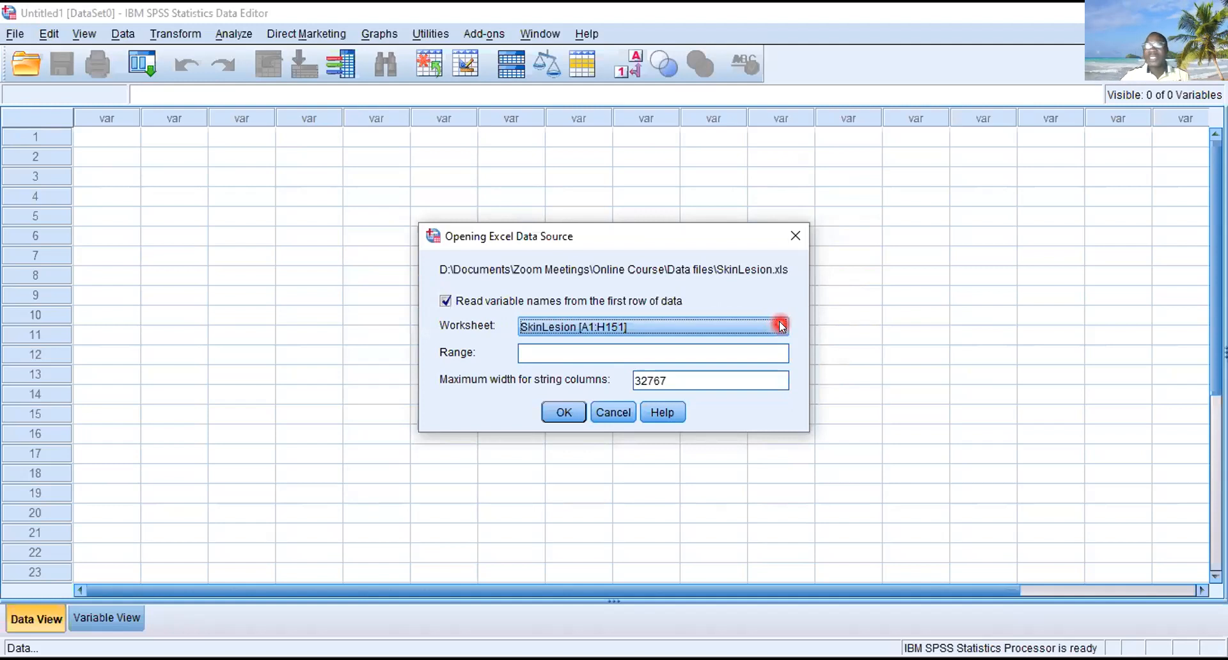
left_click(781, 326)
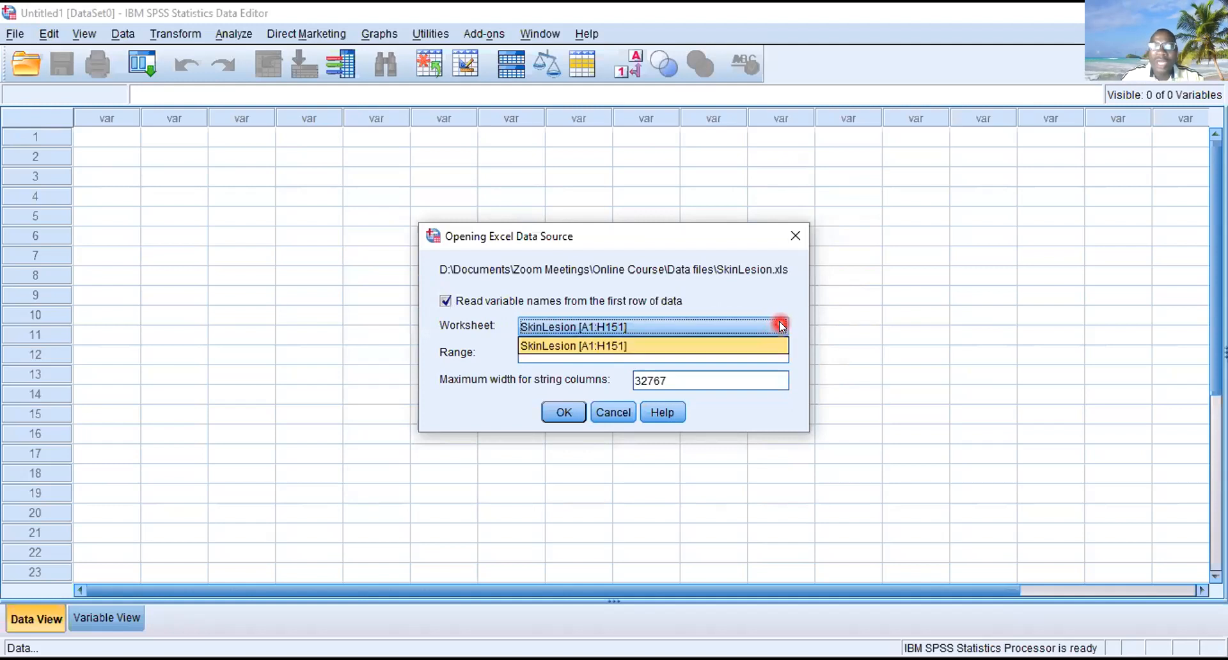
left_click(780, 326)
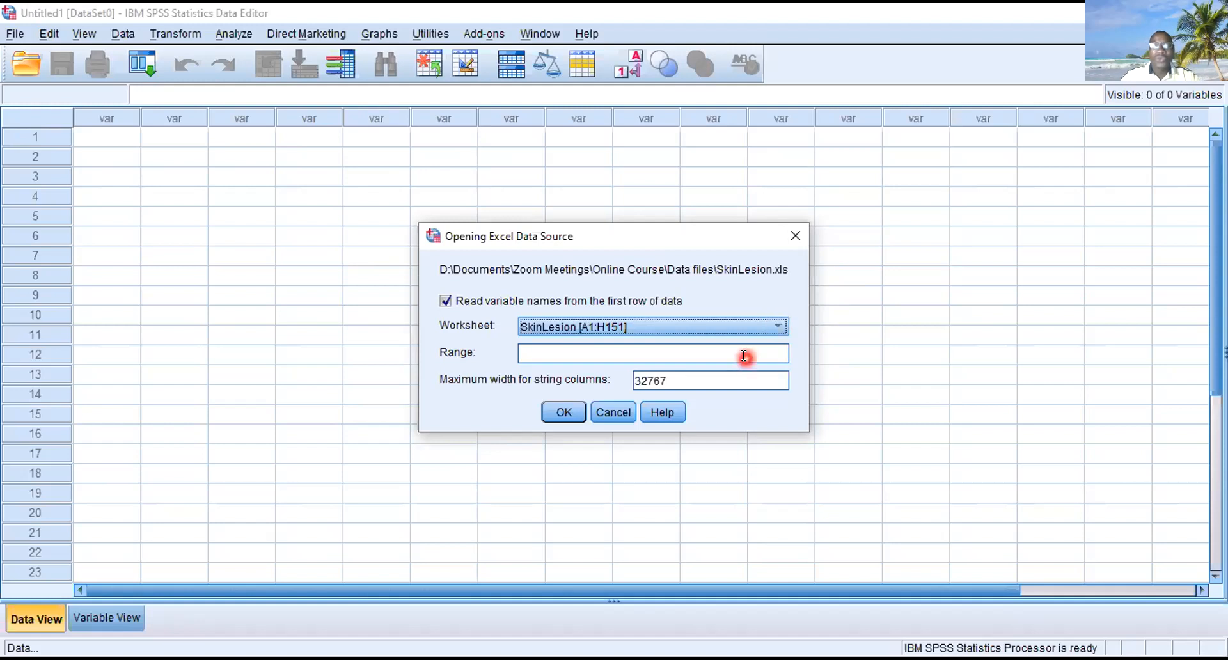
left_click(564, 412)
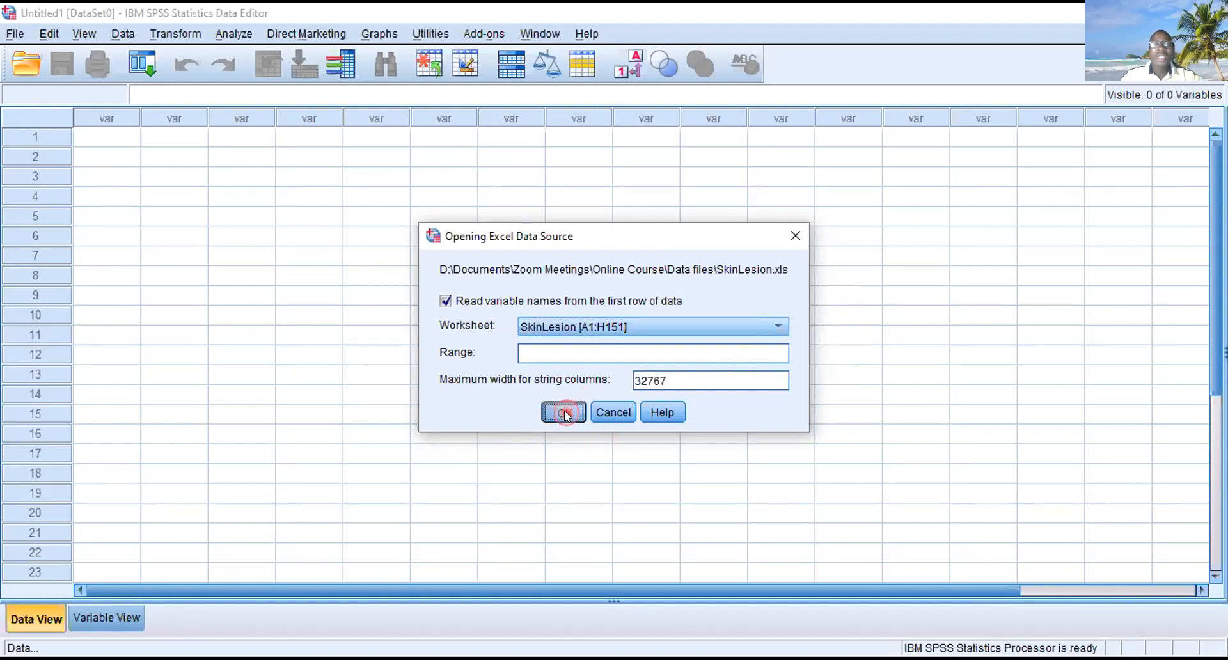
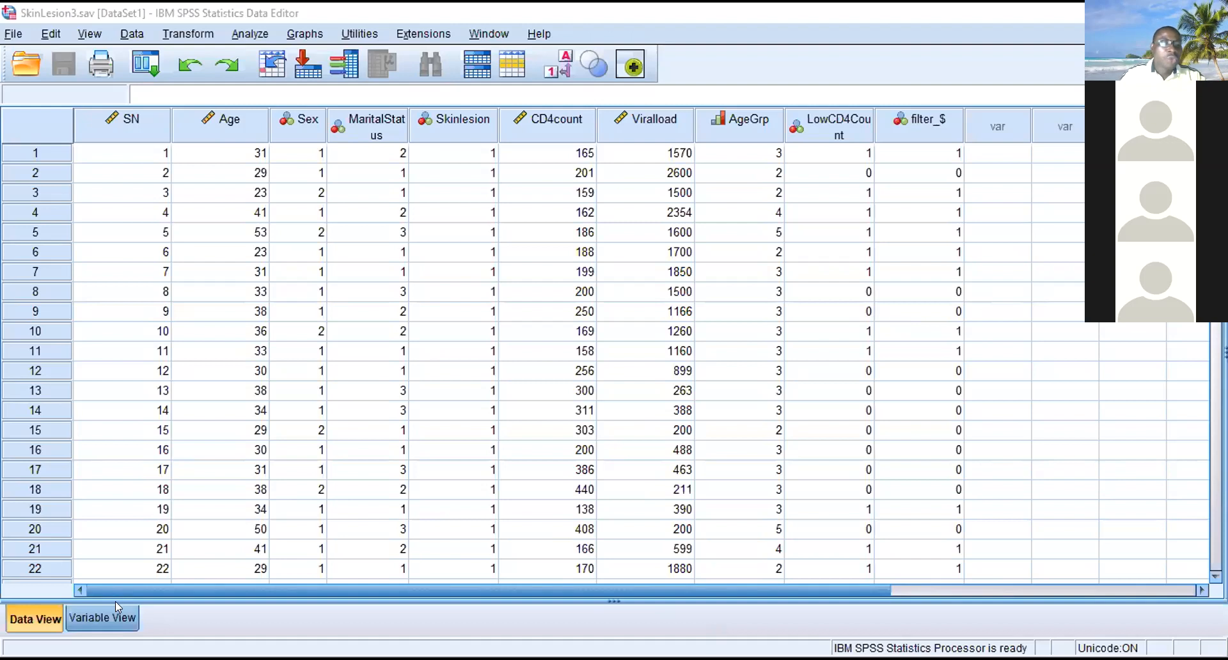
- Delete the filter_$ variable from the variable definitions and return to the data rows
left_click(106, 616)
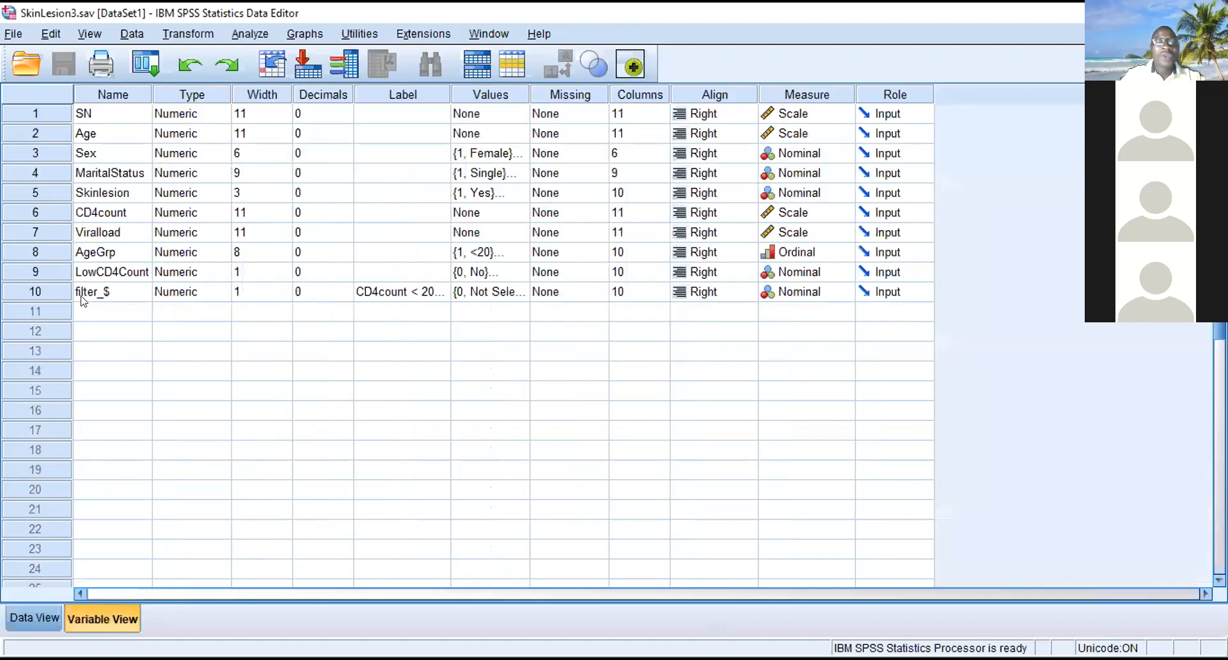
left_click(35, 293)
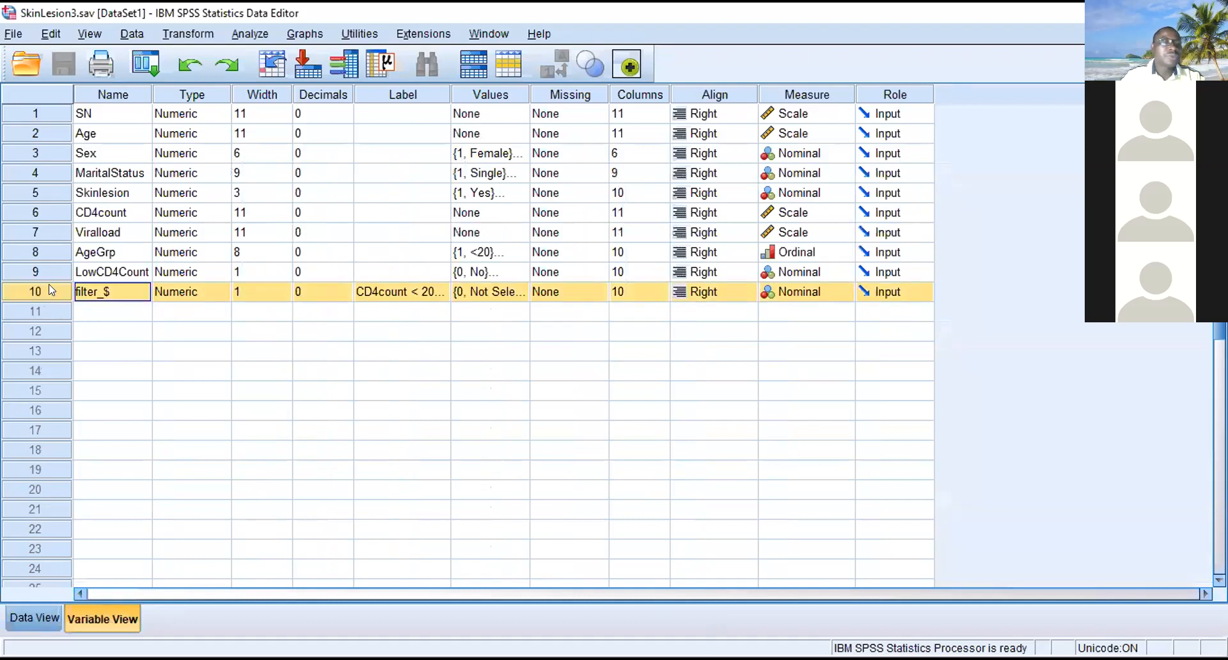
right_click(49, 284)
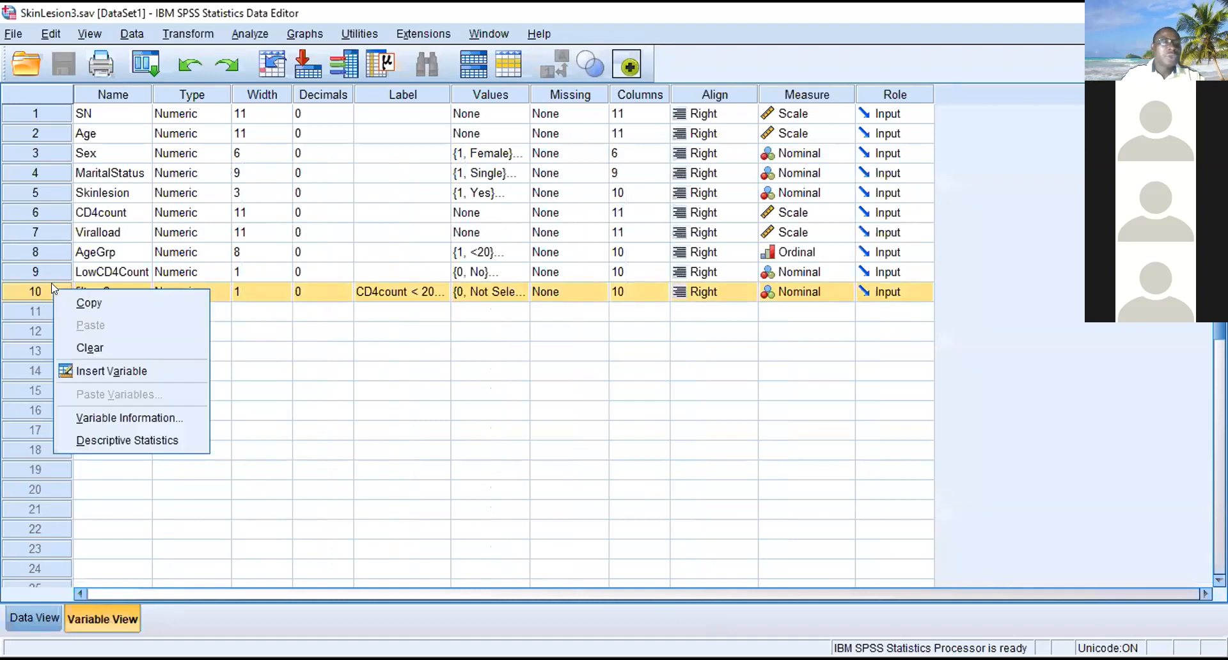
left_click(88, 347)
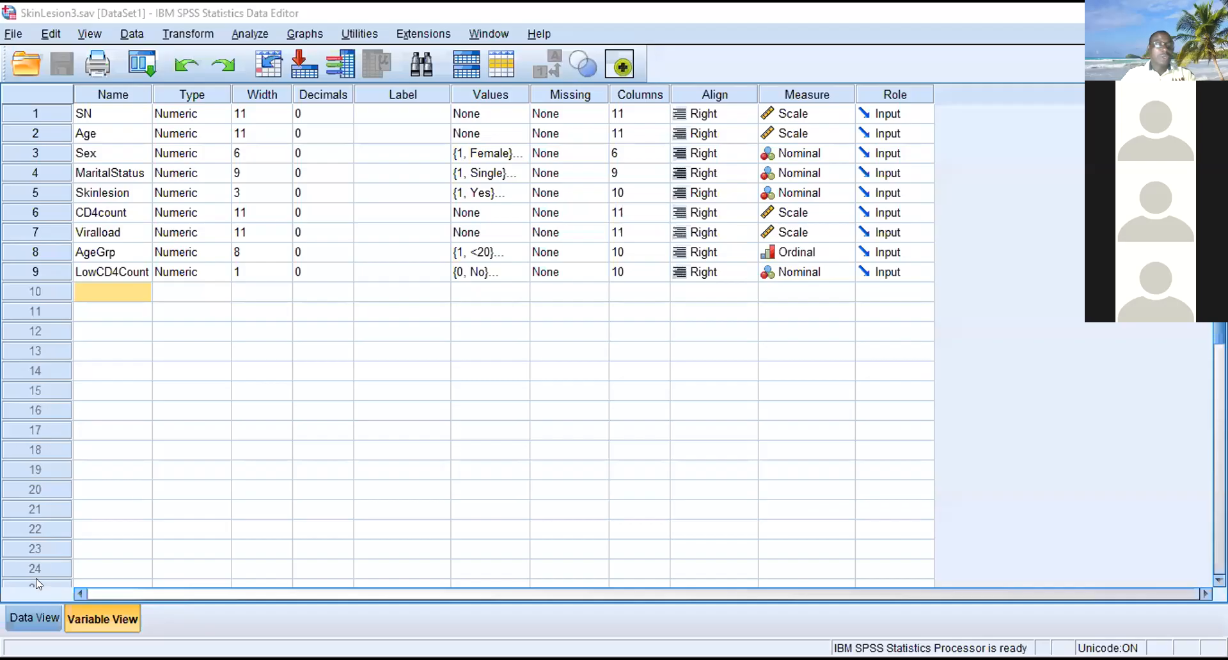
left_click(31, 614)
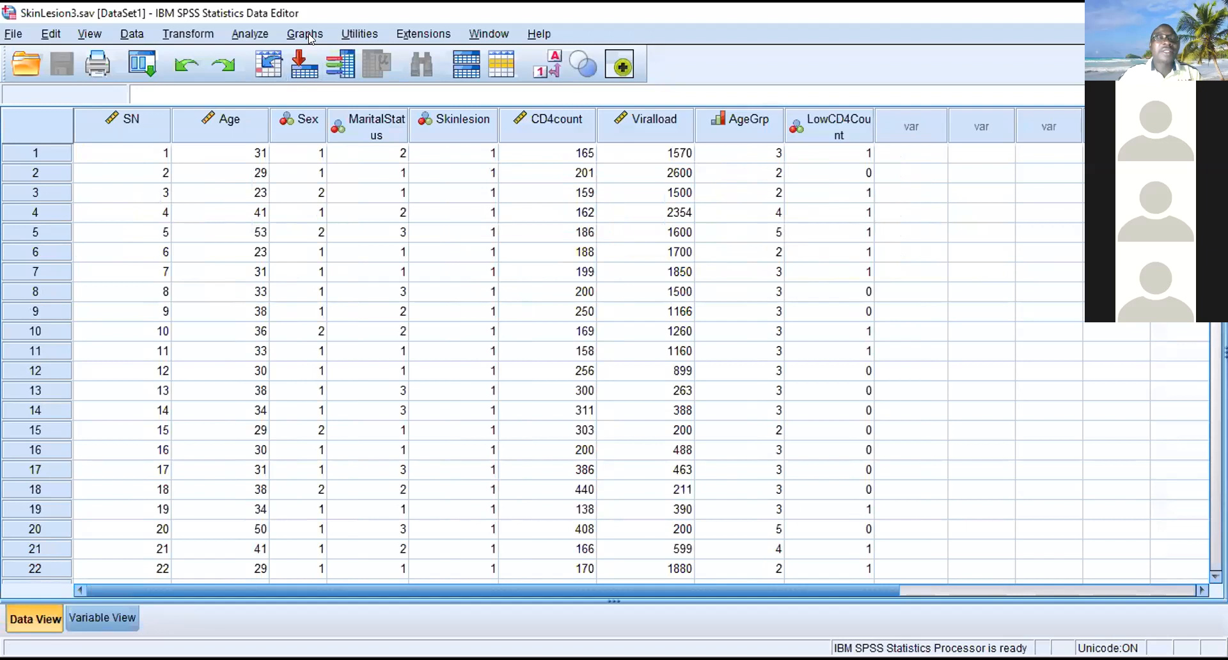
- Start a Frequencies analysis and add every variable in the dataset to it
left_click(250, 33)
mouse_move(332, 69)
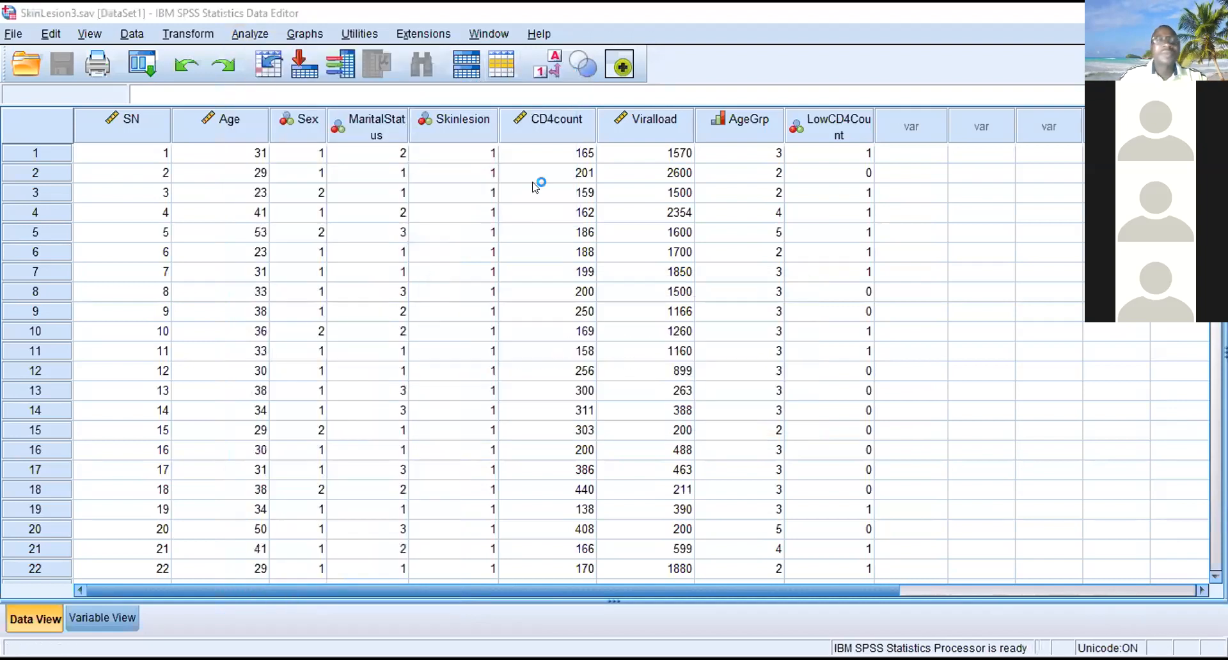
left_click(249, 35)
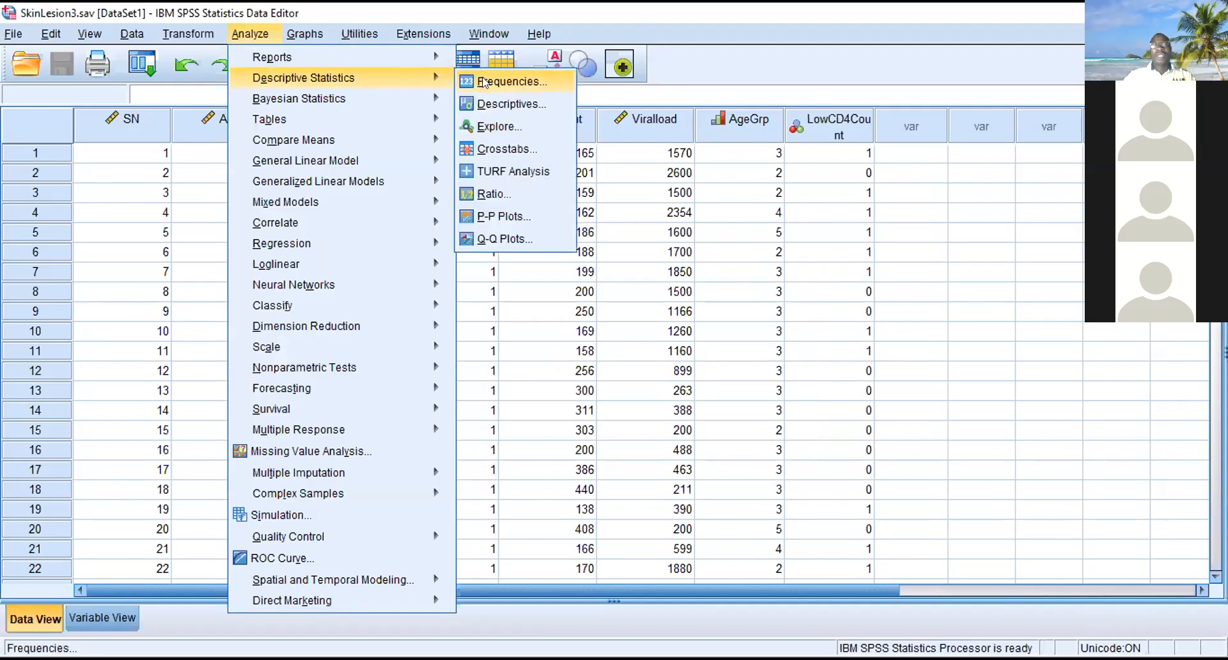
left_click(485, 82)
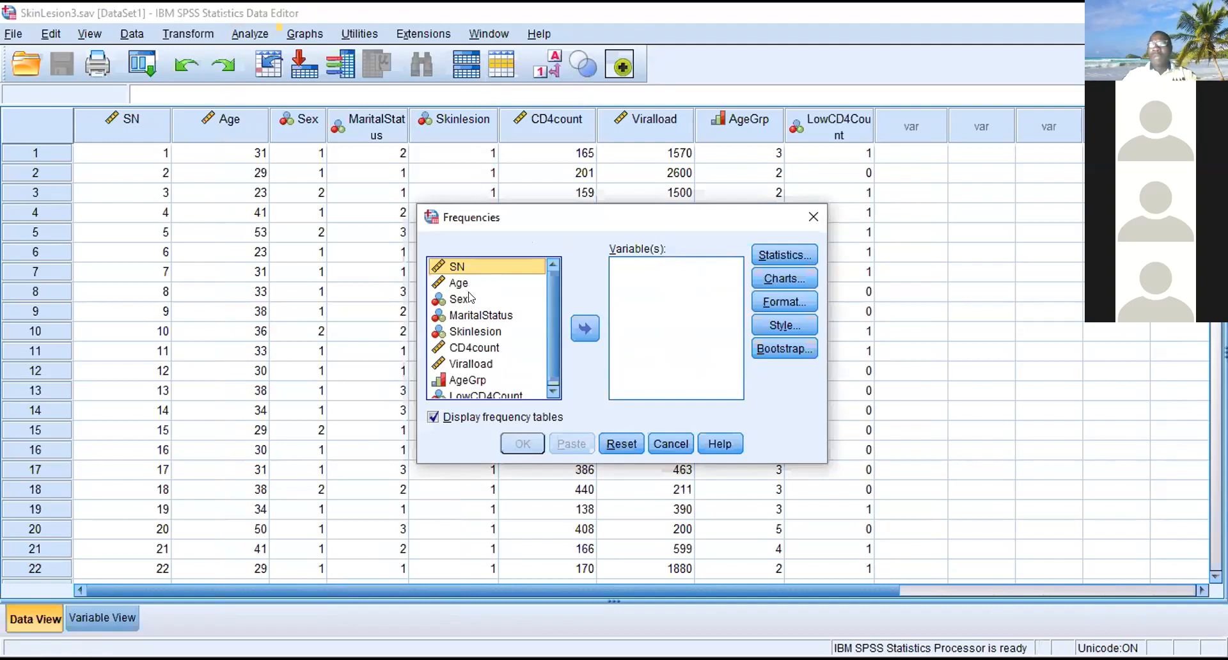
key("ctrl+a")
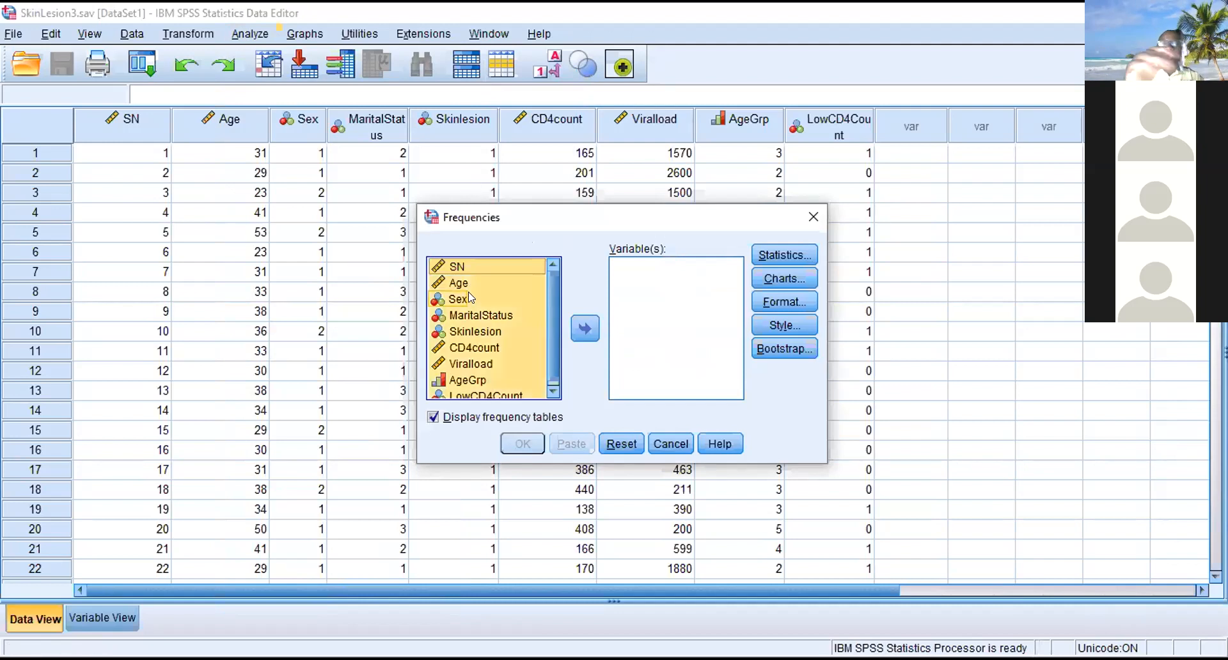
left_click(584, 328)
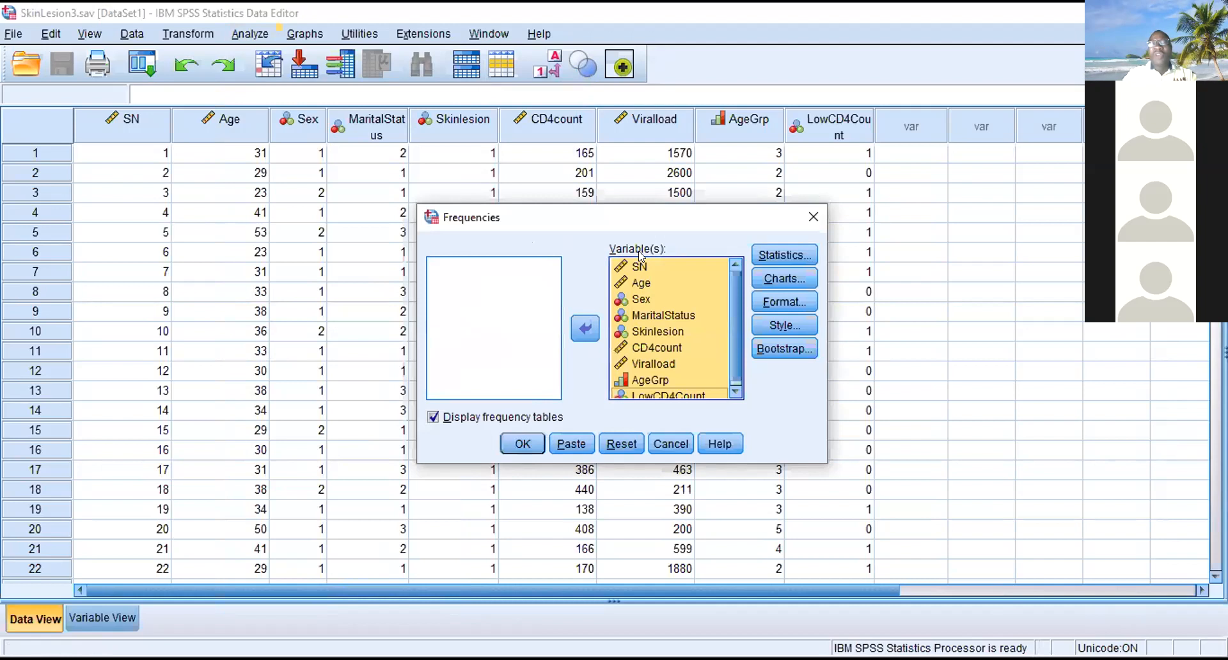
- Remove SN, AgeGrp and LowCD4Count from the analysis variables and run the frequencies with frequency tables displayed
left_click(635, 266)
left_click(578, 328)
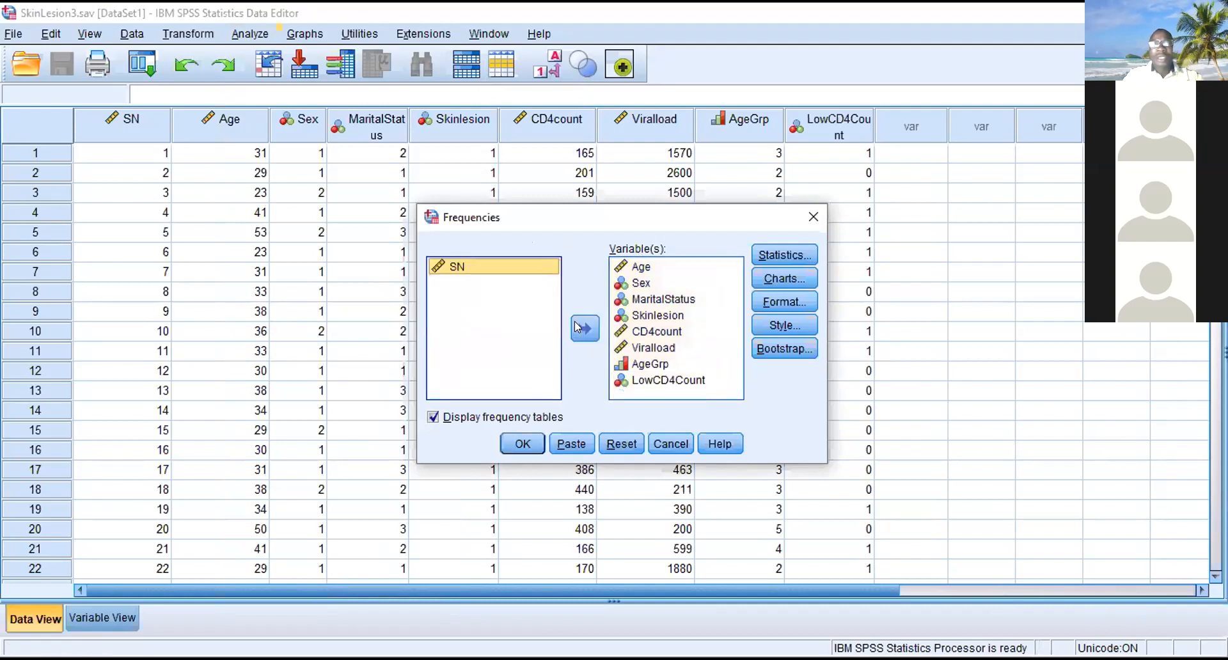
left_click(640, 363)
left_click(592, 331)
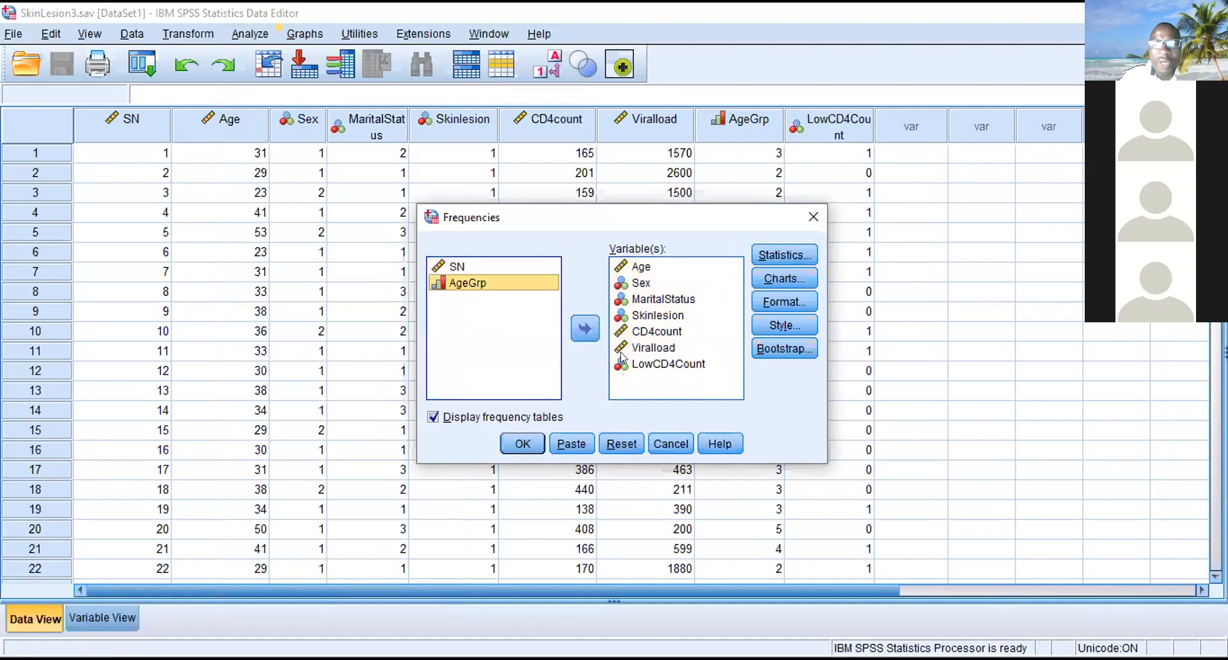
left_click(624, 360)
left_click(585, 329)
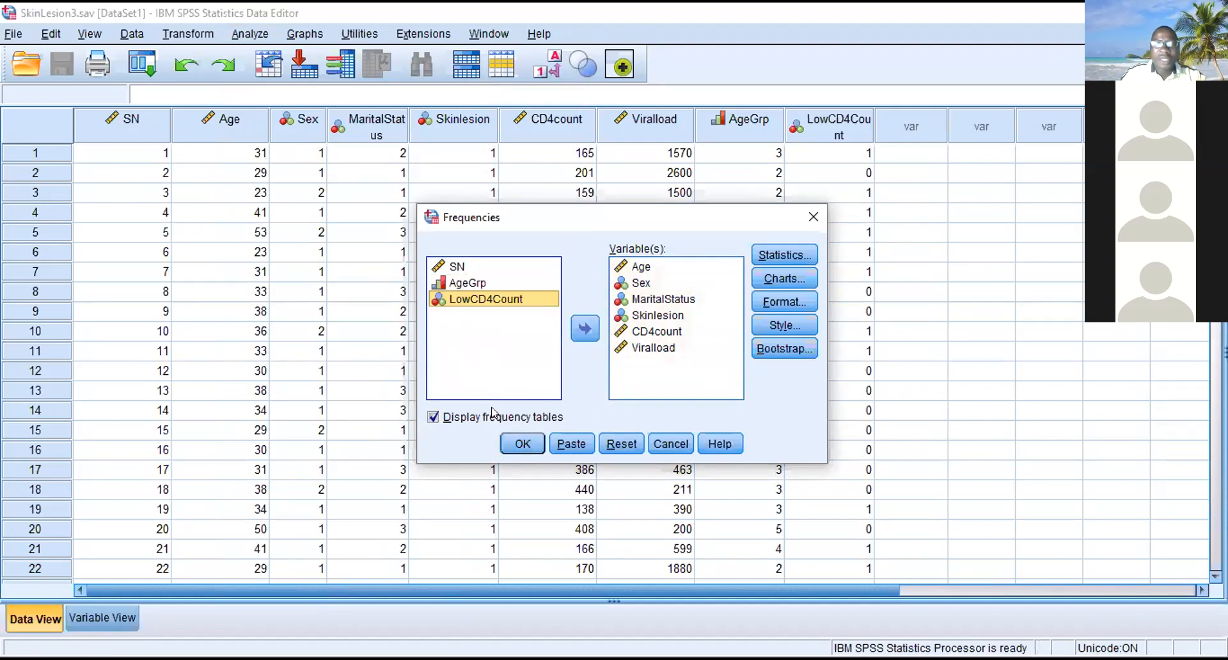
left_click(515, 445)
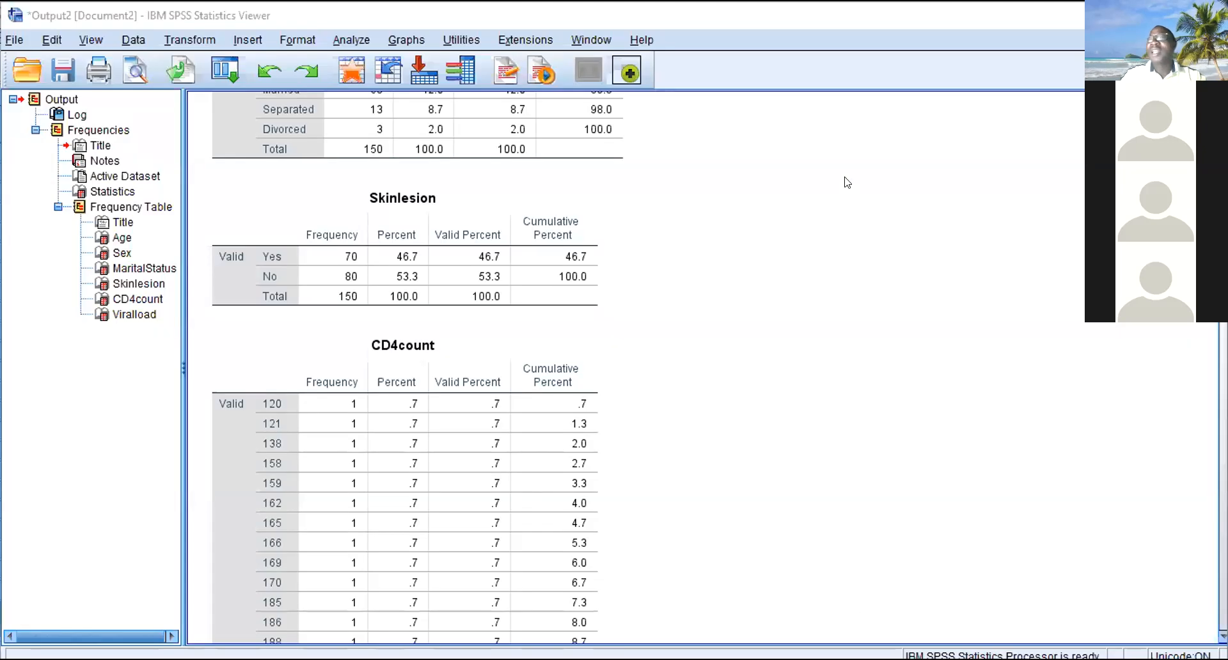
- Examine the Statistics summary and the Age frequency table in the Frequencies output
left_click_drag(1223, 217, 1223, 190)
left_click_drag(1223, 264, 1223, 121)
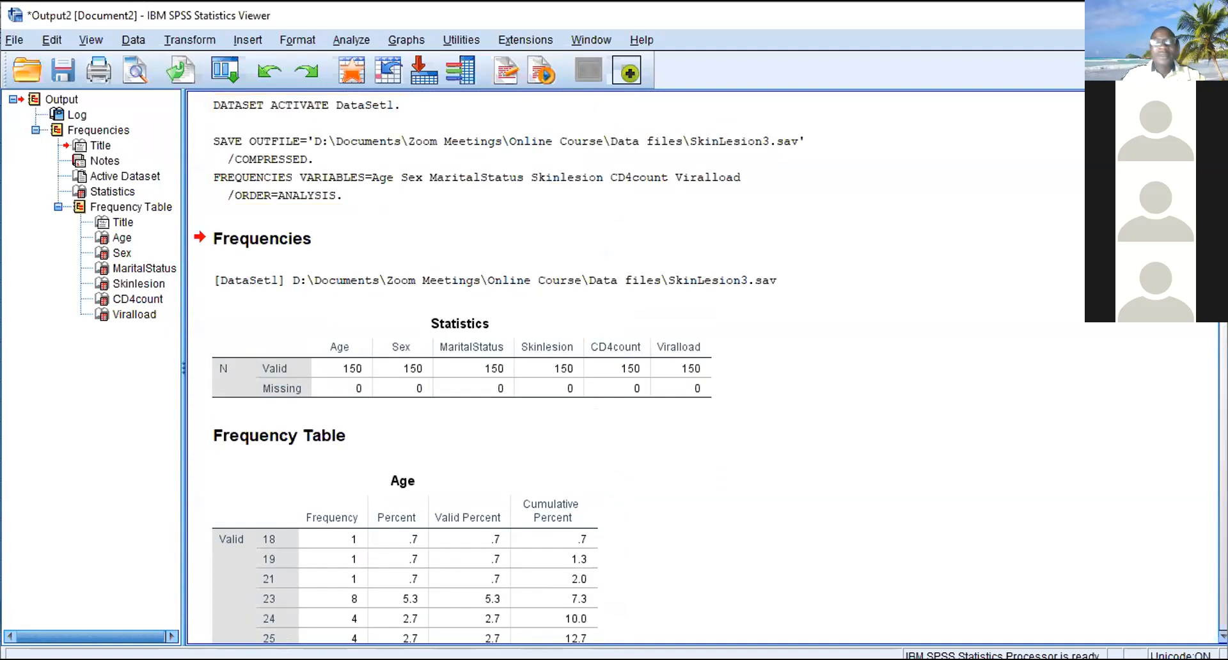
scroll(496, 371, "down", 5)
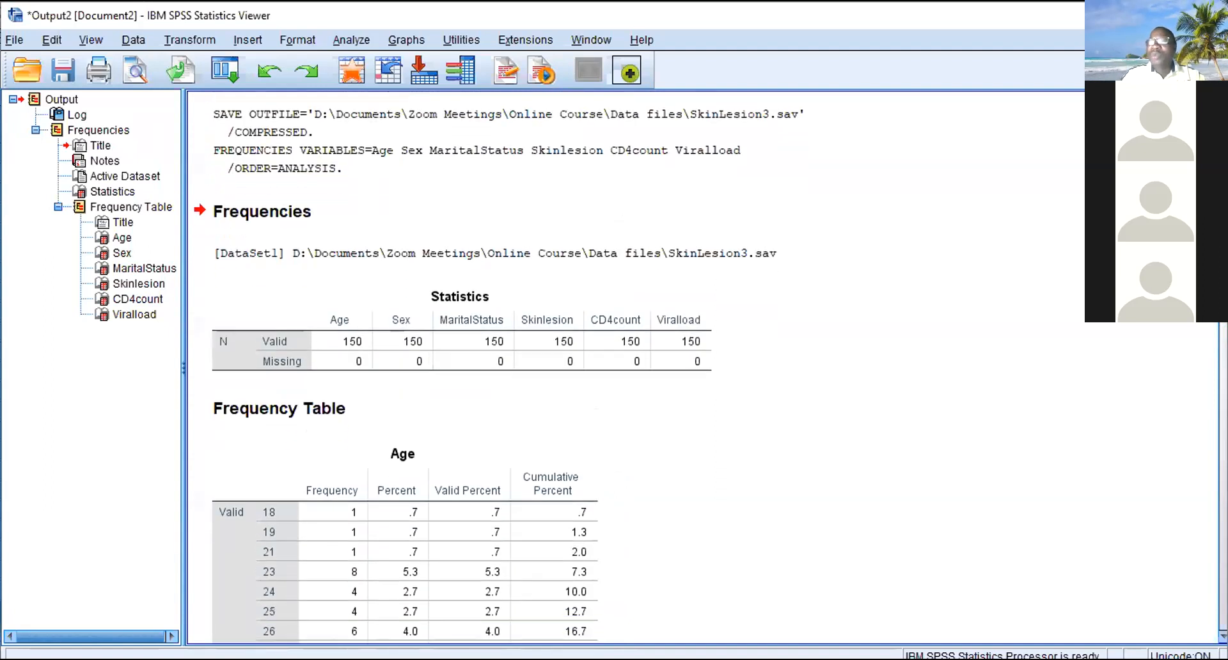
scroll(495, 371, "down", 15)
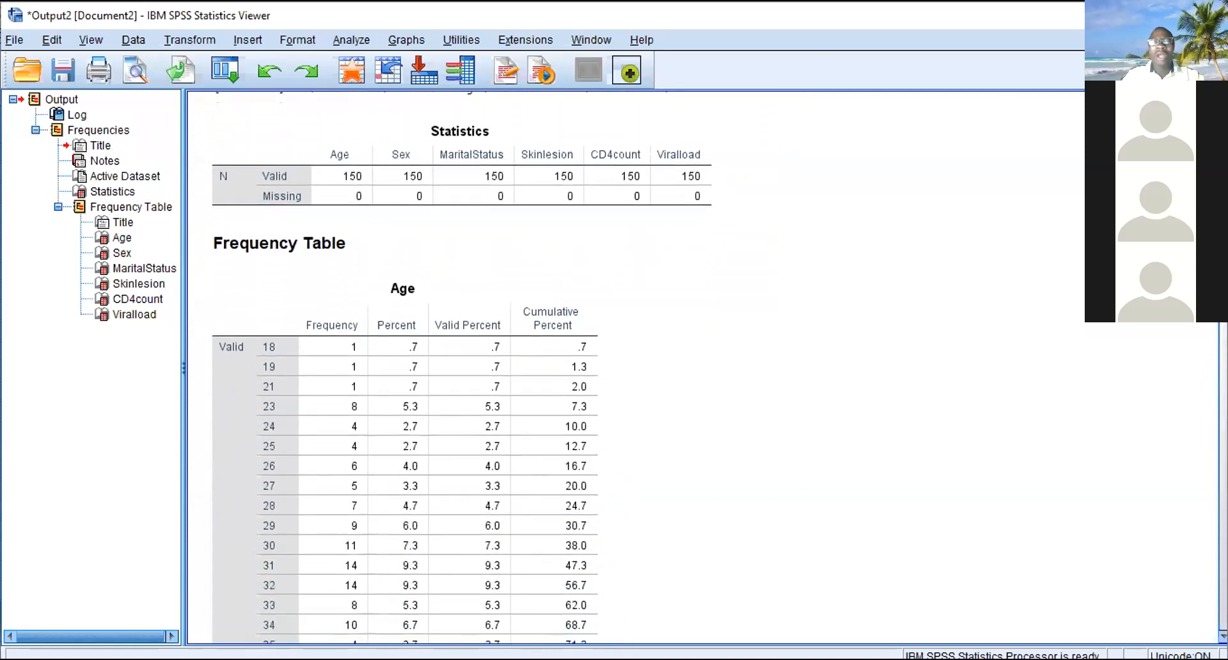
scroll(495, 371, "down", 6)
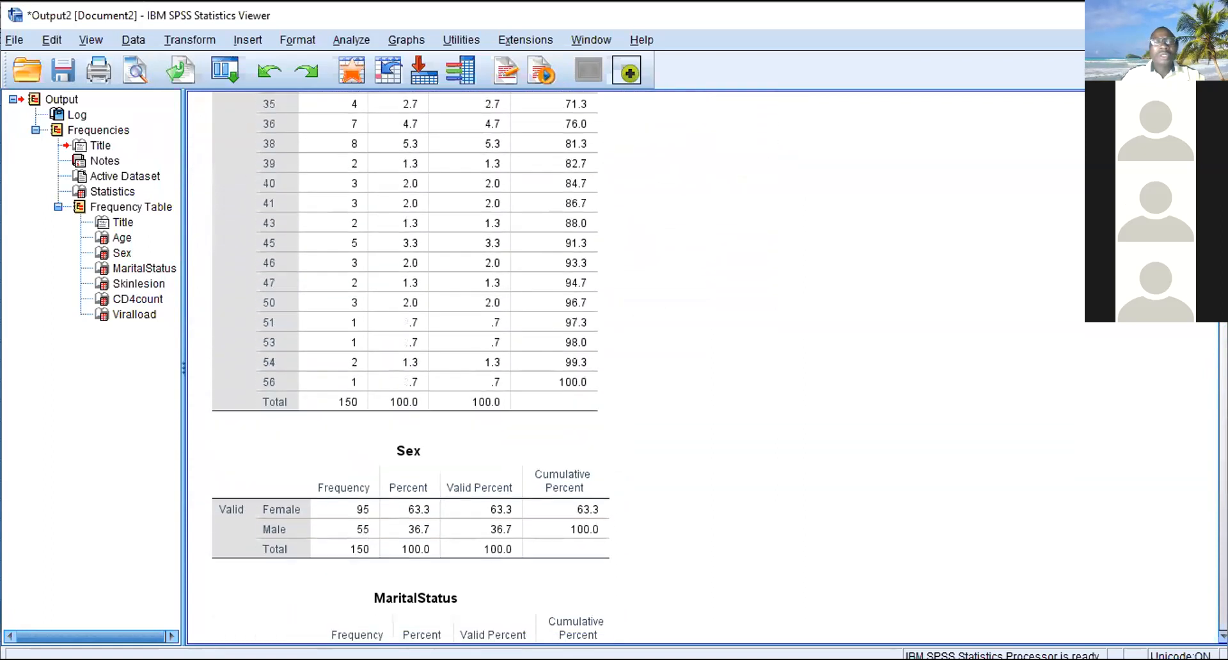
scroll(496, 371, "up", 15)
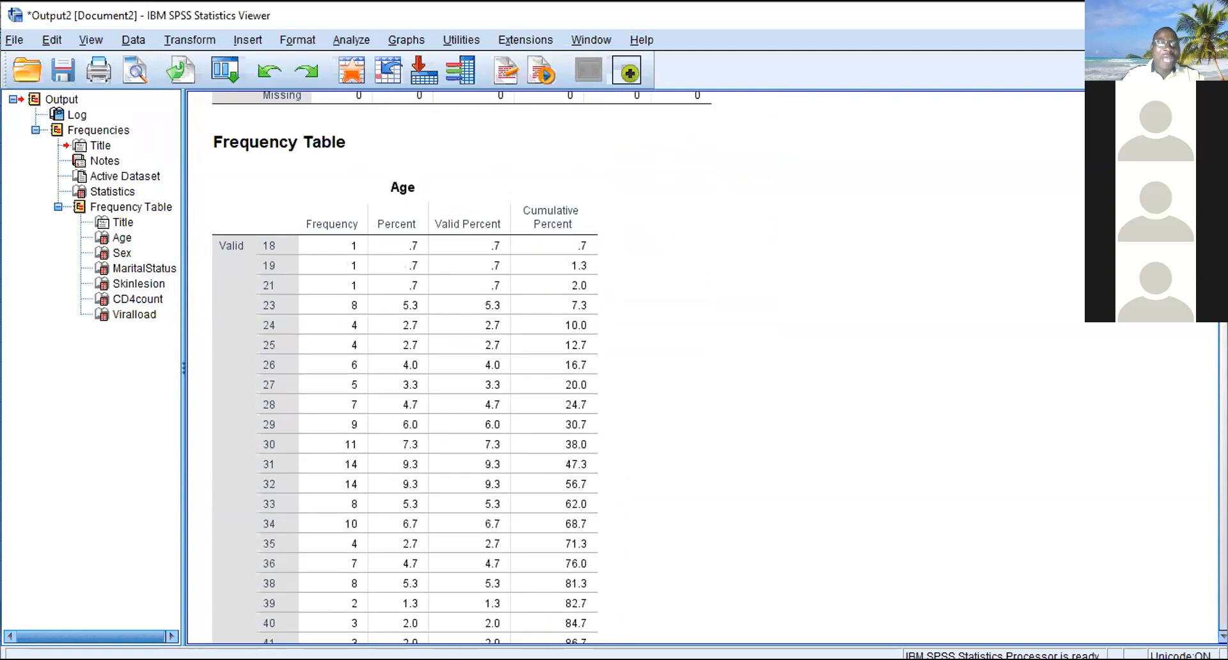
scroll(496, 371, "down", 3)
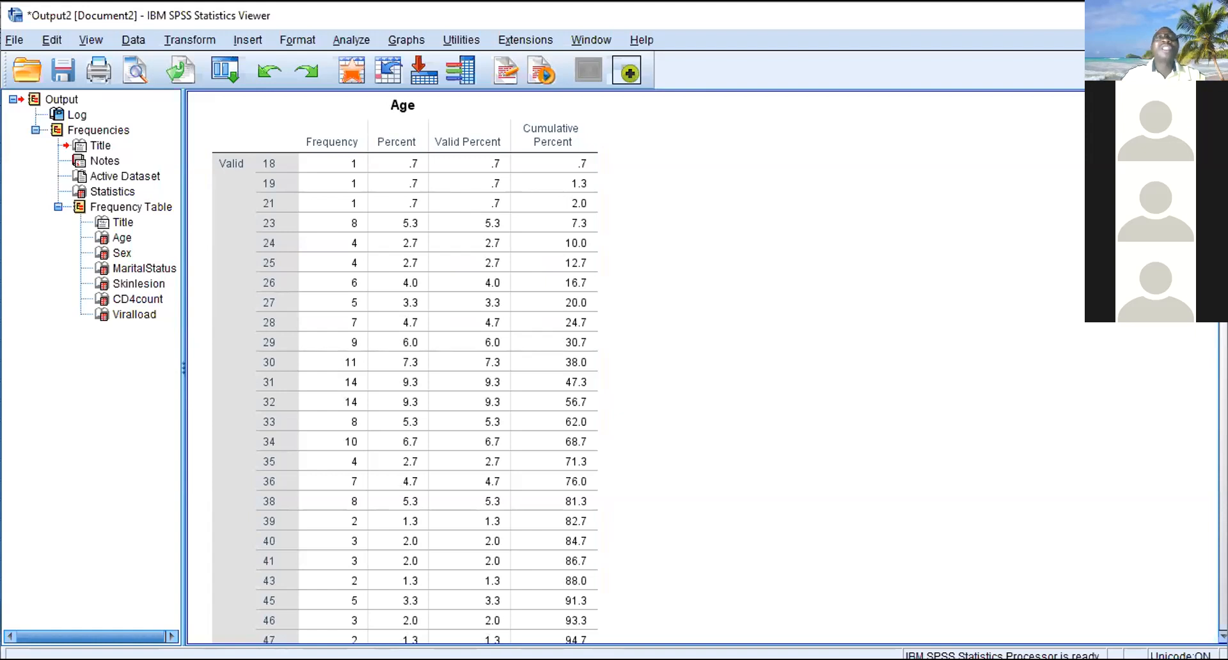
scroll(404, 371, "down", 2)
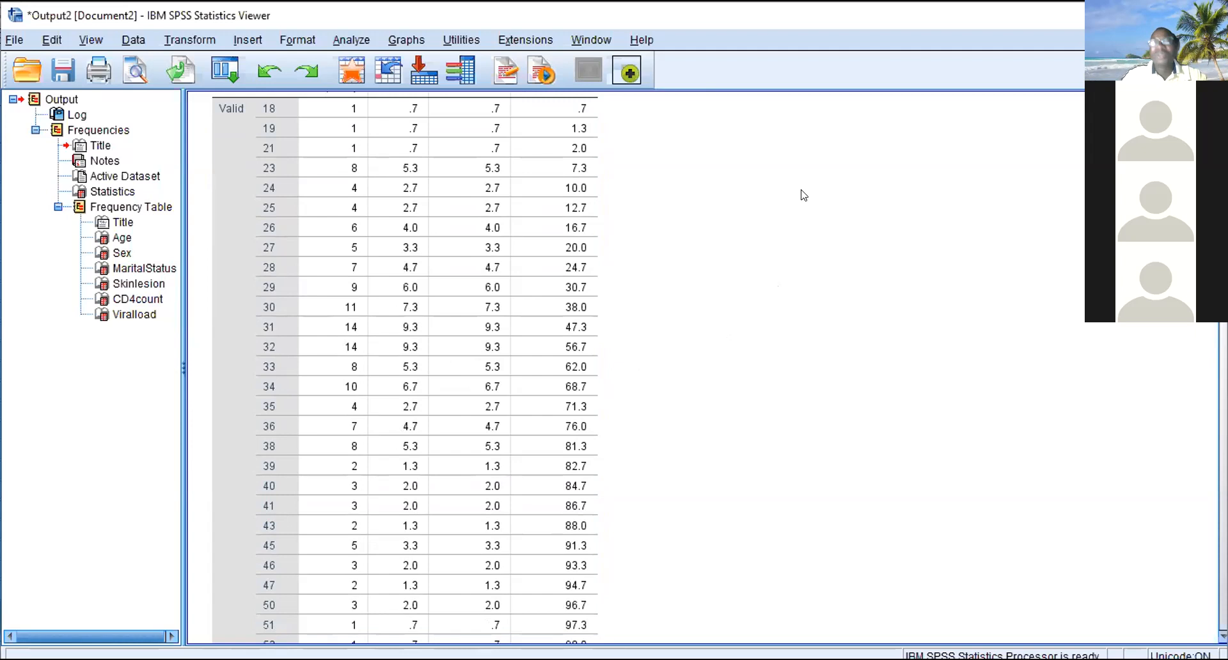
scroll(634, 367, "up", 5)
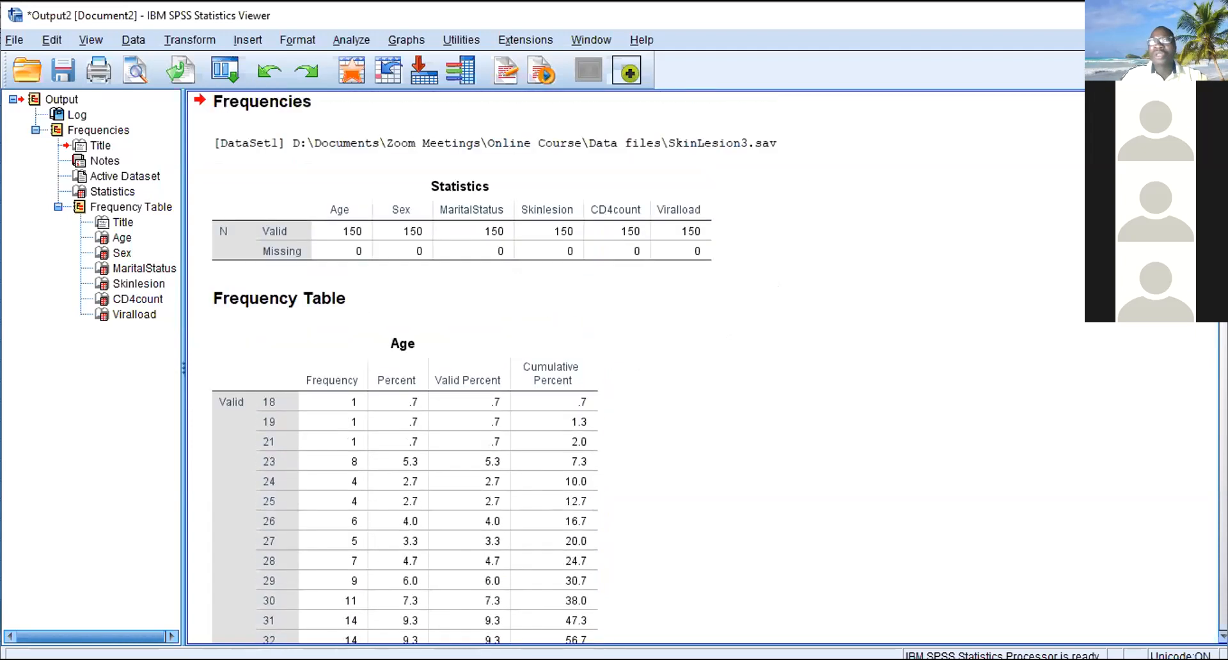
scroll(485, 367, "down", 10)
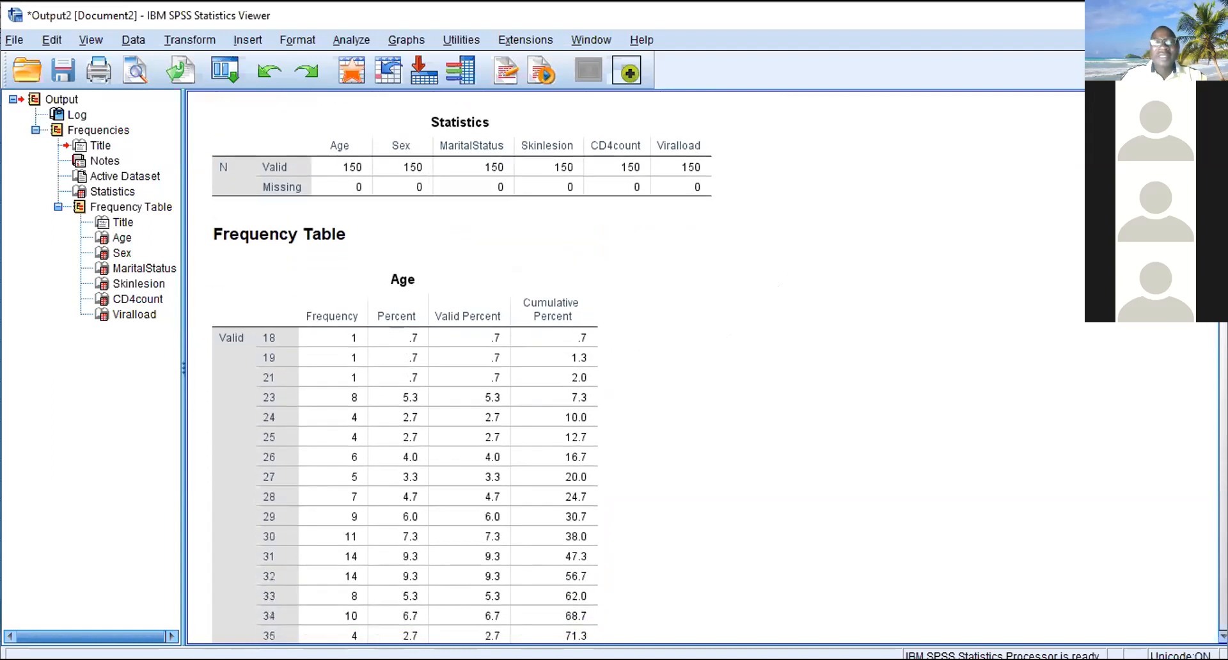
- Review the Sex, MaritalStatus, Skinlesion and CD4count frequency tables, ending back at the Statistics and Age tables
scroll(411, 368, "down", 3)
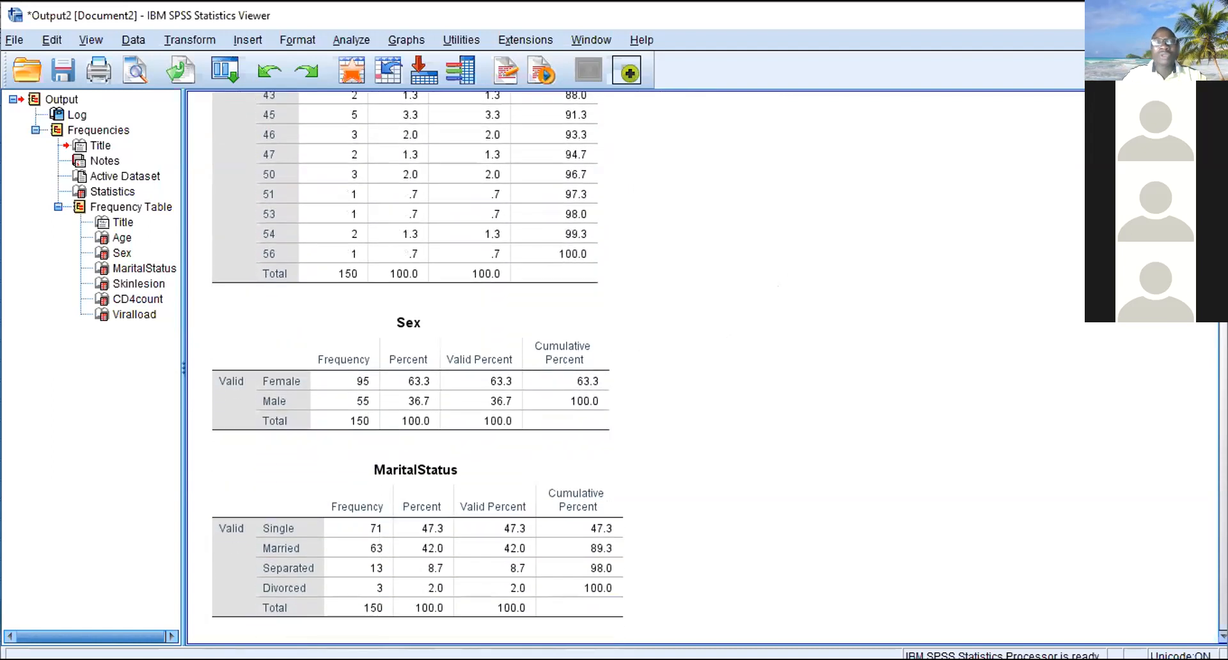
scroll(417, 368, "down", 2)
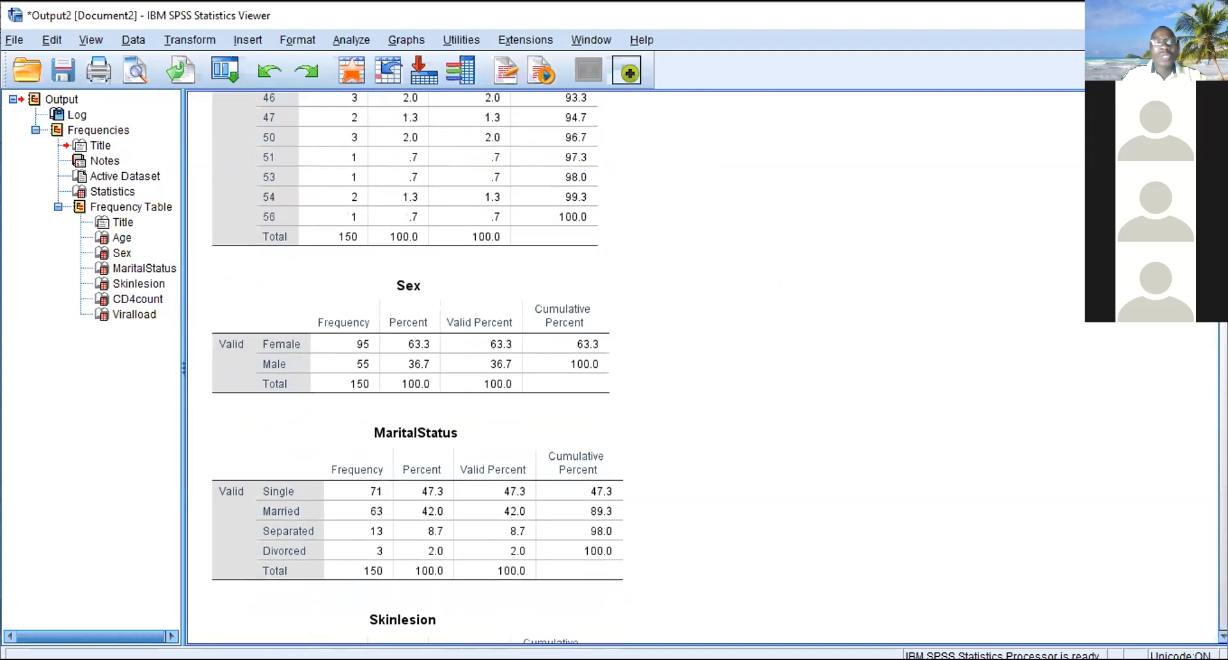
scroll(417, 368, "down", 1)
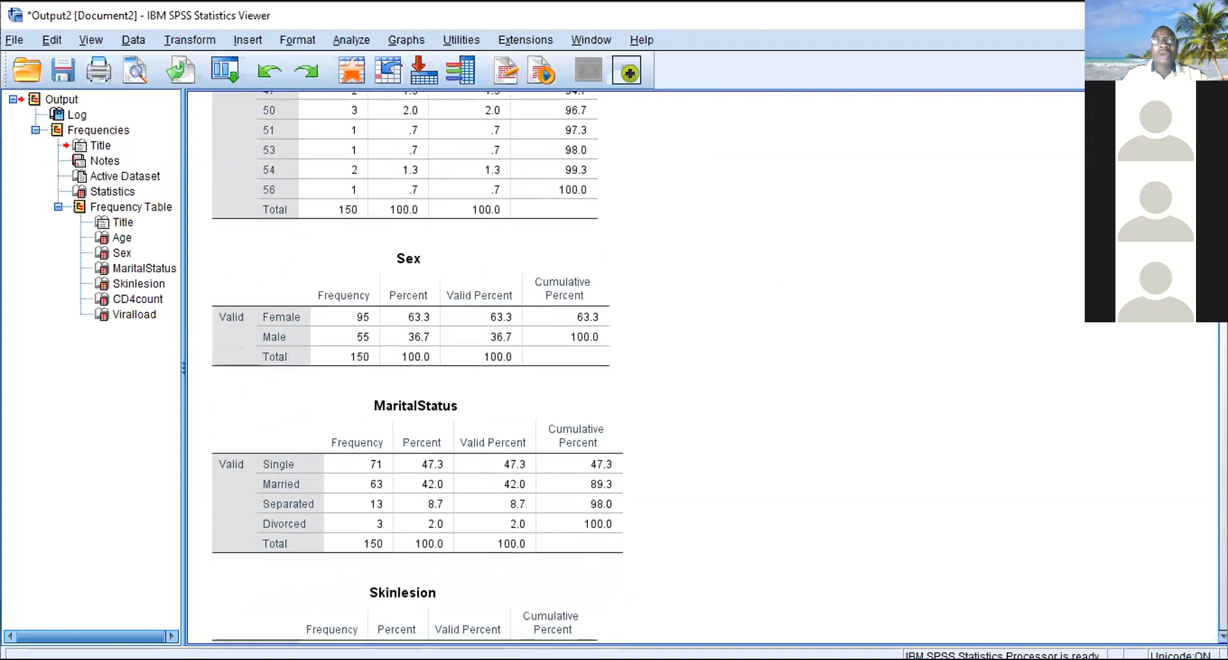
scroll(417, 368, "down", 1)
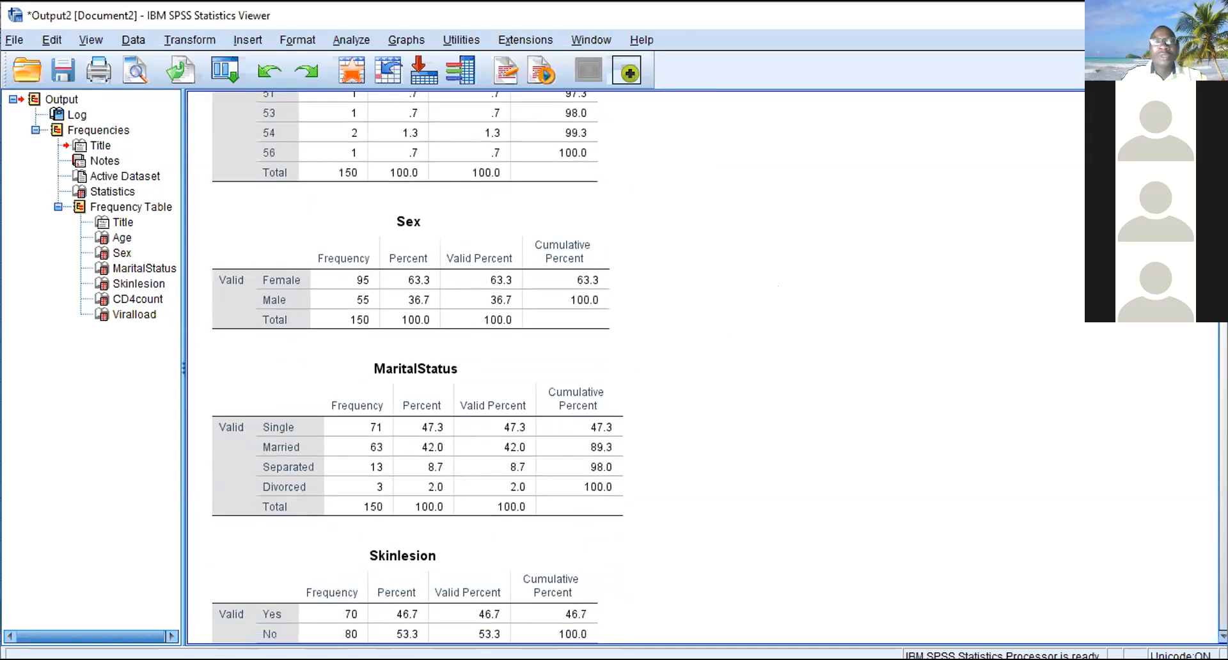
scroll(417, 368, "up", 2)
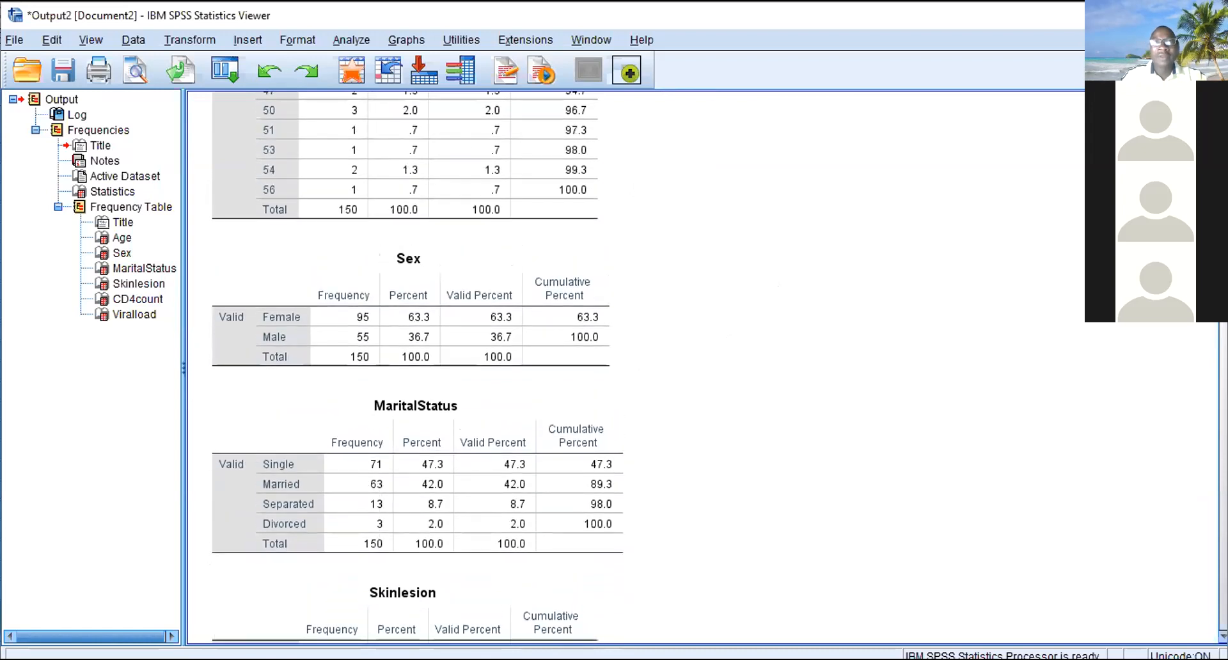
scroll(417, 368, "down", 5)
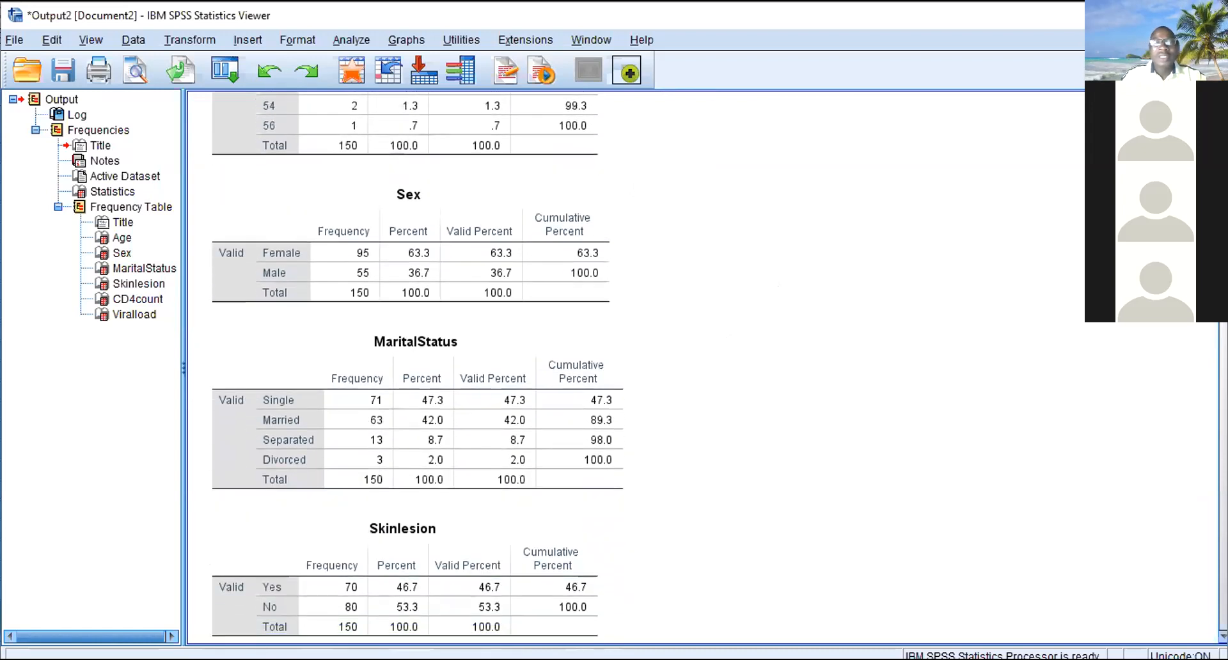
scroll(417, 367, "down", 4)
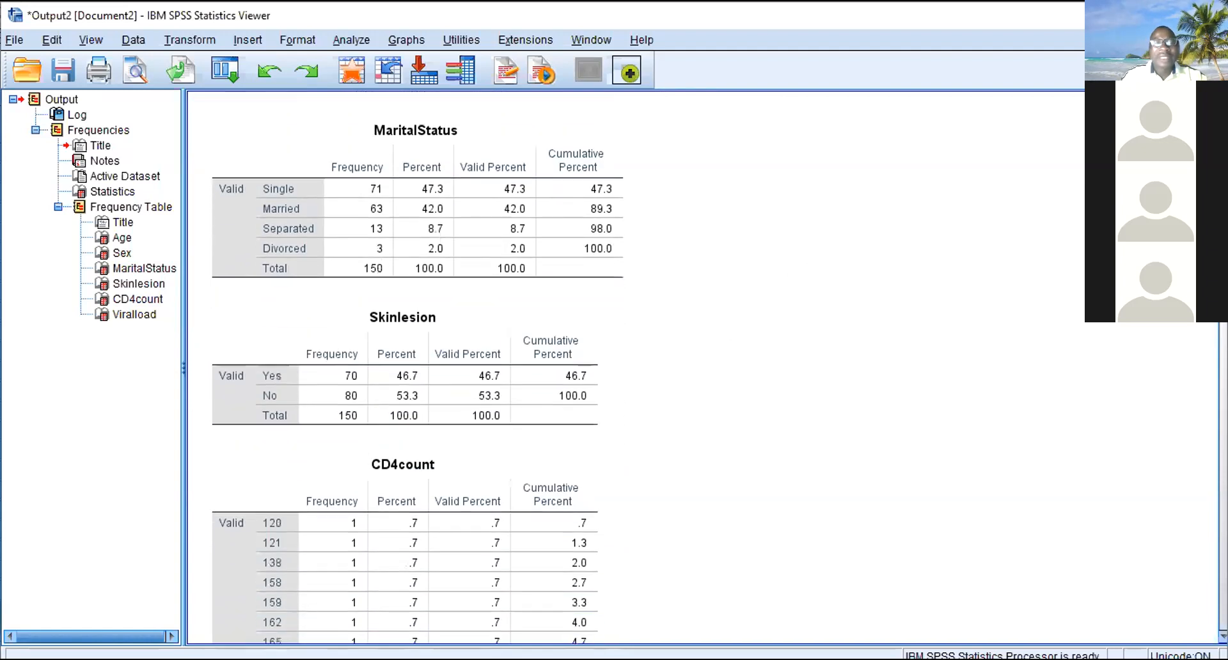
scroll(417, 367, "down", 3)
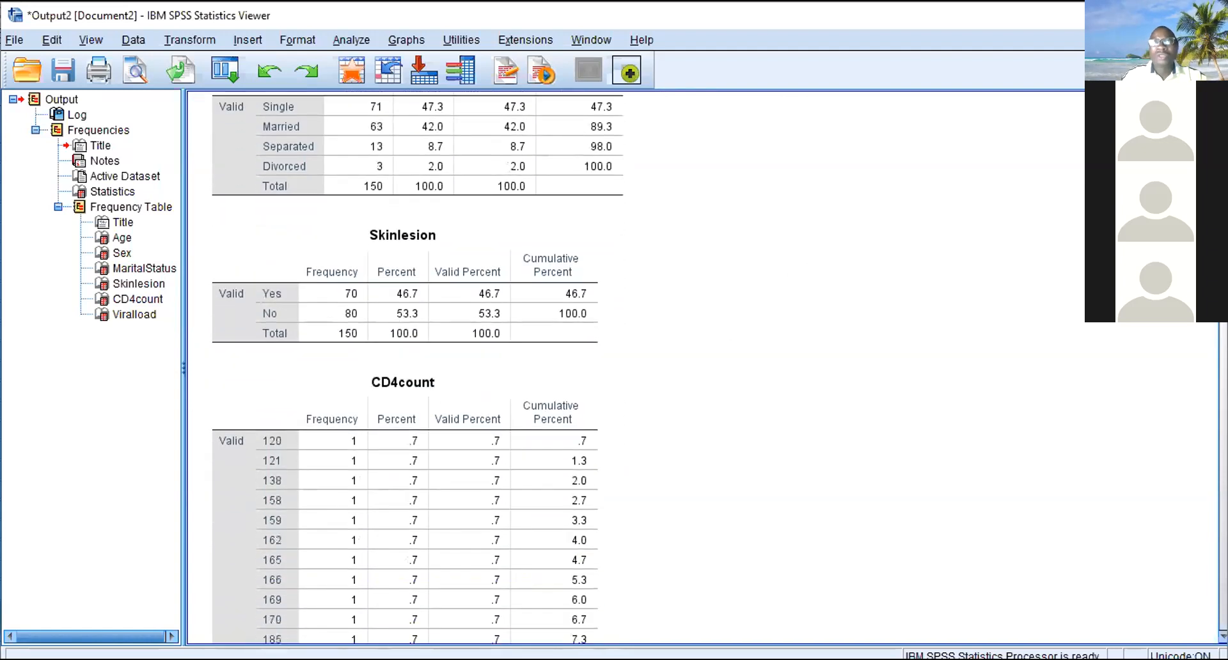
scroll(417, 371, "down", 20)
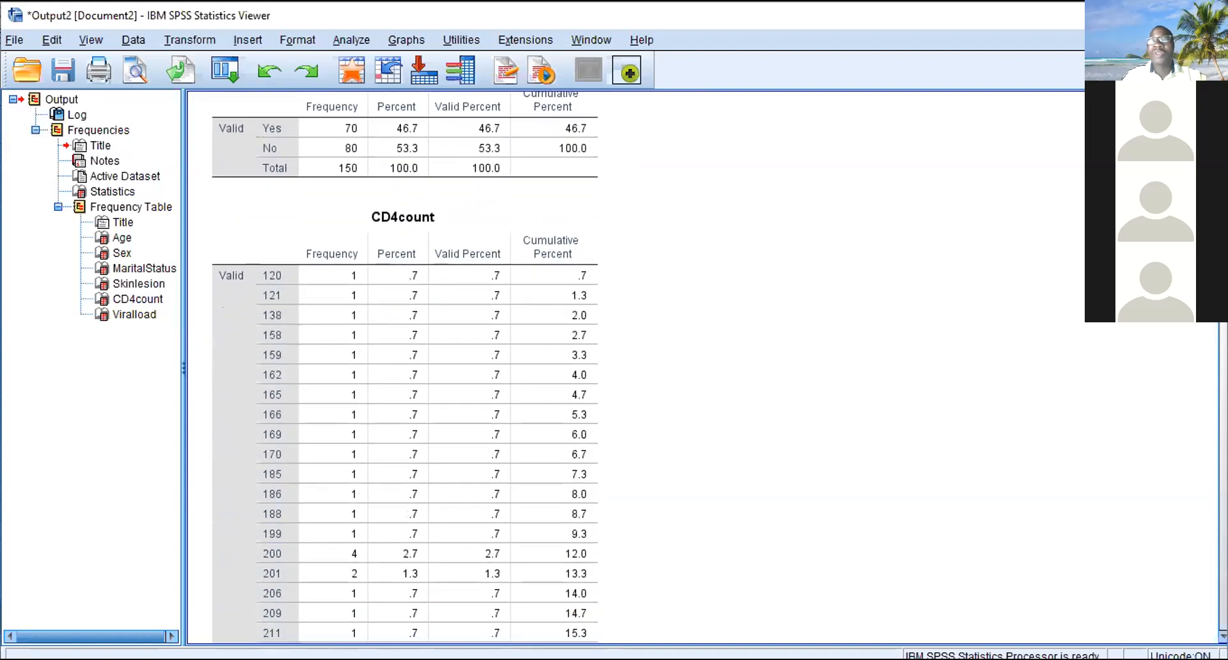
left_click_drag(1223, 379, 1223, 215)
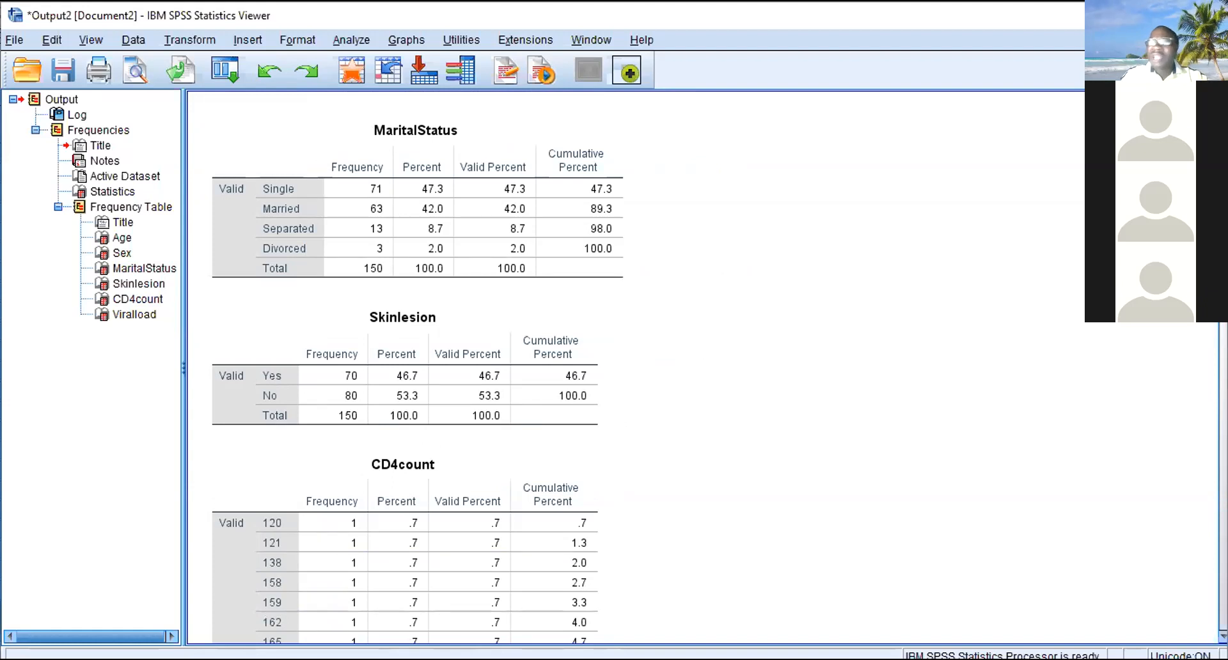
scroll(405, 367, "down", 10)
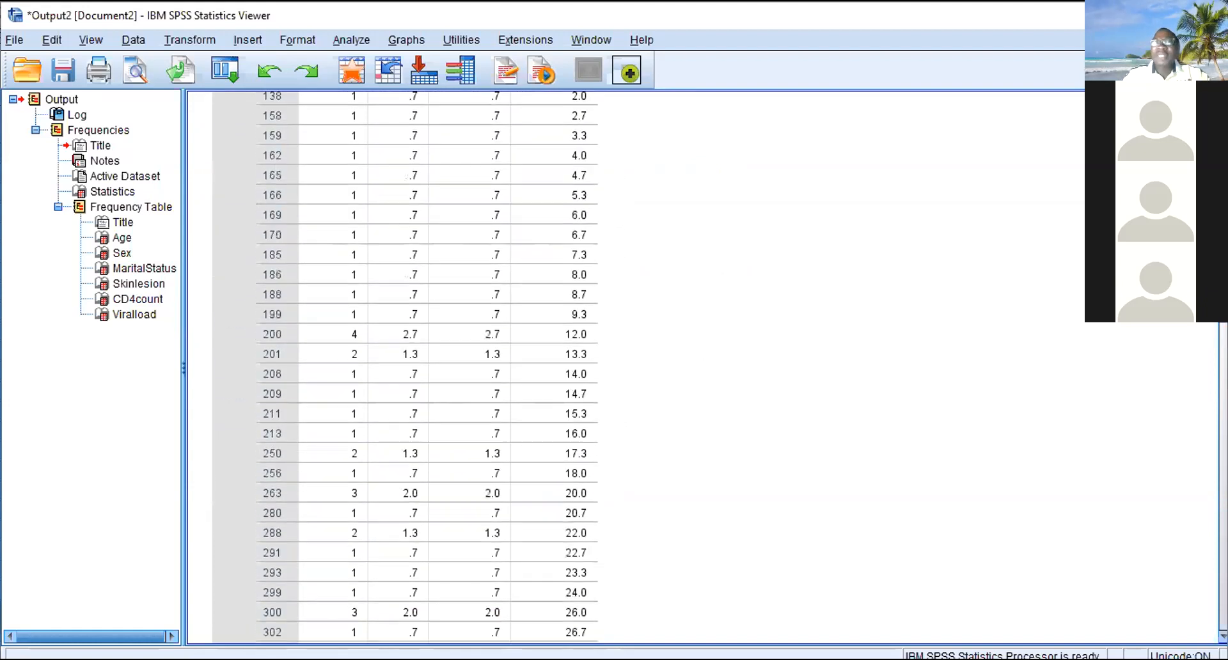
scroll(405, 368, "up", 20)
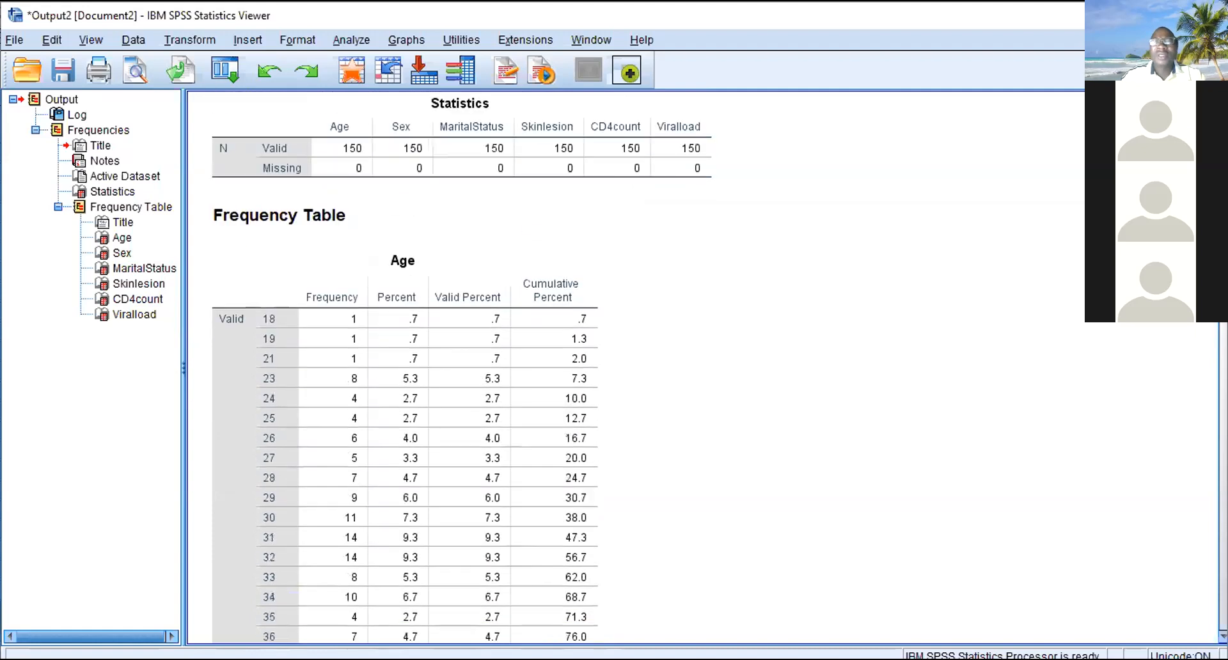
- Look over the remainder of the Age frequency table and the Sex table, returning to the start of the Frequencies output
scroll(405, 367, "down", 6)
scroll(405, 367, "down", 1)
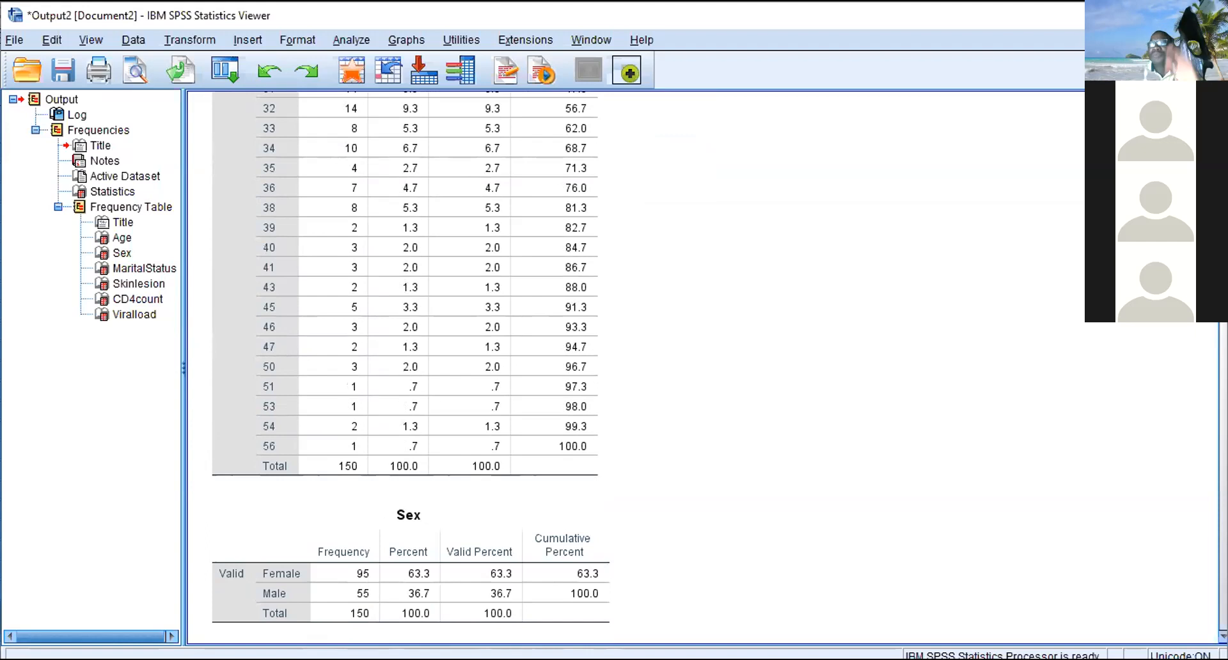
scroll(633, 368, "up", 10)
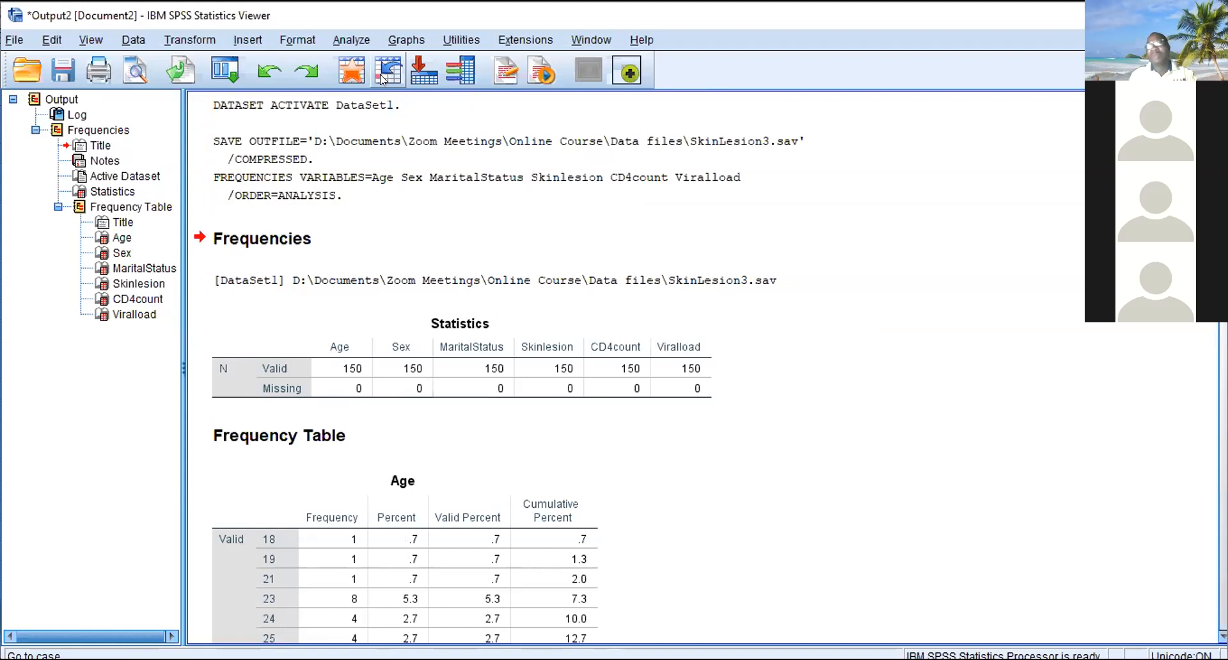
- Run a Descriptives analysis on the Age, CD4count and Viralload variables and bring its results table into view
left_click(339, 41)
mouse_move(398, 85)
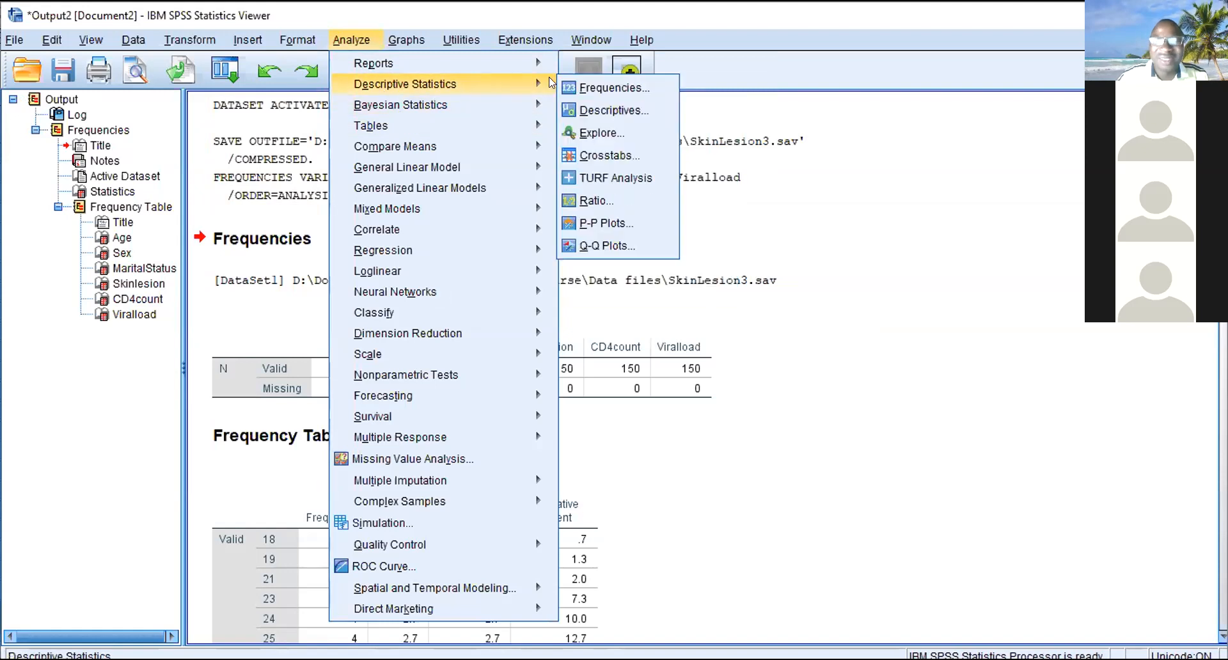
left_click(582, 114)
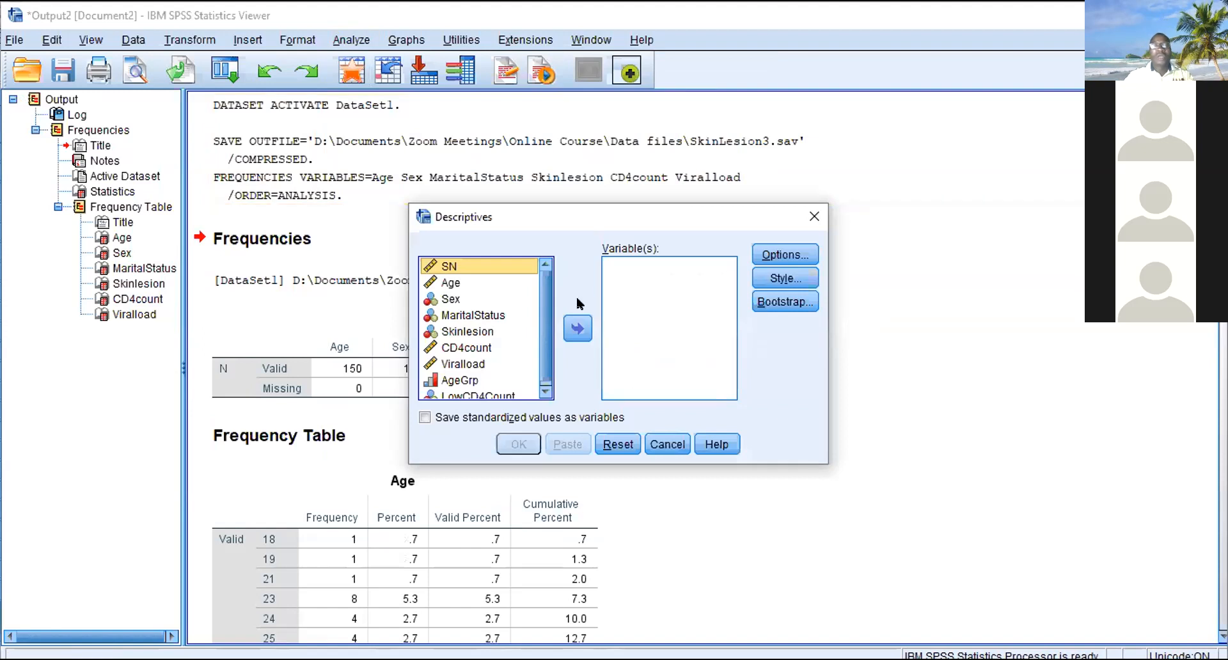
left_click(443, 282)
left_click(576, 328)
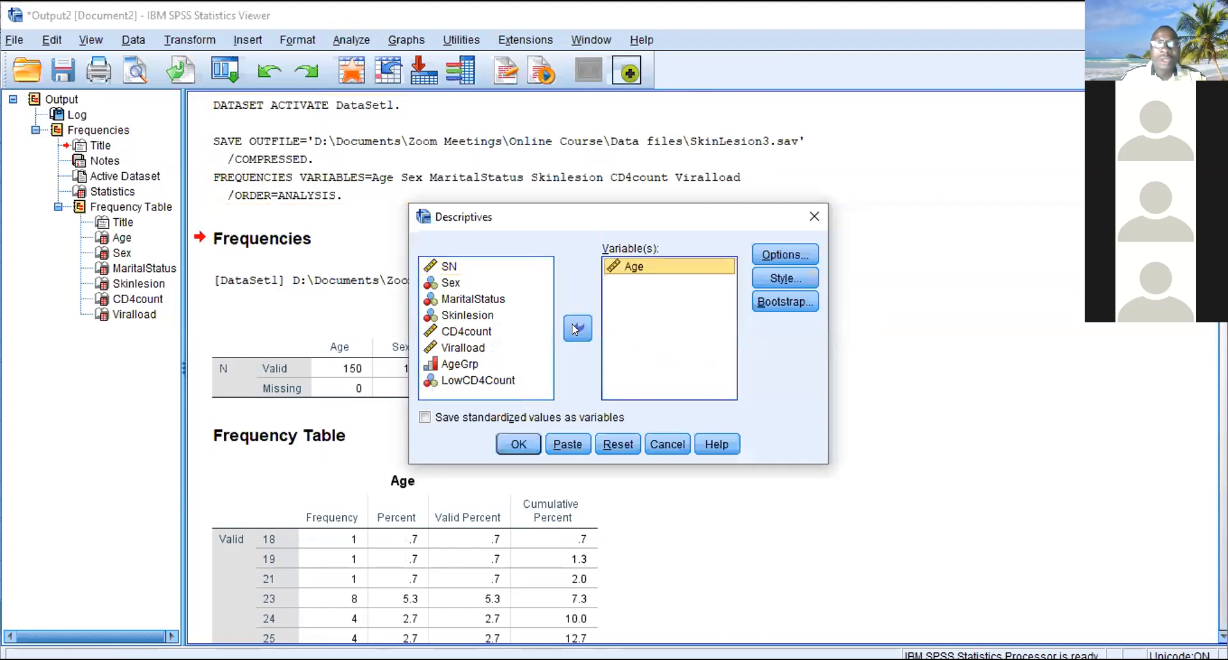
left_click(451, 332)
left_click(577, 328)
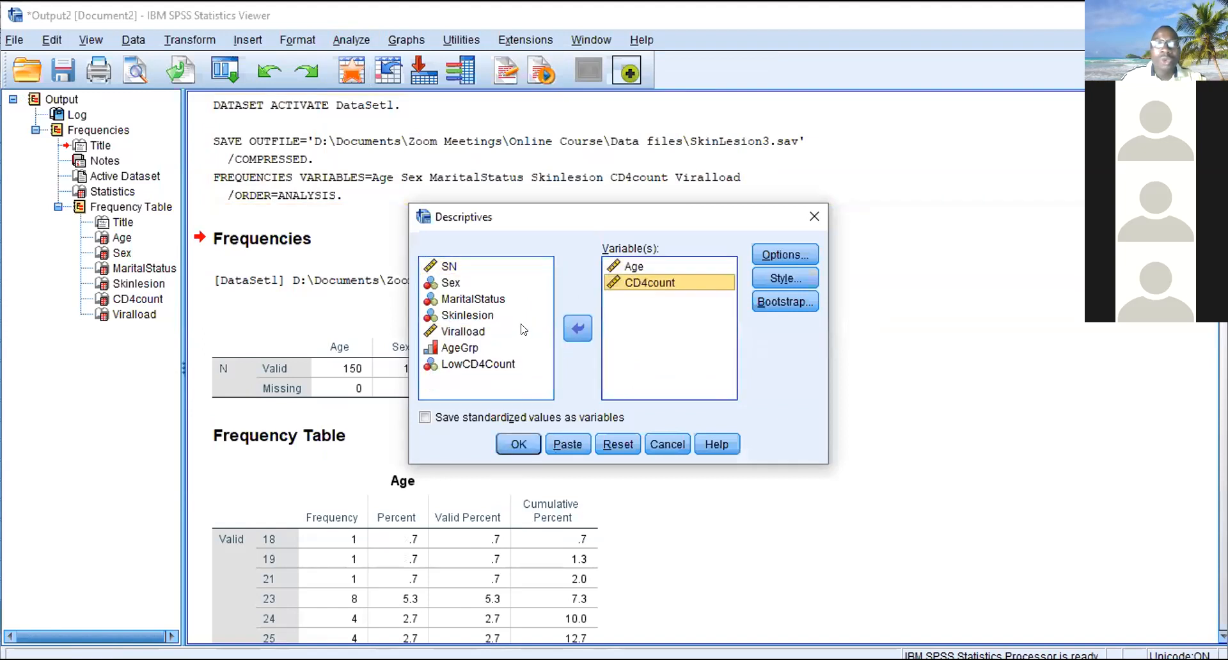
left_click(486, 331)
left_click(578, 328)
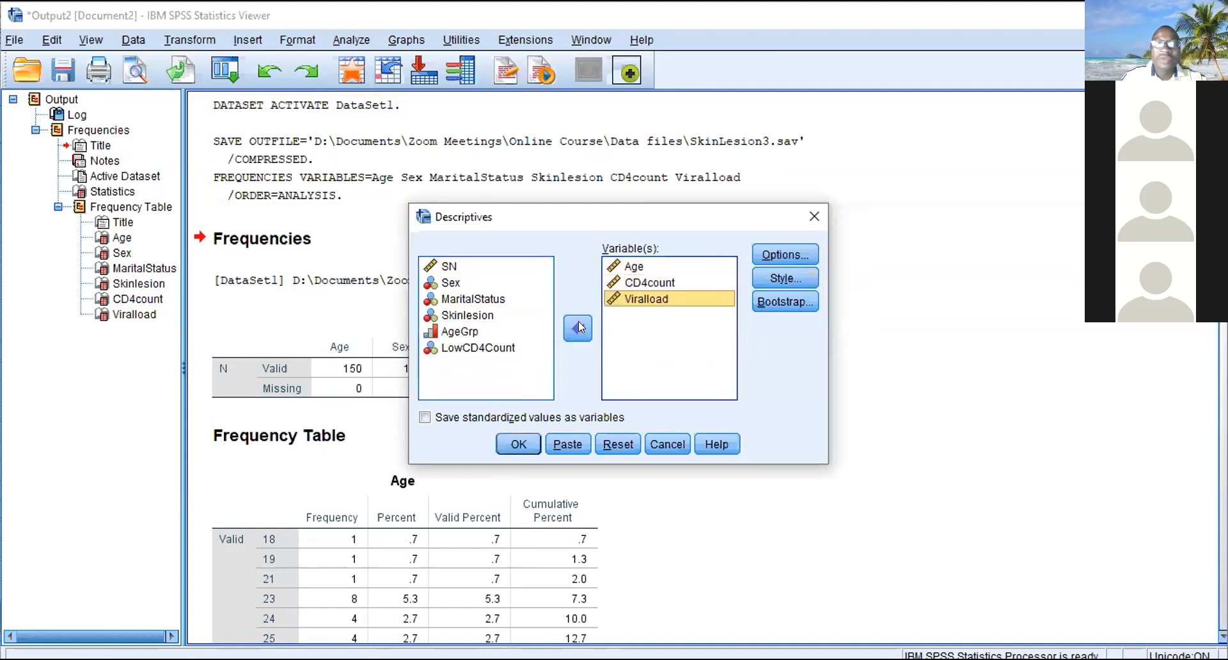
left_click(513, 442)
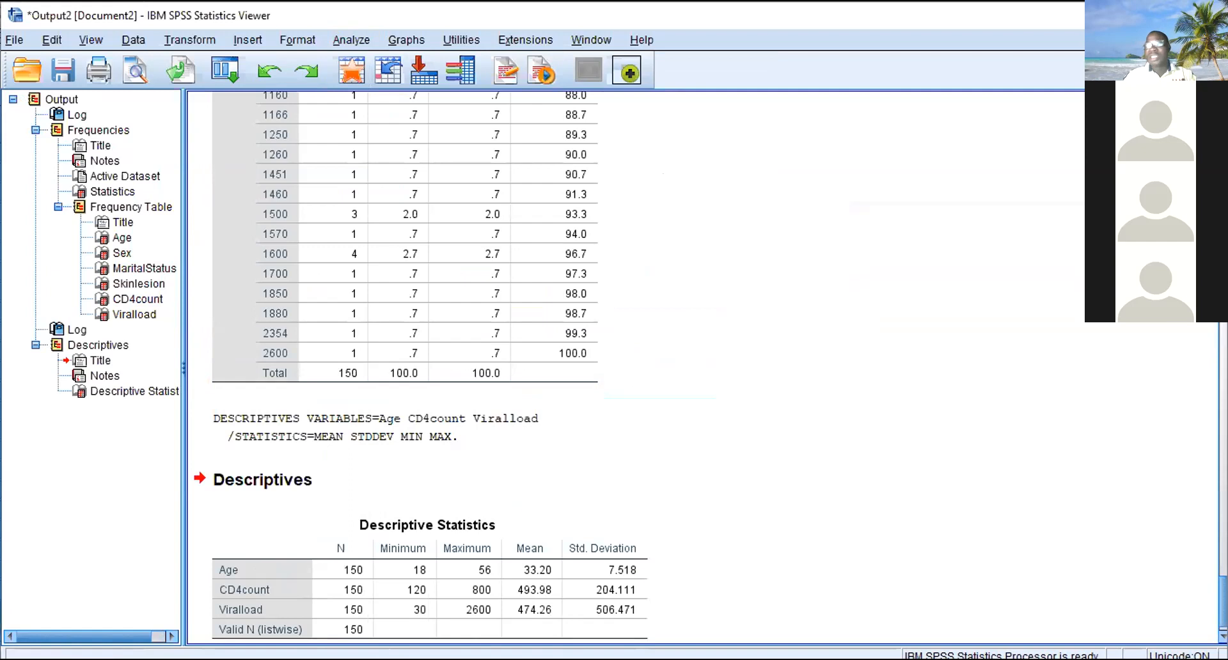
scroll(702, 368, "down", 1)
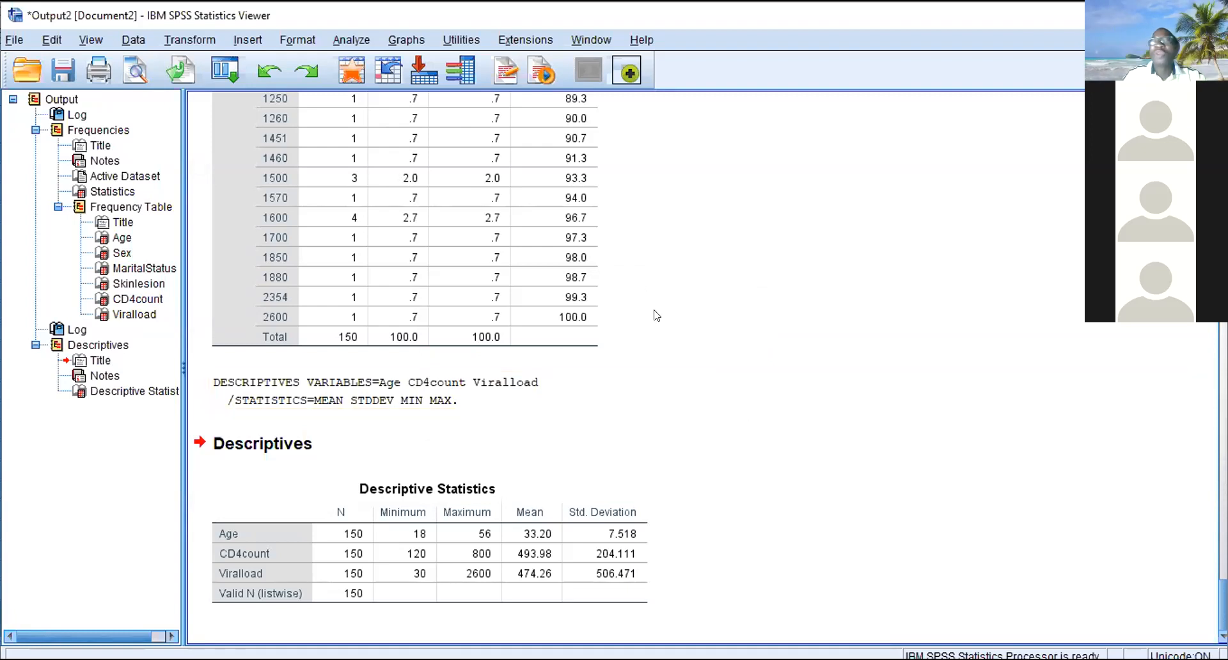
- Reopen the Frequencies analysis and request the mean, median and mode for its variables
left_click(354, 40)
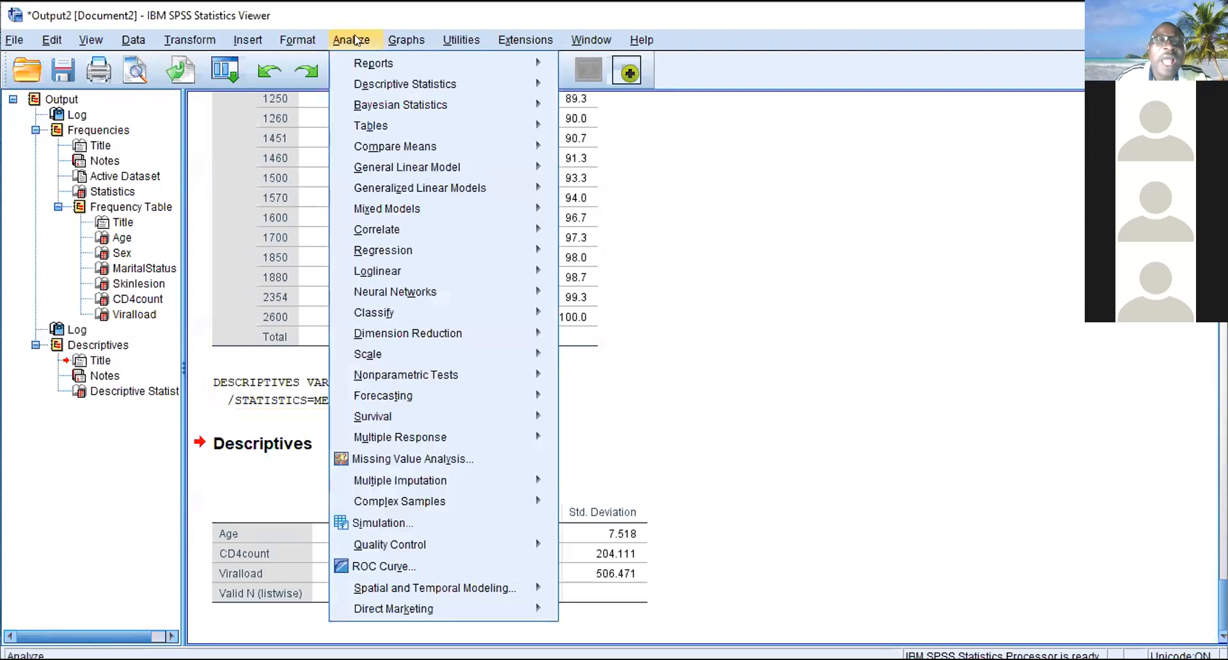
mouse_move(392, 83)
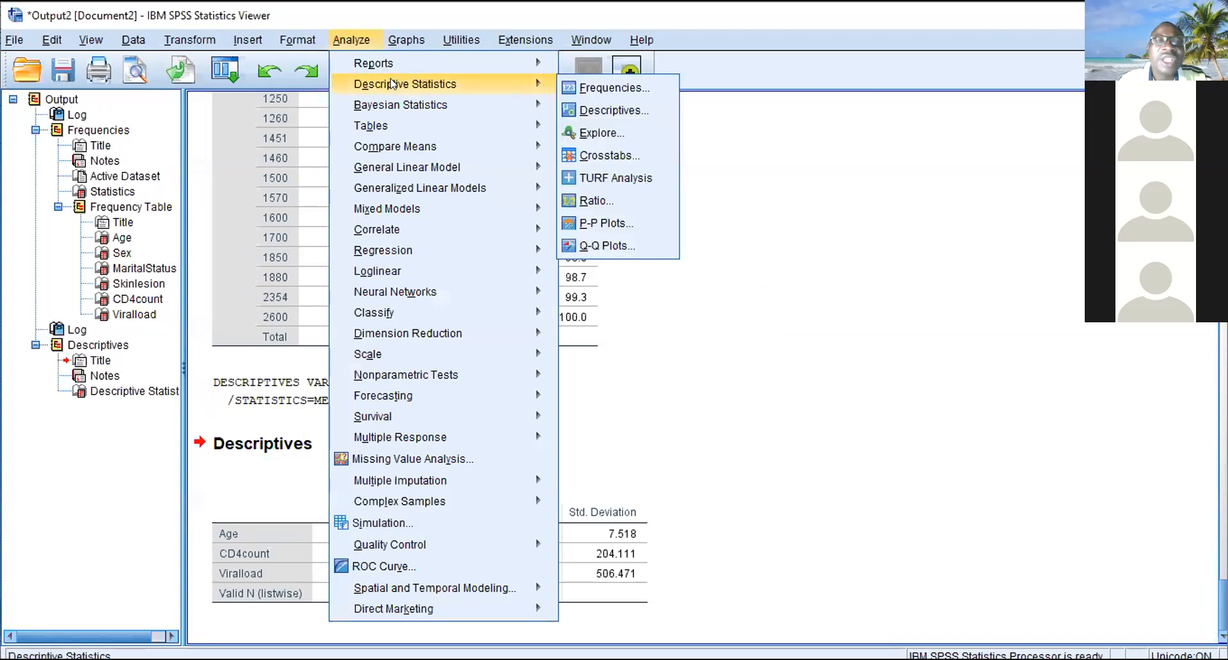
left_click(587, 87)
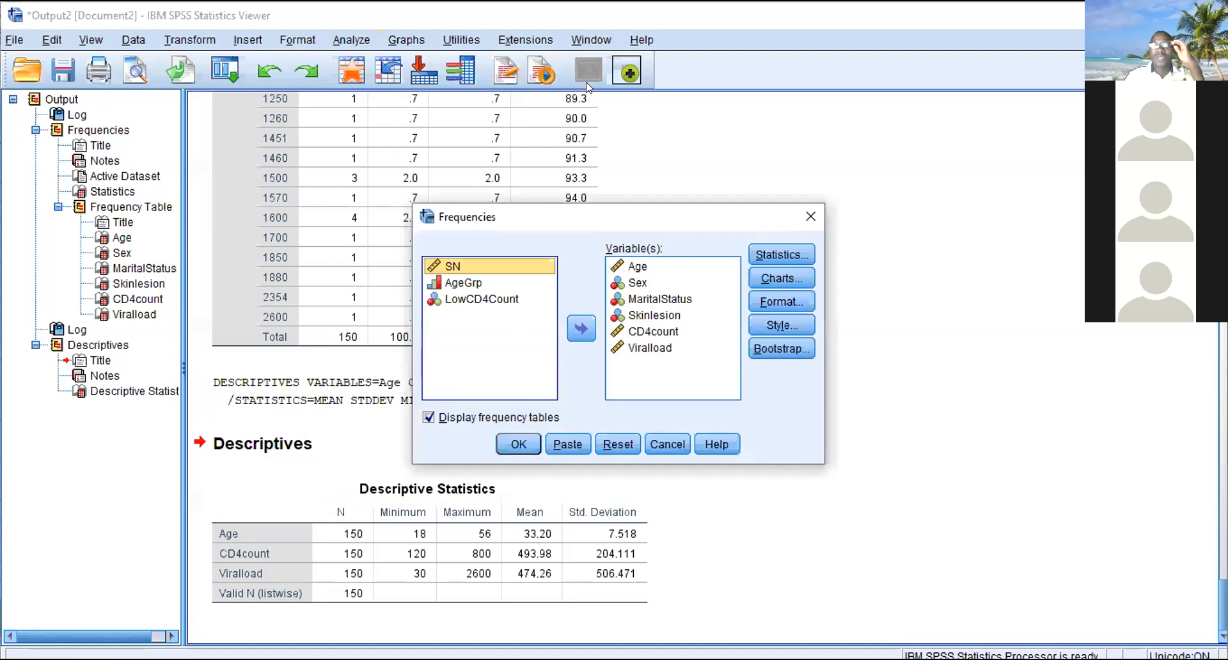
left_click(786, 256)
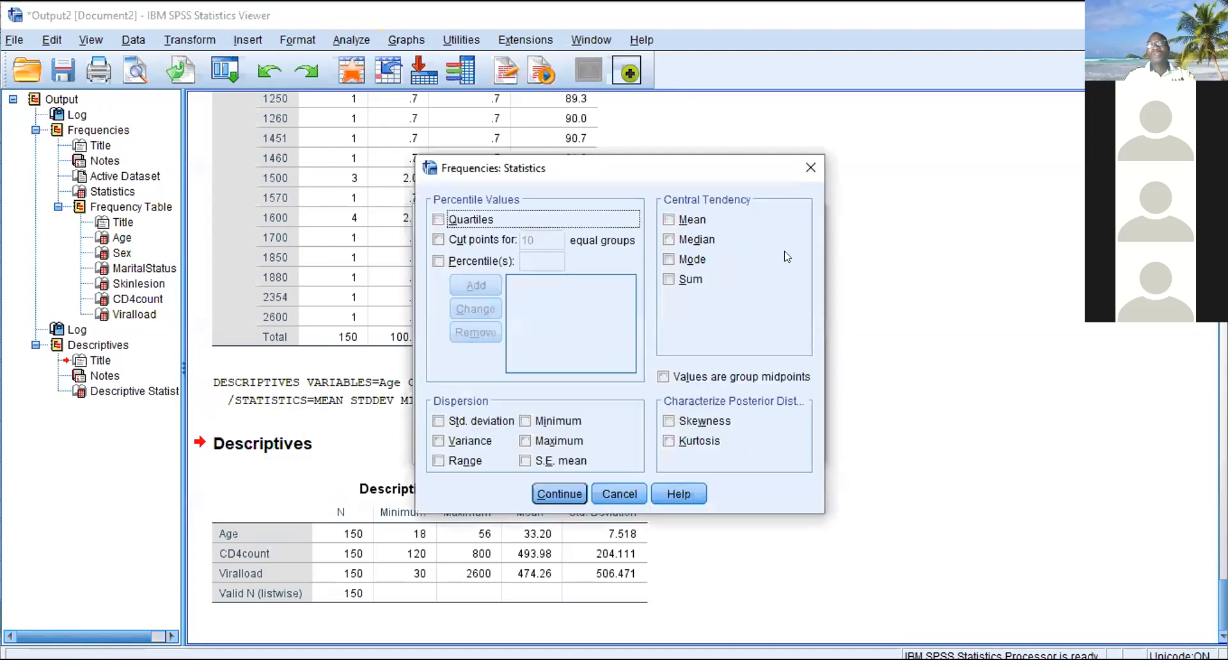
left_click(690, 221)
left_click(686, 239)
left_click(669, 259)
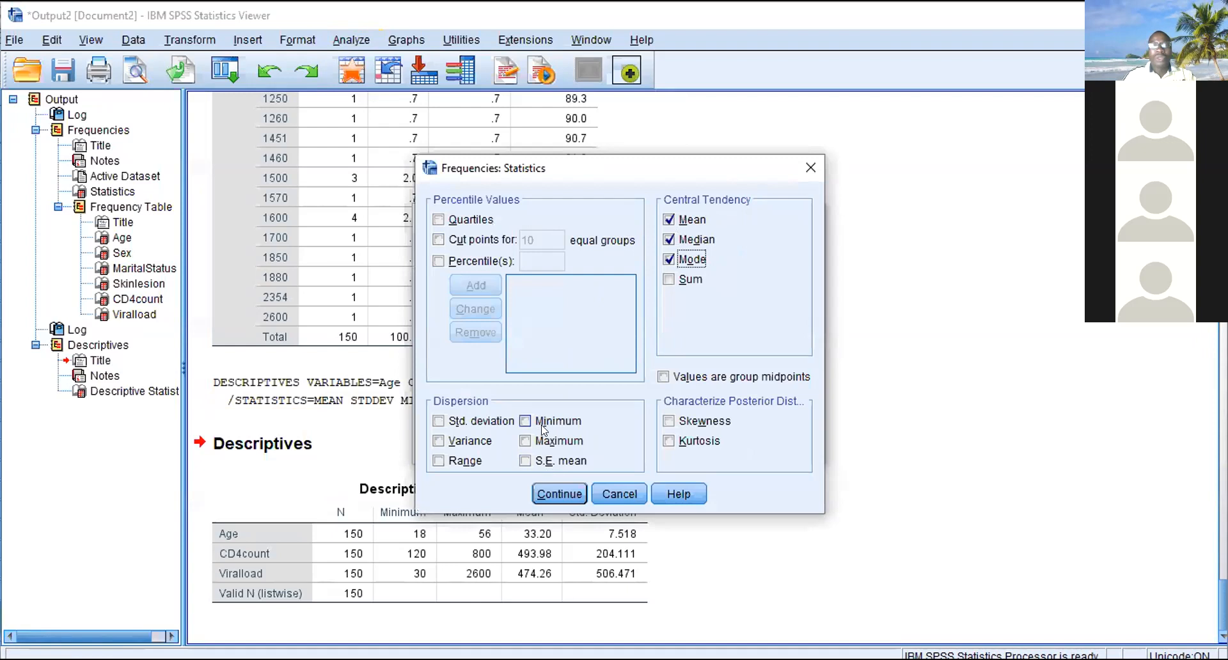
- Add standard deviation, minimum, maximum and quartiles to the requested statistics and run the frequencies
left_click(472, 424)
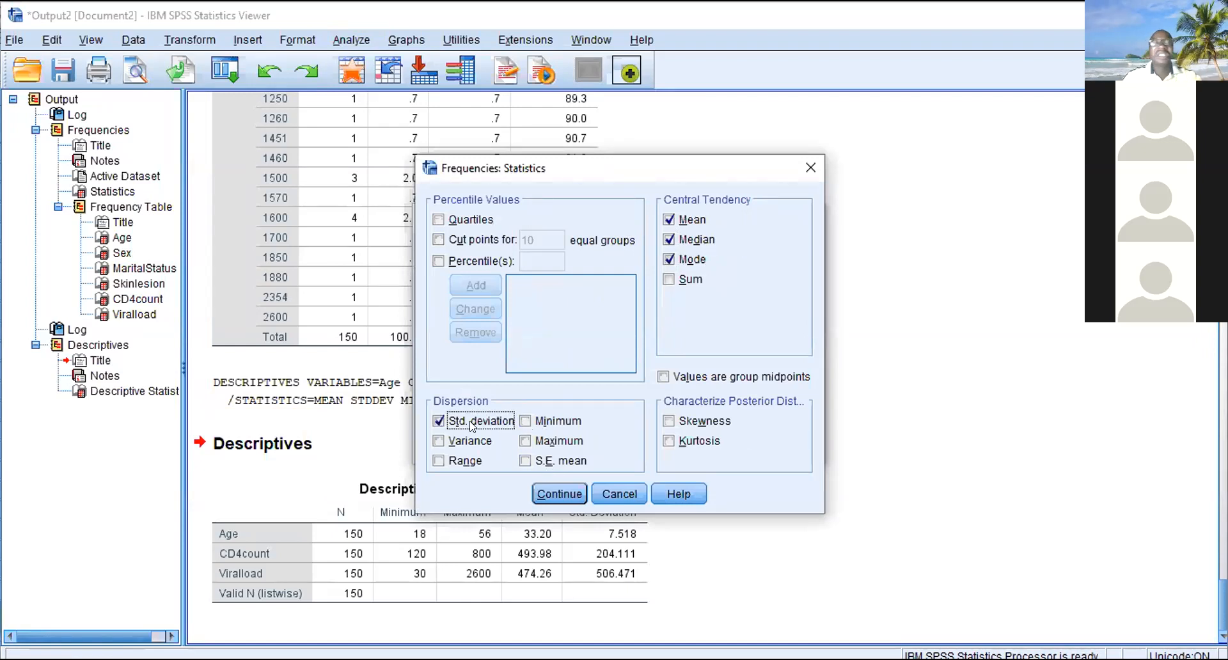
left_click(525, 421)
left_click(526, 441)
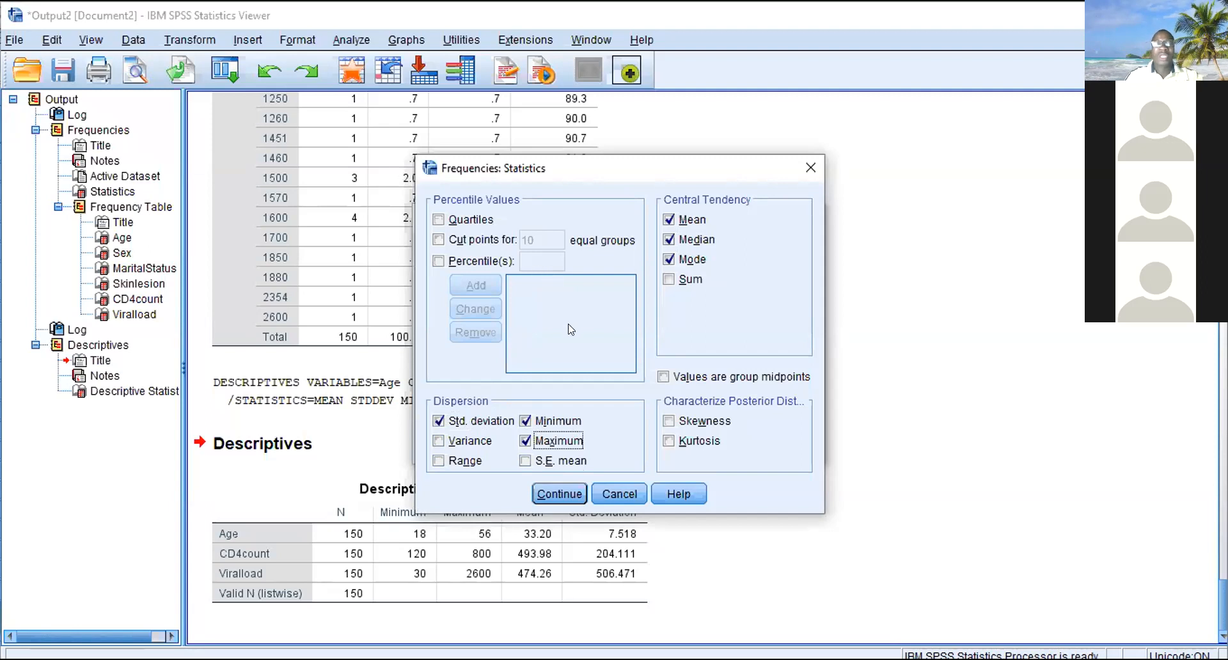
left_click(472, 221)
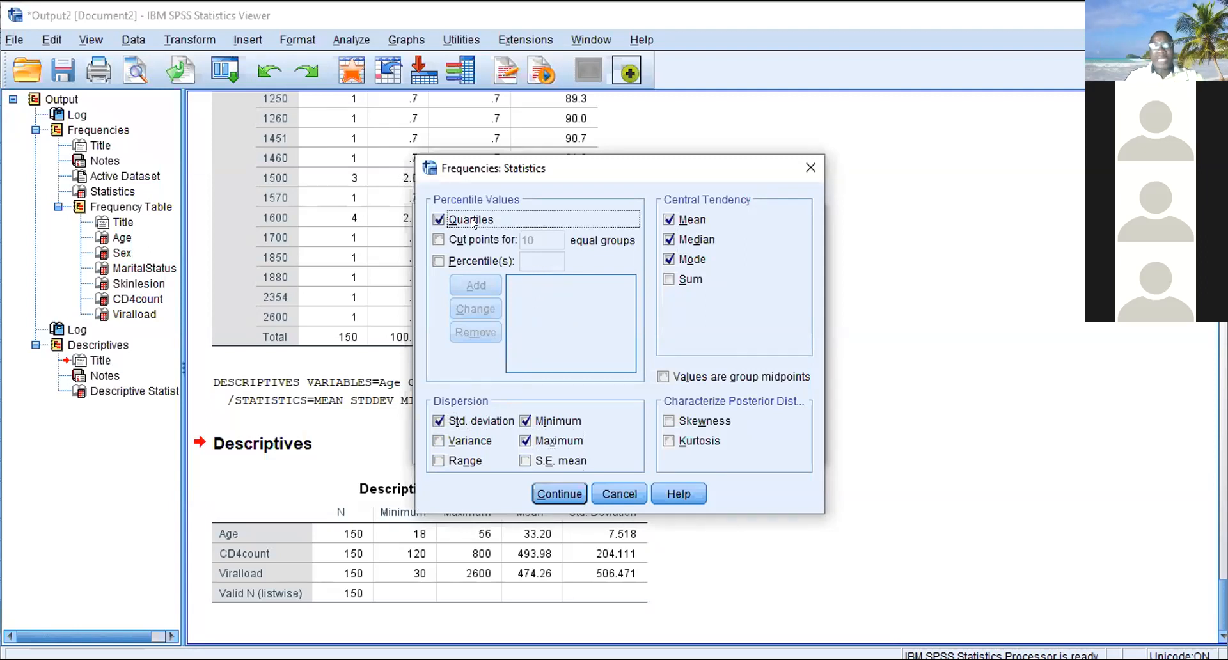
left_click(540, 487)
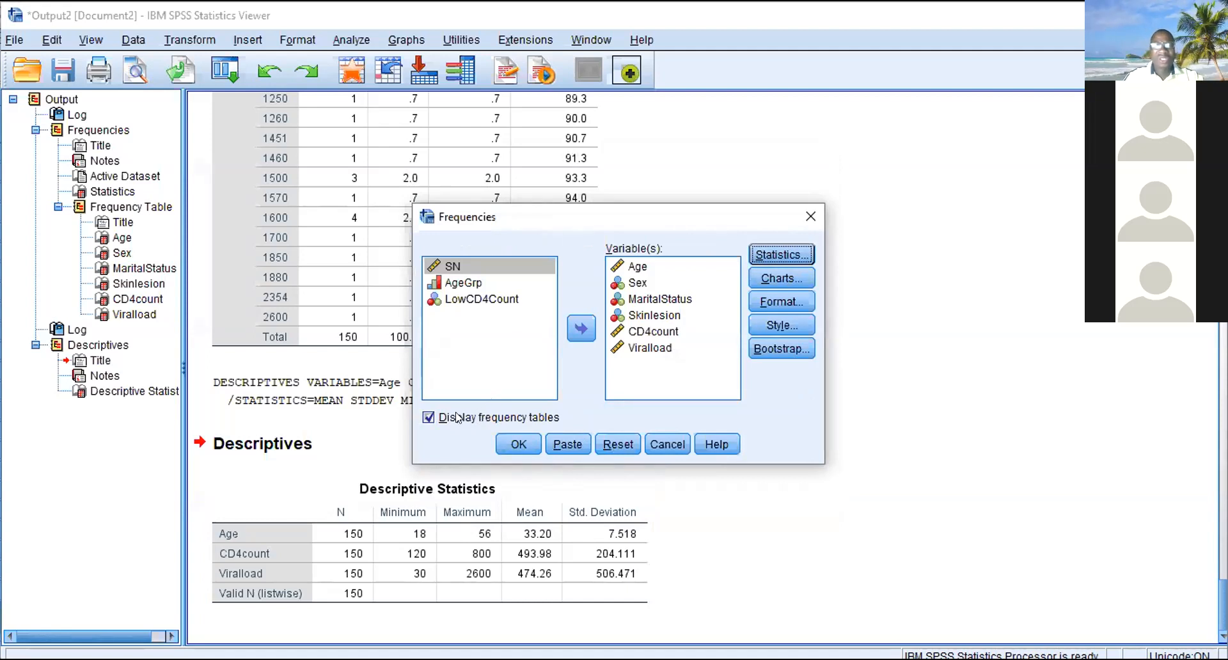
left_click(515, 441)
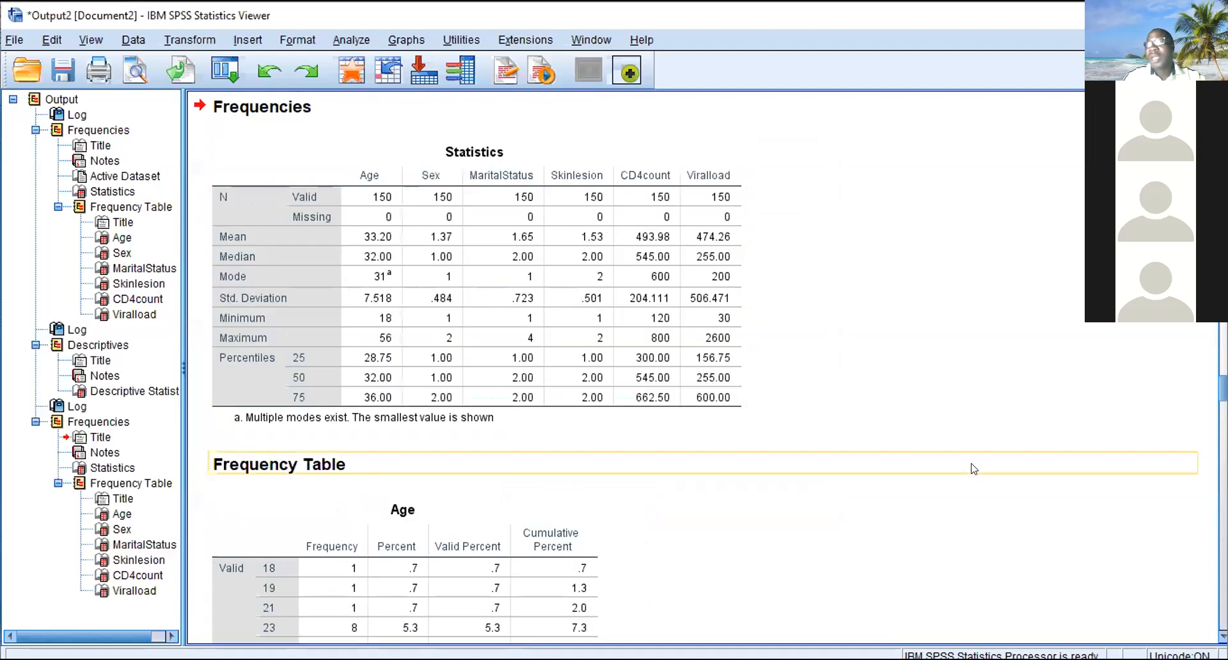
- Review the new Statistics table and the frequency tables as far as Viralload, ending back at the Statistics table
mouse_move(1223, 388)
left_mouse_down()
mouse_move(1223, 401)
mouse_move(1223, 383)
left_mouse_up()
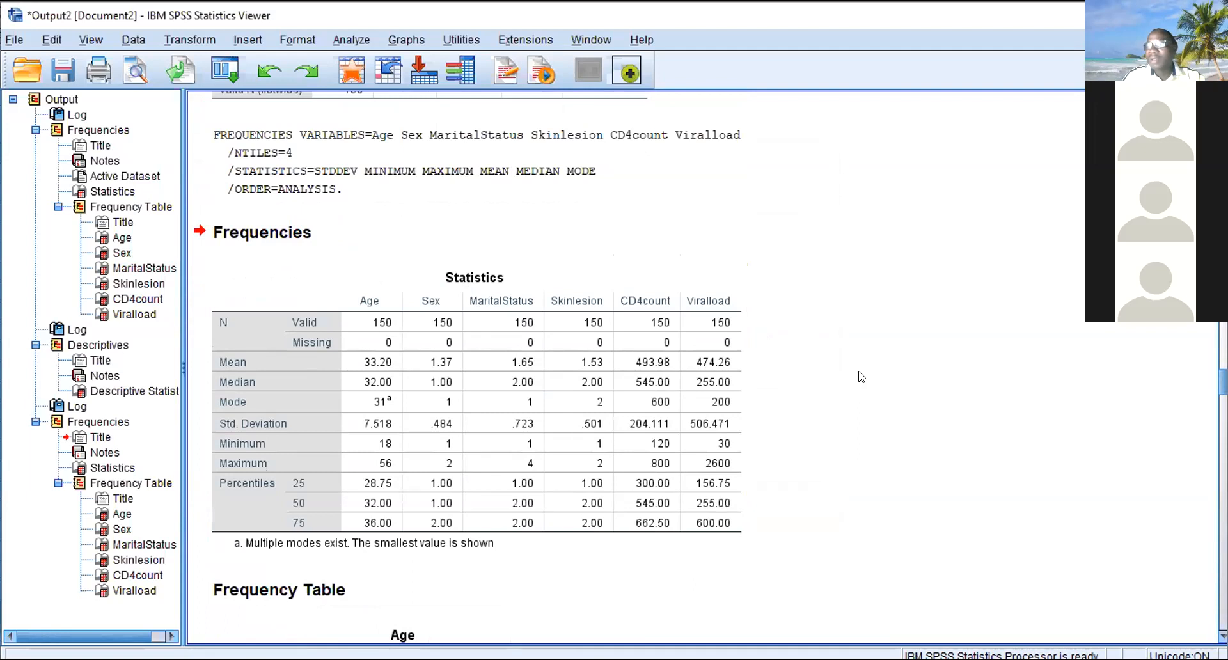
scroll(861, 377, "down", 20)
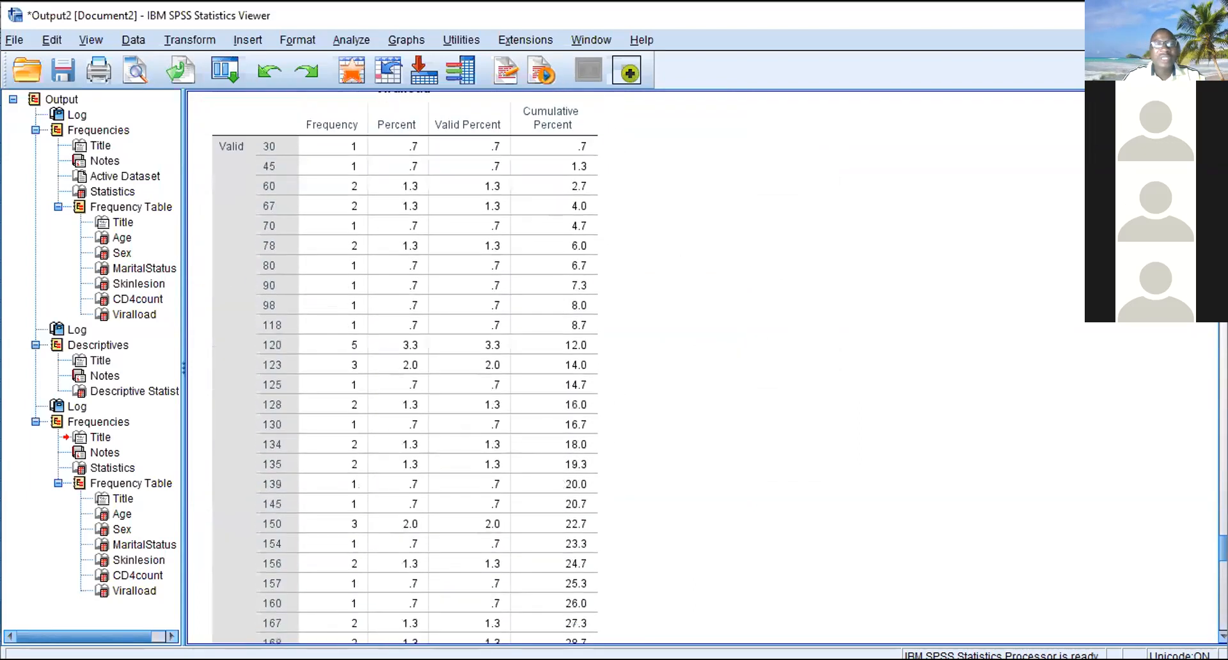
scroll(1208, 403, "up", 20)
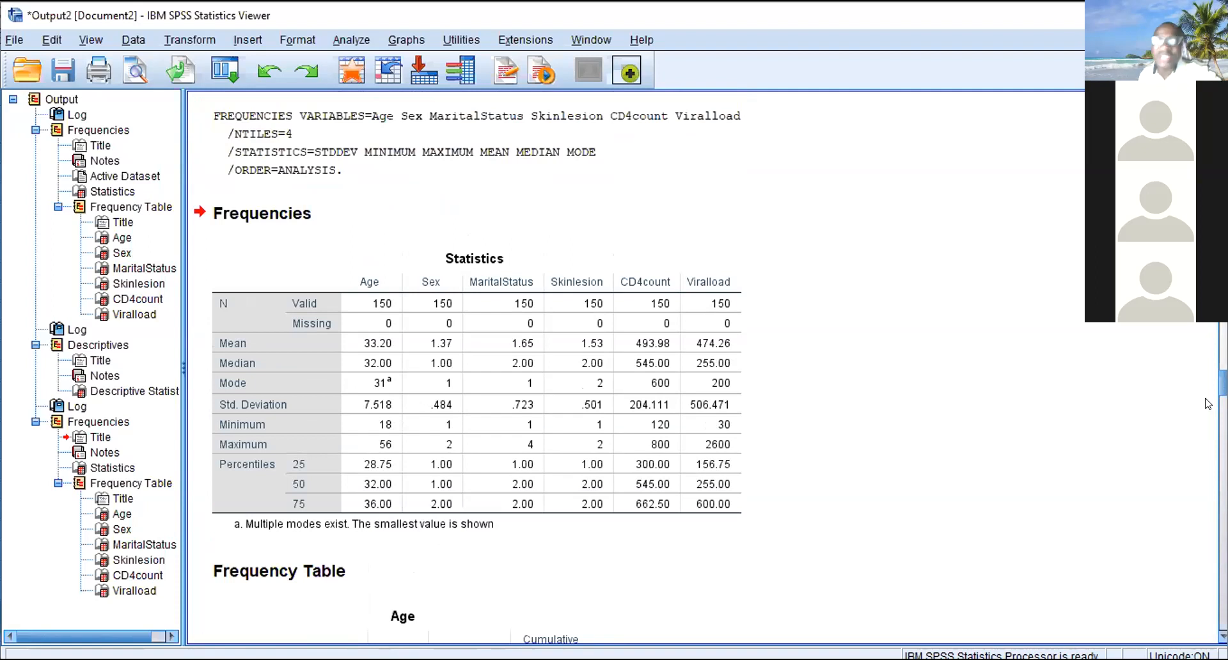
left_click(523, 467)
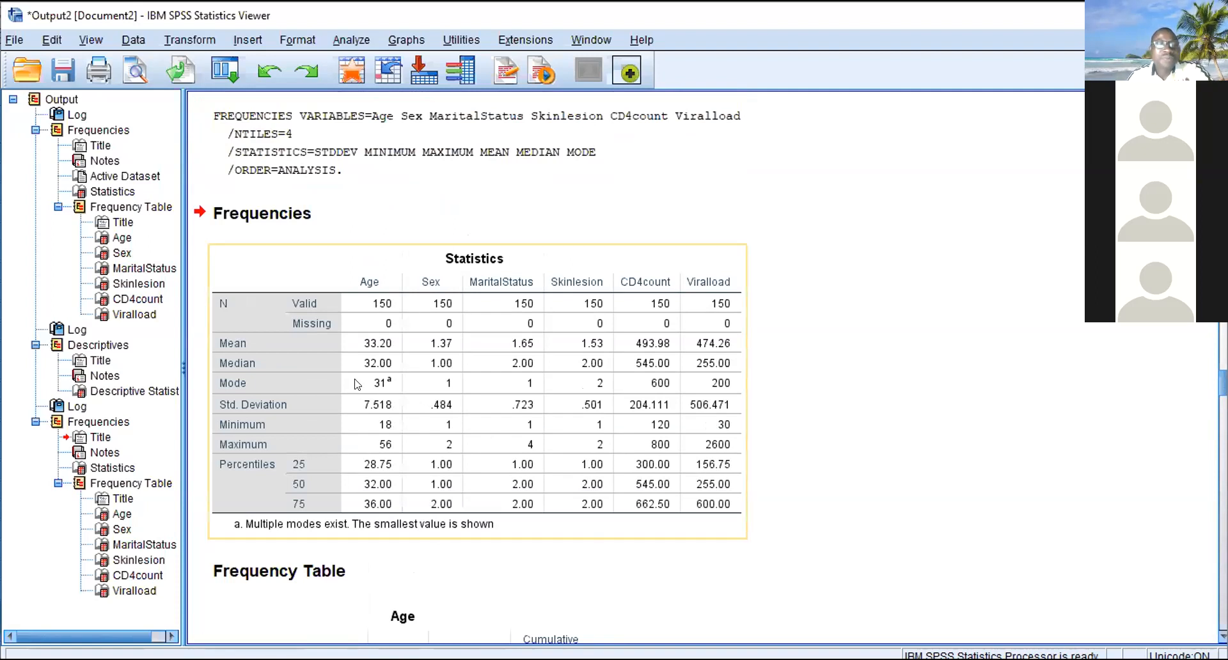
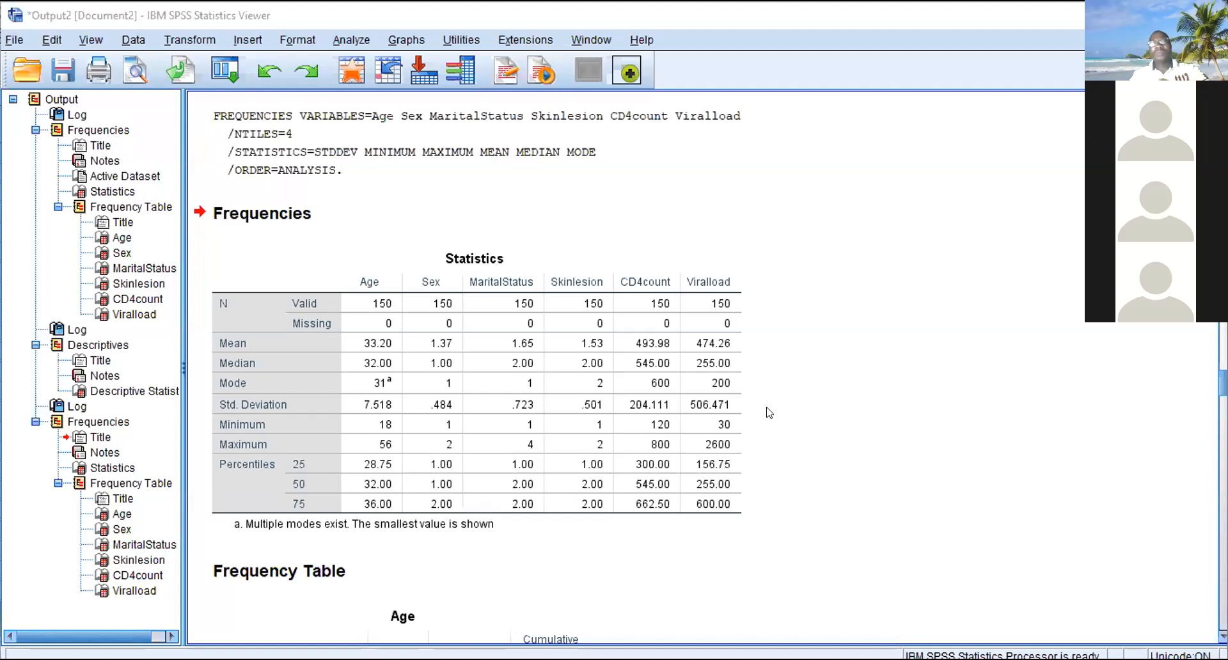
- Move the Statistics table above the Frequencies title of the last analysis in the output
left_click(726, 427)
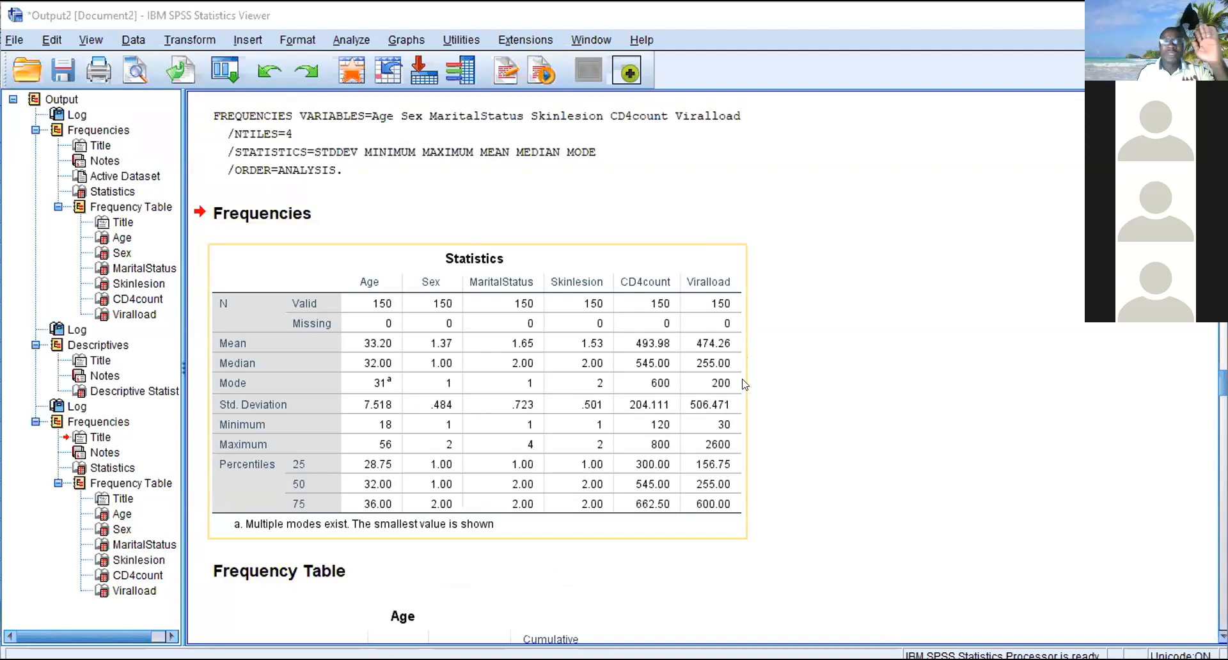
left_click_drag(665, 309, 627, 138)
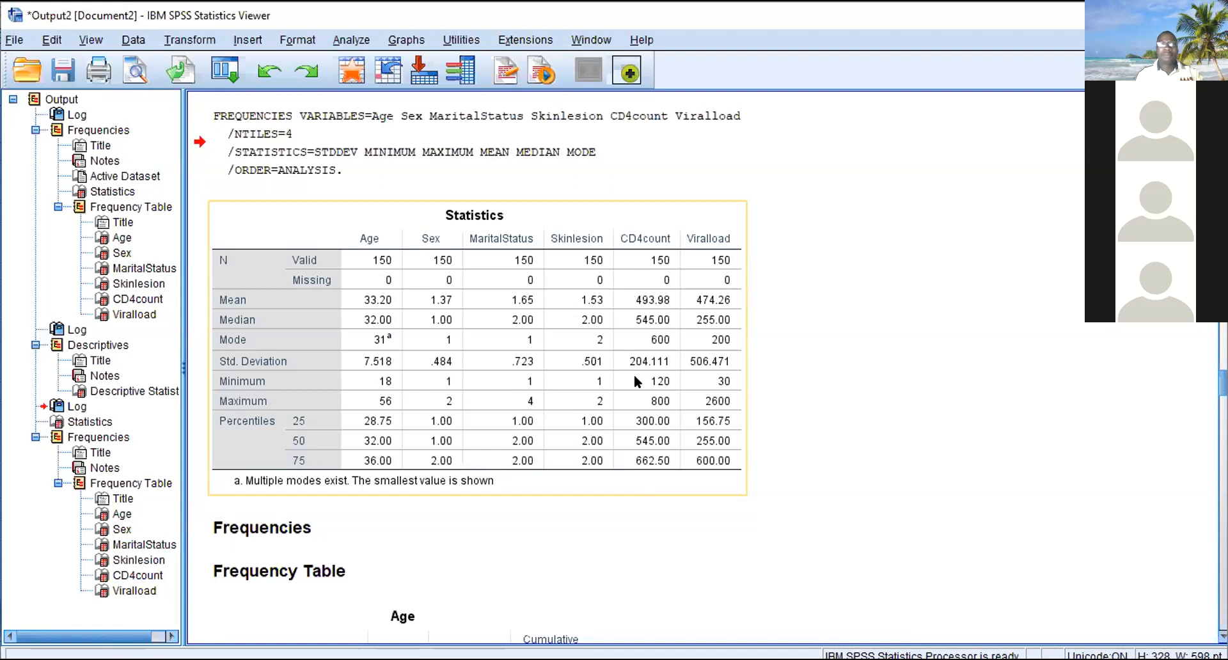
left_click(762, 209)
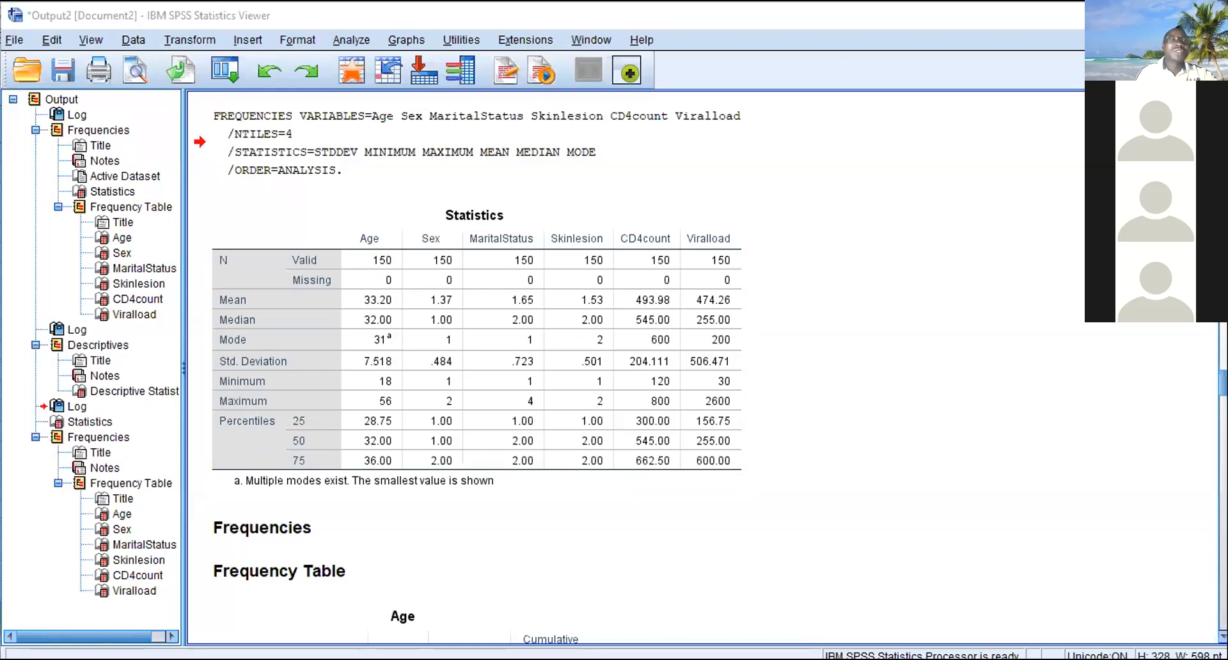
left_click(195, 39)
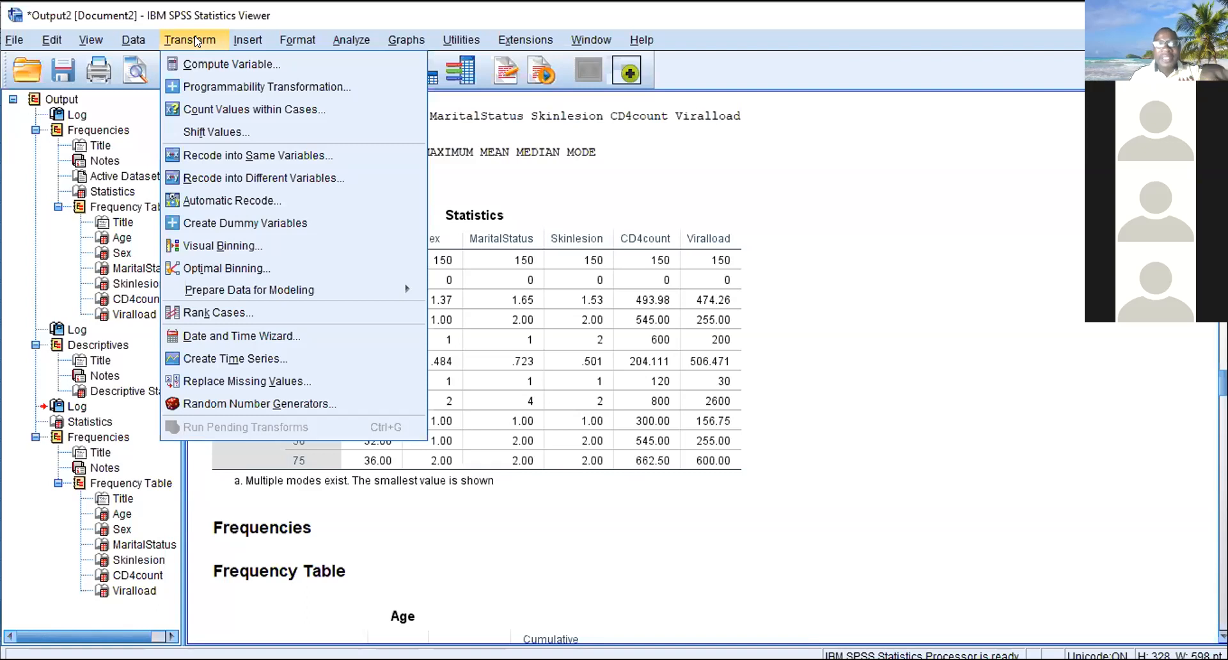
mouse_move(298, 39)
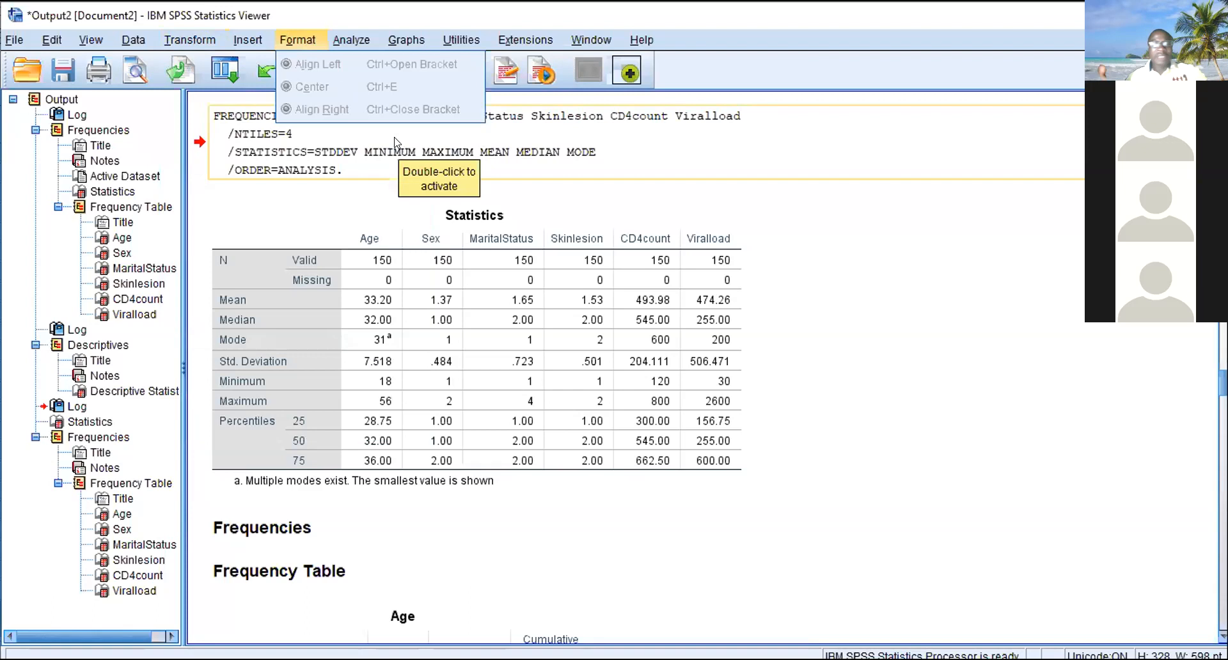
double_click(435, 326)
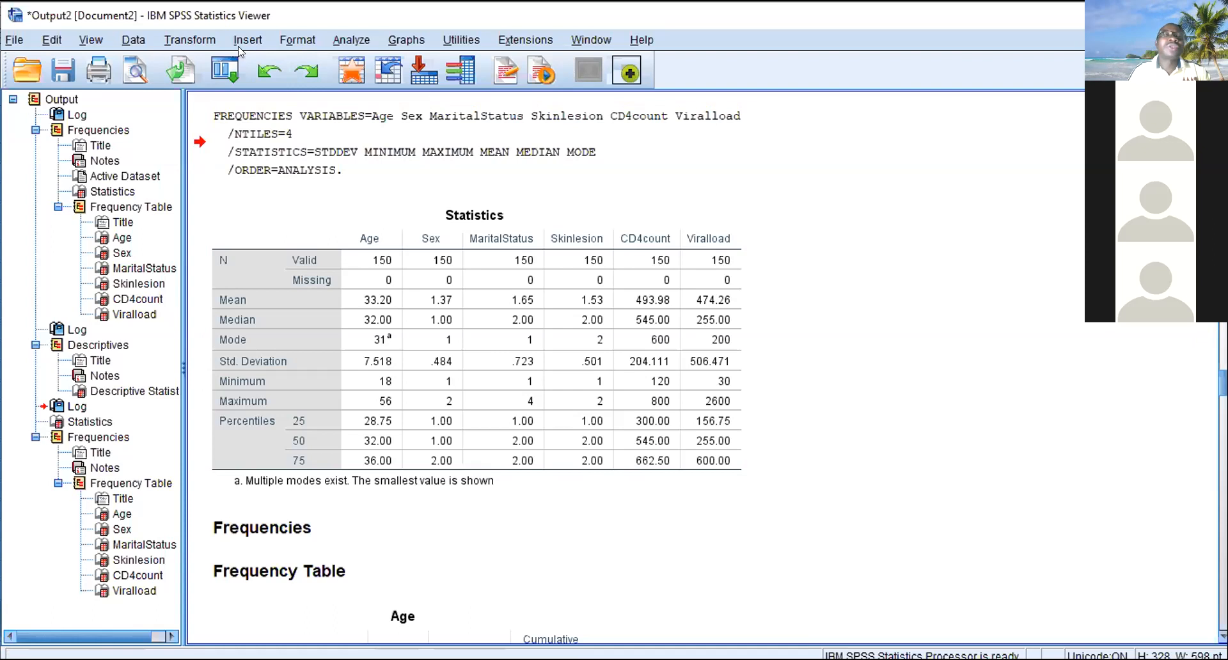
- Start a Recode into Different Variables transformation with Age as the input variable
left_click(211, 40)
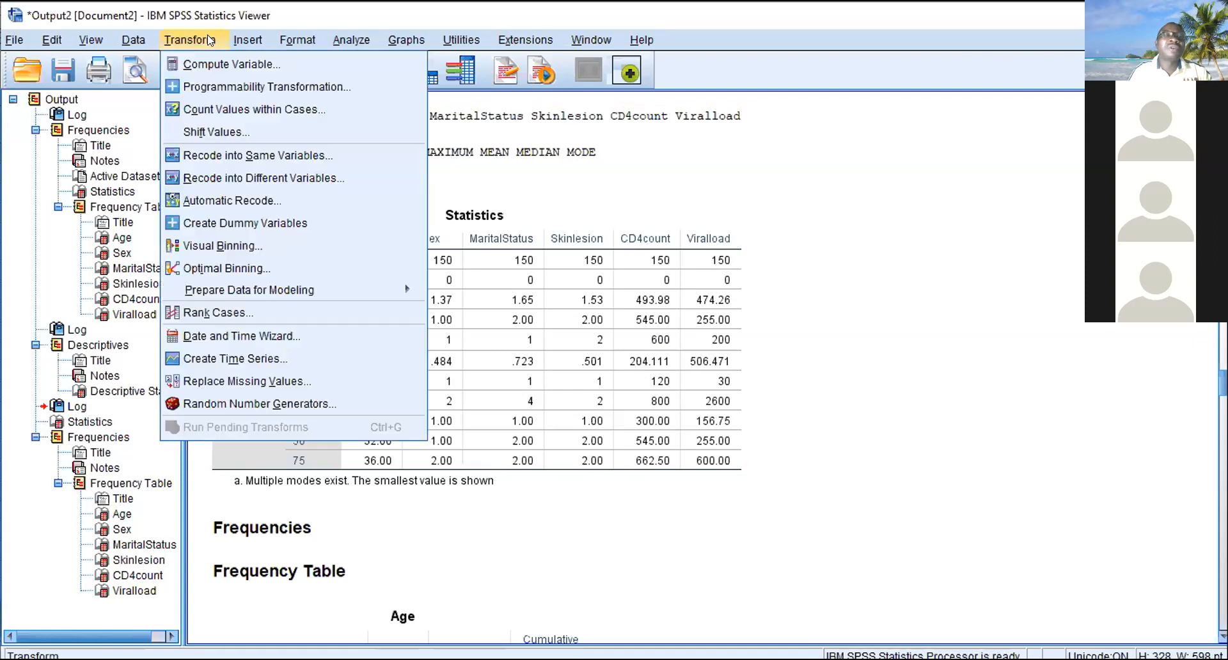
left_click(234, 184)
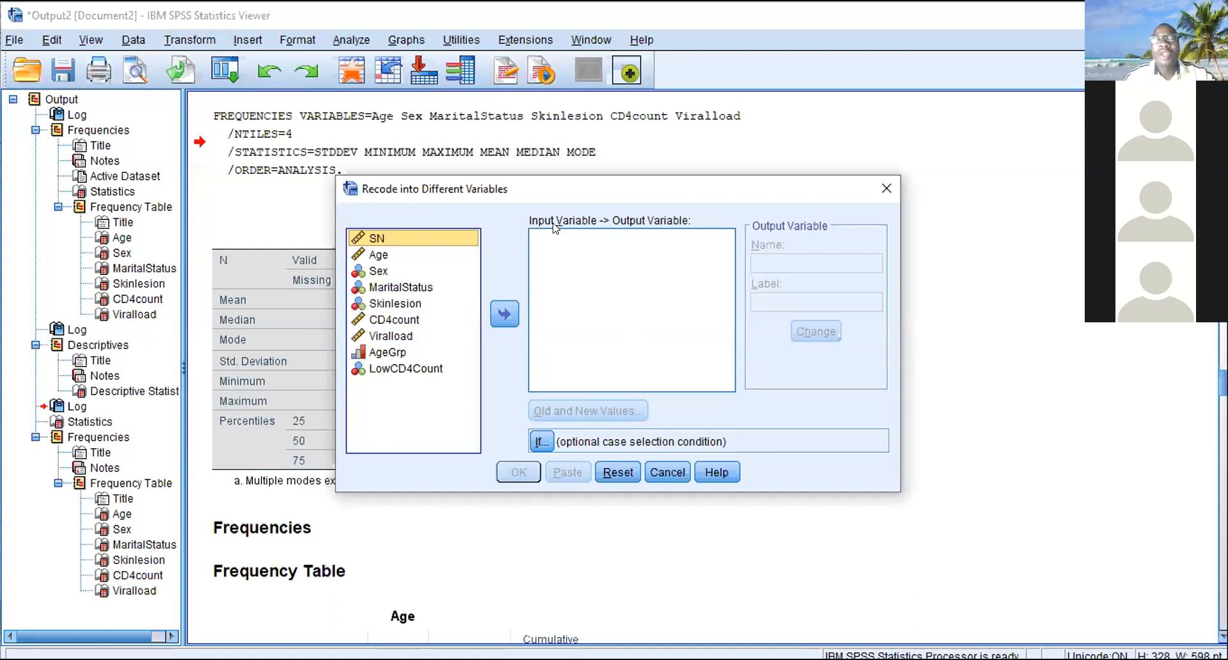
left_click(941, 35)
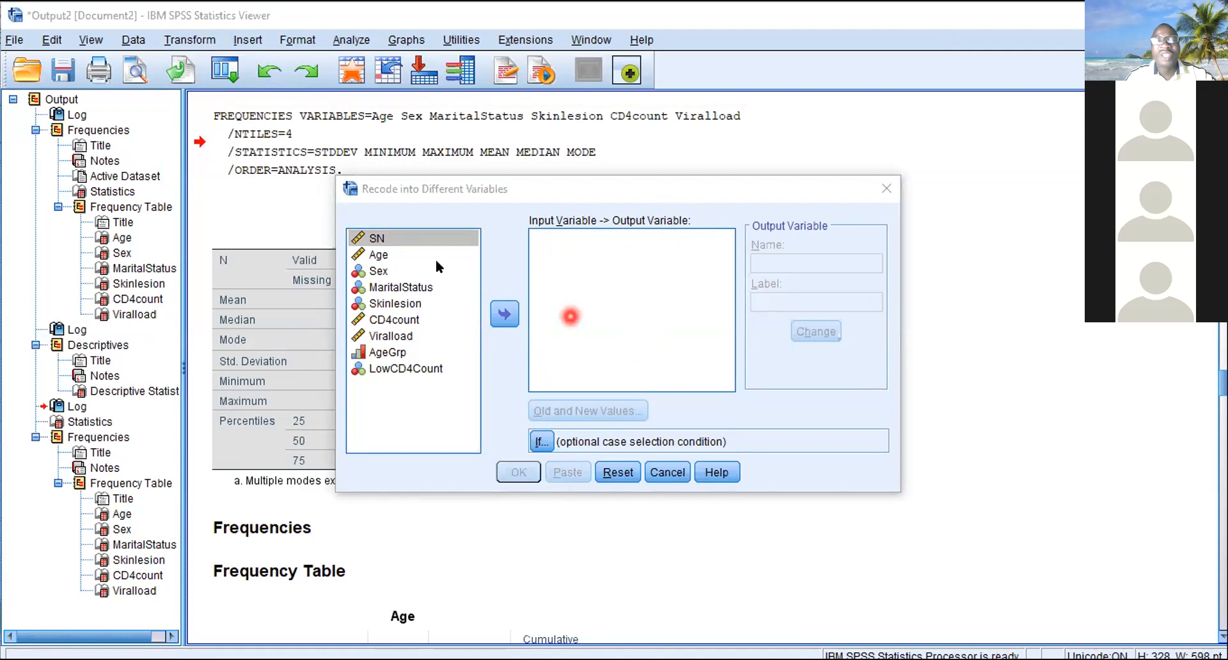
left_click(387, 255)
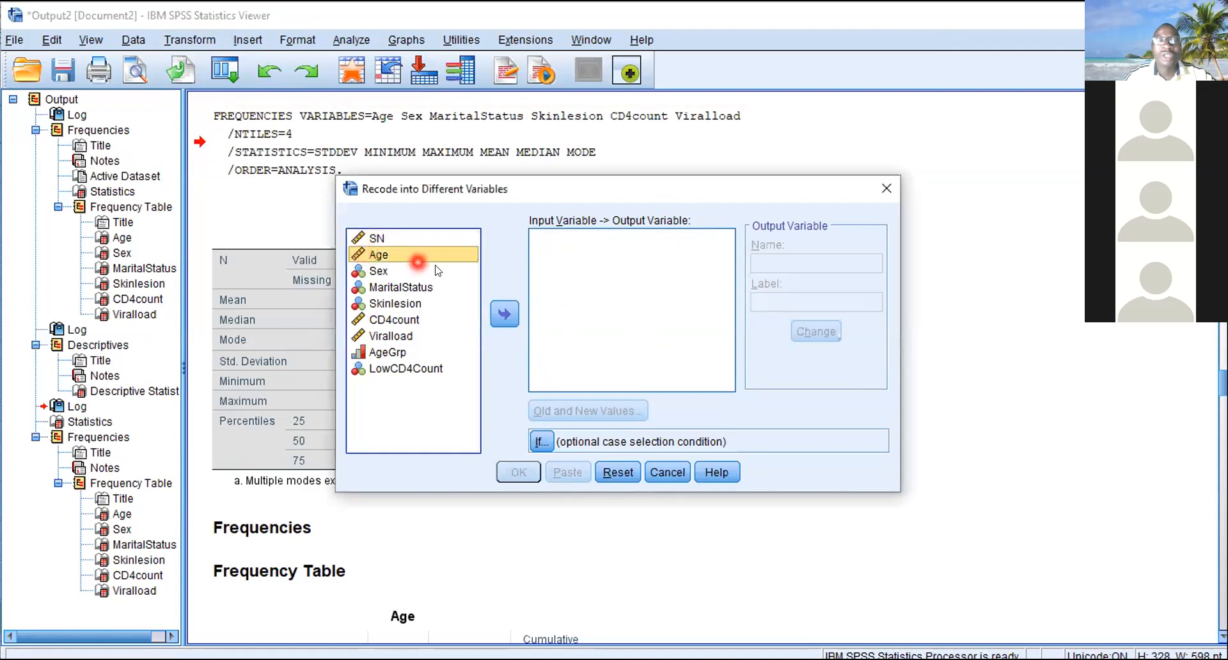
left_click(507, 315)
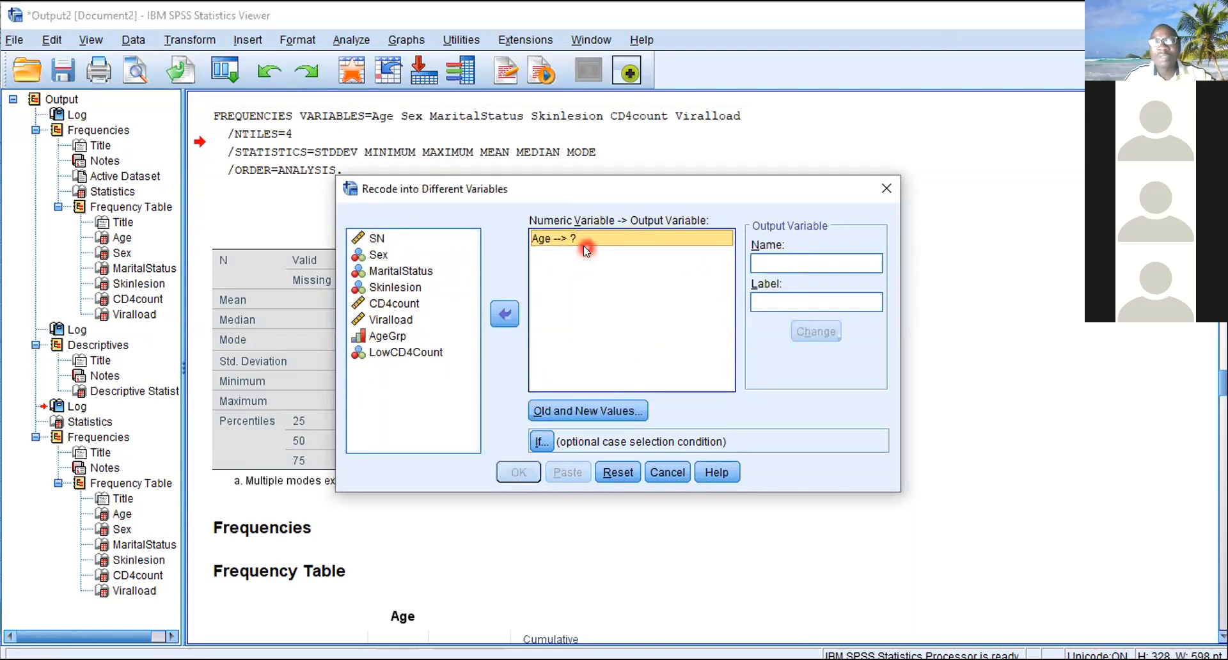
- Name the output variable for the Age recode AgeGrp2 and apply the name
left_click(768, 258)
type("Age")
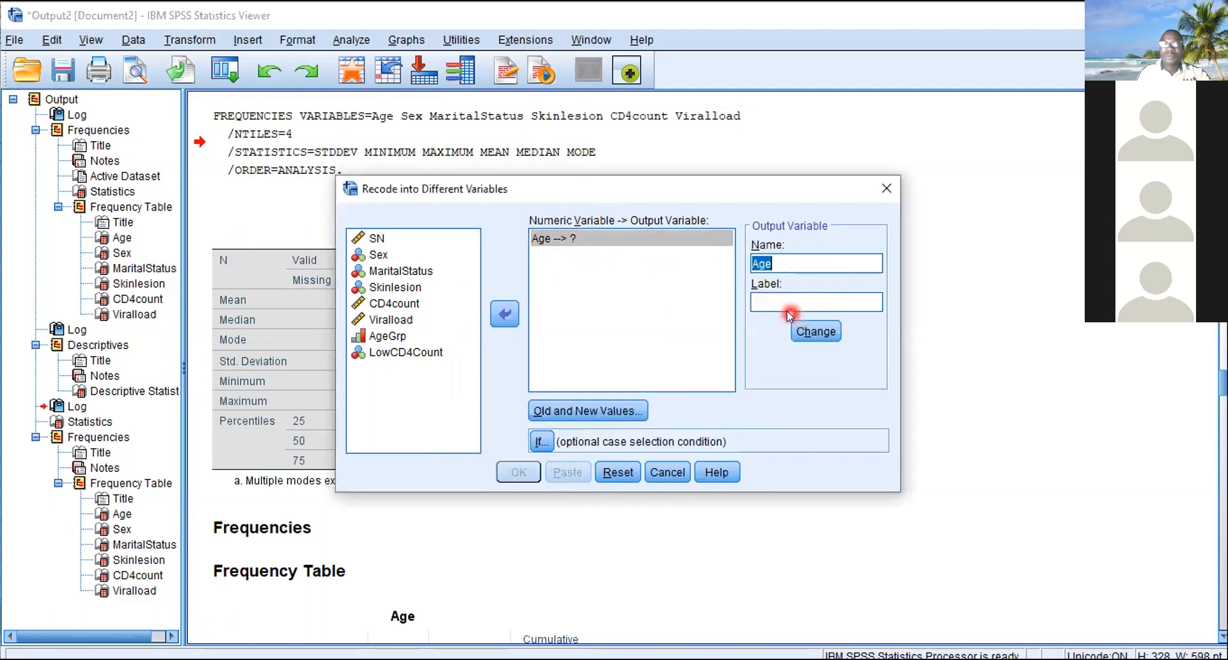
left_click(775, 261)
type("_group")
key("BackSpace")
key("BackSpace")
key("BackSpace")
key("BackSpace")
type("rp")
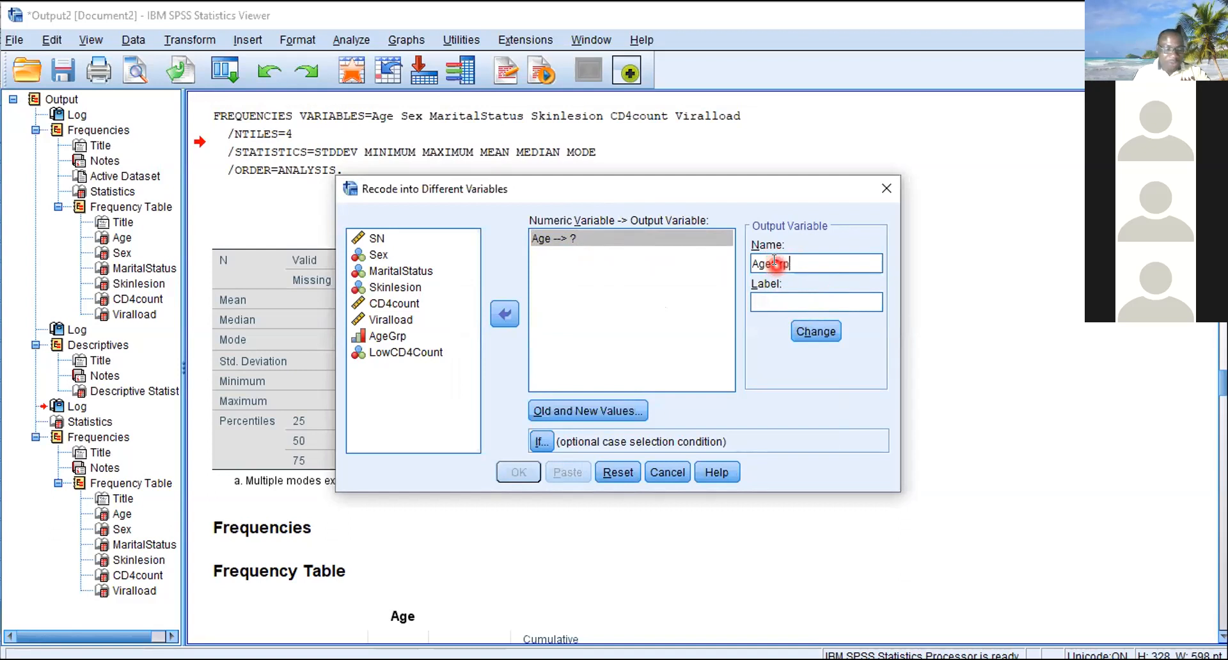
type("2")
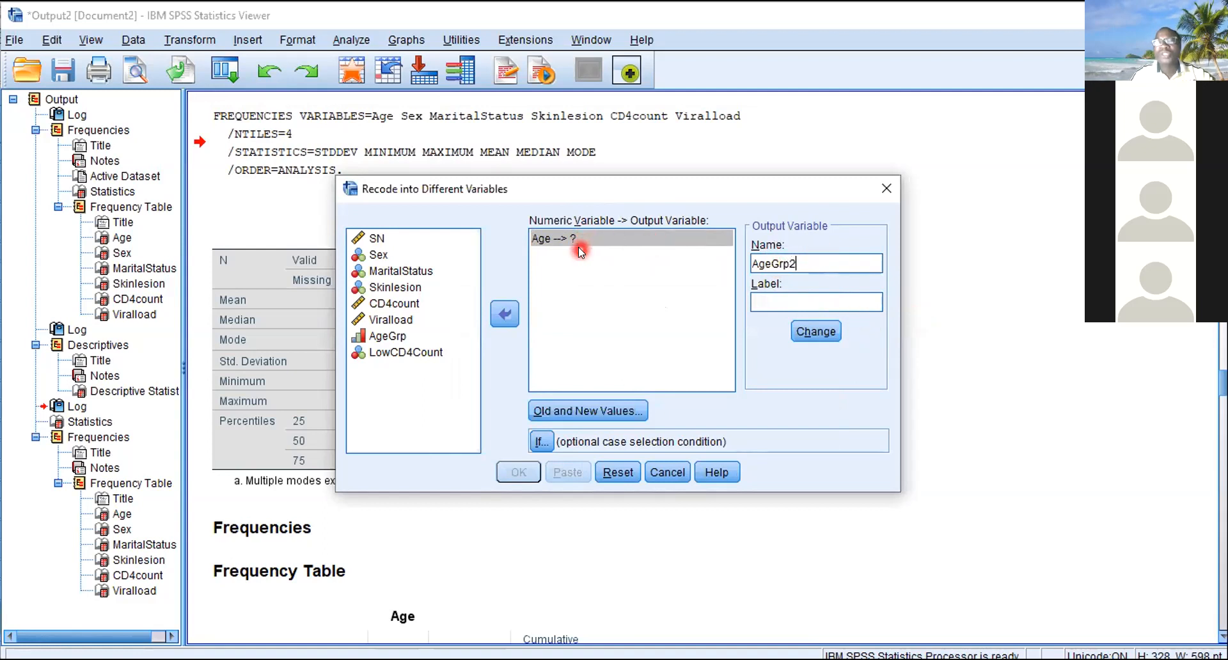
left_click(812, 332)
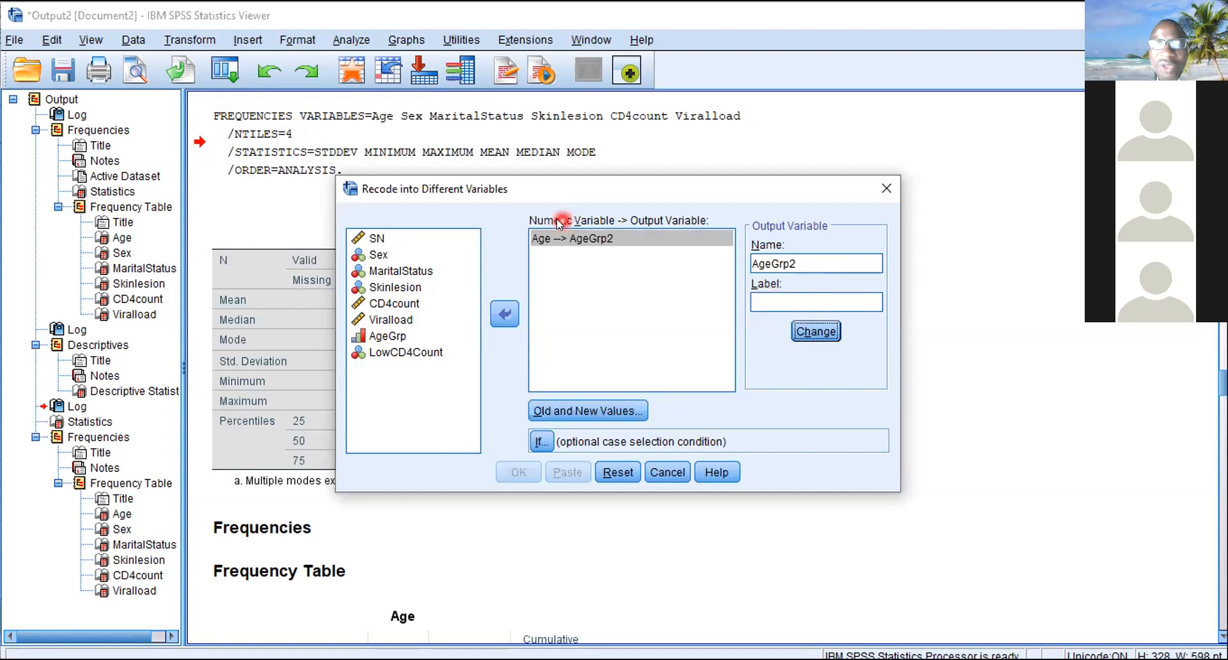
- Open the recode's old and new value definitions and add a rule converting the range 0 through 19 to 1
left_click(550, 410)
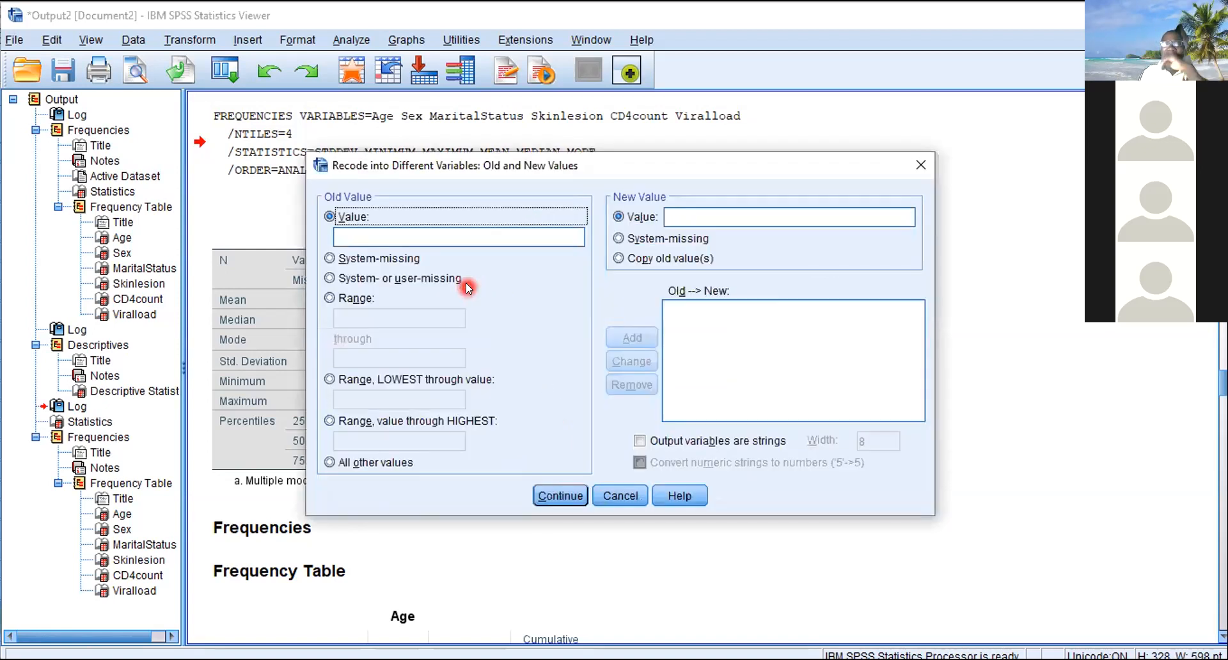
left_click(382, 297)
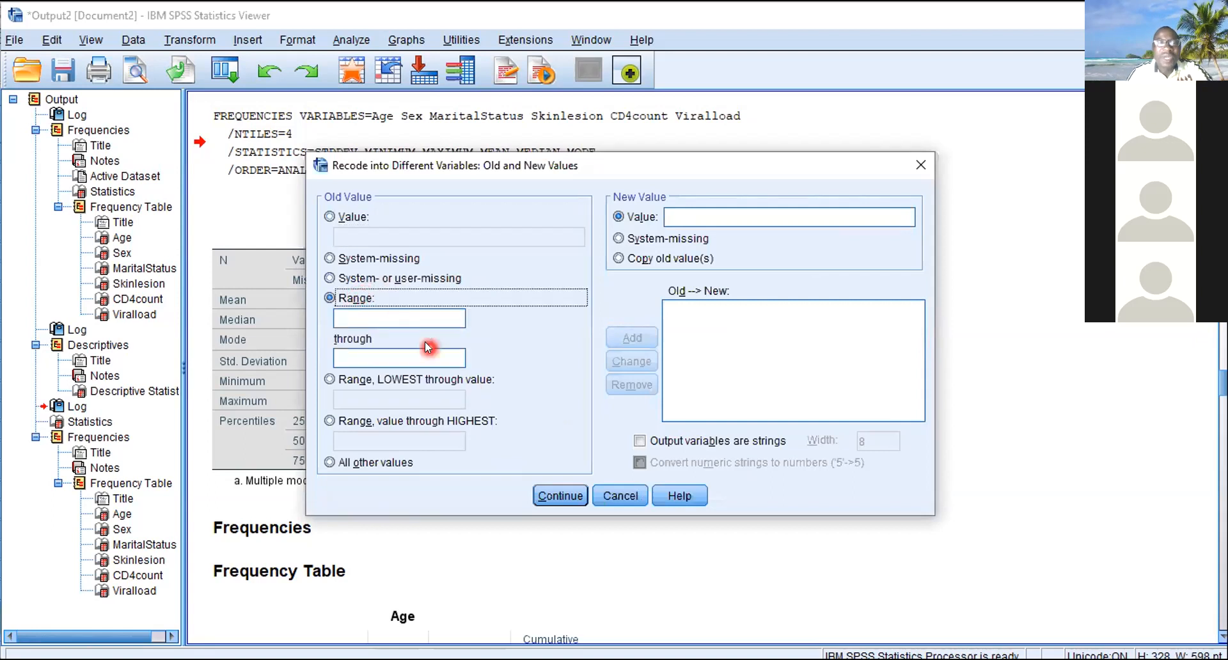
left_click(360, 314)
type("0")
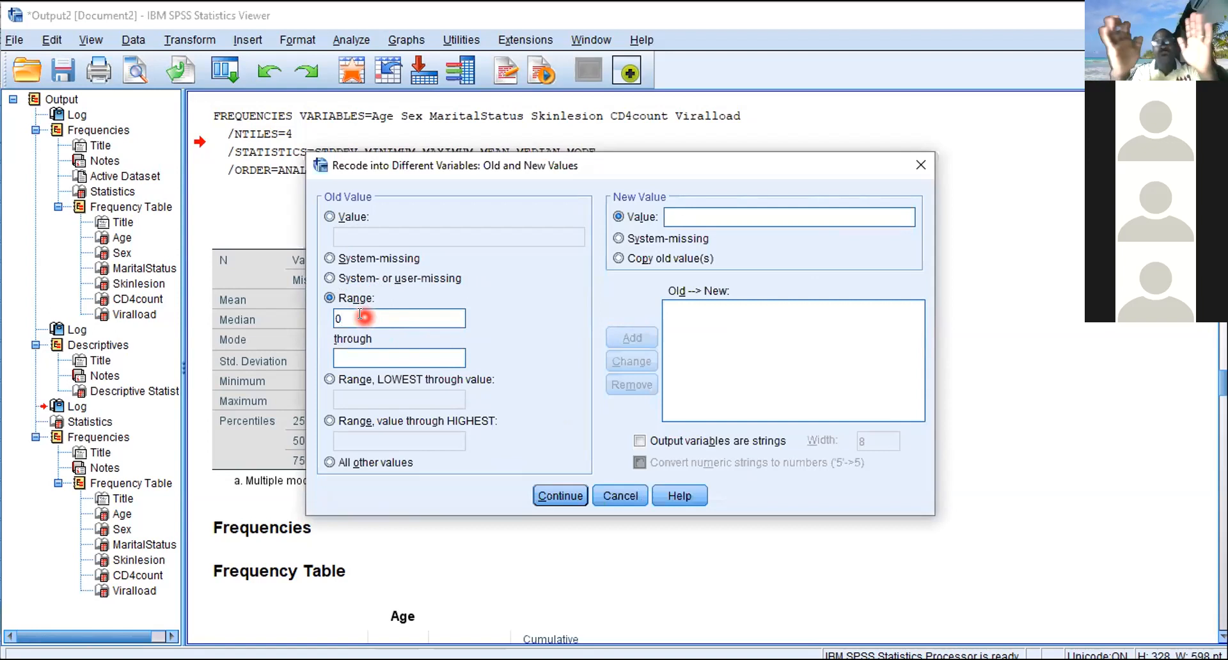
type("19")
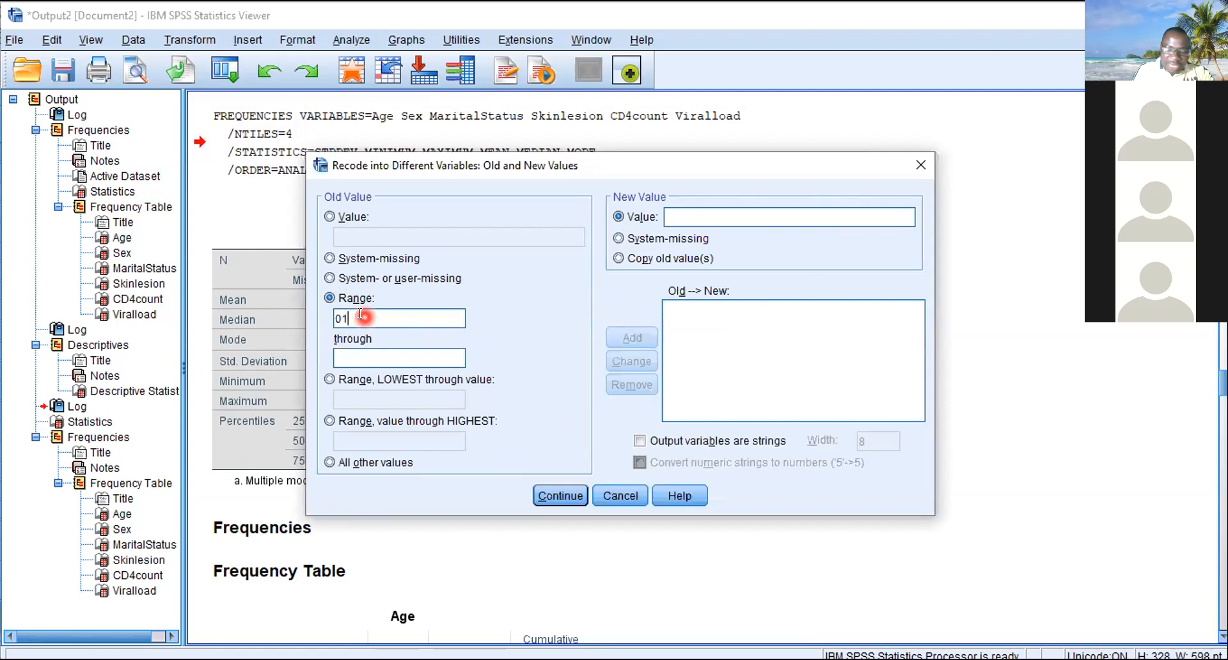
key("BackSpace")
key("BackSpace")
key("BackSpace")
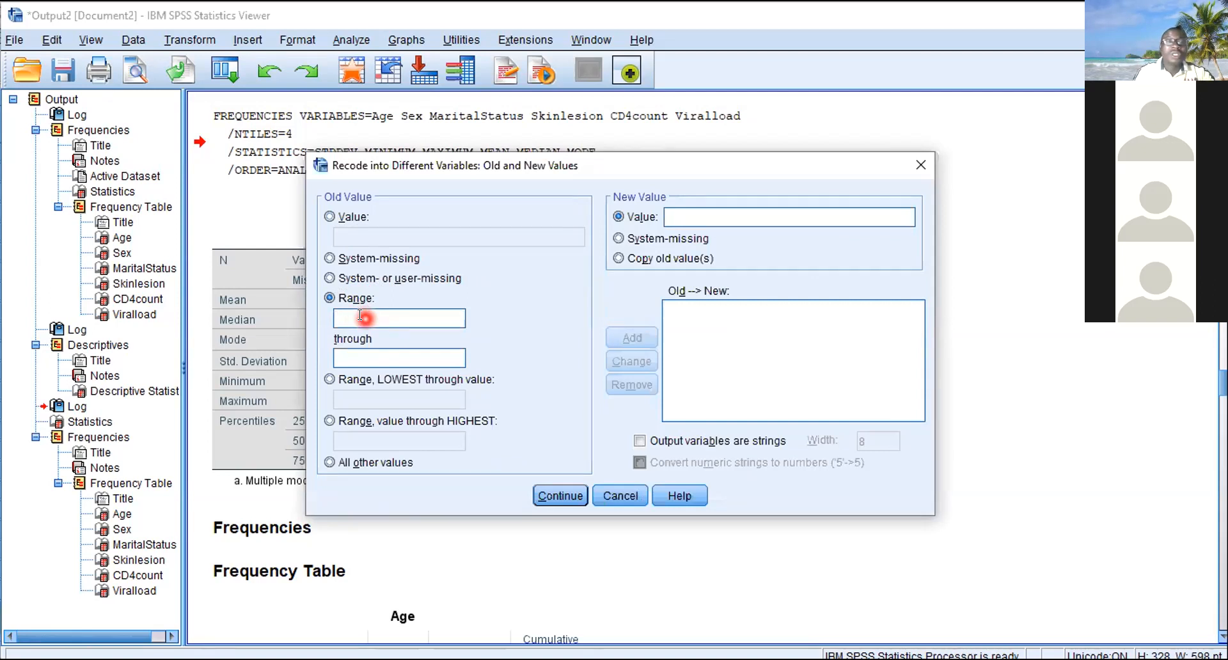
type("0")
left_click(356, 355)
type("19")
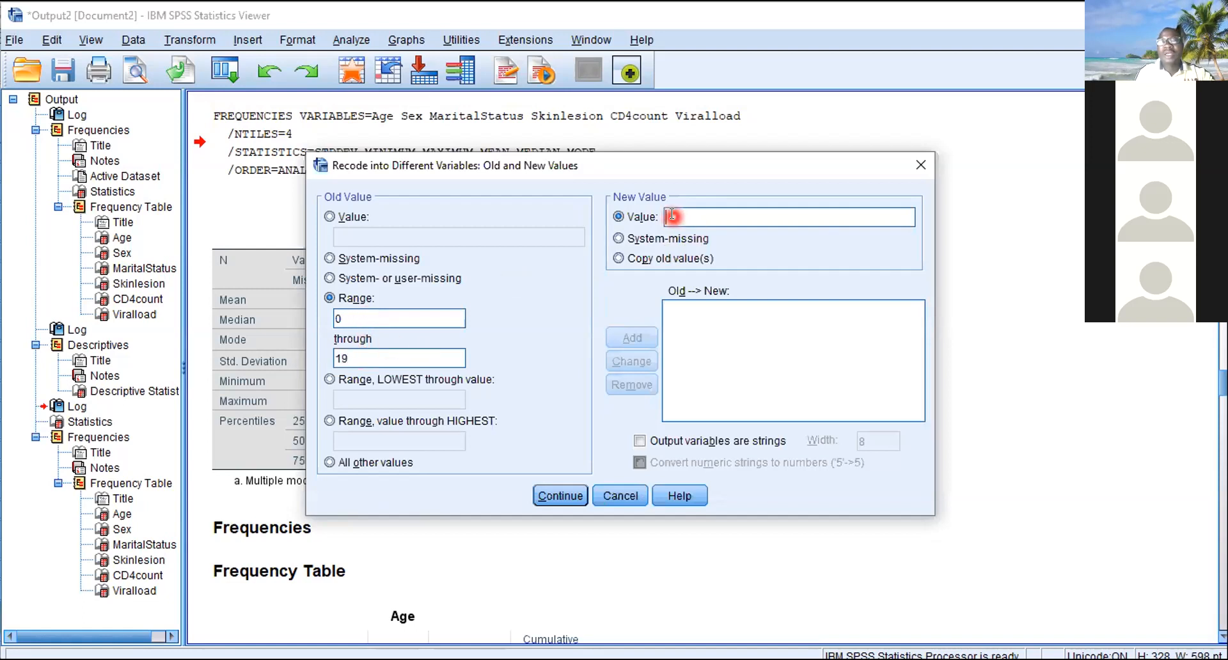
left_click(699, 216)
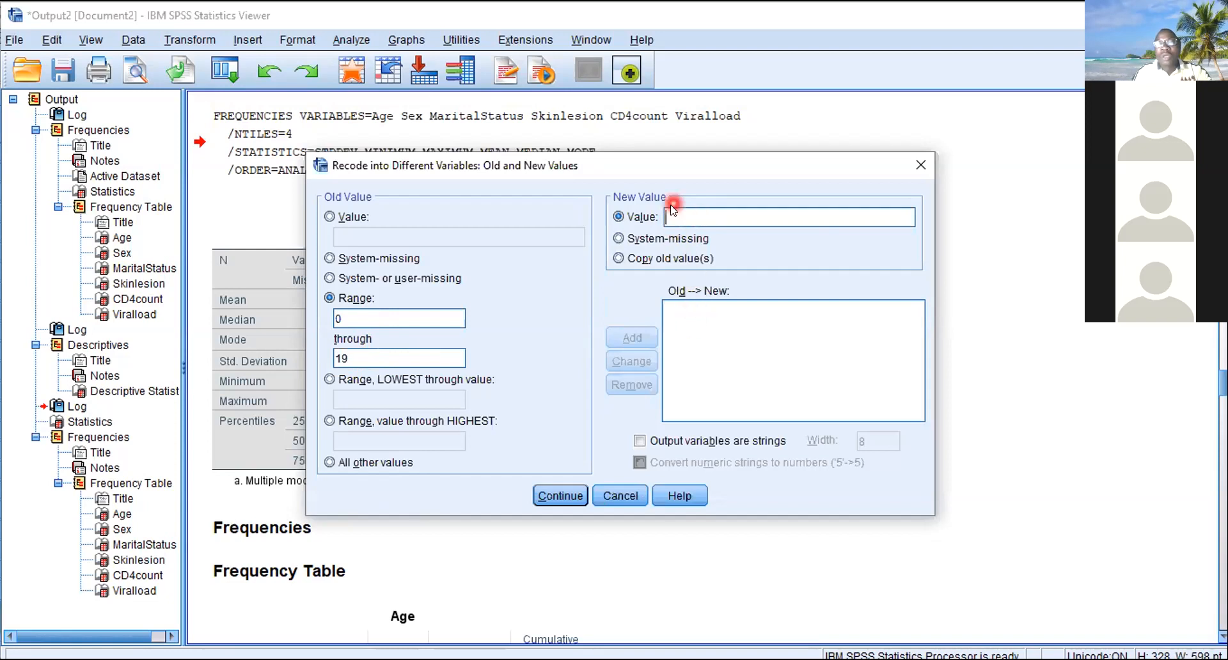
type("1")
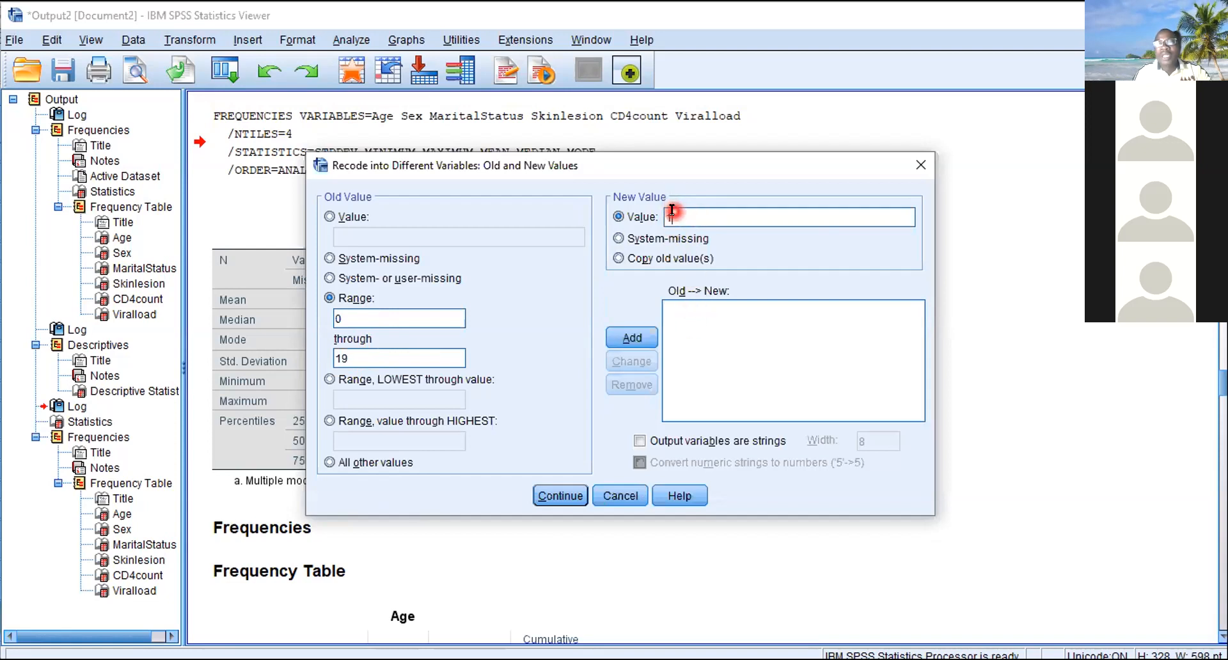
left_click(628, 339)
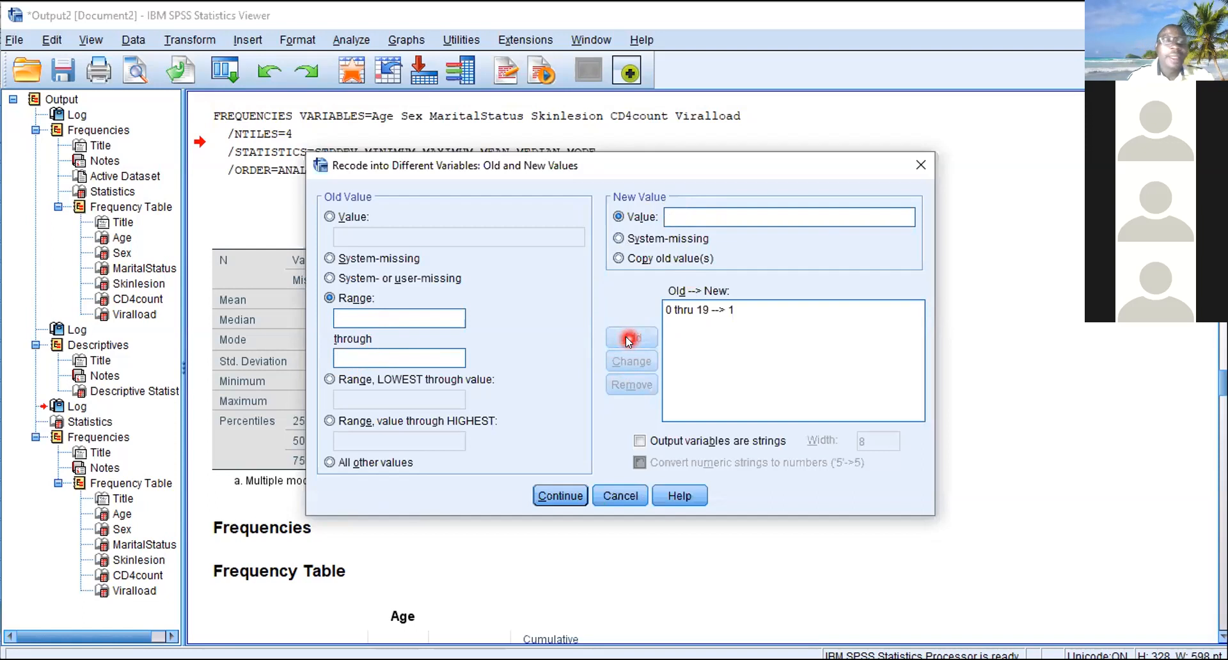
- Add a recode rule converting the range 20 through 29 to 2
left_click(368, 313)
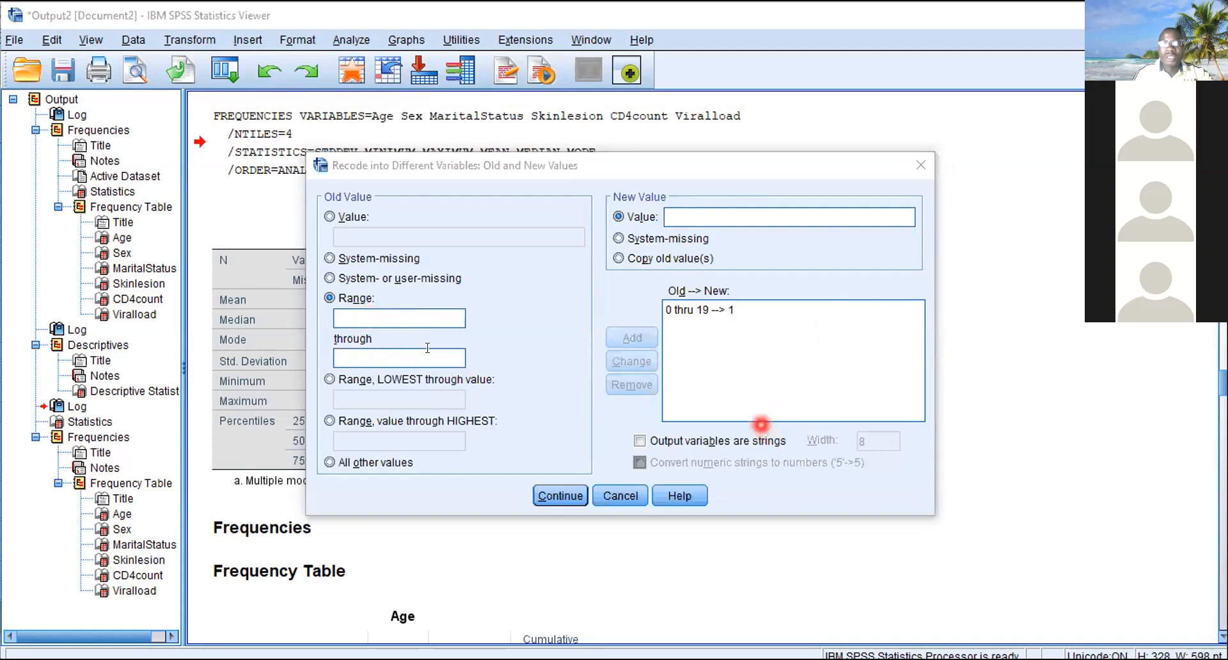
left_click(759, 424)
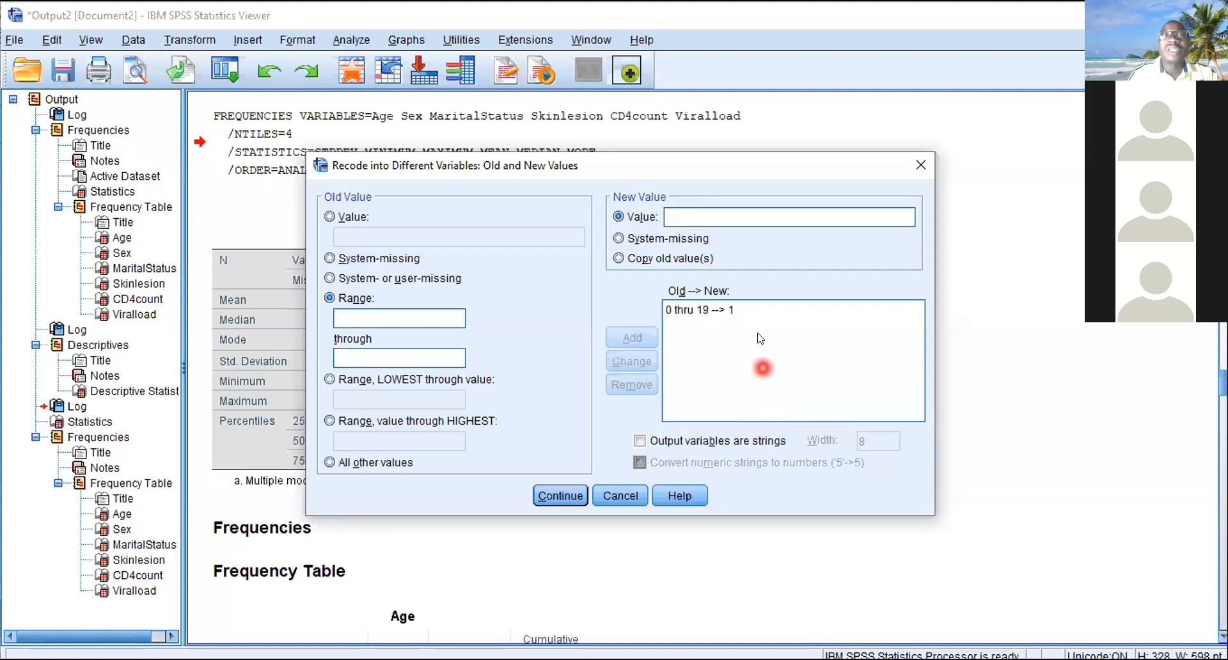
type("20")
left_click(357, 355)
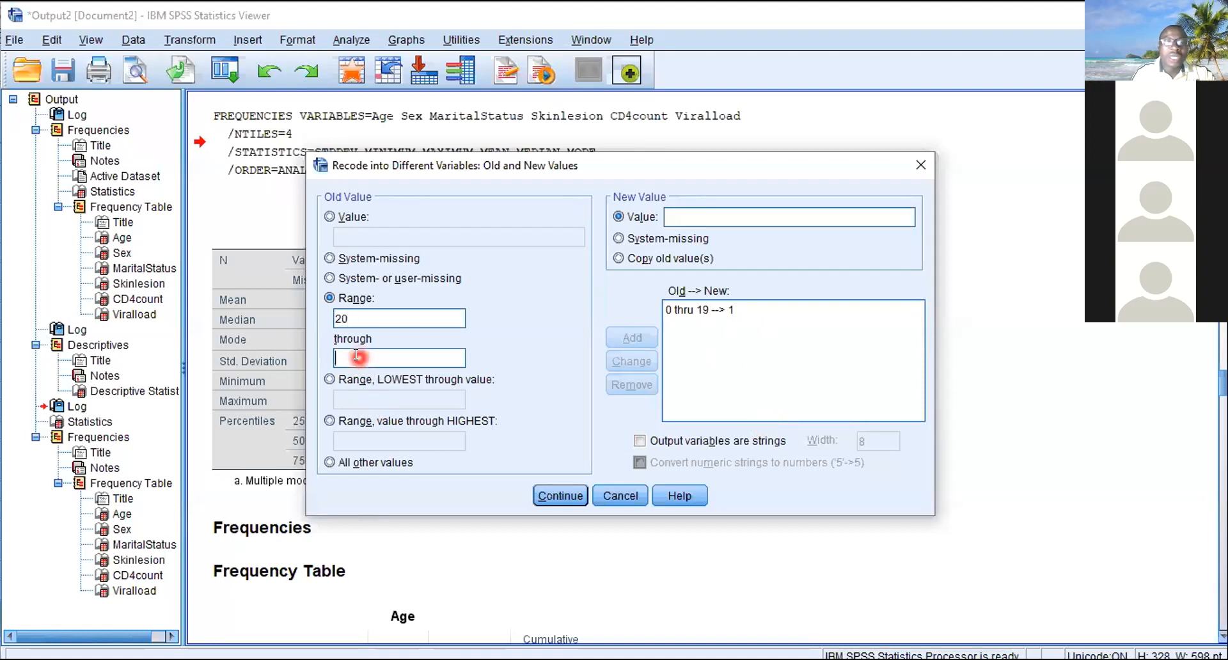
type("29")
left_click(676, 215)
type("2")
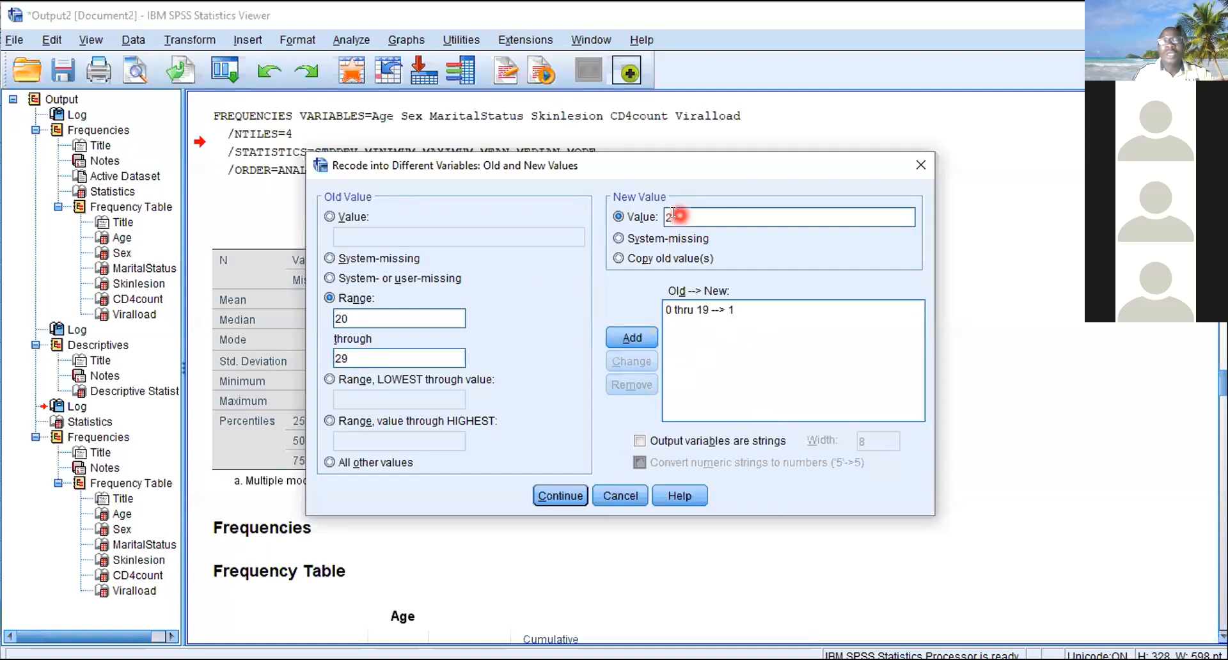
left_click(632, 337)
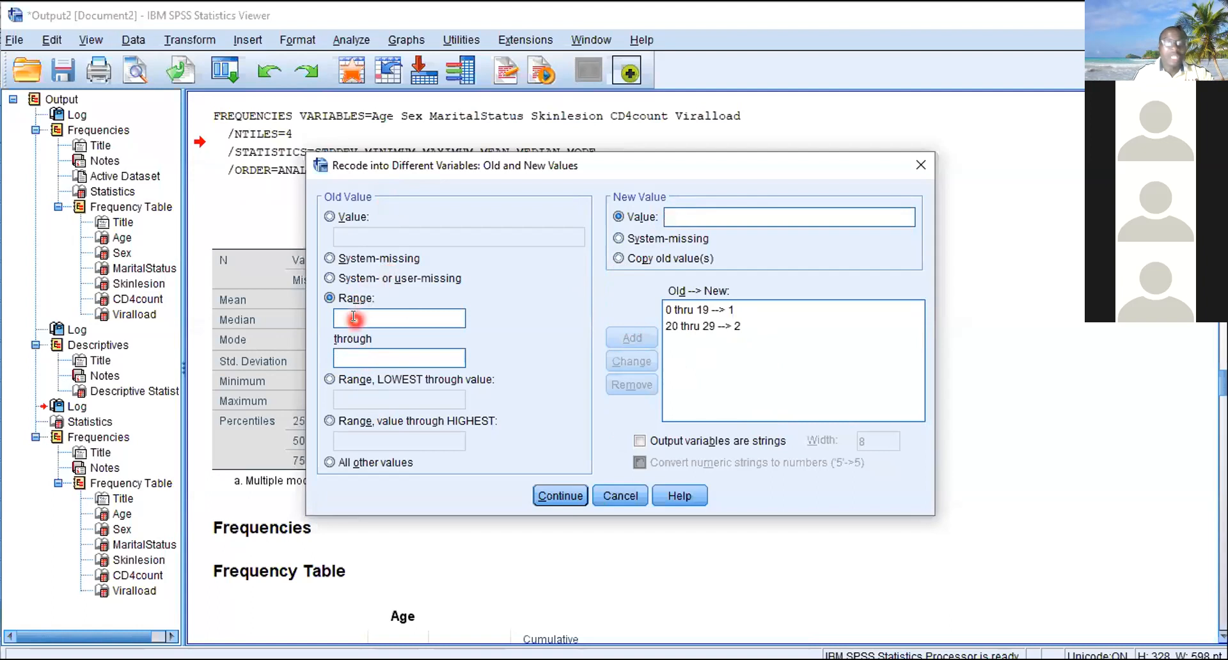
- Add a recode rule converting the range 30 through 39 to 3
type("30")
left_click(353, 355)
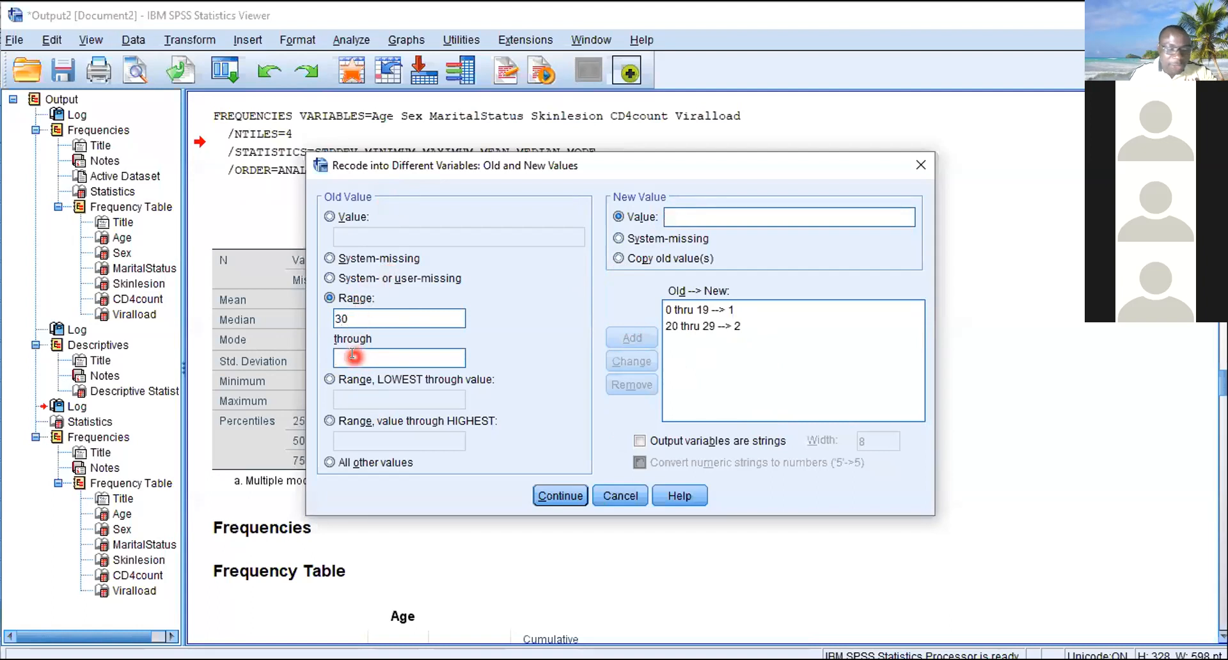
type("39")
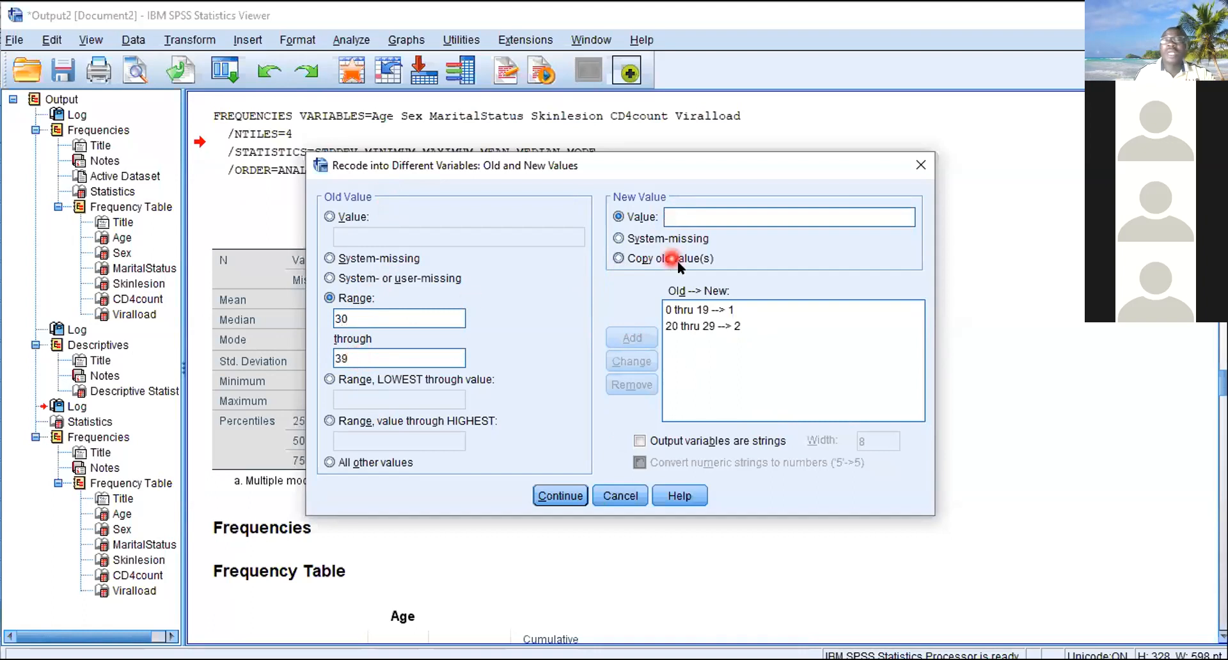
left_click(685, 217)
type("3")
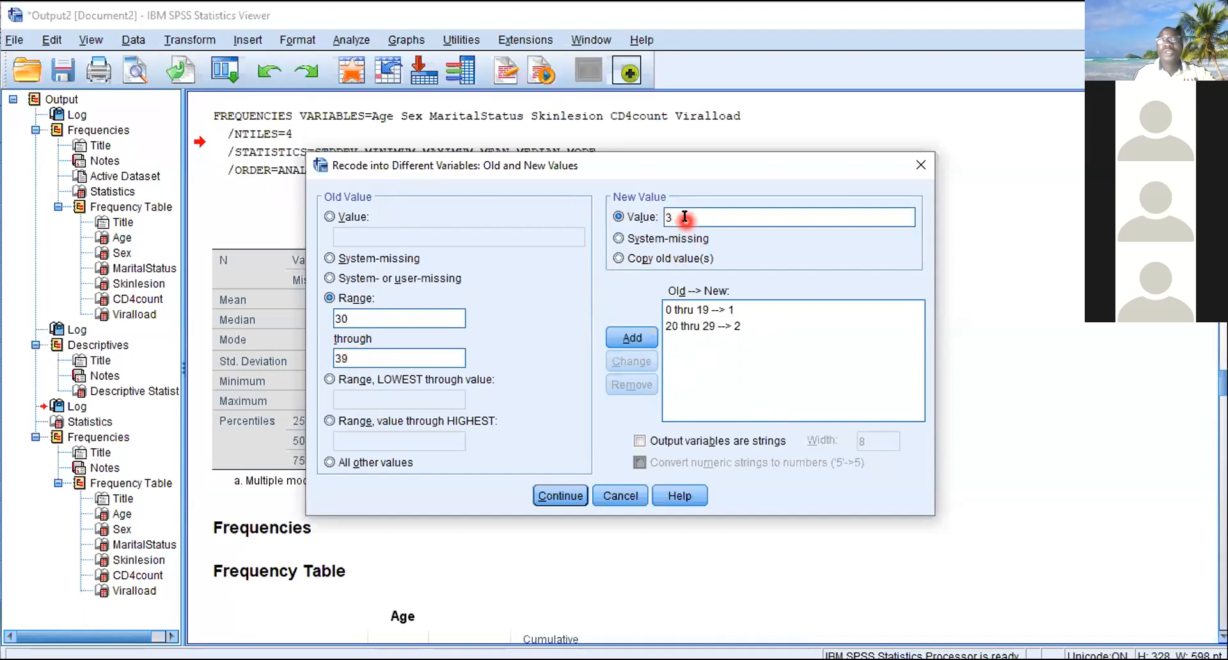
left_click(630, 337)
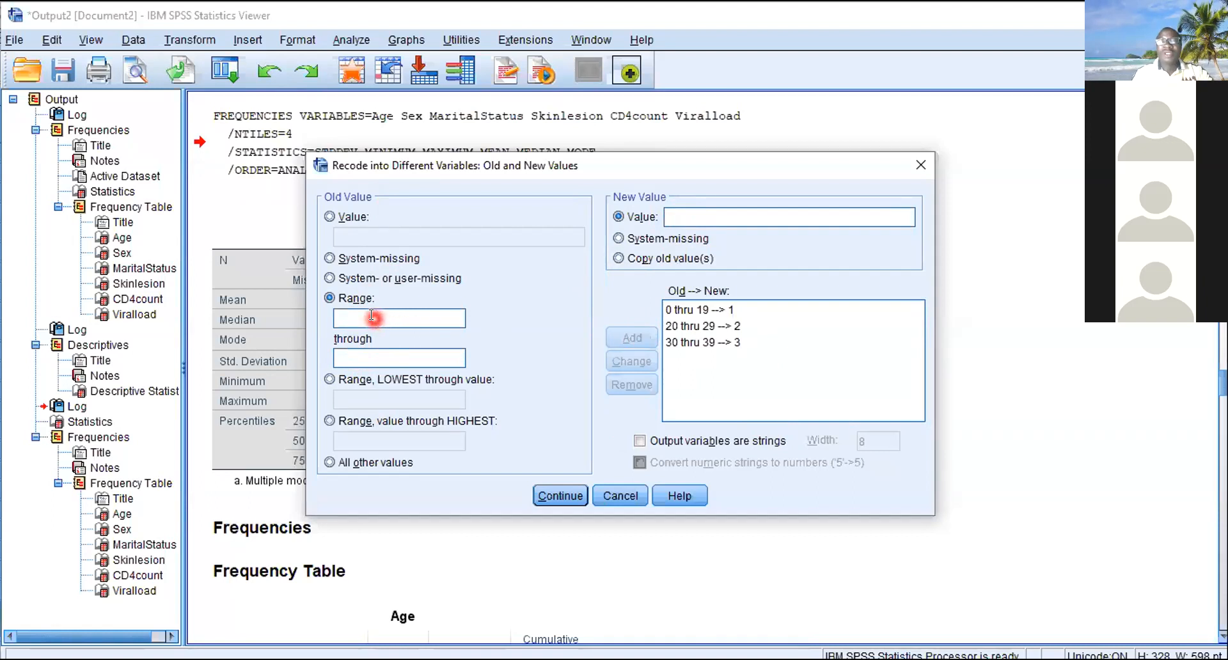
- Add a recode rule converting the range 40 through 49 to 4
type("40")
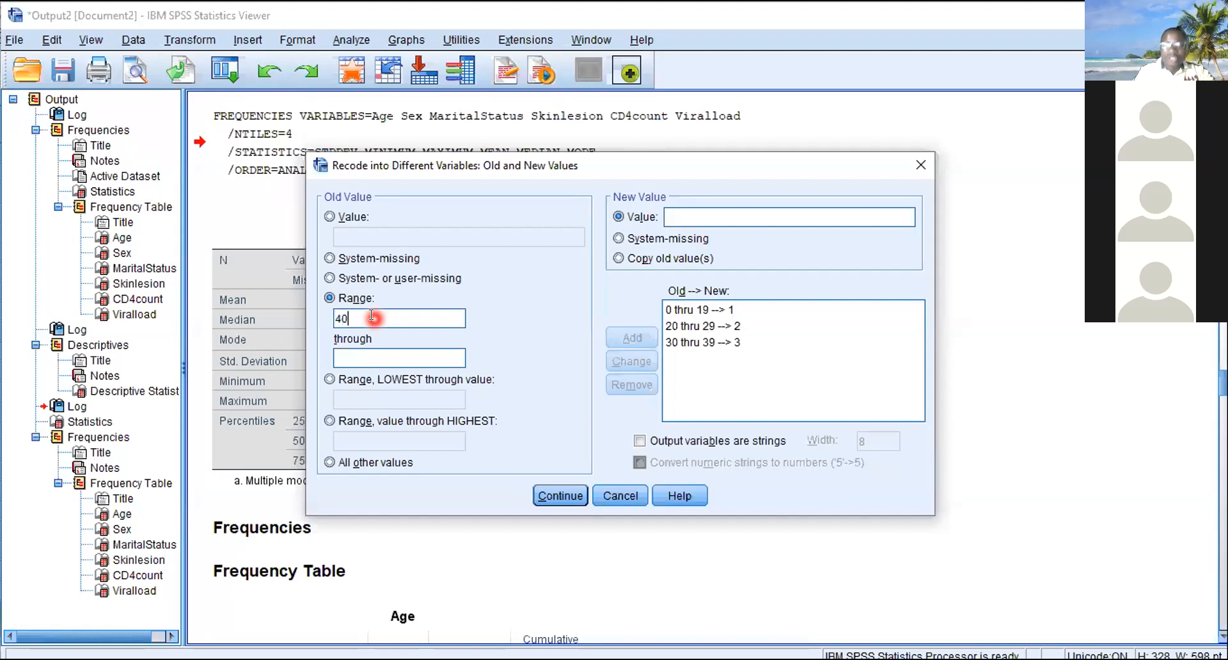
left_click(362, 357)
type("49")
left_click(677, 215)
type("4")
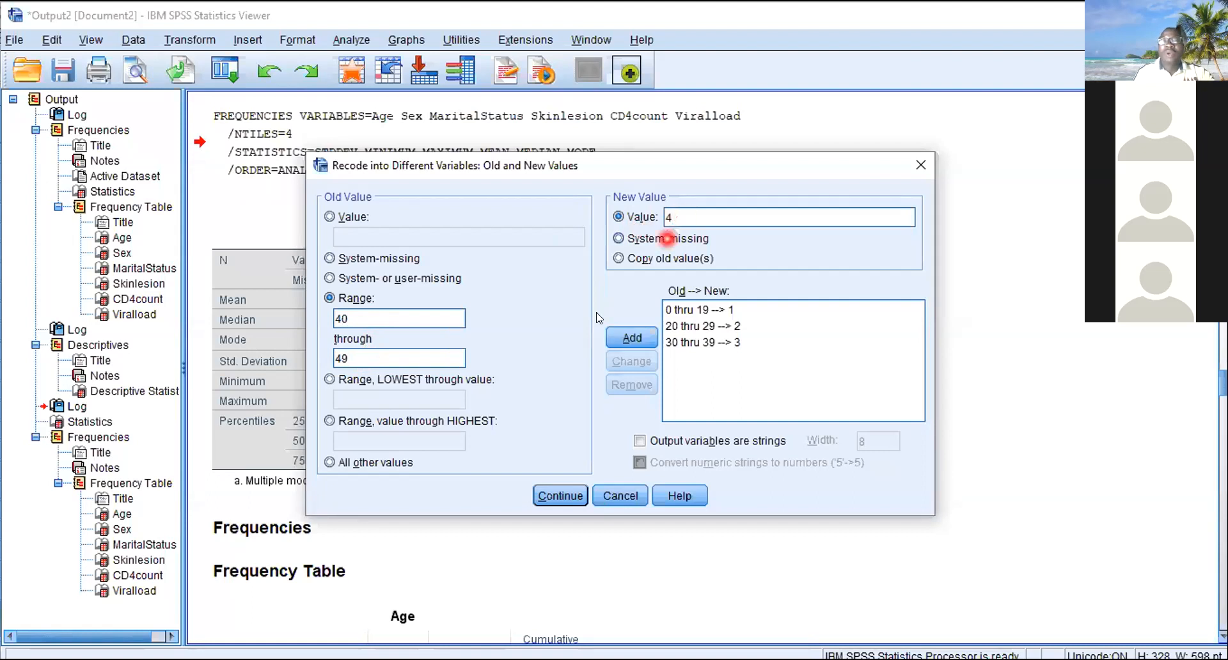
left_click(620, 339)
- Add a recode rule converting the range 50 through 59 to 5, and run the recode into AgeGrp2
left_click(404, 317)
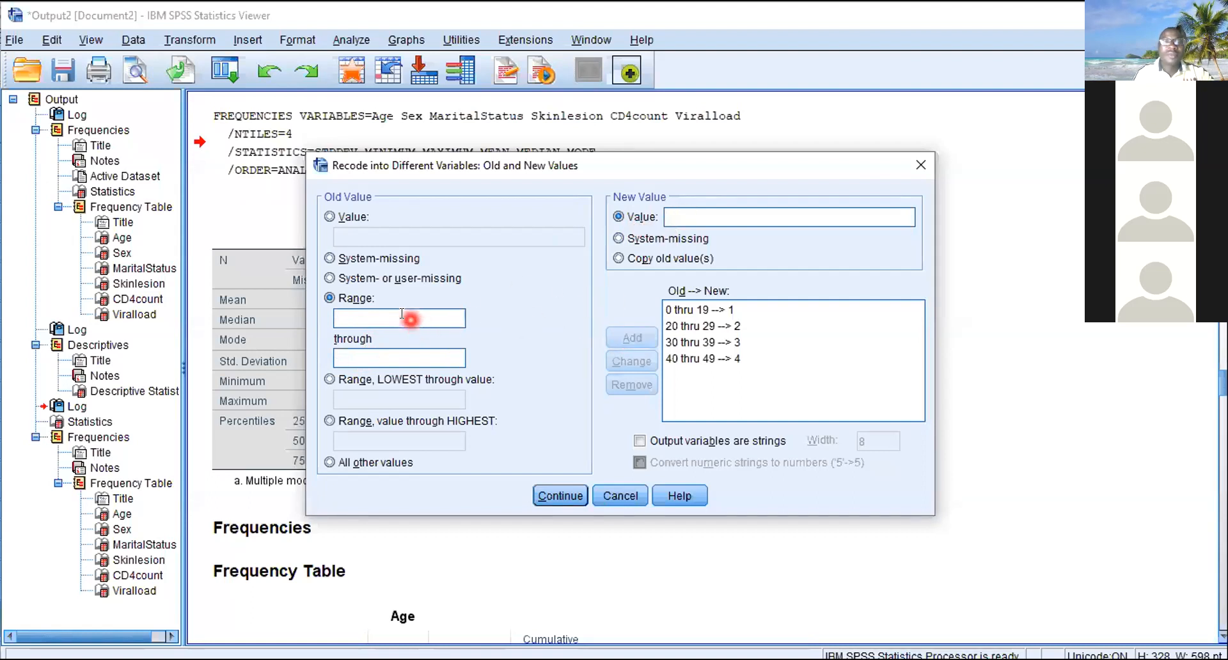
type("50")
left_click(369, 356)
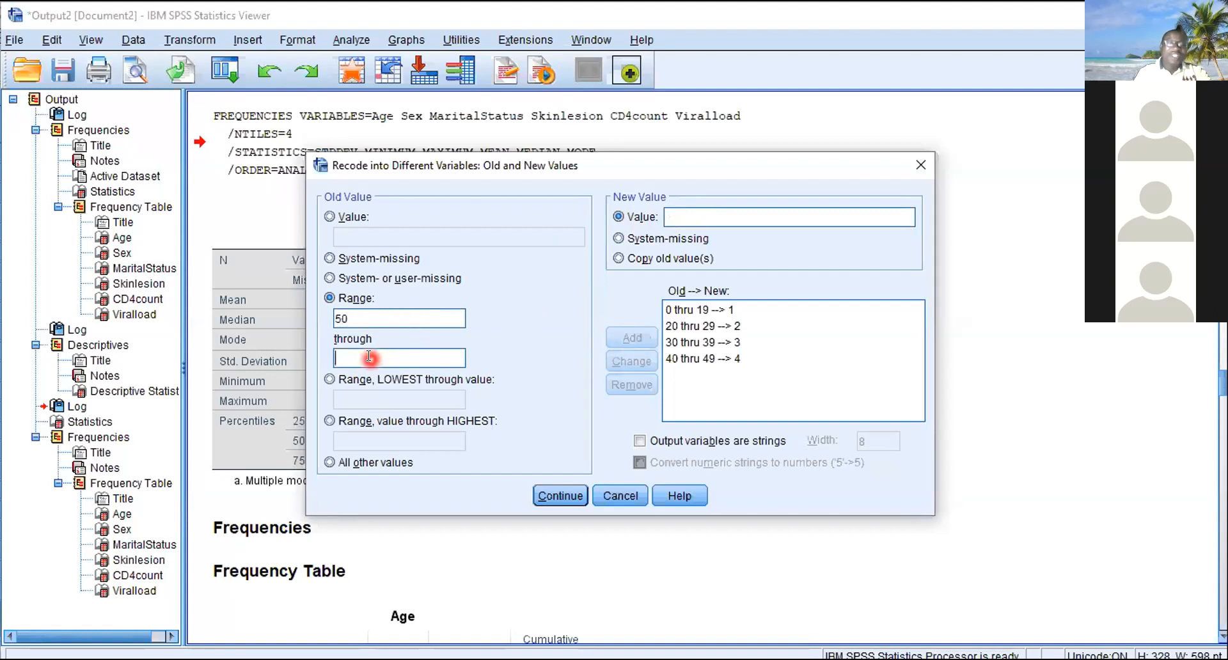
type("59")
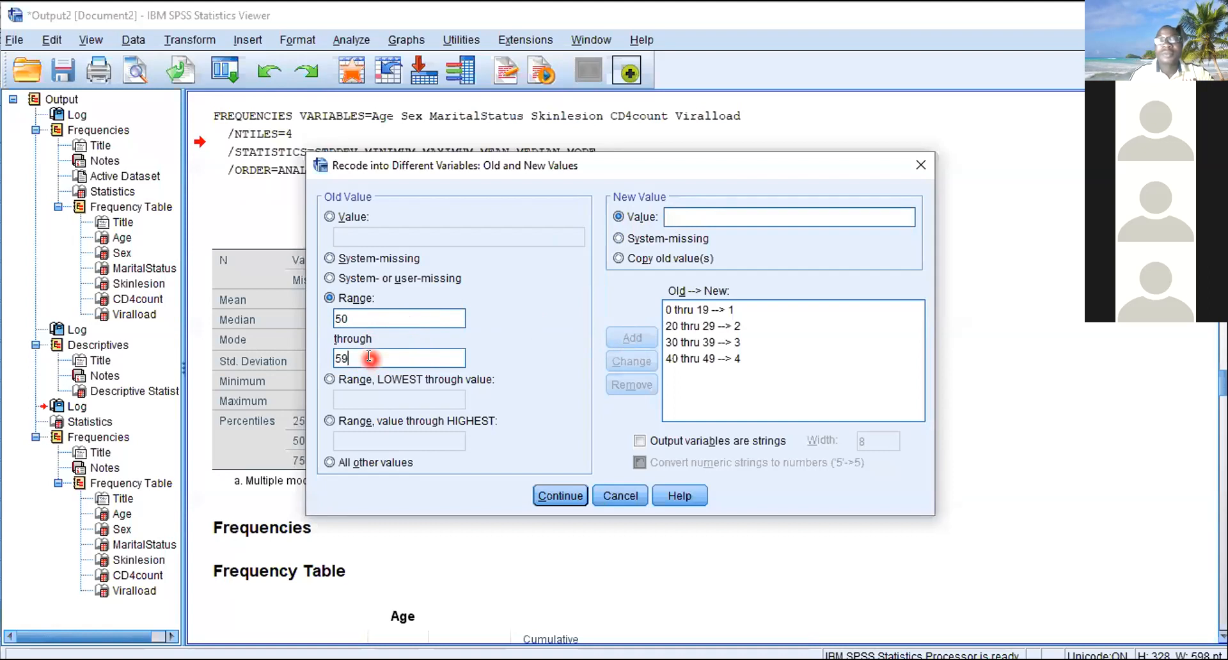
left_click(684, 215)
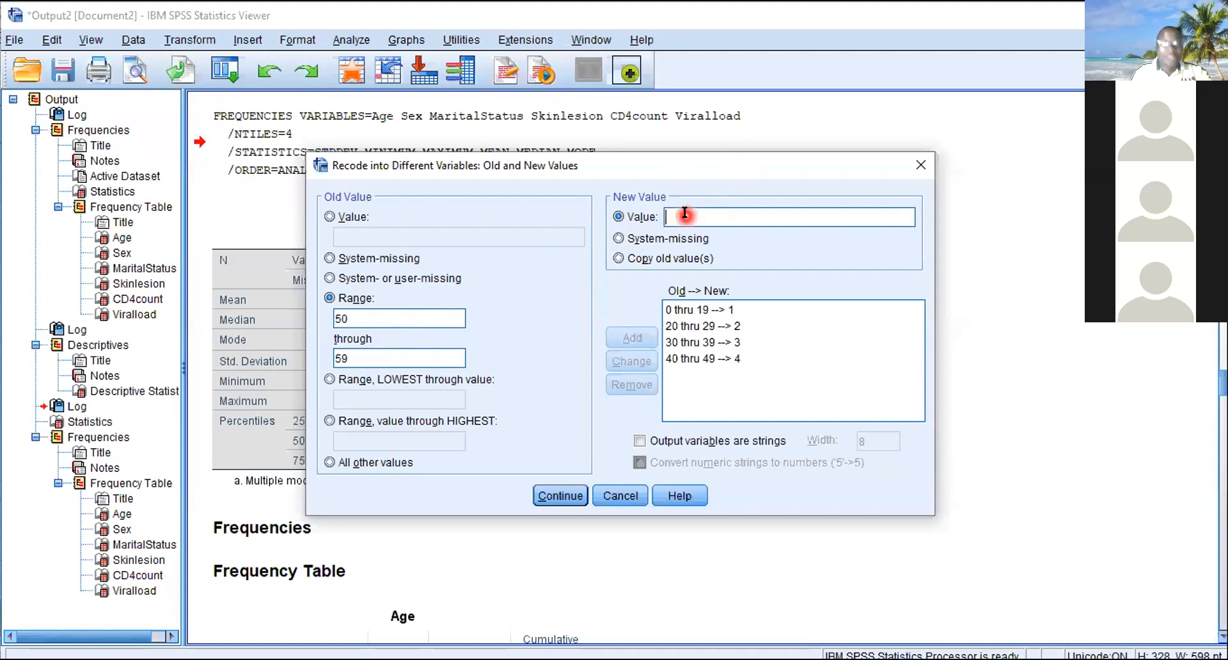
type("5")
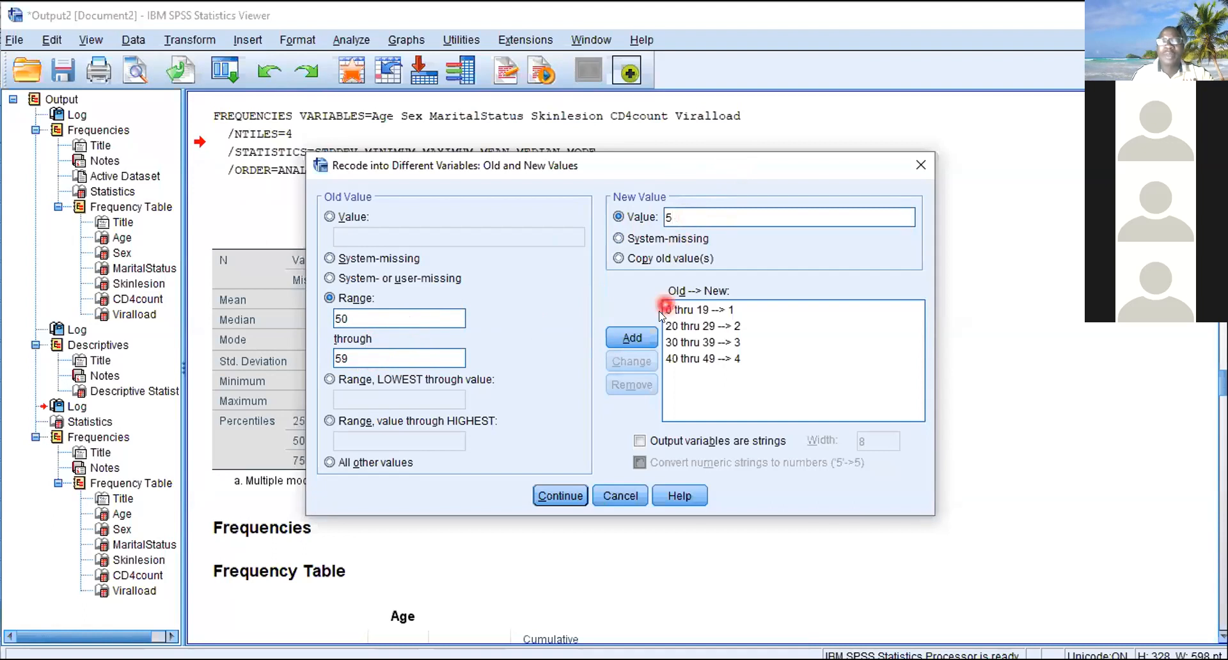
left_click(632, 337)
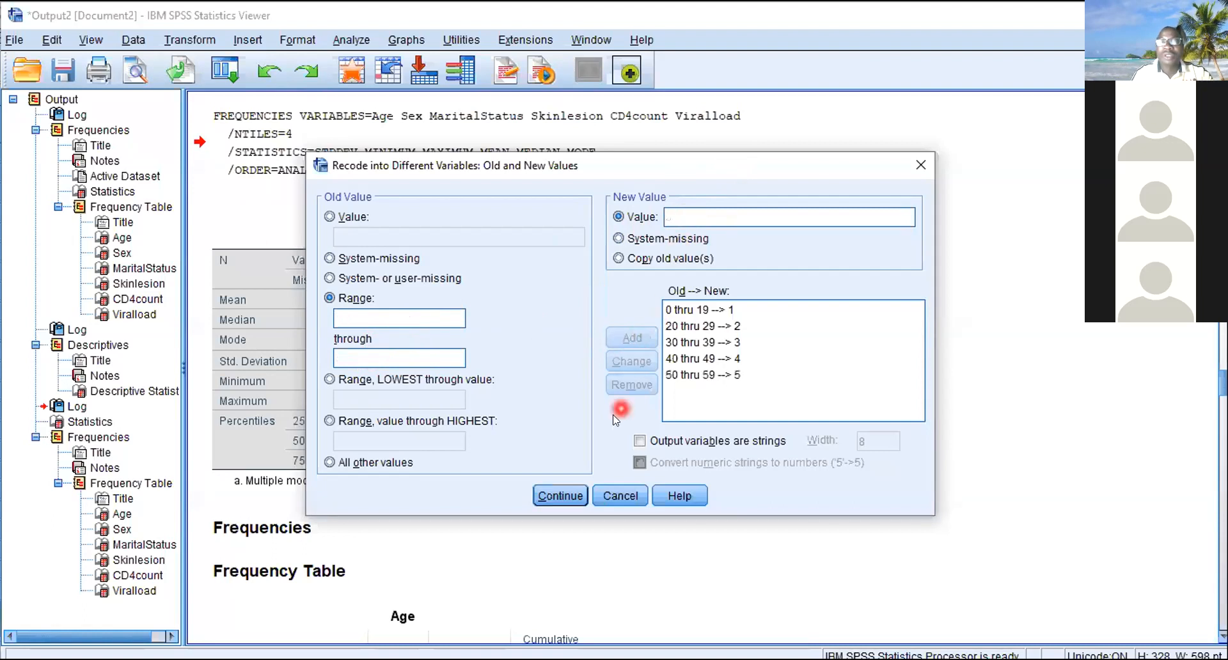
left_click(567, 493)
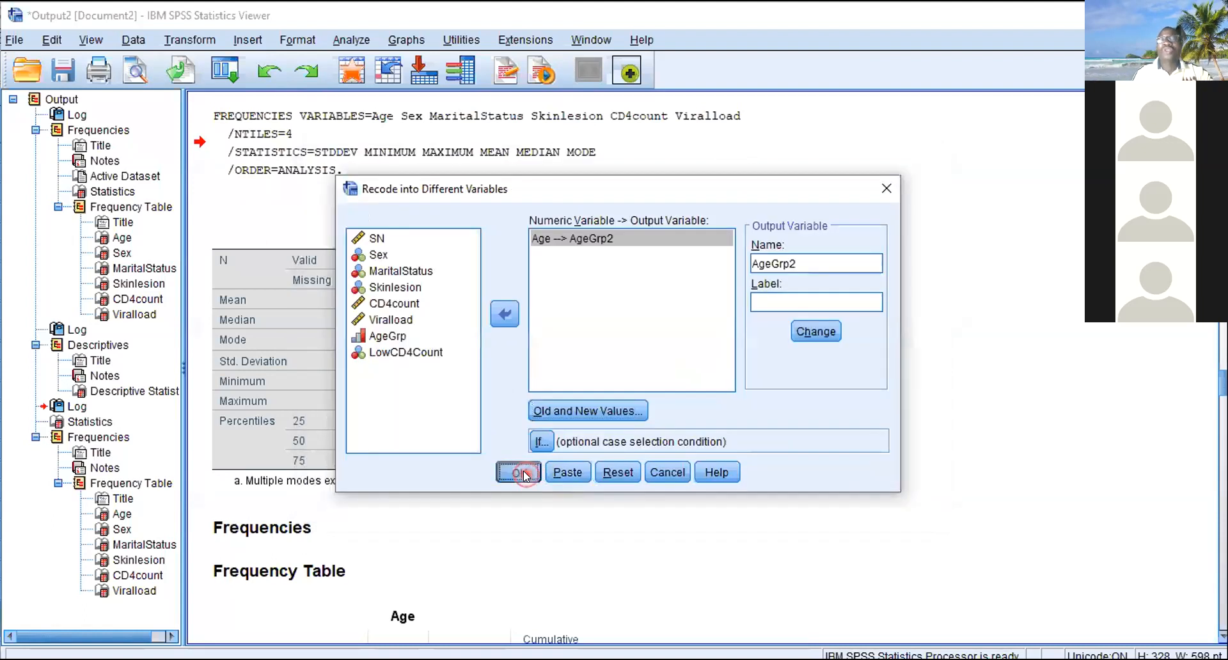
left_click(521, 472)
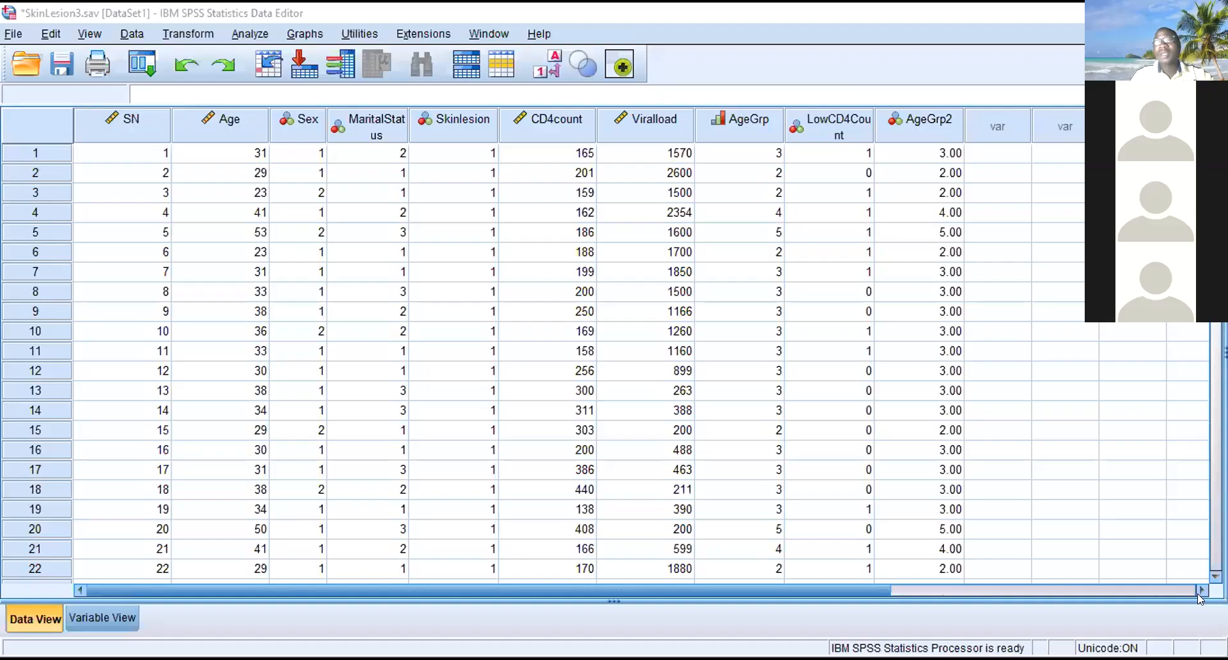
- Set the number of decimals for the AgeGrp2 variable to 0 in the variable definitions
left_click(1202, 590)
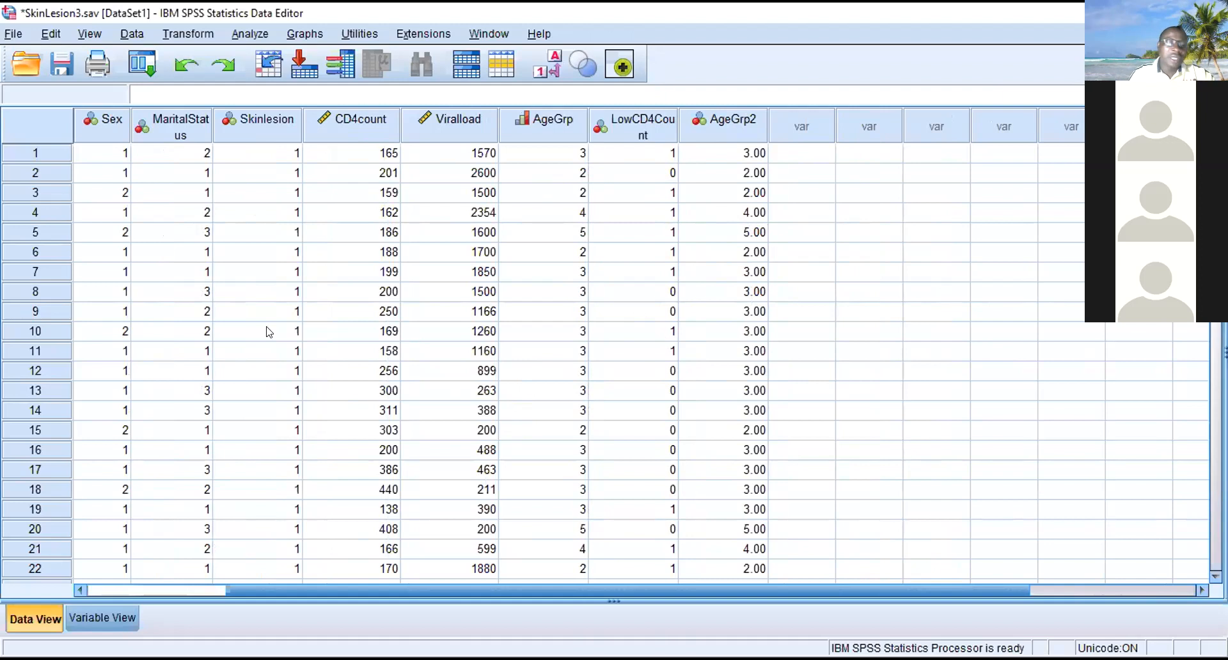
left_click(81, 615)
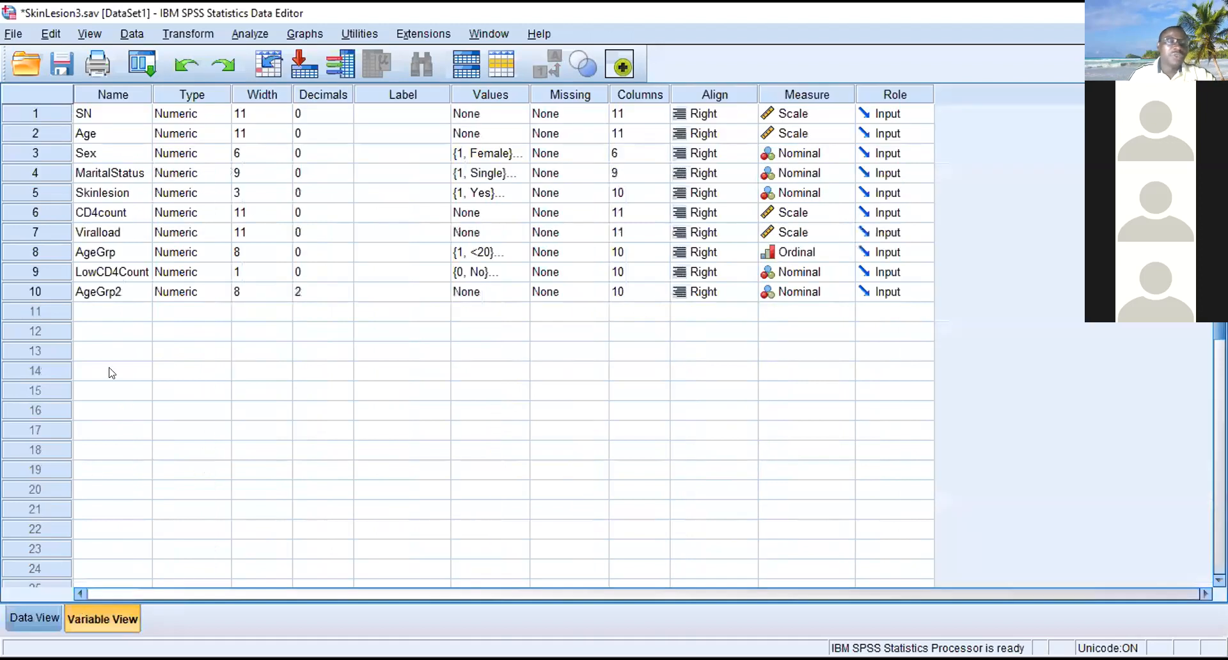
left_click(349, 299)
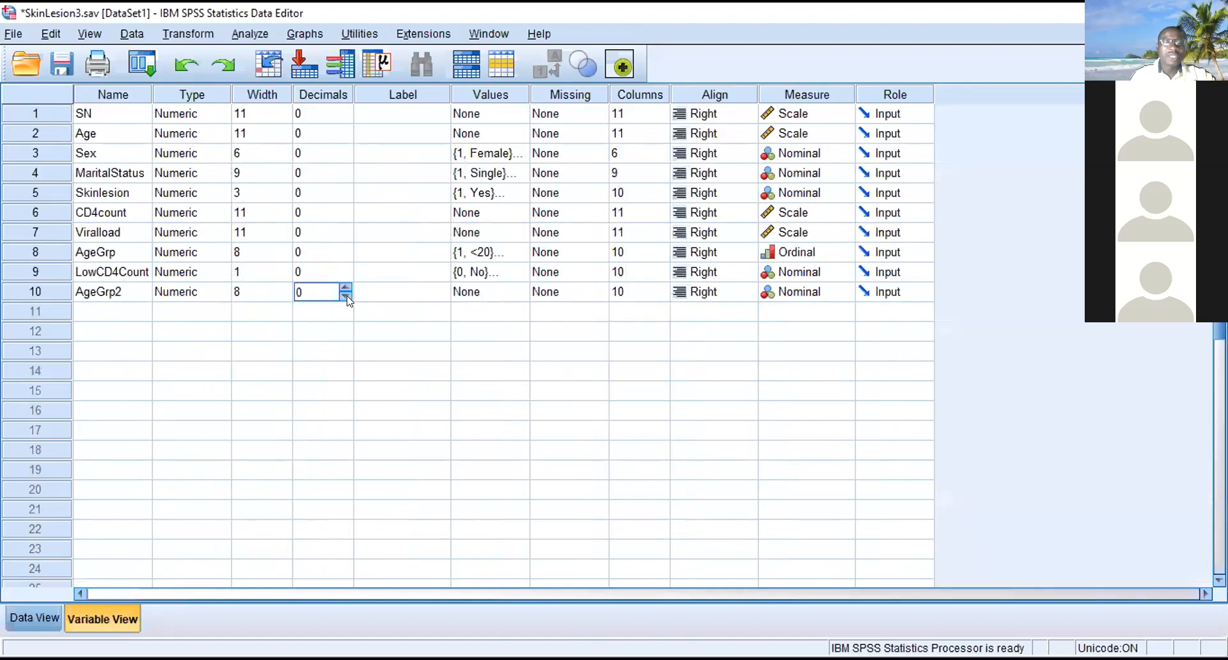
- Return to the data grid, display value labels instead of codes, and widen the LowCD4Count column to fit its name
left_click(34, 619)
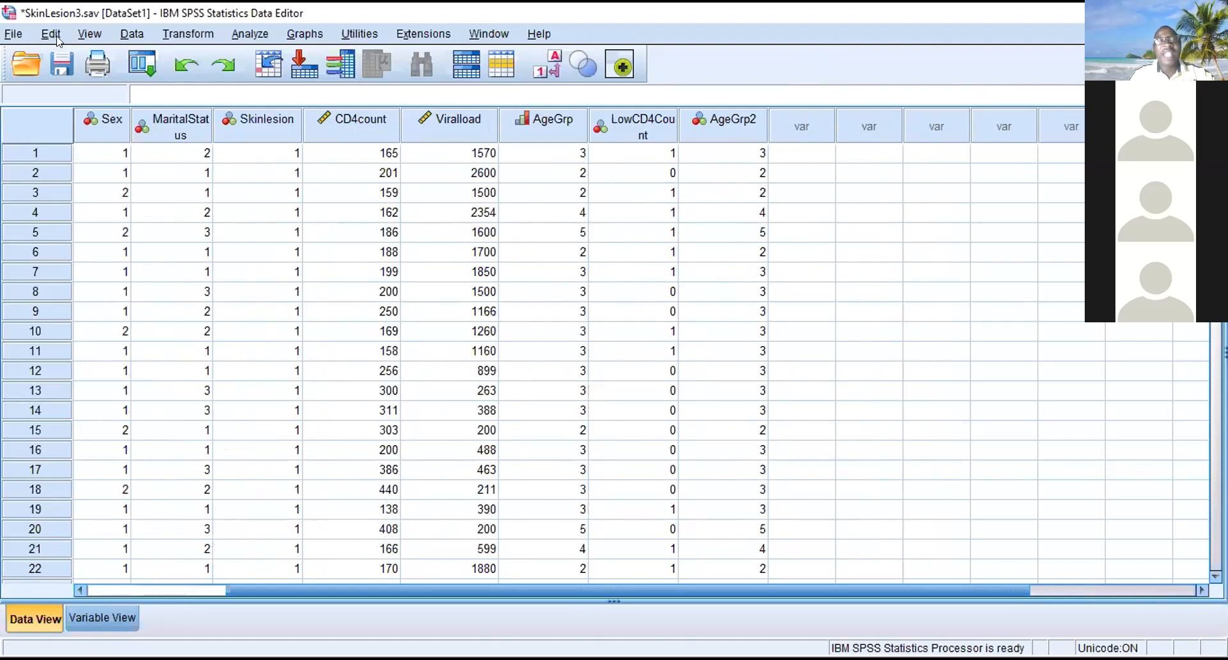
left_click(90, 35)
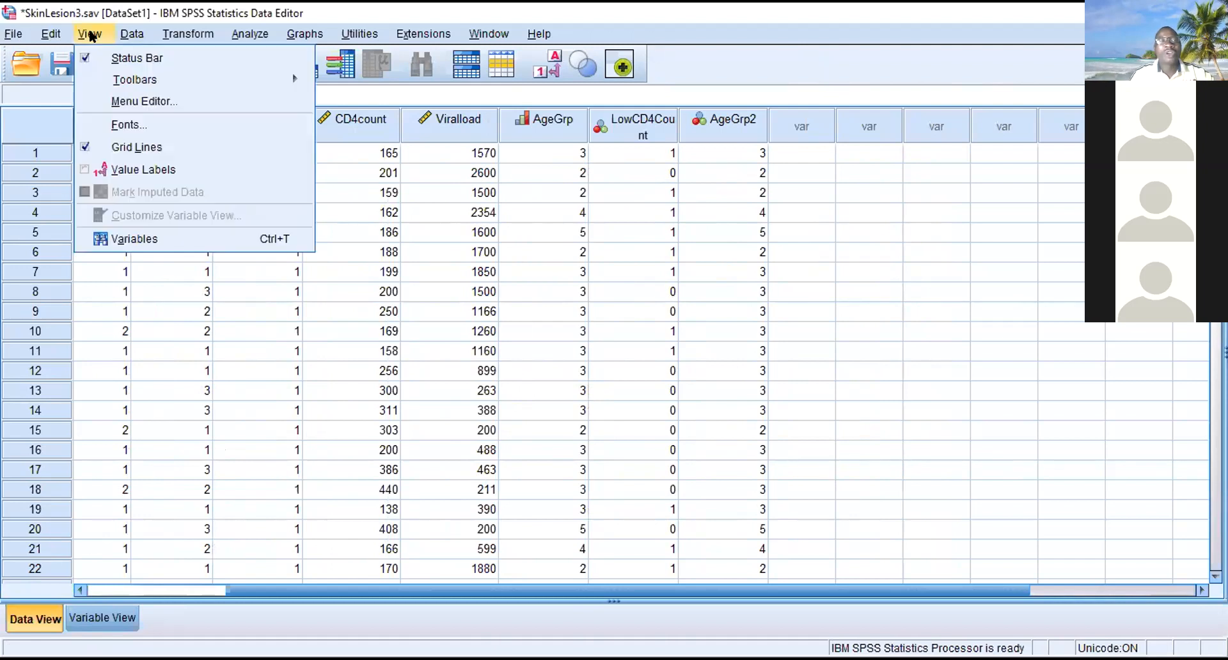
left_click(87, 172)
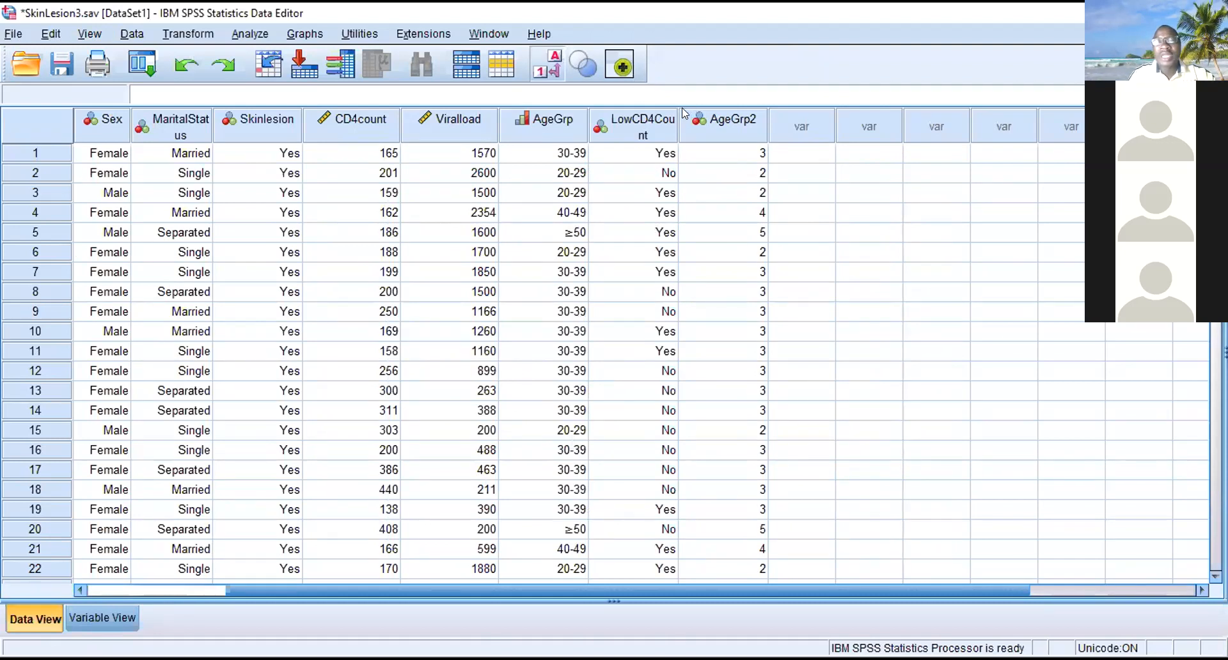
left_click_drag(679, 113, 716, 109)
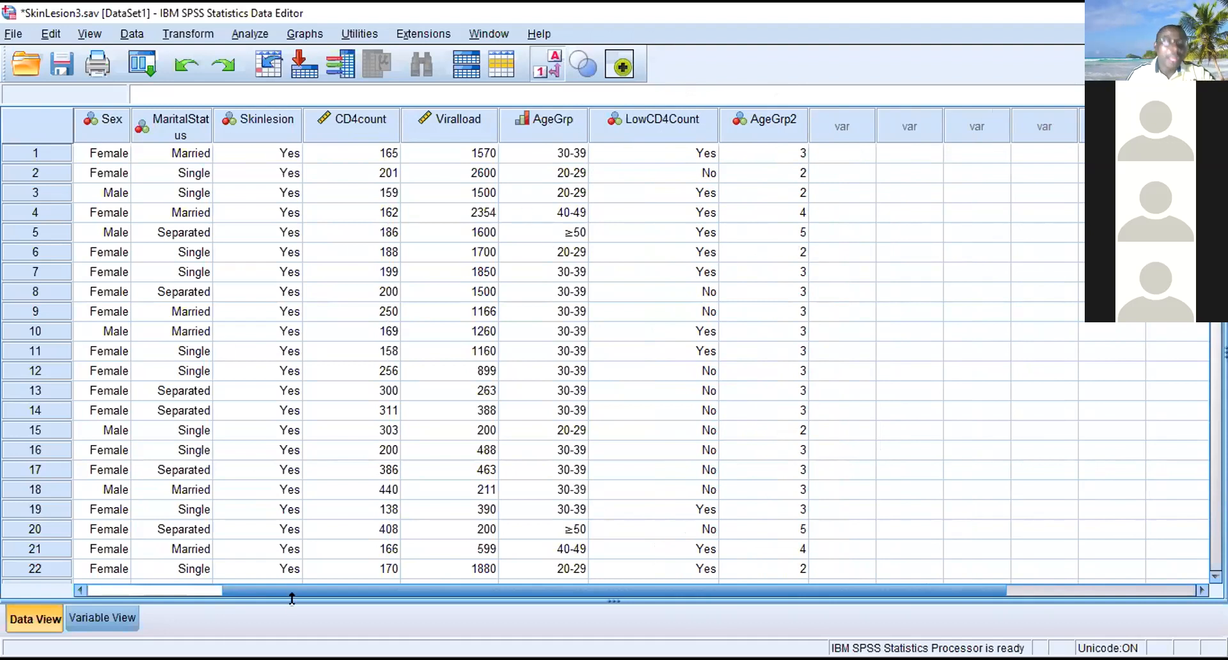
- Open the value labels of AgeGrp2 in the variable definitions and add the label <20 for value 1
left_click(101, 618)
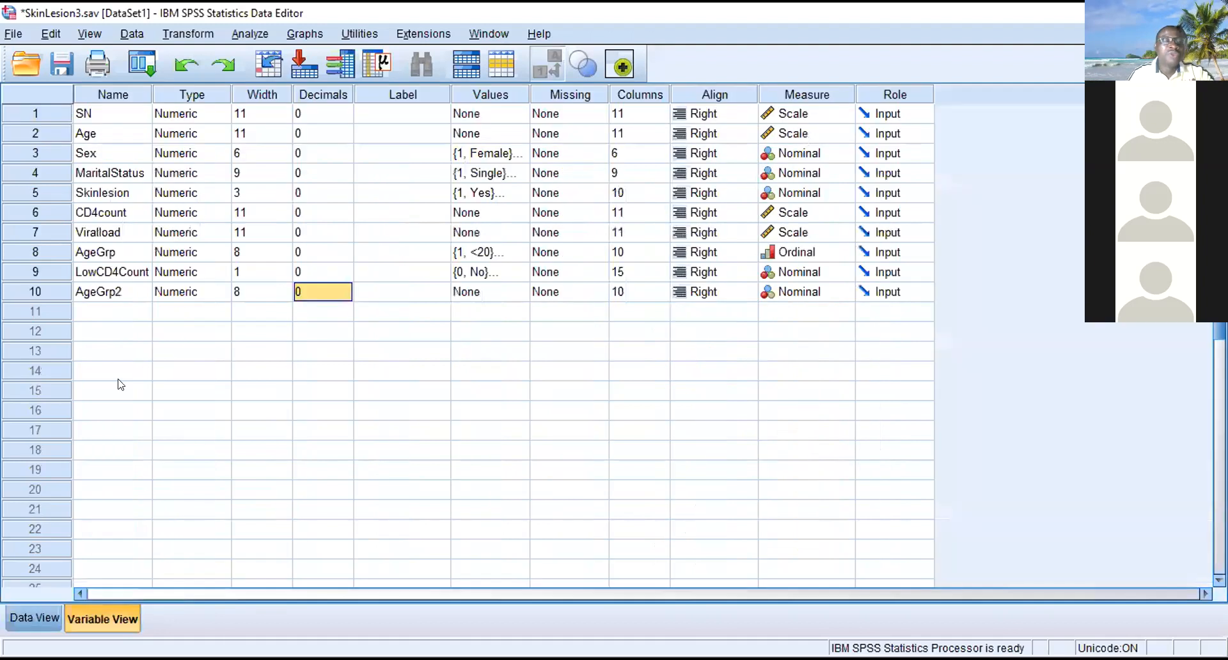
left_click(517, 296)
left_click(520, 291)
type("1")
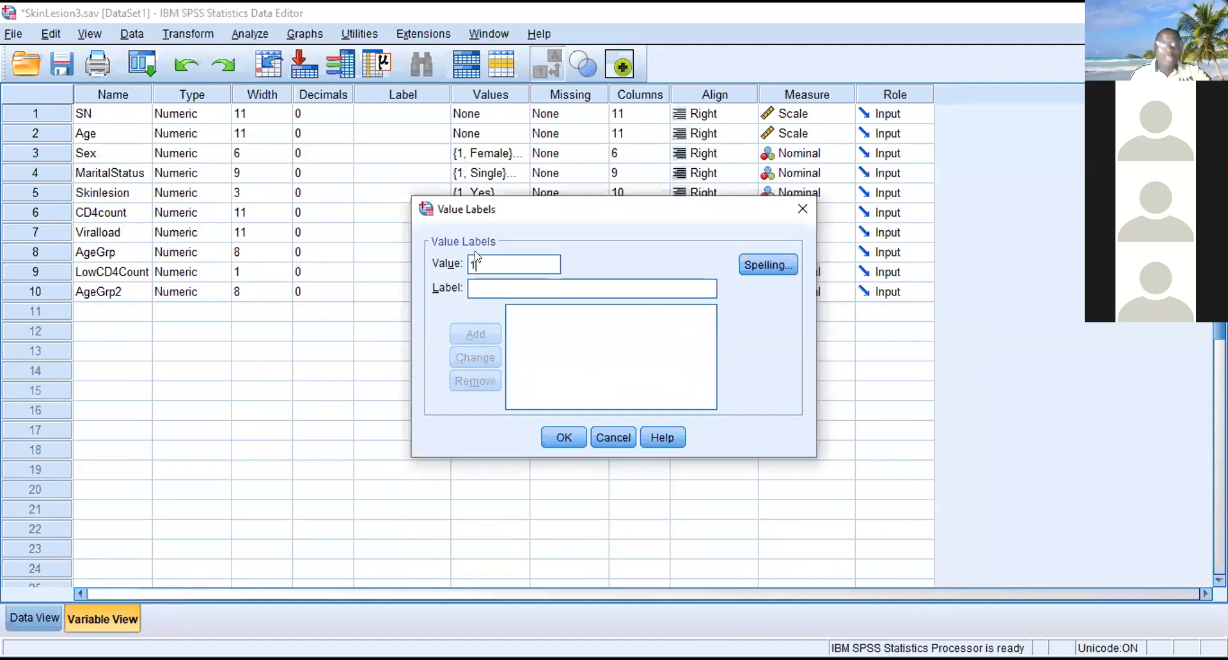
left_click(471, 287)
type("<20")
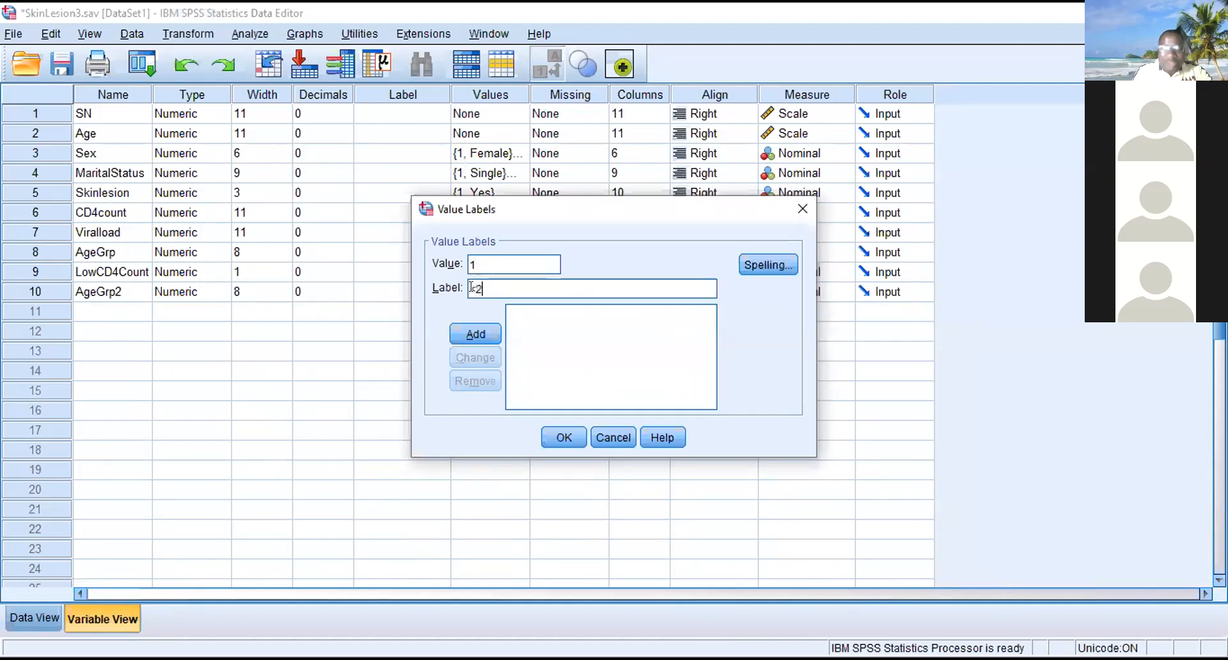
left_click(475, 329)
- Add the value label 20-29 for value 2 of AgeGrp2
left_click(497, 266)
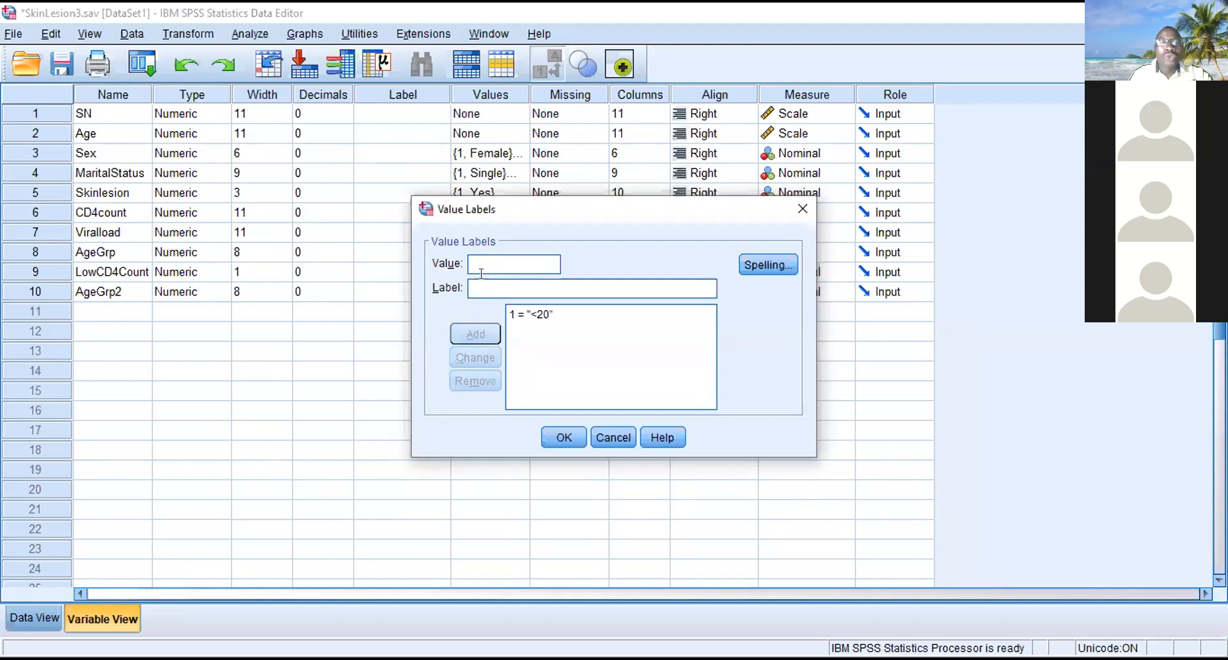
type("2")
left_click(481, 285)
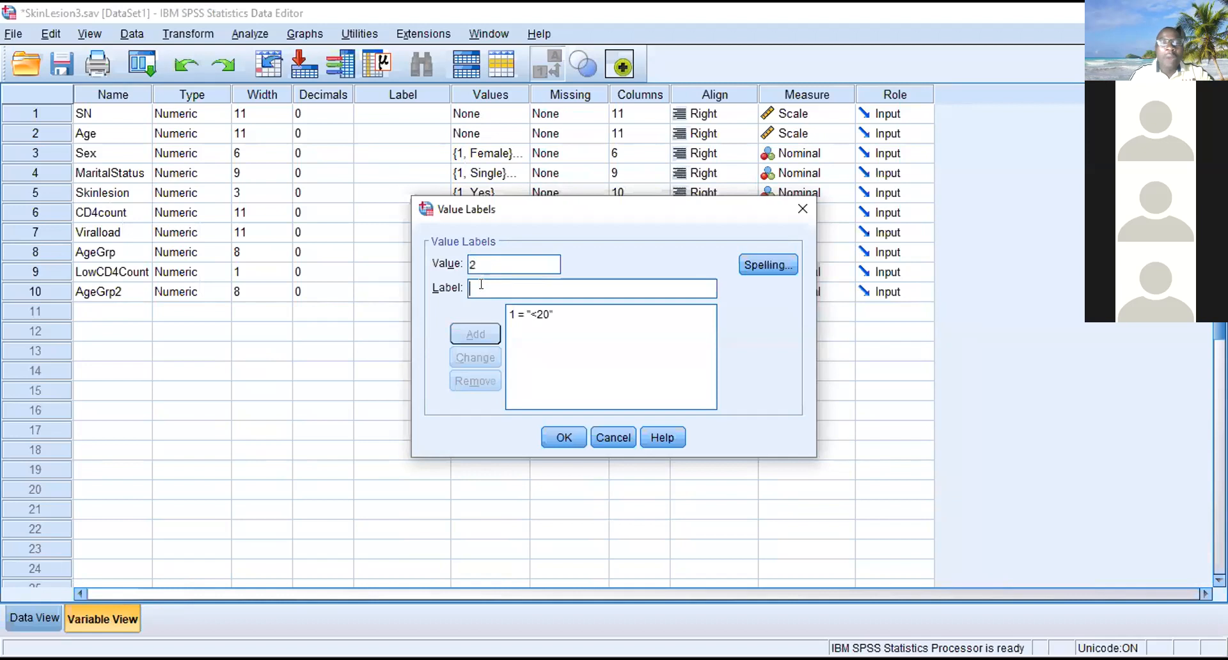
type("2")
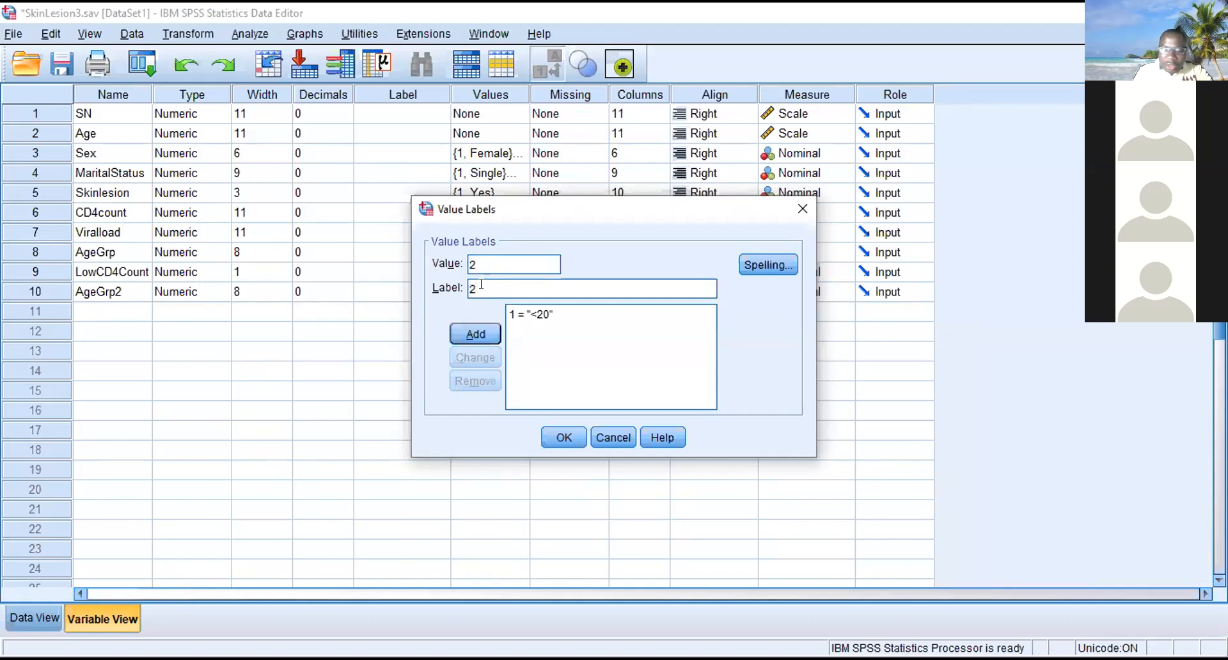
type("0-29")
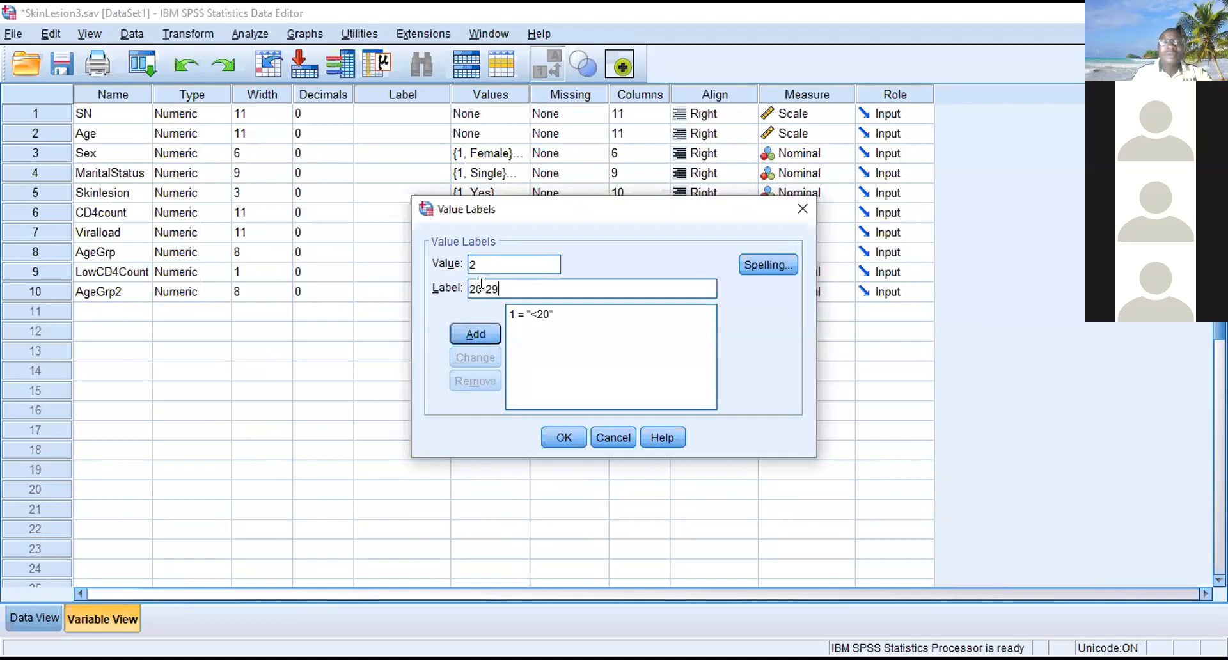
left_click(476, 332)
- Add the value label 30-39 for value 3 of AgeGrp2
left_click(484, 259)
type("3")
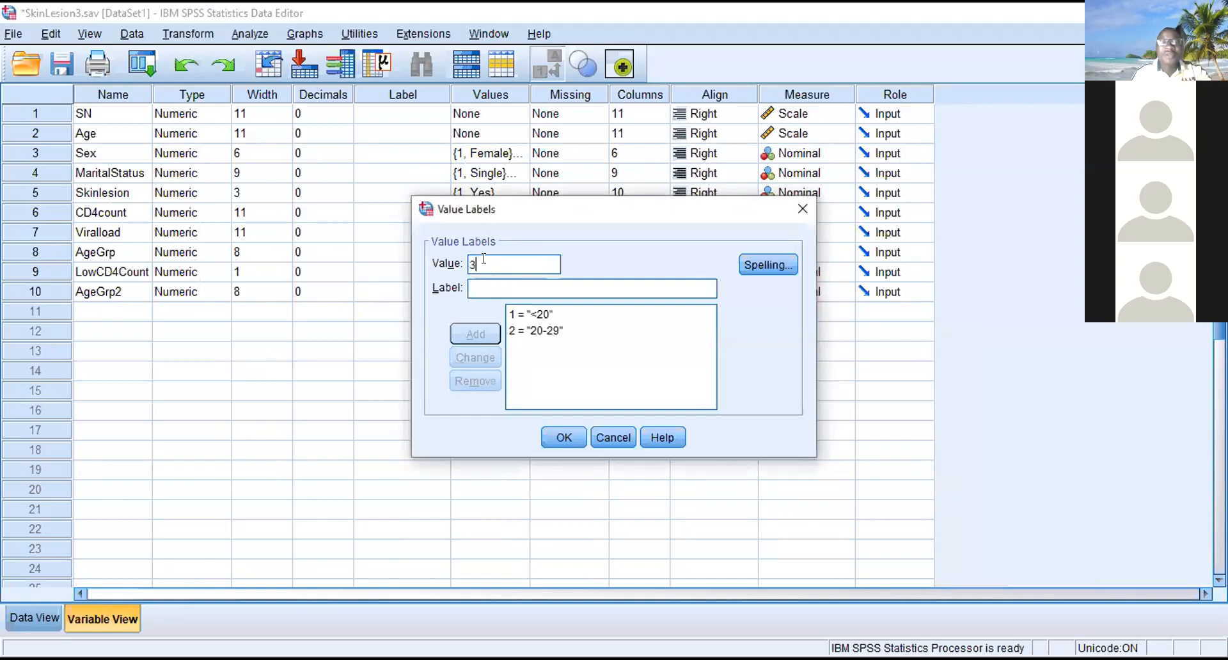
left_click(472, 281)
type("3")
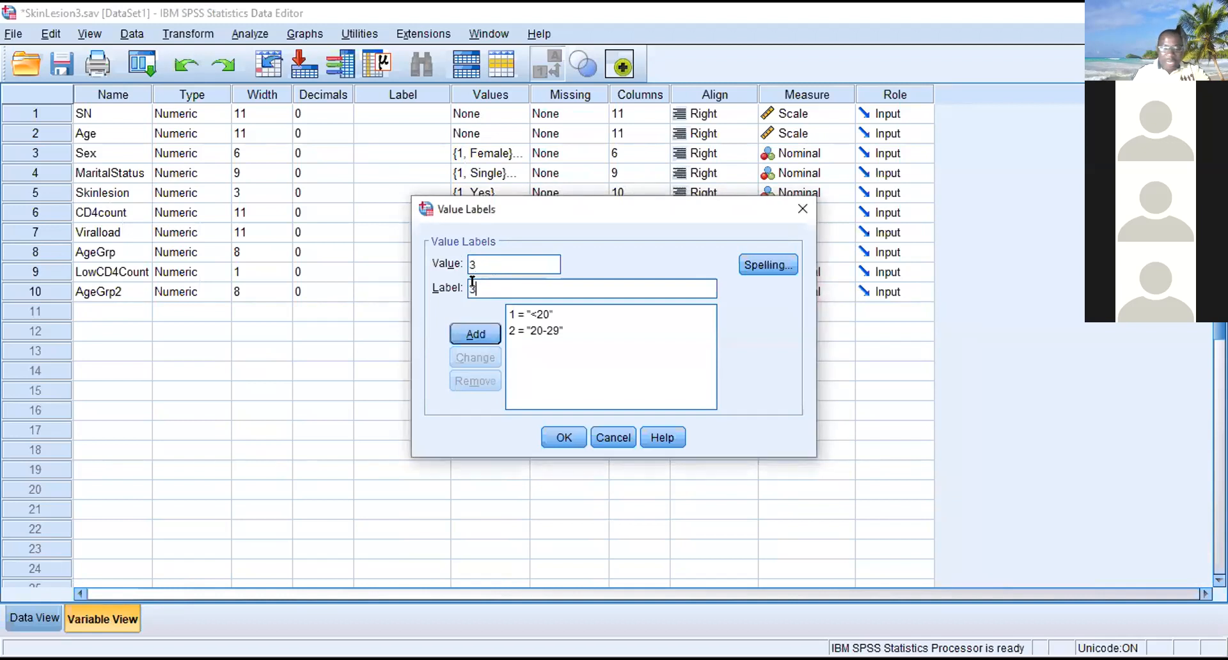
type("0-39")
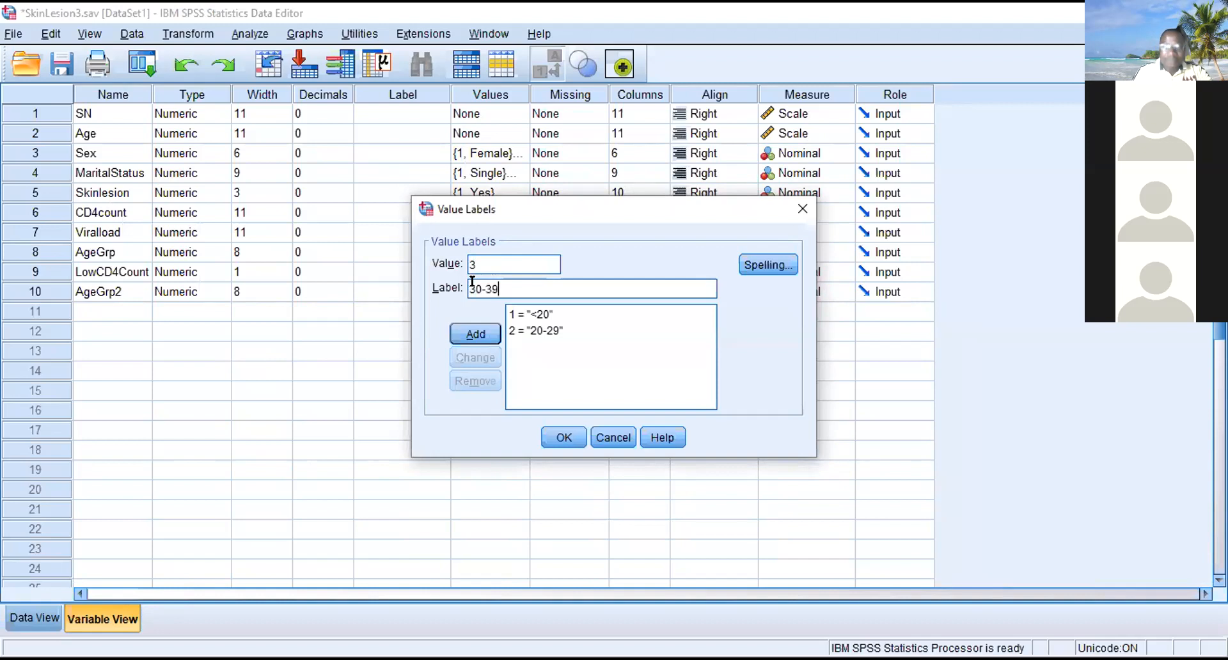
left_click(470, 336)
- Add the value label 40-49 for value 4 of AgeGrp2
type("4")
left_click(475, 282)
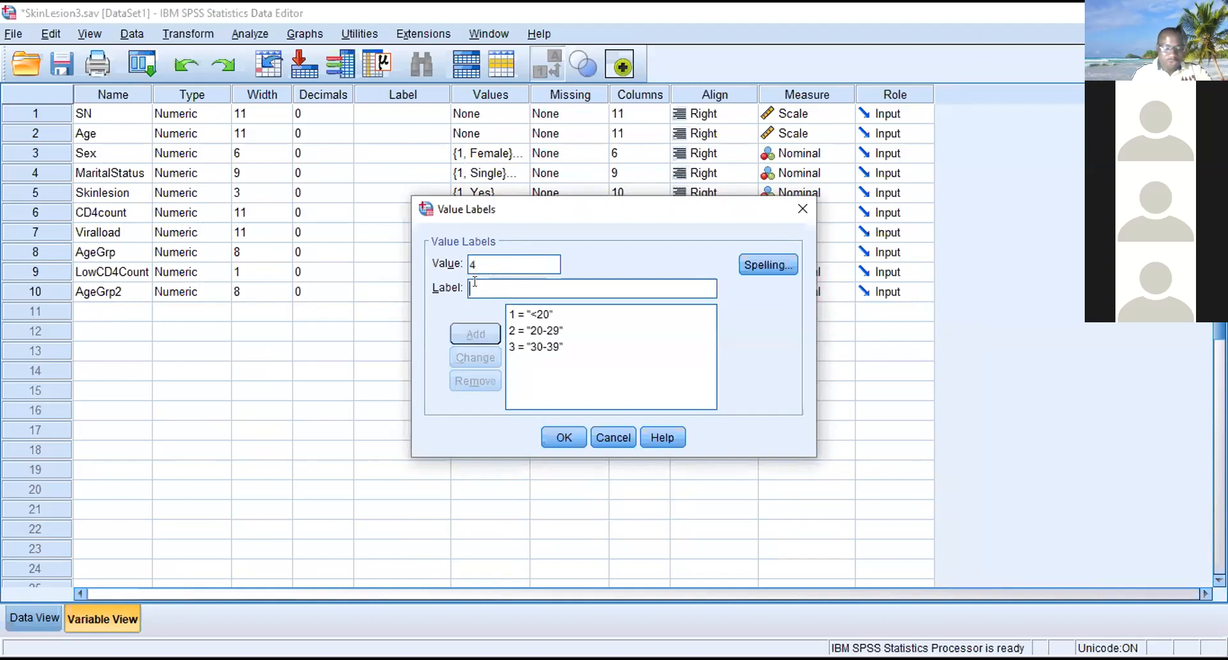
type("40-49")
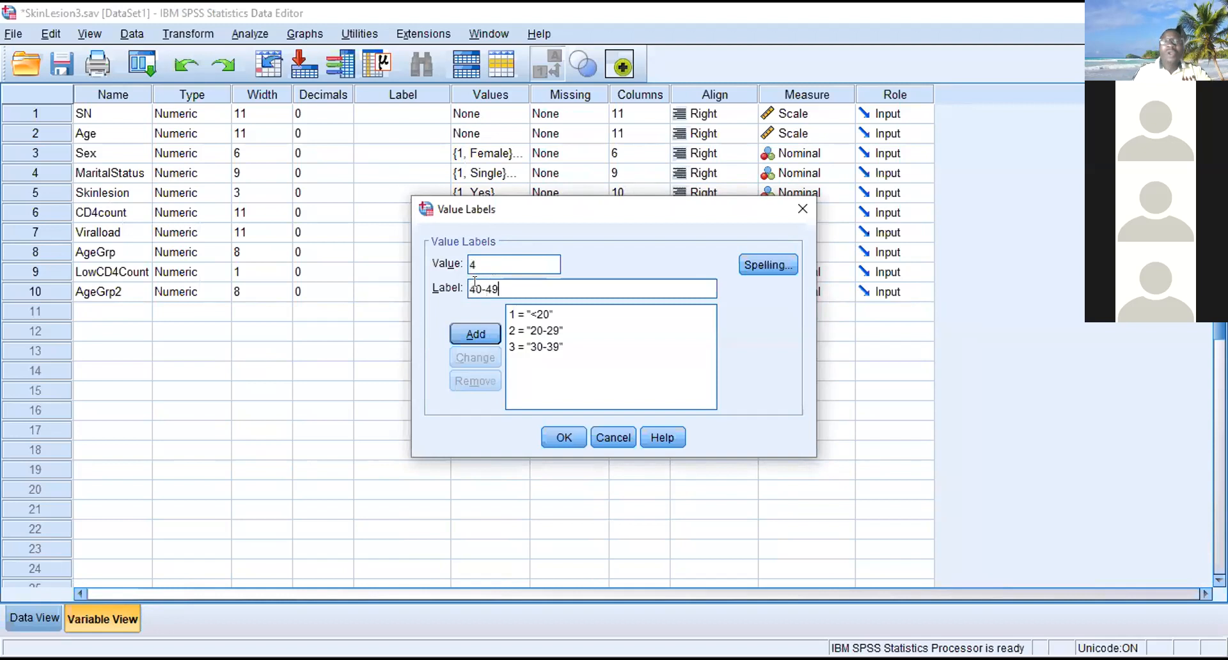
left_click(471, 336)
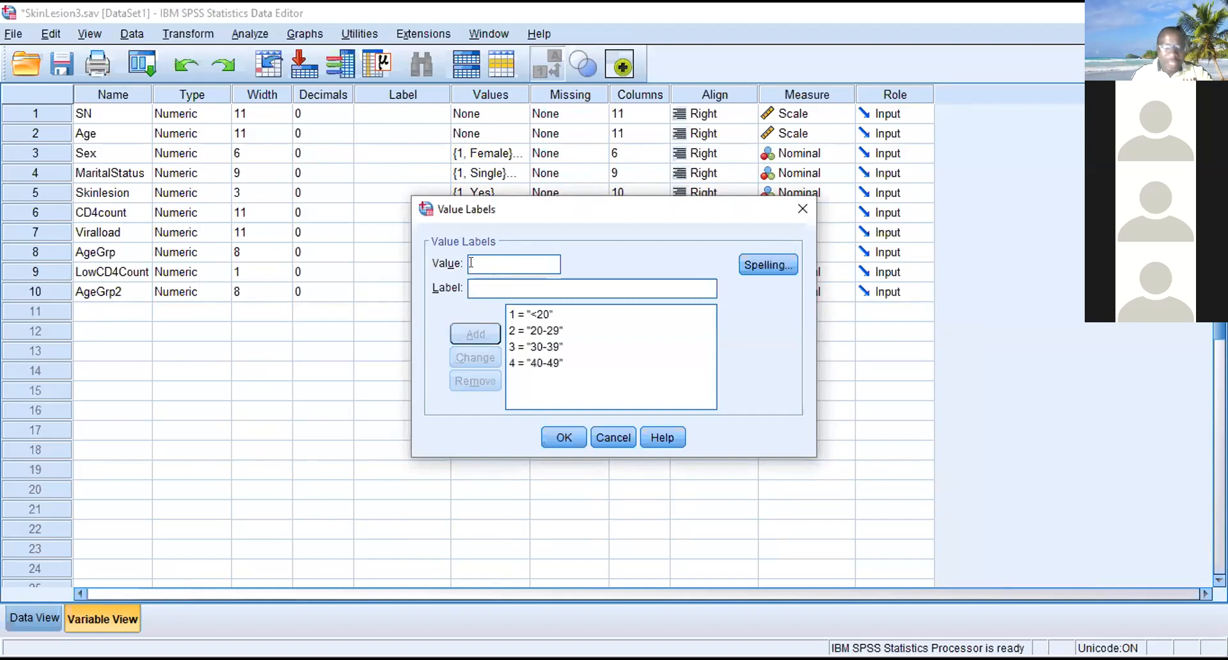
- Add the value label >=50 for value 5 of AgeGrp2
left_click(471, 264)
type("5")
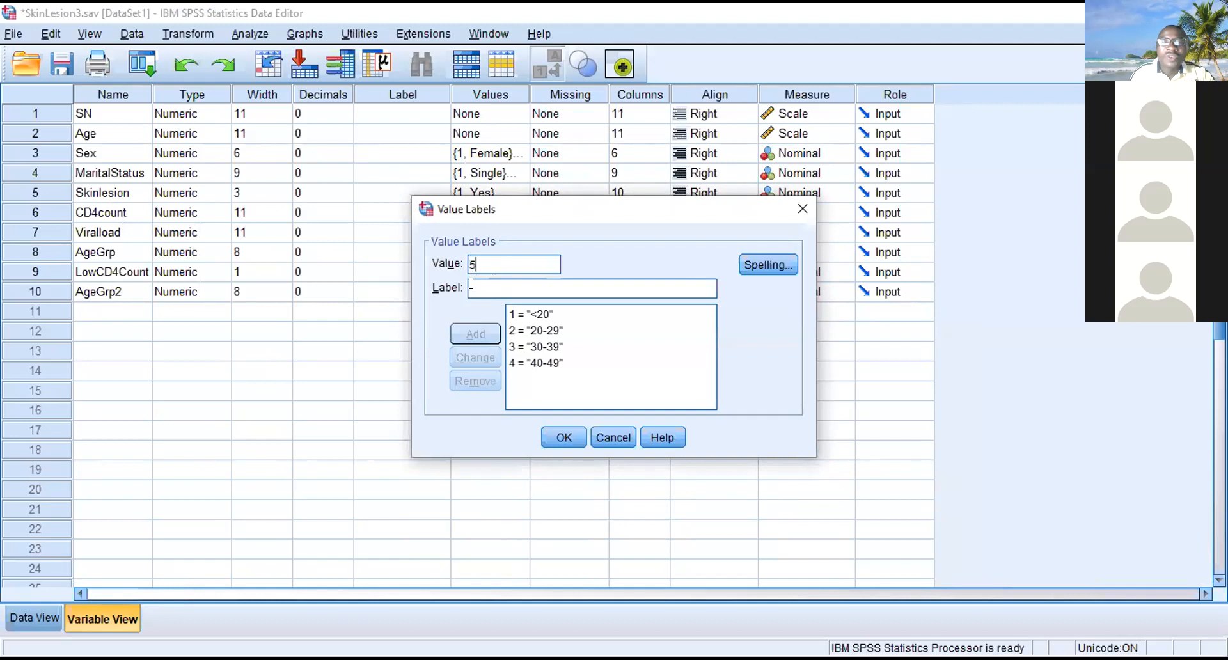
left_click(471, 286)
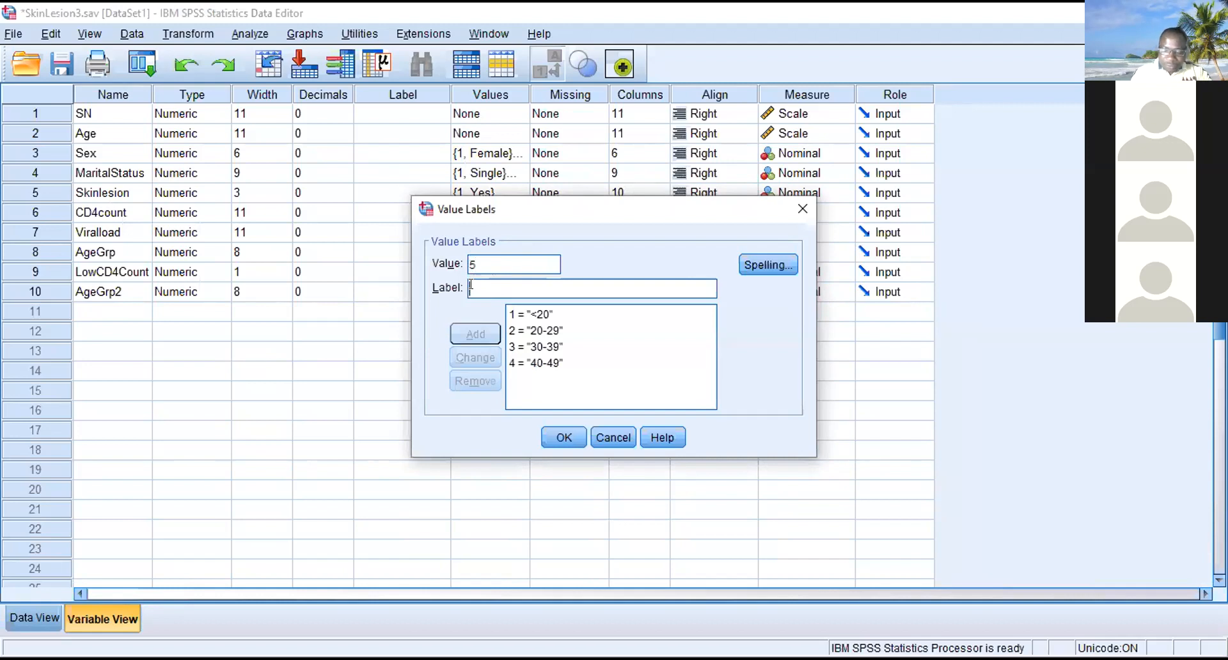
type(">")
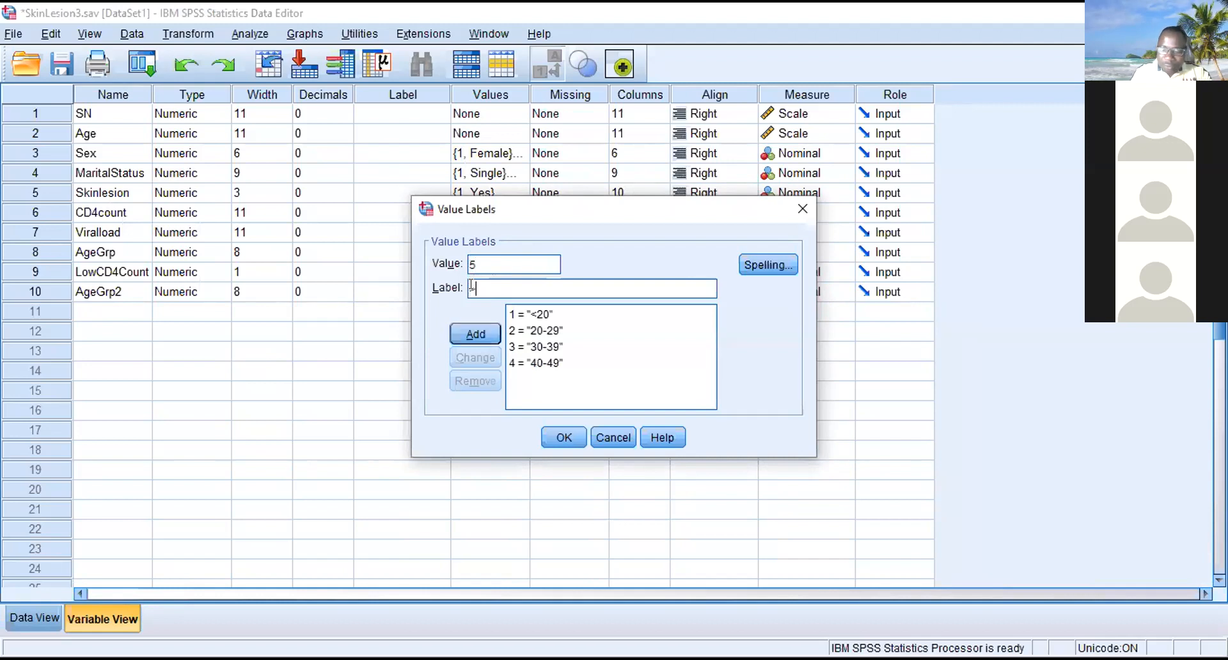
type("=50")
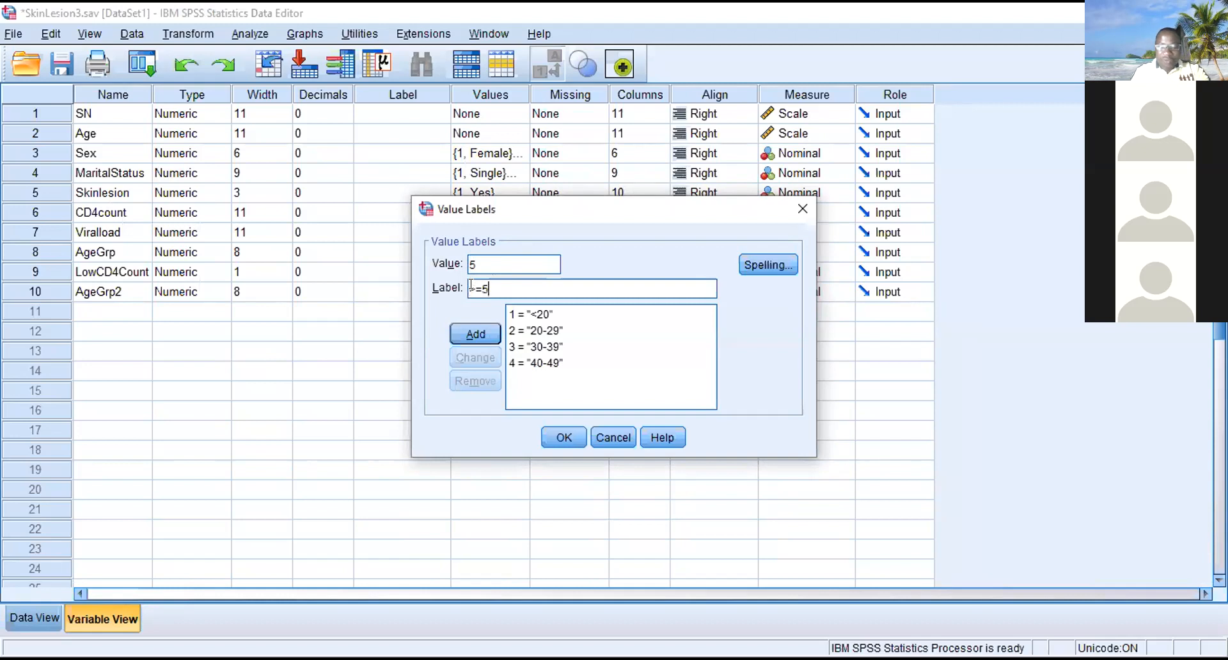
left_click(493, 344)
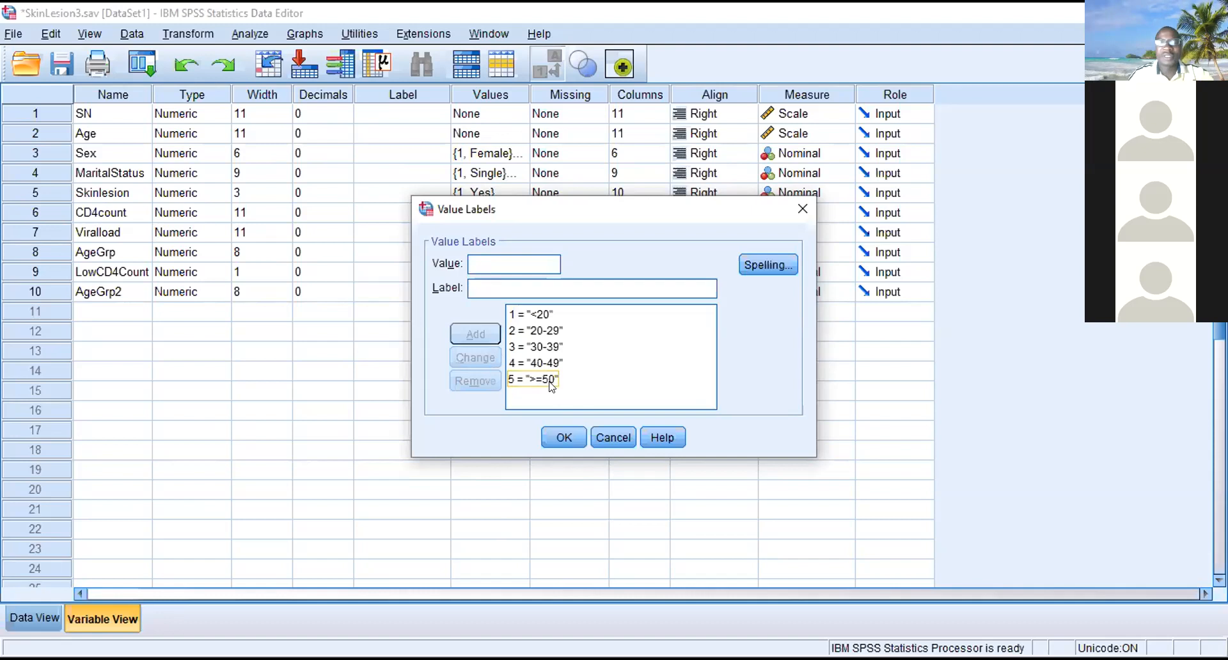
- Apply the entered value labels to AgeGrp2 and inspect the value labels defined for AgeGrp
left_click(568, 438)
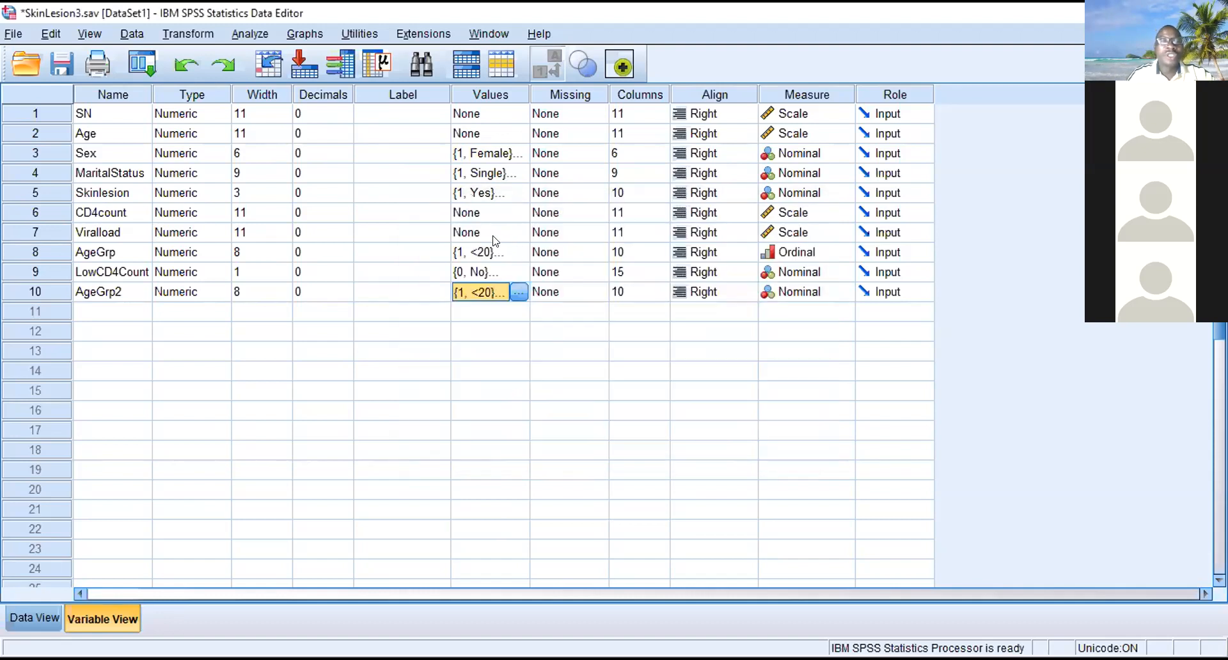
left_click(506, 253)
left_click(518, 252)
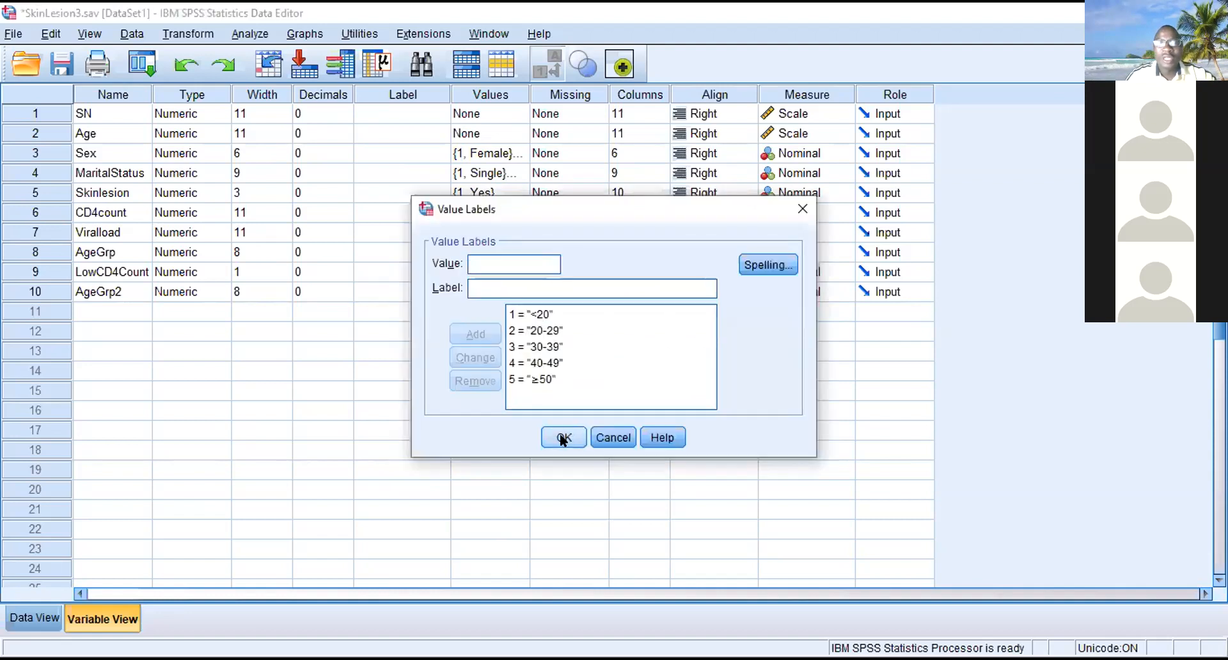
left_click(555, 436)
- Copy the value labels of AgeGrp onto AgeGrp2 and check them in the label definitions and the data
right_click(499, 251)
left_click(524, 264)
right_click(510, 293)
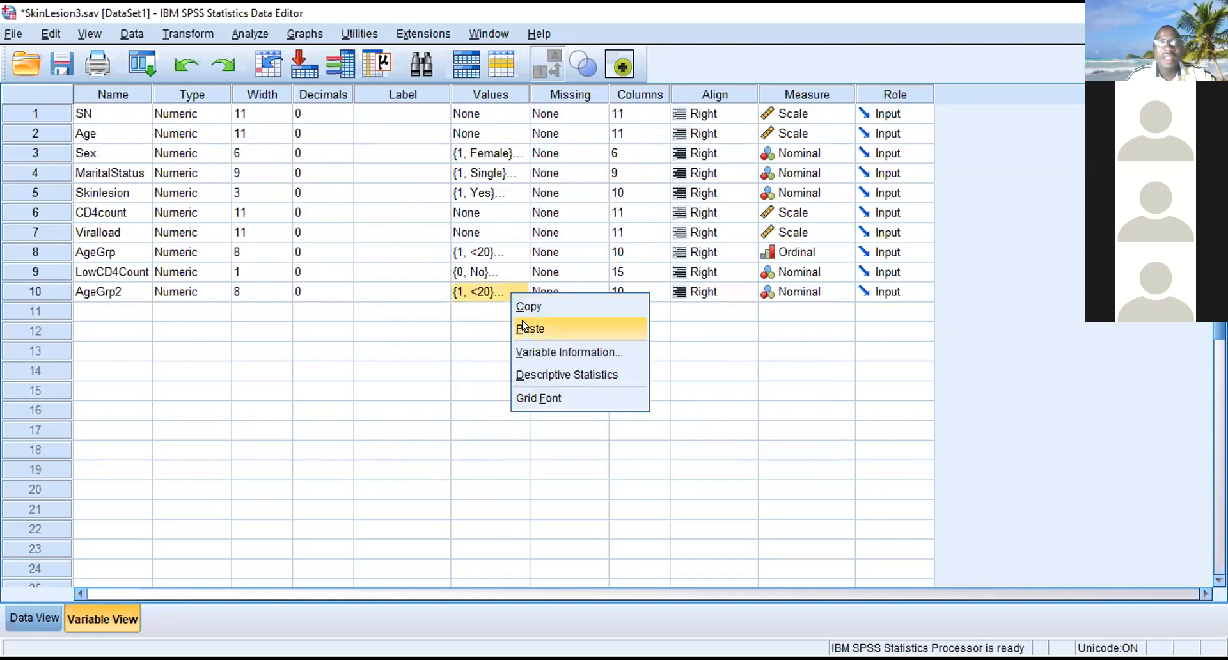
left_click(527, 328)
left_click(514, 296)
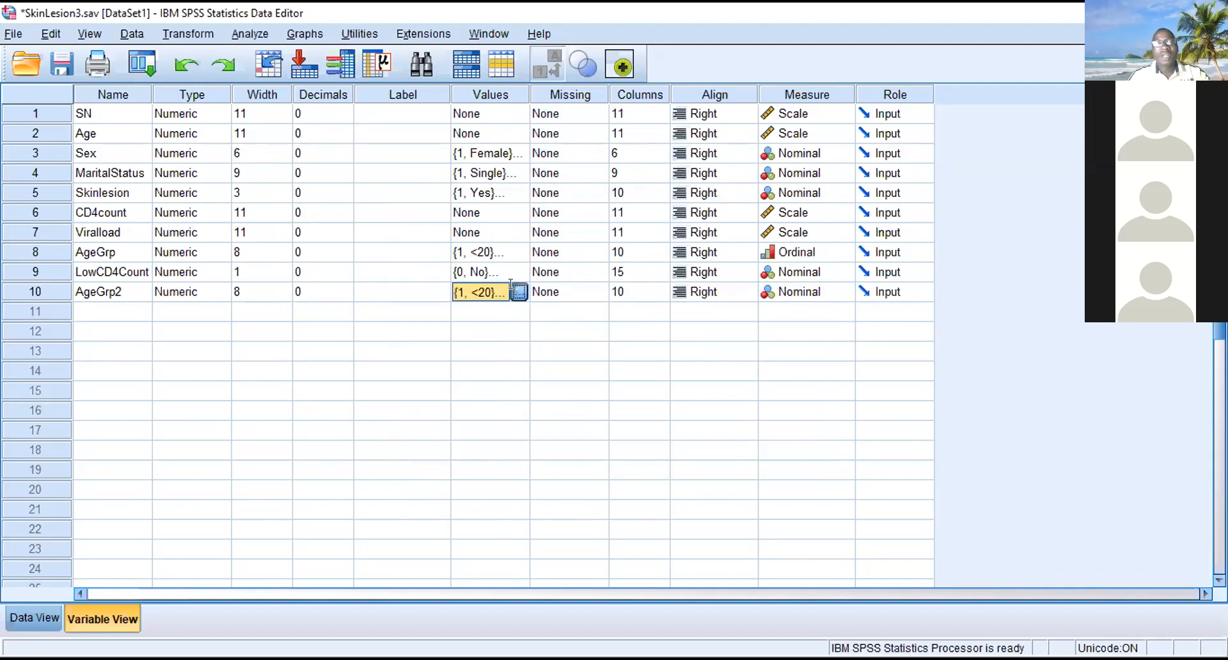
left_click(520, 291)
left_click(802, 208)
left_click(25, 618)
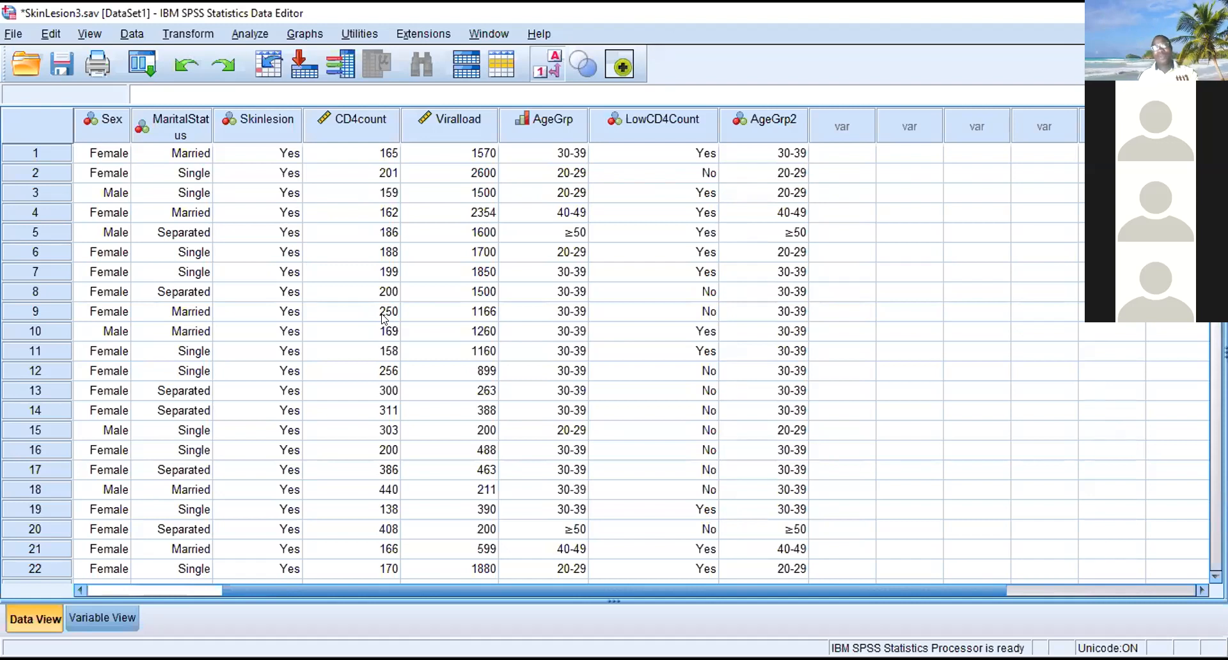
left_click(88, 617)
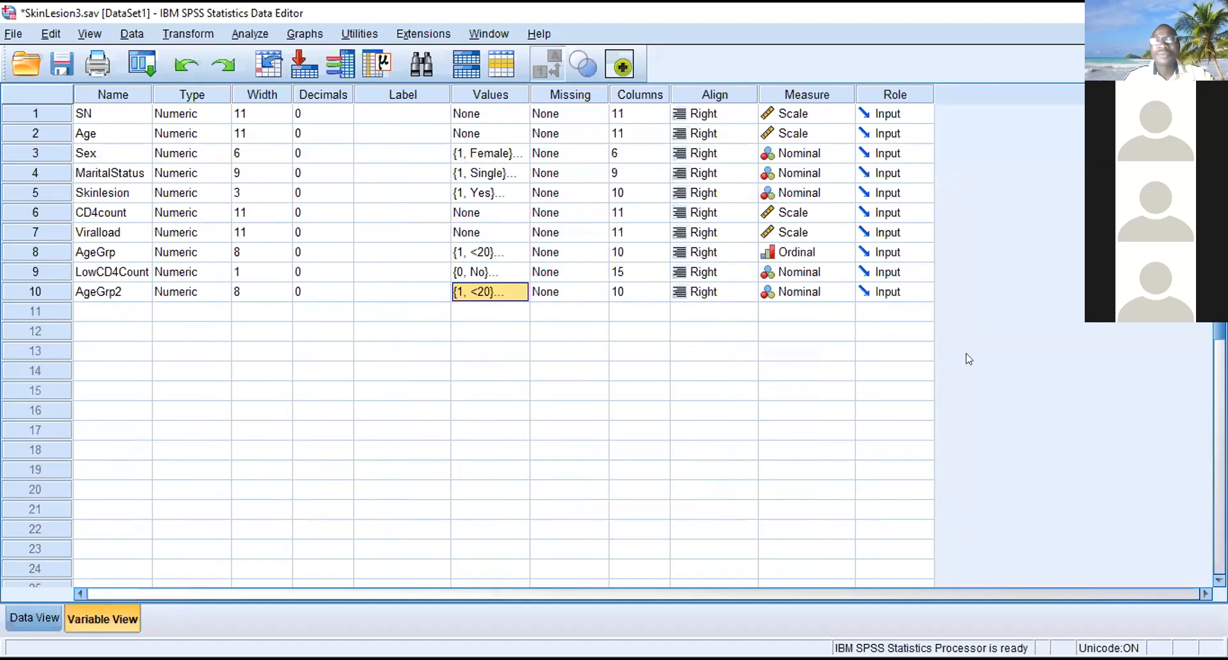
- Set the measurement level of AgeGrp2 to Ordinal
left_click(831, 289)
left_click(844, 291)
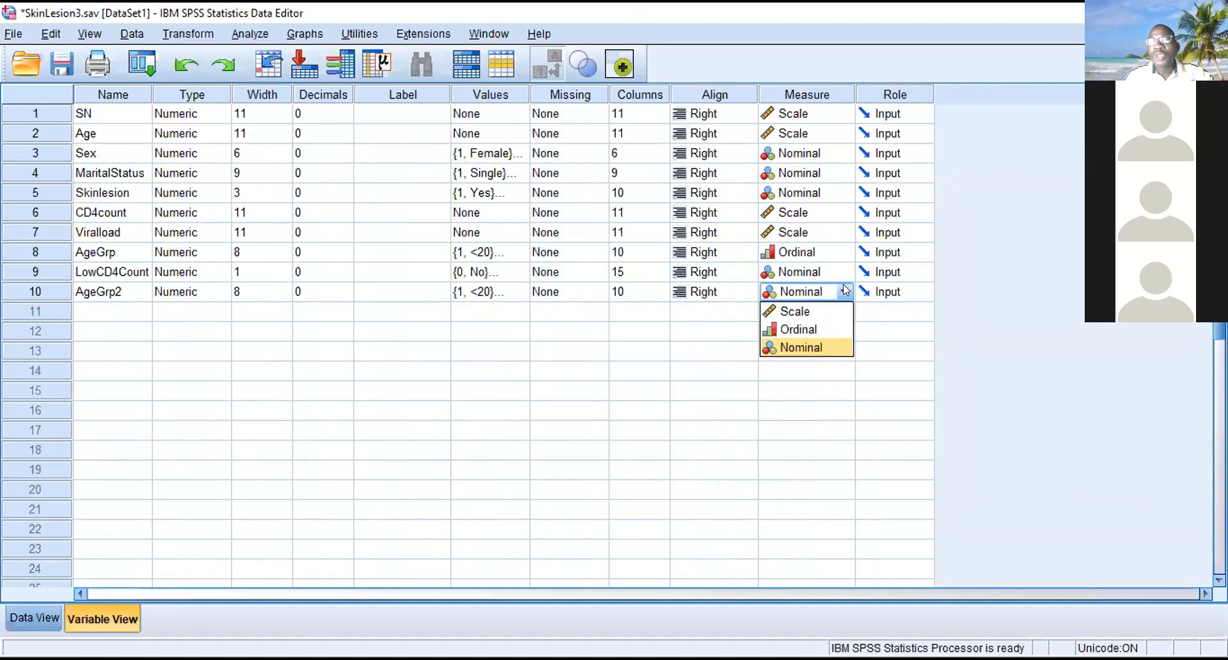
left_click(799, 329)
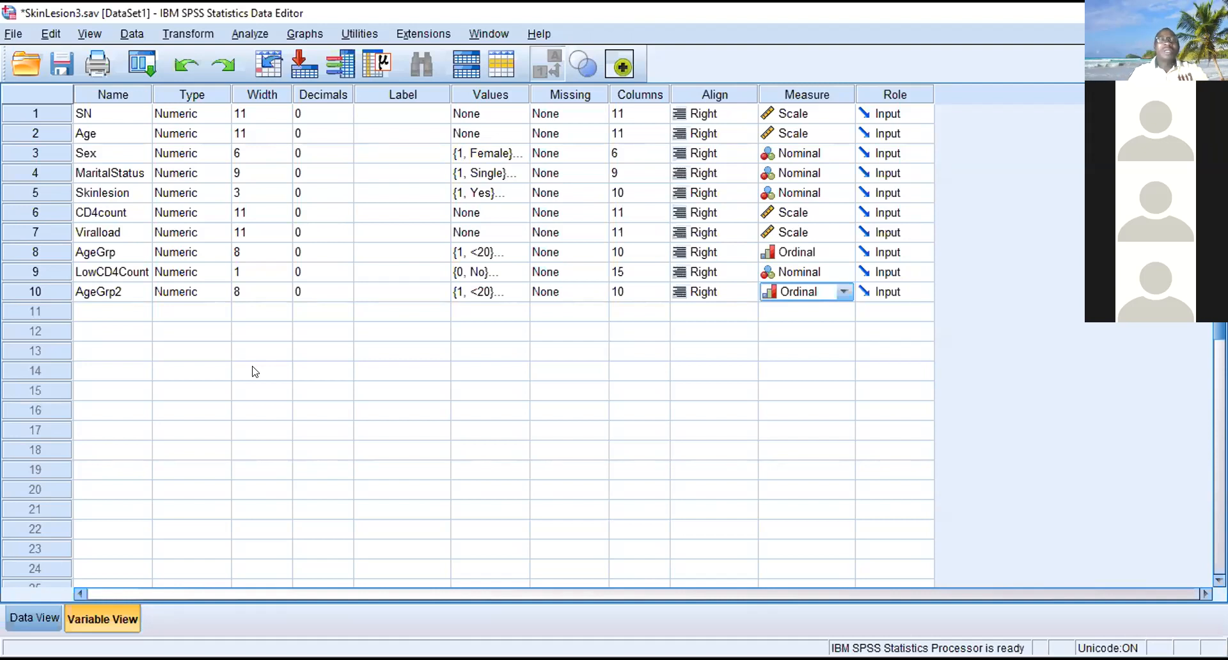
- Select only cases satisfying Viralload > 1000, filtering out the unselected cases, and view the filtered data
left_click(126, 36)
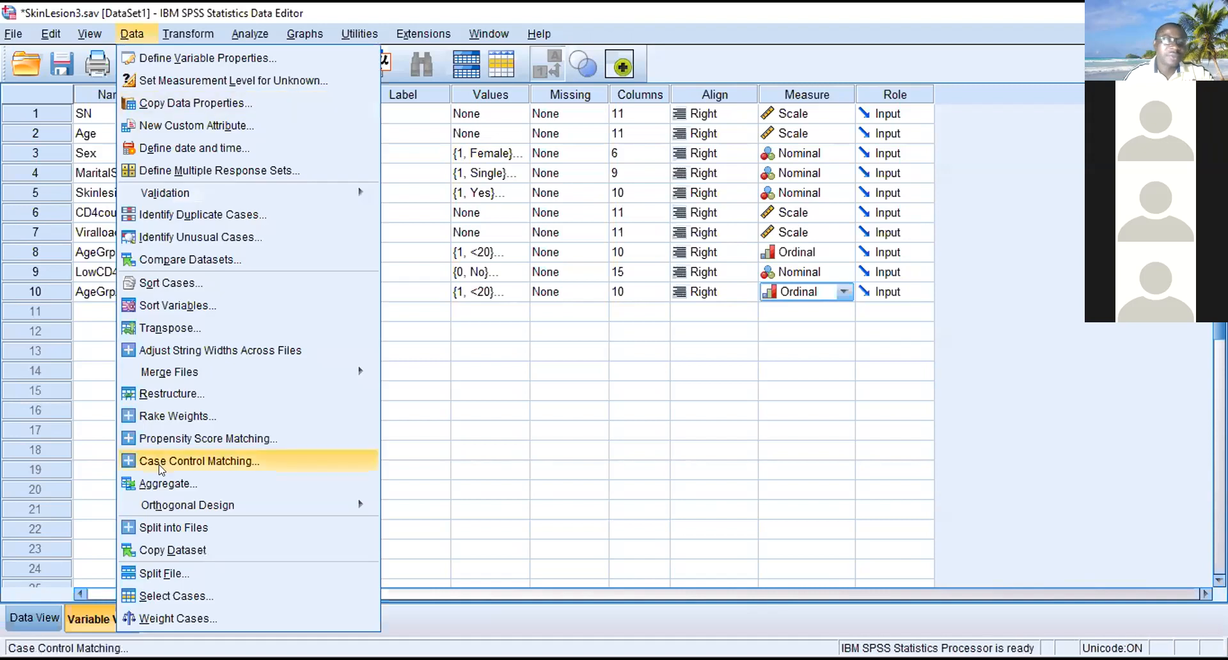
left_click(160, 598)
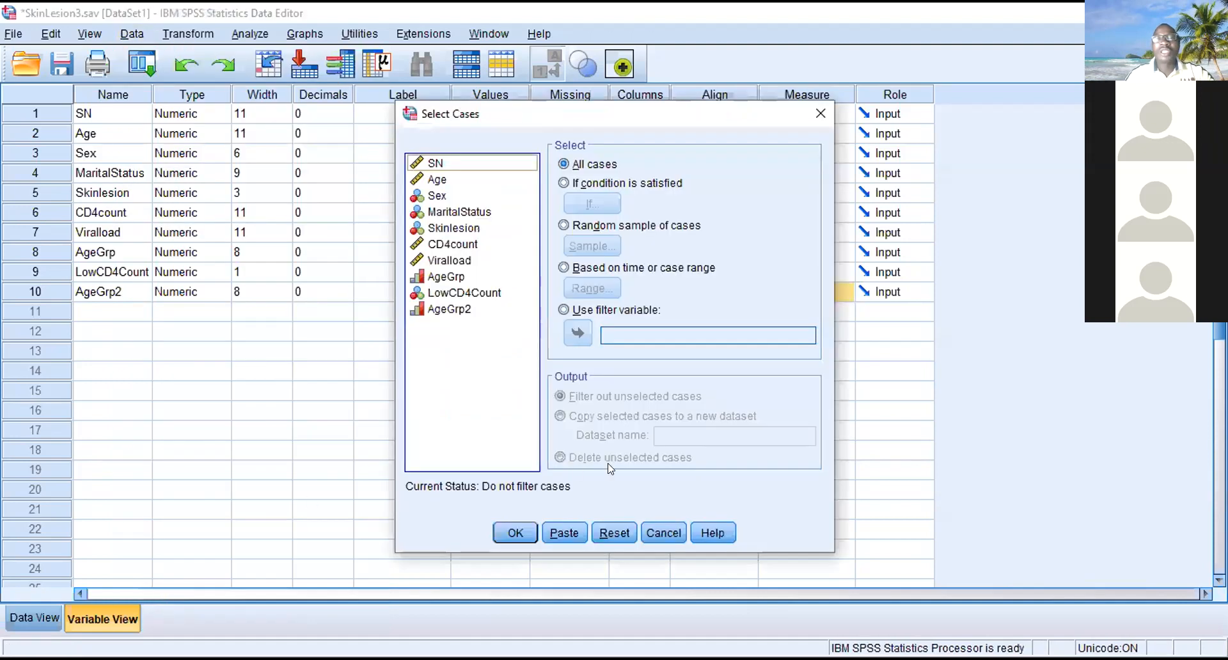
left_click(620, 185)
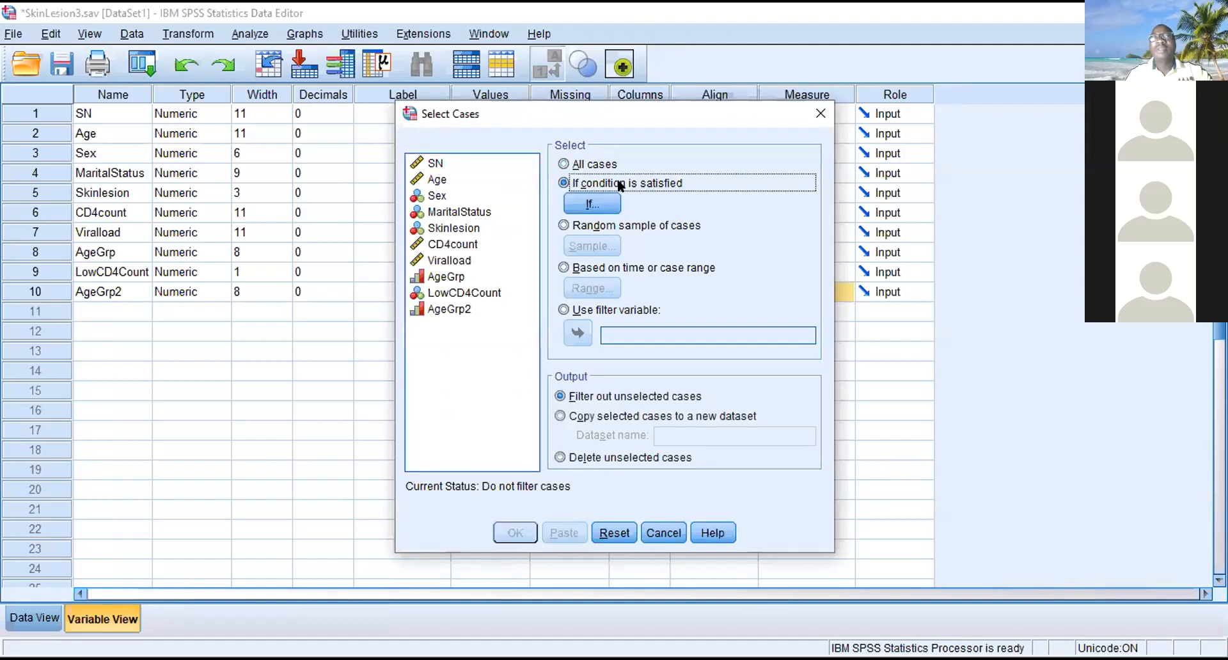
left_click(583, 205)
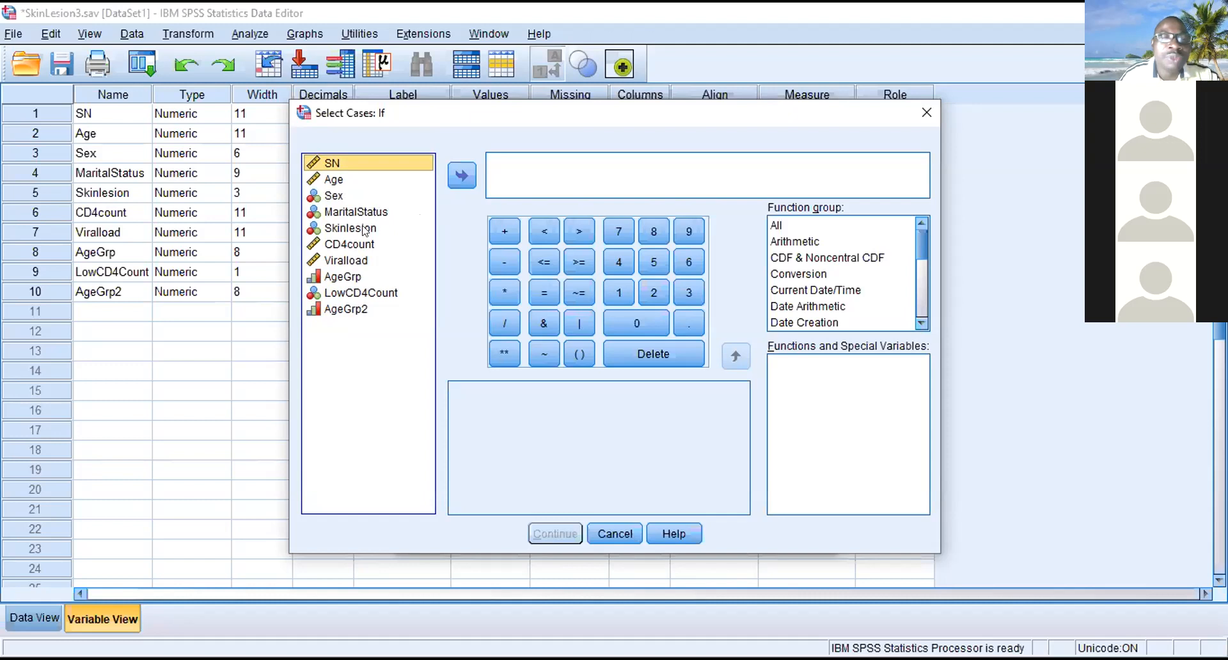
left_click(355, 259)
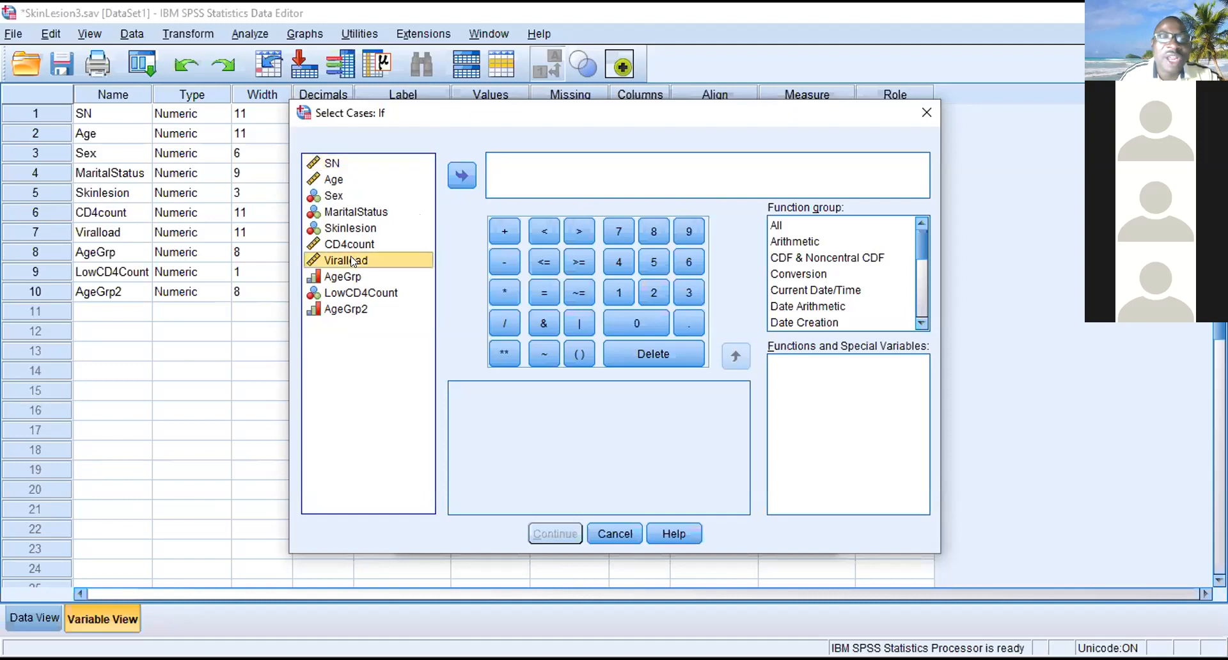
left_click(463, 177)
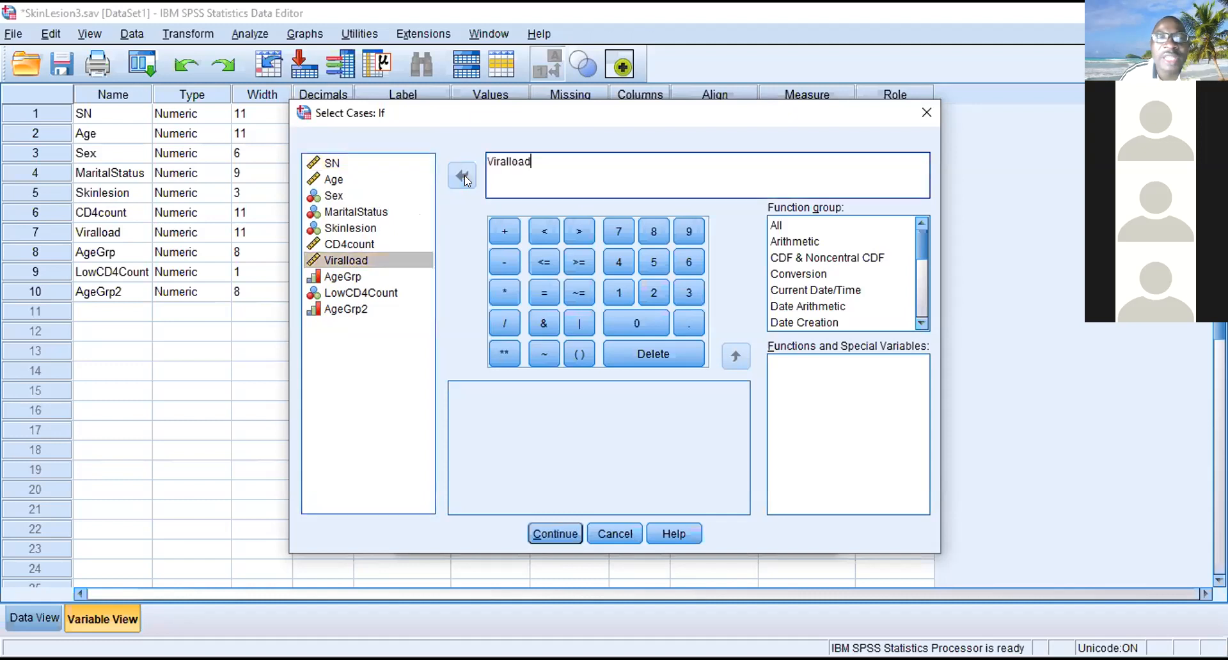
left_click(576, 229)
type("1000")
left_click(555, 537)
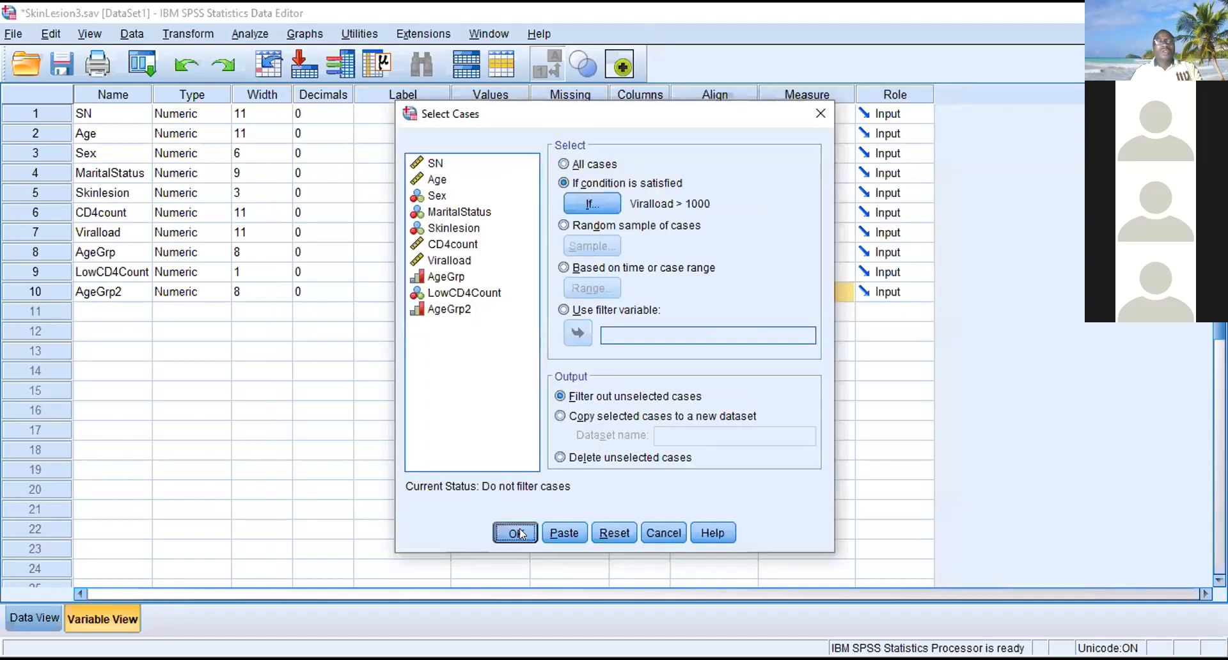
left_click(517, 533)
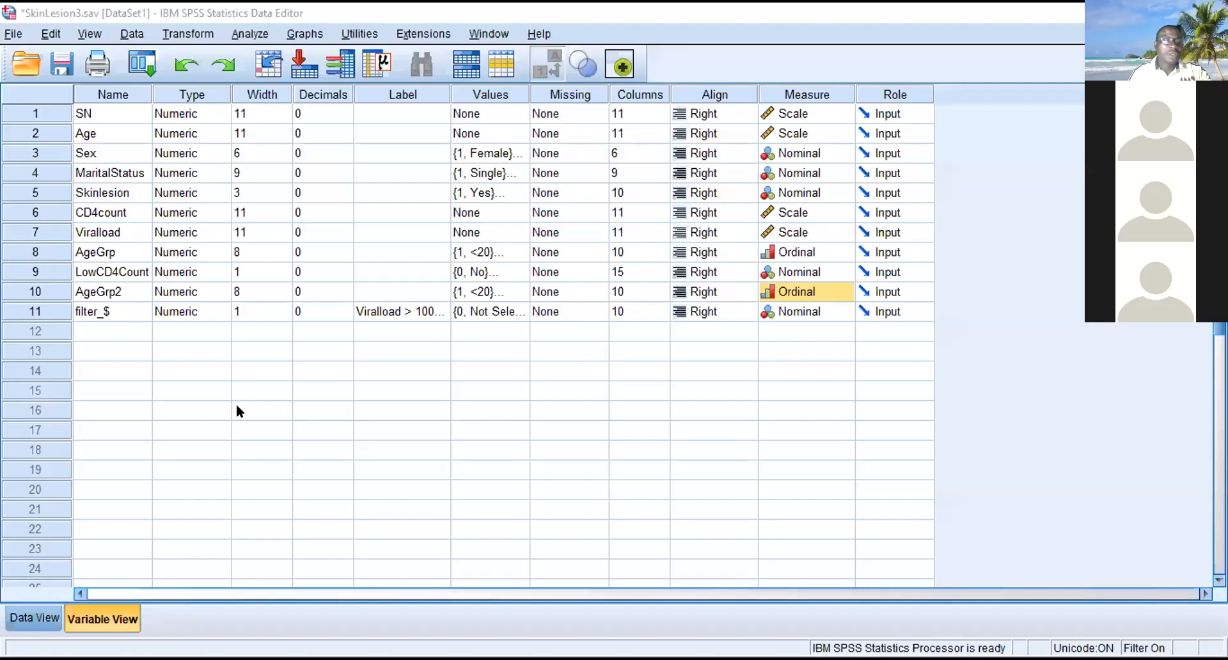
left_click(33, 618)
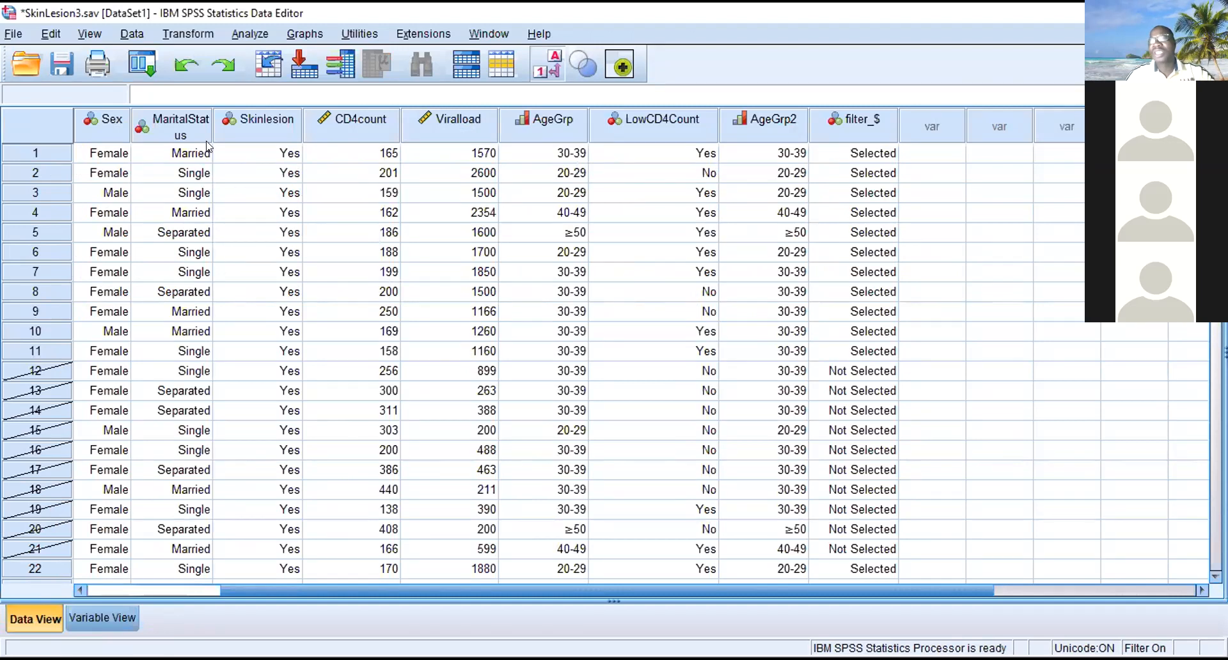
- Run Frequencies with Skinlesion as the only analysed variable, clearing the variables listed before
left_click(252, 33)
mouse_move(294, 76)
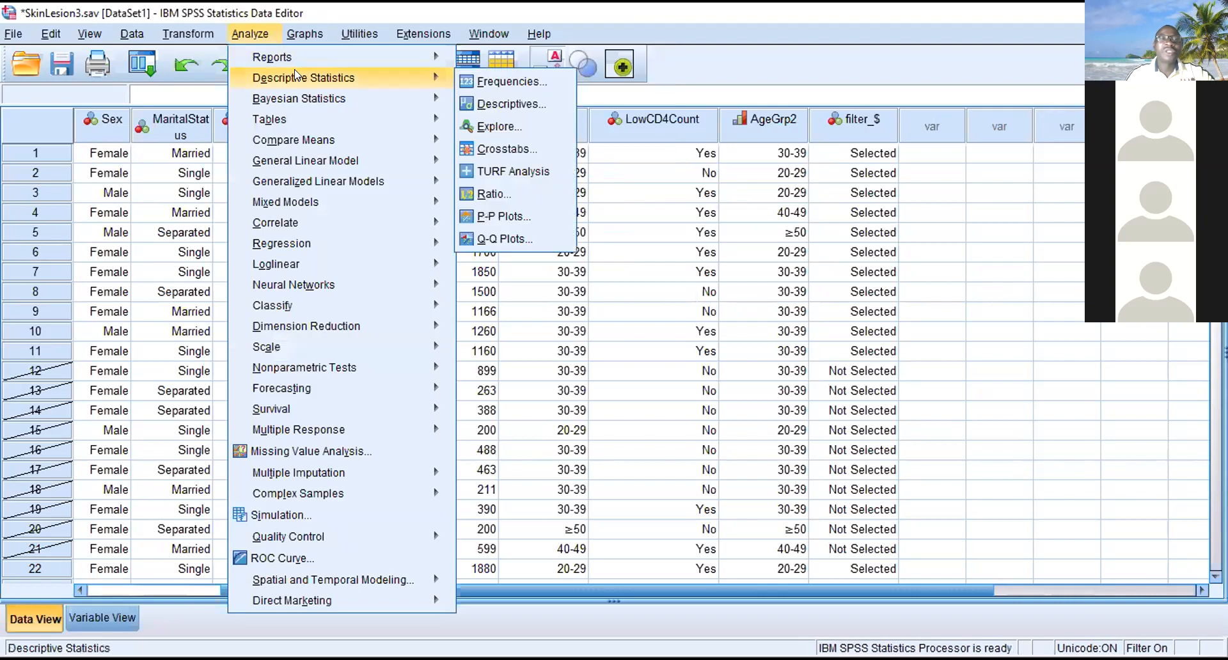
left_click(506, 81)
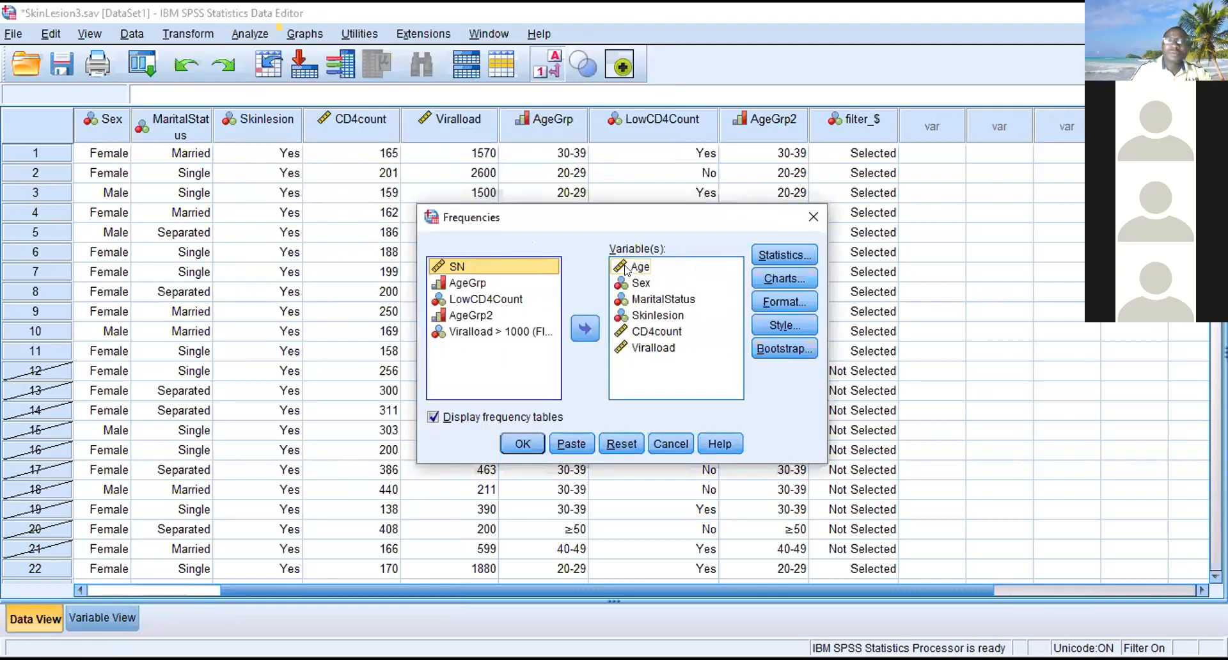
key("ctrl+a")
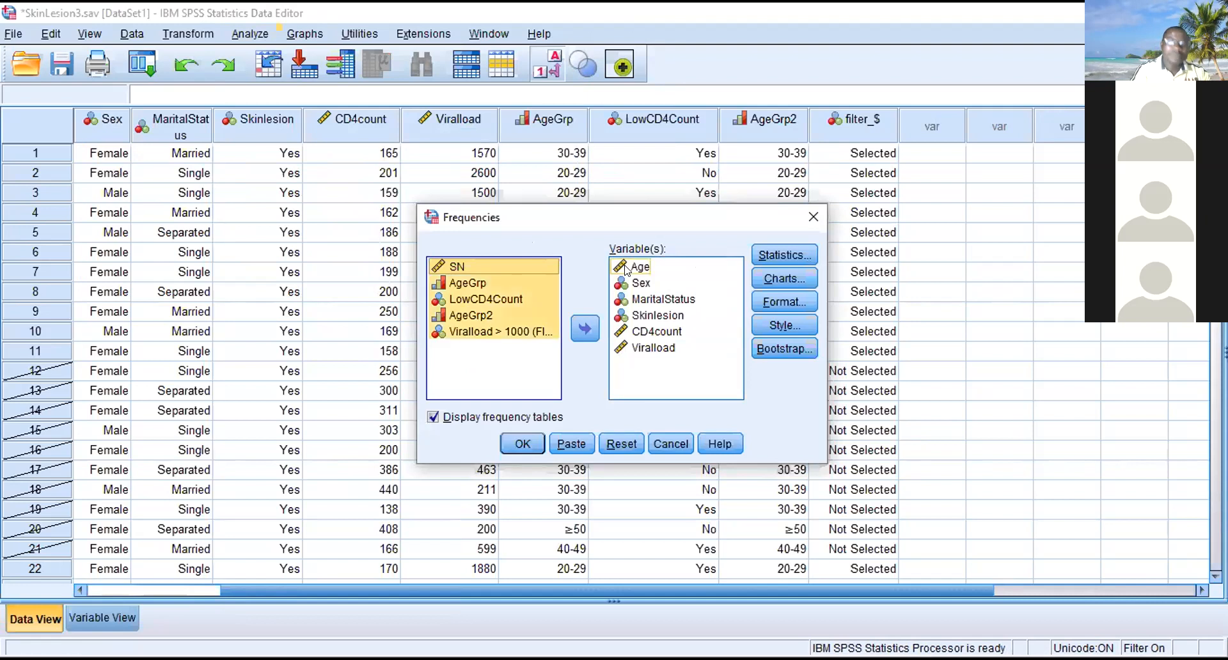
left_click(668, 285)
key("ctrl+a")
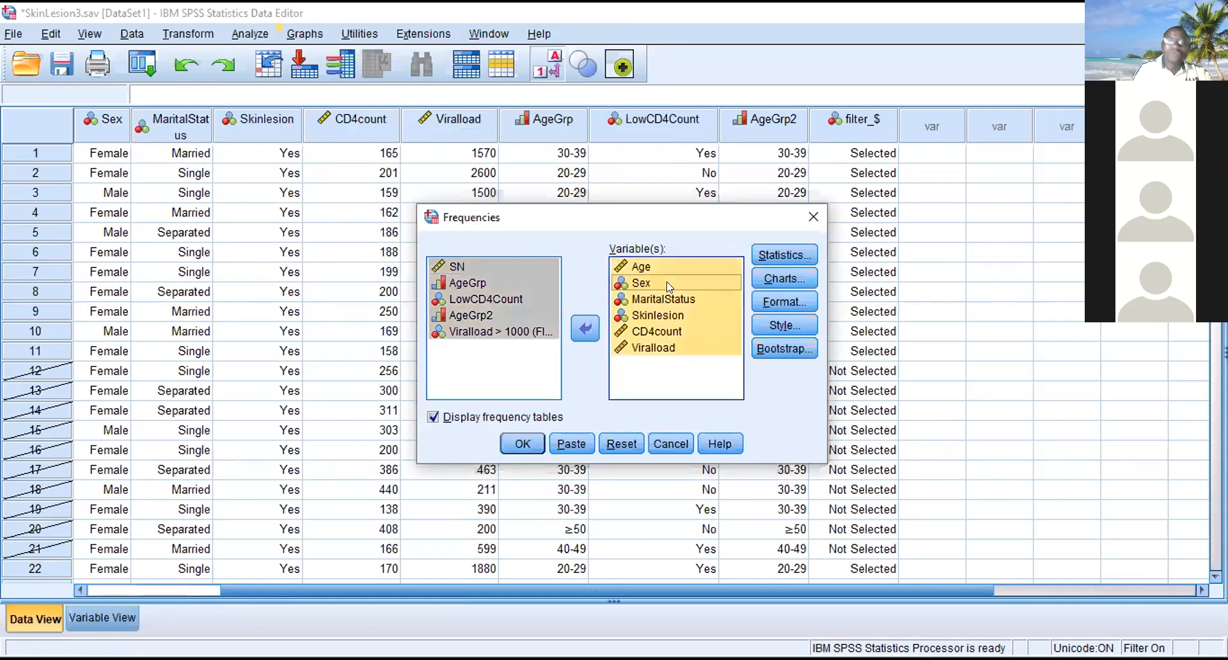
left_click(587, 325)
left_click(465, 330)
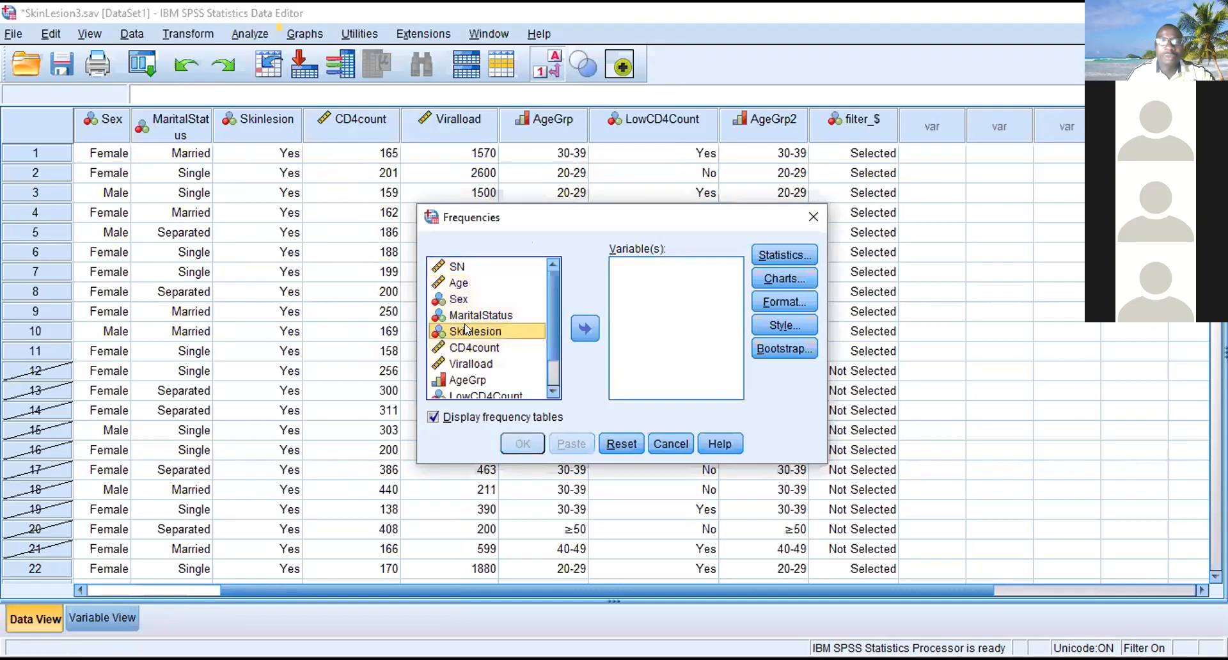
left_click(582, 329)
left_click(523, 443)
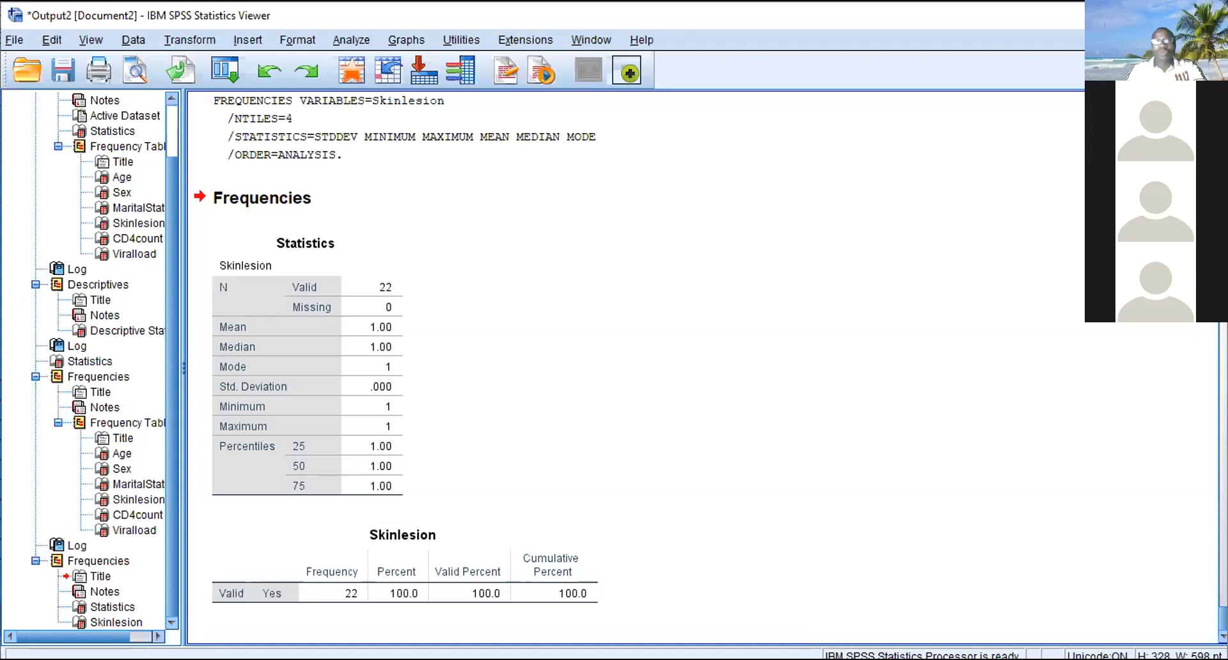
left_click(556, 587)
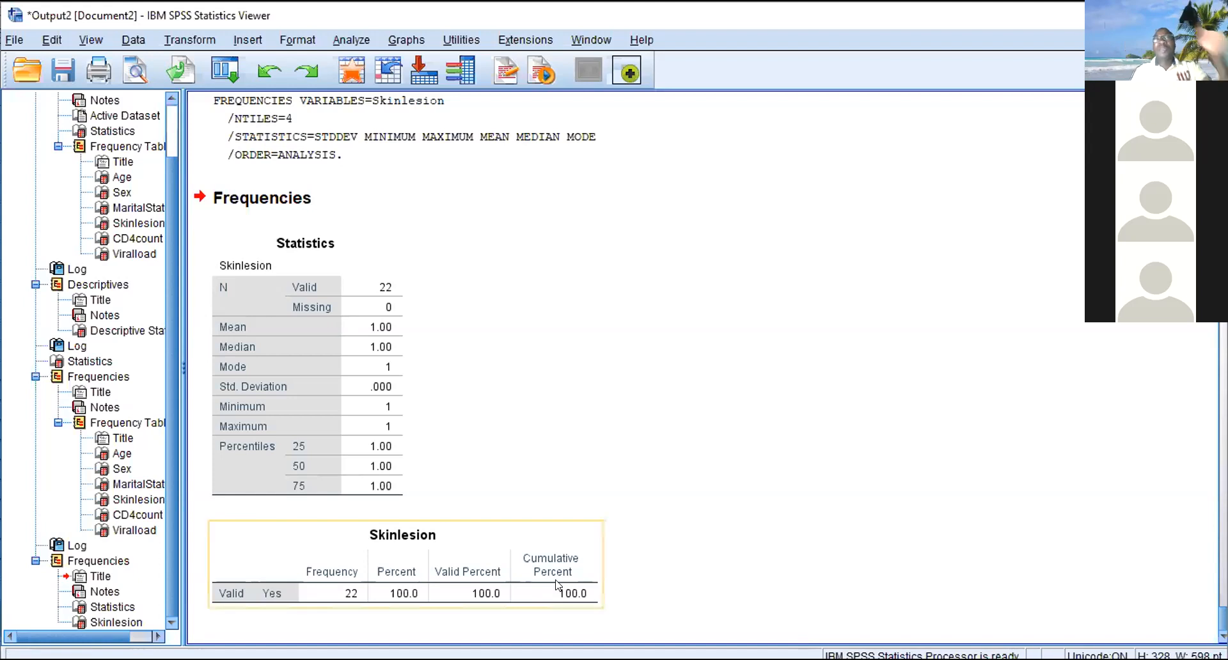
- Return to the dataset and look through the selected and filtered-out cases
left_click(790, 125)
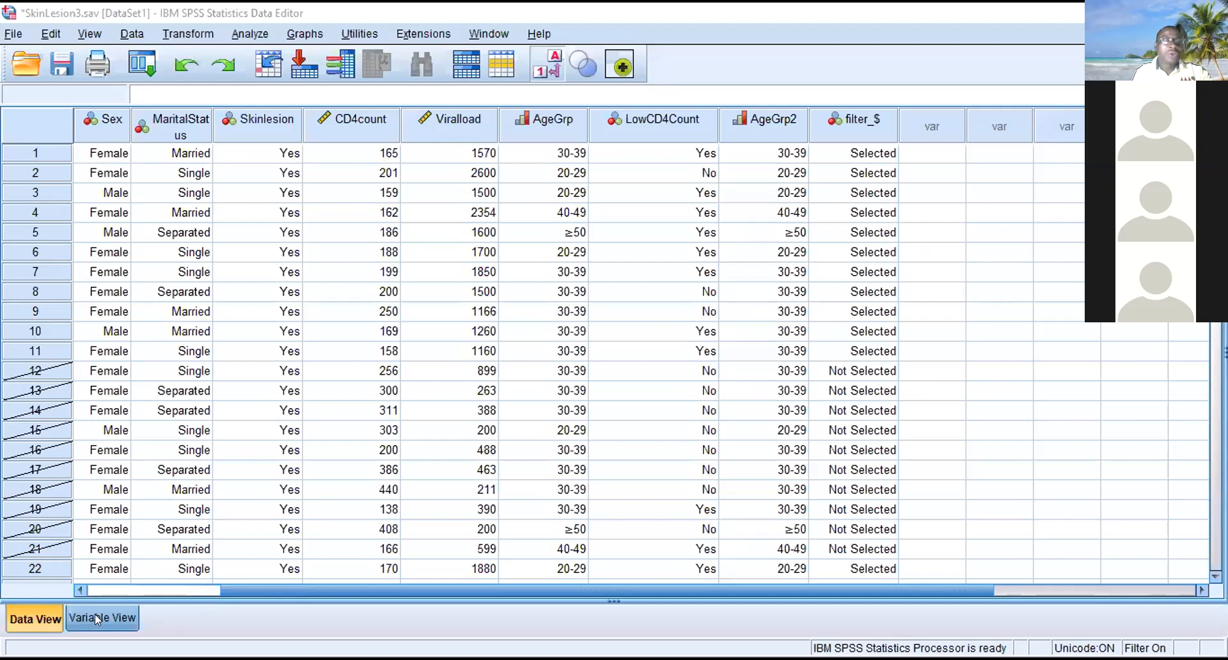
left_click(95, 614)
left_click(32, 611)
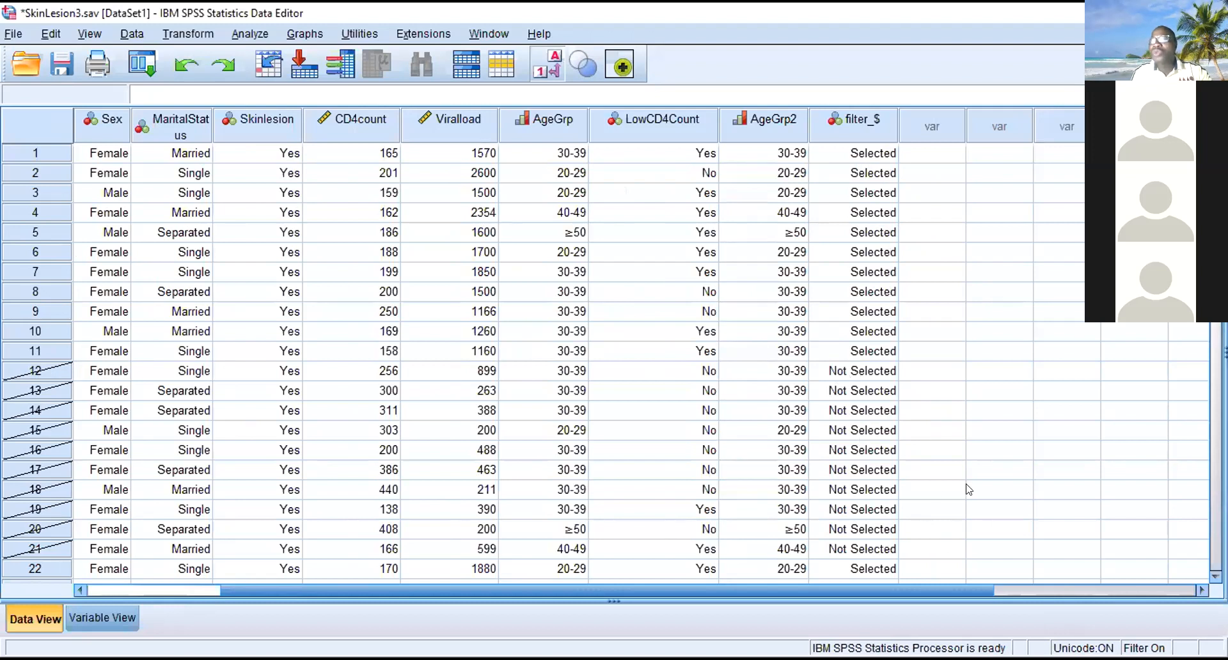
scroll(969, 490, "down", 2)
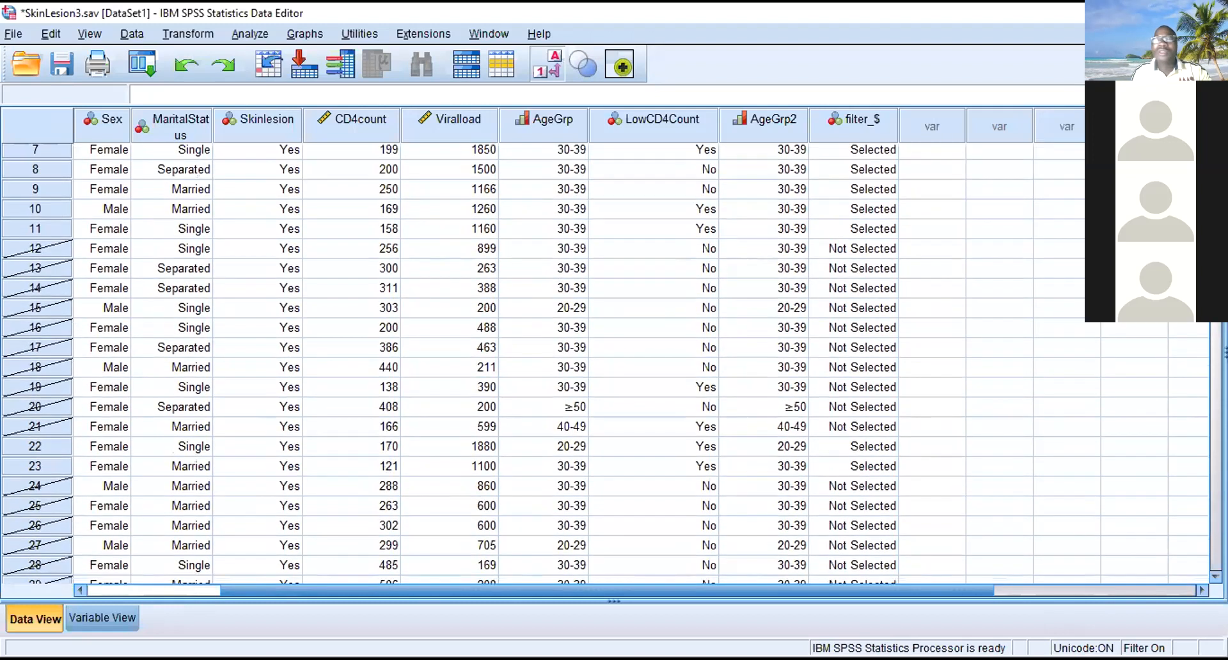
scroll(969, 490, "down", 20)
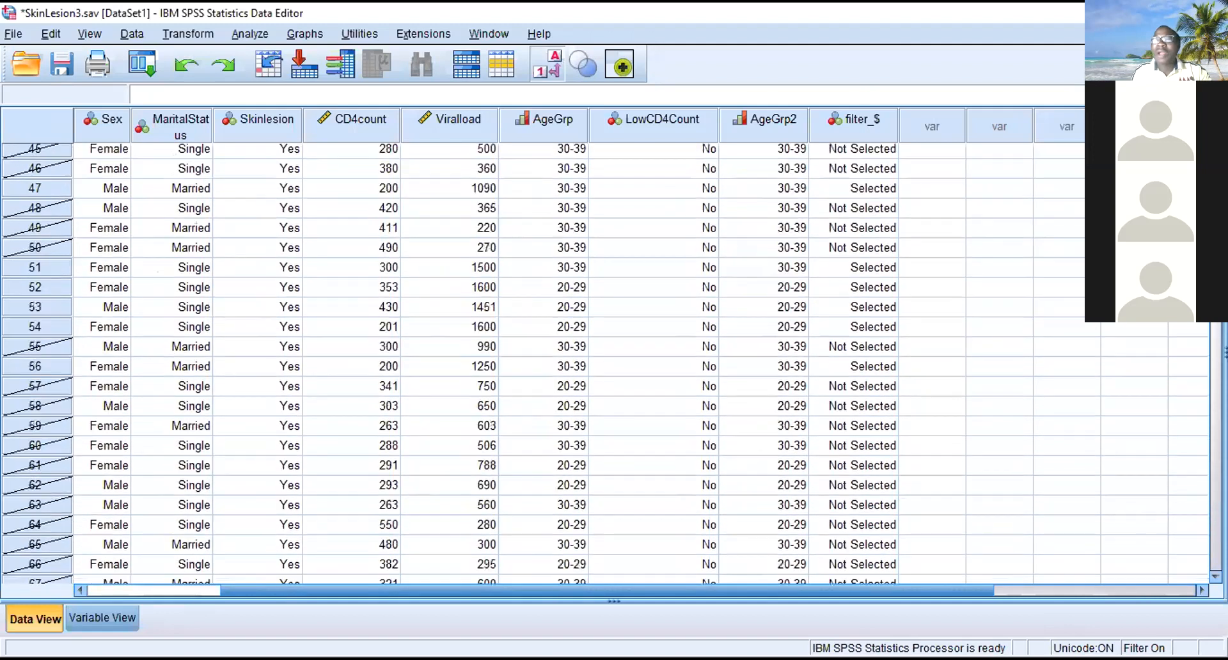
left_click_drag(1215, 409, 1216, 176)
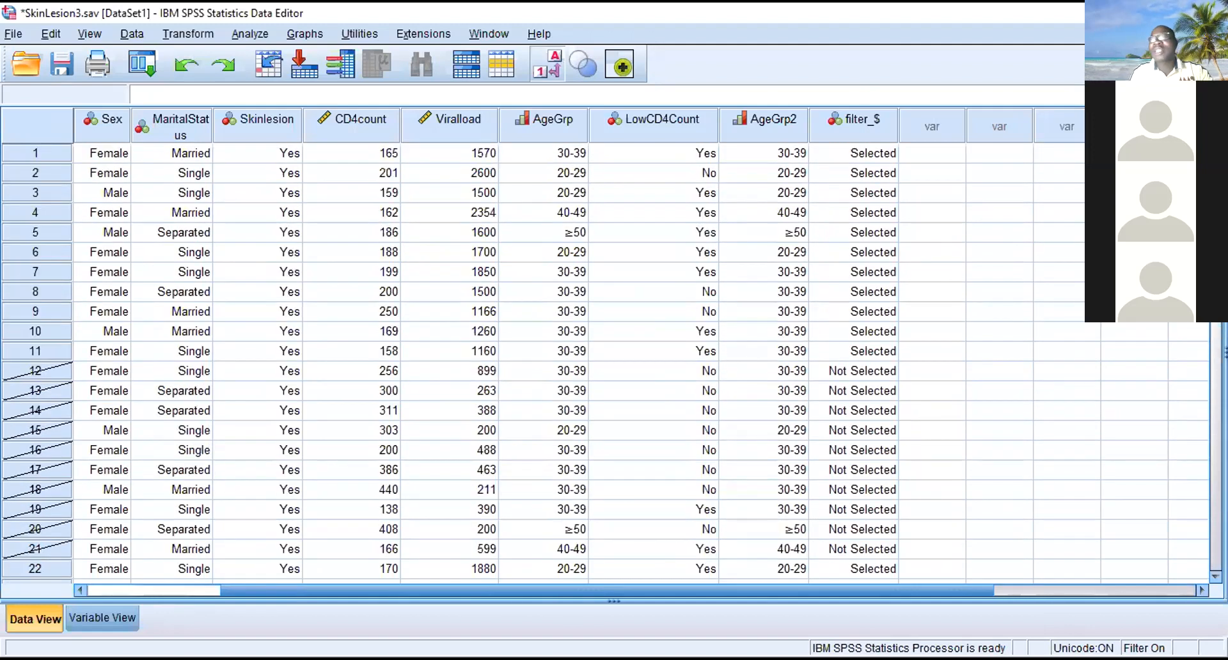
- Display numeric codes instead of value labels in the data and compare them with the filter variable's definition
left_click(89, 32)
left_click(96, 169)
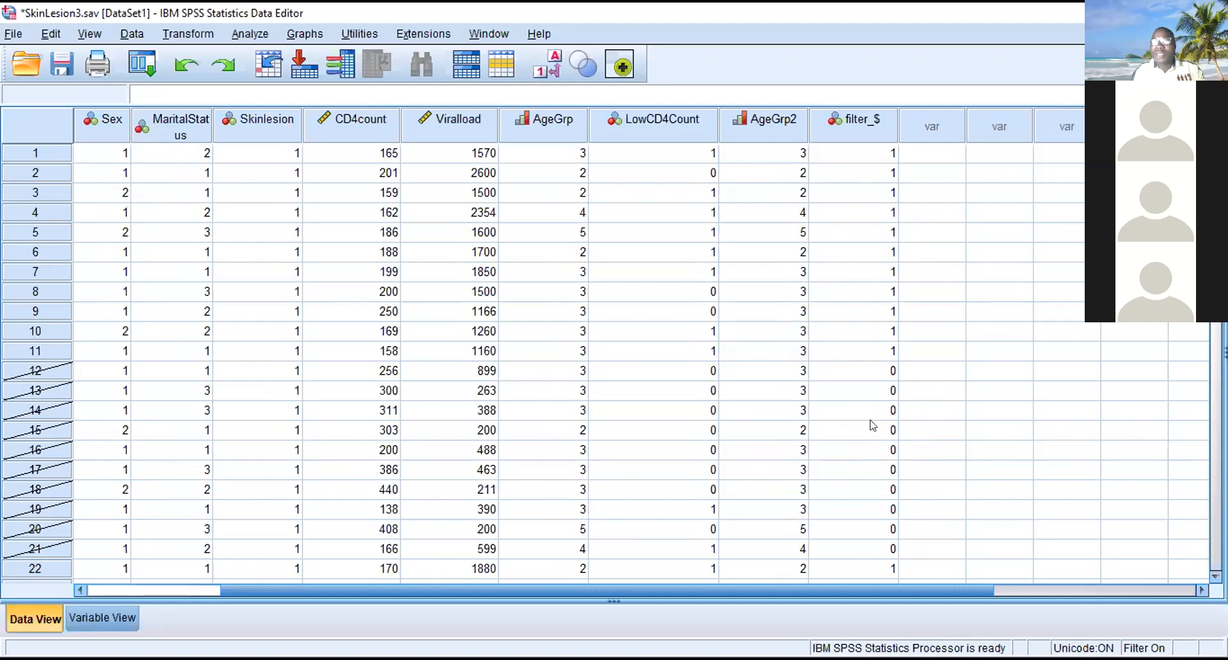
left_click(116, 614)
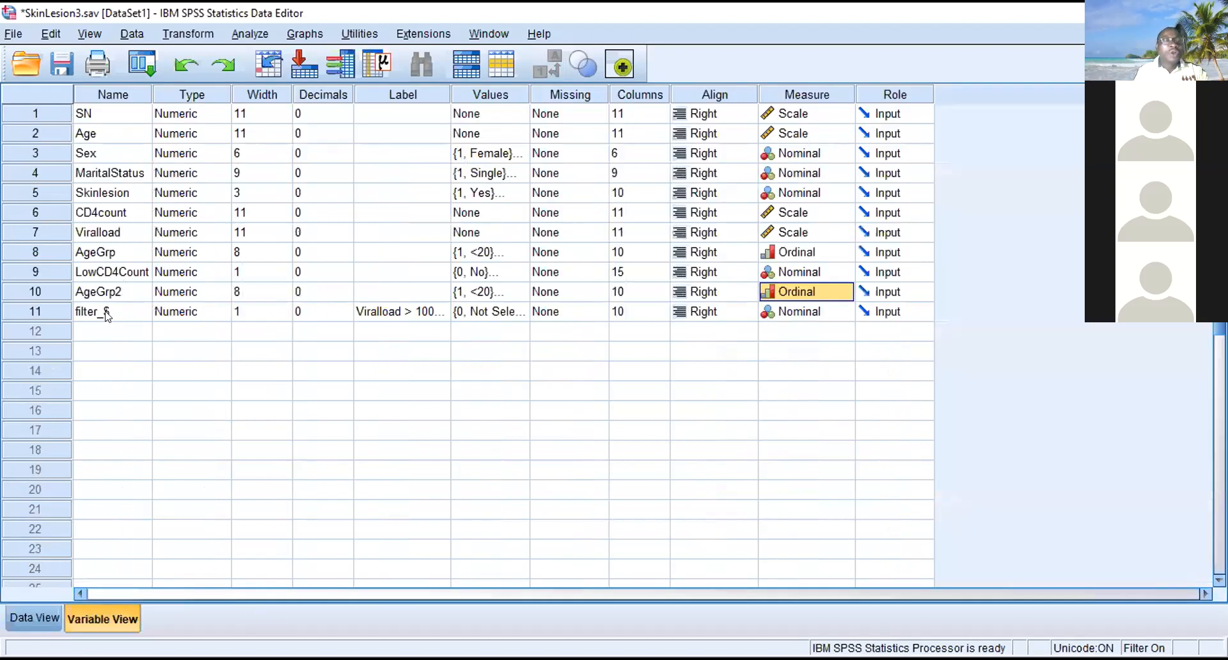
left_click(34, 611)
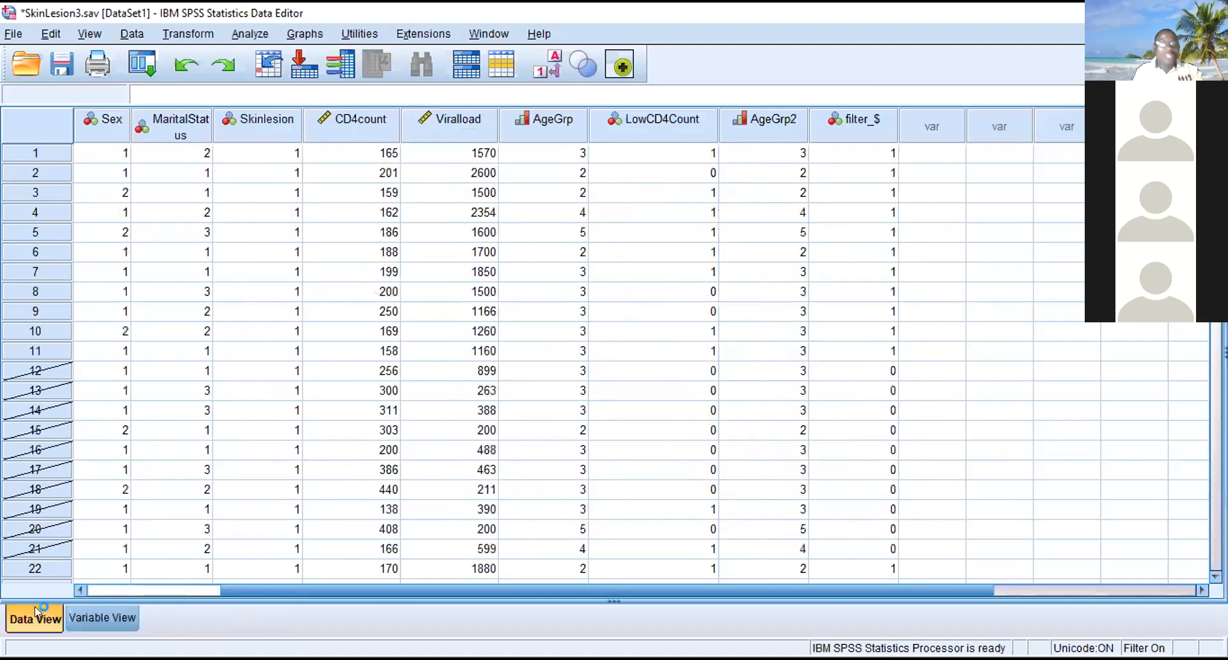
- Rename the filter variable filter_$ as HighViralLoad in the variable definitions
left_click(94, 615)
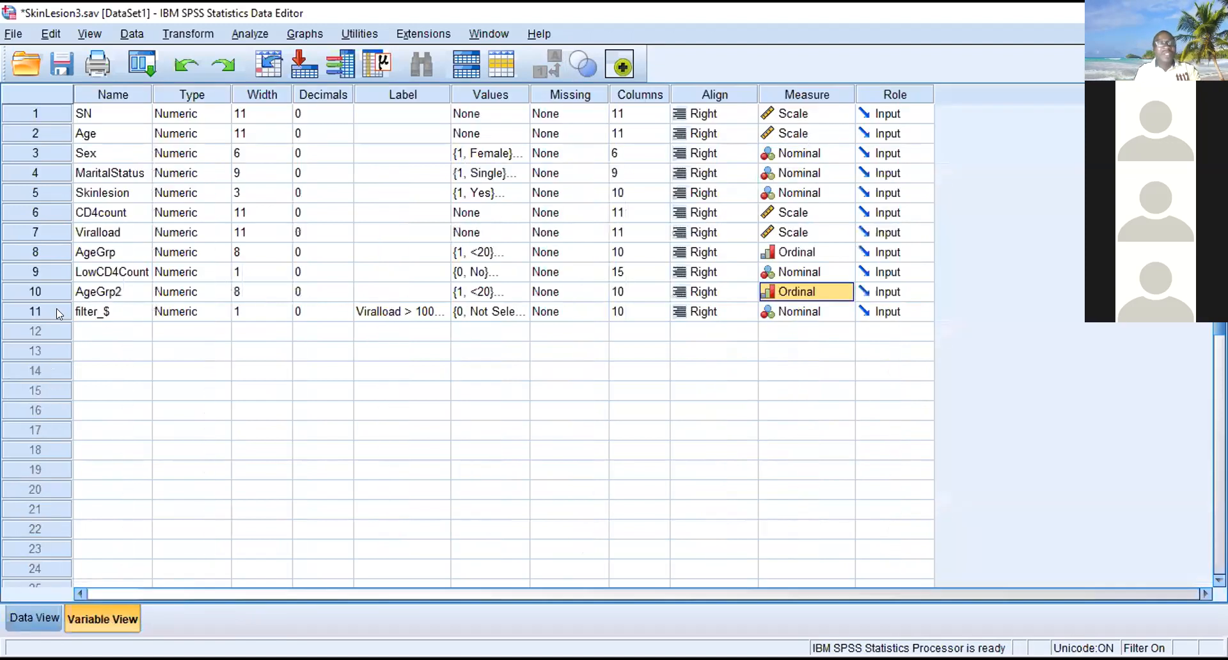
left_click(79, 313)
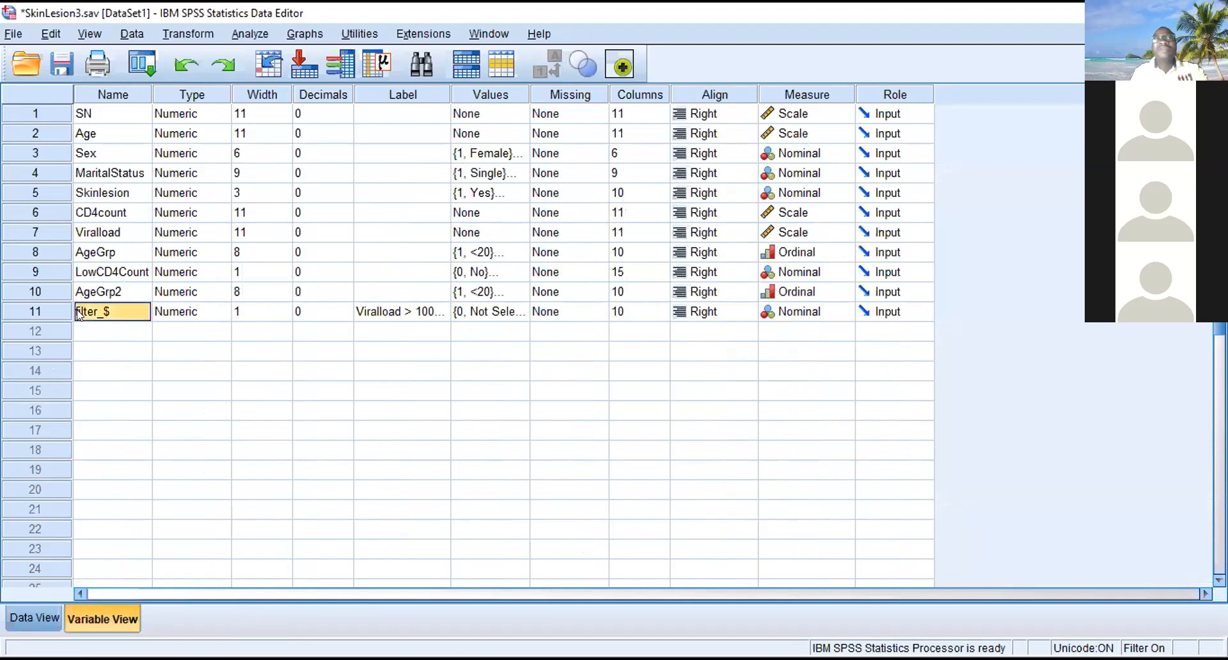
type("HighViralLO")
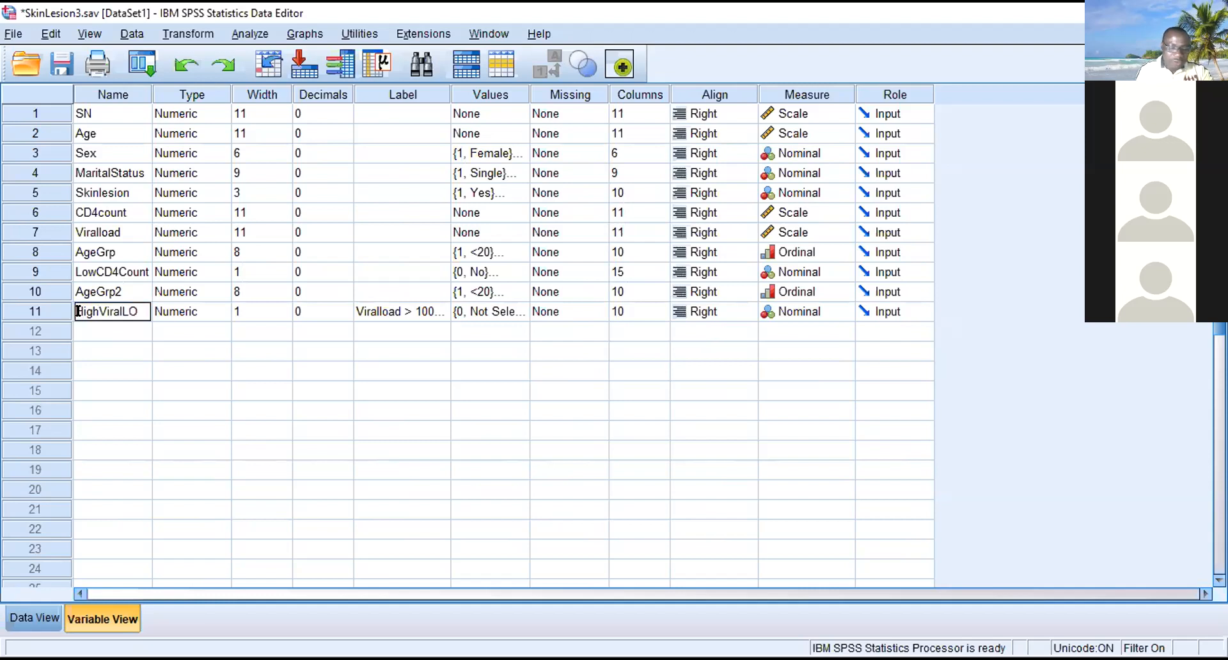
type("ad==")
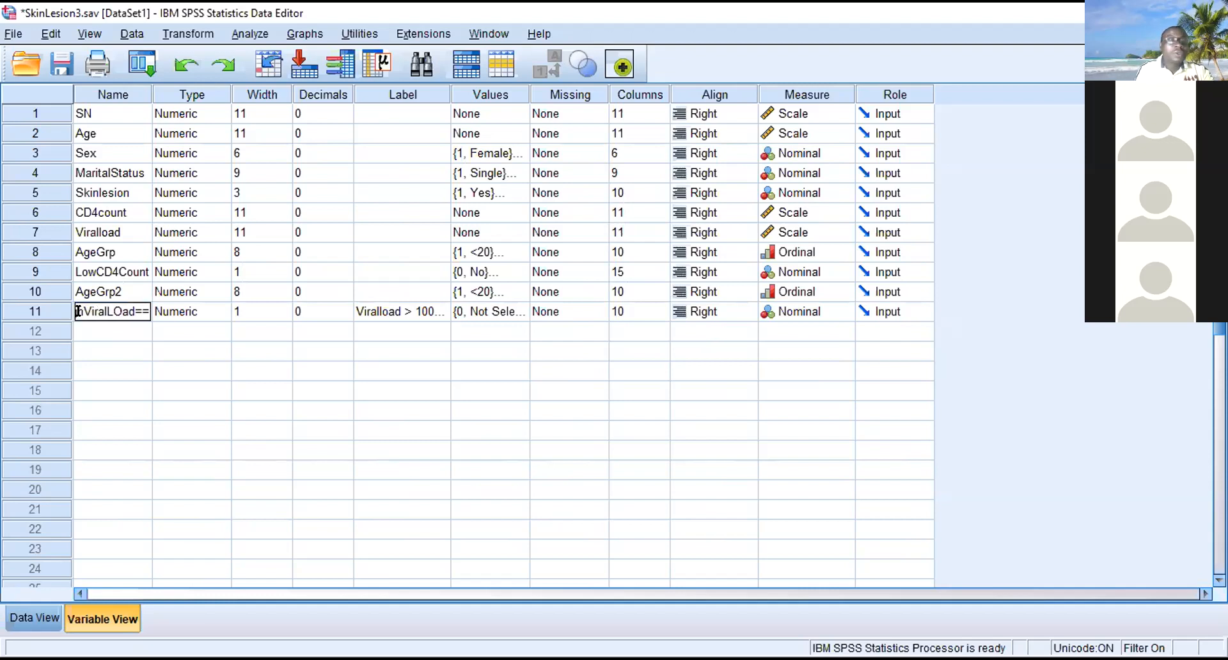
key("BackSpace")
key("BackSpace")
key("BackSpace")
key("BackSpace")
key("BackSpace")
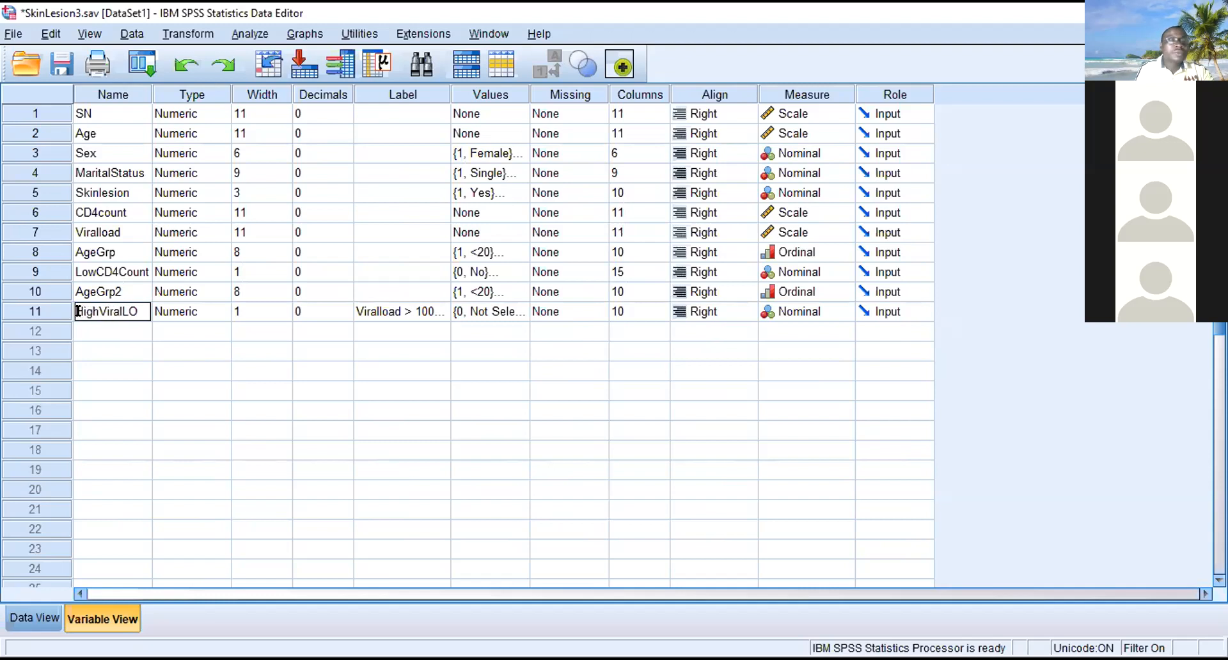
type("oad")
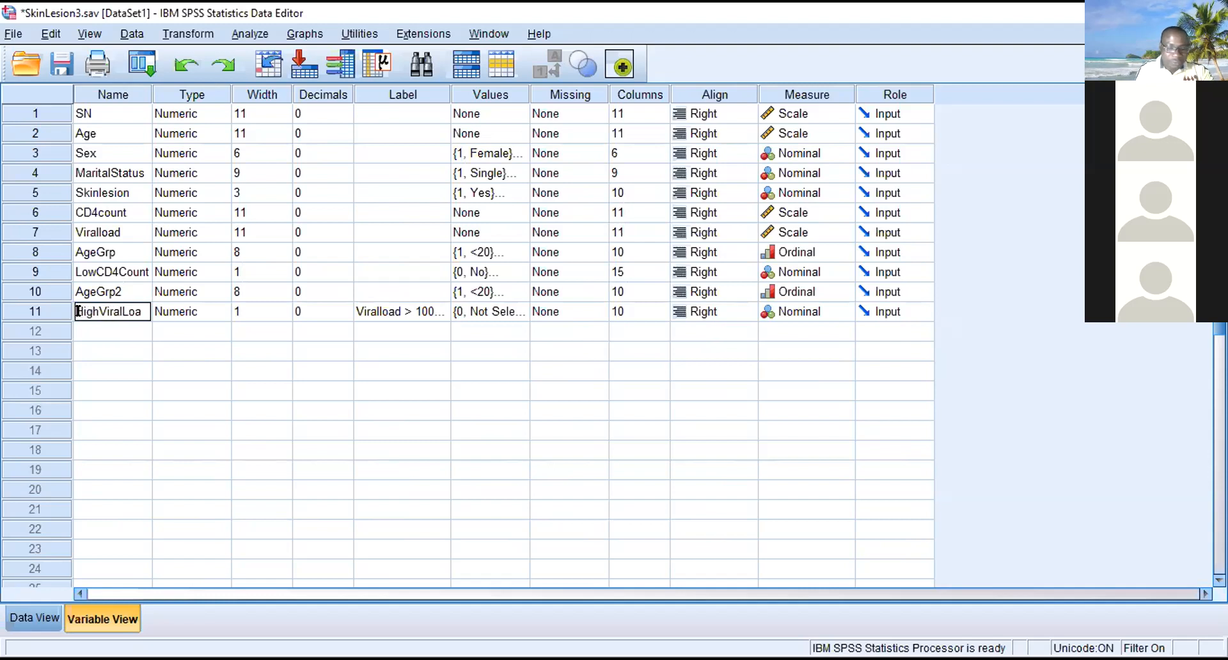
key("BackSpace")
key("BackSpace")
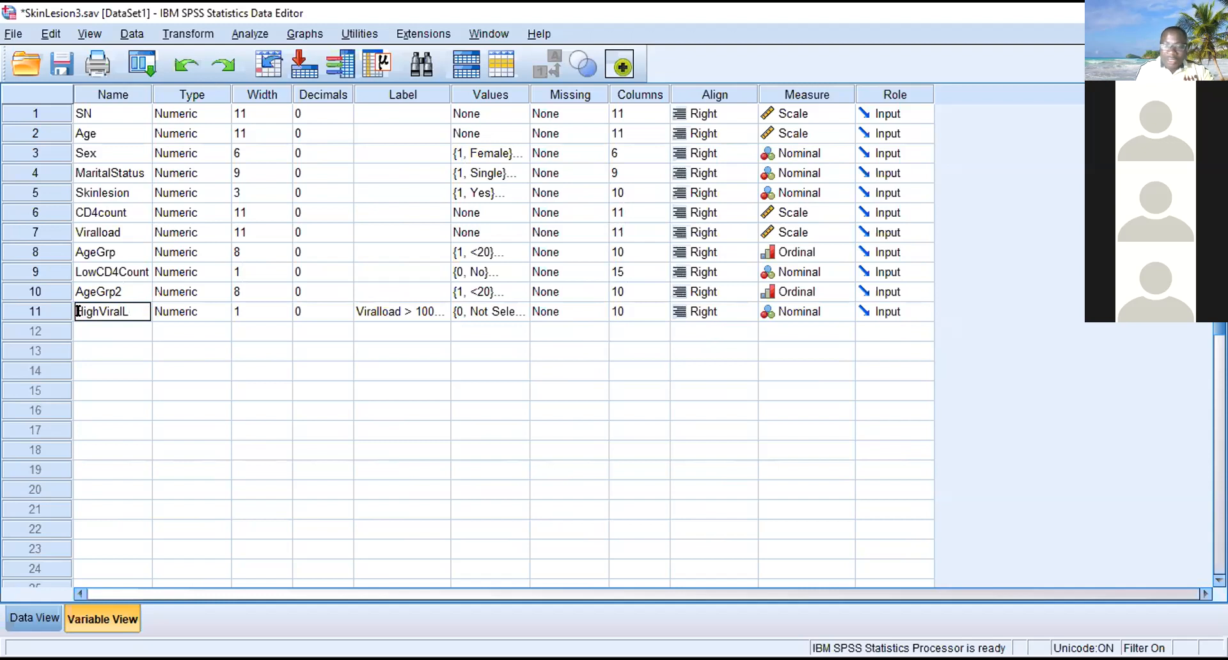
type("ad")
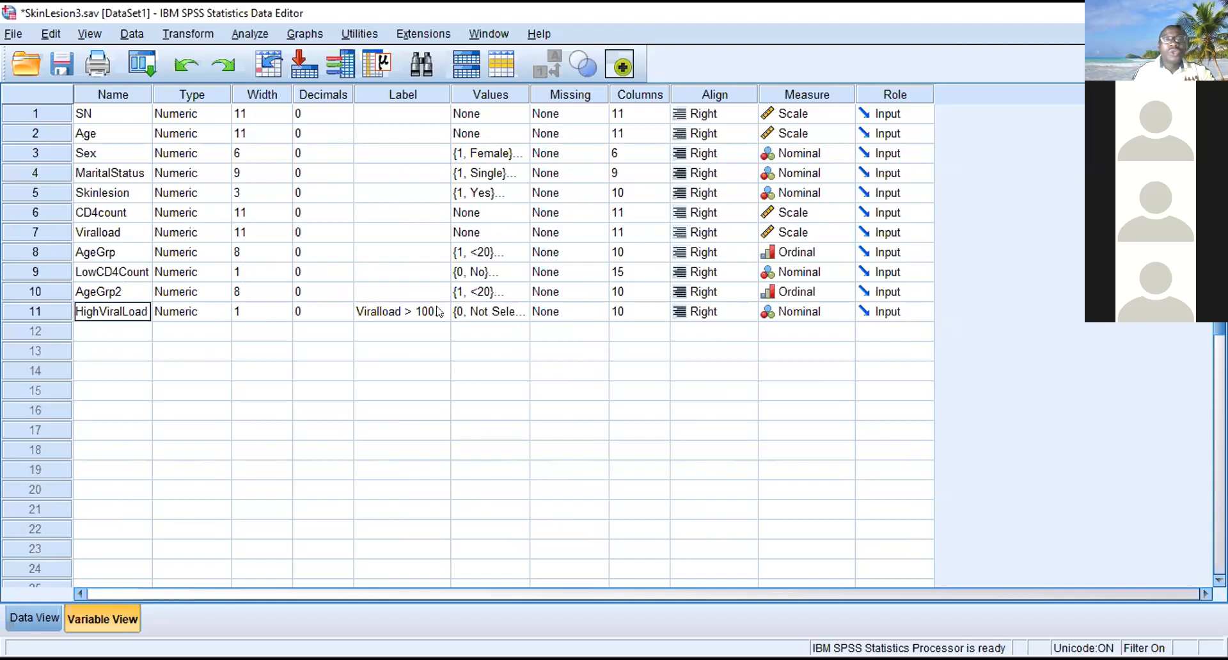
- Clear the descriptive label of the HighViralLoad variable
left_click(425, 329)
left_click(412, 313)
left_click(413, 312)
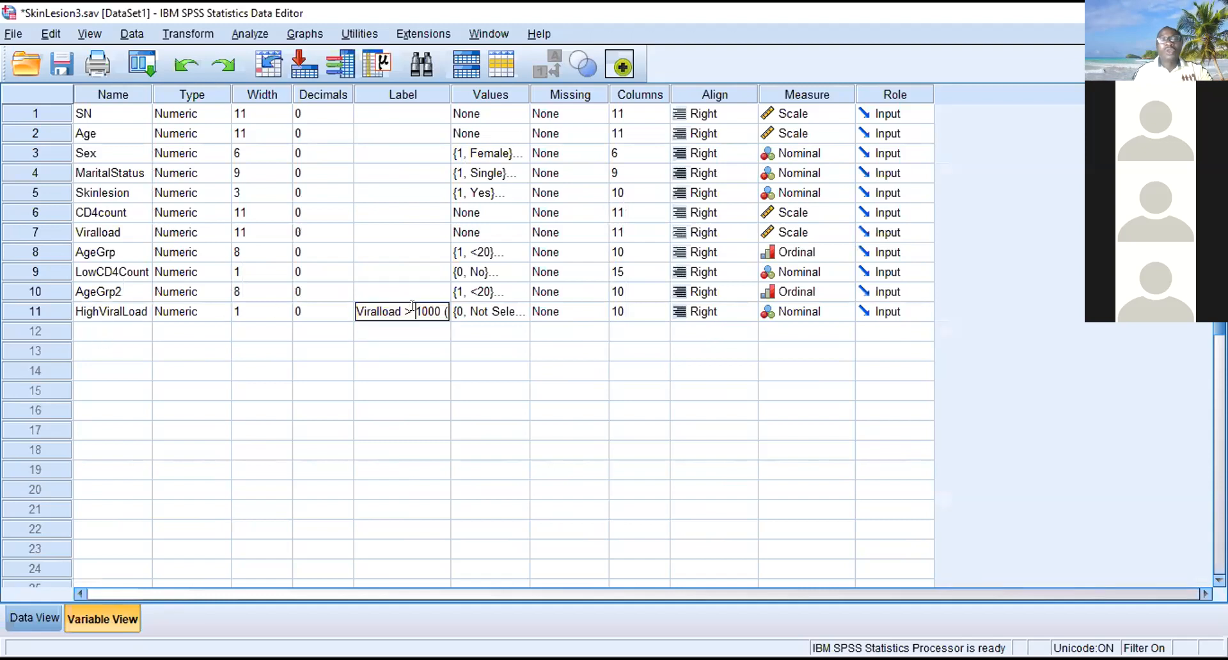
double_click(414, 311)
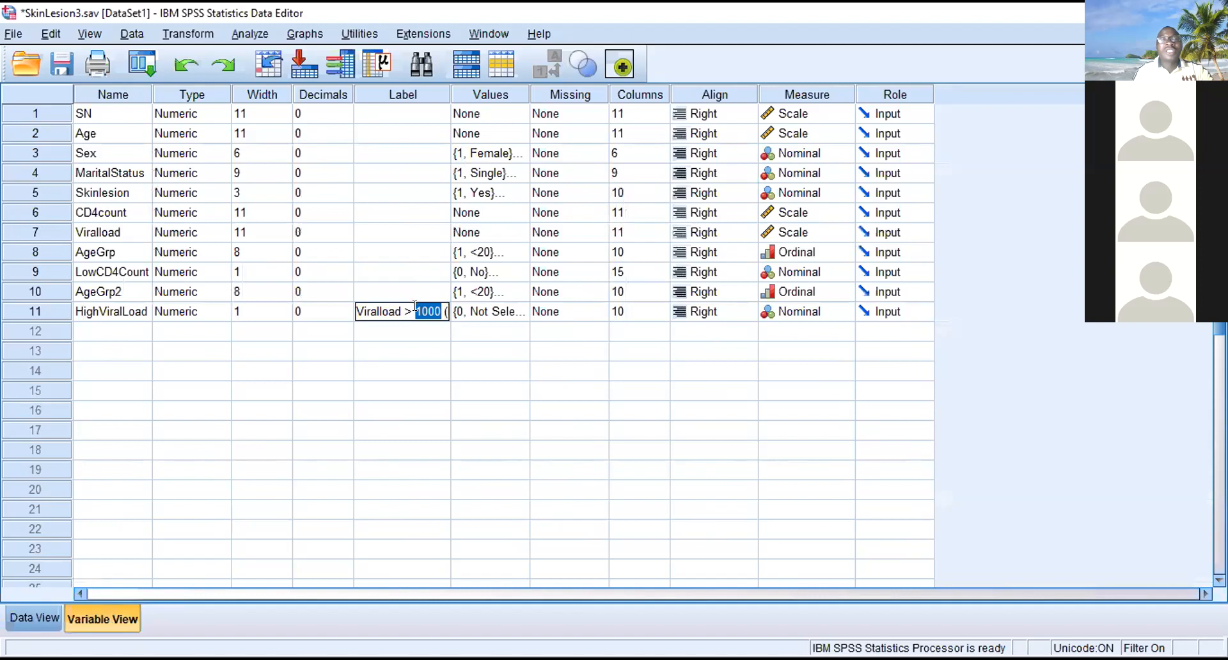
left_click(397, 311)
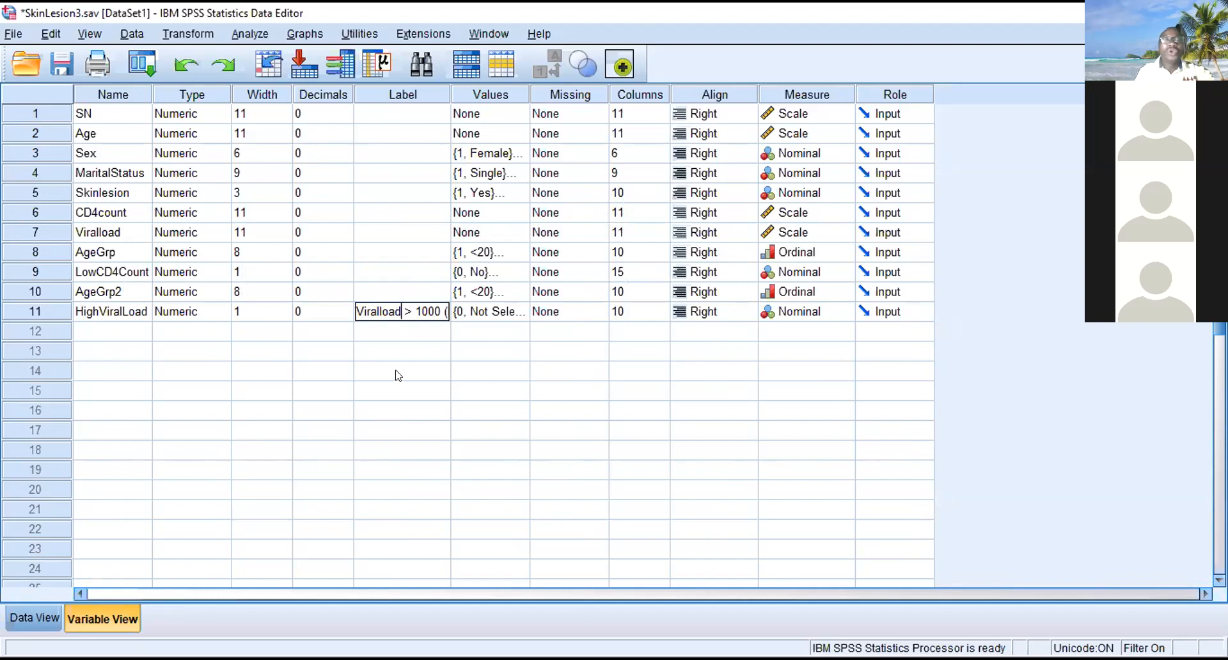
key("Return")
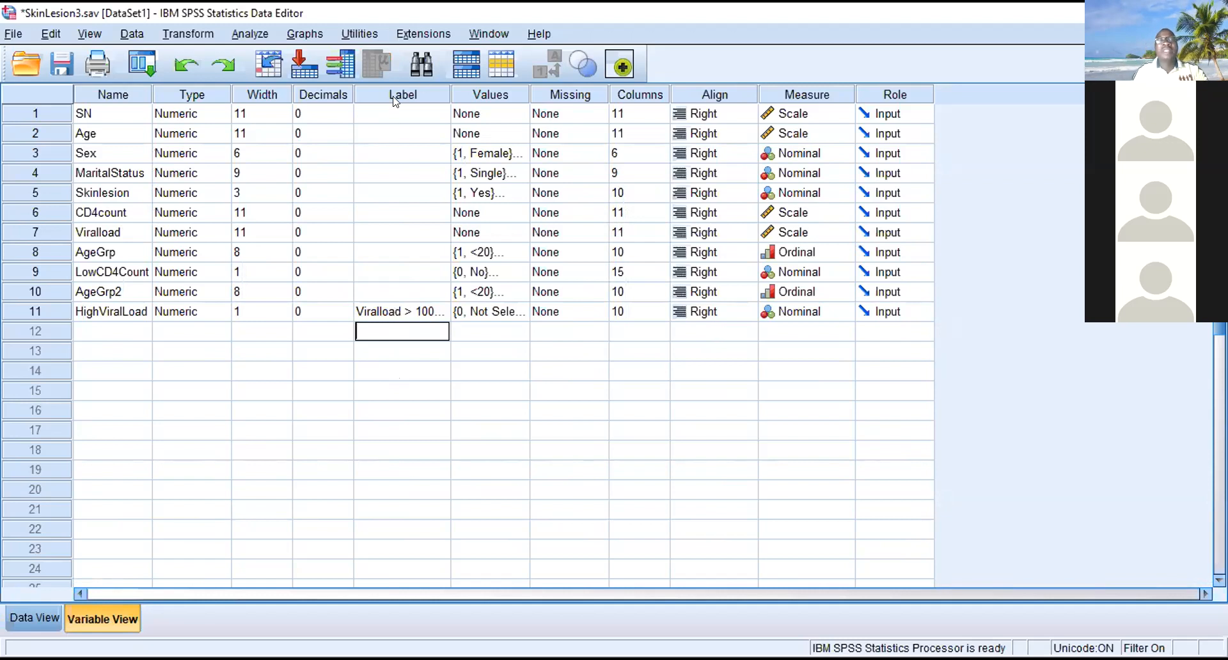
left_click(398, 316)
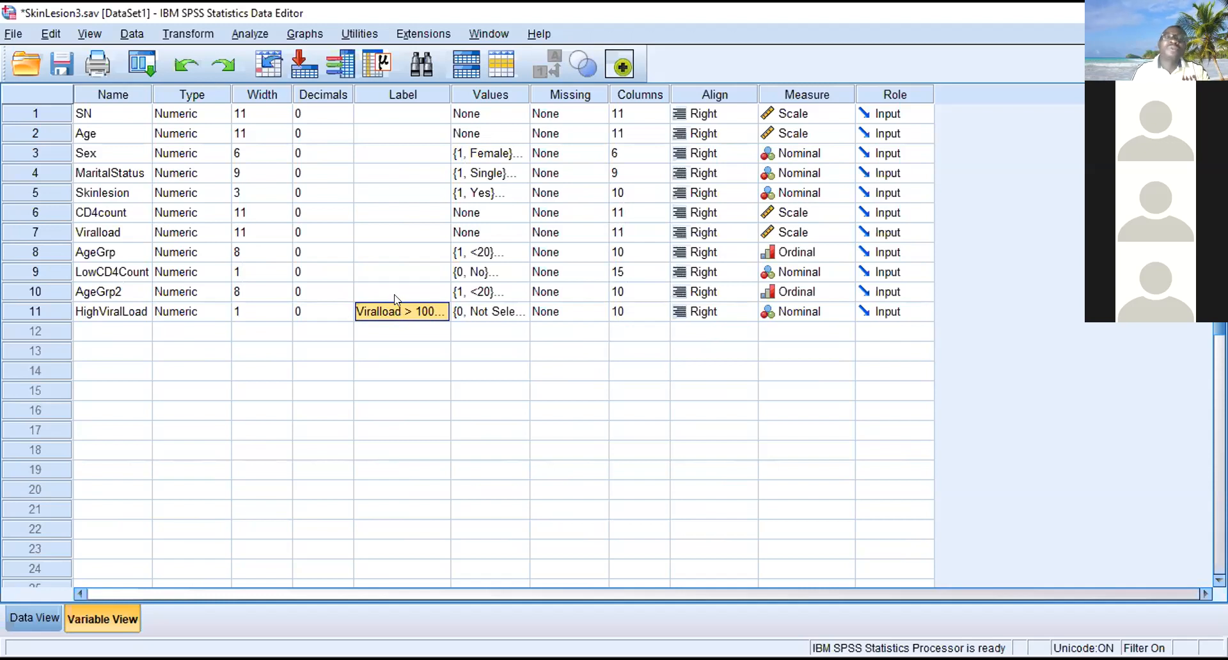
key("Delete")
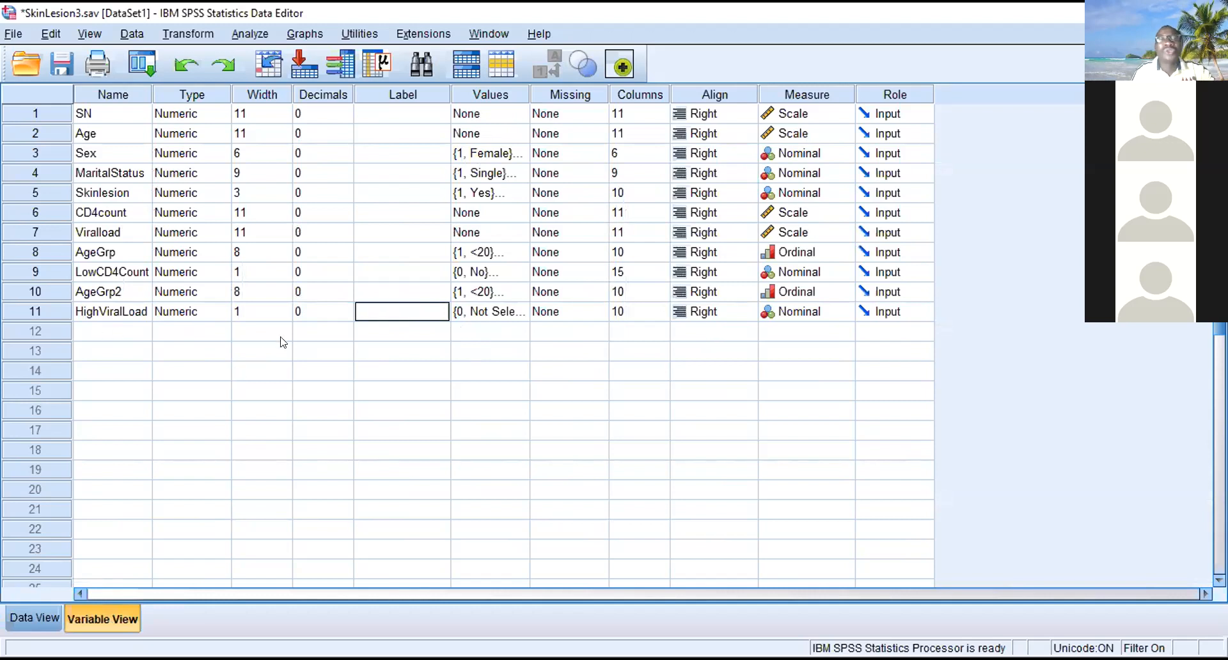
- Change the value label for code 1 of HighViralLoad to "Yes"
left_click(519, 311)
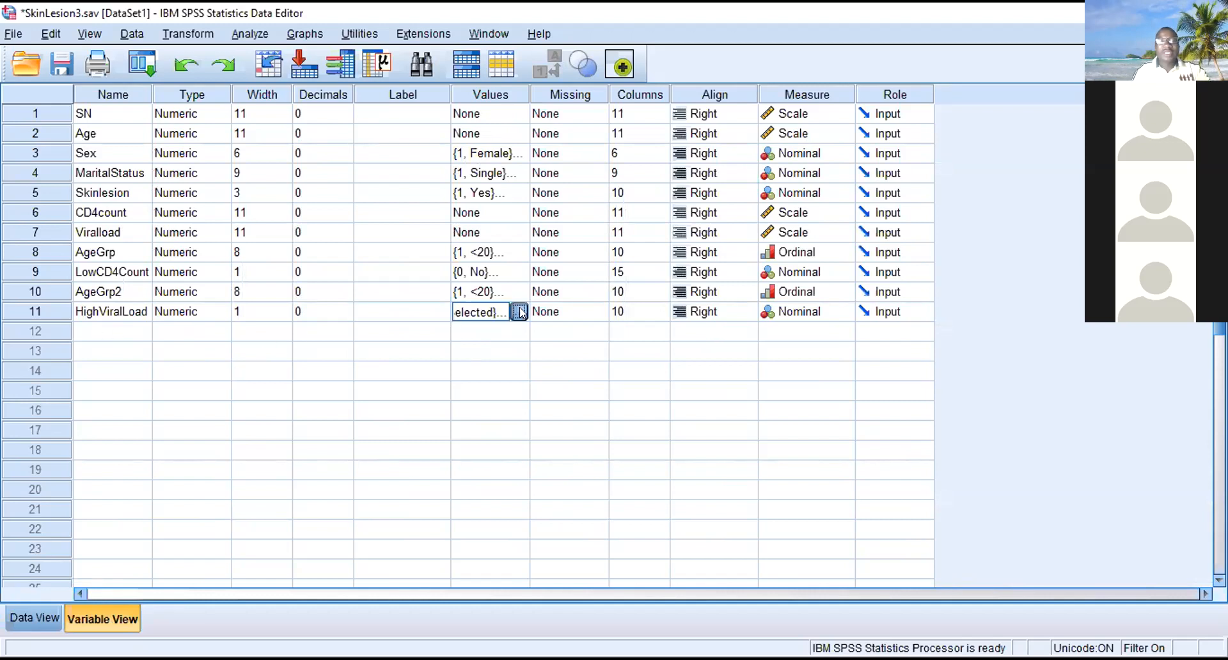
left_click(519, 311)
left_click(564, 315)
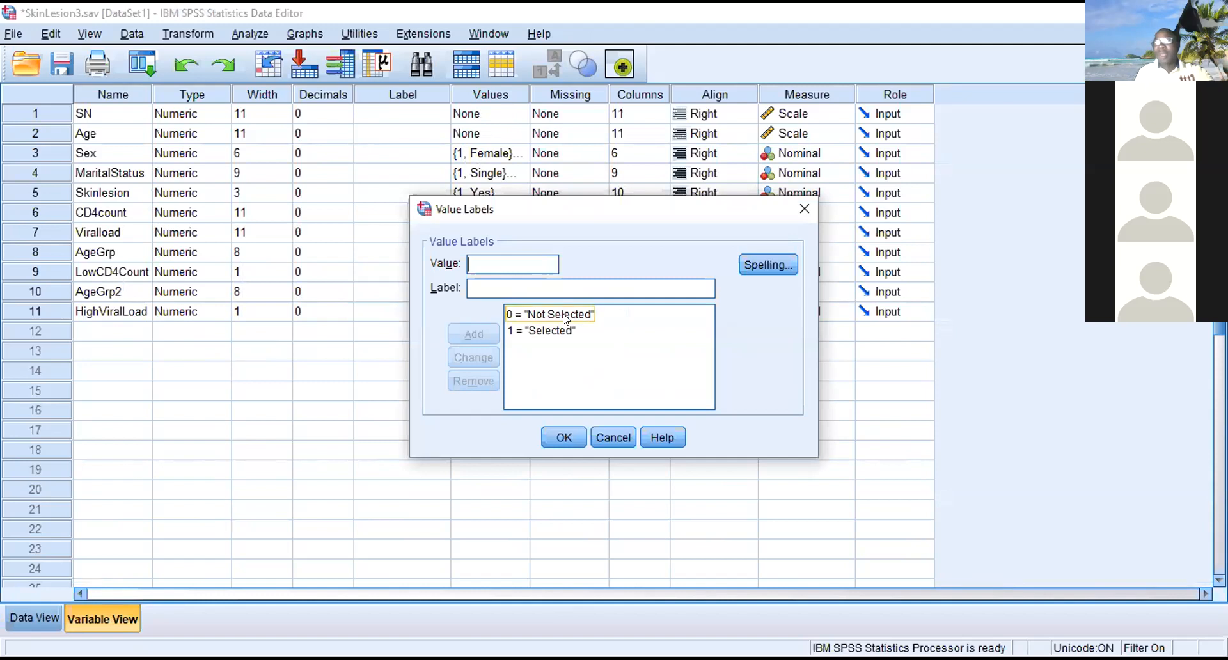
left_click(554, 331)
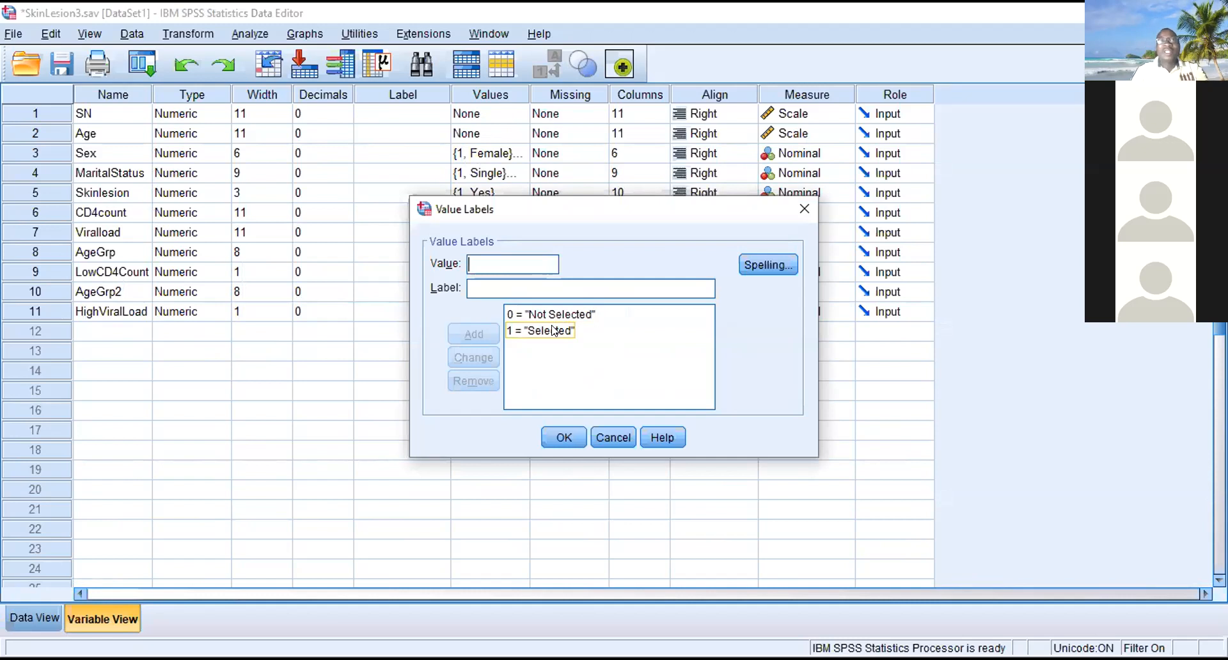
left_click(554, 330)
left_click_drag(515, 288, 467, 287)
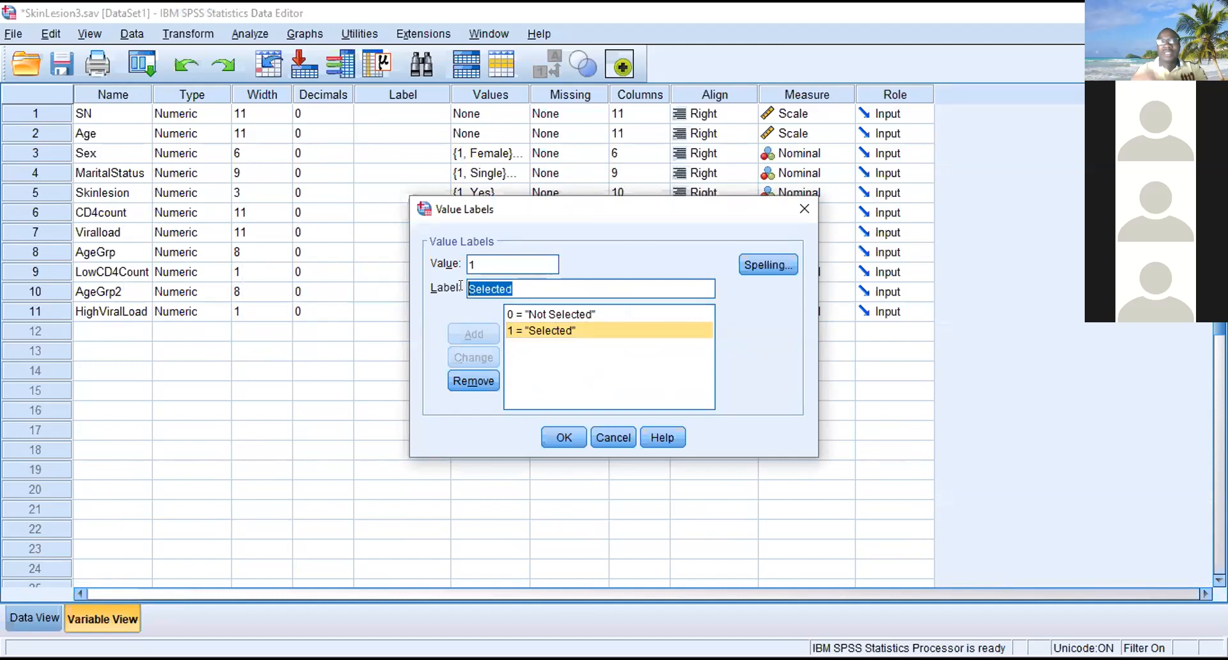
type("Yes")
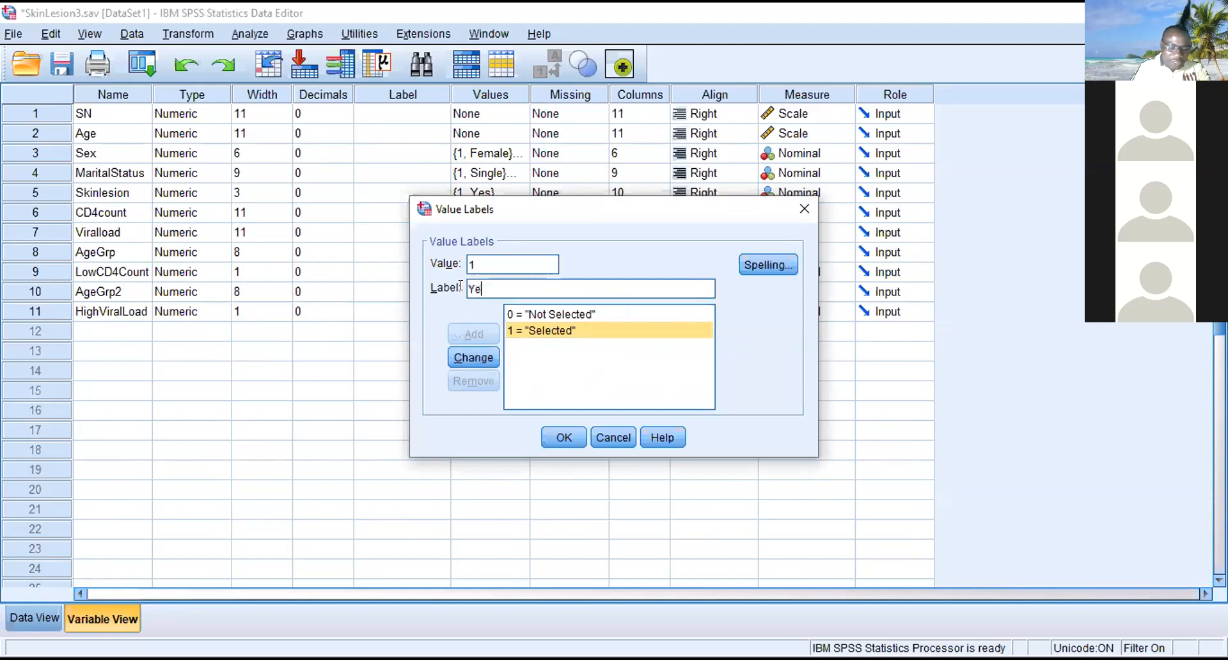
left_click(469, 357)
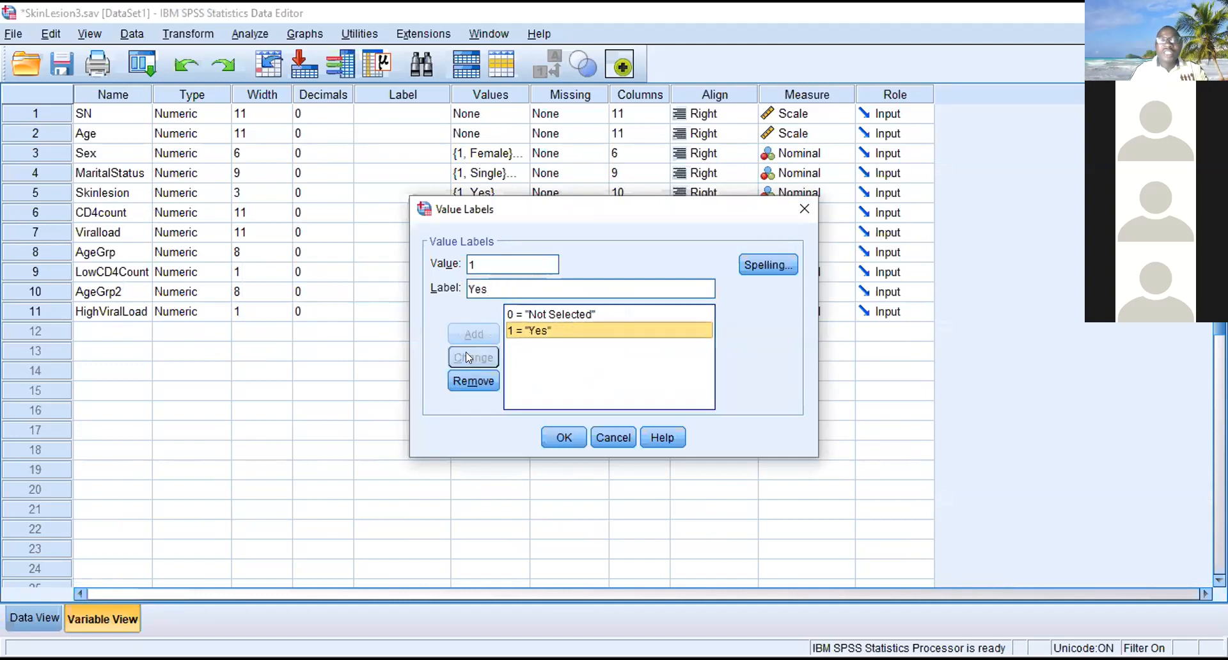
- Change the value label for code 0 of HighViralLoad to "No" and apply the value labels
left_click(543, 315)
left_click(541, 282)
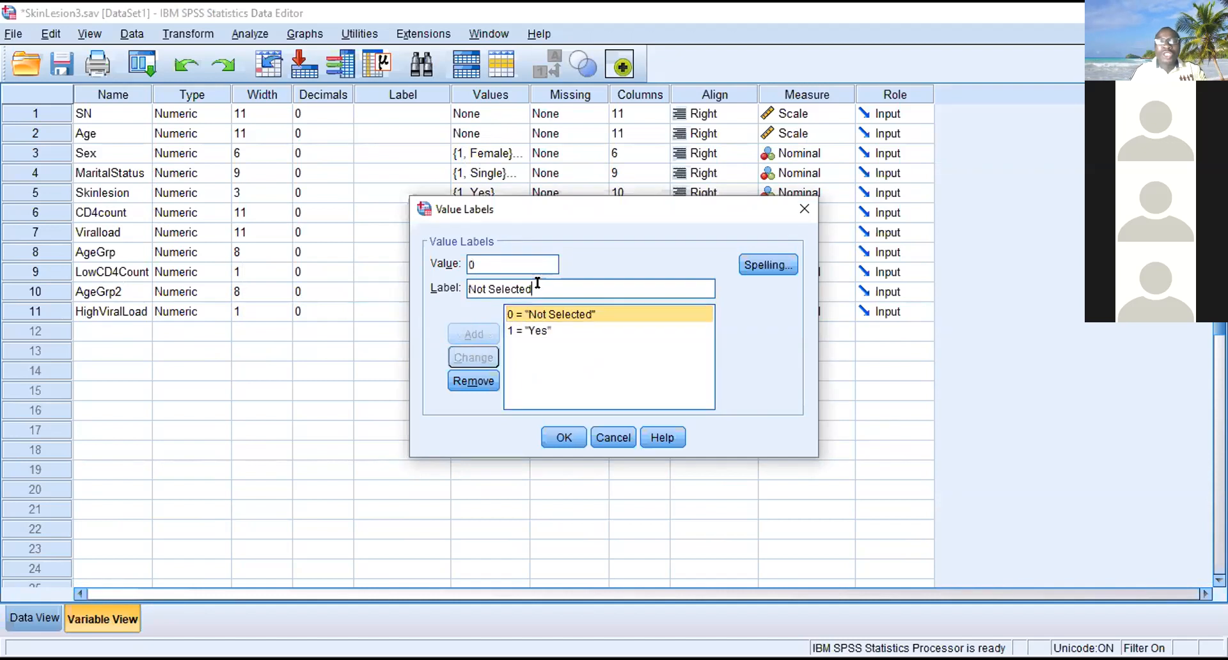
key("BackSpace")
key("BackSpace")
key("BackSpace")
key("BackSpace")
key("BackSpace")
key("BackSpace")
key("BackSpace")
key("BackSpace")
key("BackSpace")
key("BackSpace")
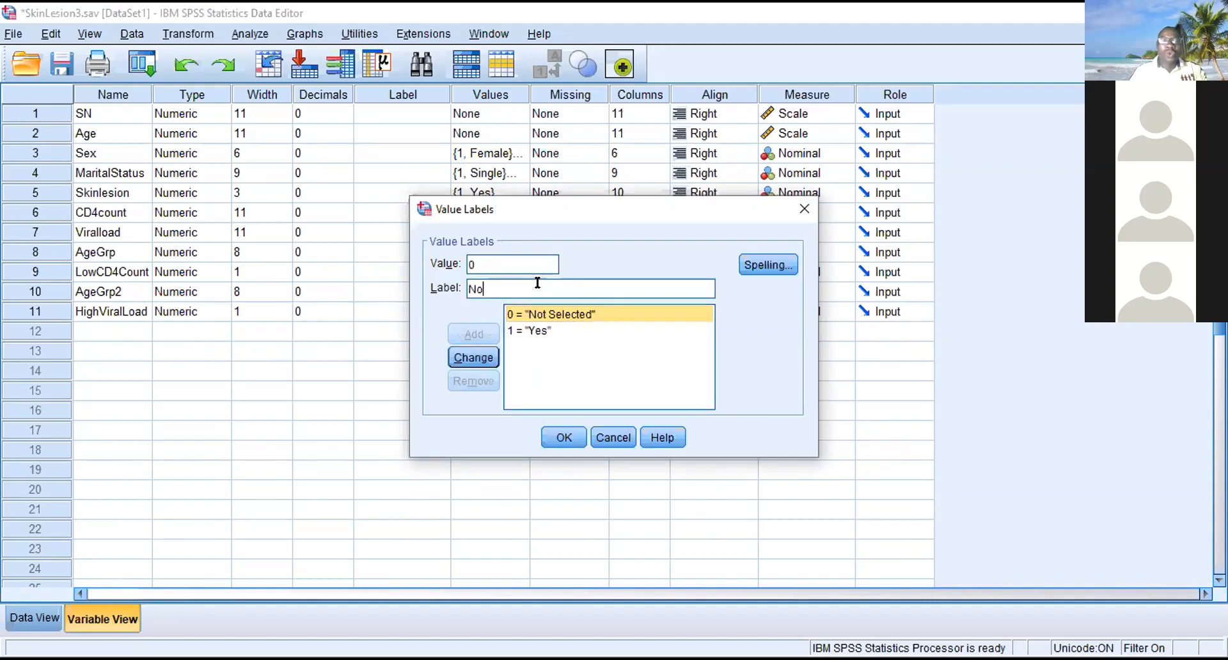
left_click(479, 355)
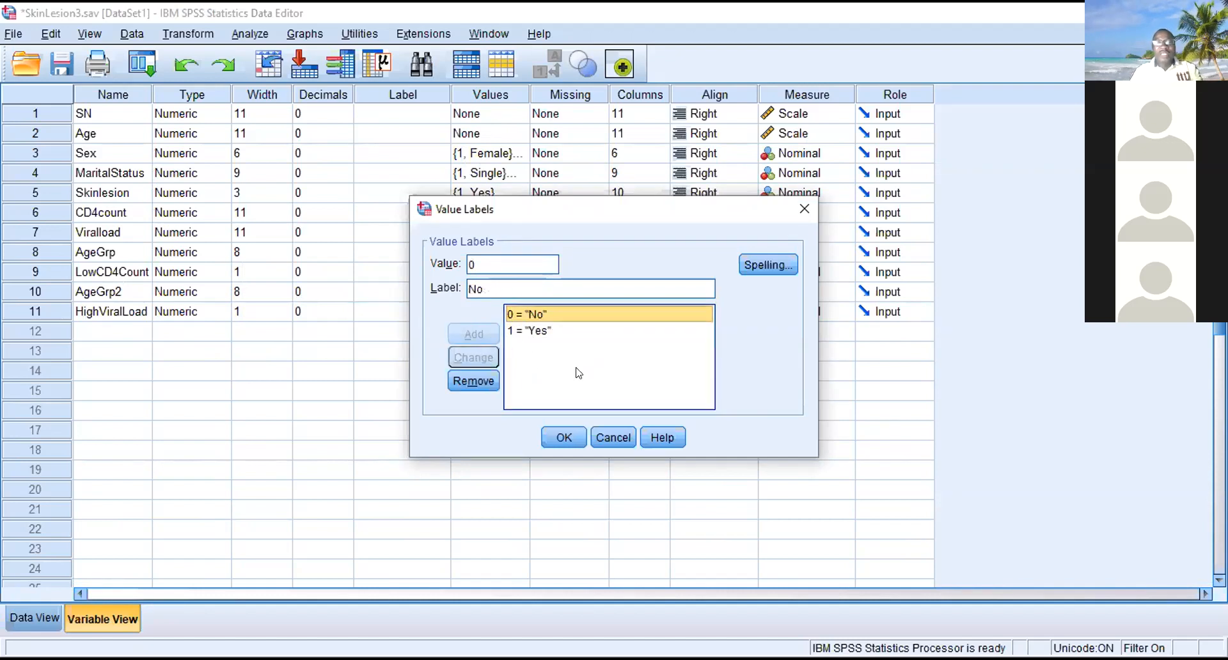
left_click(564, 427)
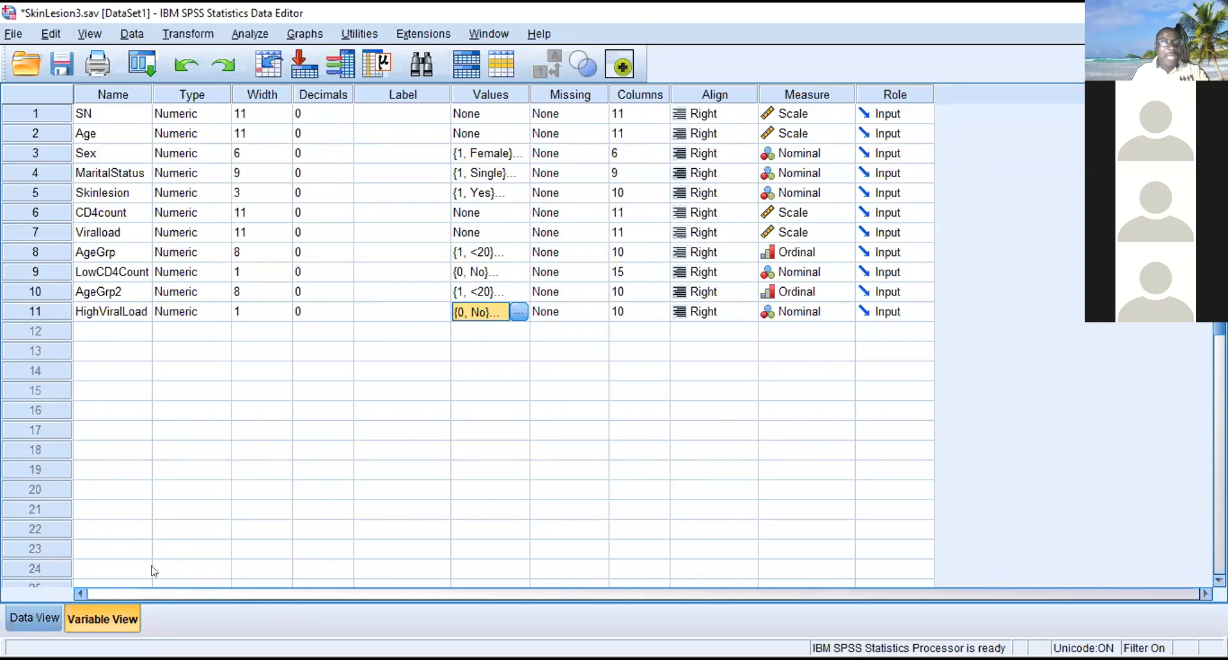
- Return to the data and remove the case filter by setting Select Cases to all cases
left_click(34, 617)
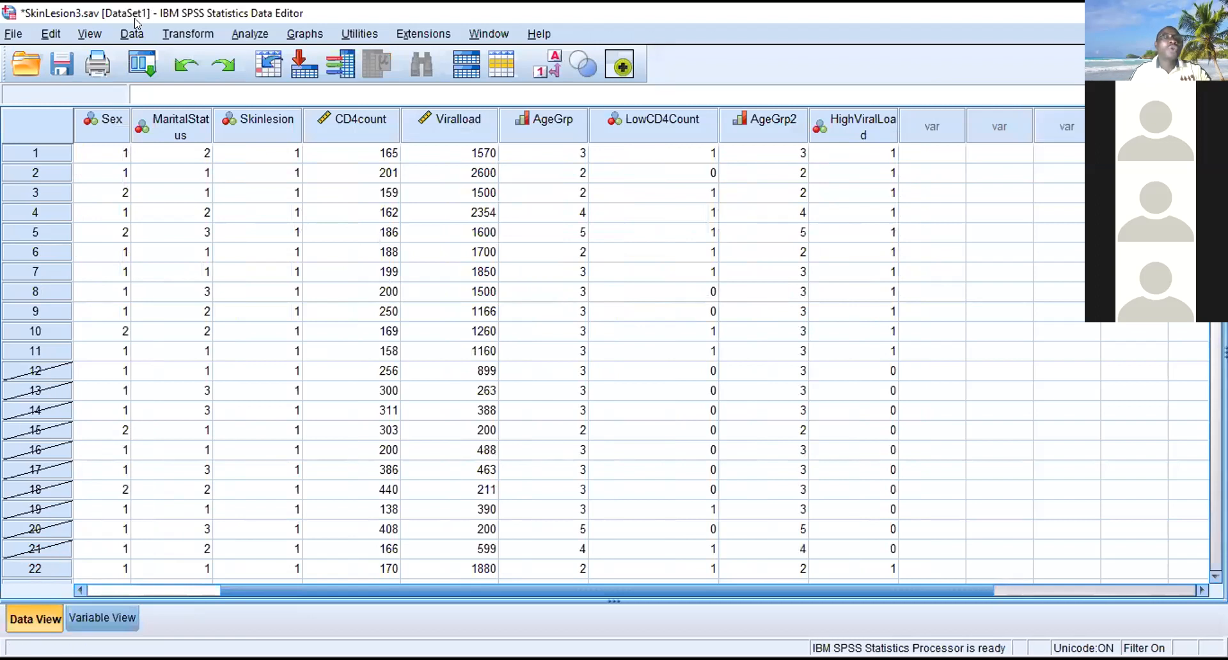
left_click(128, 36)
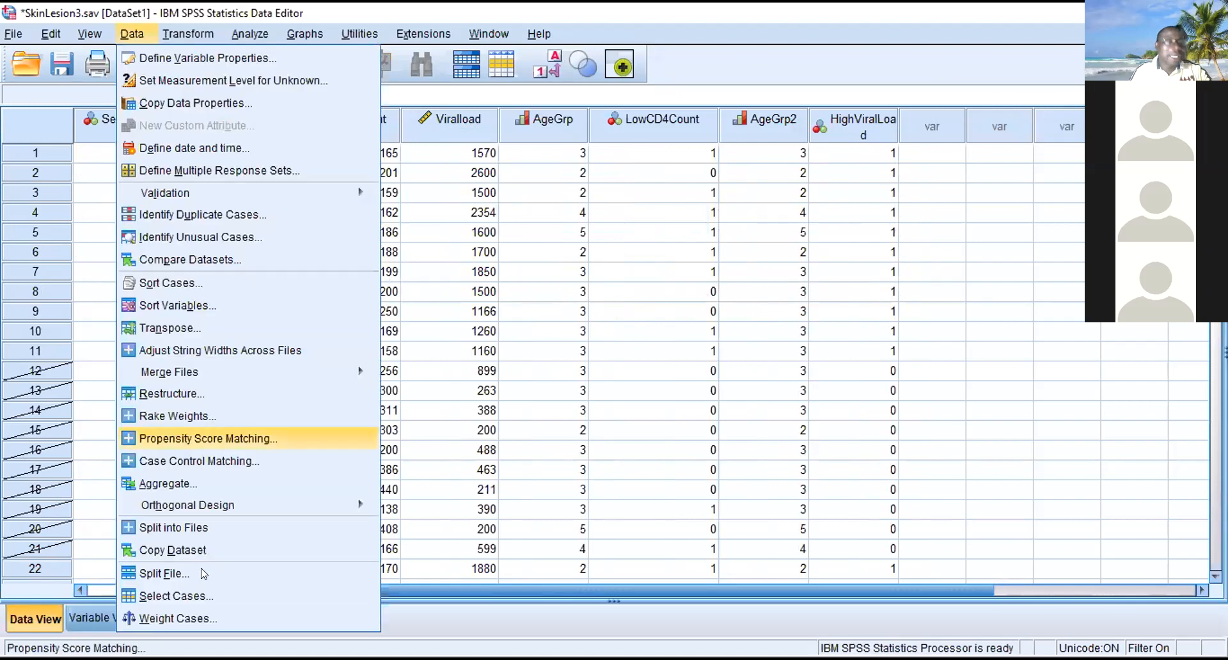
left_click(165, 597)
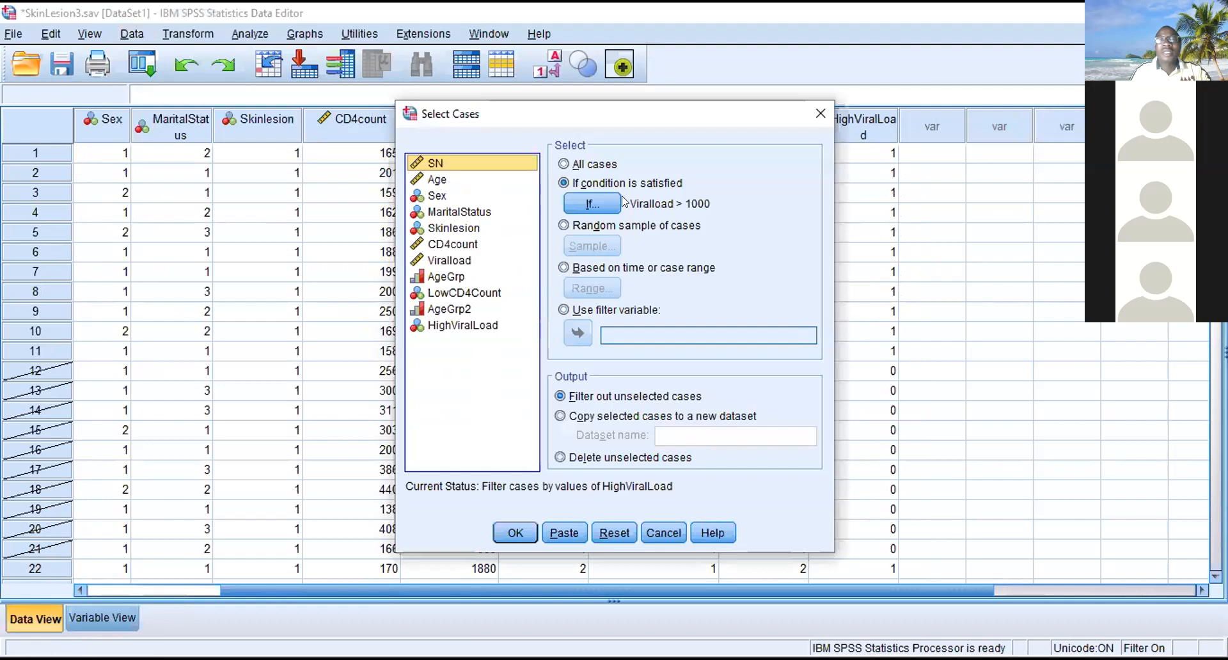
left_click(596, 166)
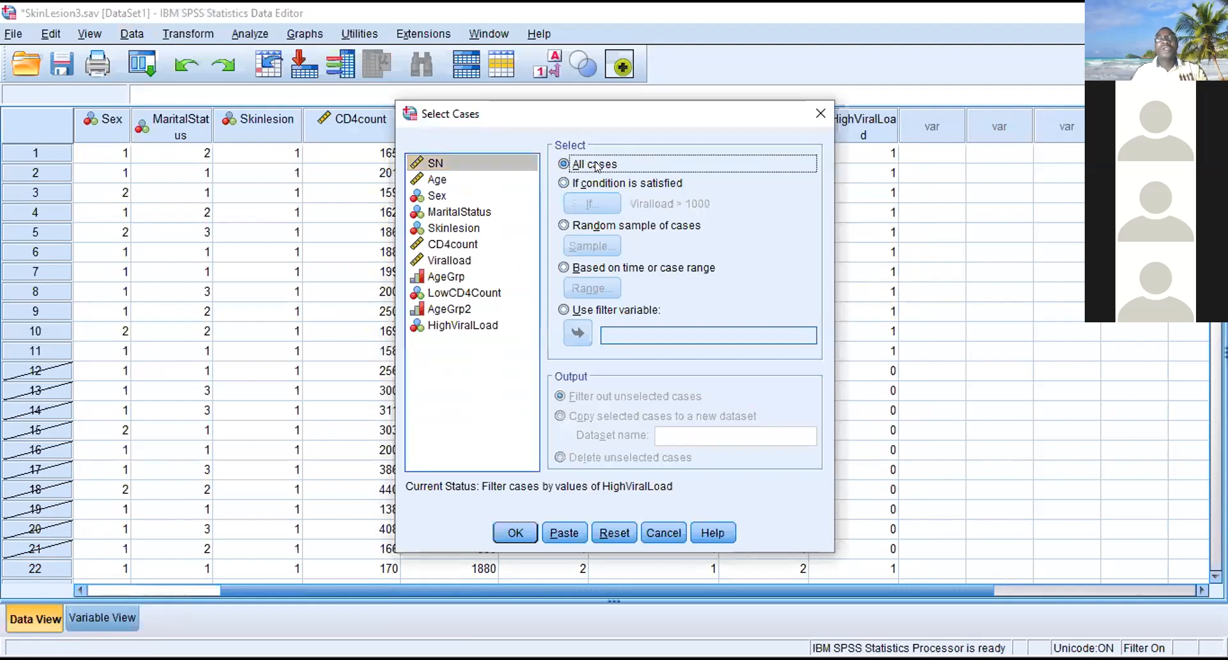
left_click(511, 531)
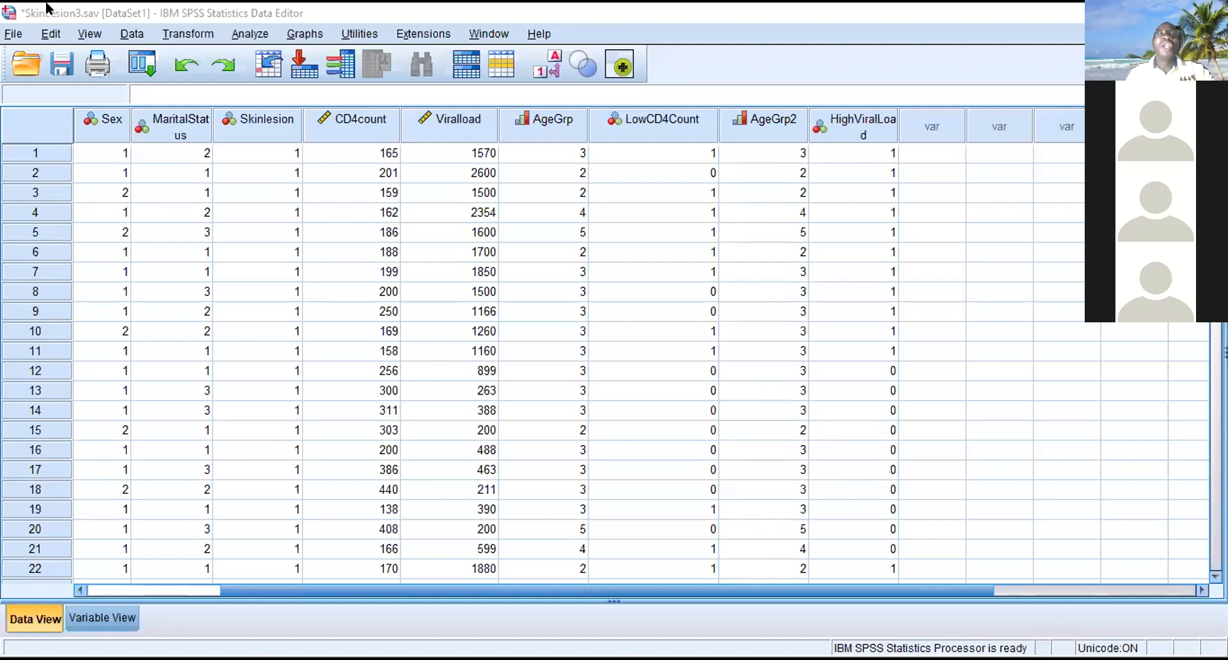
- Set up a Frequencies analysis with HighViralLoad as the only variable in place of Skinlesion
left_click(263, 29)
mouse_move(422, 63)
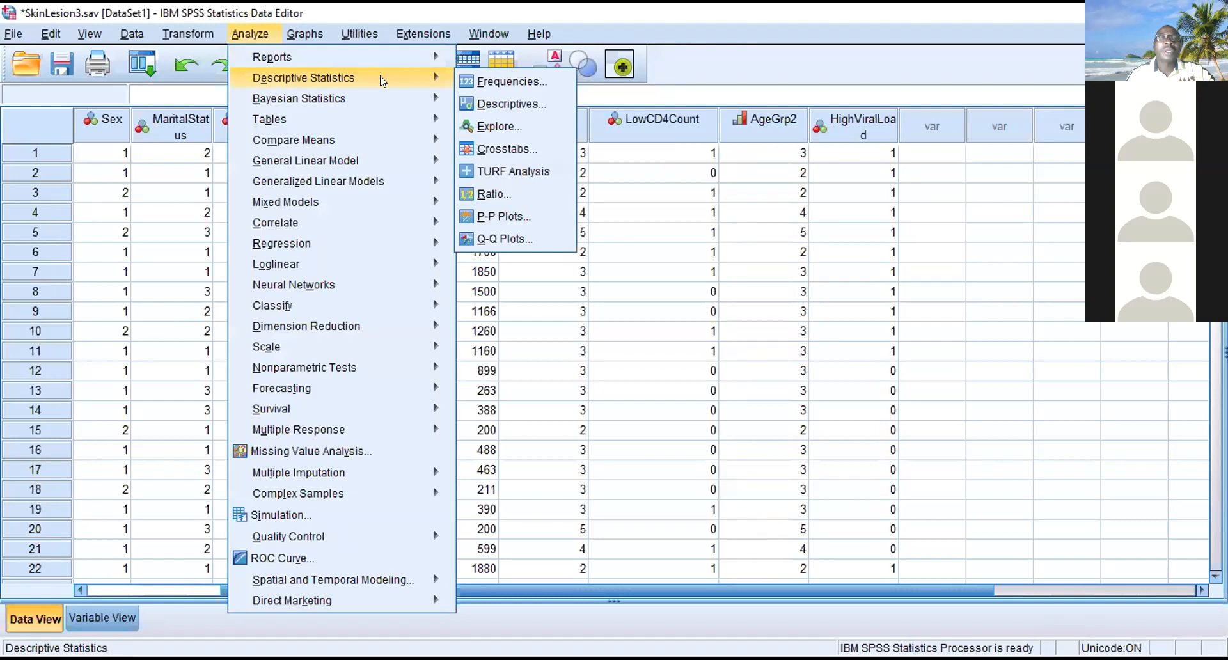
left_click(498, 82)
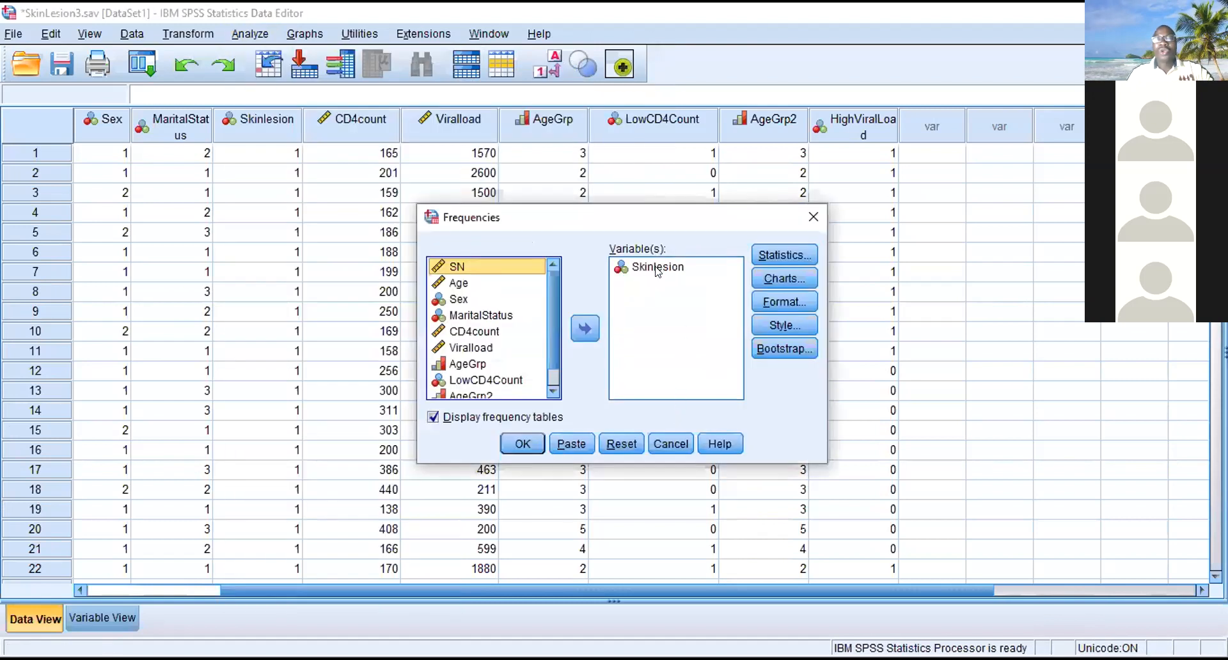
left_click(657, 269)
left_click(585, 328)
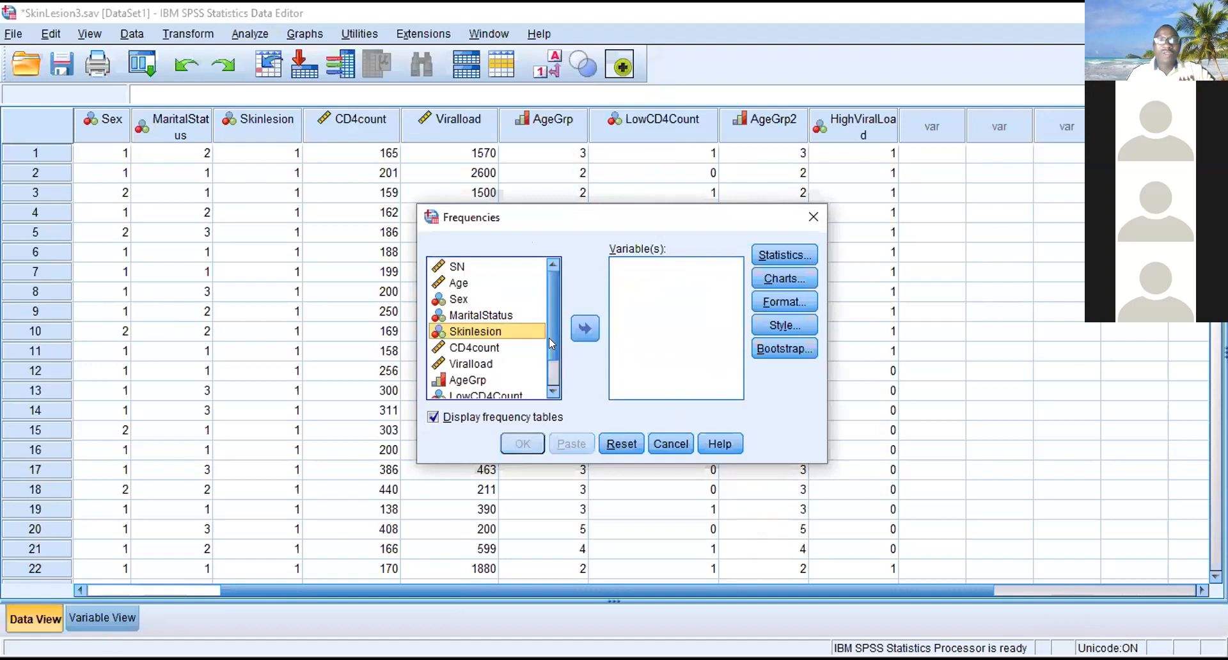
scroll(551, 359, "down", 1)
left_click(485, 390)
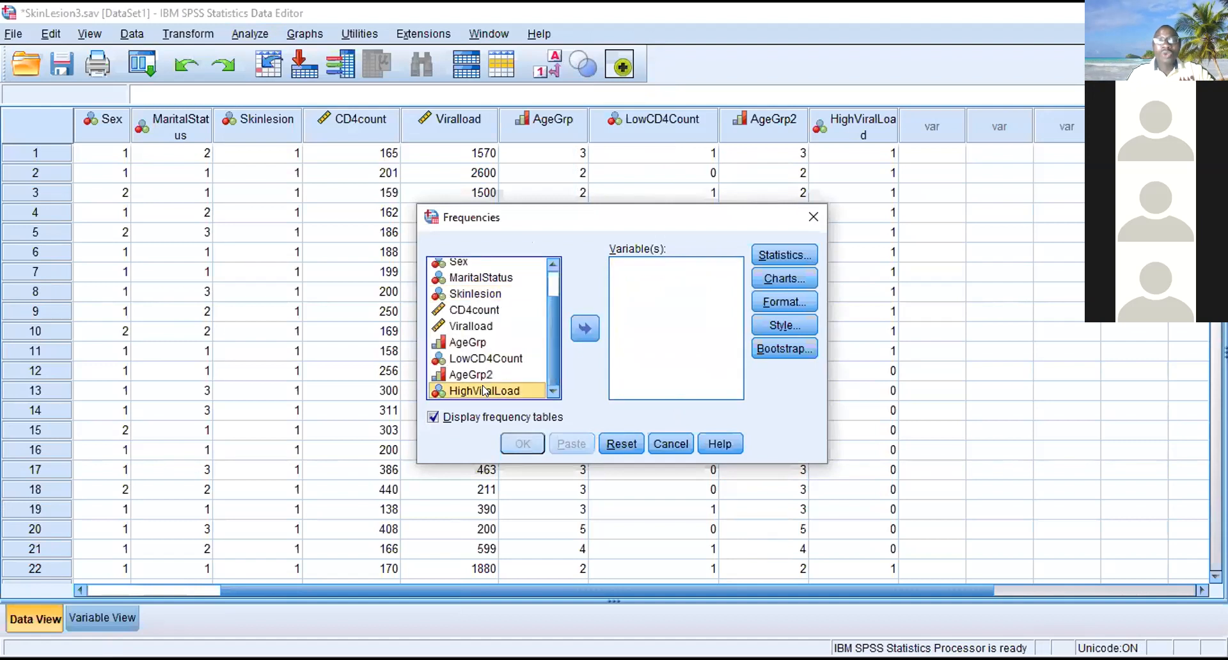
left_click(585, 328)
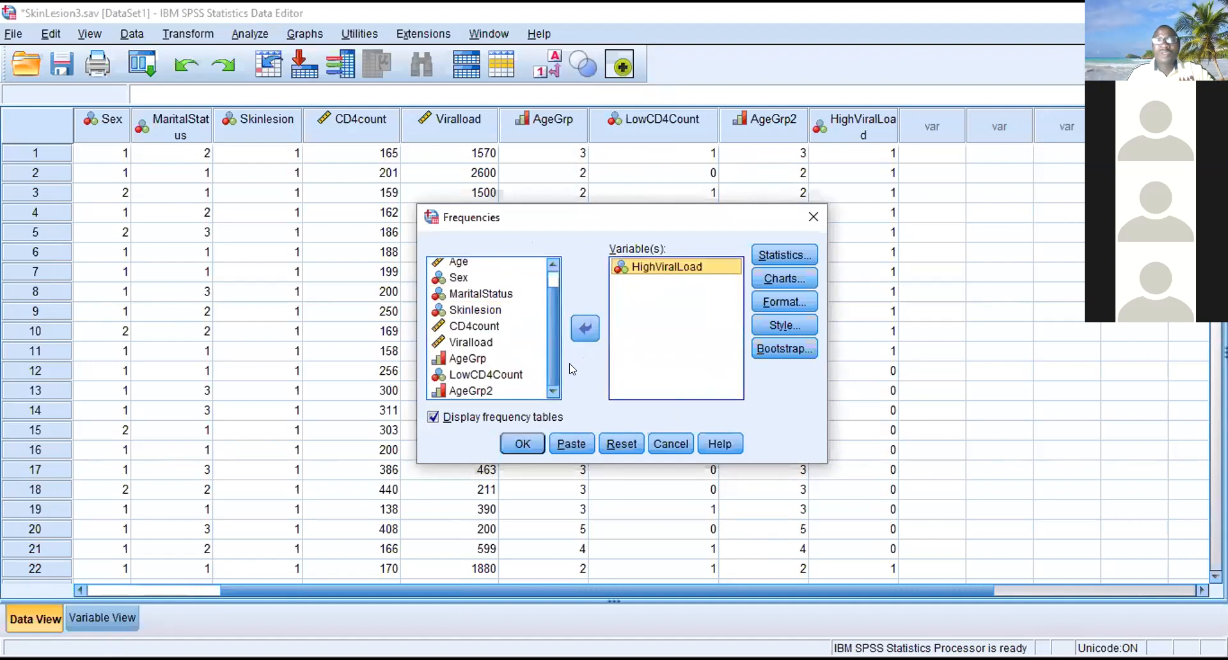
- Turn off the mean, median, mode, quartiles, standard deviation, minimum and maximum statistics, and run the HighViralLoad frequencies
left_click(786, 256)
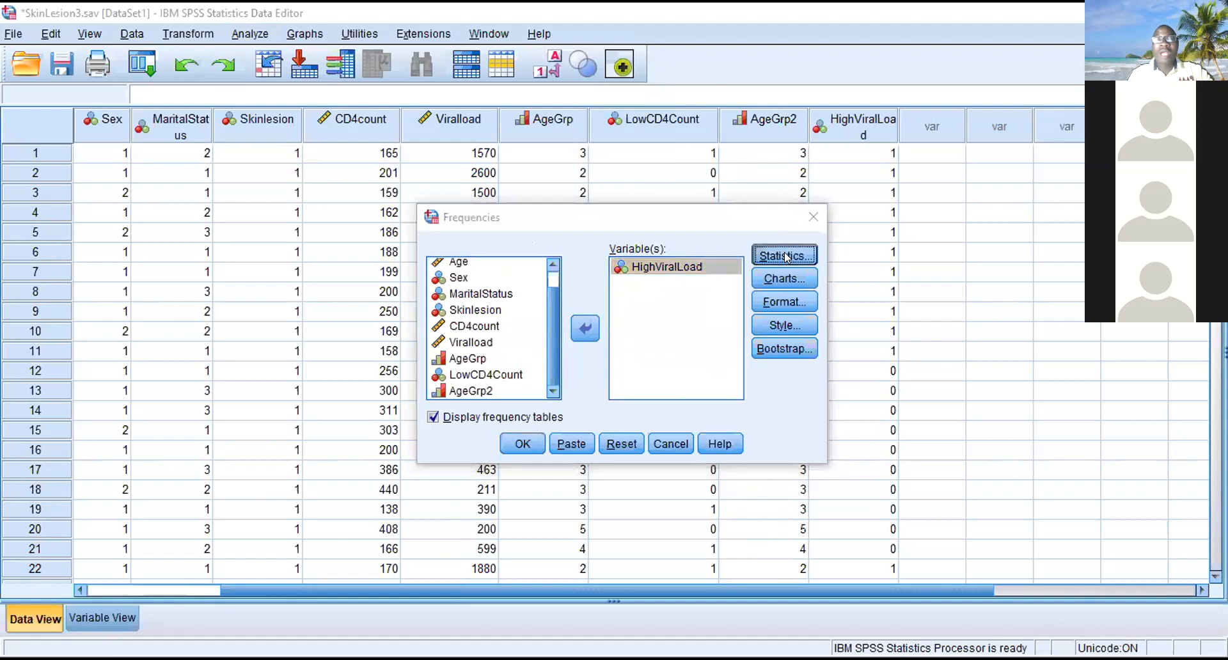
left_click(695, 220)
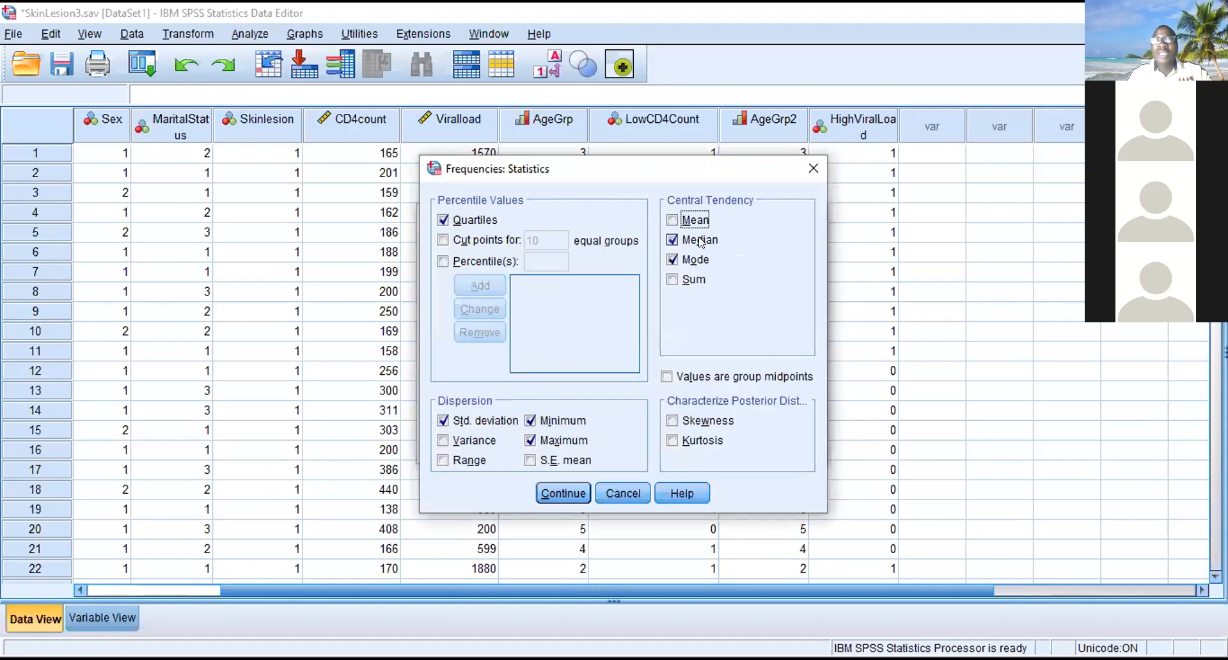
left_click(698, 240)
left_click(696, 260)
left_click(506, 217)
left_click(444, 420)
left_click(534, 420)
left_click(532, 438)
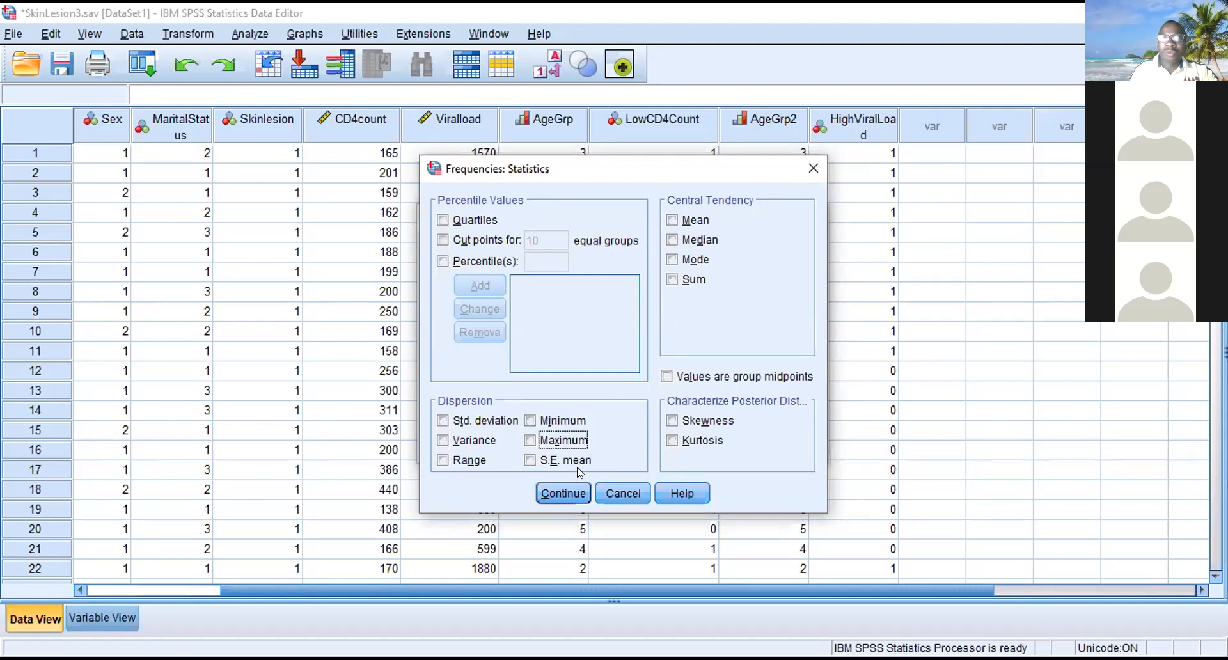
left_click(557, 491)
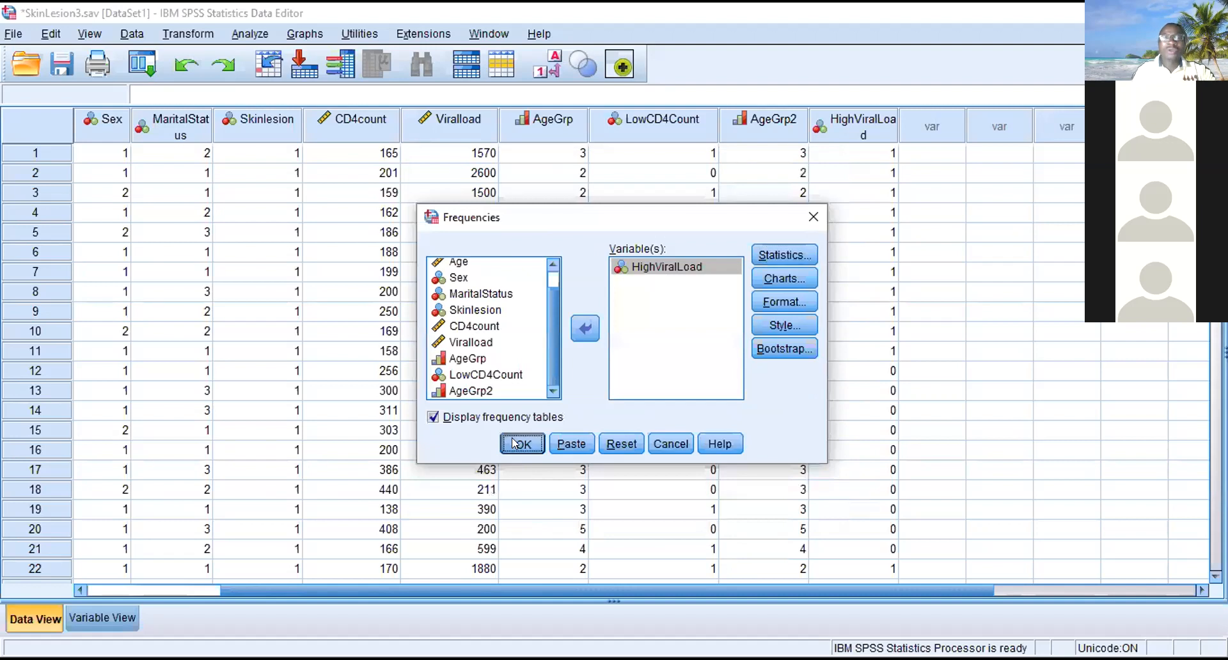
left_click(513, 441)
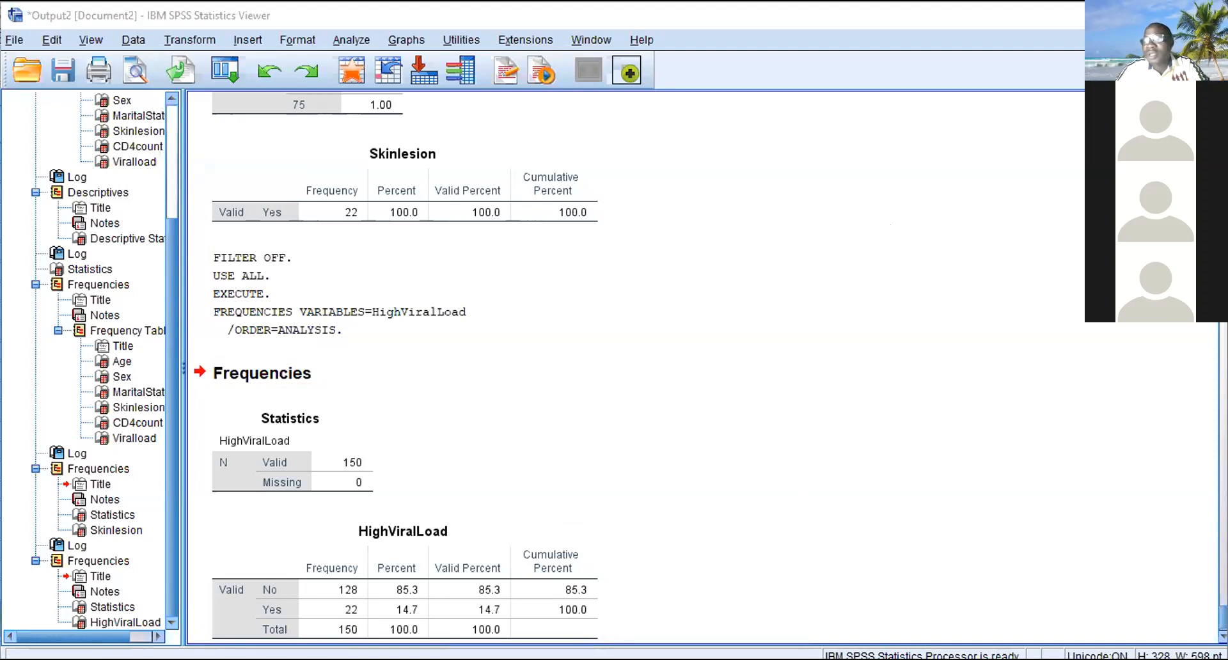
- Reapply the Select Cases condition Viralload > 1000, filtering out the unselected cases
scroll(521, 549, "up", 4)
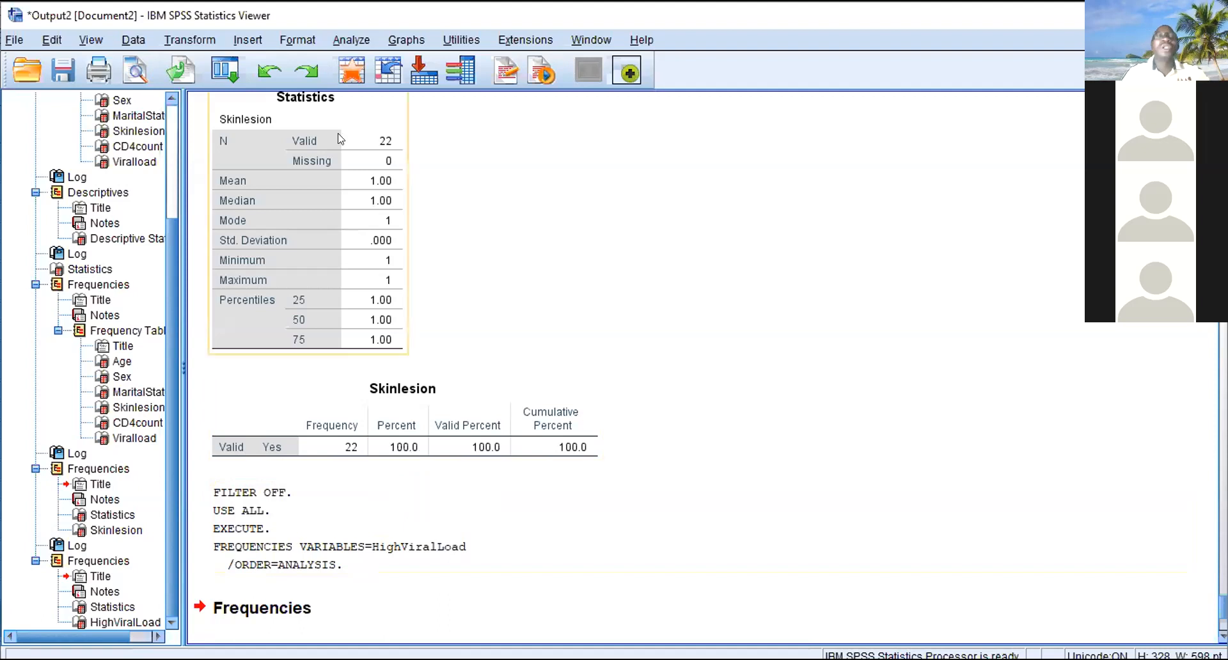
left_click(137, 39)
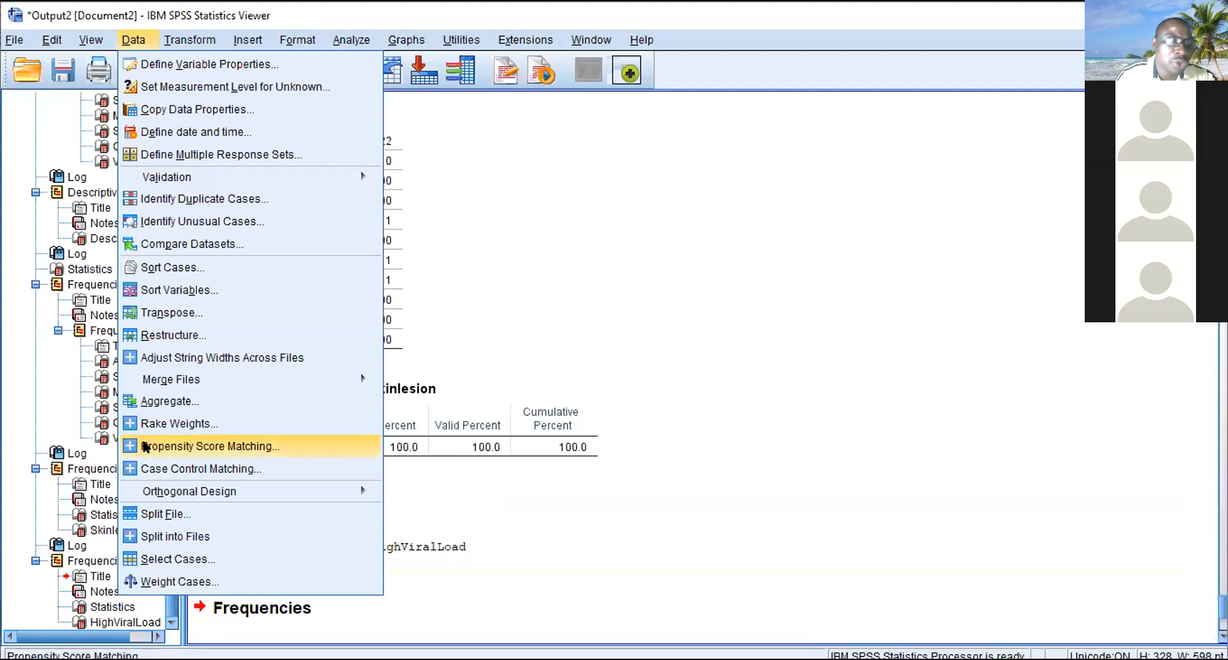
left_click(161, 558)
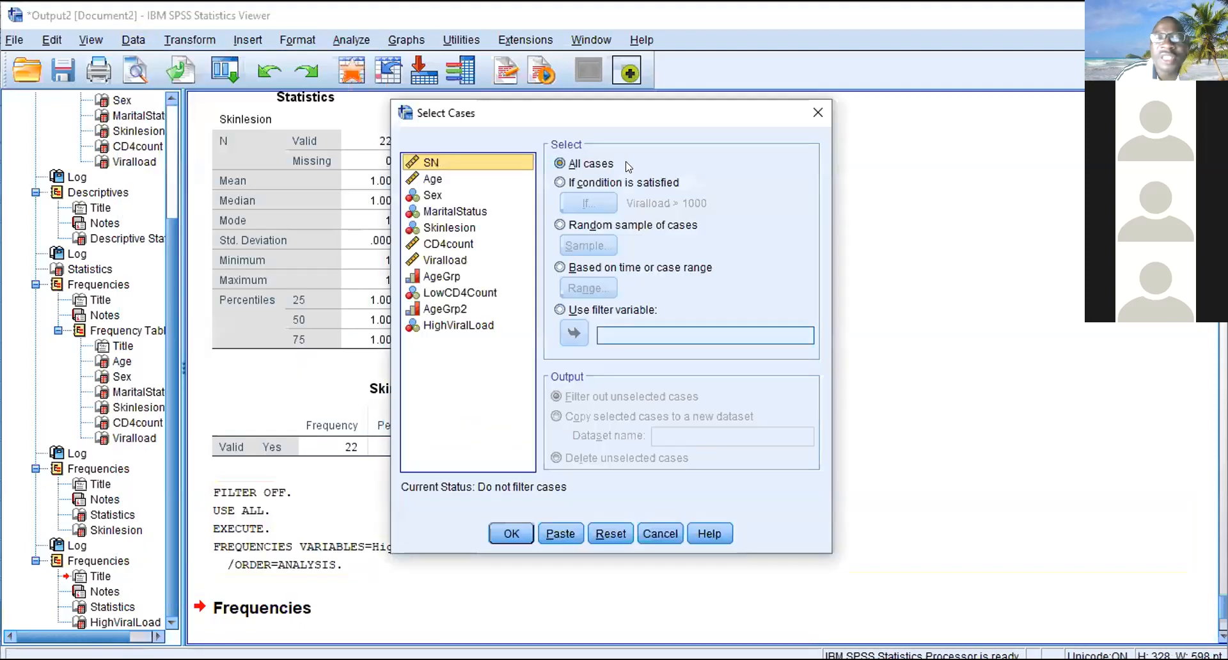
left_click(580, 189)
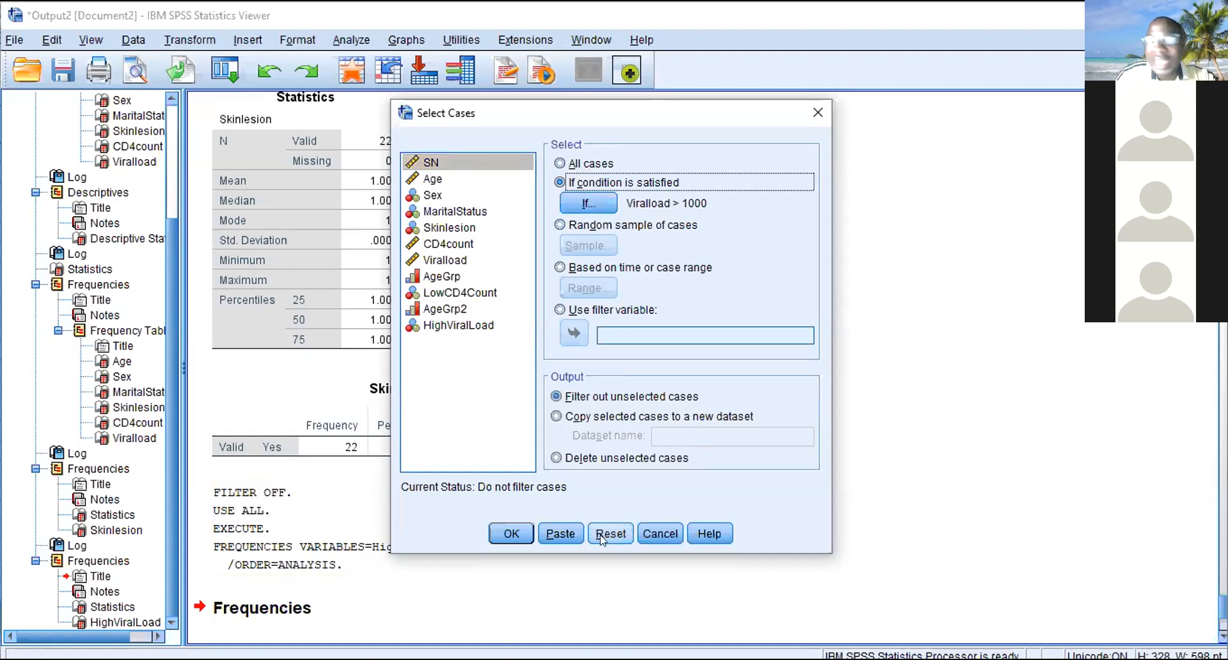
left_click(523, 532)
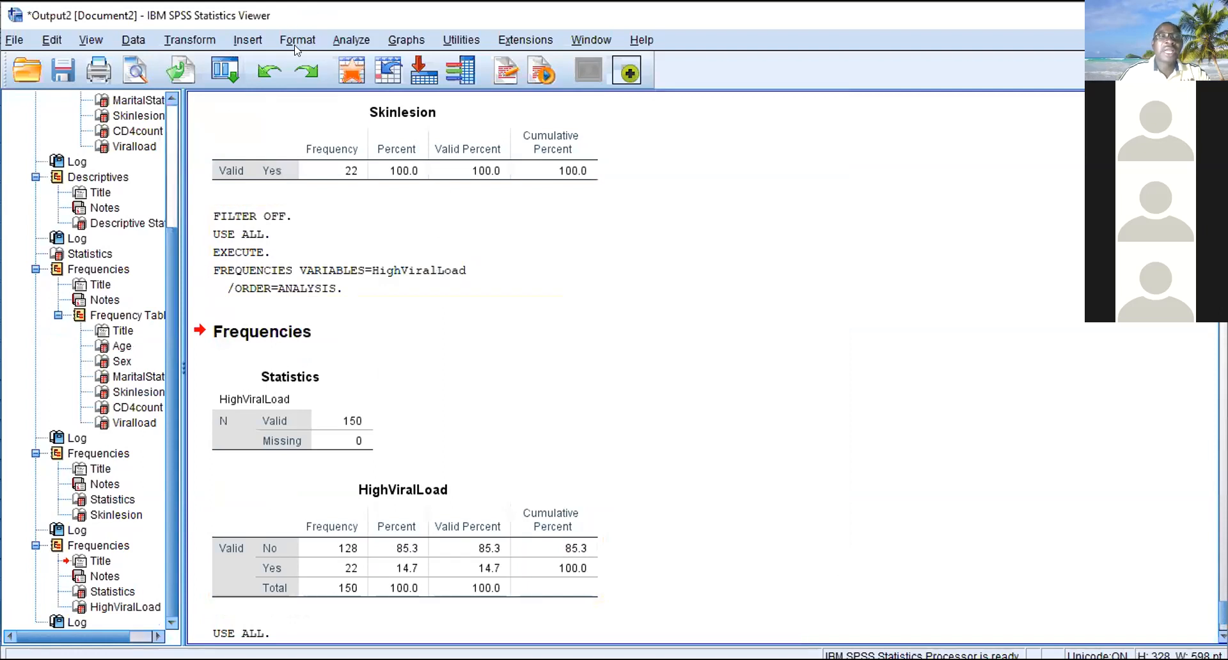
- Run Frequencies for Sex on the filtered cases, replacing HighViralLoad in the variable list
left_click(352, 39)
mouse_move(395, 84)
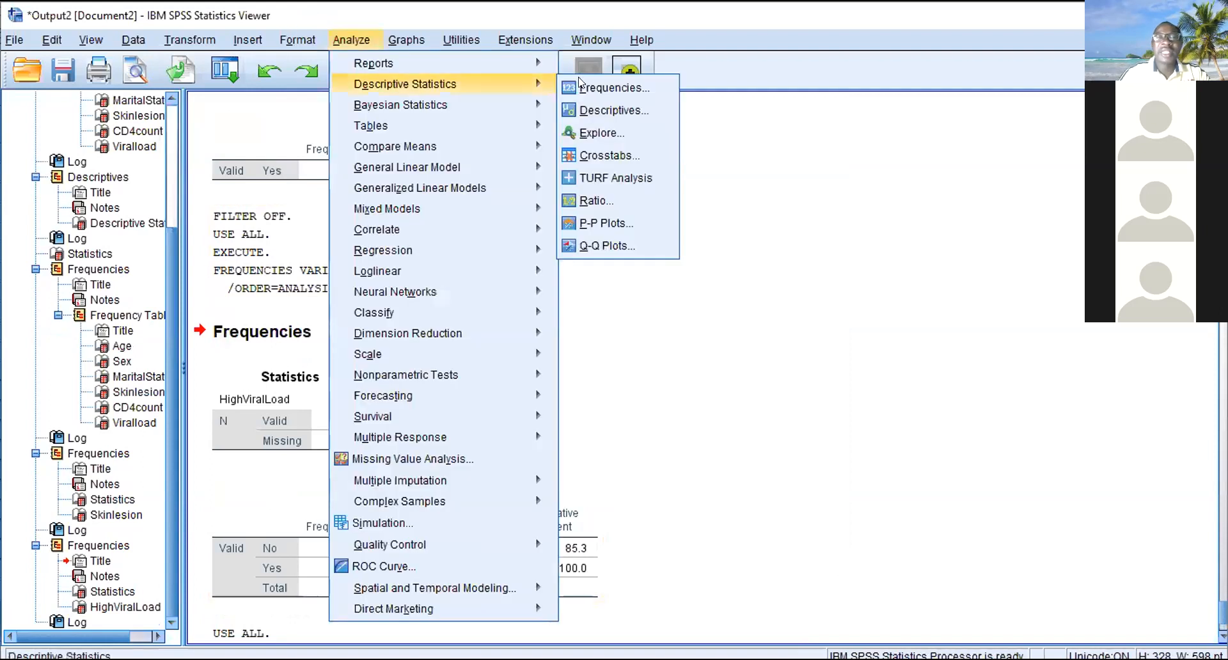
left_click(591, 77)
left_click(633, 263)
left_click(581, 327)
scroll(551, 346, "down", 1)
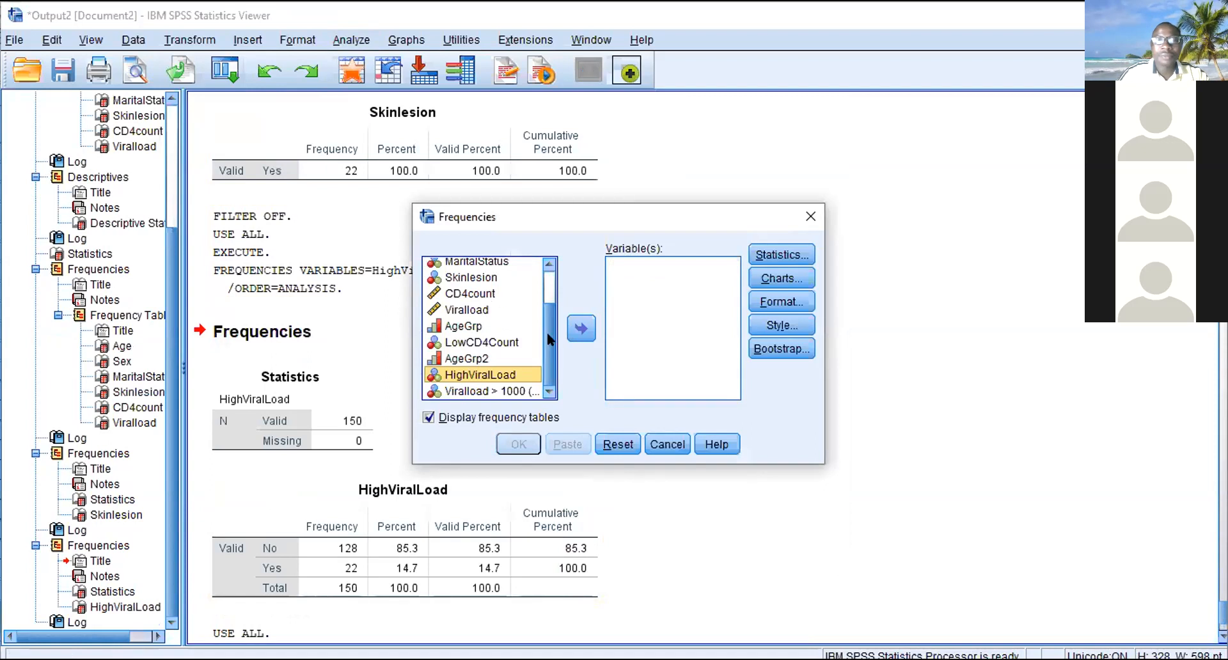
scroll(547, 320, "up", 3)
left_click(465, 298)
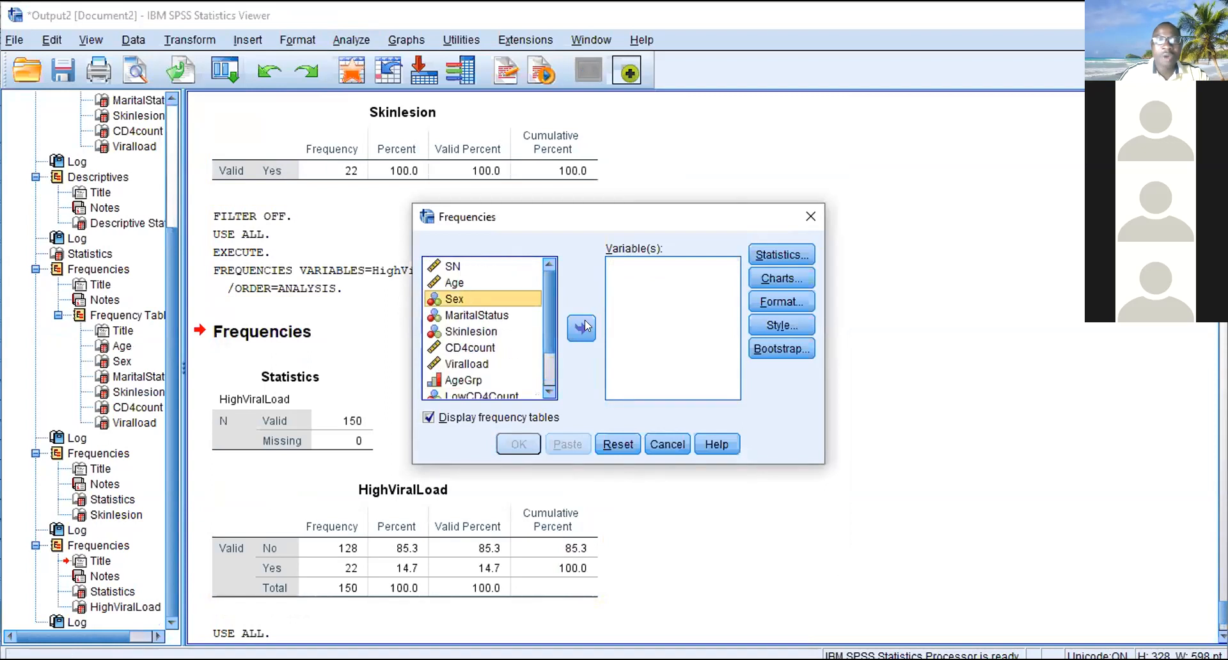
left_click(581, 328)
left_click(520, 443)
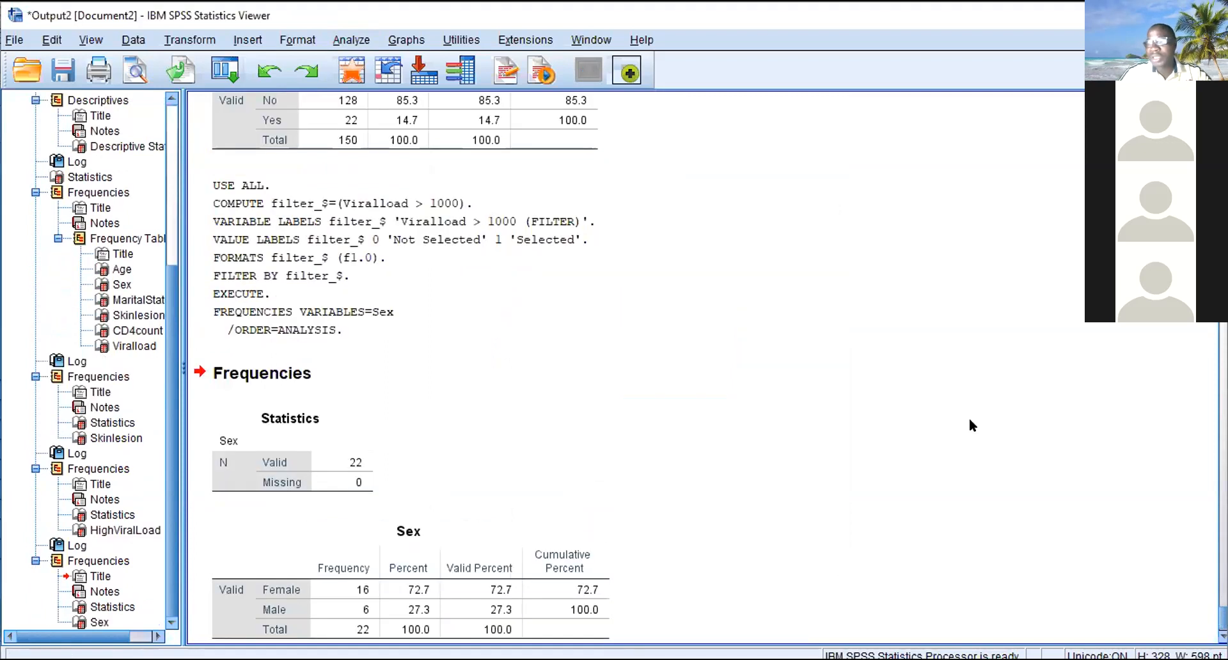
scroll(972, 426, "down", 1)
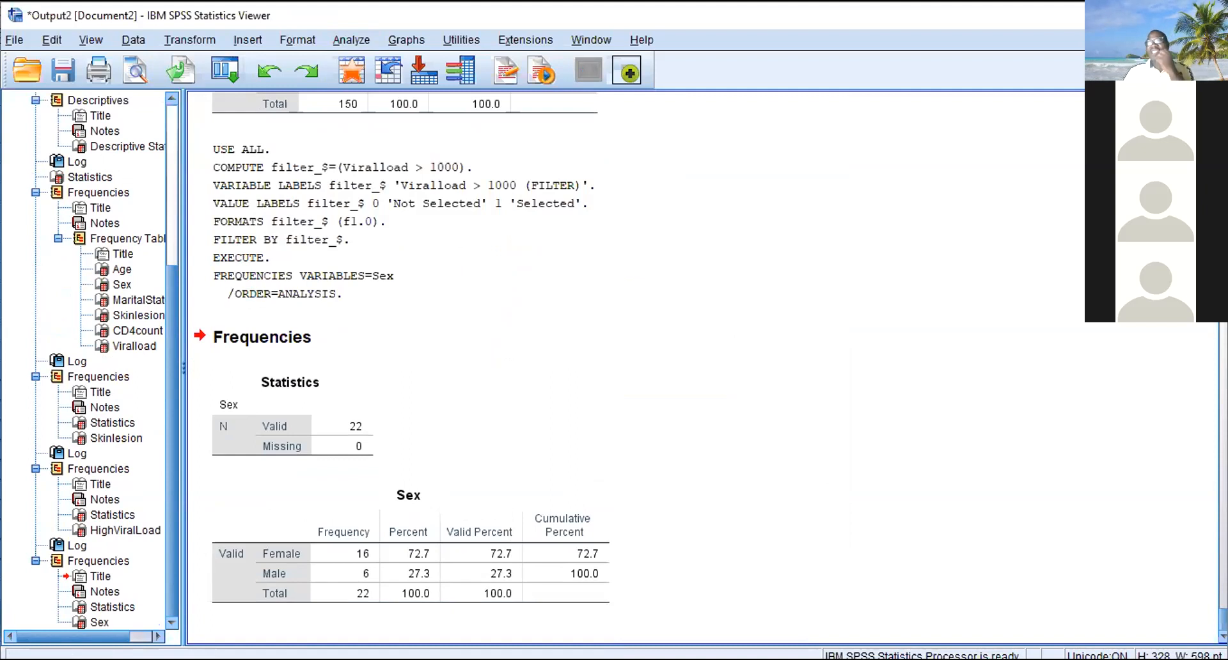
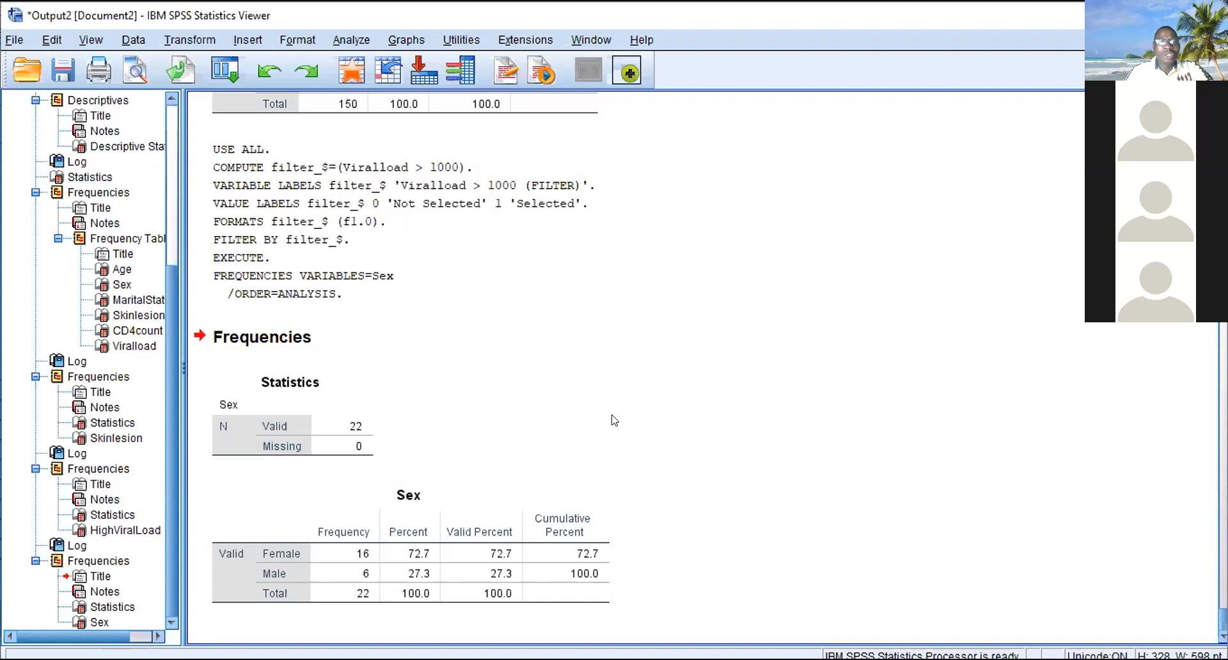
left_click(499, 223)
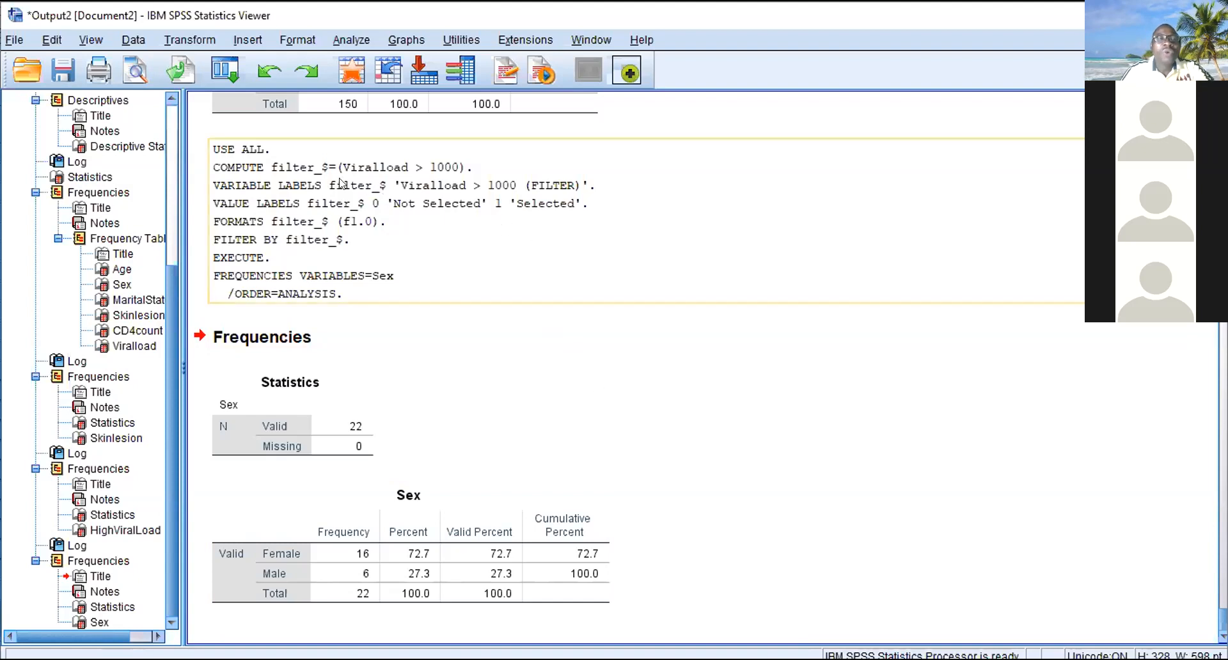
left_click(279, 321)
left_click(280, 268)
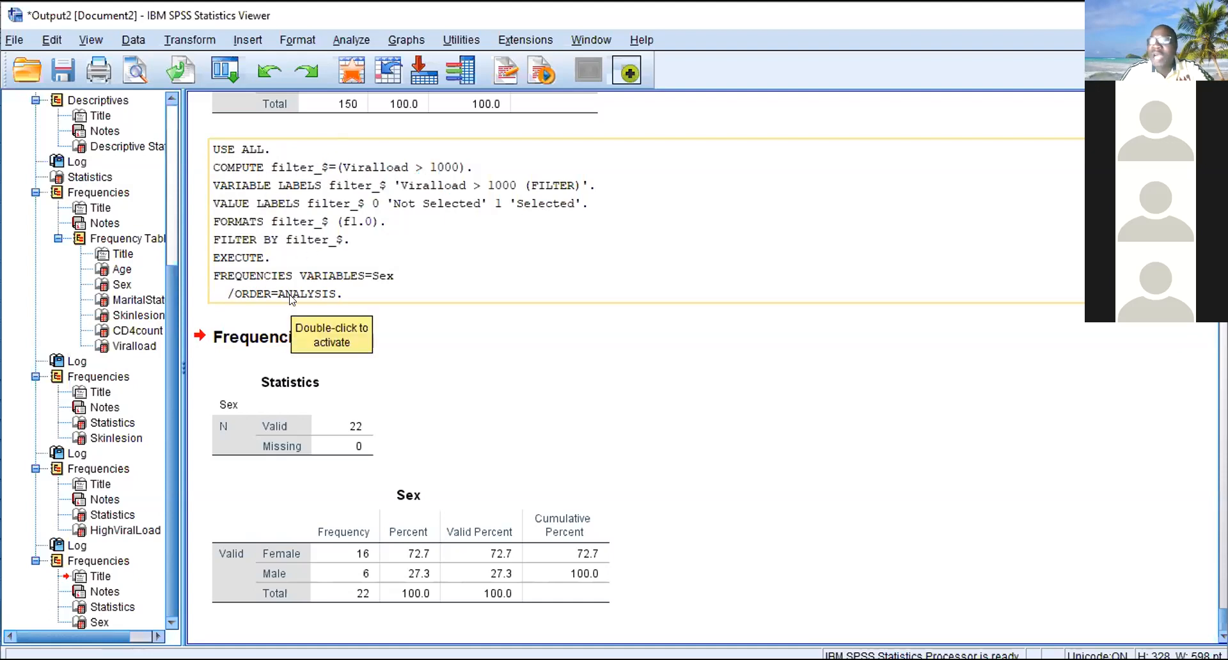
left_click(298, 319)
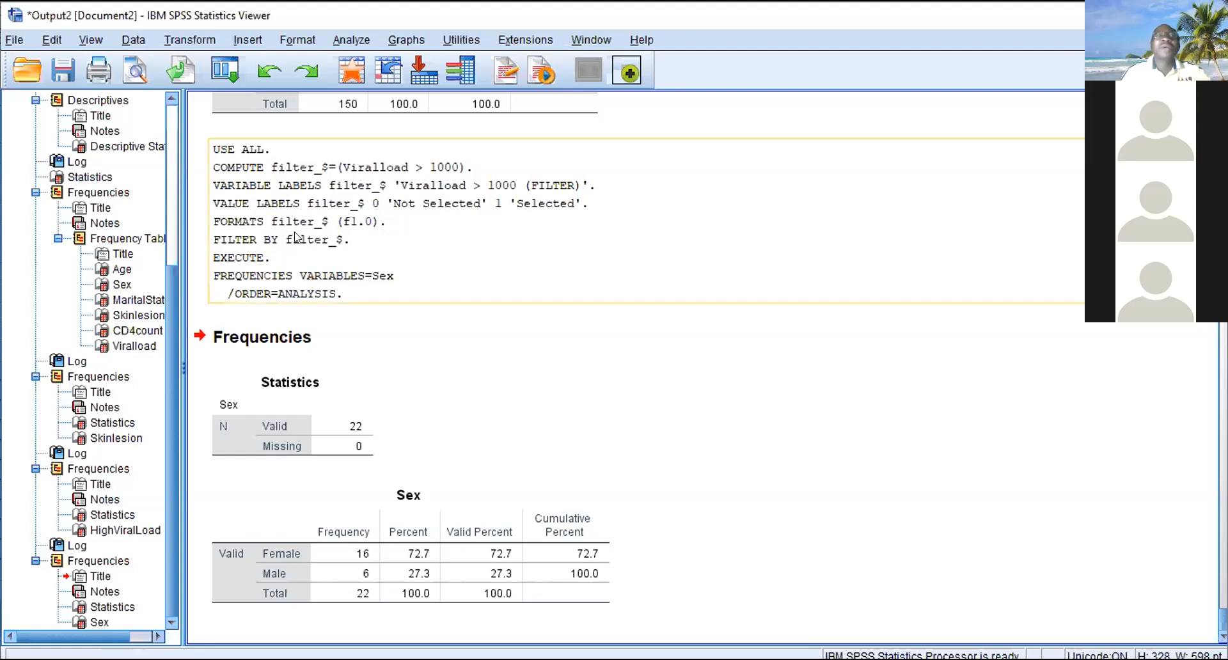
- Replace the existing Select Cases condition with Sex = 2
left_click(128, 41)
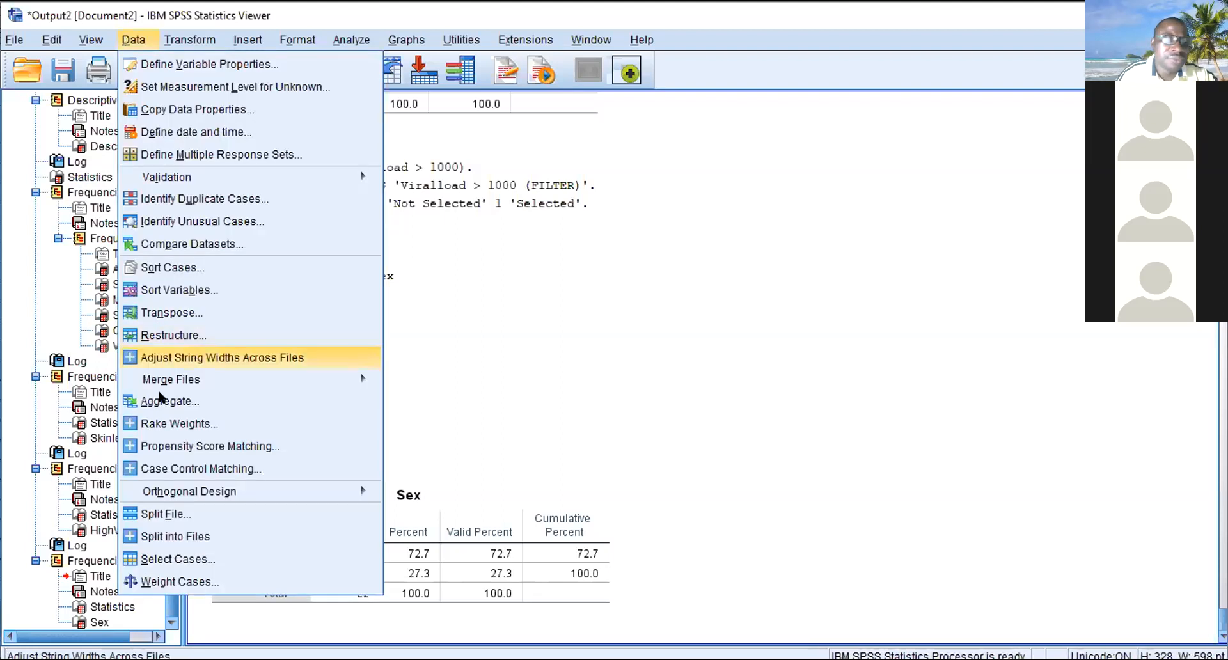
left_click(163, 560)
left_click(594, 205)
left_click_drag(560, 157, 468, 160)
key("Delete")
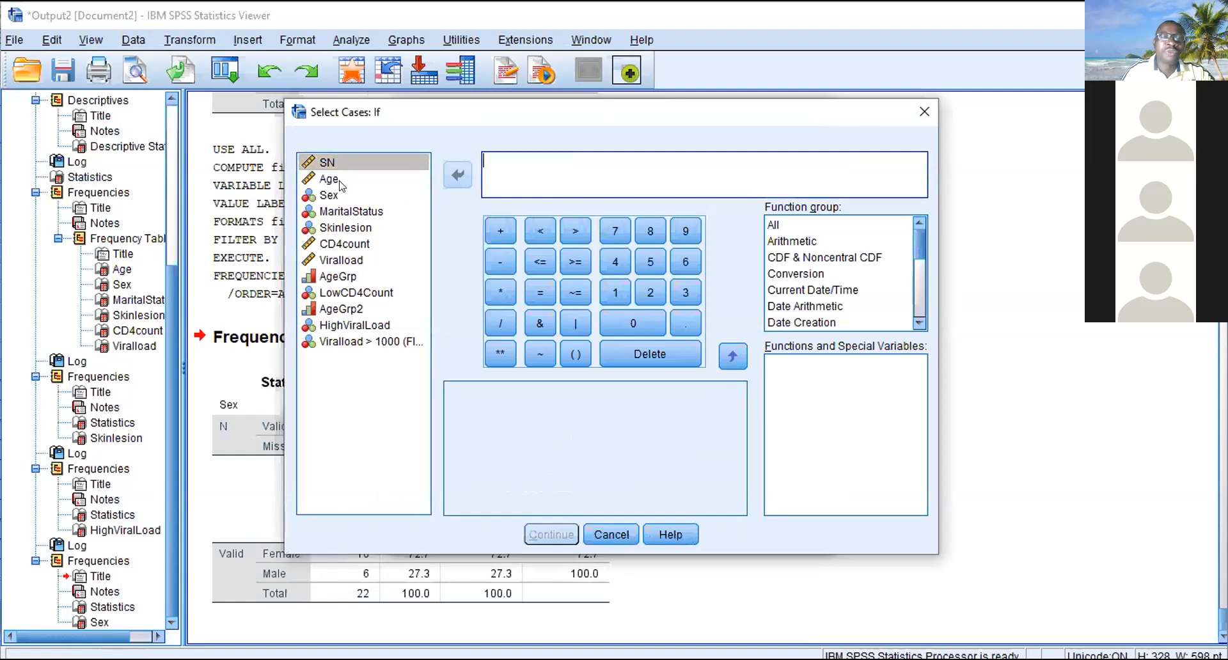
left_click(329, 195)
left_click(456, 171)
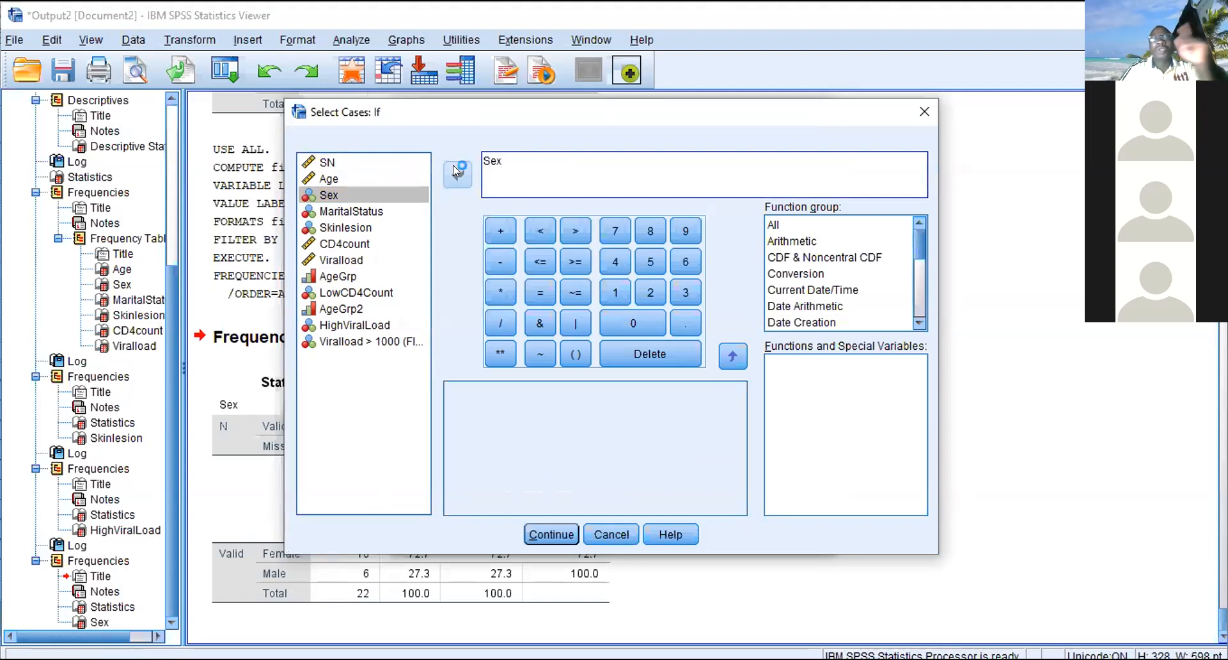
left_click(538, 289)
type("2")
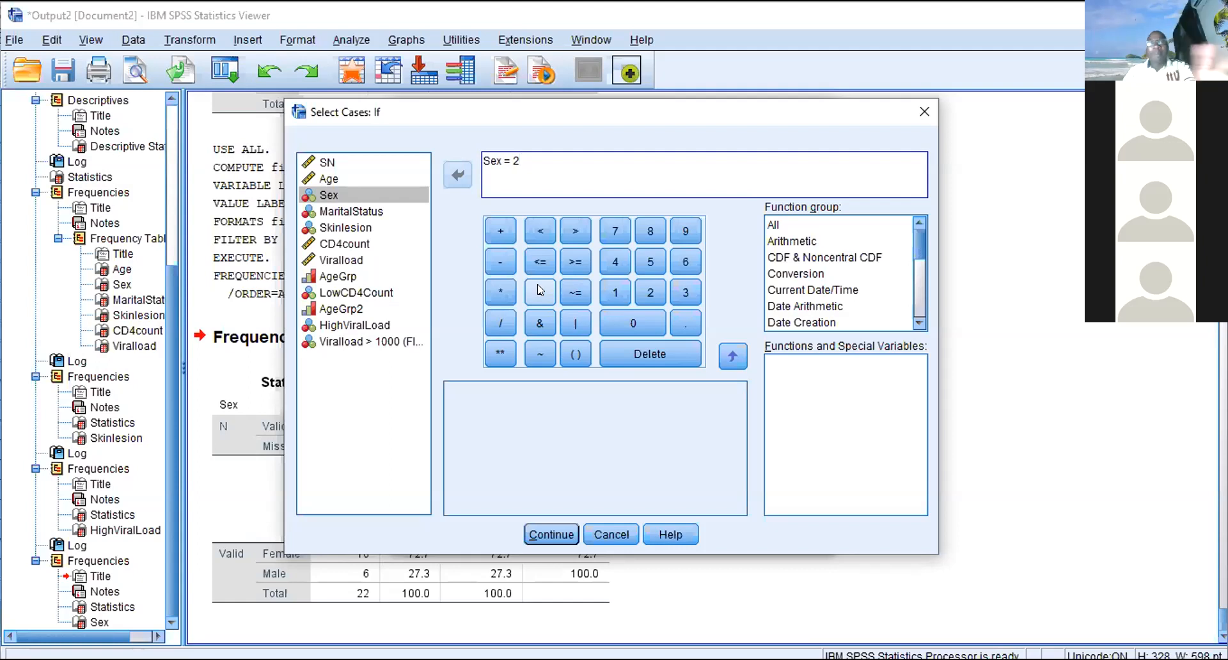
- Try the quoted text value "F" instead of the numeric code in the Sex condition, and clear it again
key("BackSpace")
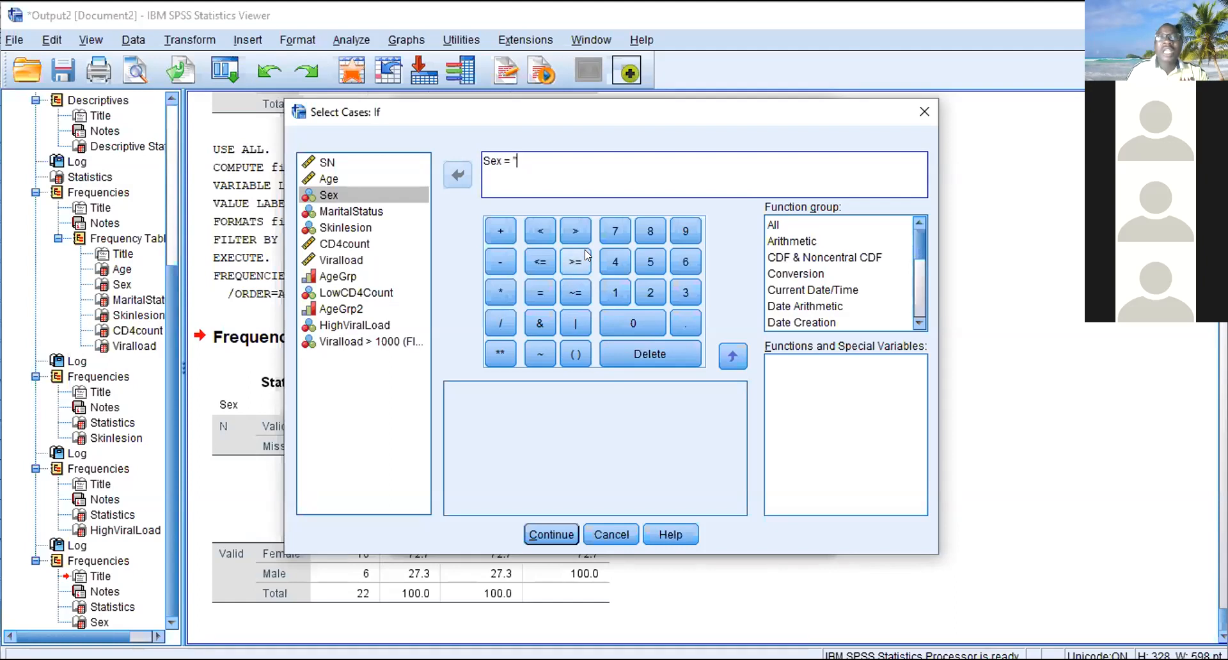
key("BackSpace")
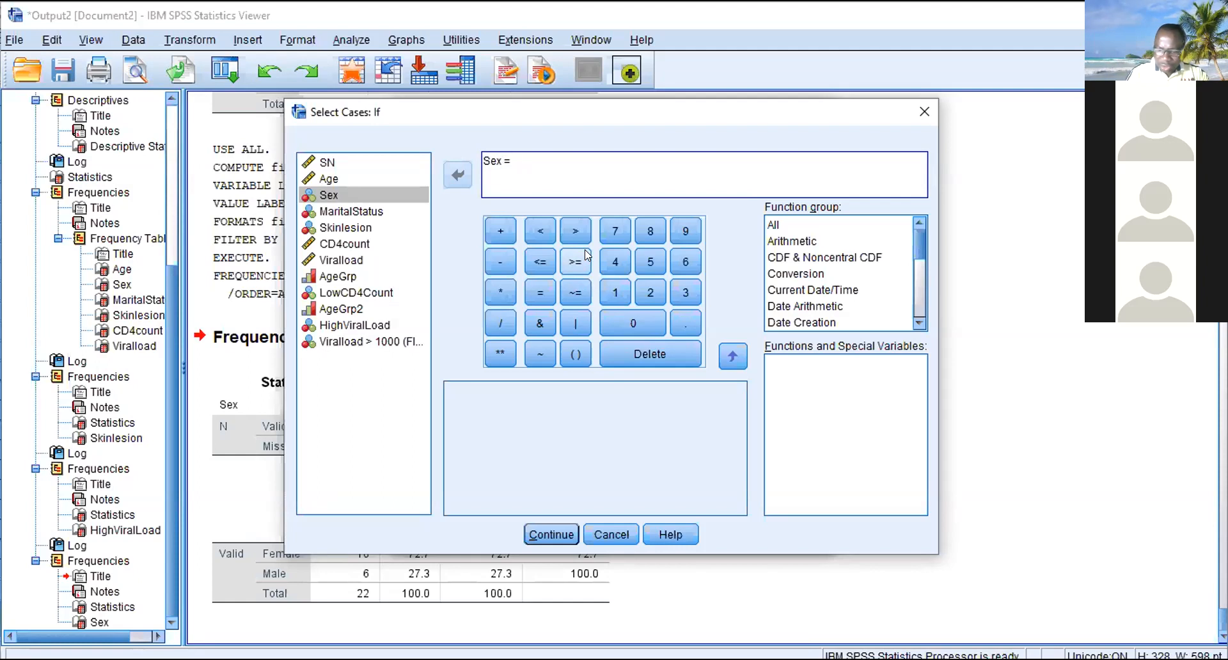
type("'")
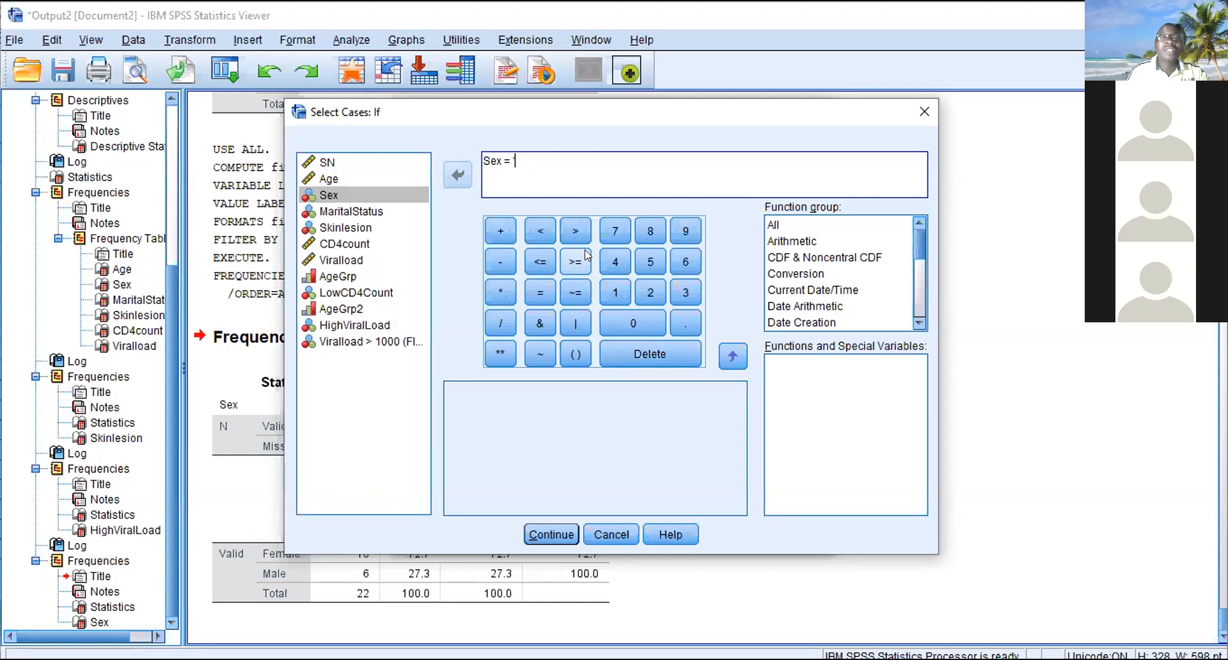
type("'")
type("F")
type("\"")
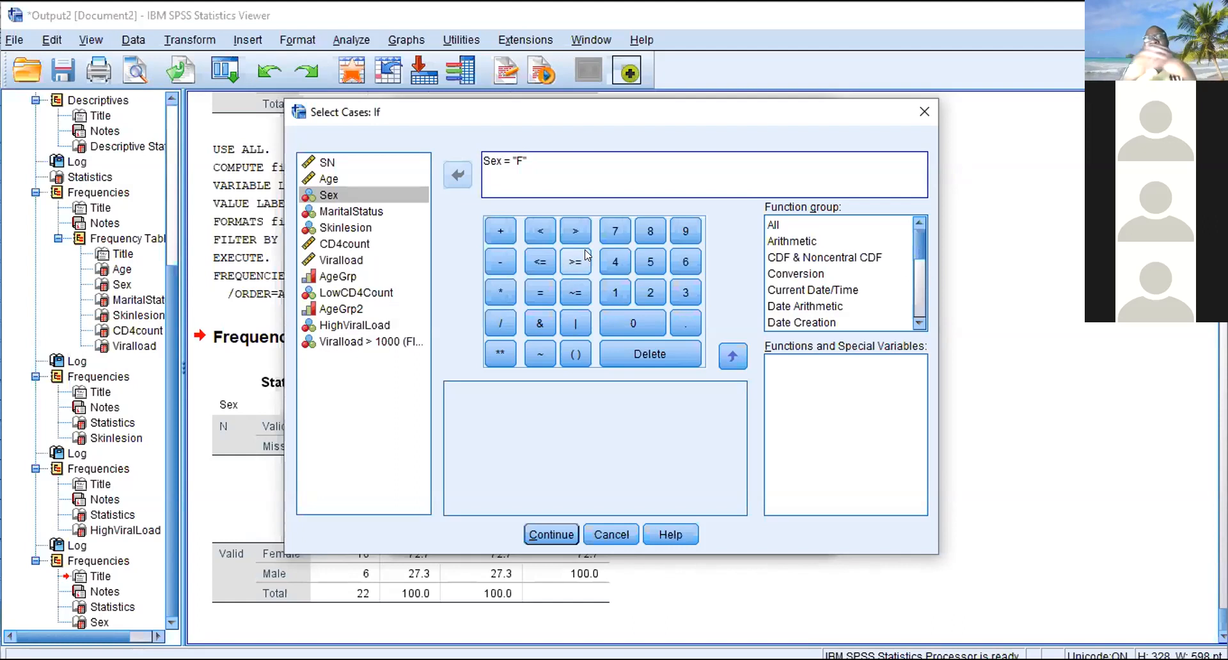
key("BackSpace")
key("BackSpace")
key("BackSpace")
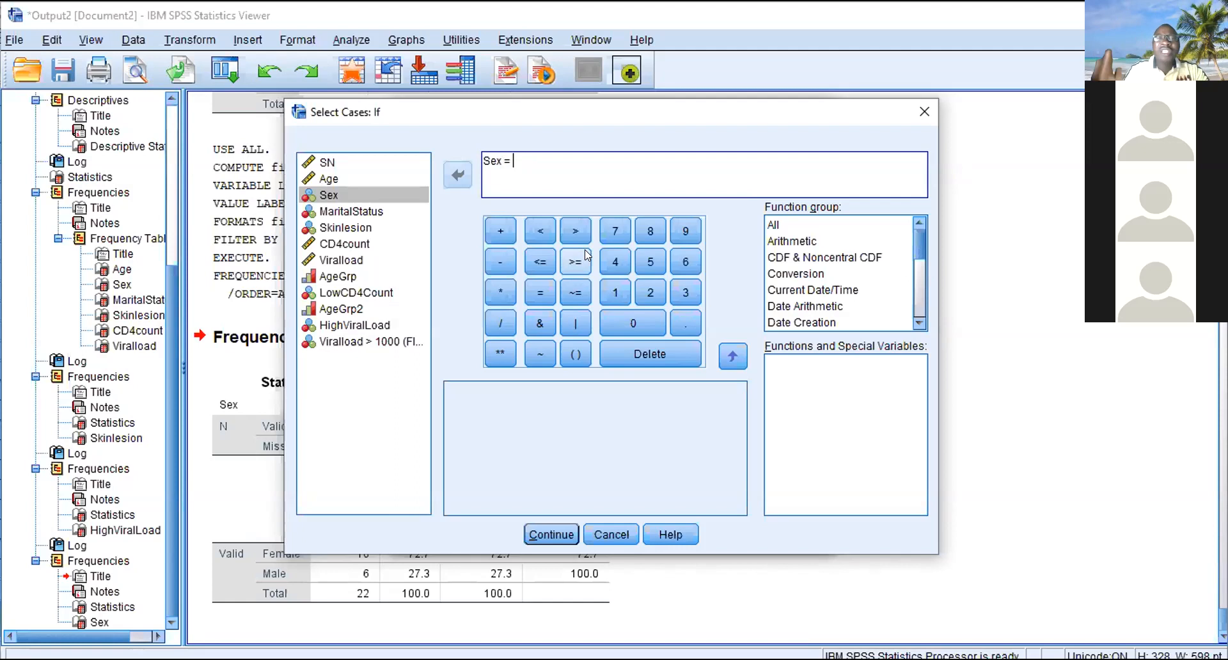
- Complete the condition as Sex = 2 and apply the case filter to the dataset
type("2")
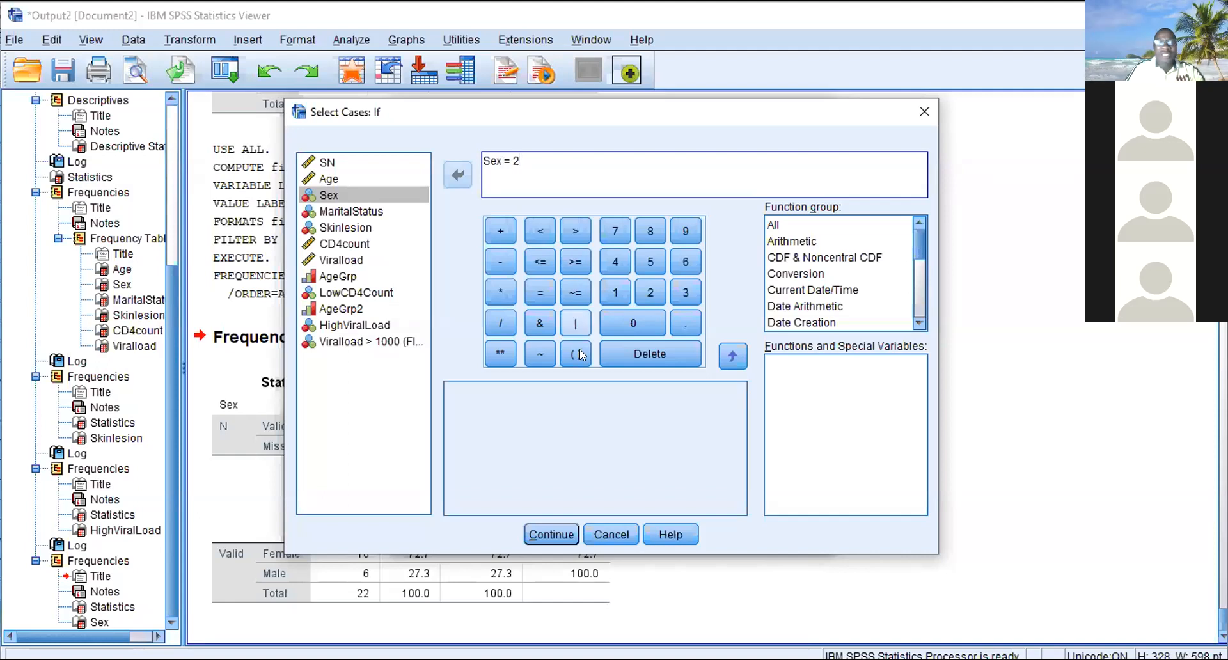
left_click(553, 537)
left_click(508, 535)
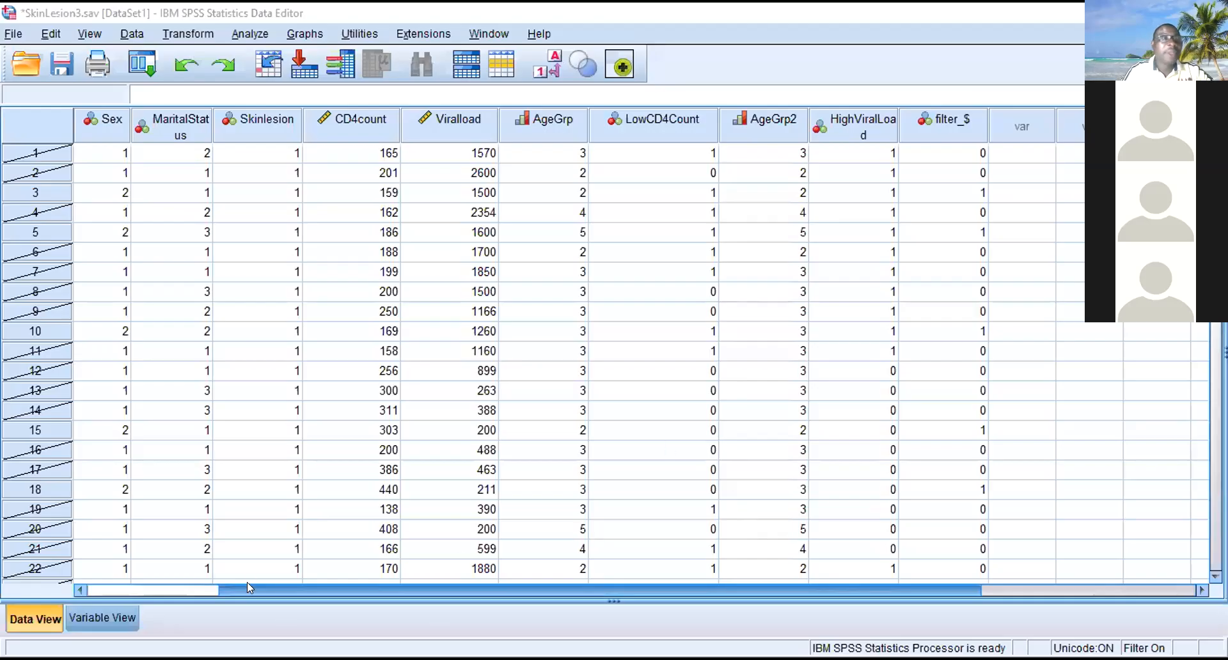
- Change the Select Cases condition to Sex = 1, apply it, and check the filter_$ column in the data
left_click_drag(247, 582, 219, 557)
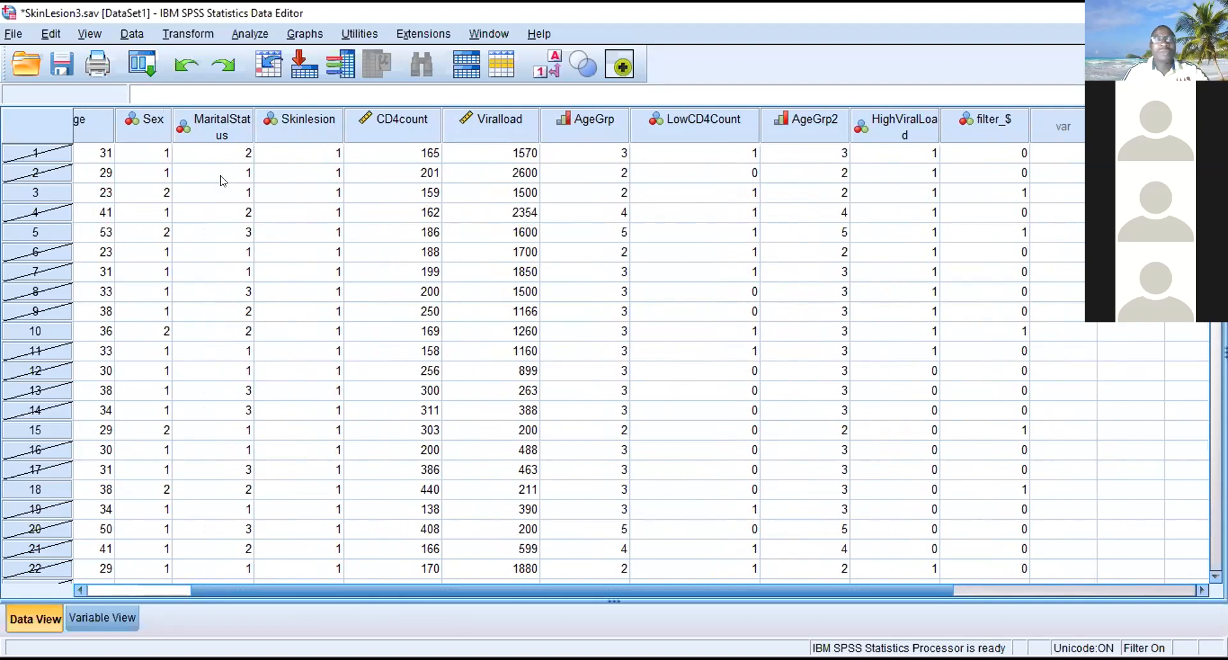
left_click(131, 33)
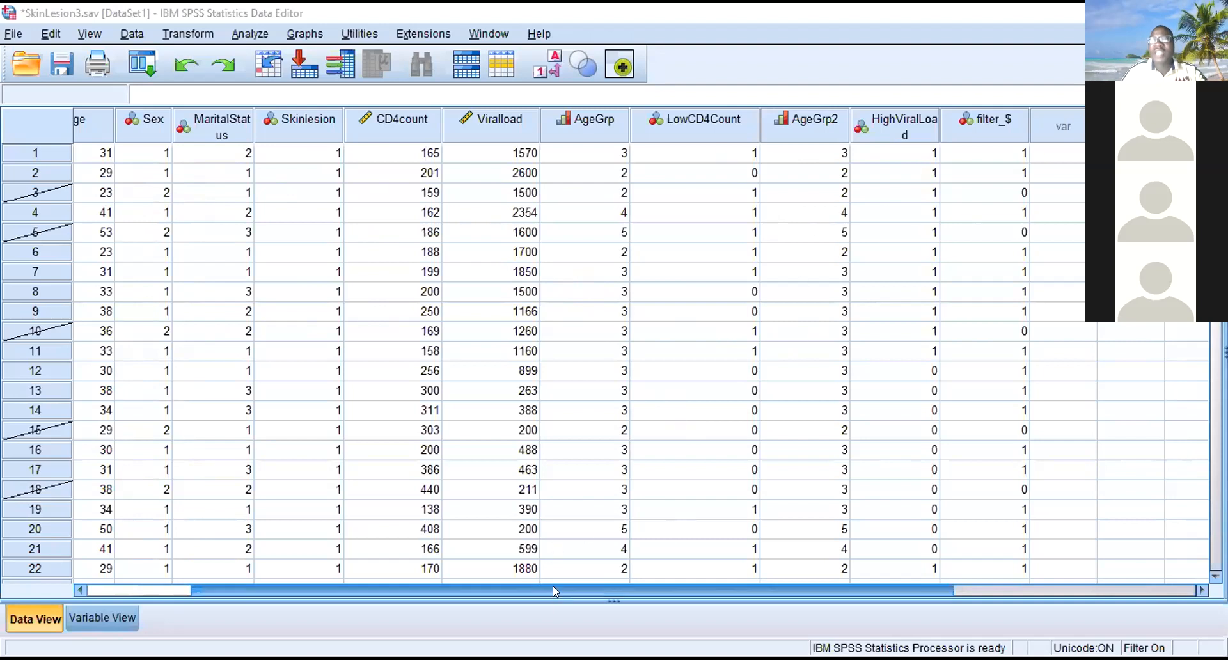
left_click_drag(553, 586, 710, 585)
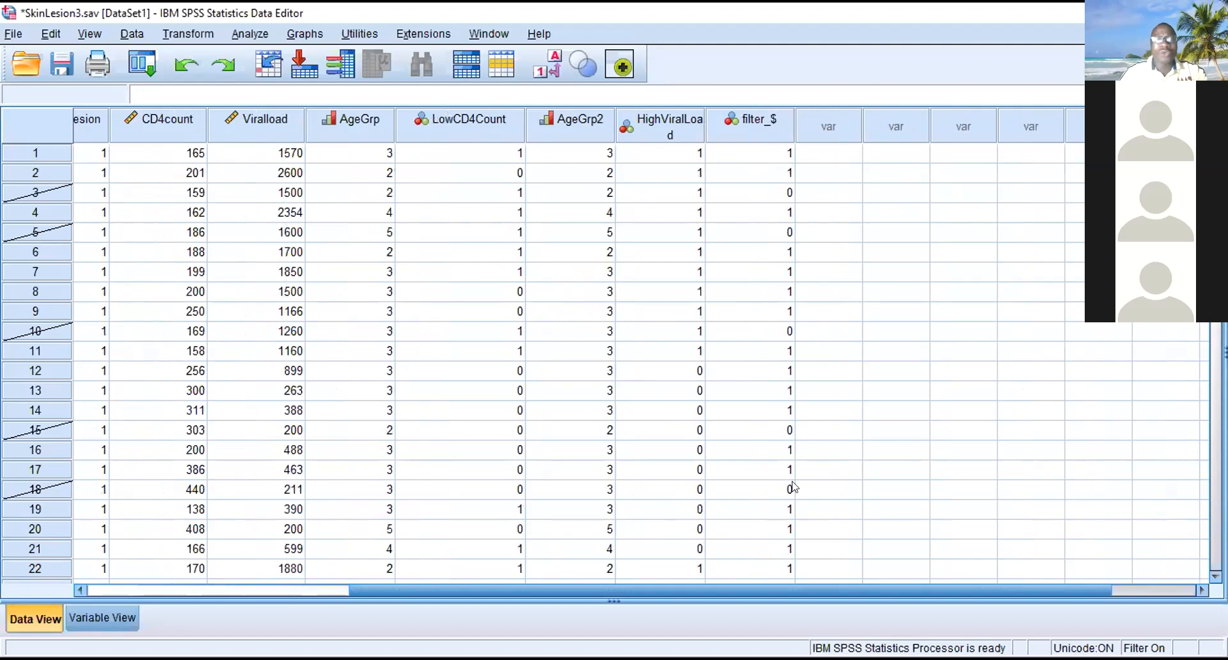
left_click(597, 330)
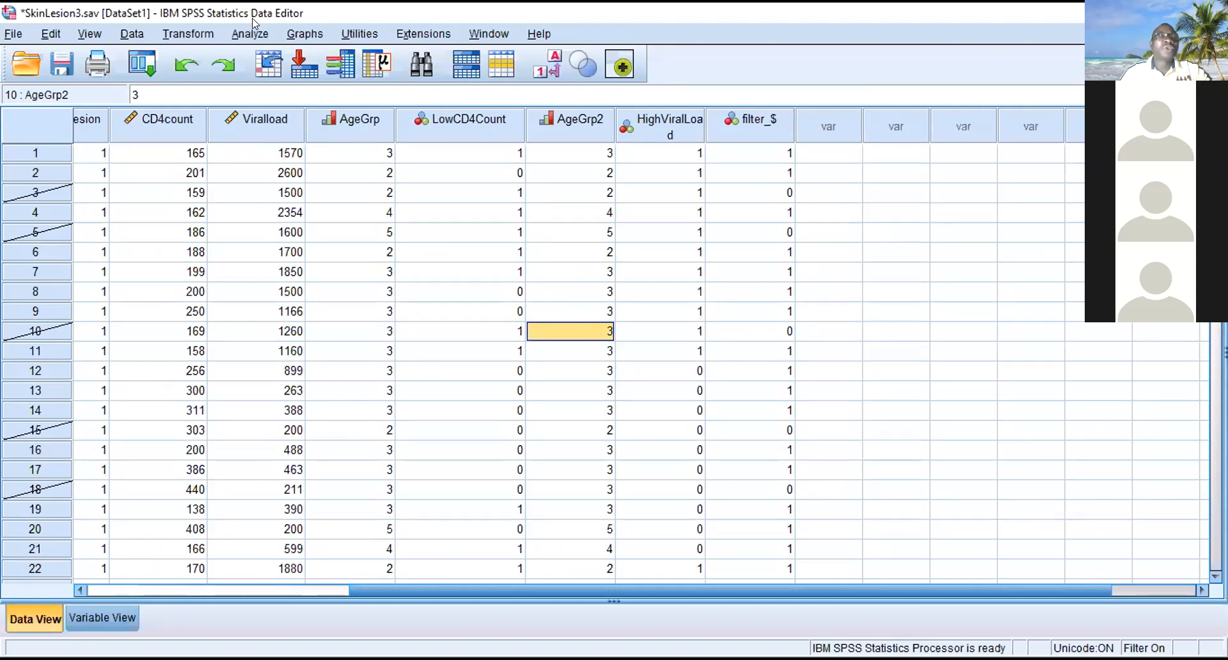
- Run Frequencies for Skinlesion on the filtered cases, replacing Sex in the variable list
left_click(240, 30)
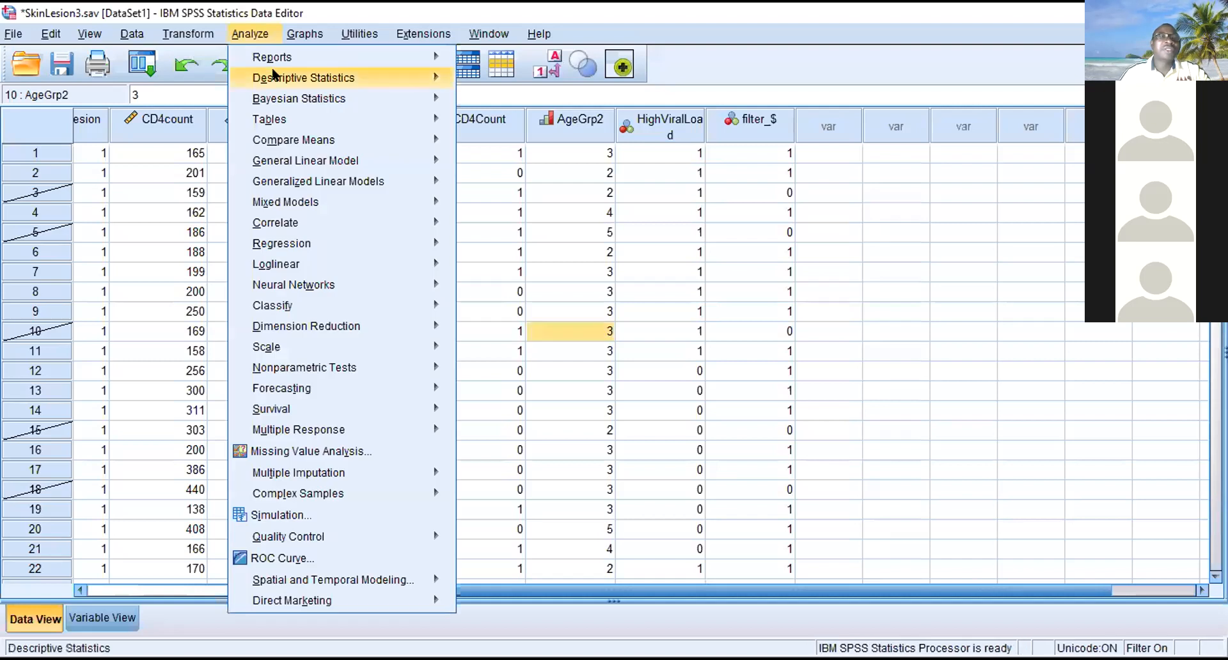
mouse_move(282, 75)
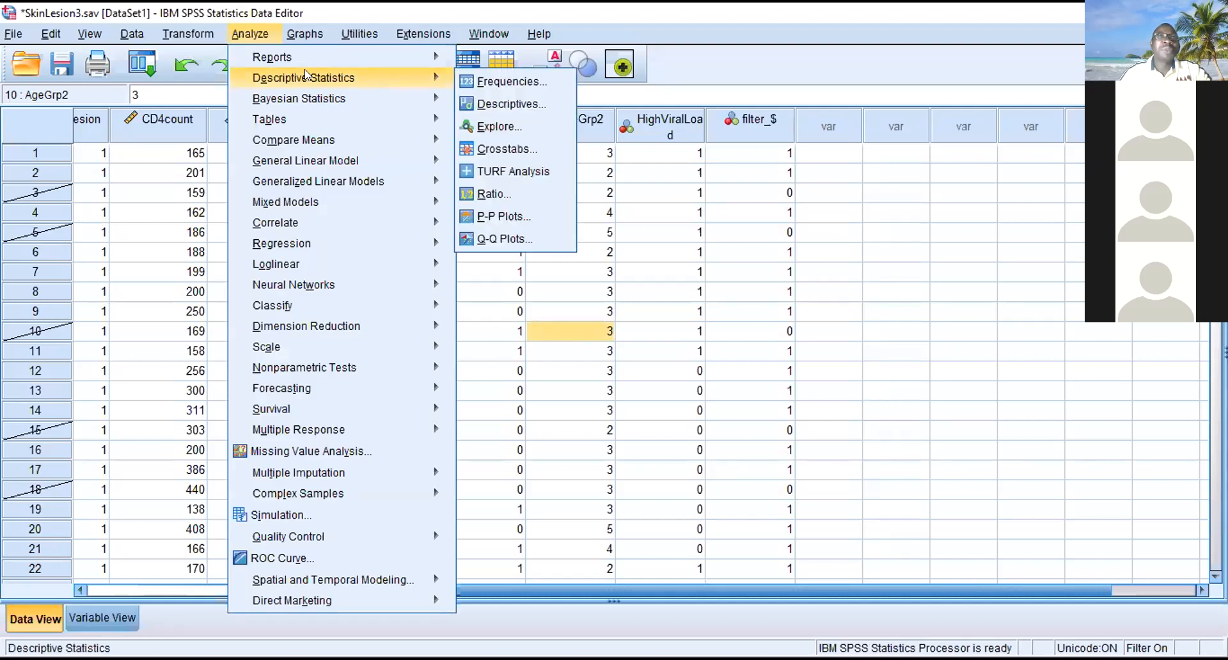
left_click(484, 81)
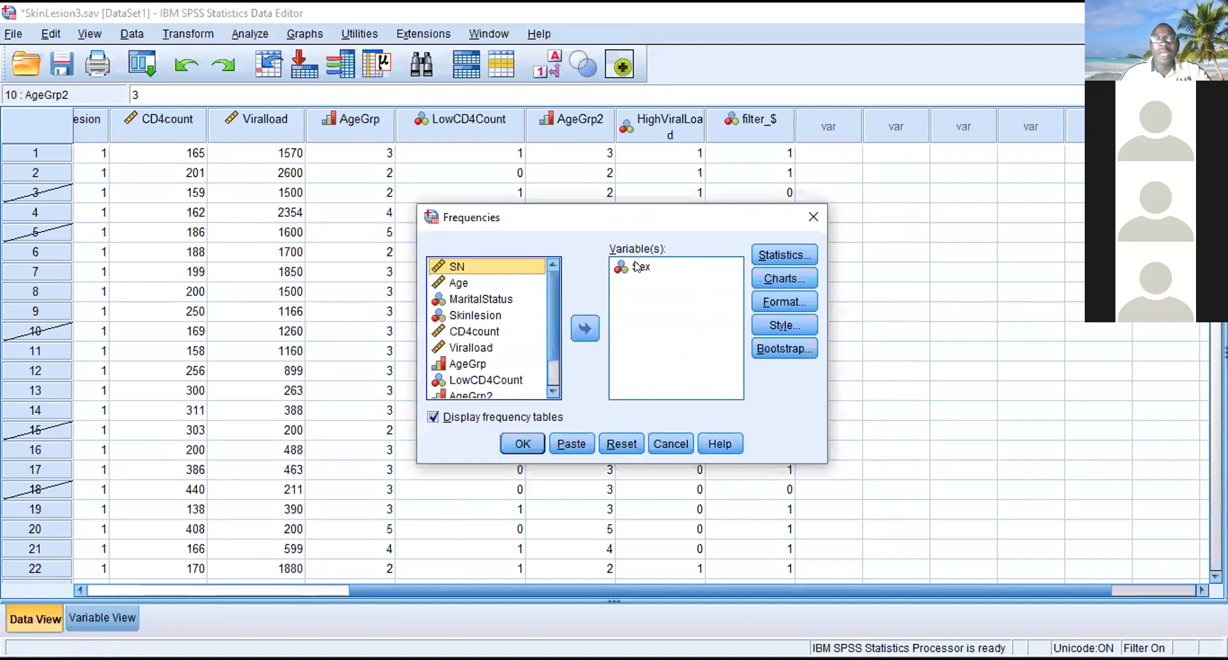
left_click(632, 267)
left_click(586, 328)
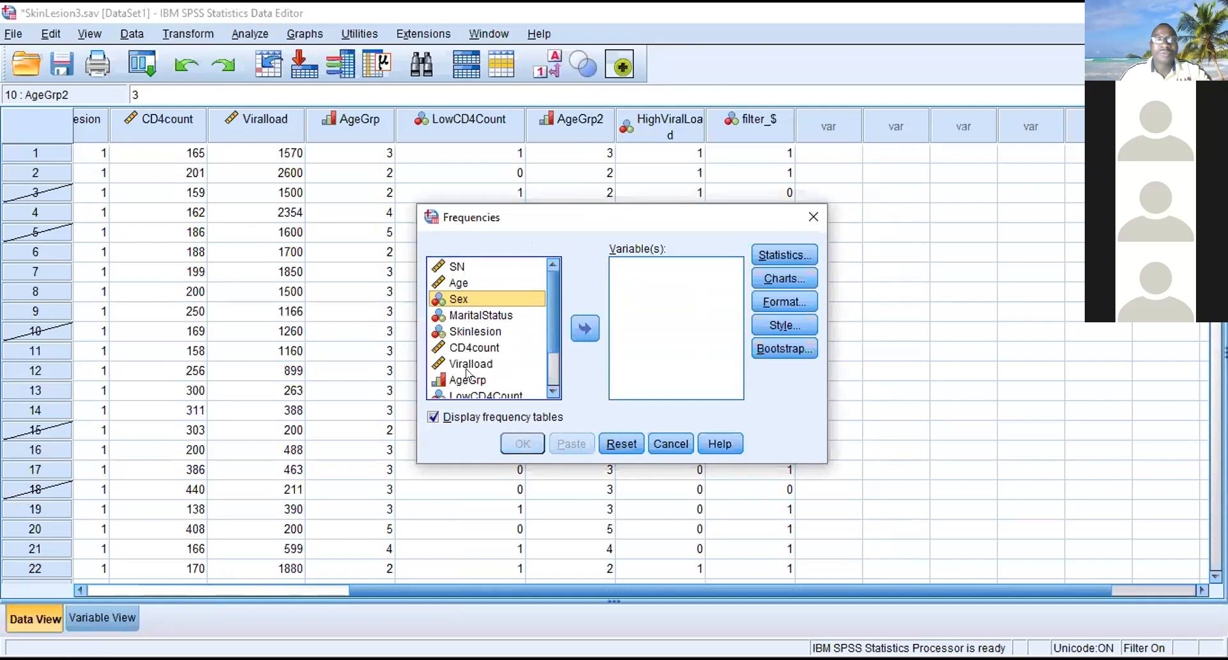
left_click_drag(550, 328, 550, 368)
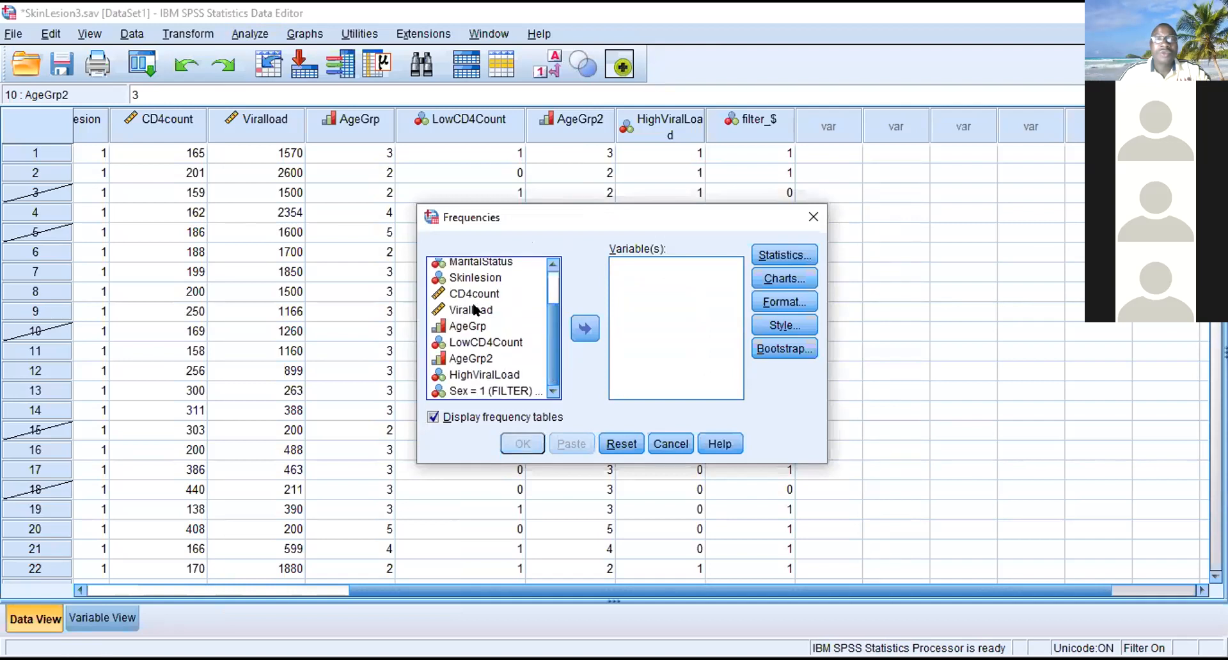
left_click(472, 278)
left_click(584, 328)
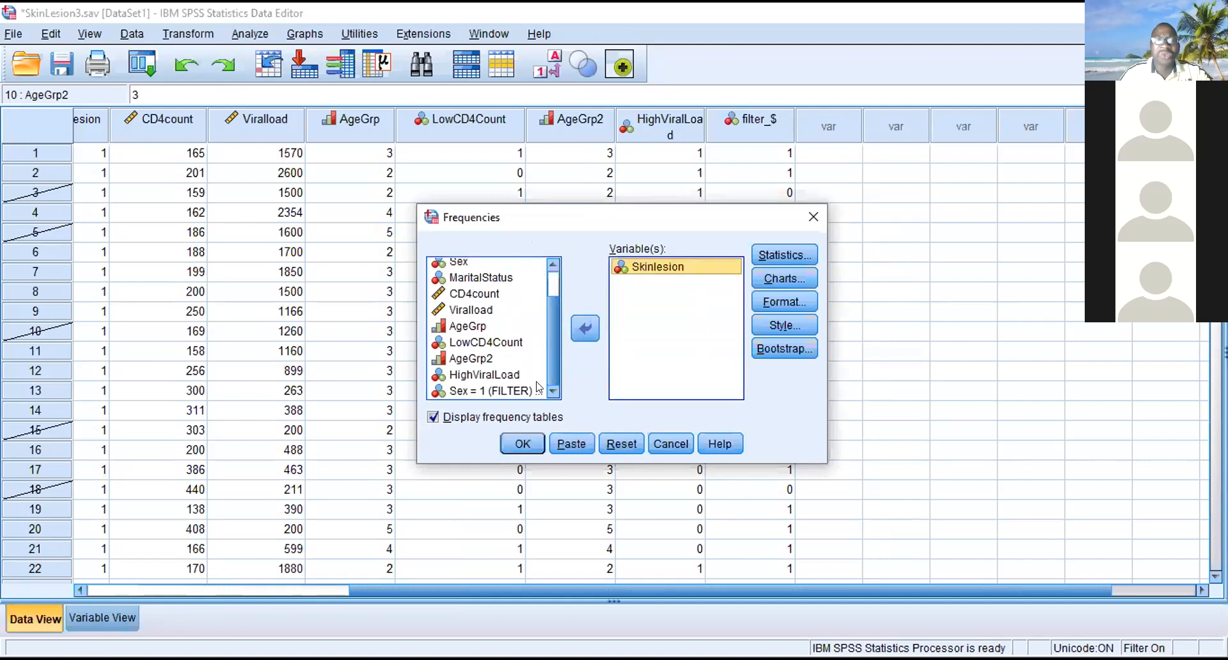
left_click(519, 449)
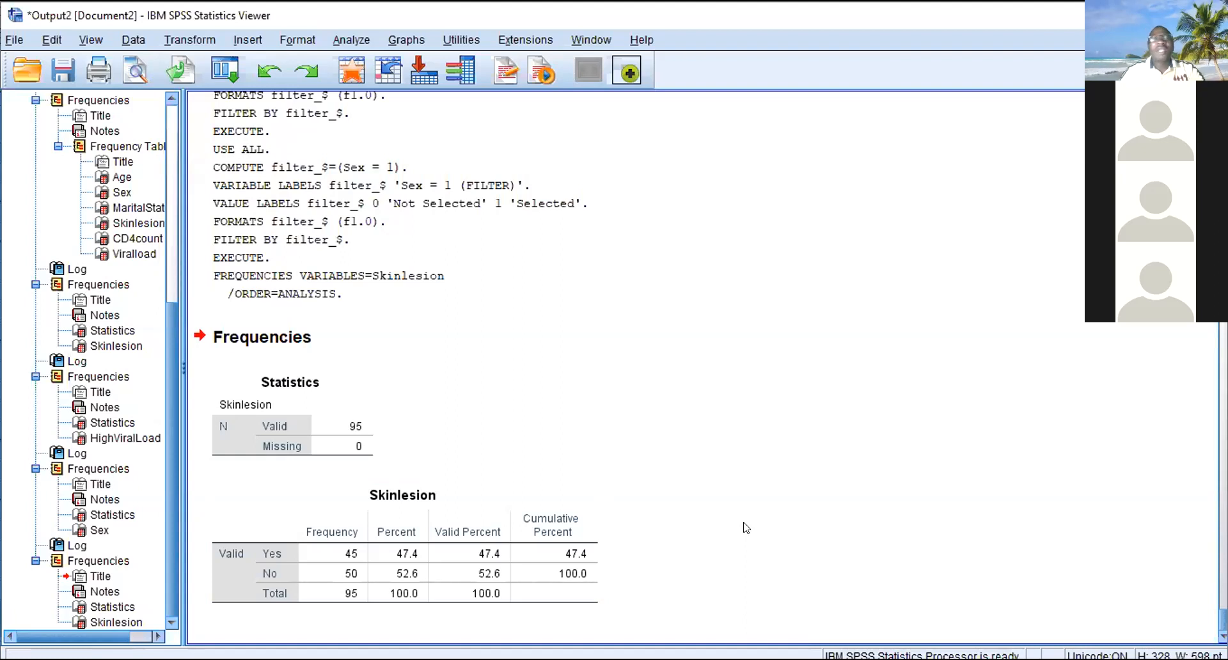
- Extend the Select Cases condition to Sex = 1 & Skinlesion = 1 and apply the filter
left_click(351, 37)
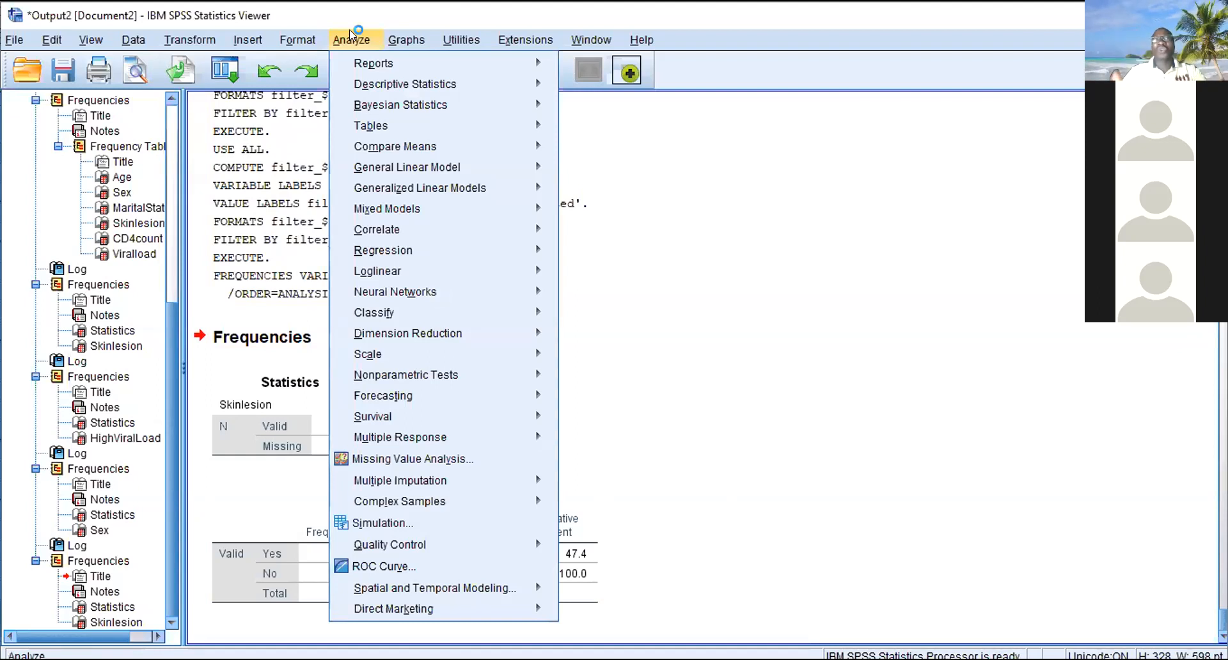
mouse_move(406, 39)
mouse_move(447, 154)
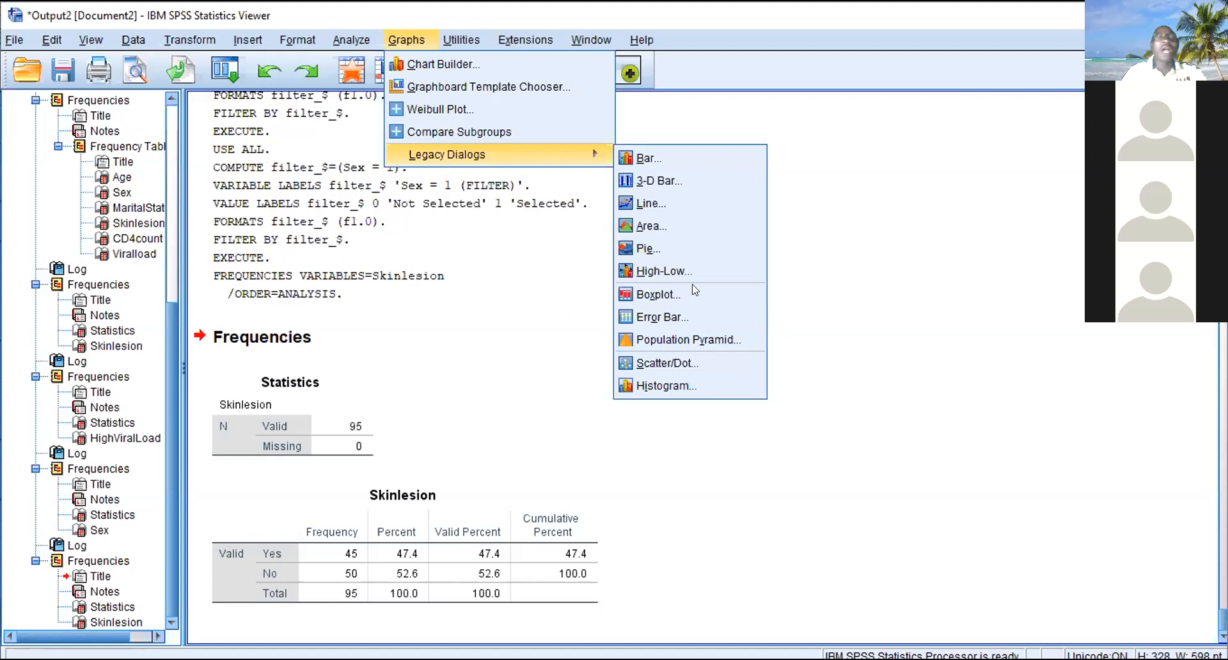
mouse_move(191, 38)
mouse_move(133, 39)
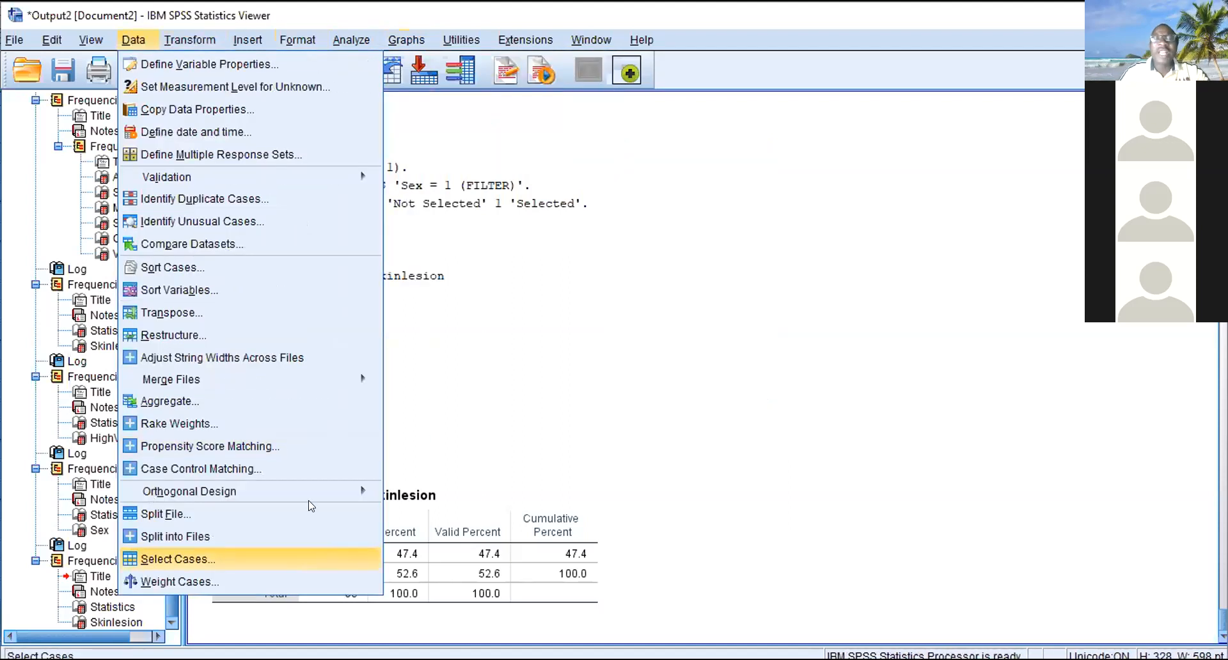
left_click(146, 559)
left_click(584, 206)
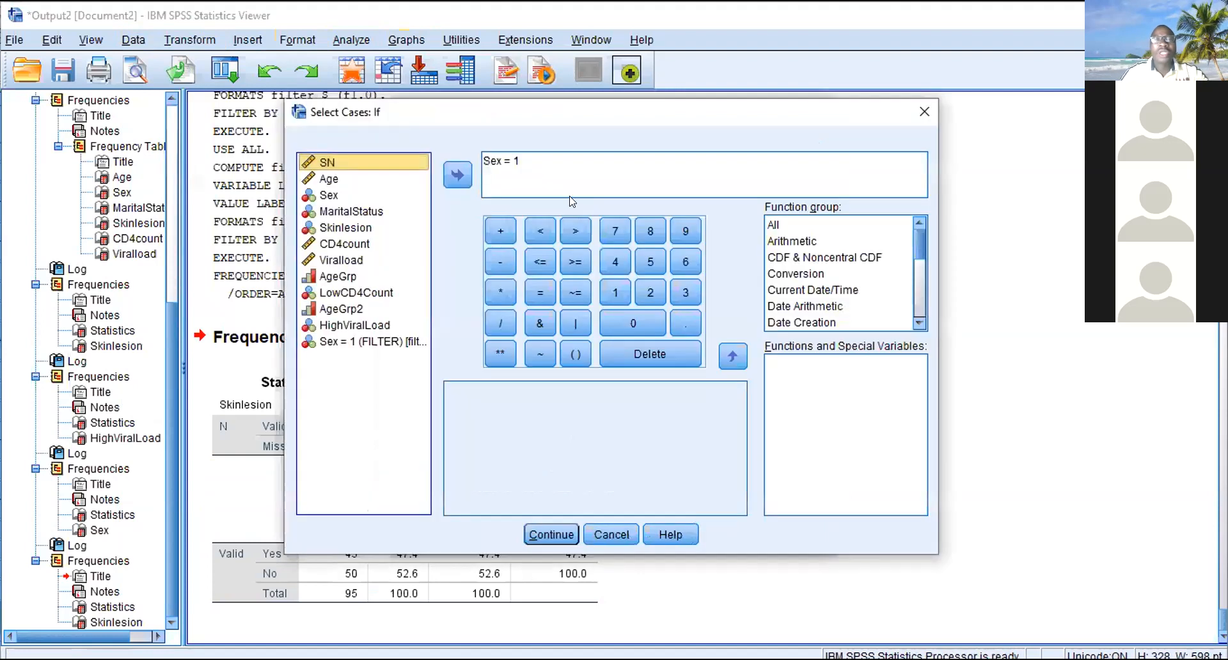
left_click(521, 157)
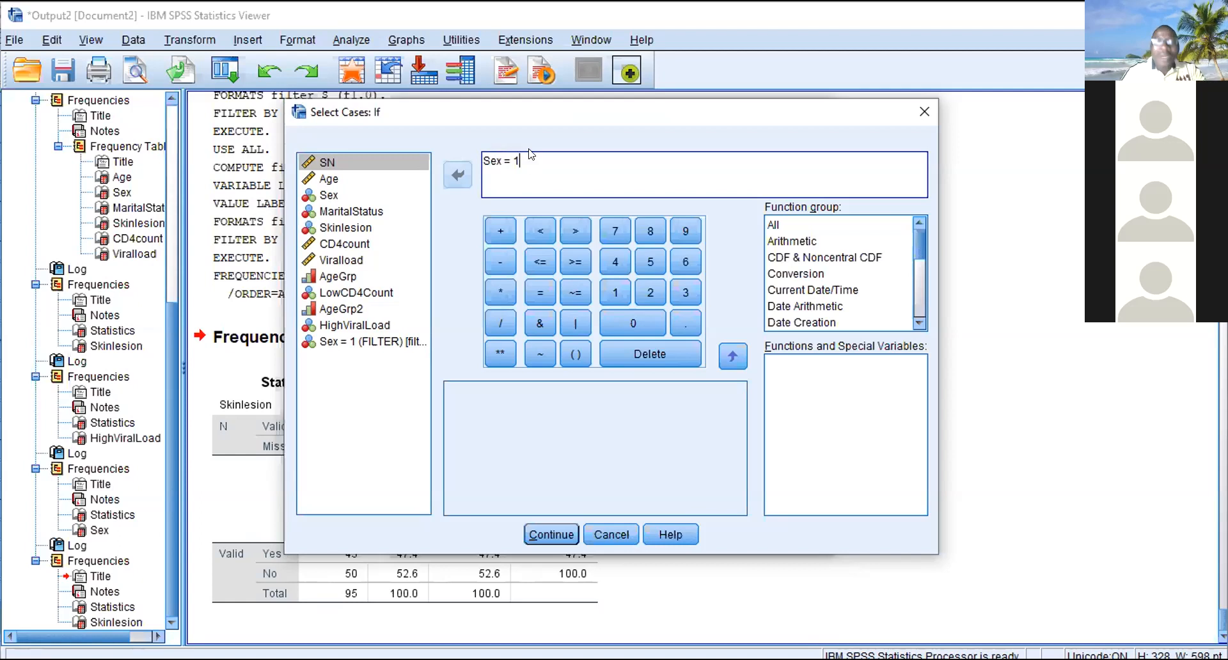
left_click(538, 323)
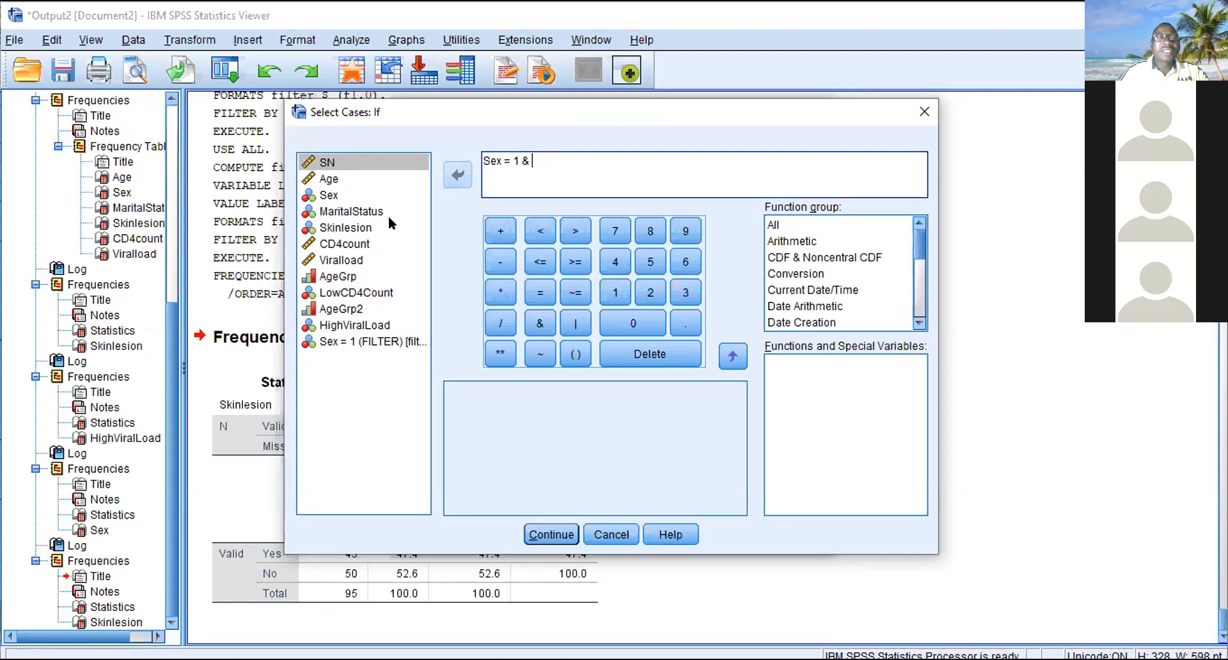
left_click(356, 229)
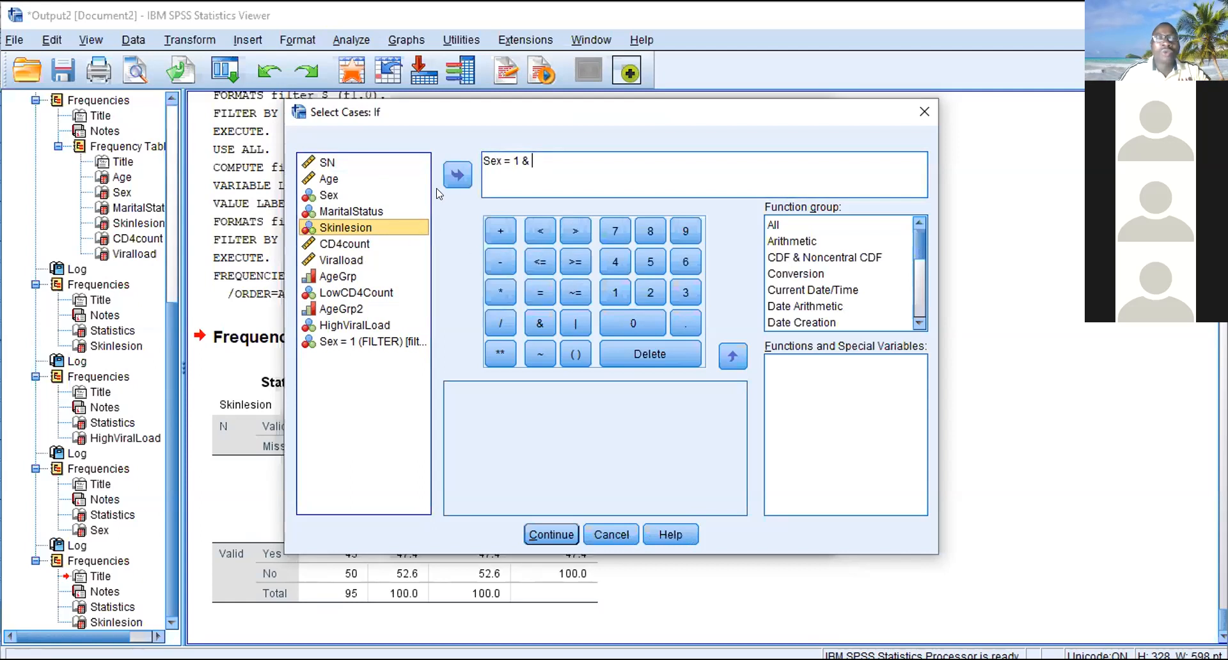
left_click(458, 175)
left_click(539, 293)
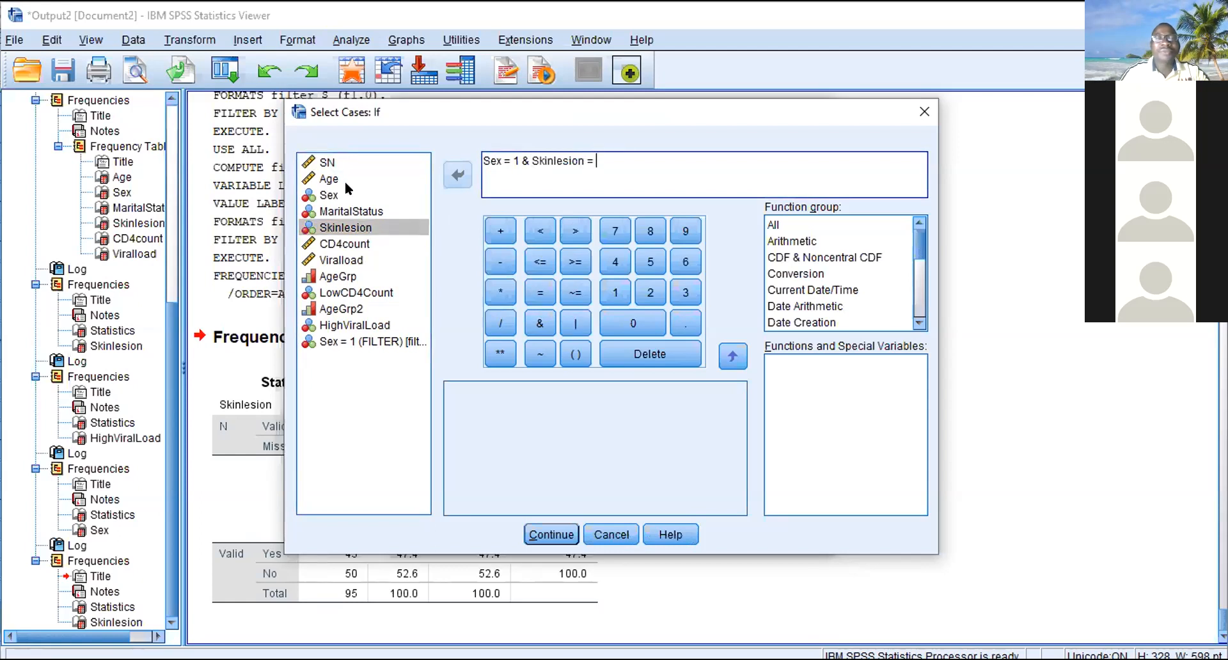
type("1")
left_click(525, 531)
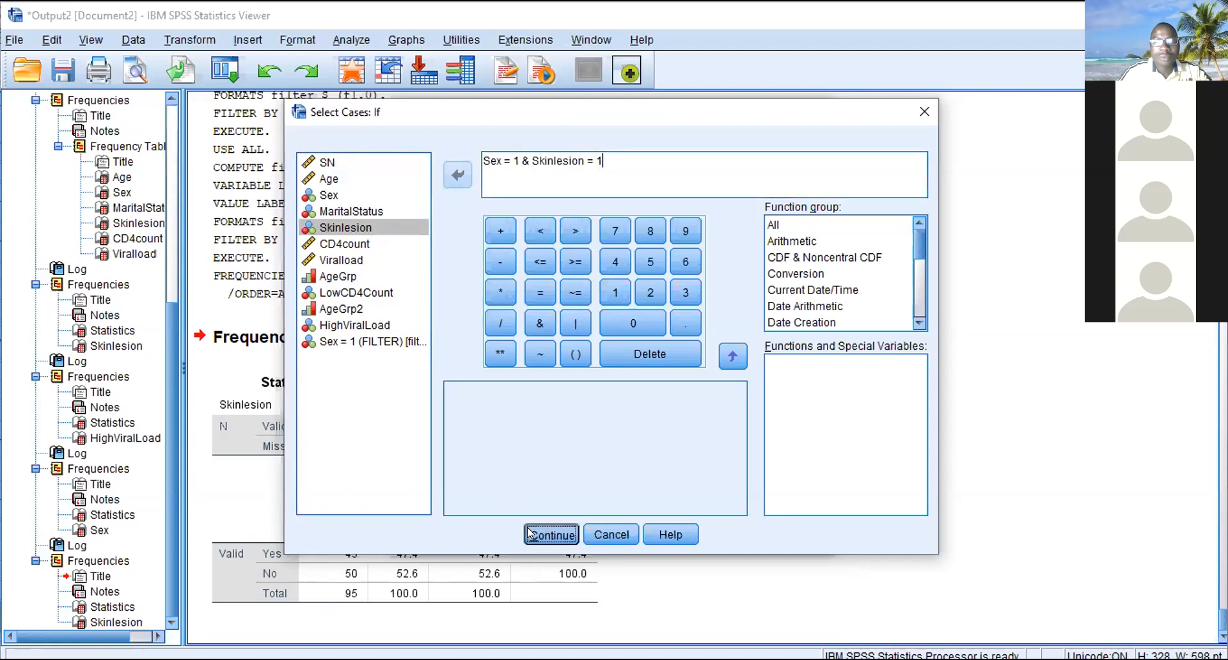
left_click(507, 523)
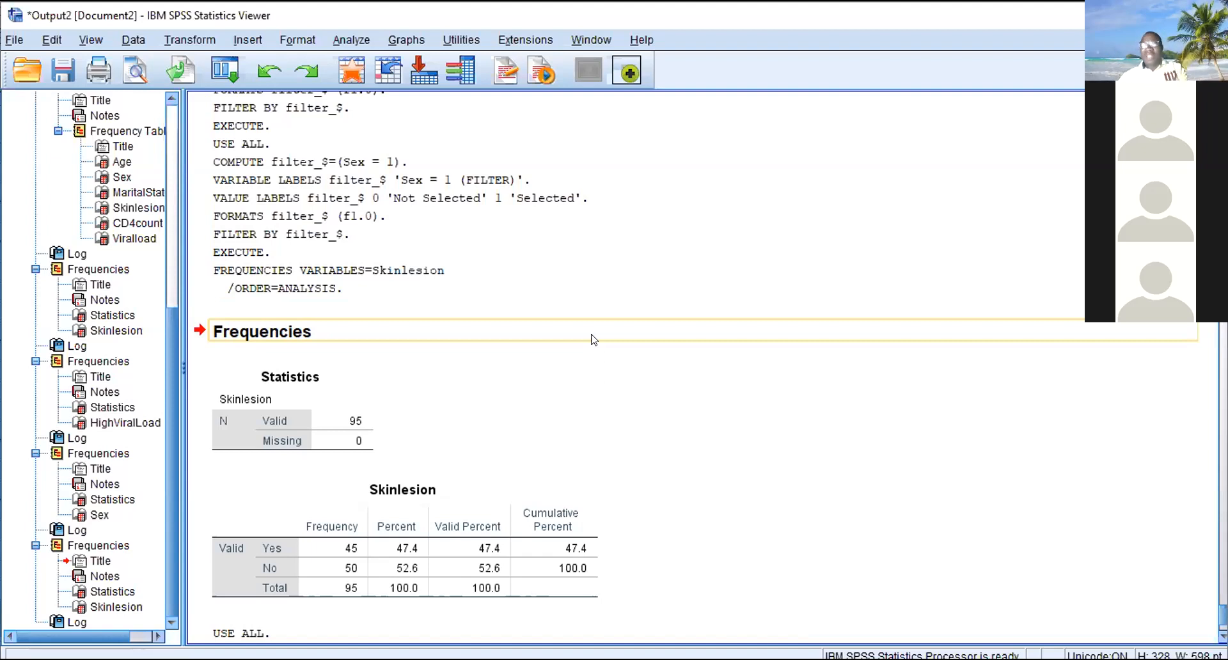
- Replace the Select Cases condition with Skinlesion = 1
left_click(590, 291)
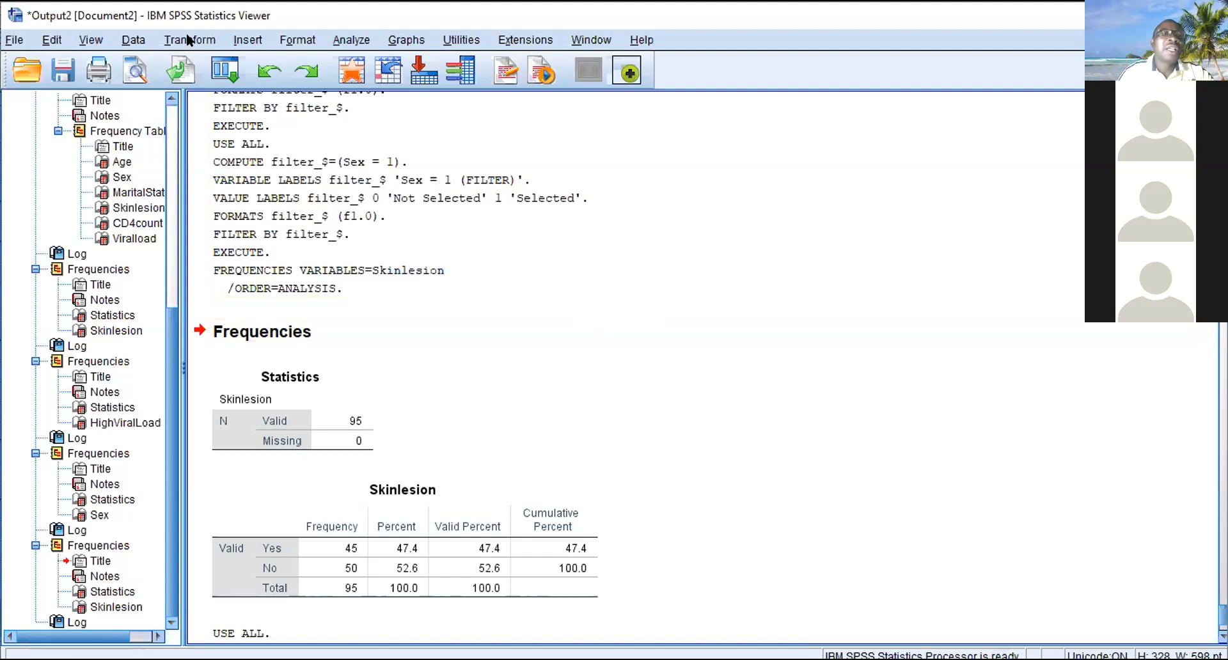
left_click(136, 39)
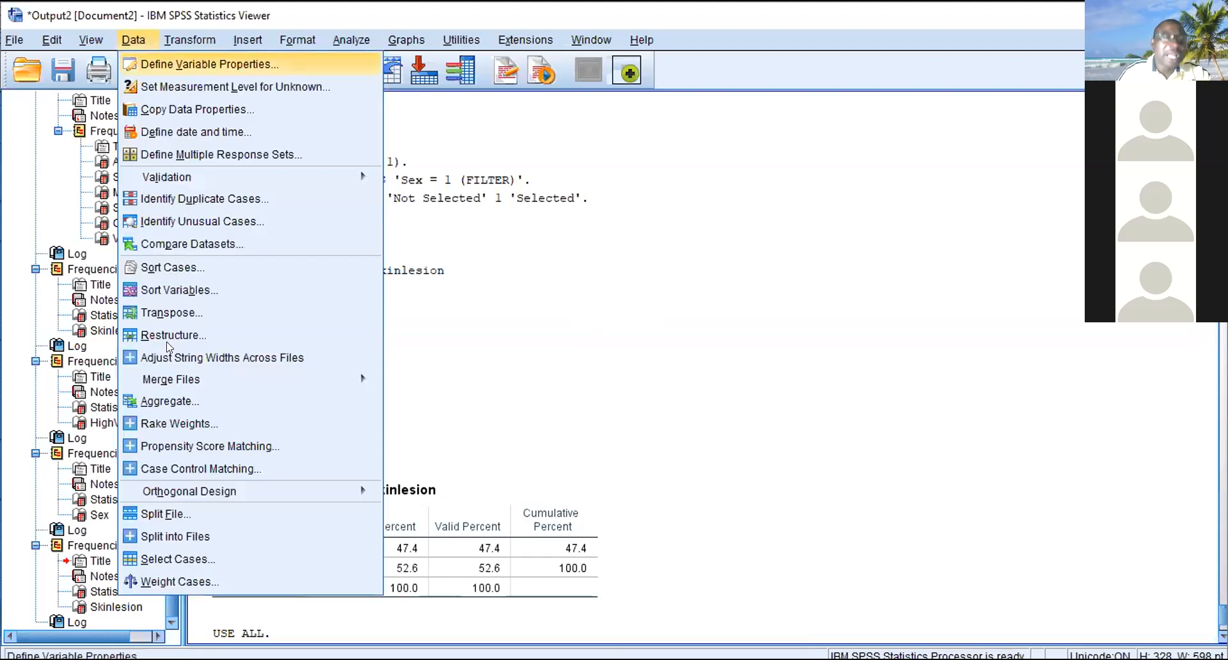
left_click(163, 553)
left_click(588, 209)
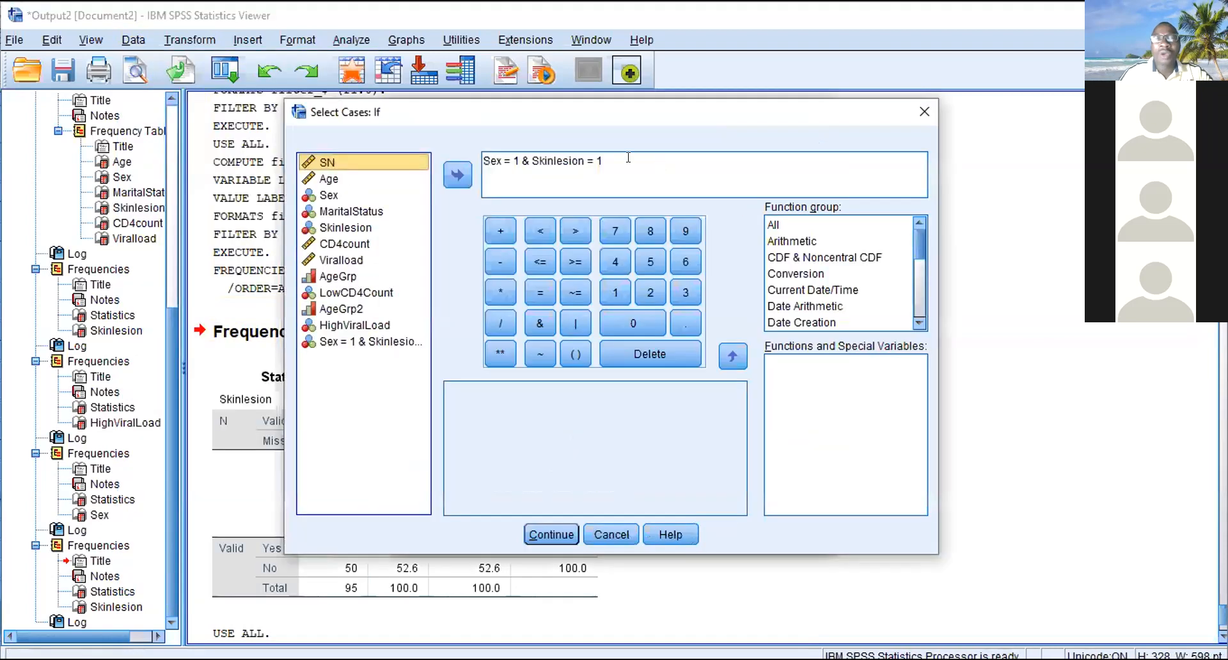
key("Delete")
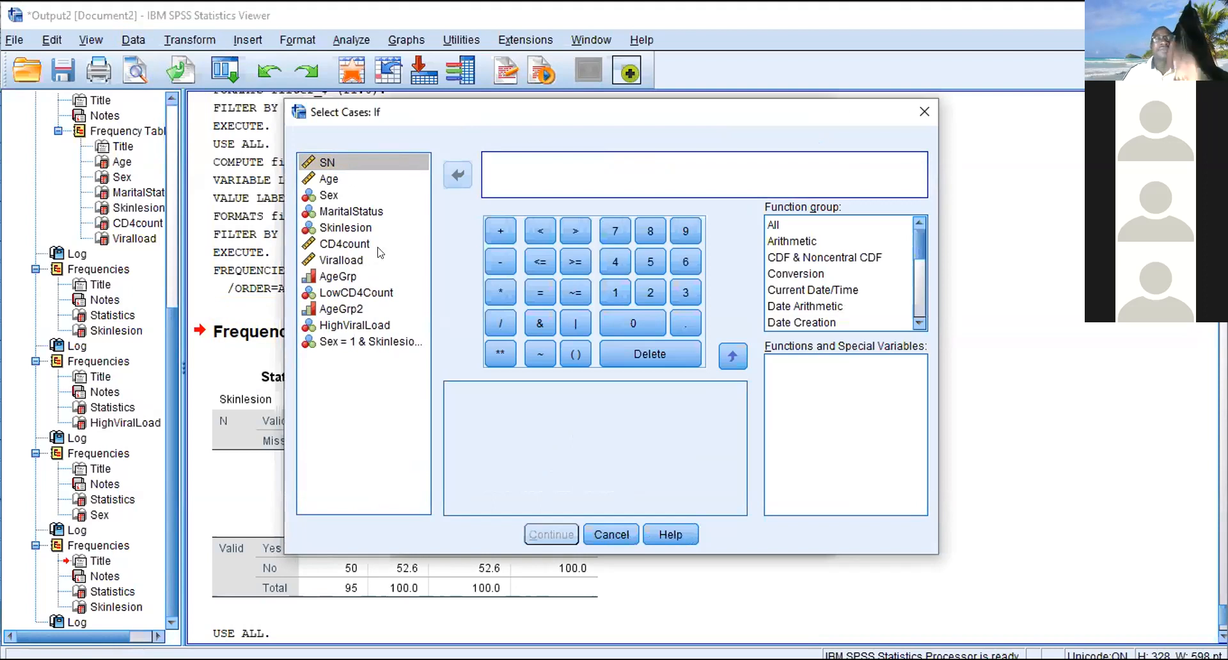
left_click(348, 227)
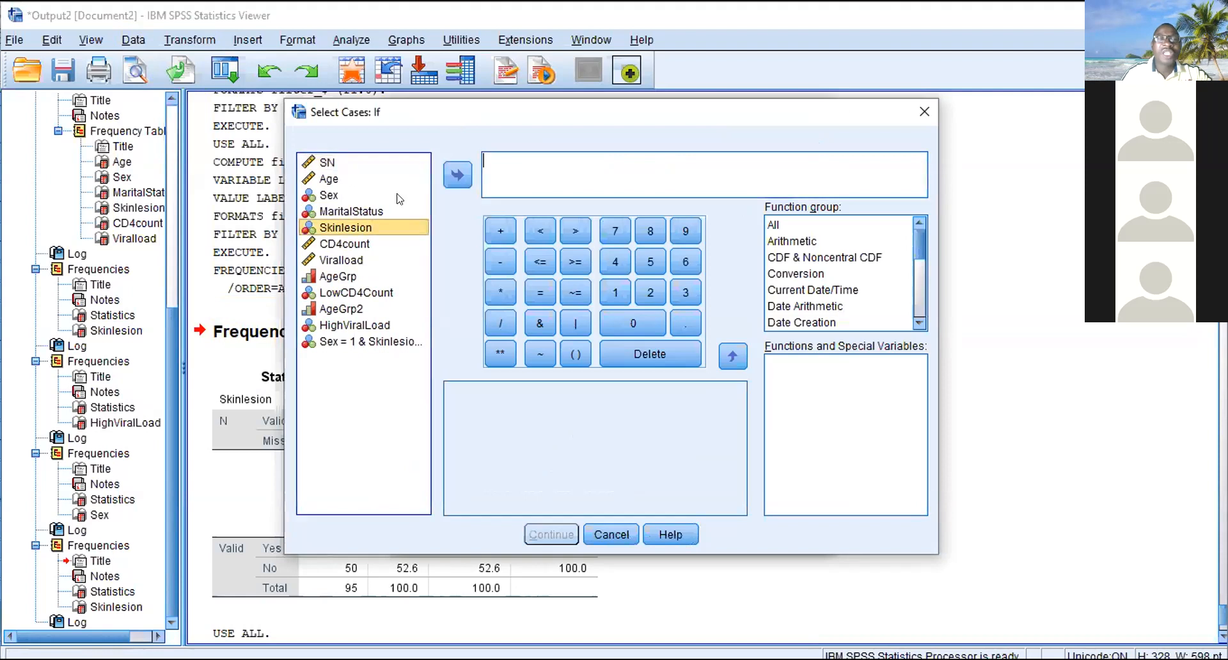
left_click(457, 175)
left_click(540, 292)
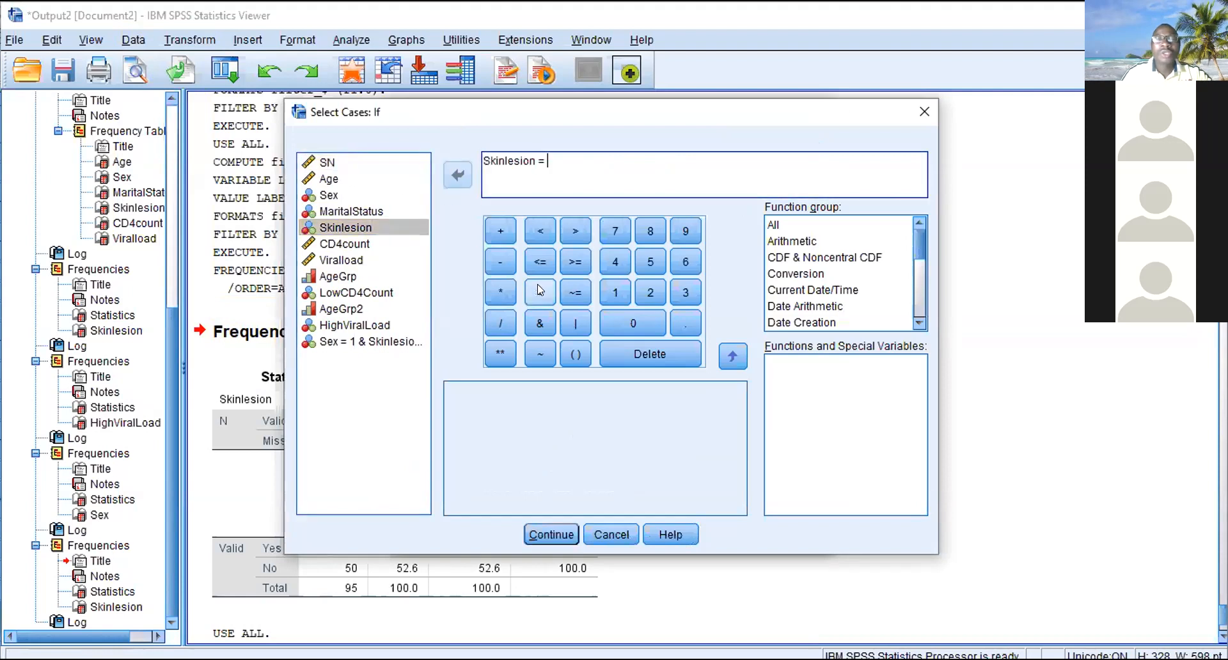
type("1")
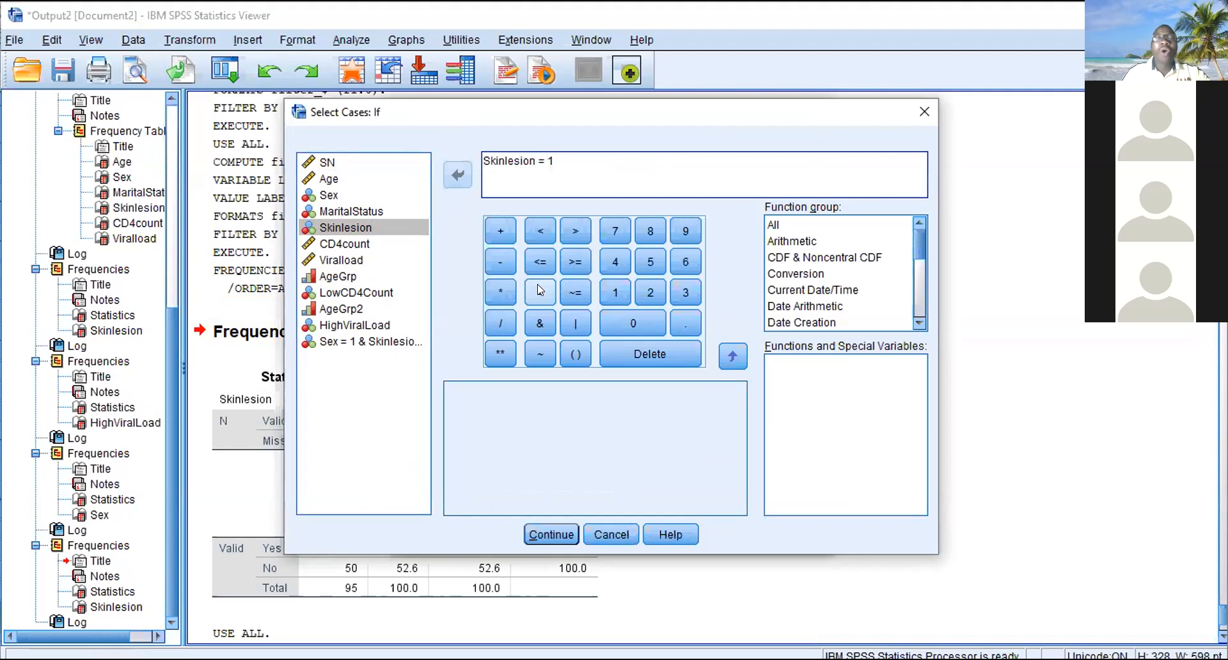
type(" or")
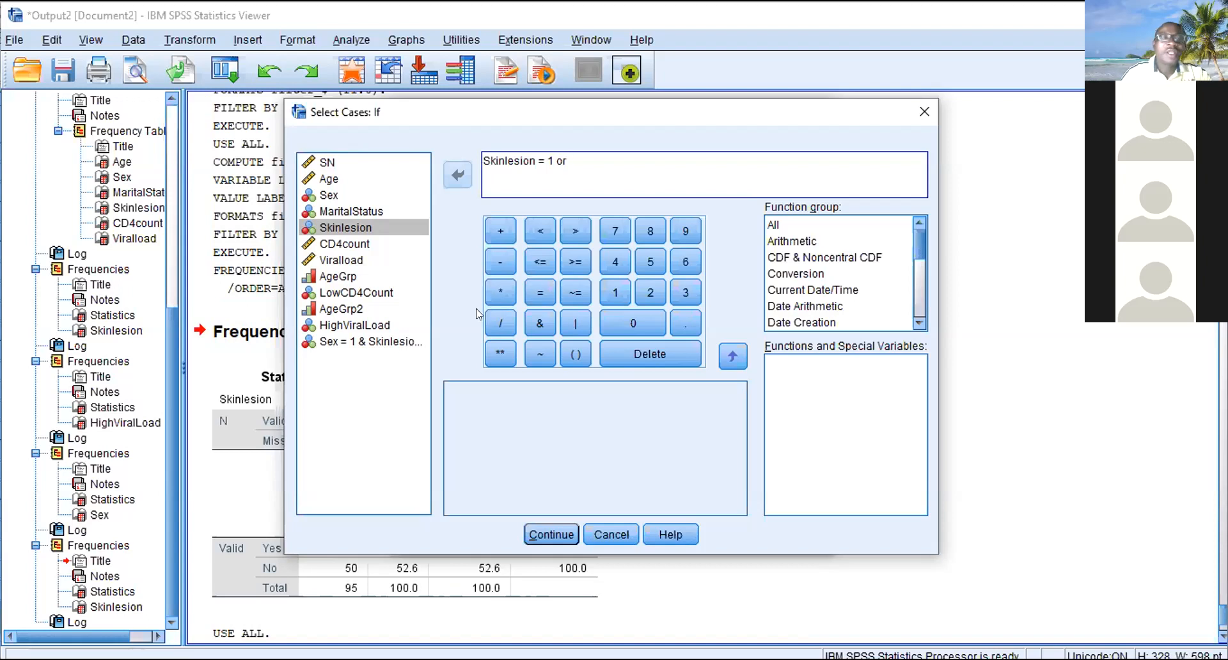
- Extend the Select Cases condition with or CD4count < 200
left_click(341, 244)
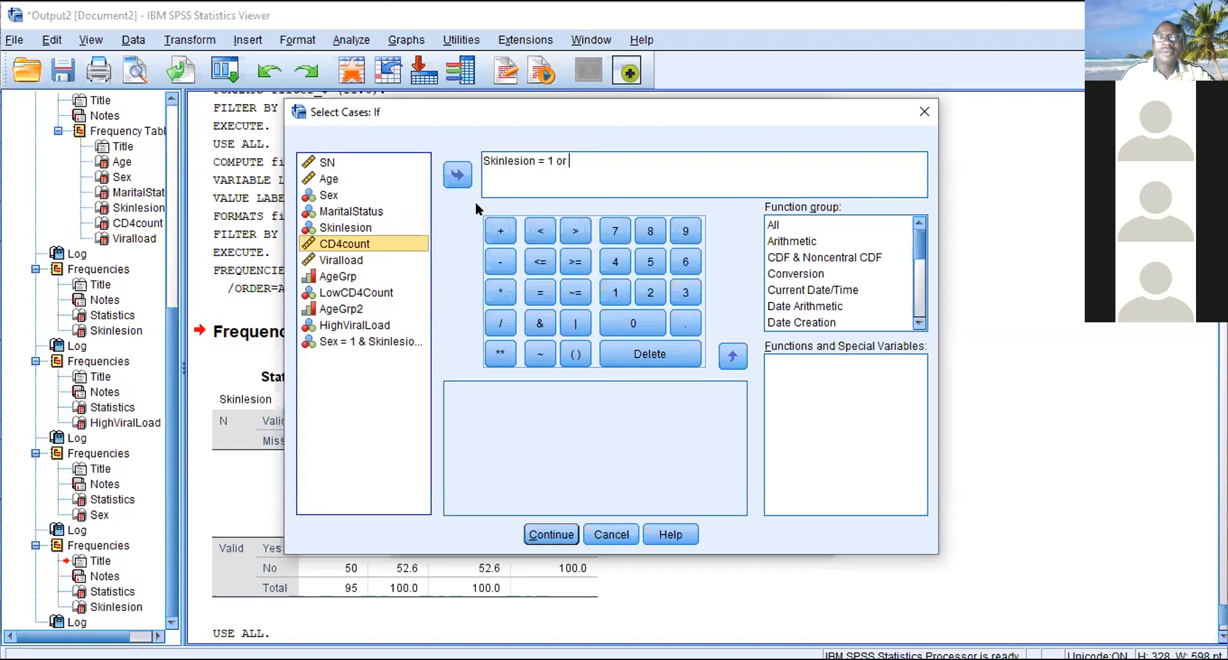
left_click(457, 174)
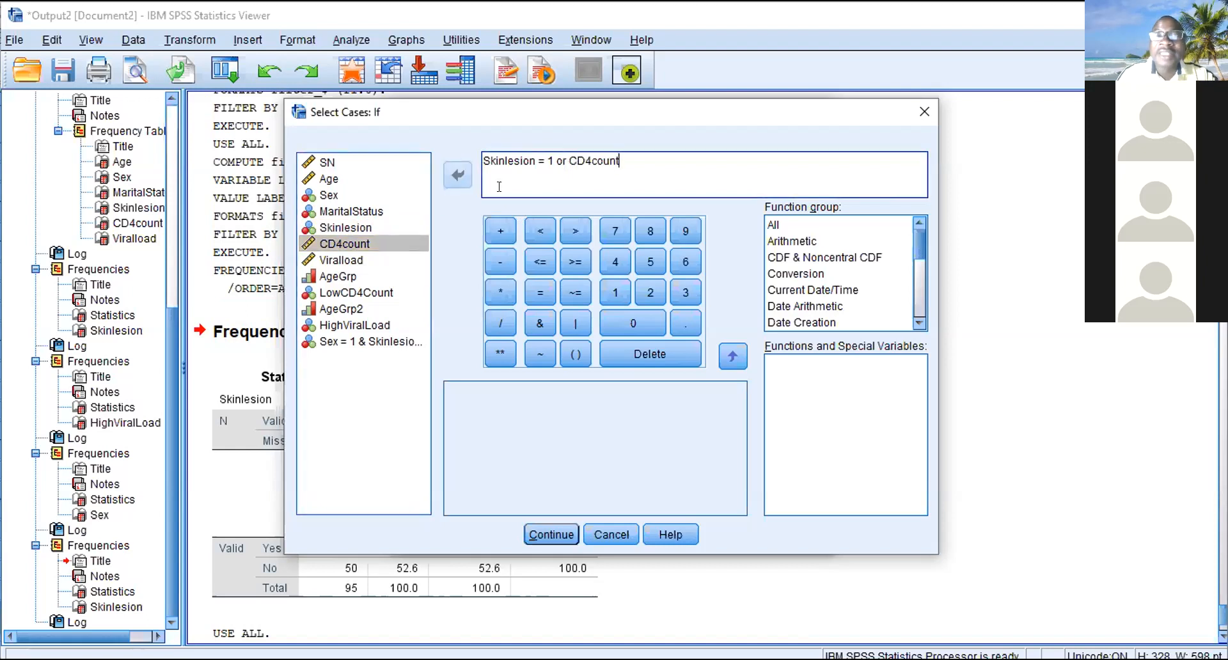
left_click(540, 231)
type("200")
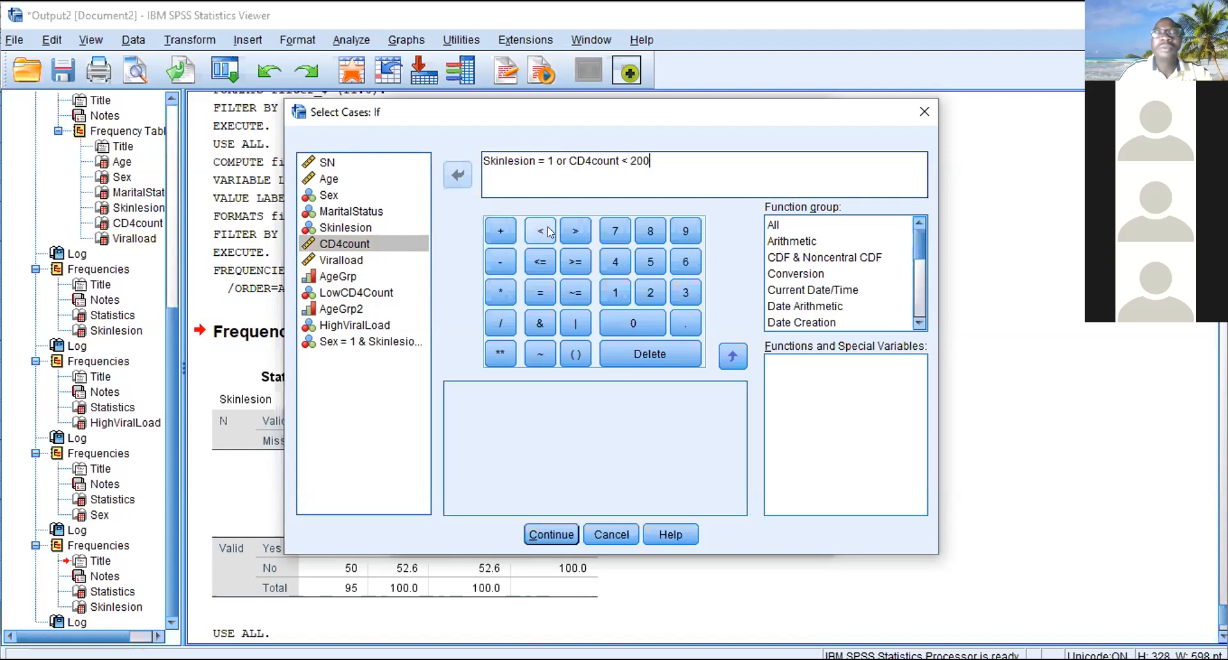
type(" or")
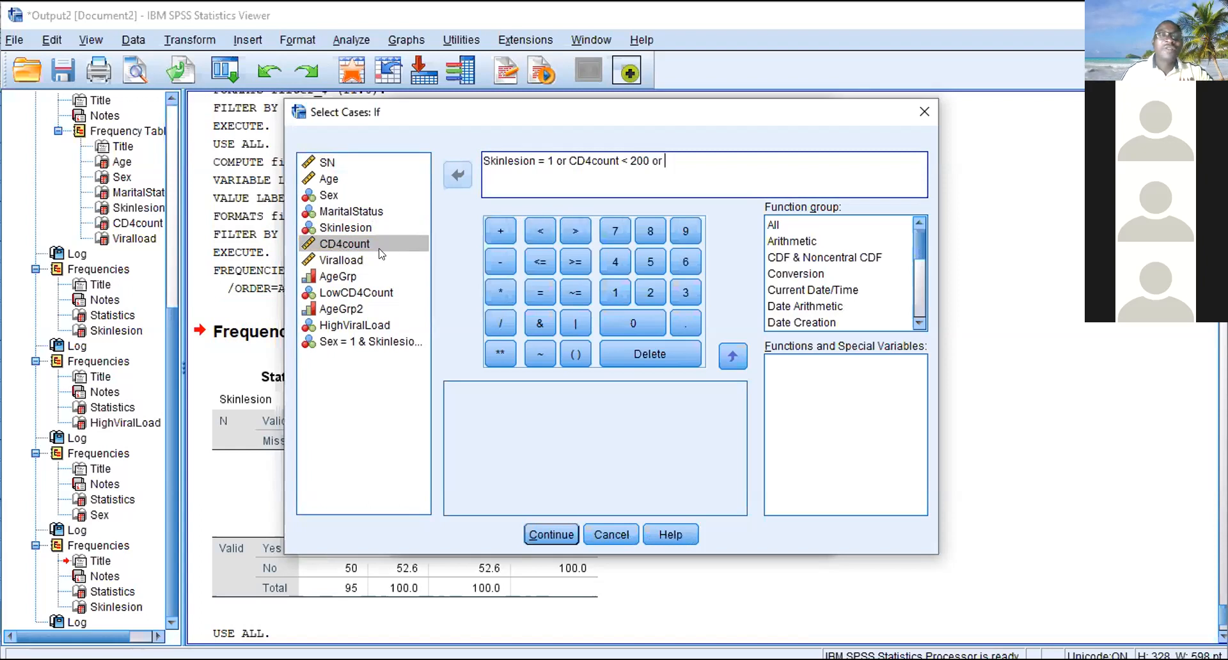
- Add or Viralload > 1000 at the end of the Select Cases condition
left_click(358, 259)
left_click(458, 175)
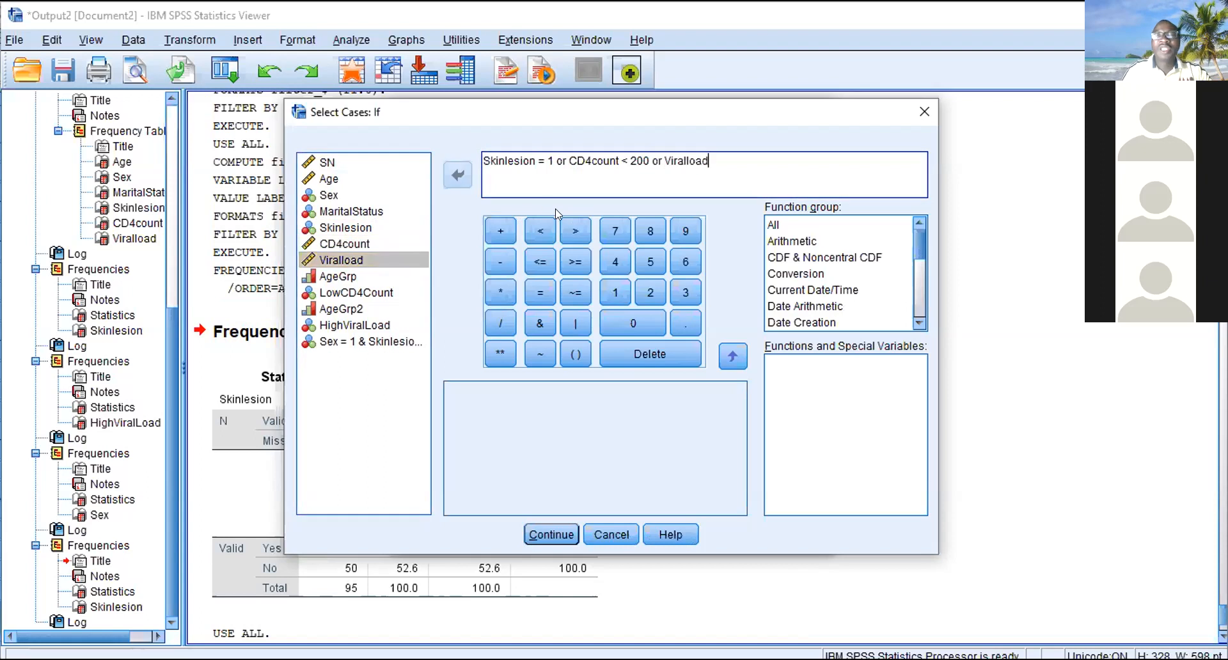
left_click(574, 231)
type("1000")
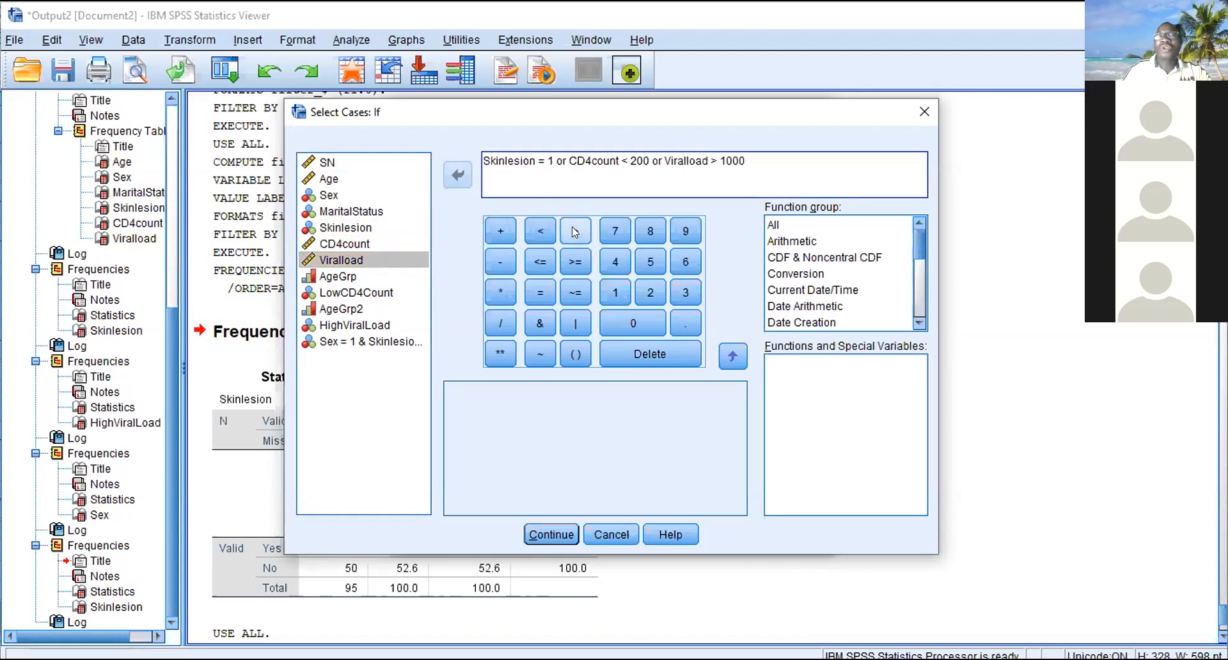
- Apply the combined case filter and check the filter_$ column down to the last cases in the data
left_click(543, 533)
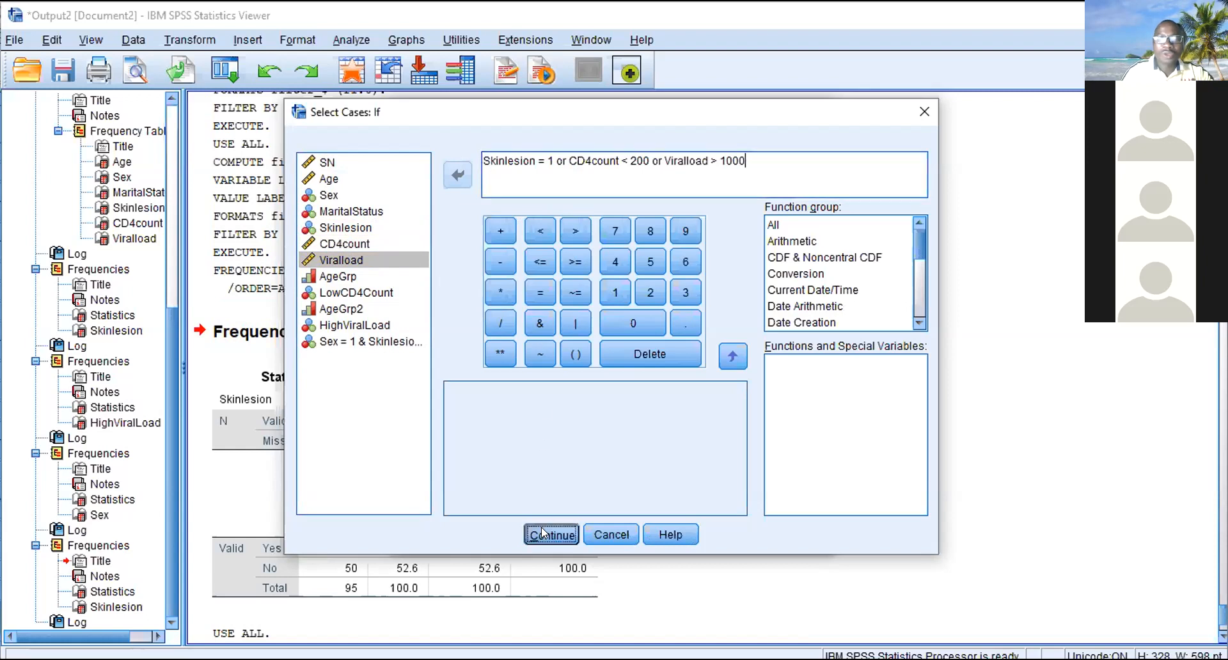
left_click(513, 534)
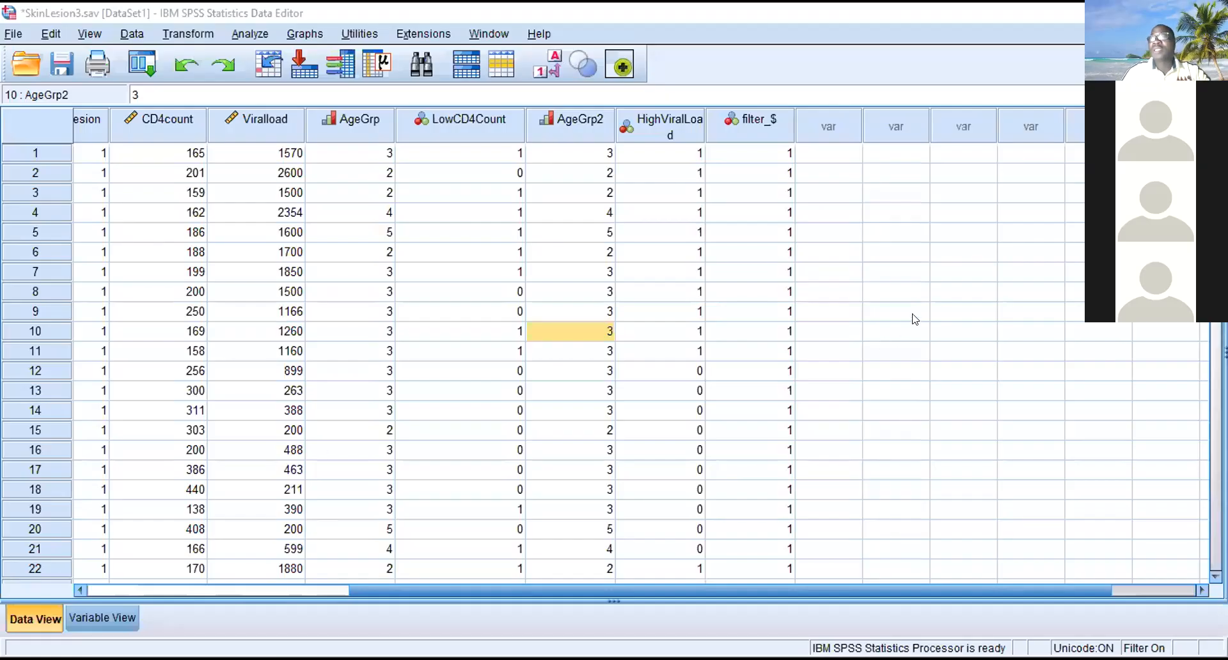
scroll(601, 358, "down", 20)
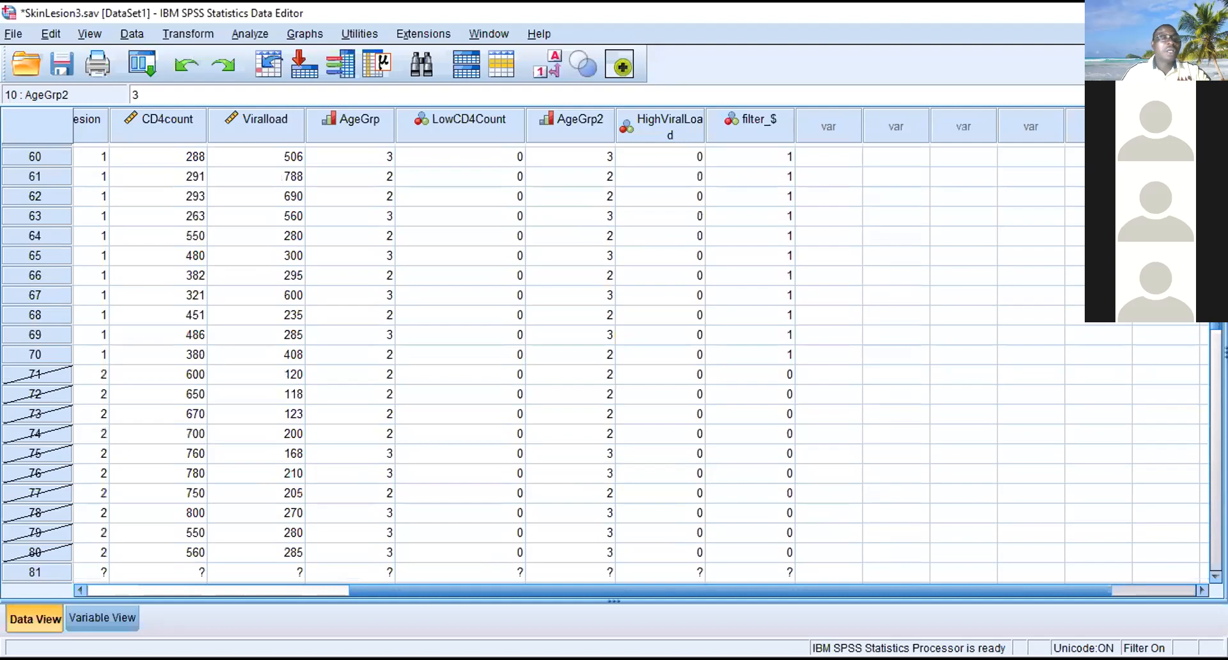
left_click_drag(1216, 284, 1216, 134)
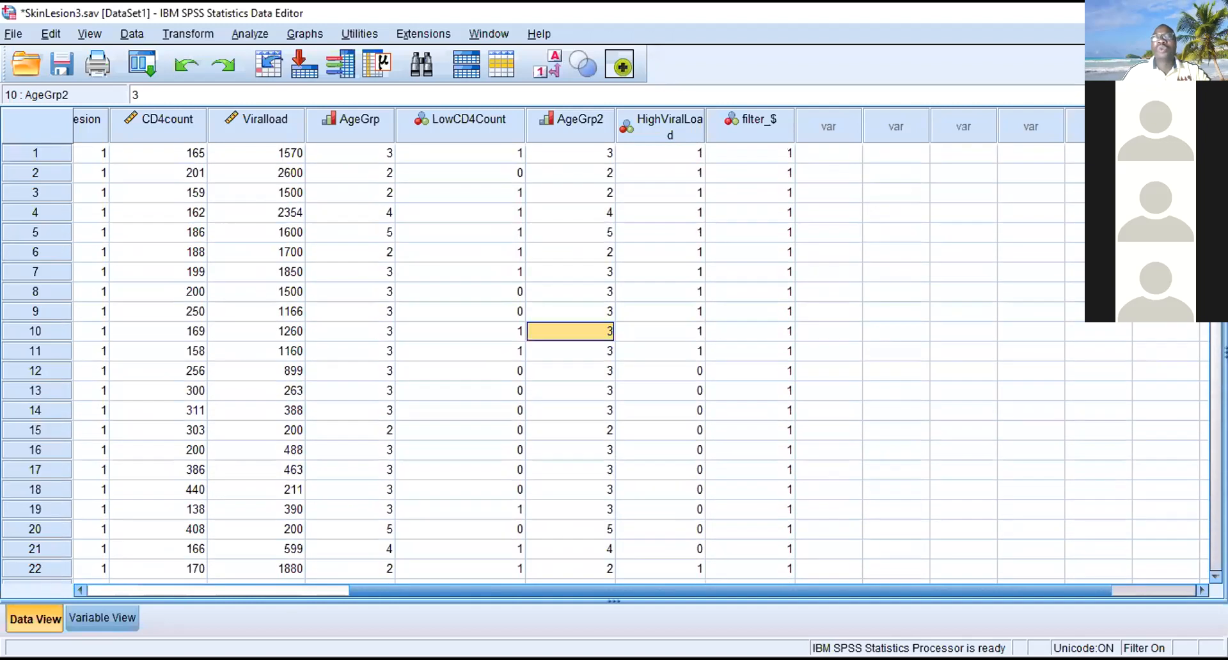
- Show the variable definitions and select the name of the filter_$ variable
left_click(102, 615)
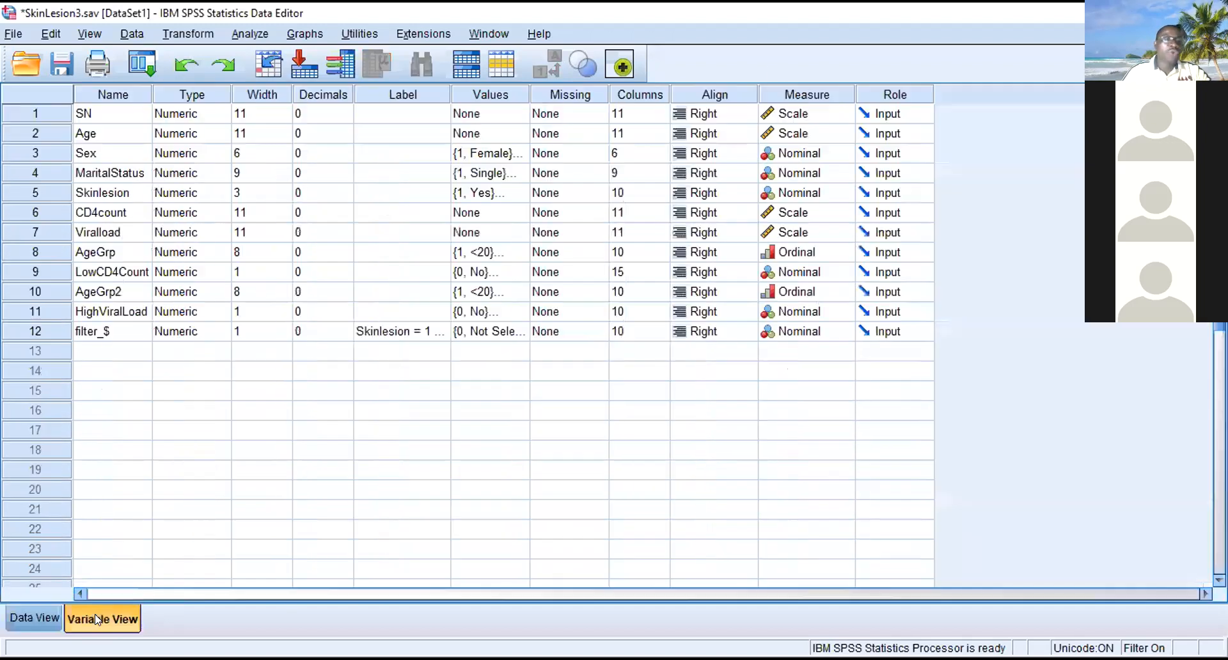
left_click(105, 330)
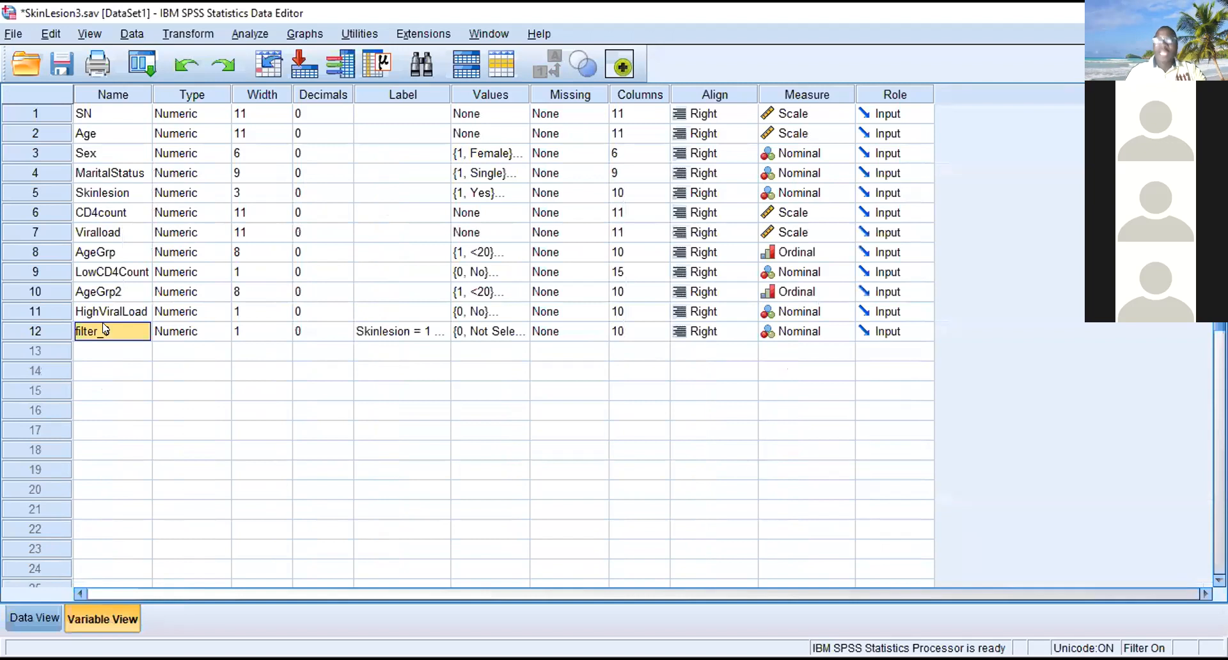
type("A")
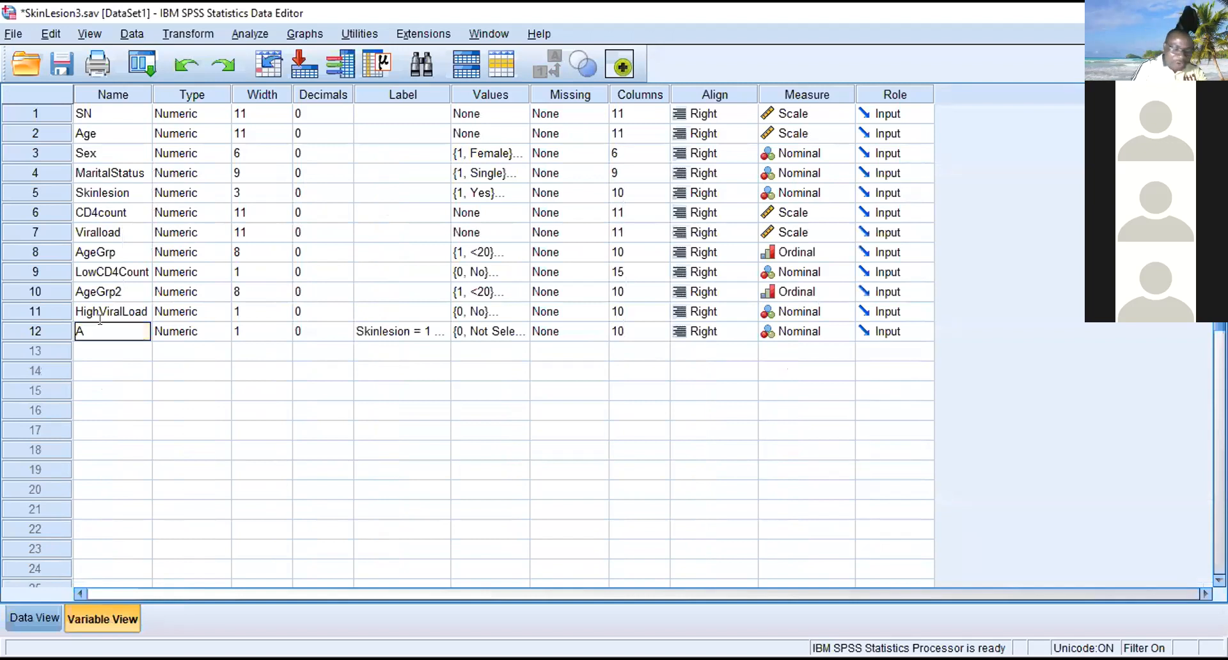
type("dva")
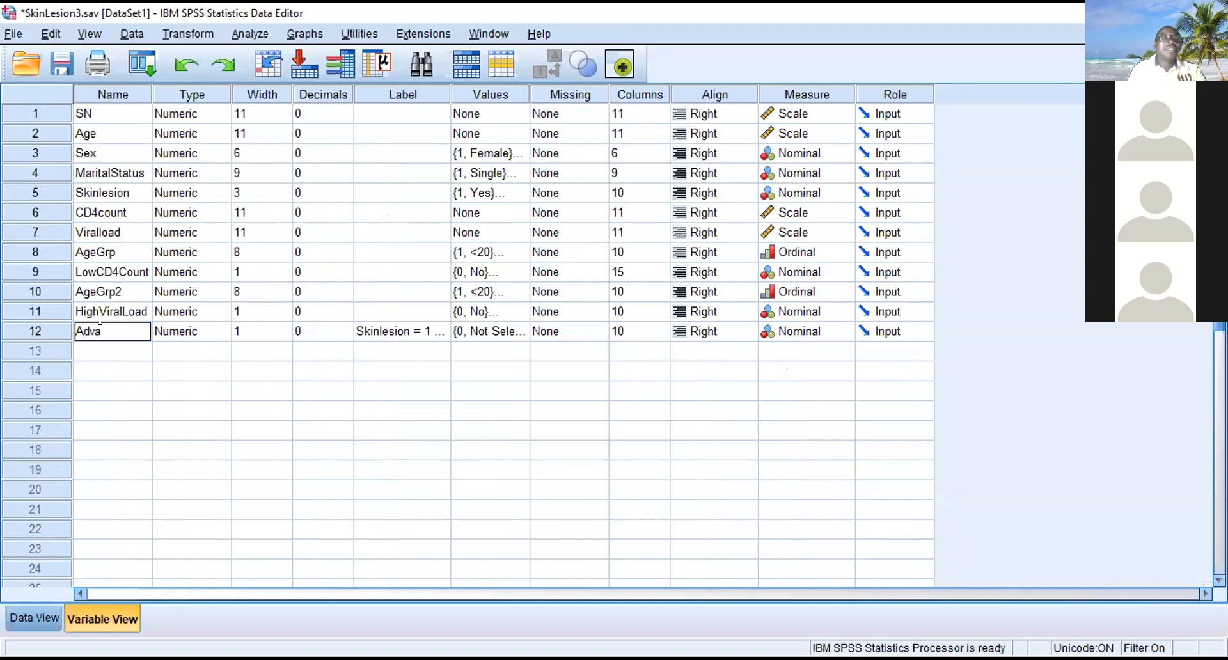
type("ncedH")
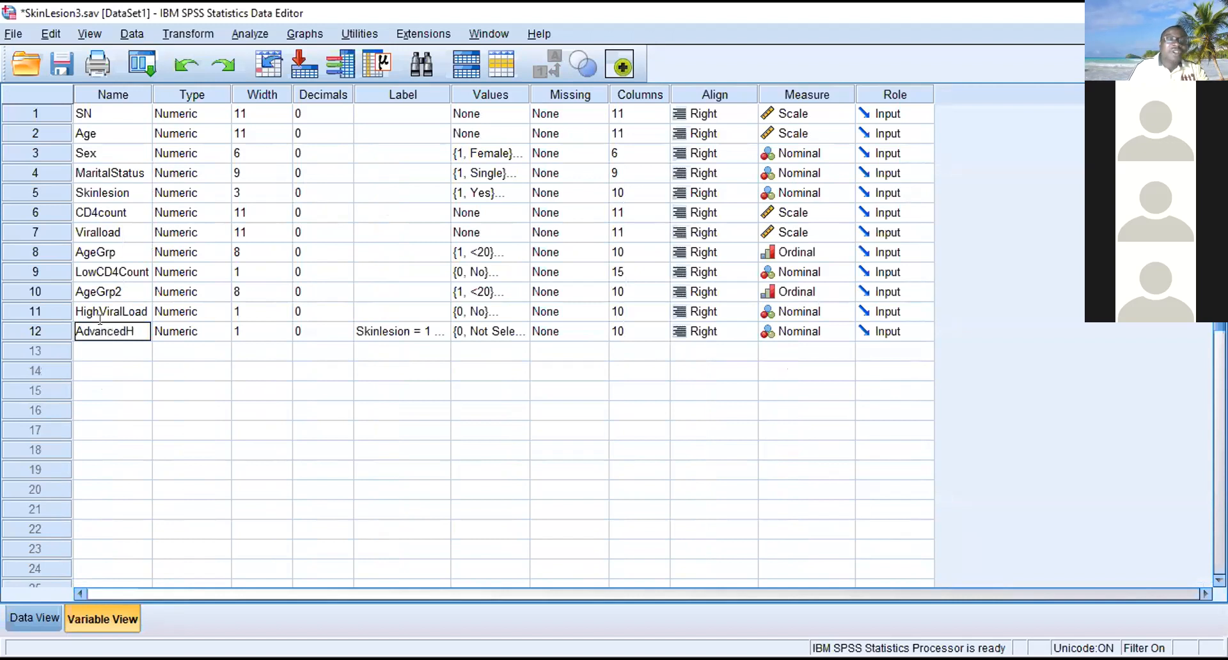
key("BackSpace")
key("BackSpace")
key("BackSpace")
key("BackSpace")
key("BackSpace")
key("BackSpace")
key("BackSpace")
key("BackSpace")
key("BackSpace")
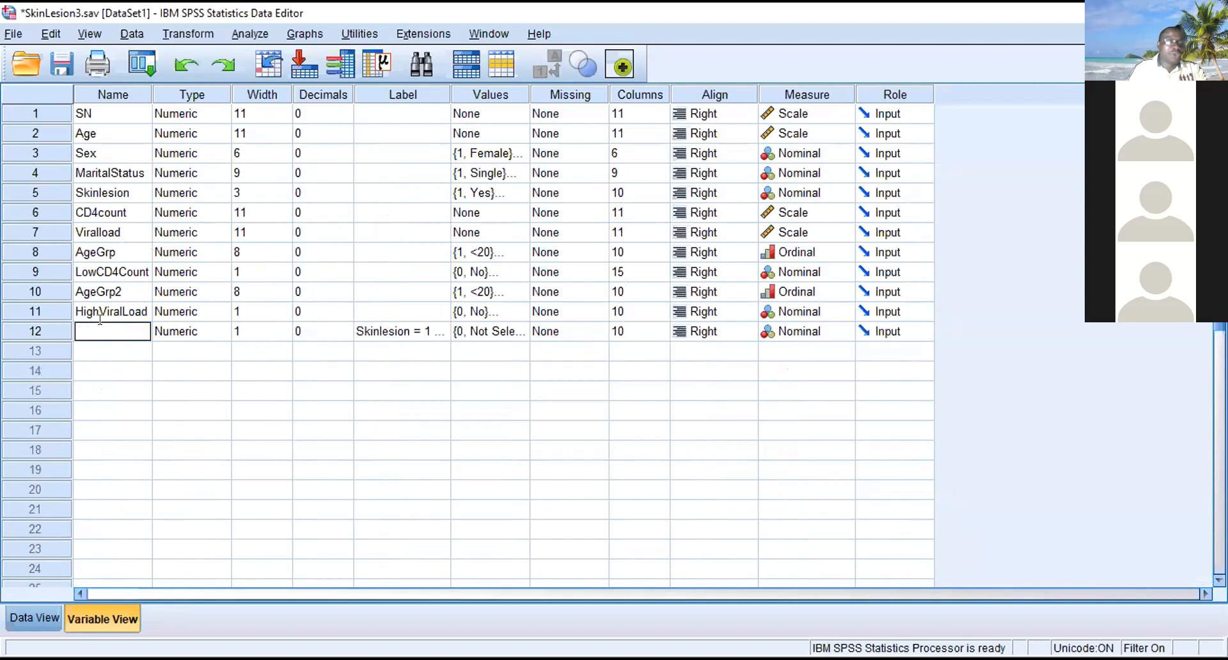
type("A")
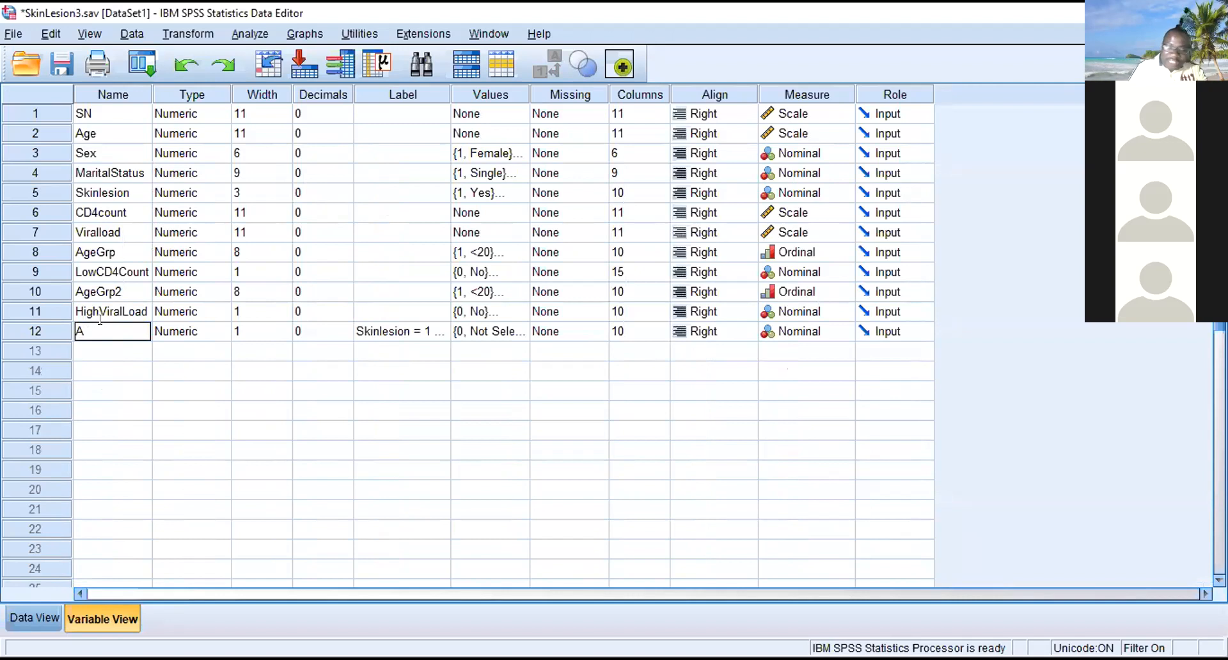
type("IDs")
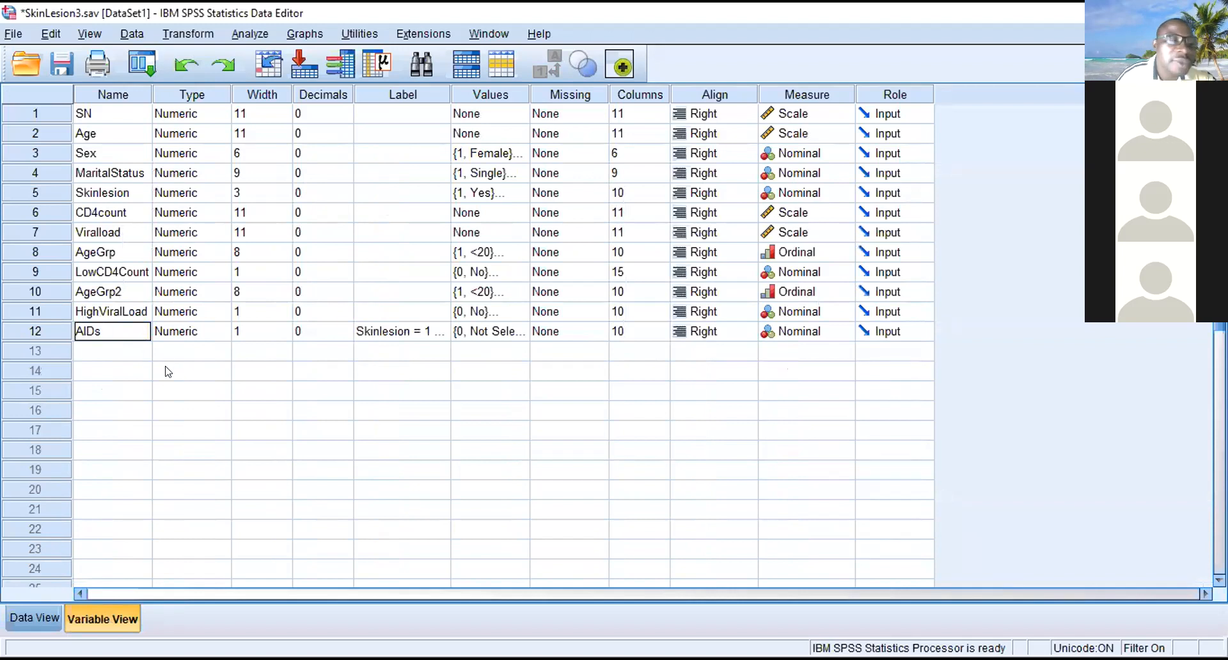
key("BackSpace")
key("BackSpace")
key("BackSpace")
key("BackSpace")
type("db")
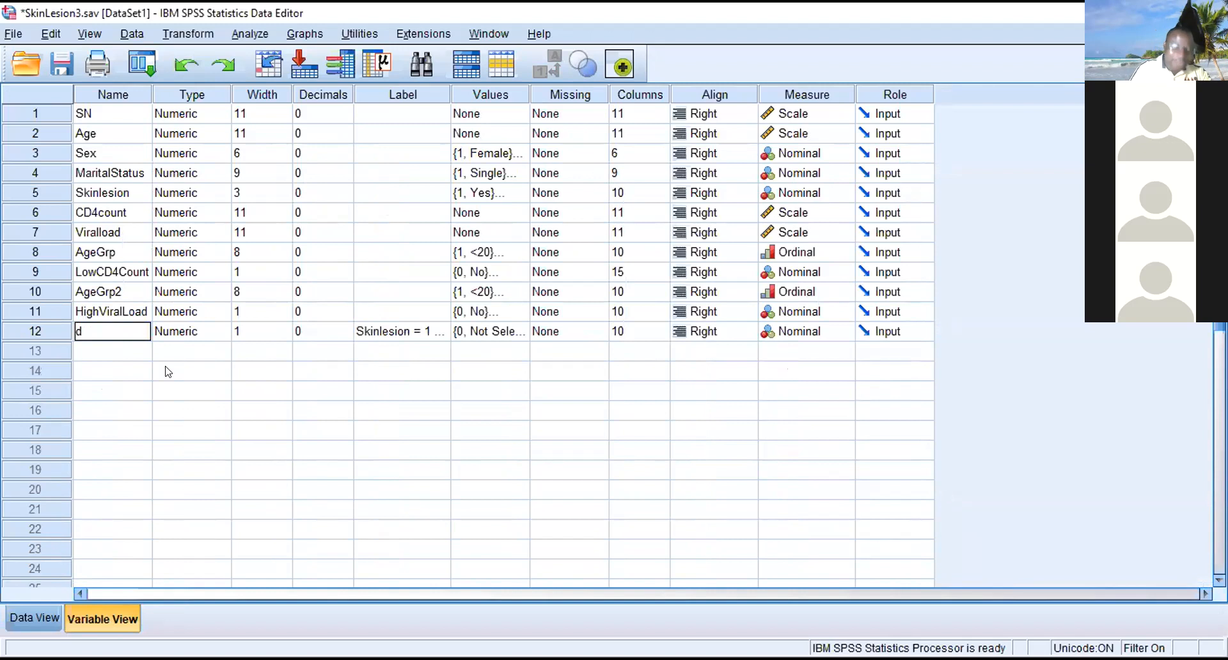
key("BackSpace")
key("BackSpace")
- Rename the filter_$ variable as AdvancedDx and clear its label
type("A")
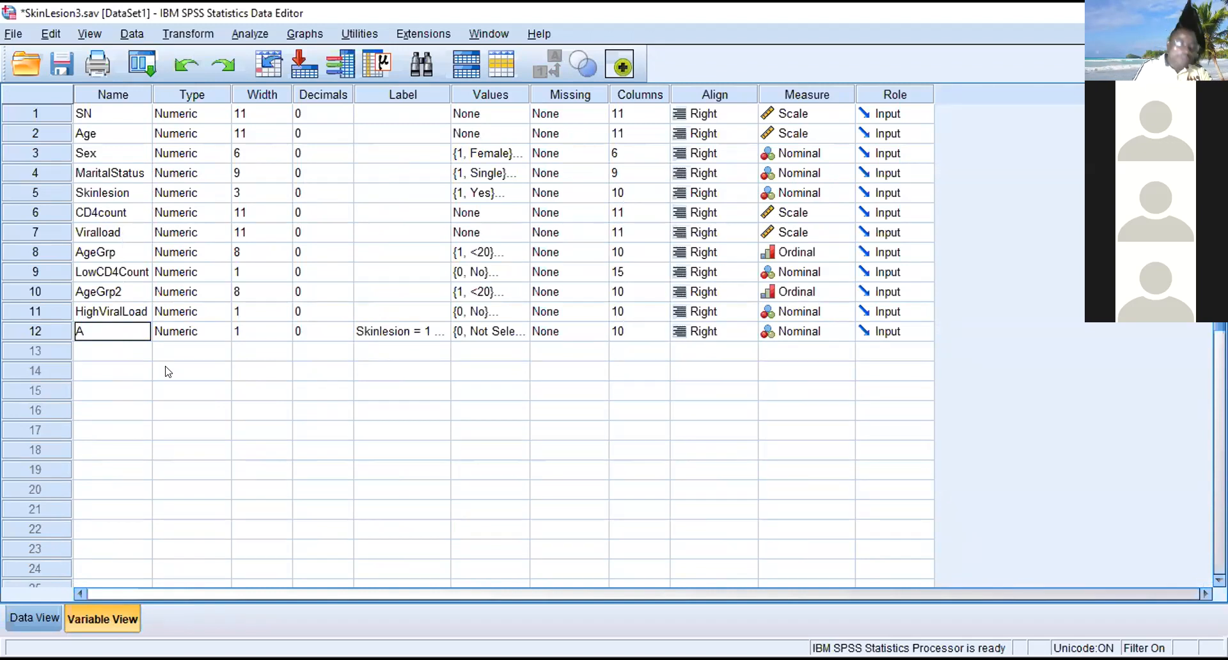
type("dva")
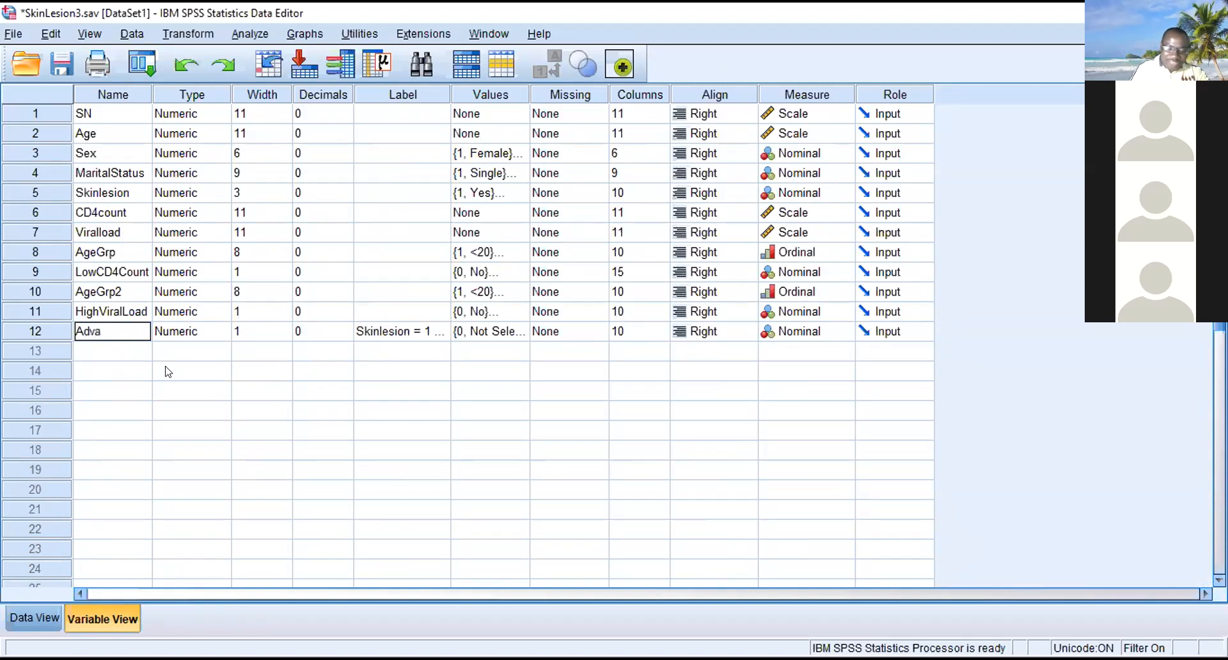
type("ncedDx")
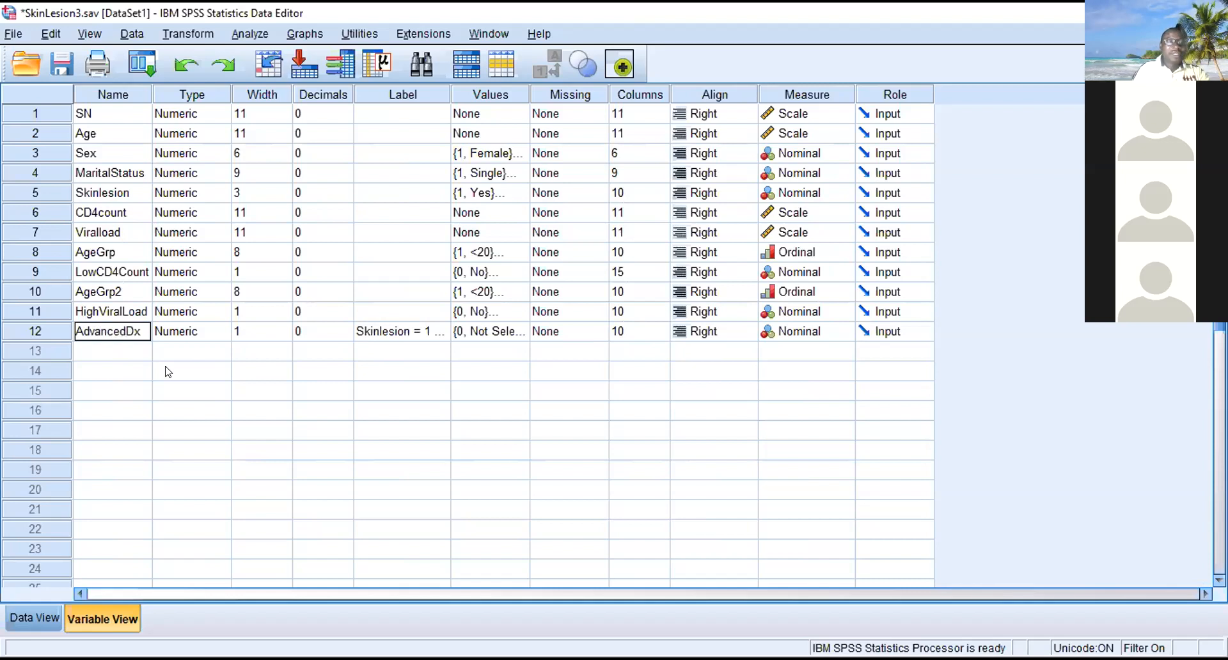
left_click(378, 337)
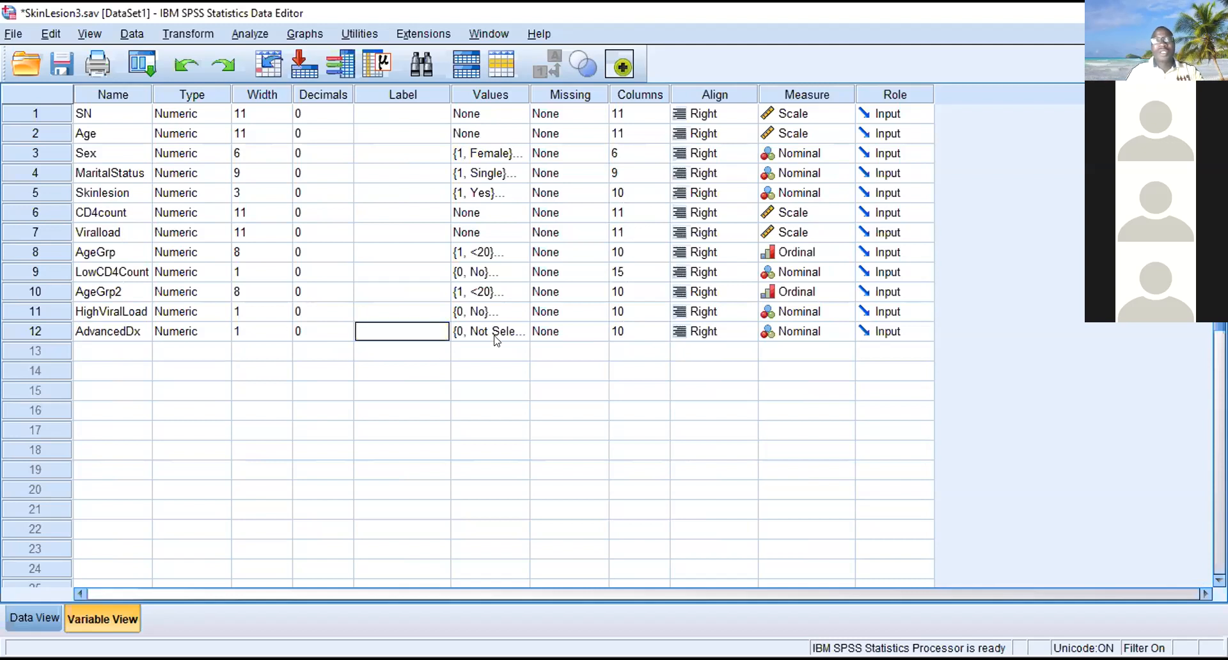
- Change the label of value 1 of the AdvancedDx variable to Yes
left_click(518, 331)
left_click(518, 332)
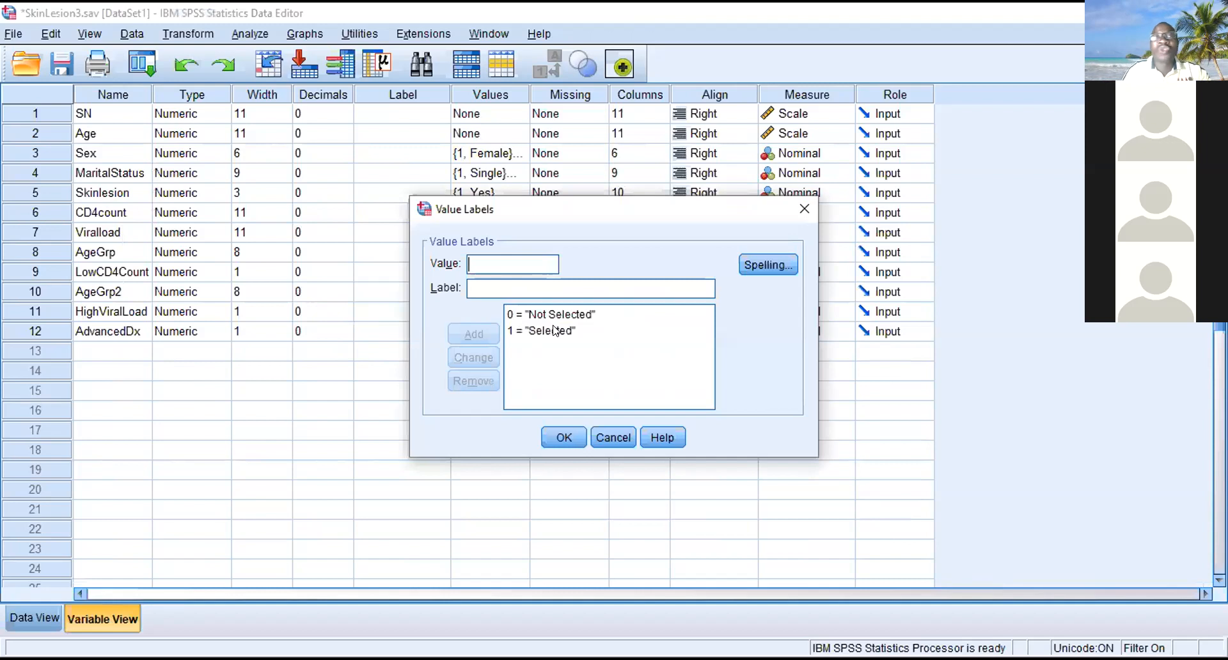
left_click(554, 331)
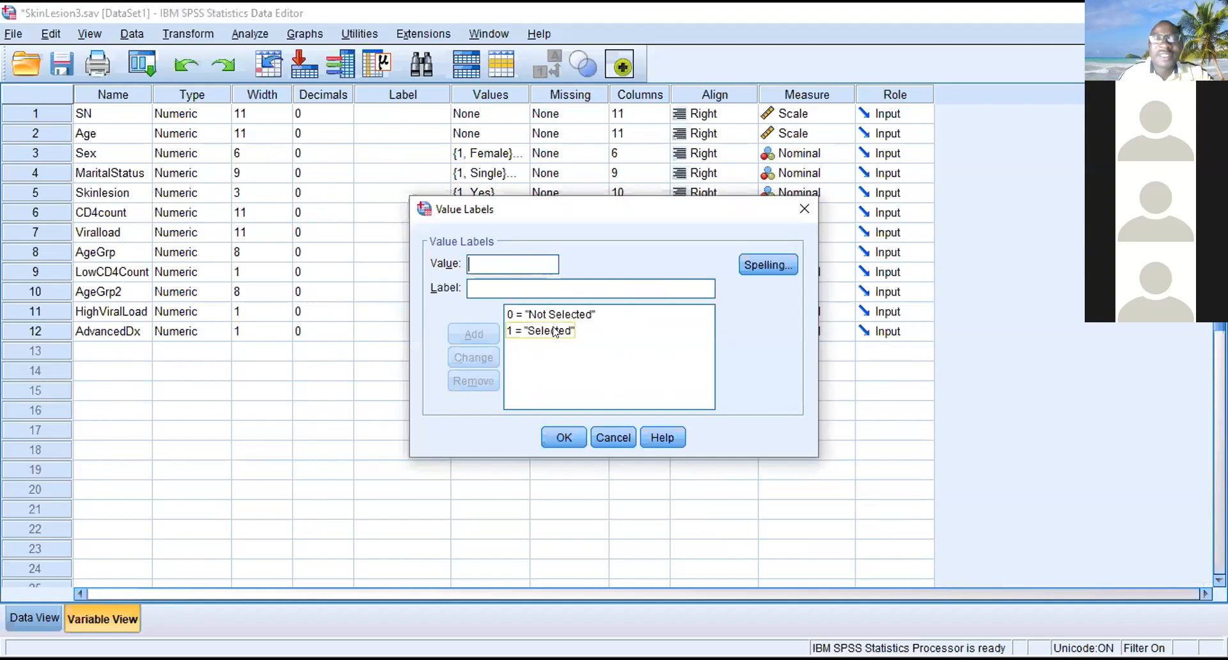
left_click(554, 330)
left_click_drag(528, 289, 467, 282)
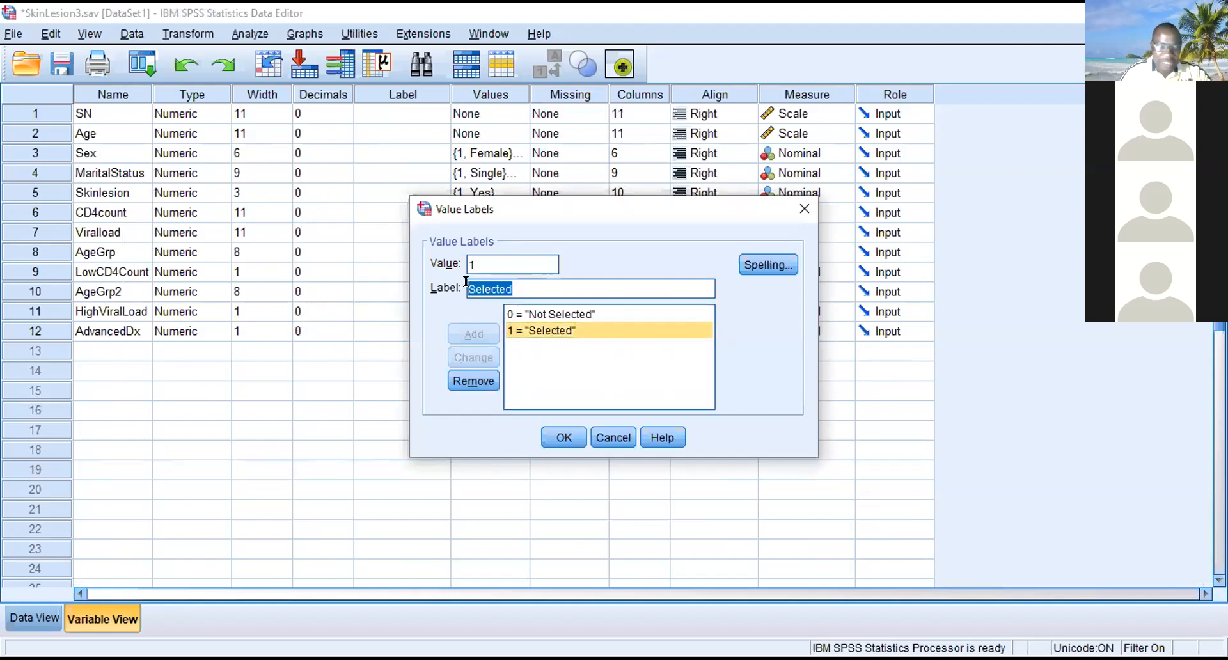
type("Yes")
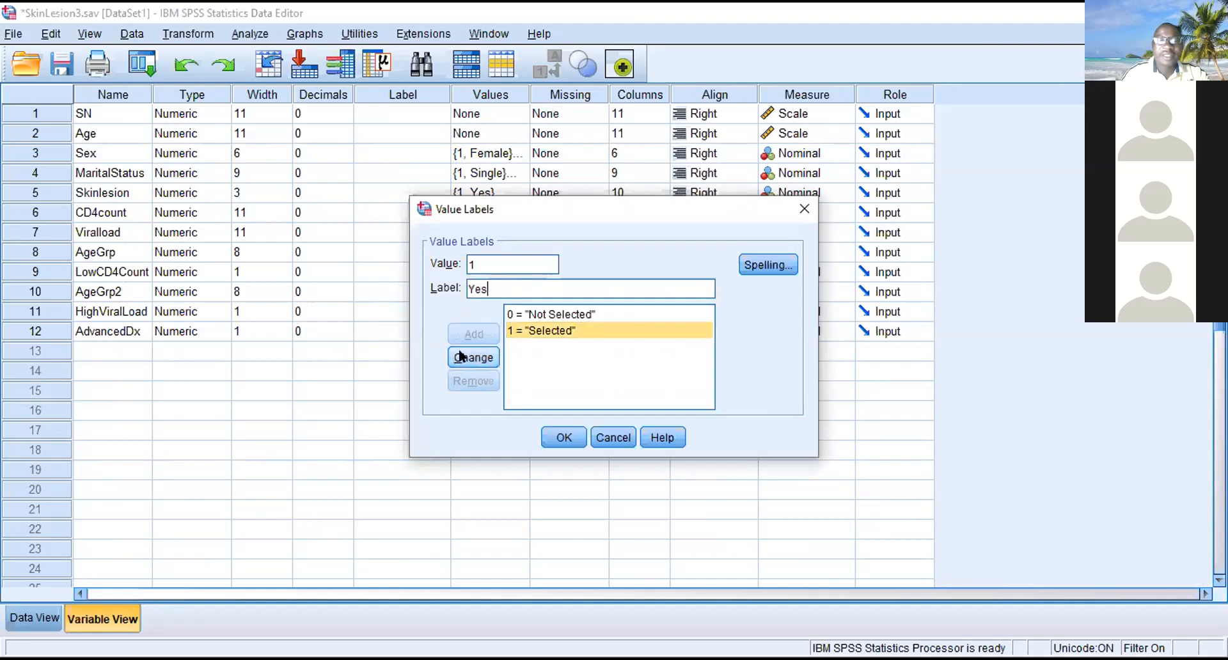
left_click(473, 357)
- Change the label of value 0 of AdvancedDx to No and apply the value labels
left_click(541, 314)
left_click_drag(532, 289, 467, 289)
type("No")
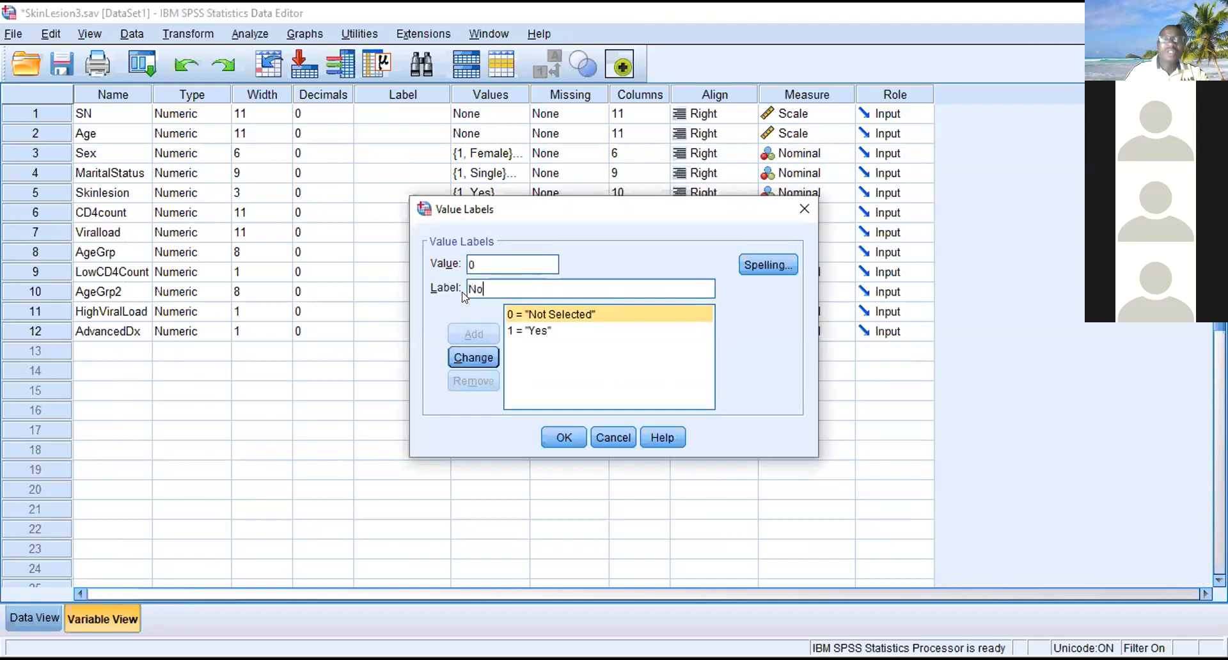
left_click(473, 357)
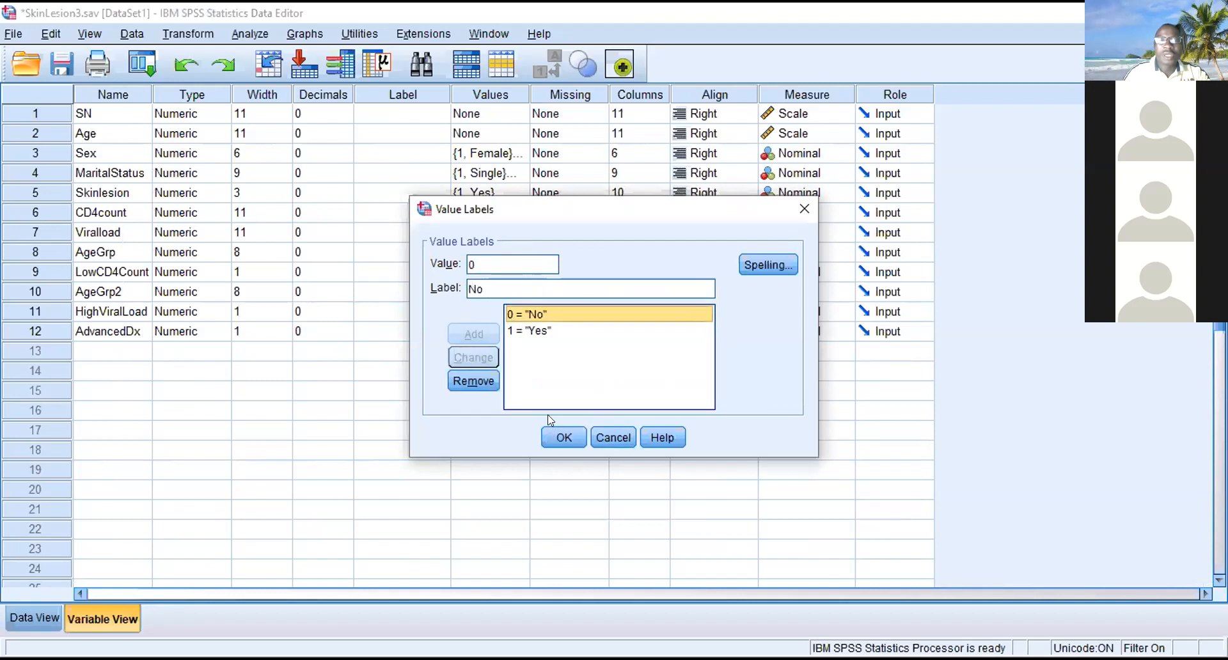
left_click(557, 439)
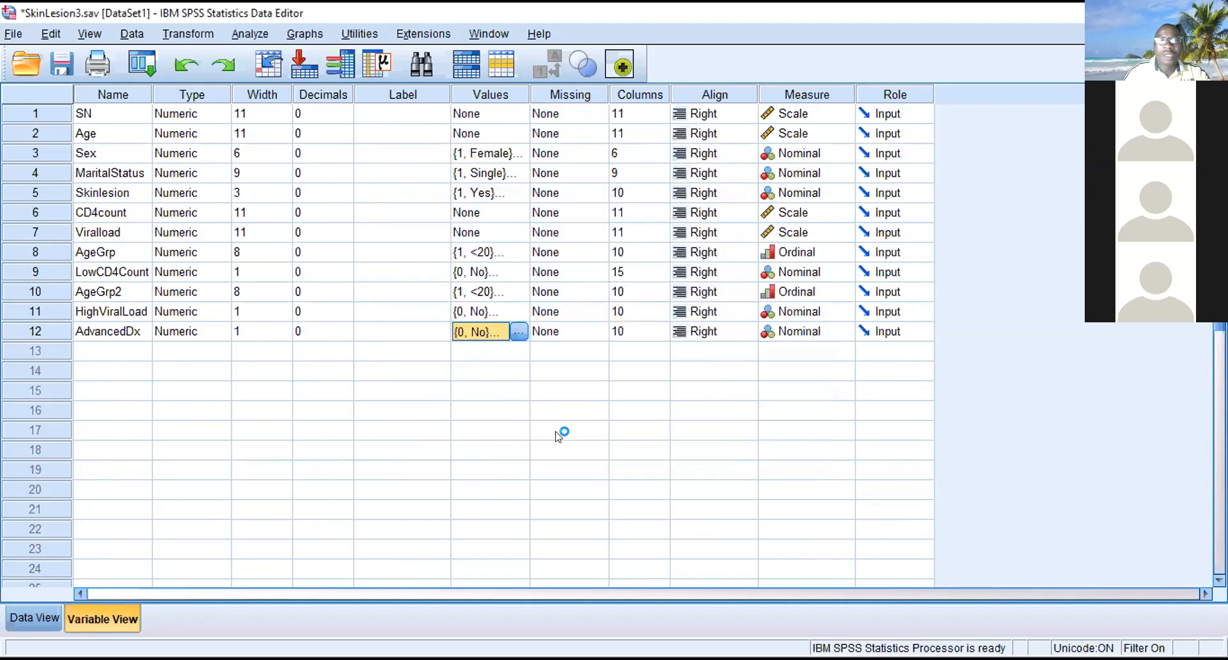
left_click(518, 331)
left_click(560, 437)
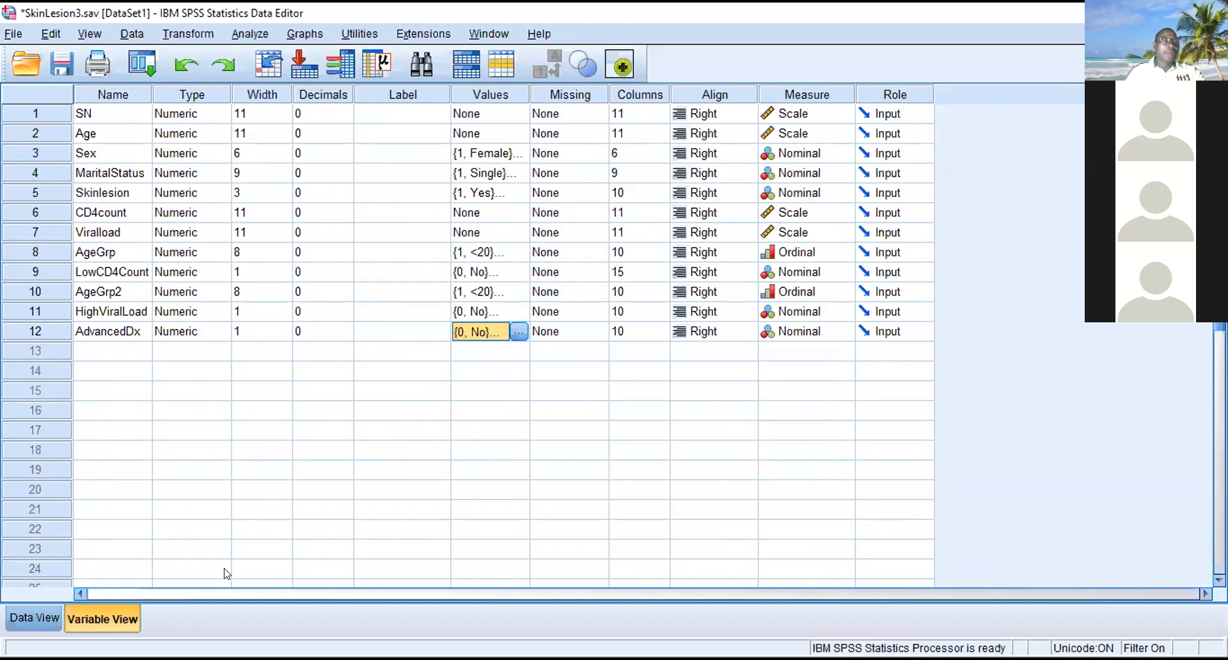
- Switch off the case filter by setting Select Cases to All cases
left_click(125, 35)
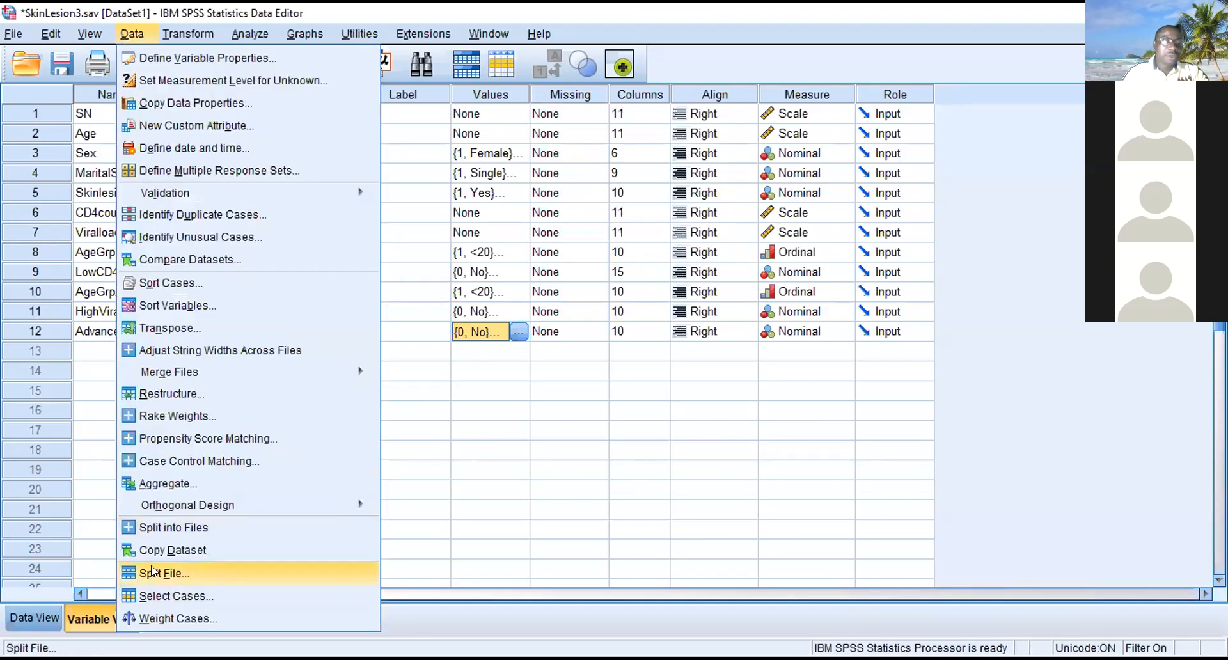
key("Return")
left_click(593, 165)
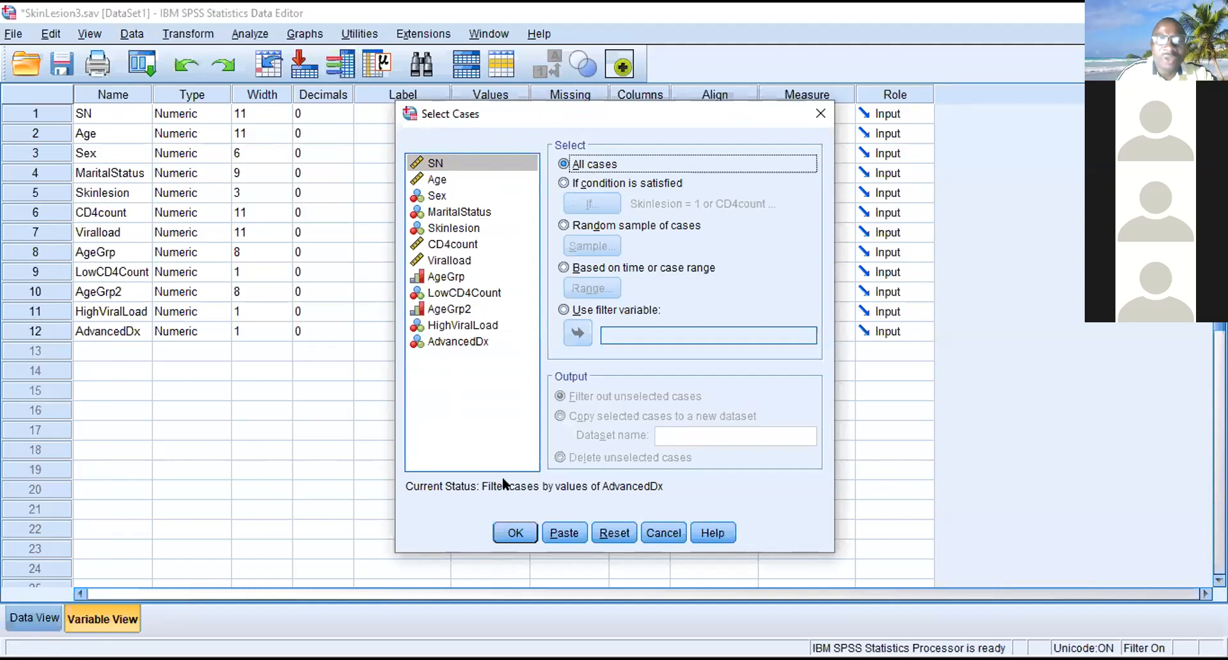
left_click(505, 530)
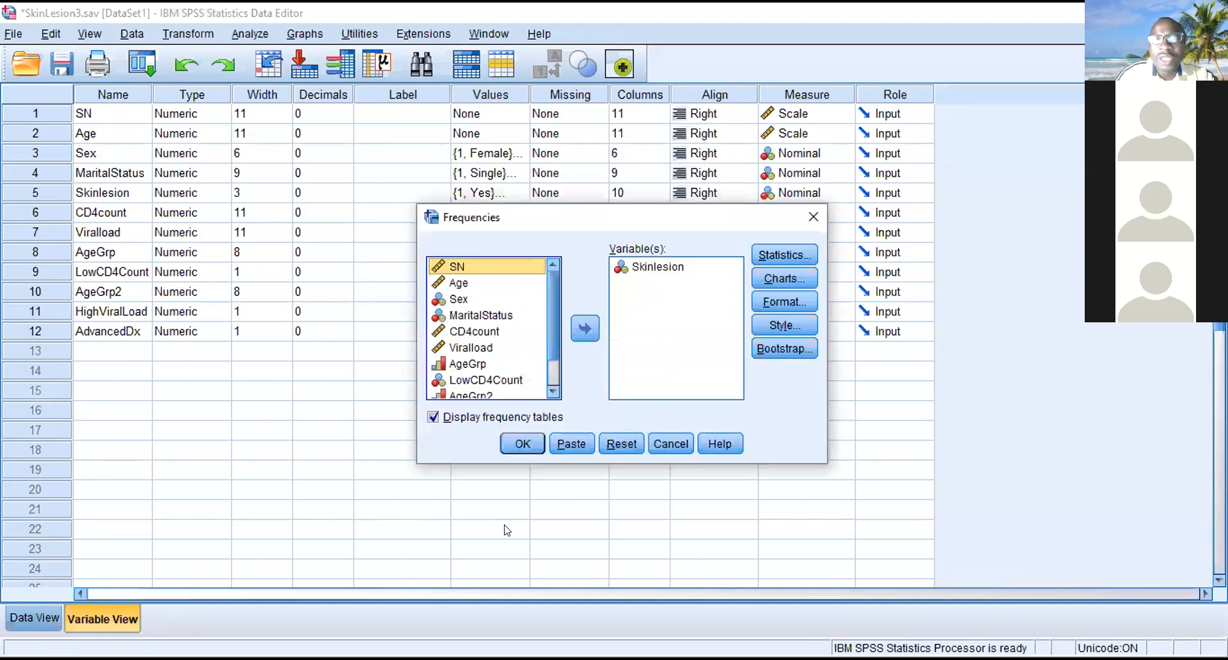
- Run Frequencies with a frequency table for AdvancedDx only, replacing Skinlesion in the variable list
left_click(585, 328)
left_click(585, 328)
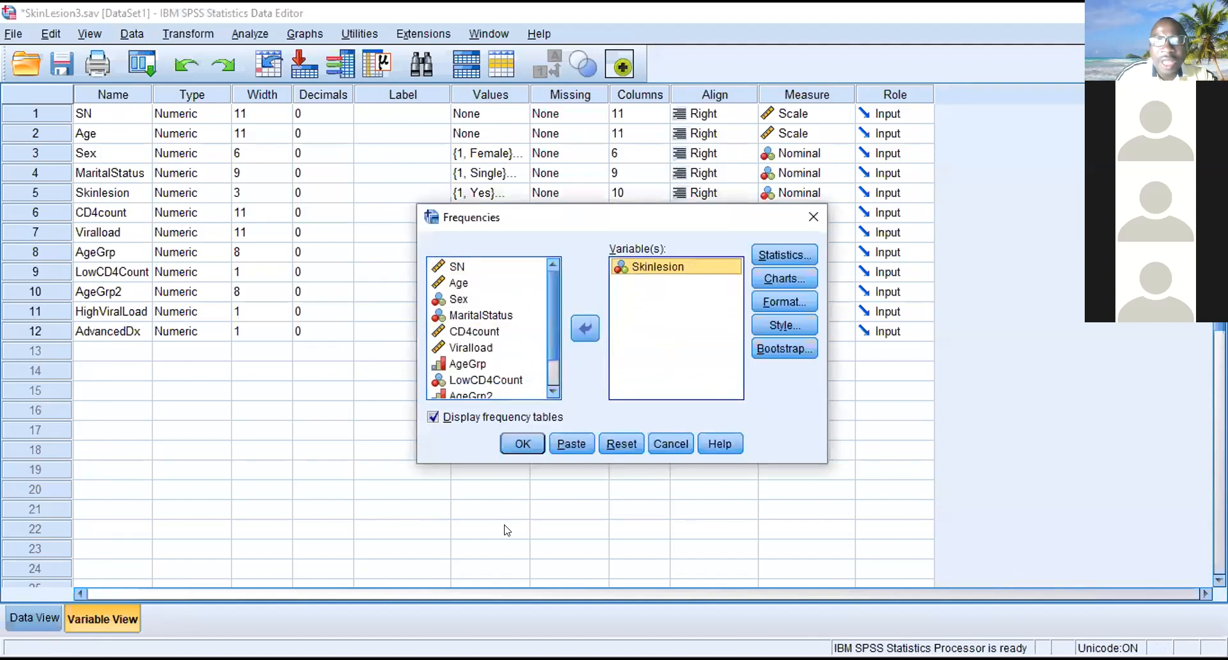
left_click_drag(553, 320, 553, 346)
left_click(480, 391)
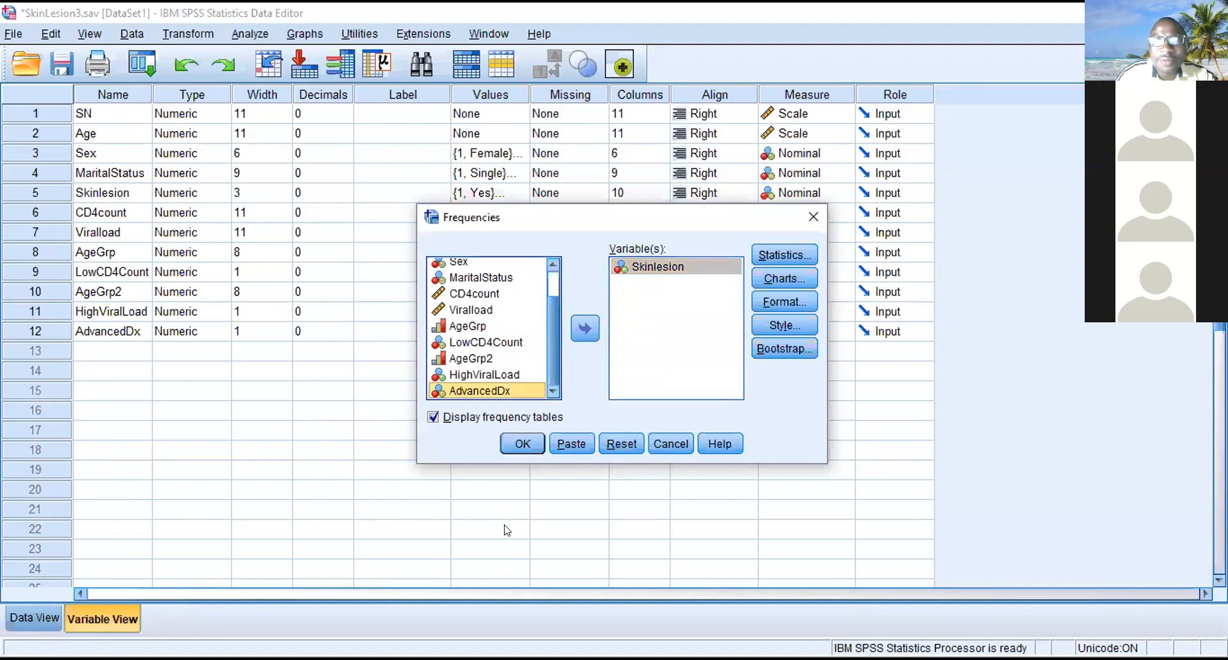
left_click(585, 328)
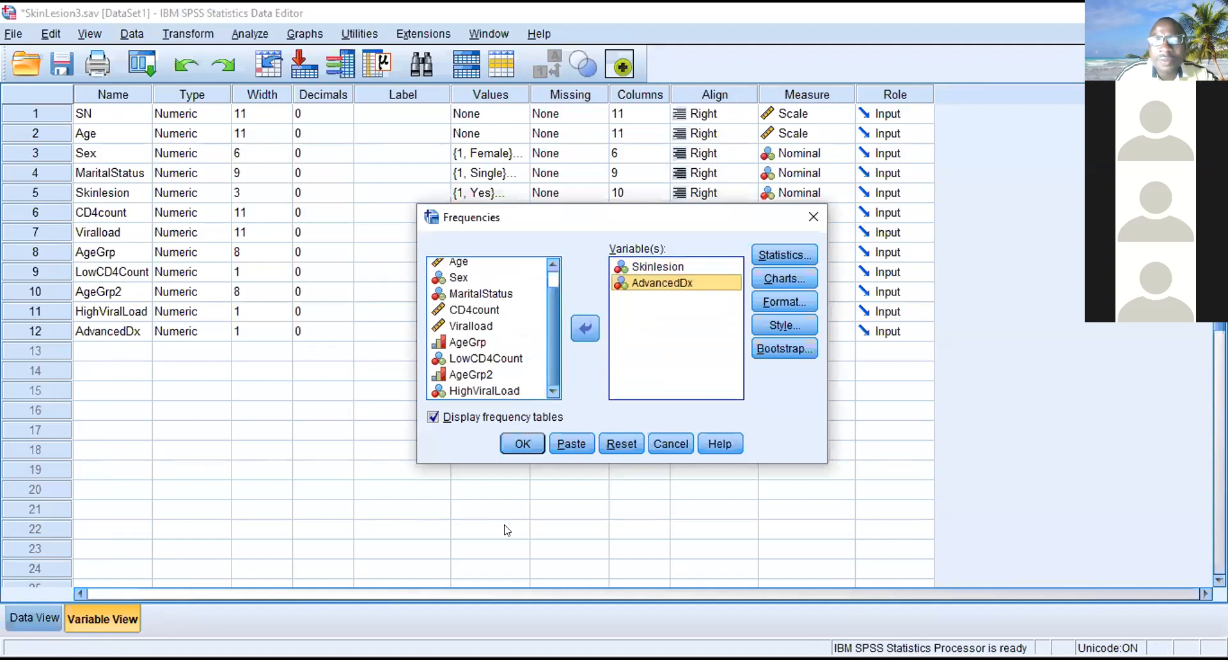
left_click(658, 266)
left_click(584, 328)
left_click(523, 444)
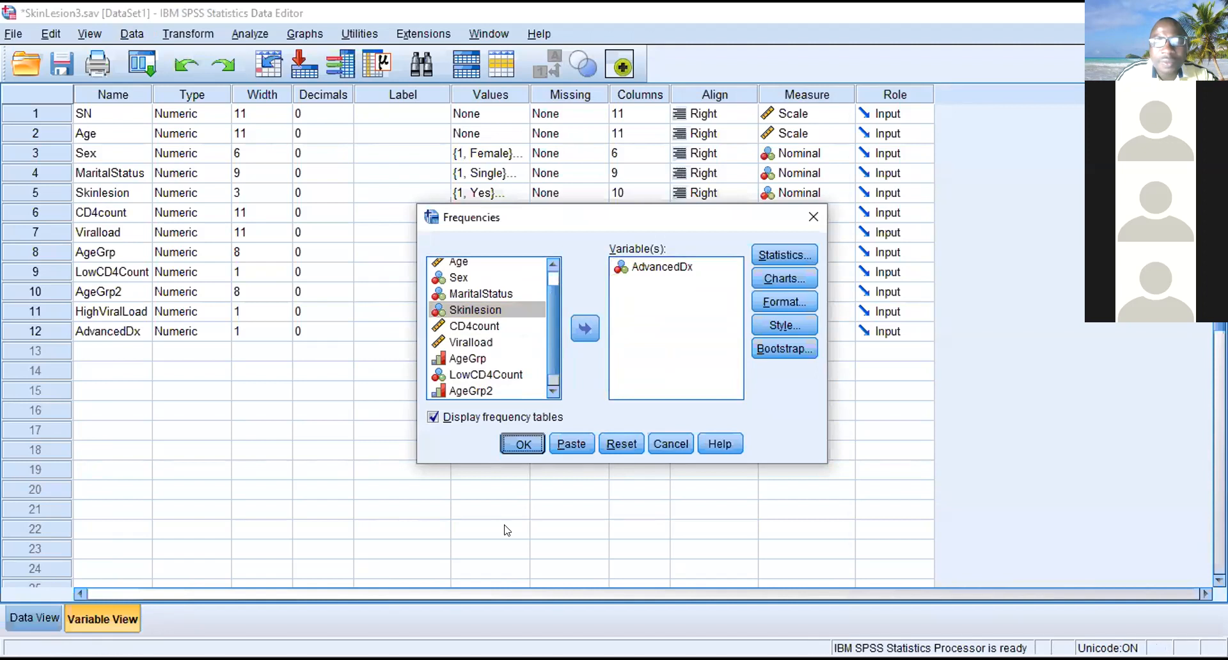
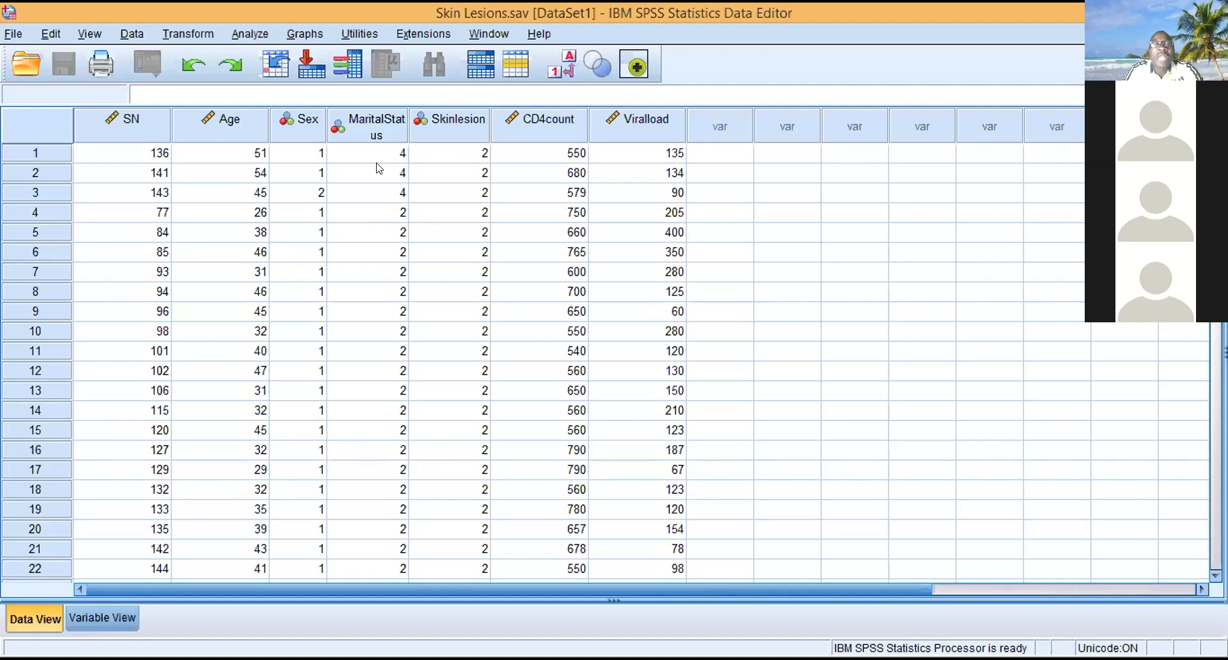
- Split the file by Sex with output organized by groups, sorting the file by the grouping variable
left_click(301, 121)
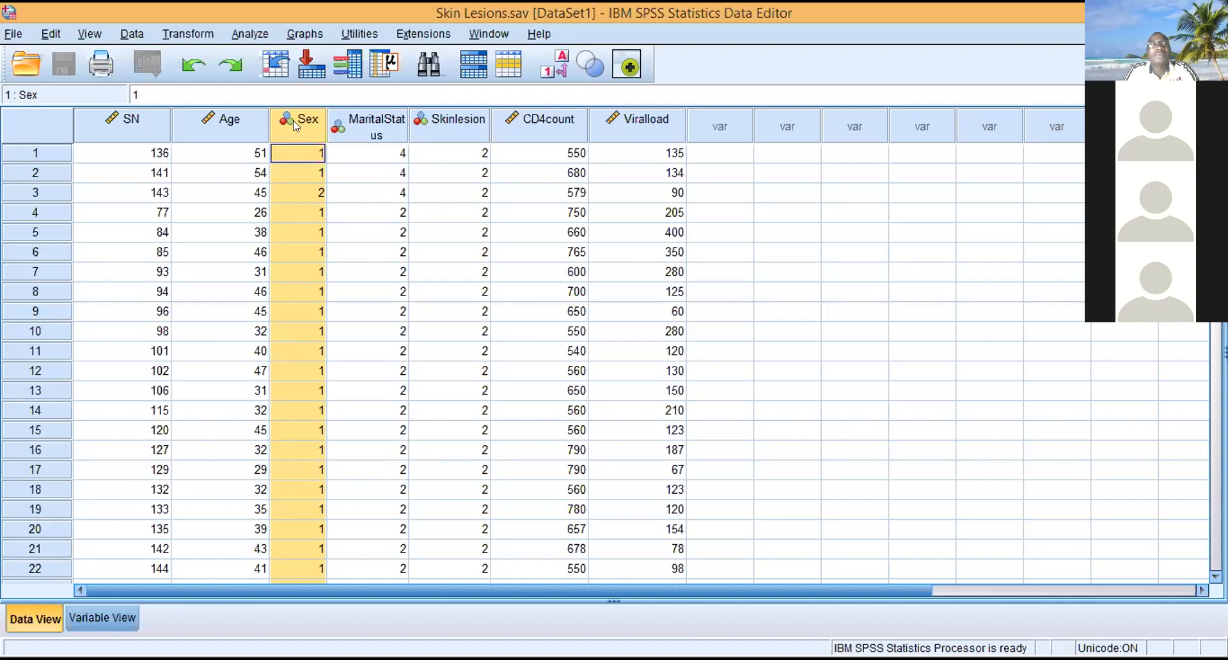
left_click(133, 34)
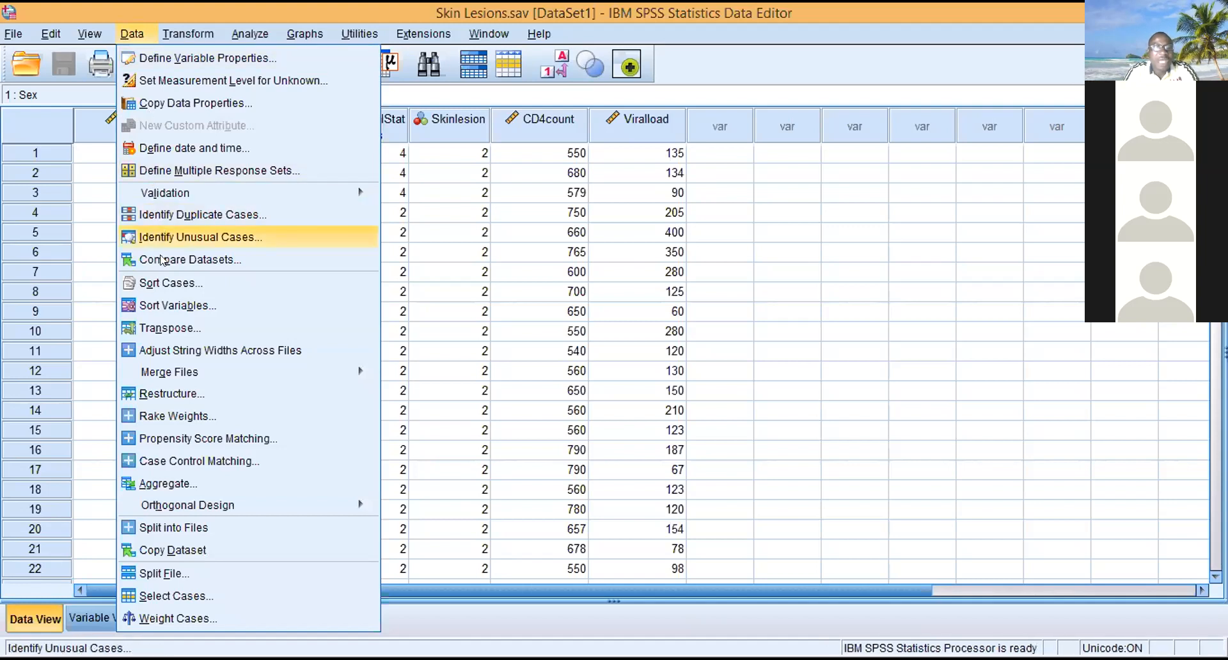
left_click(148, 573)
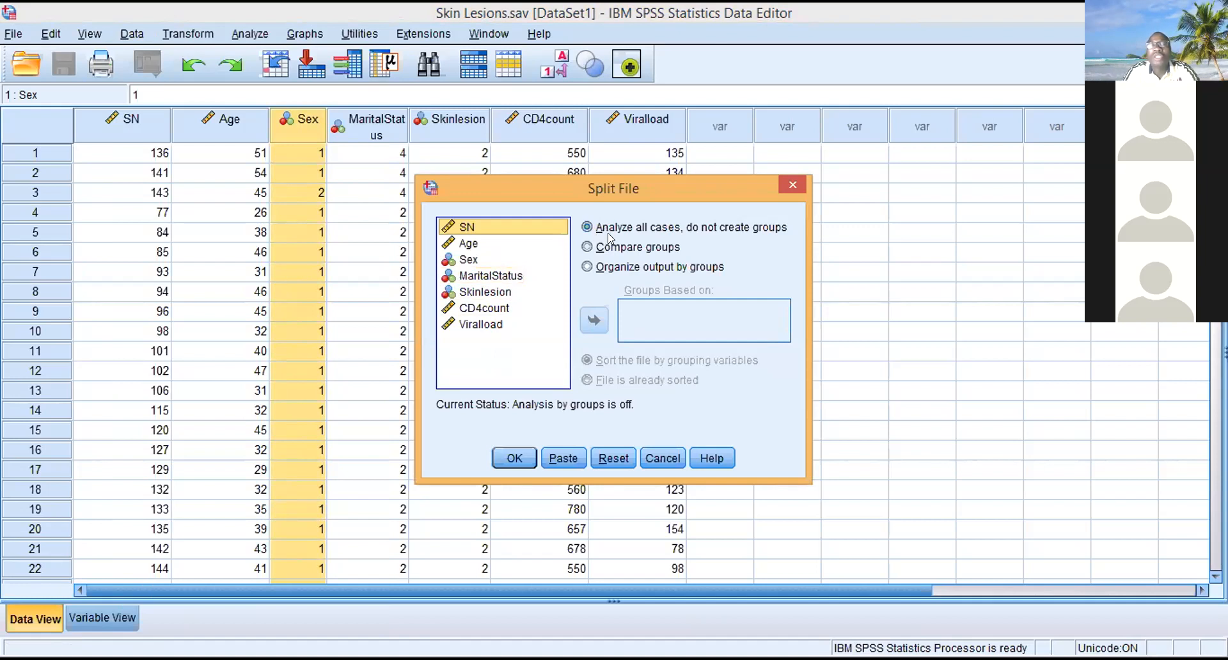
left_click(586, 267)
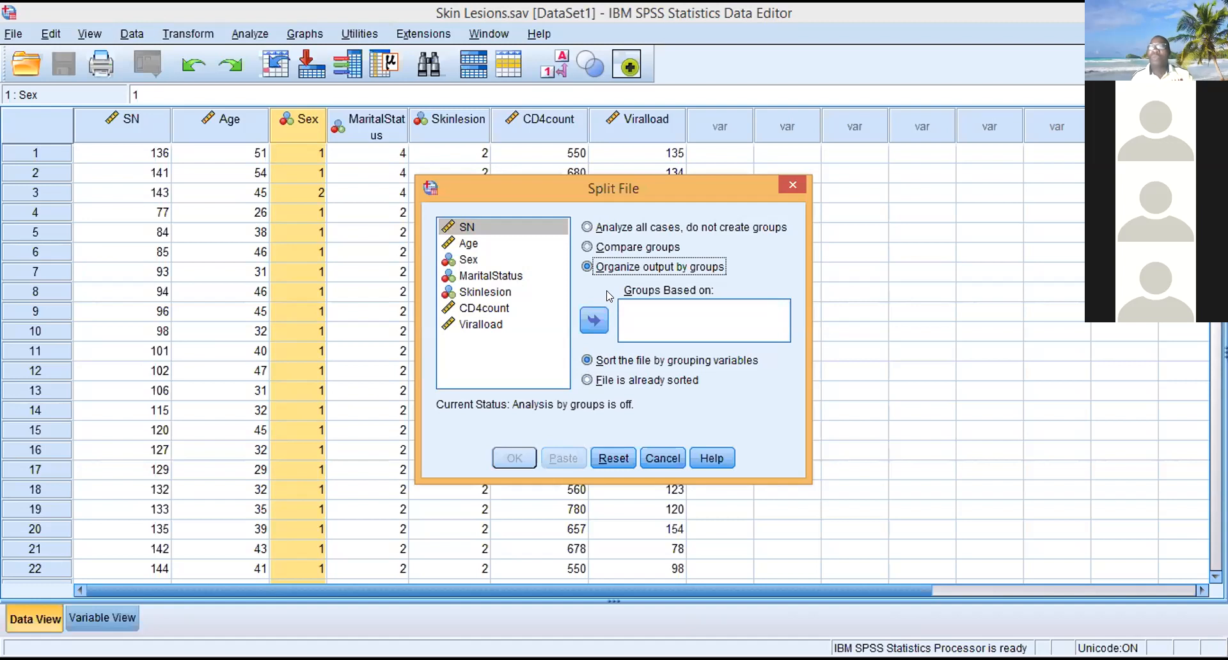
left_click(467, 260)
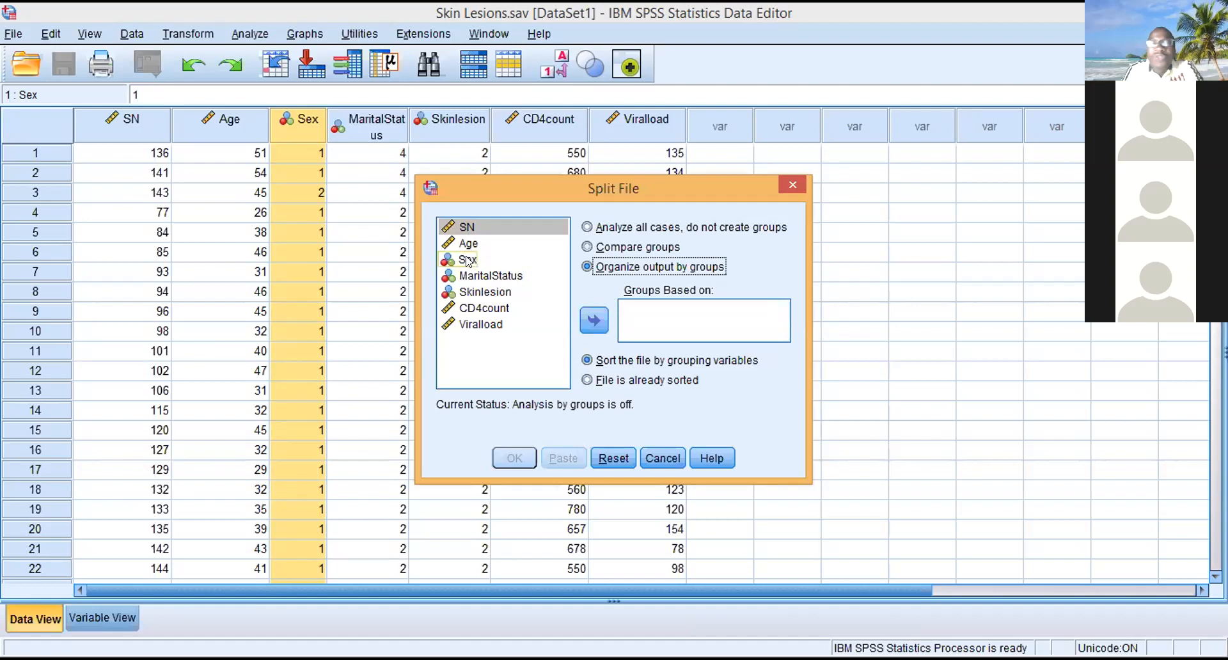
left_click(467, 260)
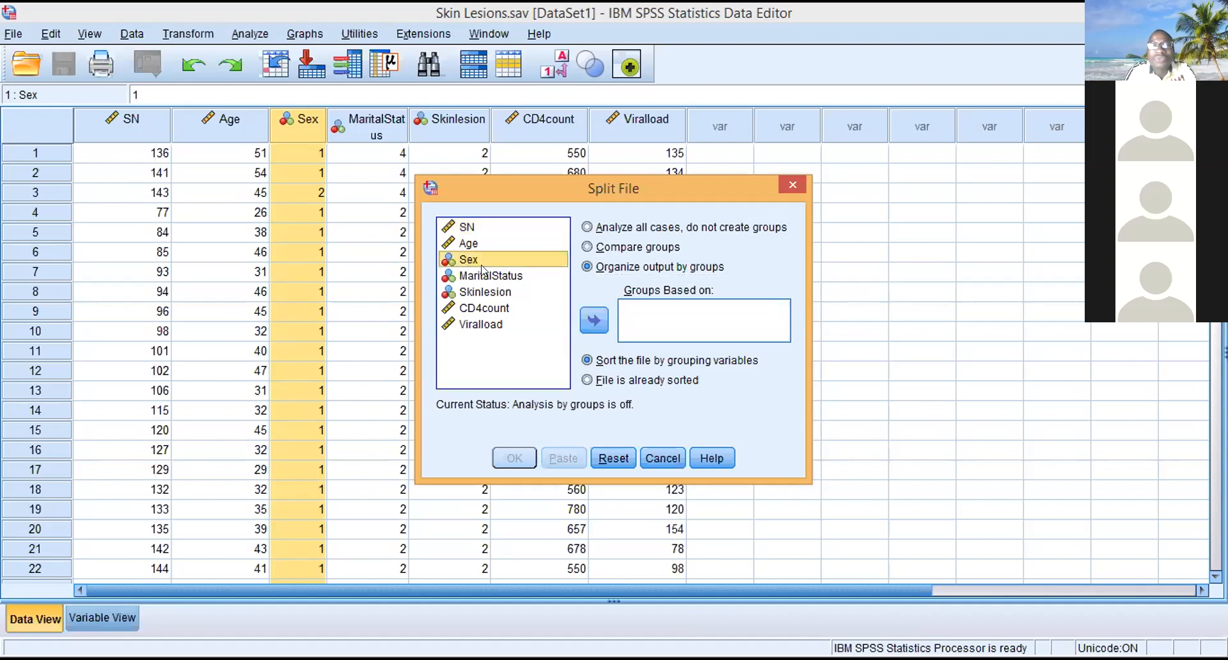
left_click(594, 318)
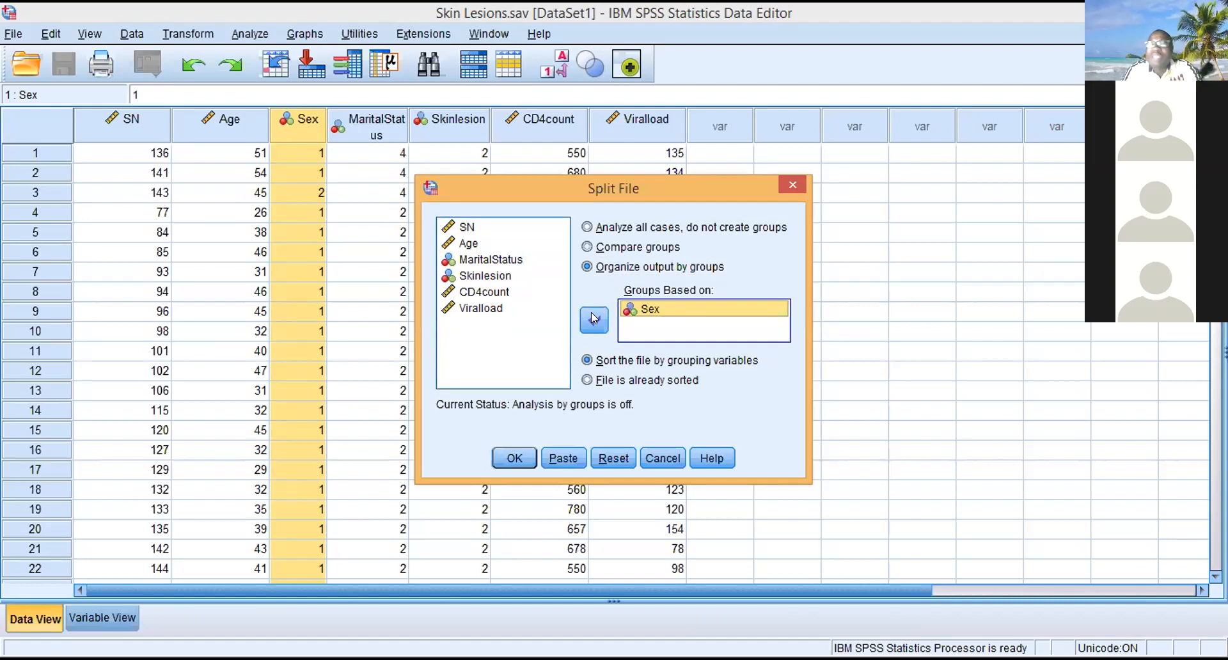
left_click(507, 459)
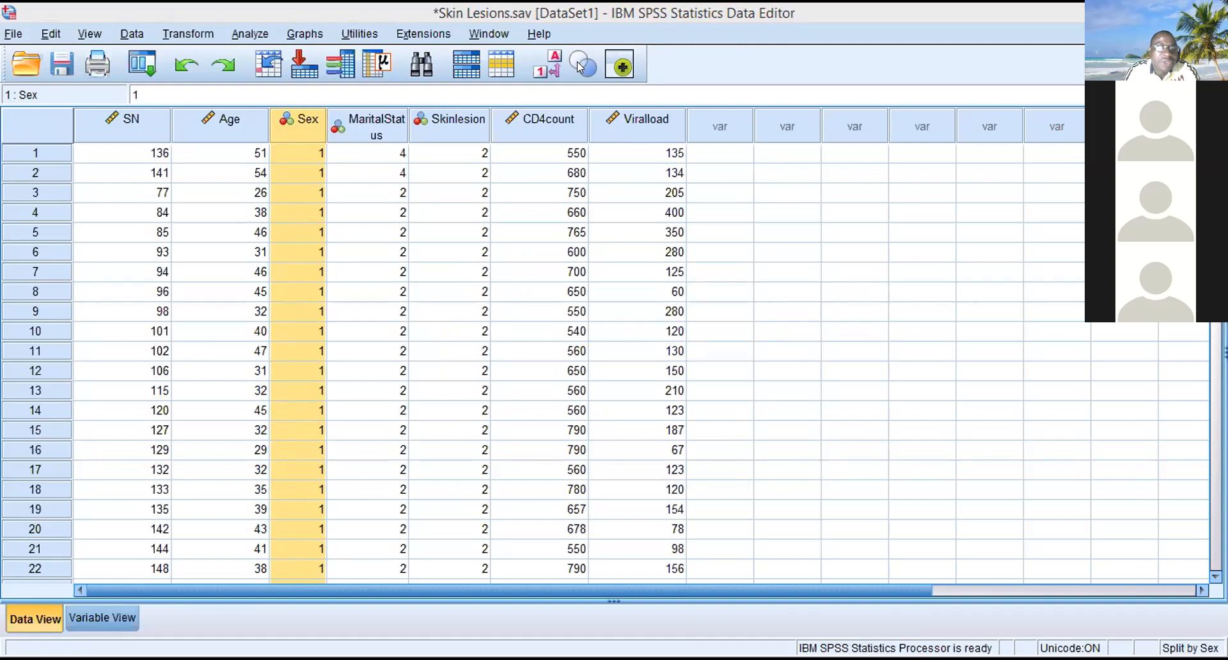
- Check the variable definitions and the role options available for Sex, then return to the data
key("ctrl+t")
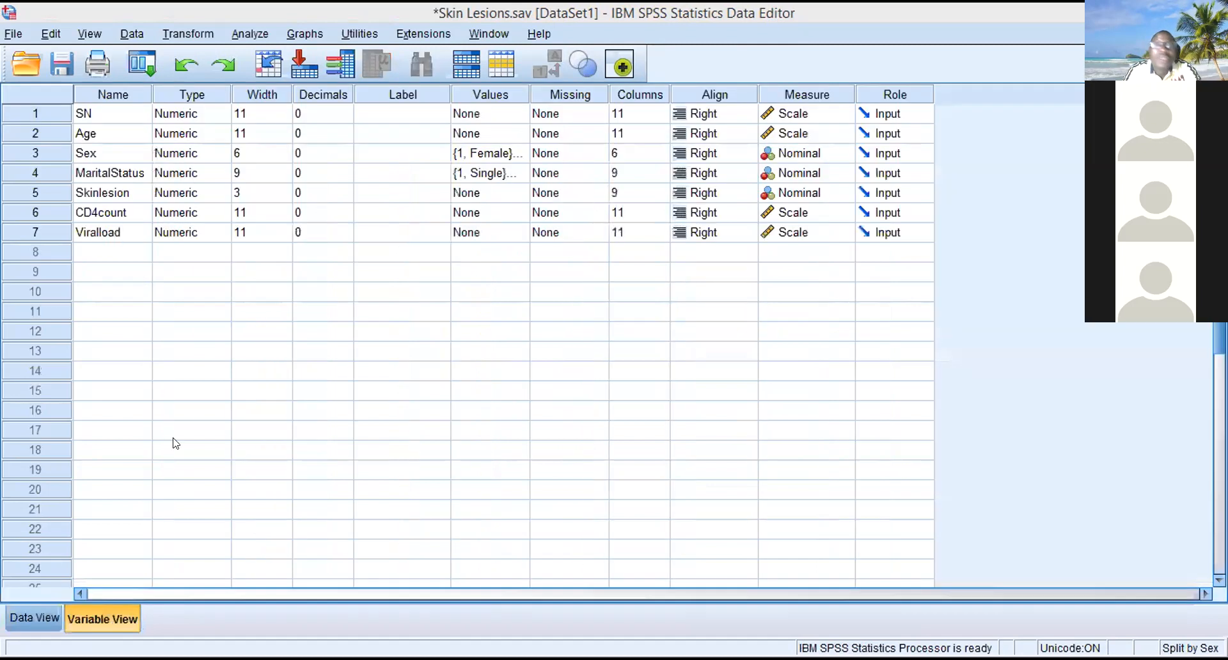
left_click(322, 432)
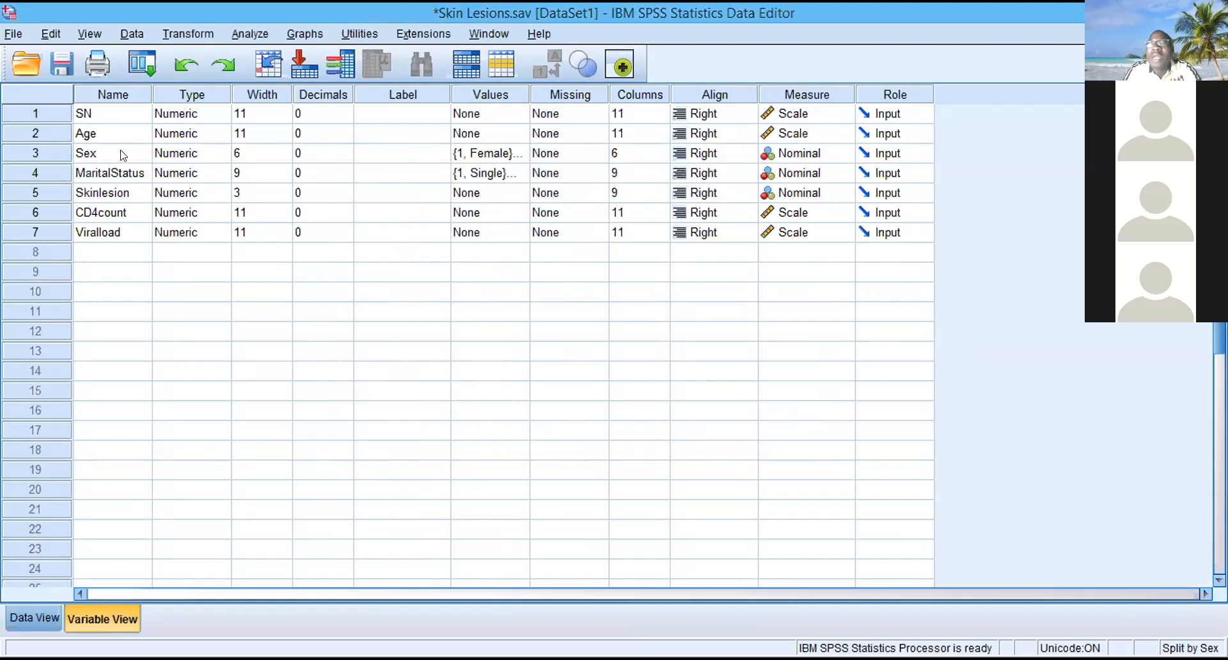
left_click(881, 154)
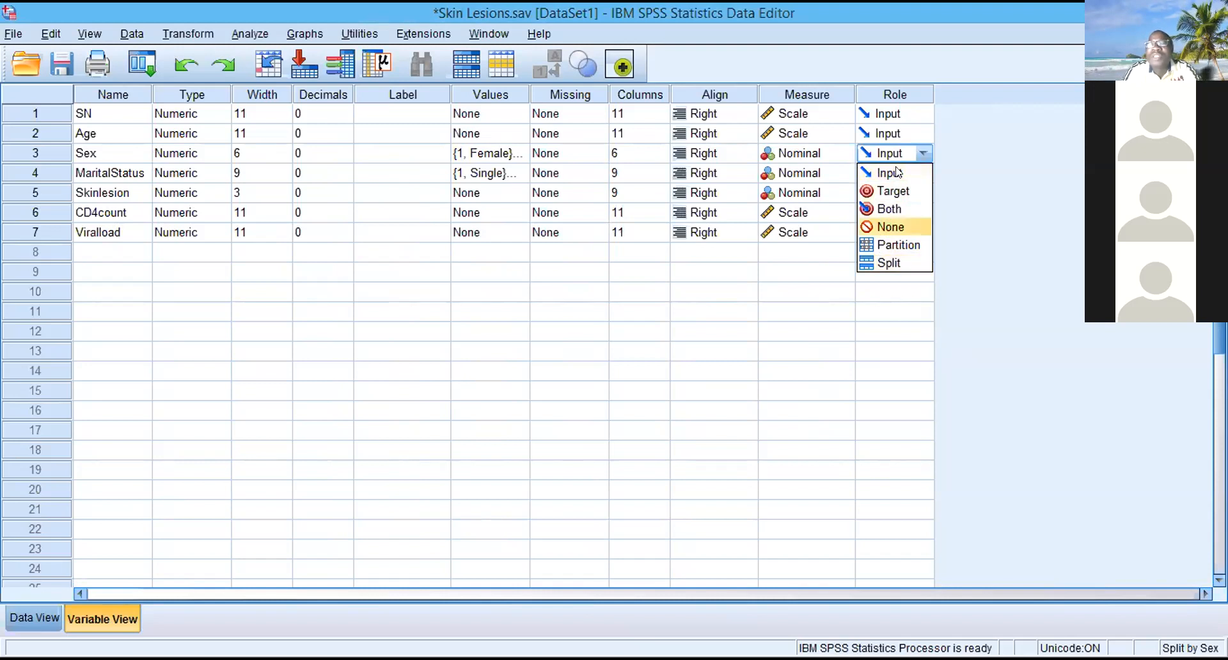
left_click(914, 152)
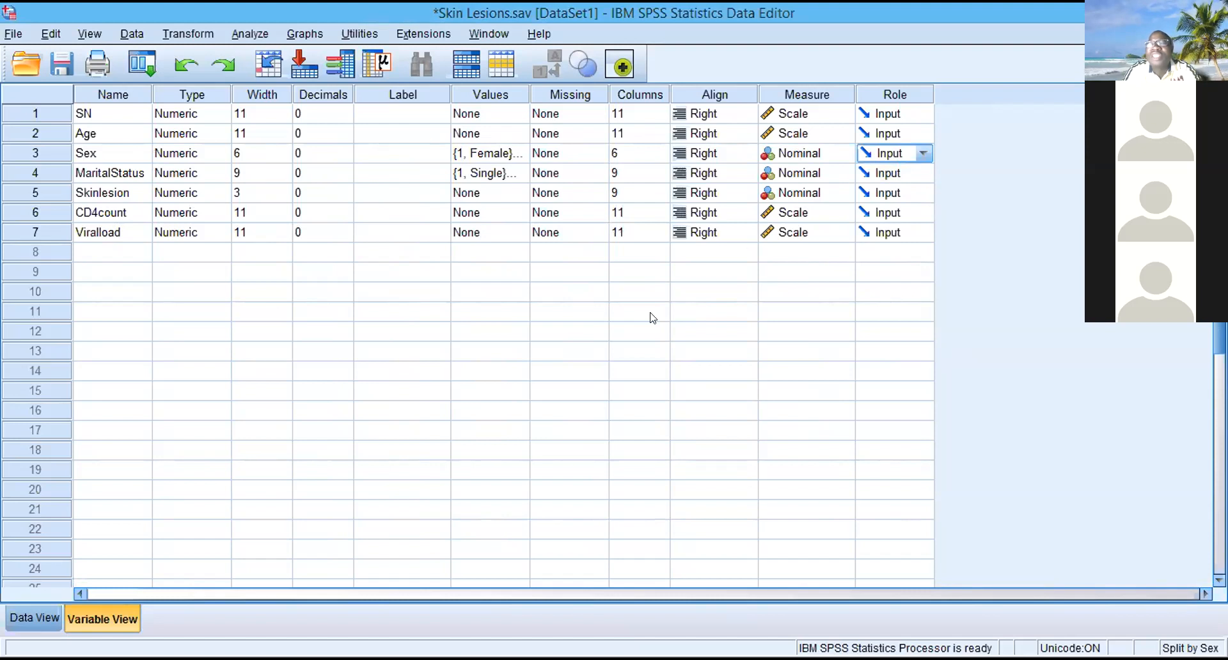
left_click(47, 613)
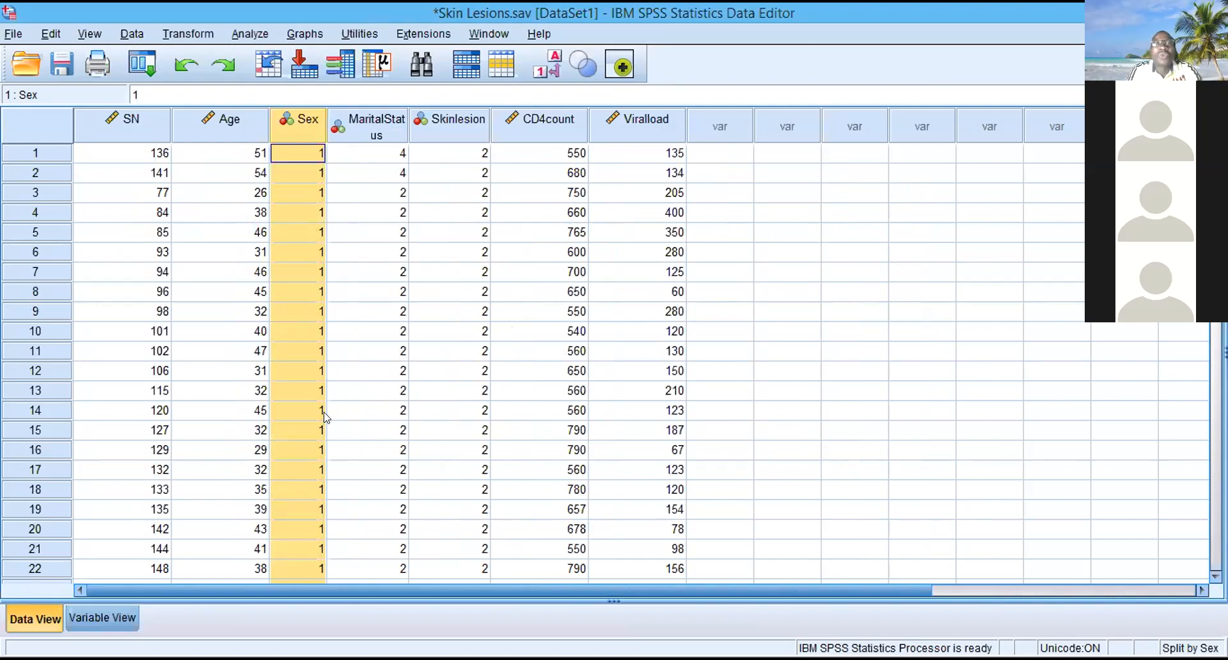
- Run Frequencies with frequency tables for MaritalStatus and Skinlesion on the split file
left_click(251, 32)
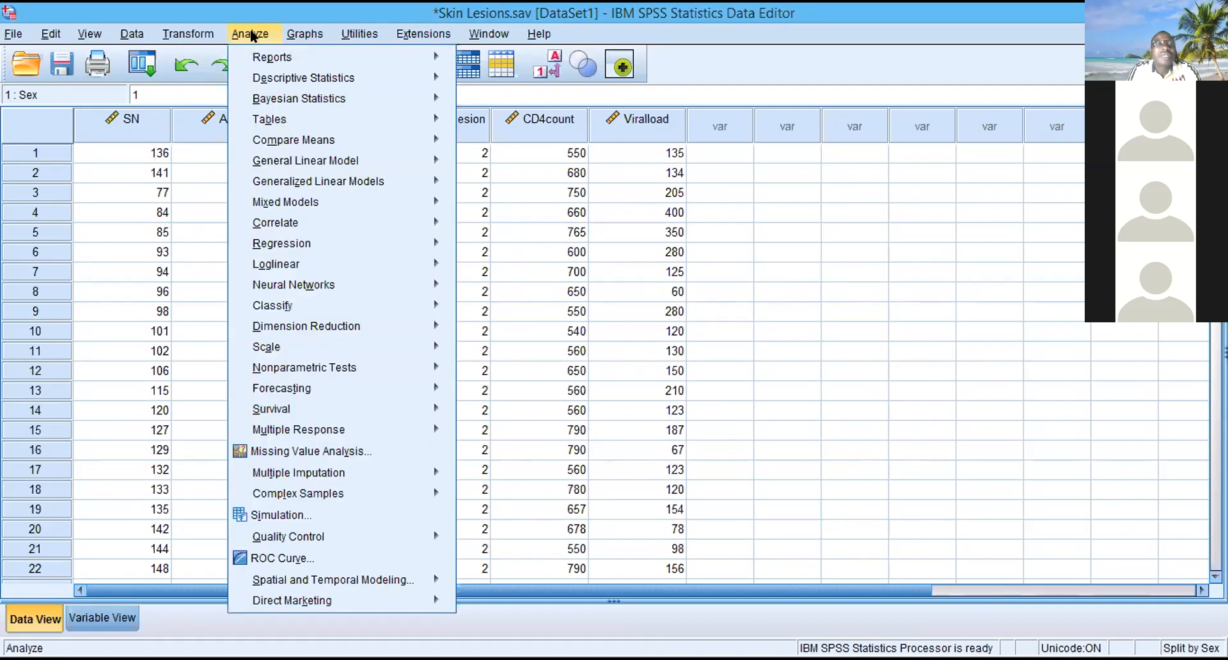
mouse_move(422, 81)
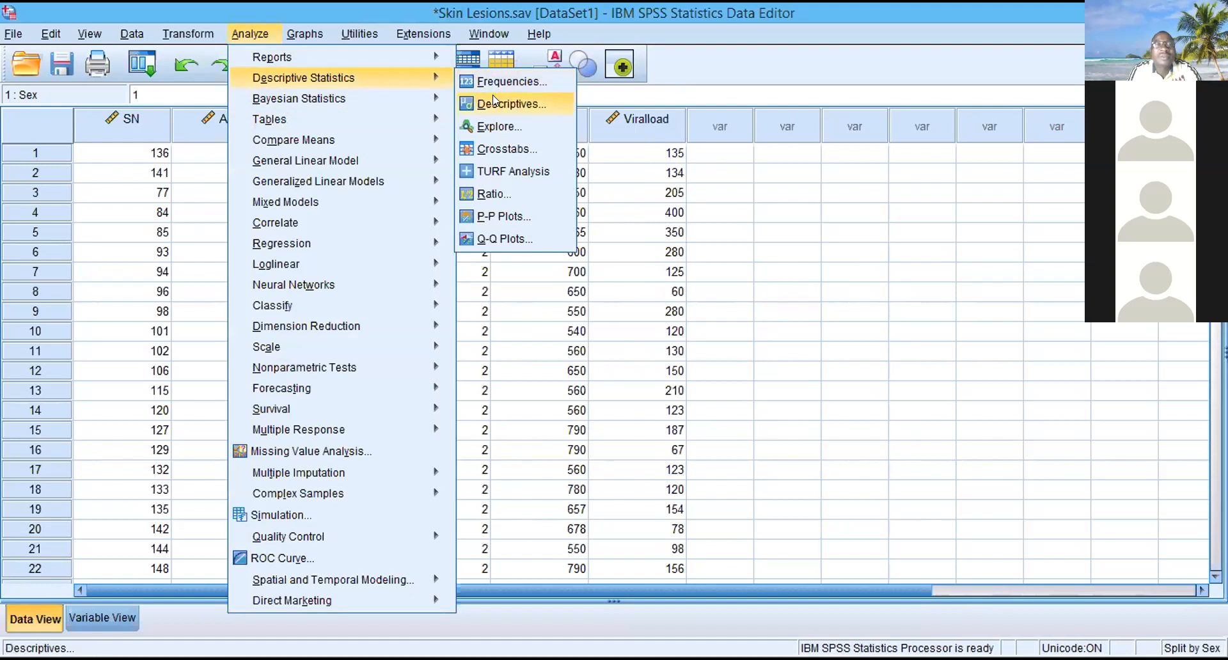
left_click(512, 79)
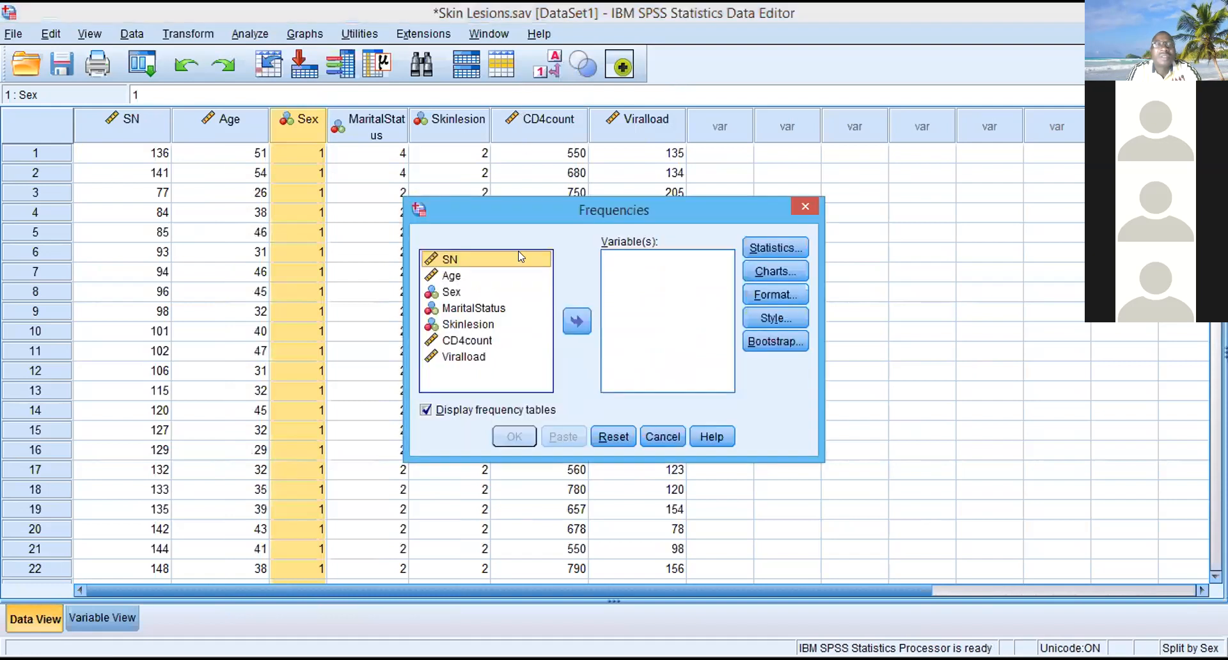
left_click(467, 307)
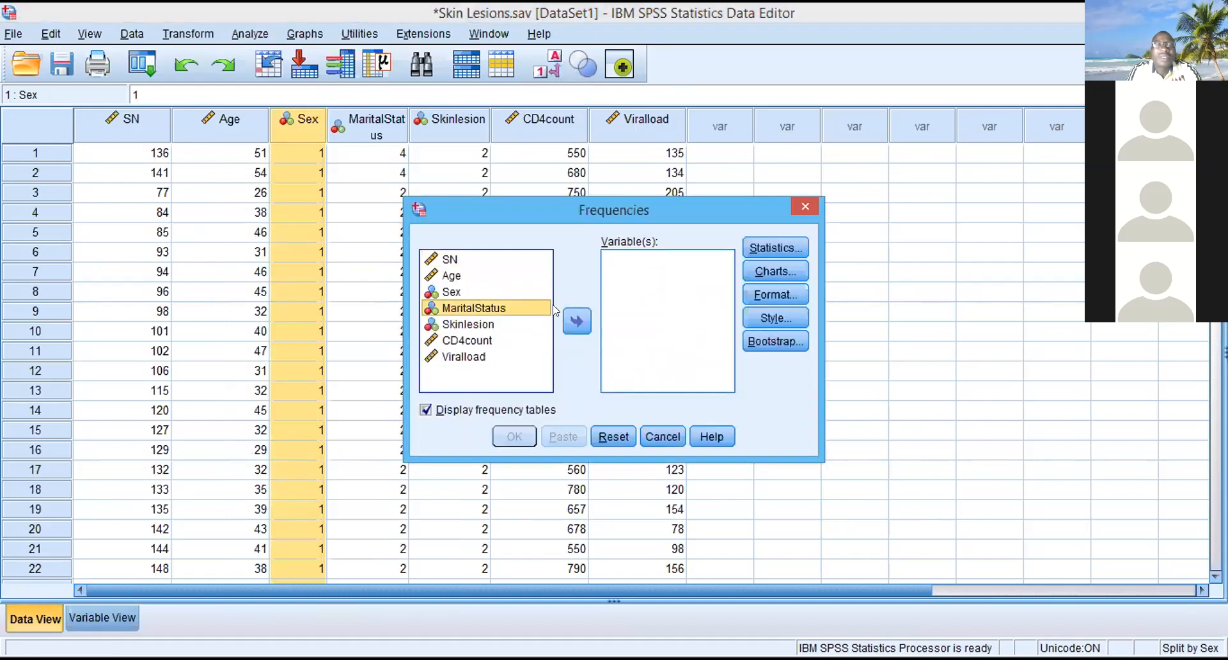
left_click(574, 321)
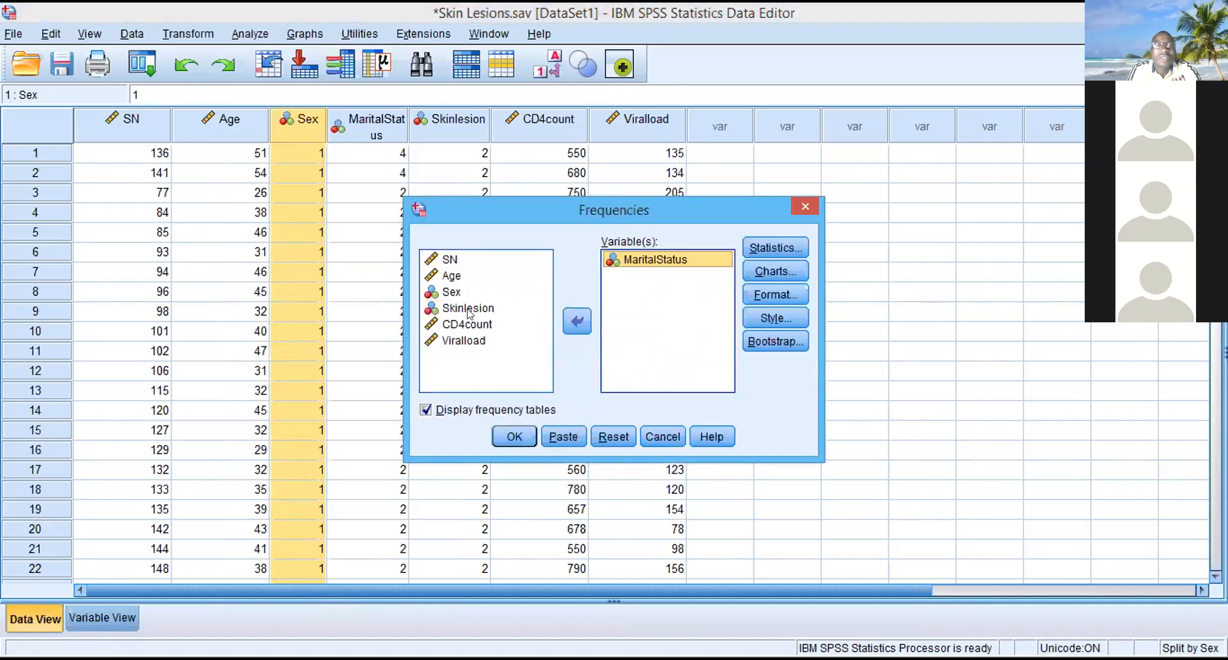
left_click(467, 309)
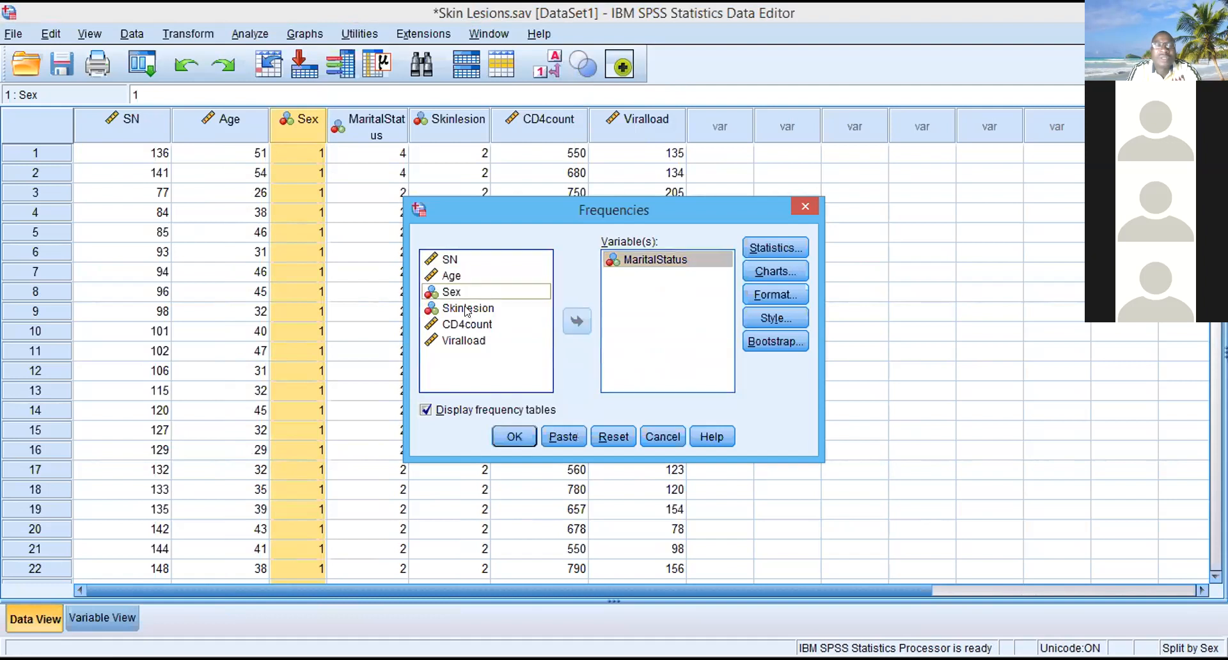
left_click(577, 320)
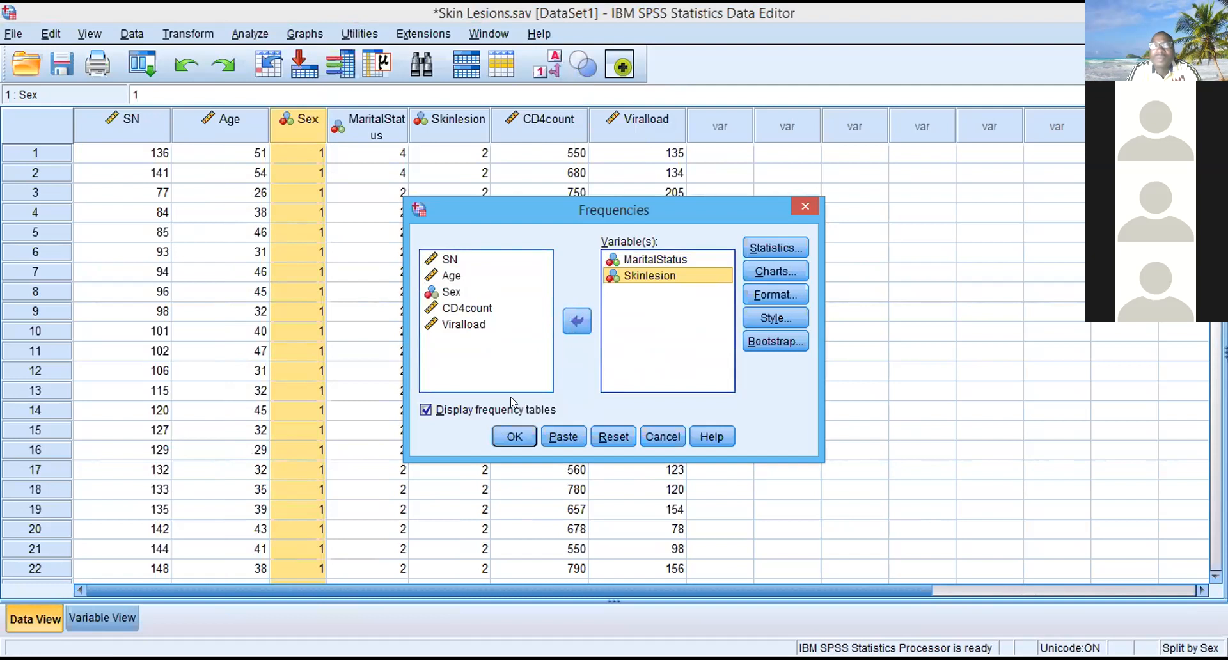
left_click(506, 440)
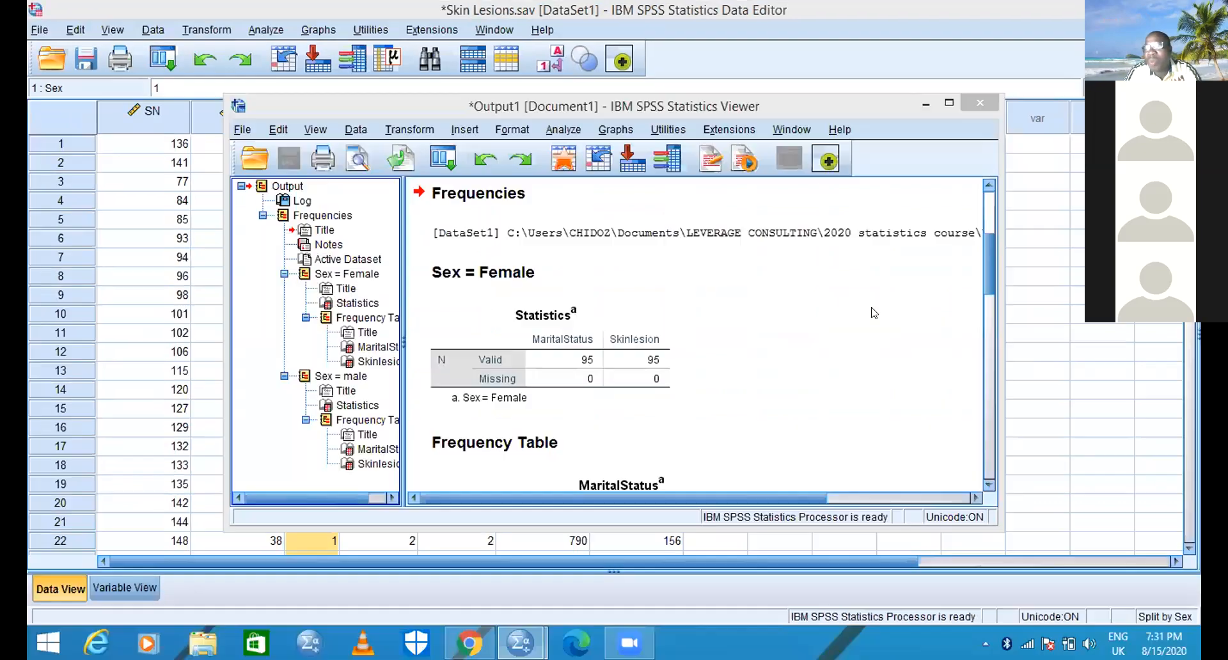
- Examine the MaritalStatus and Skinlesion frequency tables for females and males in the enlarged output window
left_click(949, 104)
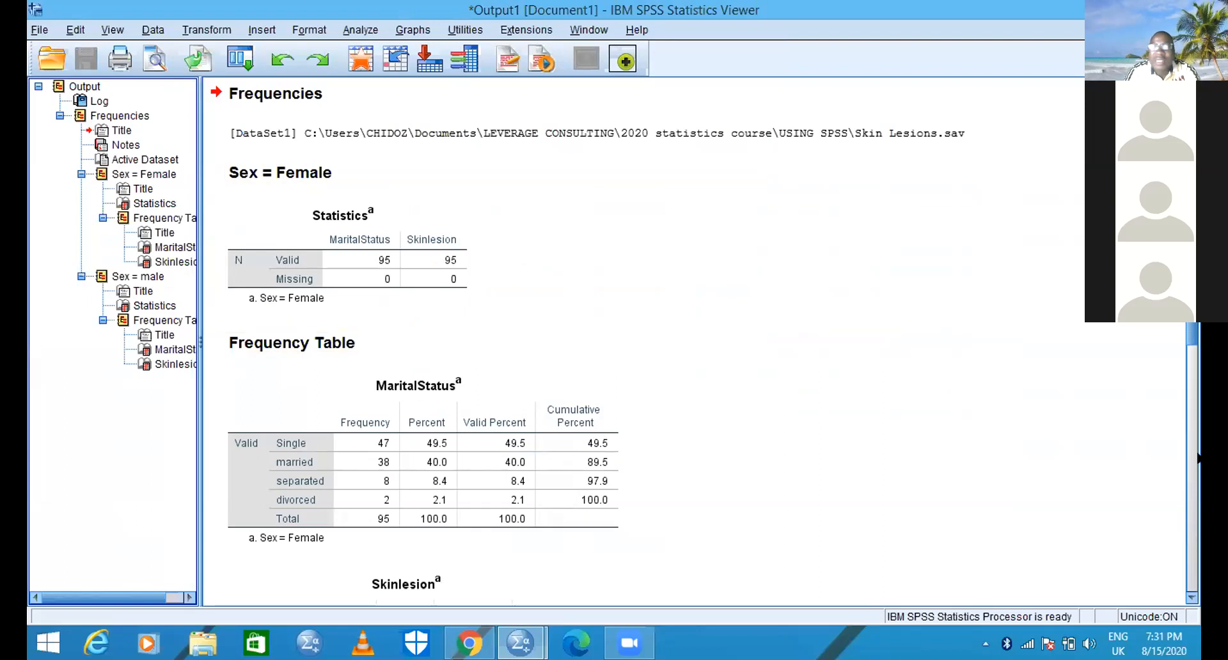
left_click(1188, 595)
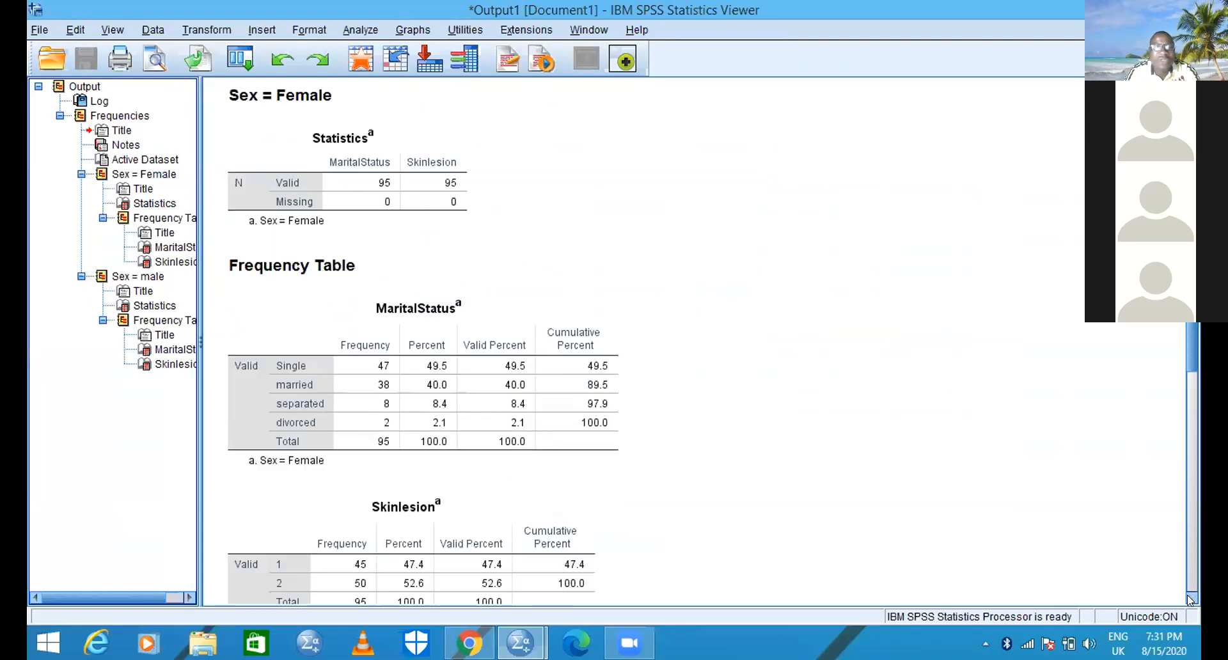
left_click(1188, 595)
left_click(1189, 596)
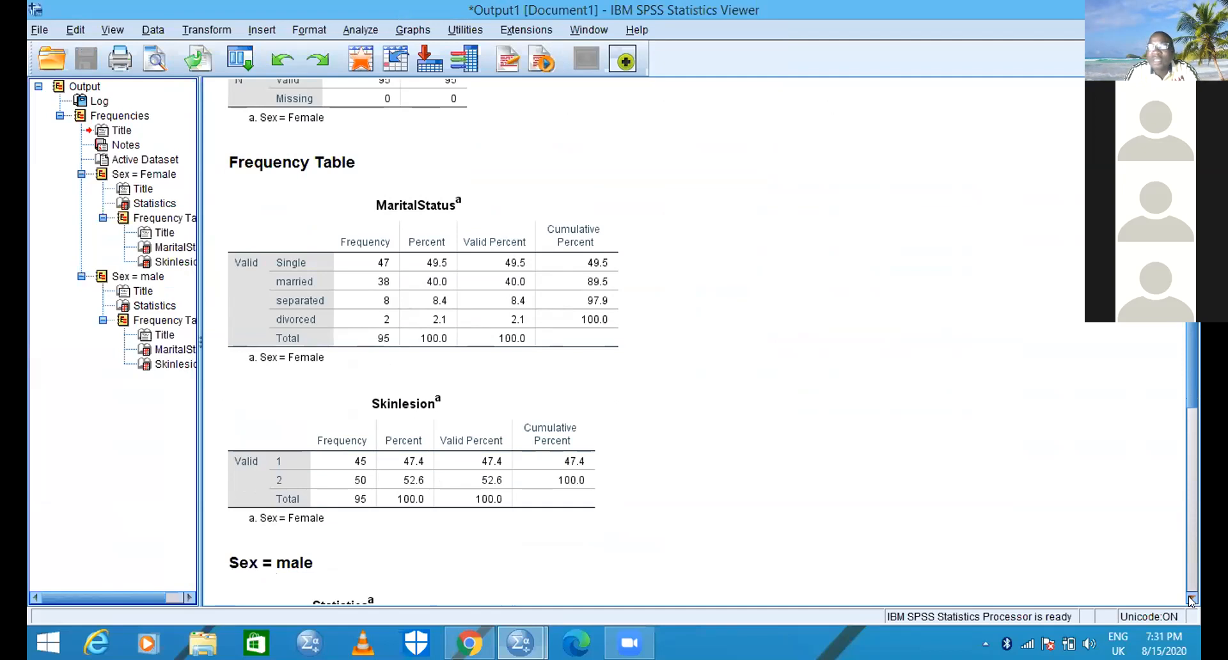
left_click(1188, 597)
left_click(1188, 596)
left_click(1188, 597)
left_click(1189, 596)
left_click(1188, 596)
left_click(1188, 596)
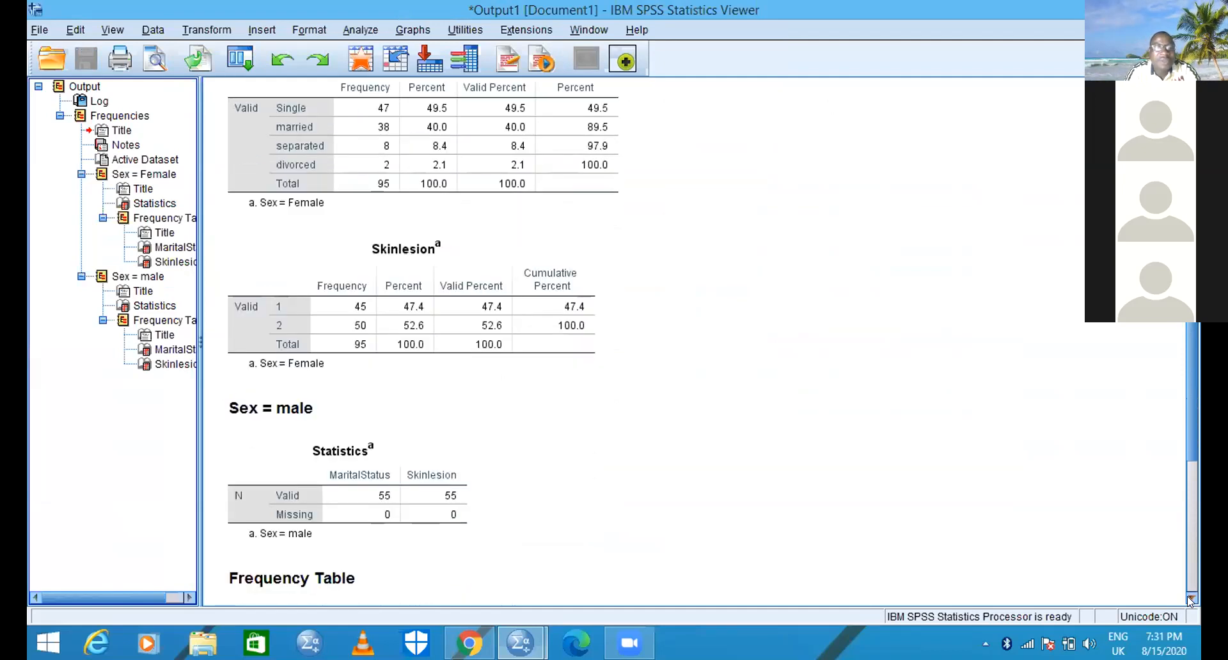
left_click(1189, 596)
left_click(1189, 596)
left_click(1189, 596)
left_click(1188, 596)
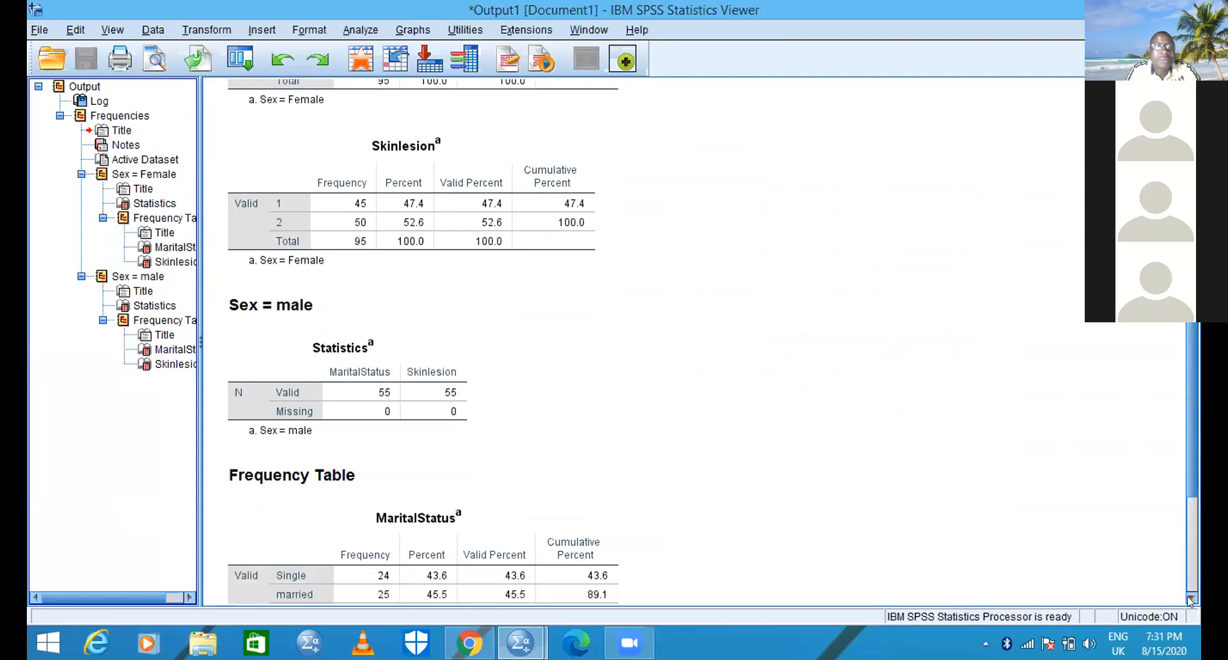
left_click(1189, 597)
left_click(1187, 596)
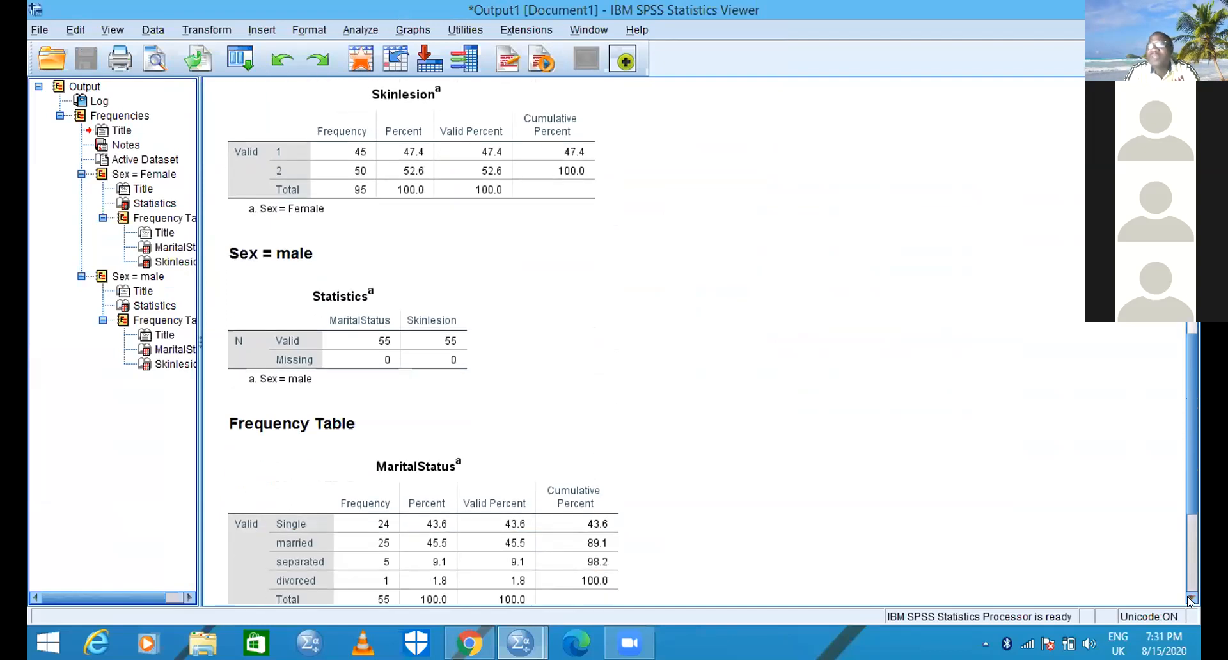
left_click(1188, 596)
left_click(1188, 596)
left_click(1188, 596)
left_click(1188, 596)
left_click(1187, 597)
left_click(1188, 596)
left_click(1188, 596)
left_click(1187, 596)
left_click(1187, 596)
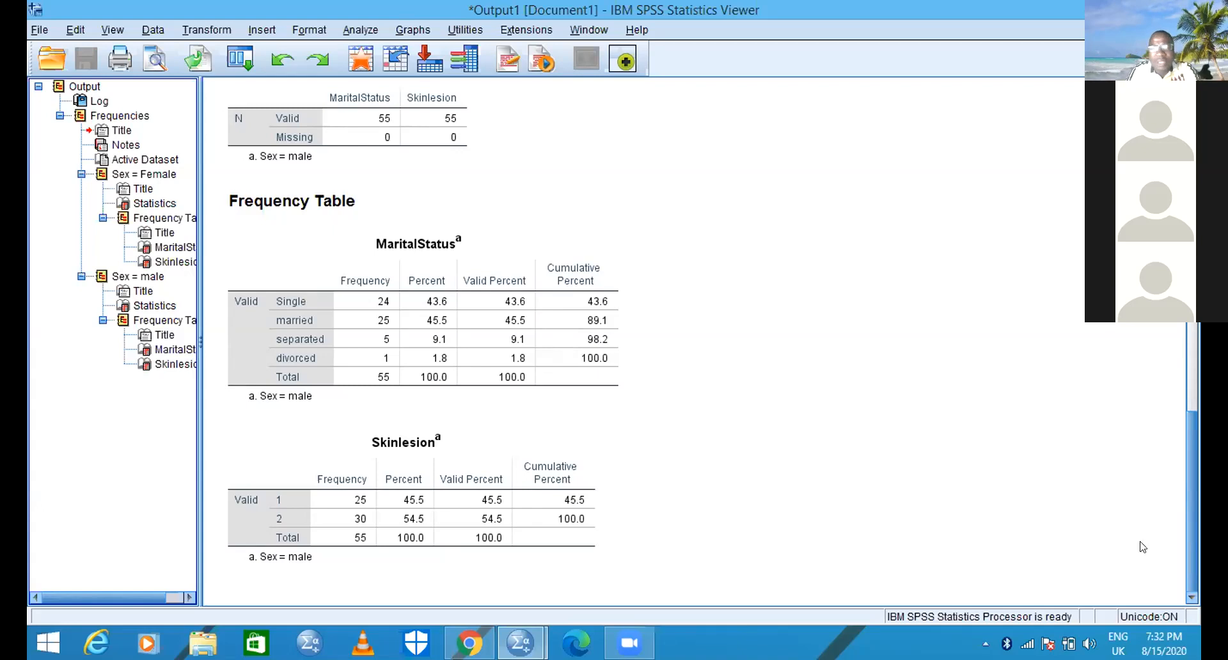
left_click(1190, 325)
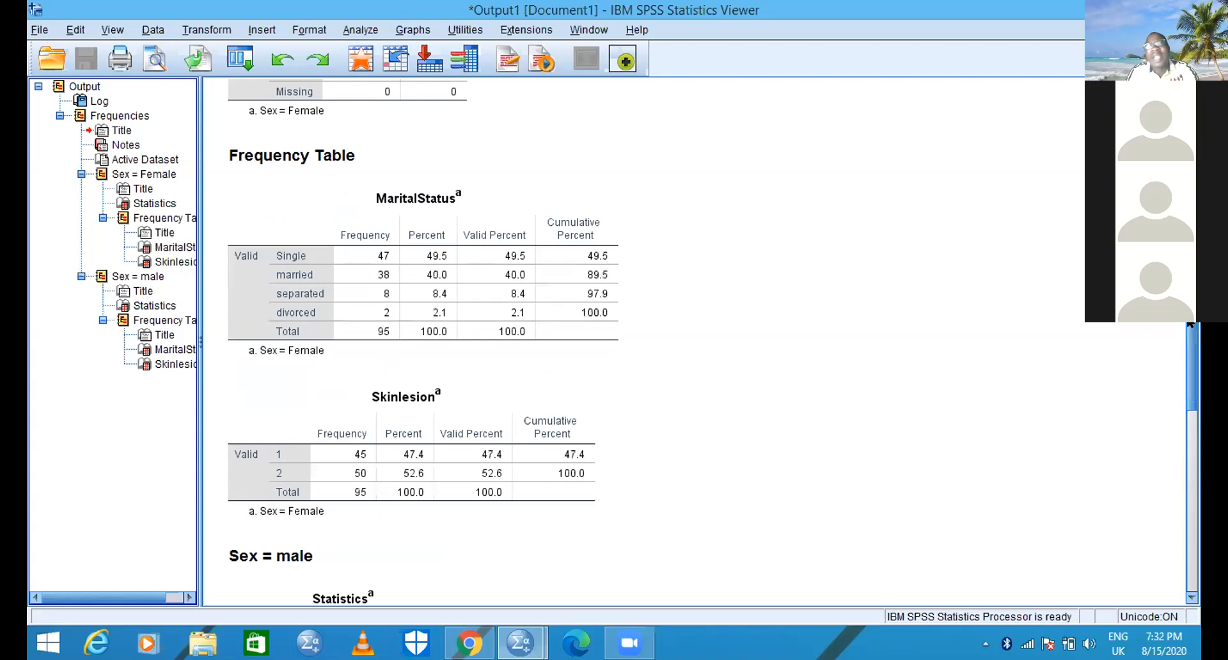
left_click(1189, 325)
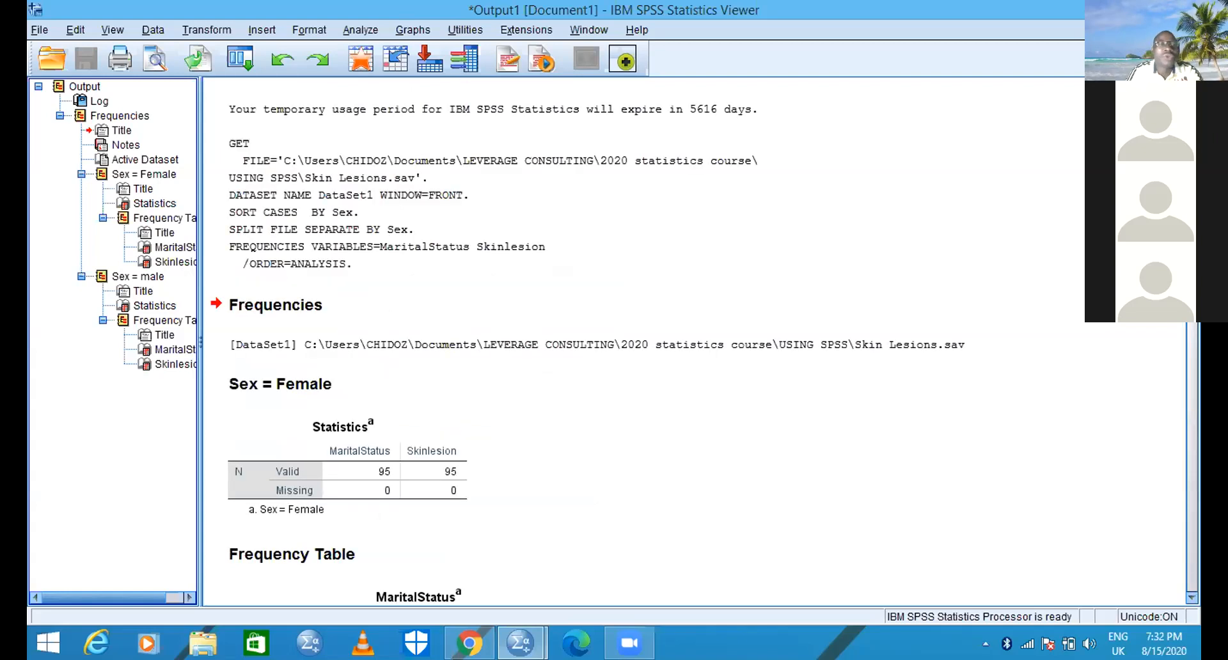
- Change the Split File setting to compare groups based on Sex
left_click(150, 28)
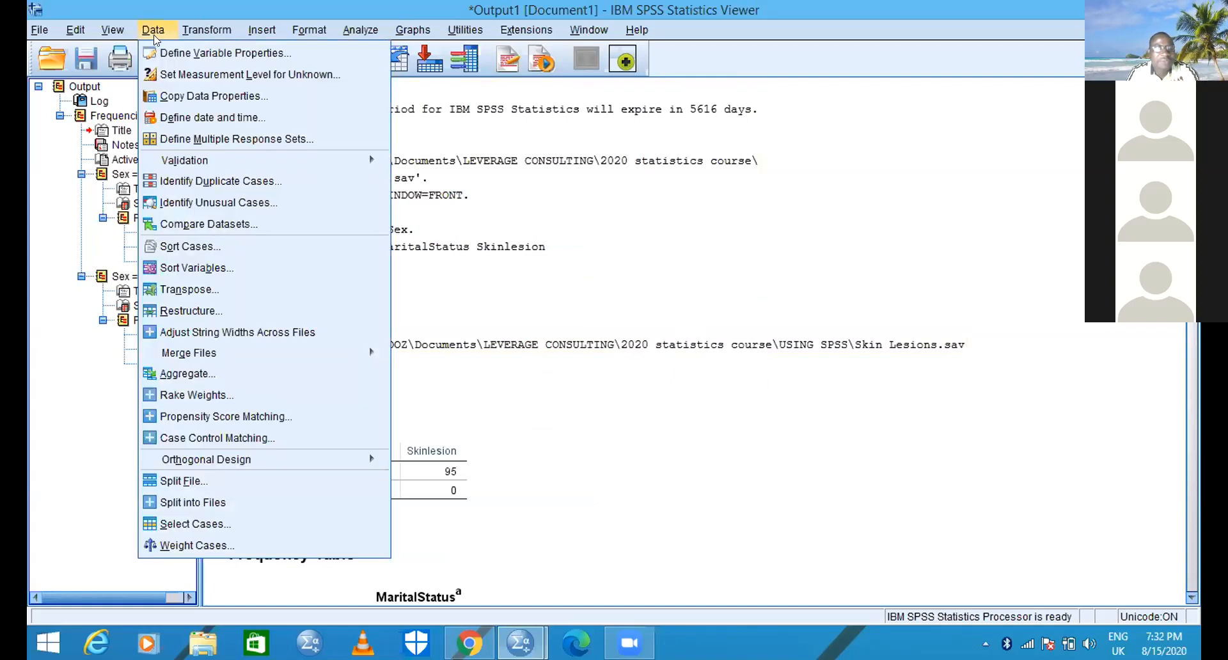
left_click(194, 480)
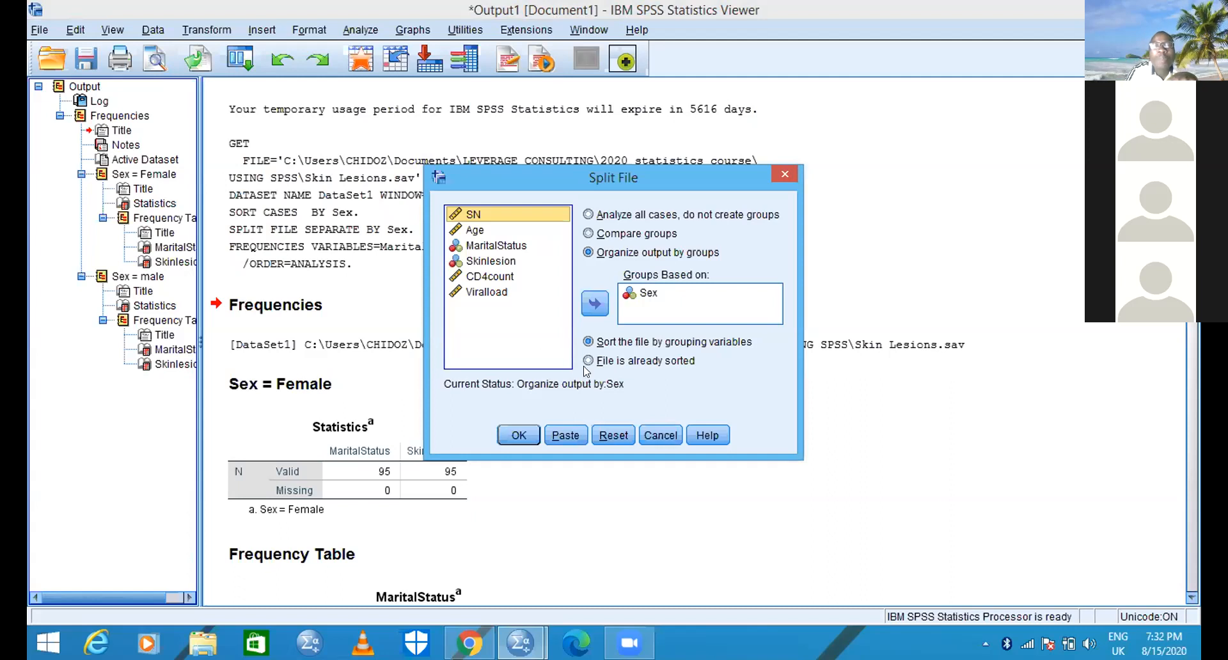
left_click(588, 233)
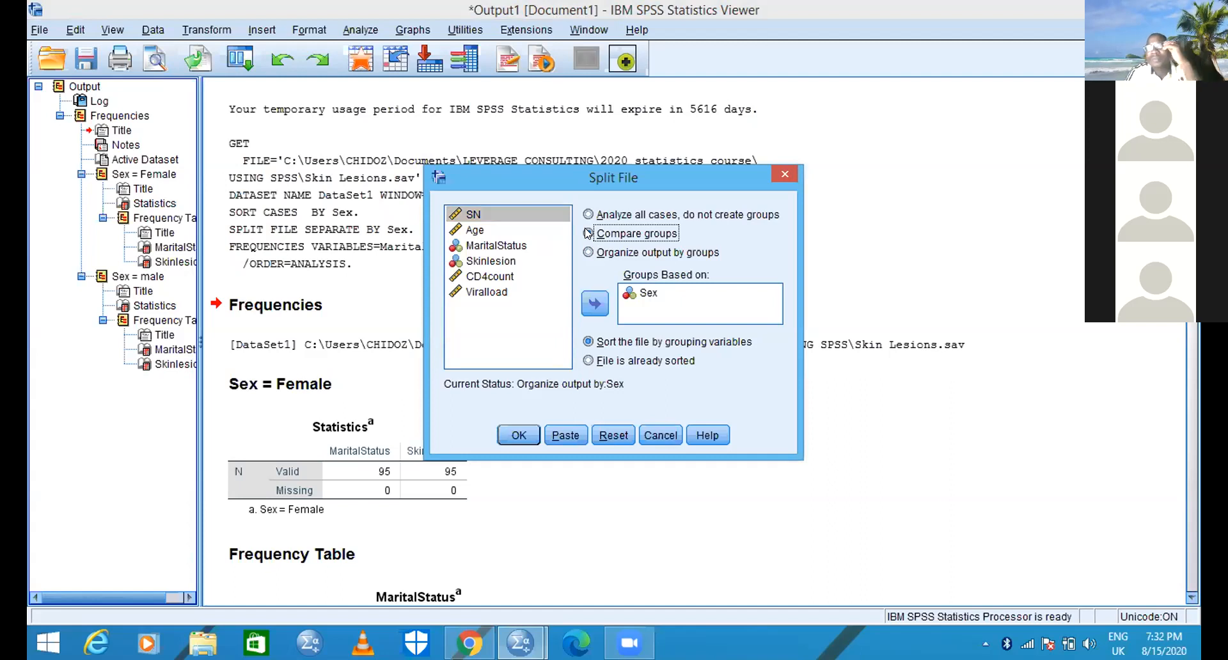
left_click(588, 233)
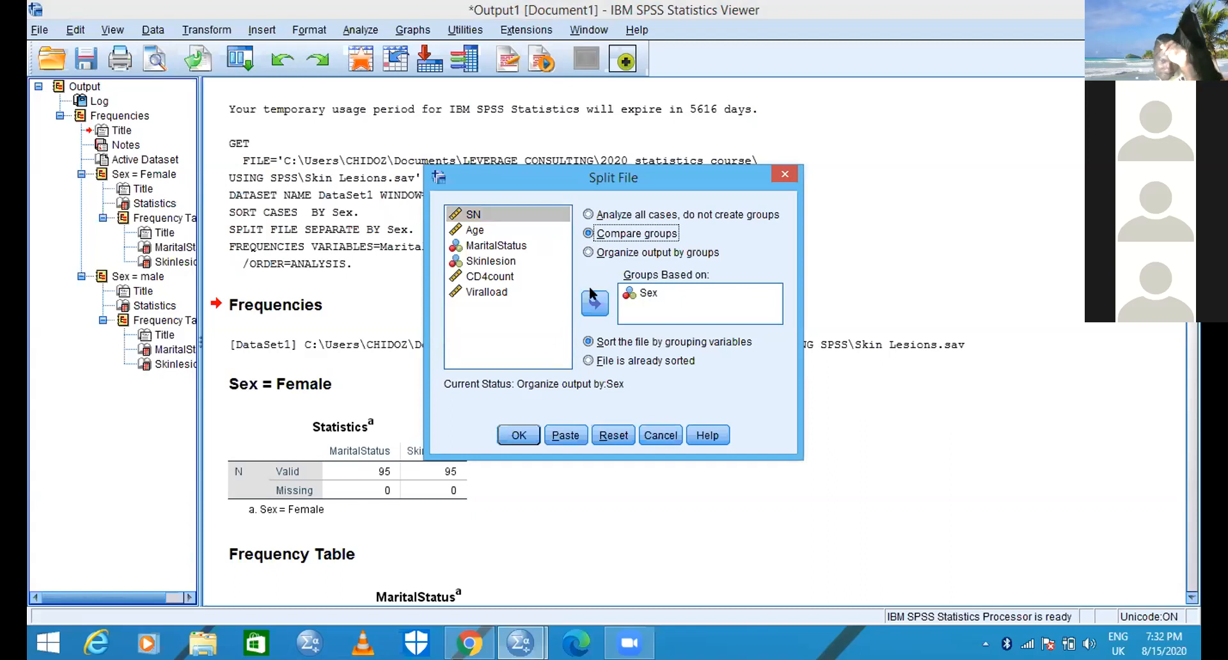
left_click(519, 434)
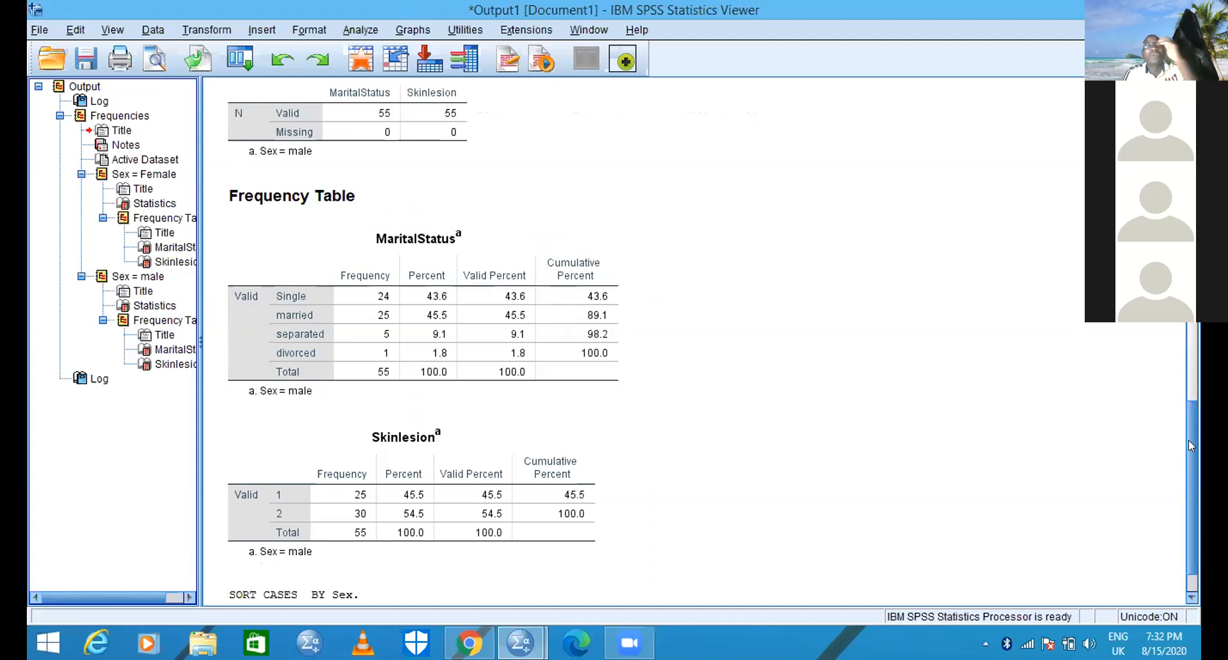
- Run Frequencies with frequency tables for MaritalStatus and Skinlesion, comparing the groups by Sex
left_click(360, 89)
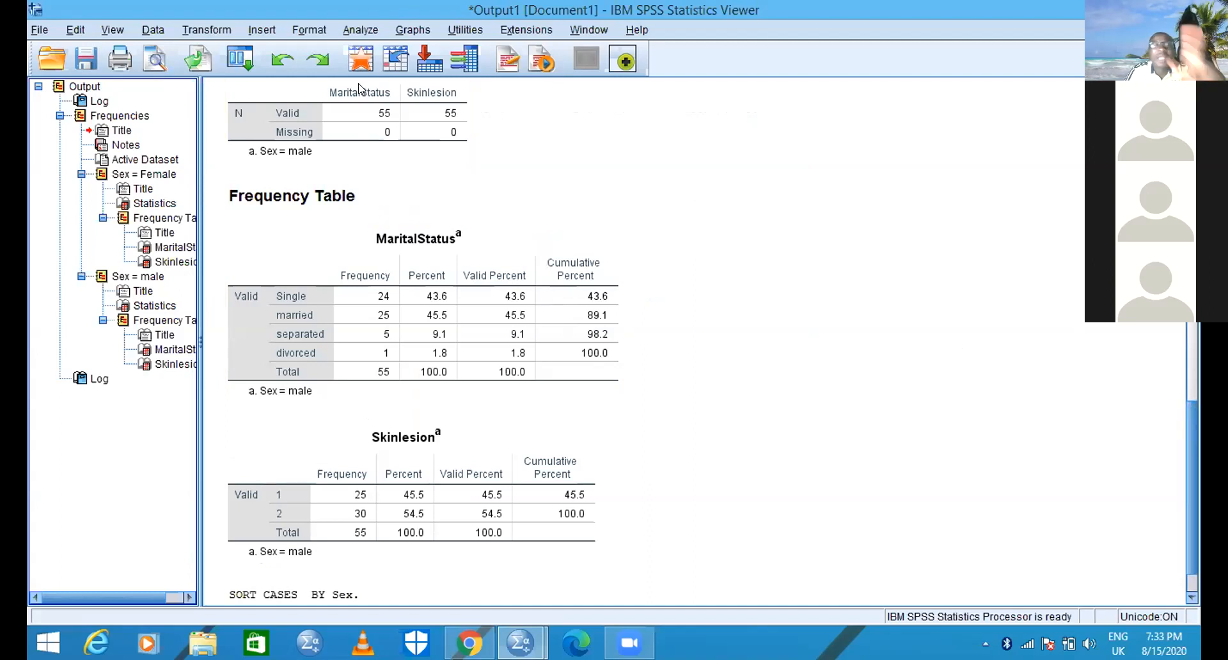
left_click(360, 30)
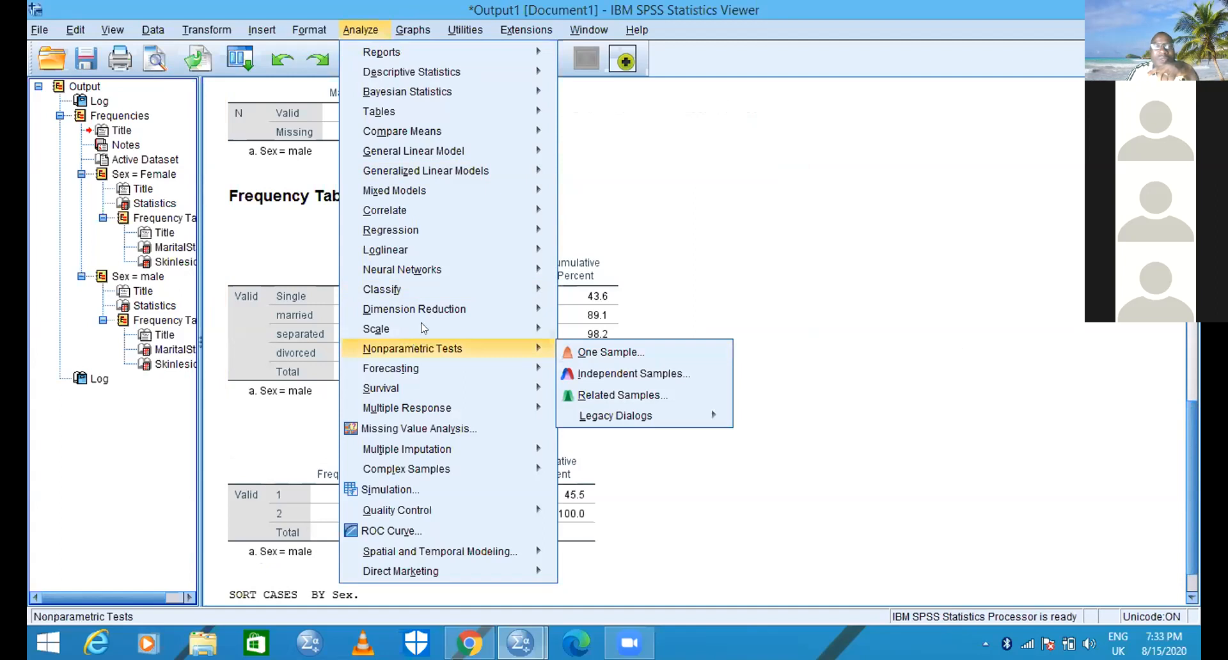
mouse_move(463, 73)
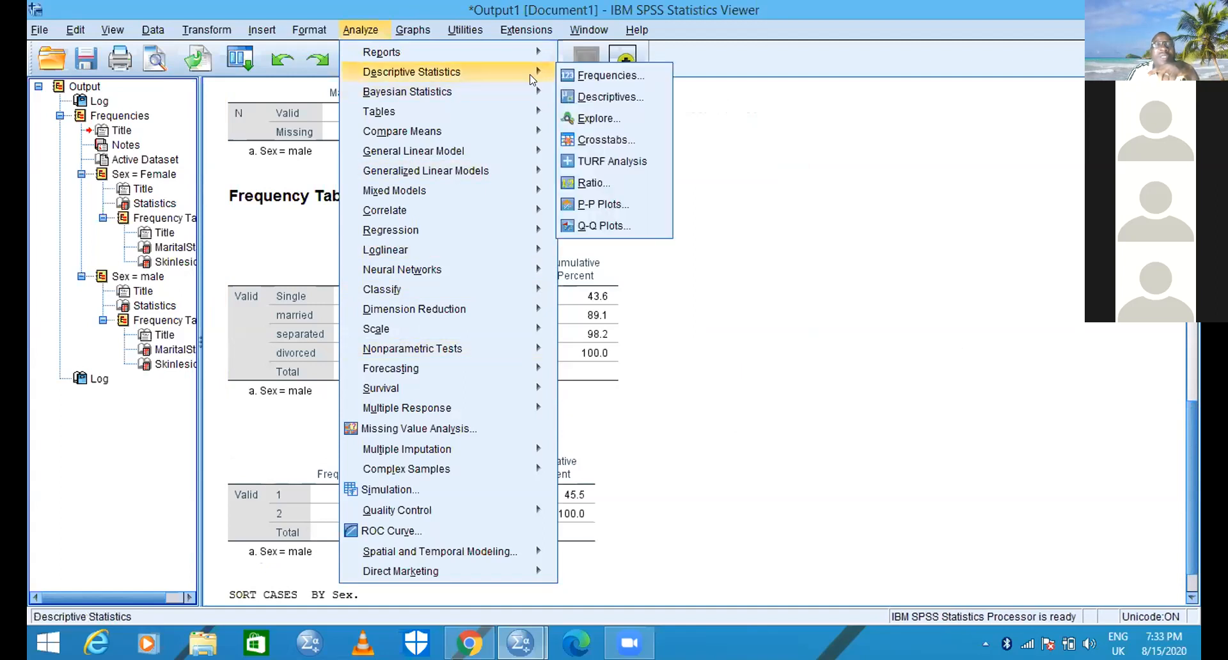
left_click(605, 76)
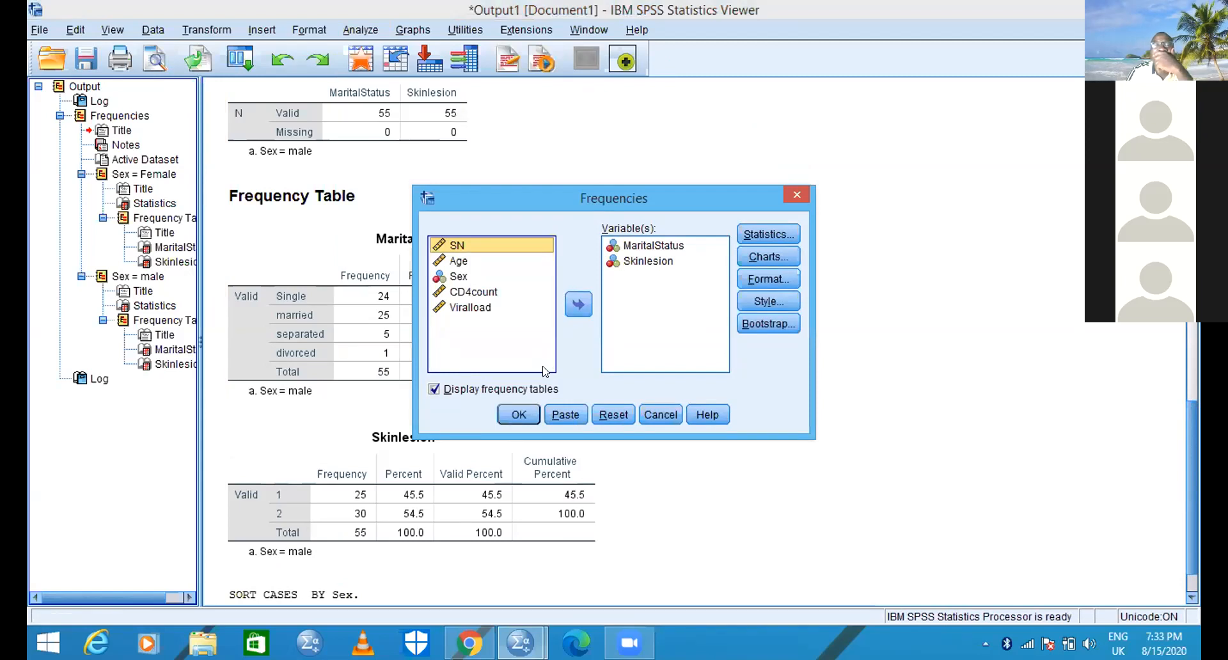
left_click(517, 416)
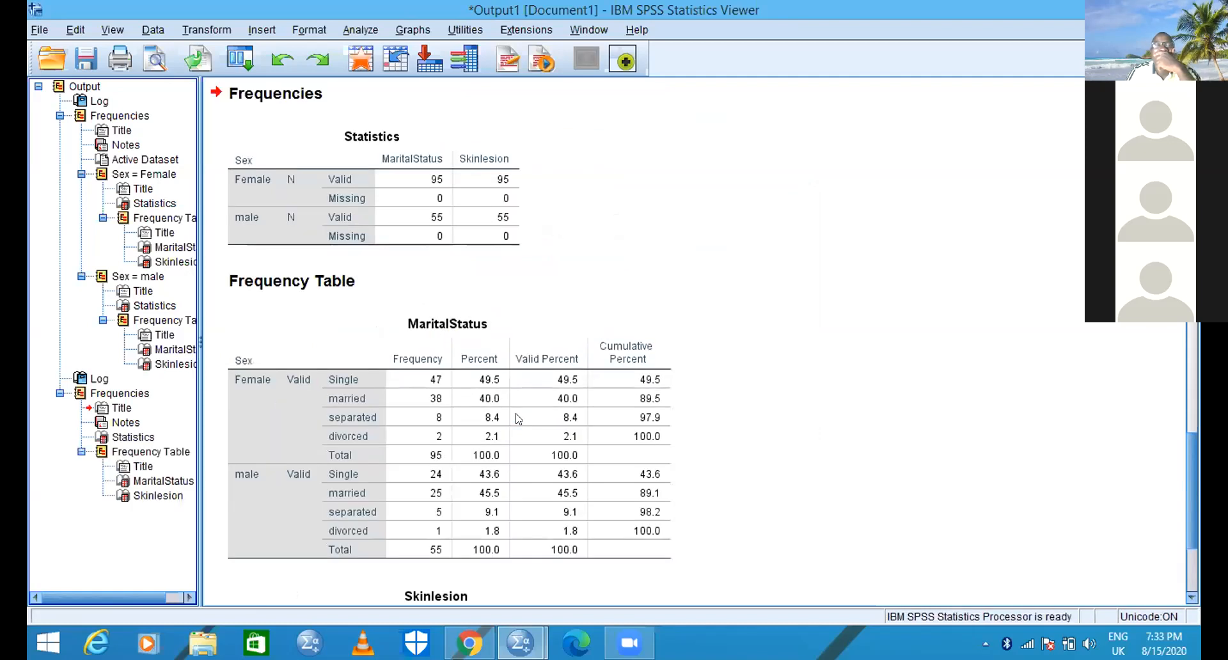
- Compare the combined female and male frequency tables for MaritalStatus and Skinlesion with the earlier separate male tables
left_click(632, 416)
left_click(790, 410)
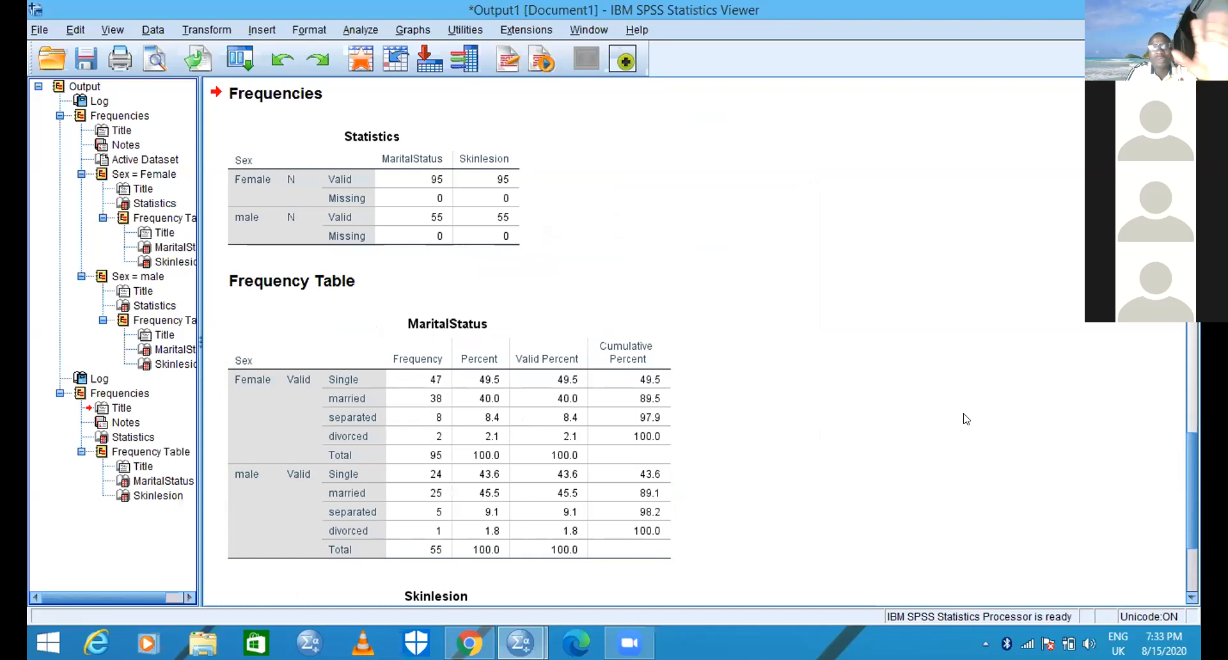
left_click(1188, 597)
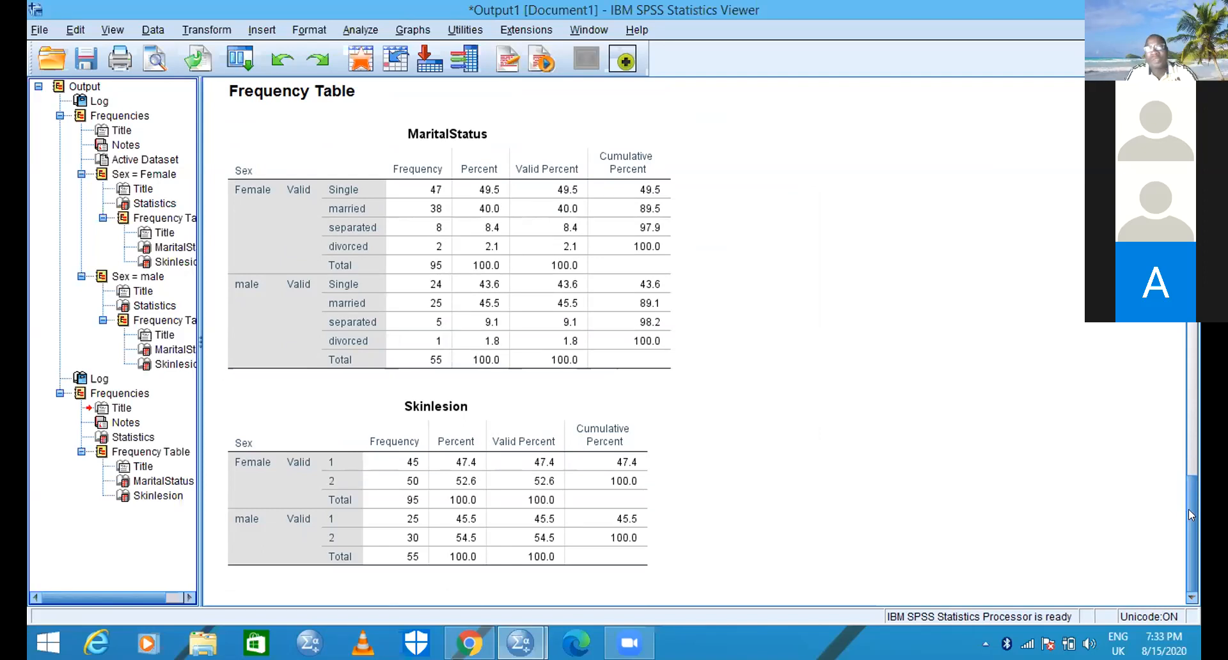
left_click_drag(1193, 441, 1191, 276)
scroll(1181, 363, "down", 5)
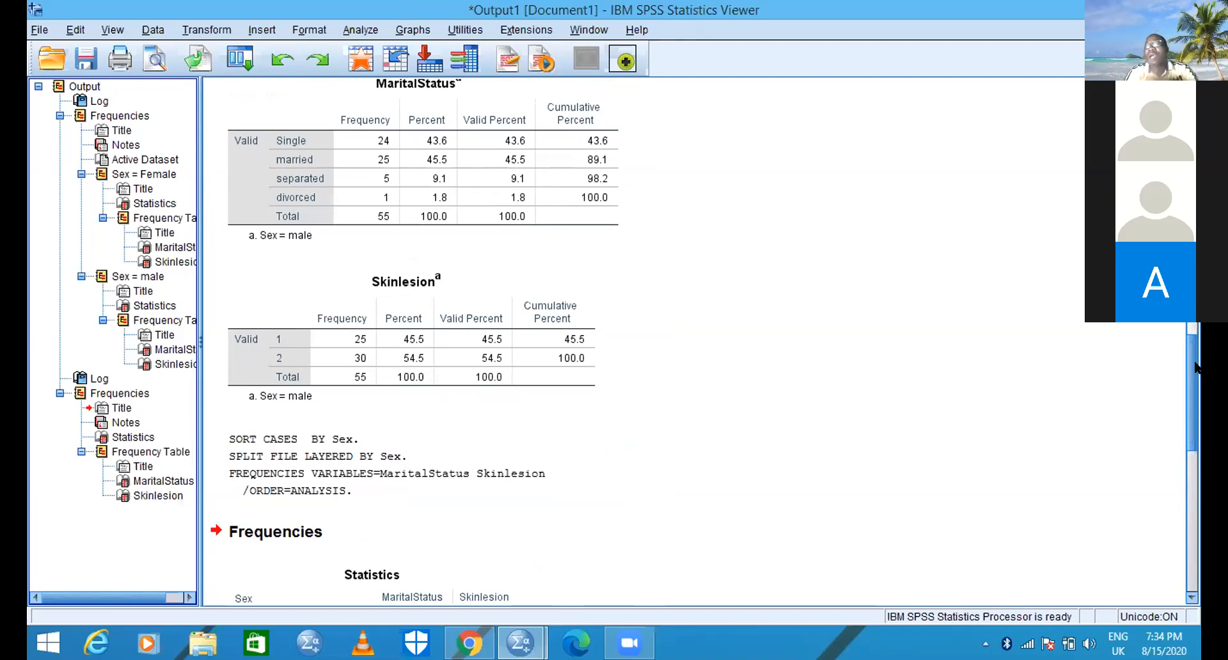
scroll(1195, 367, "up", 1)
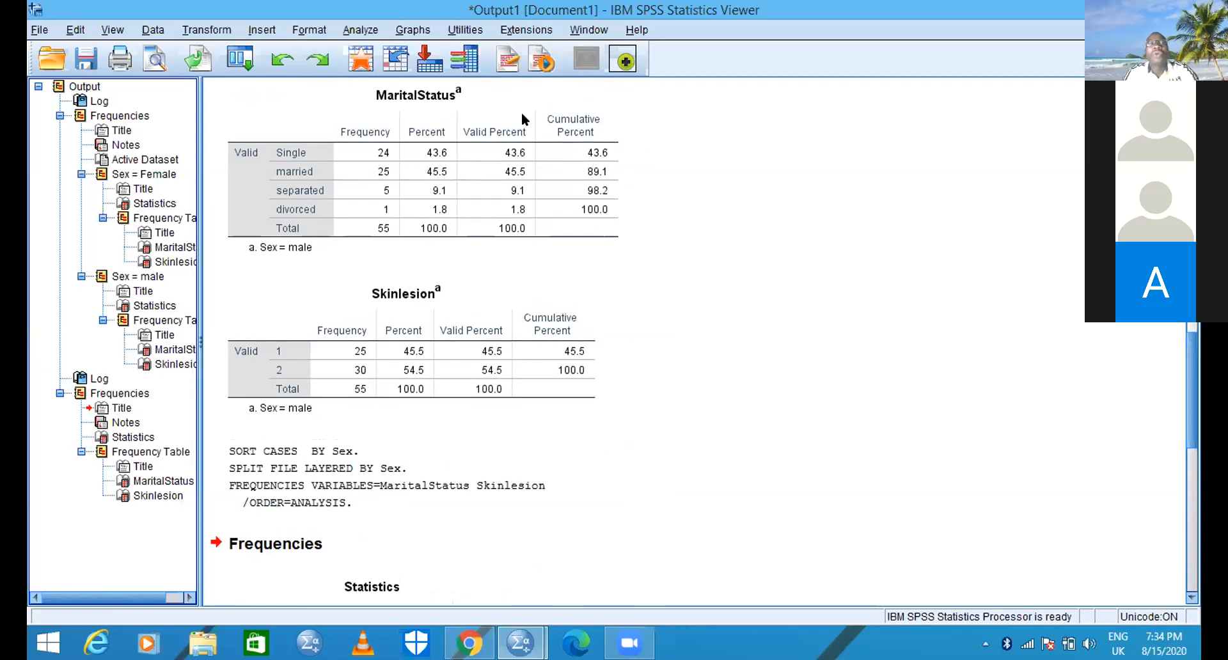
left_click(633, 192)
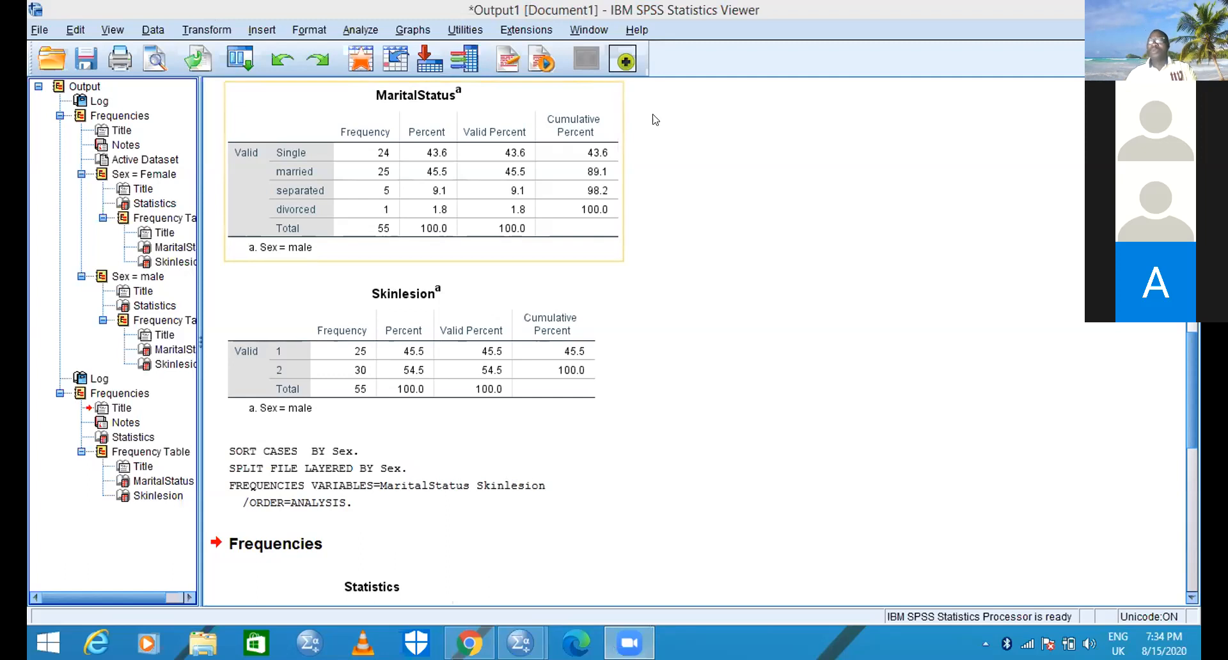
left_click(1188, 560)
left_click(1187, 560)
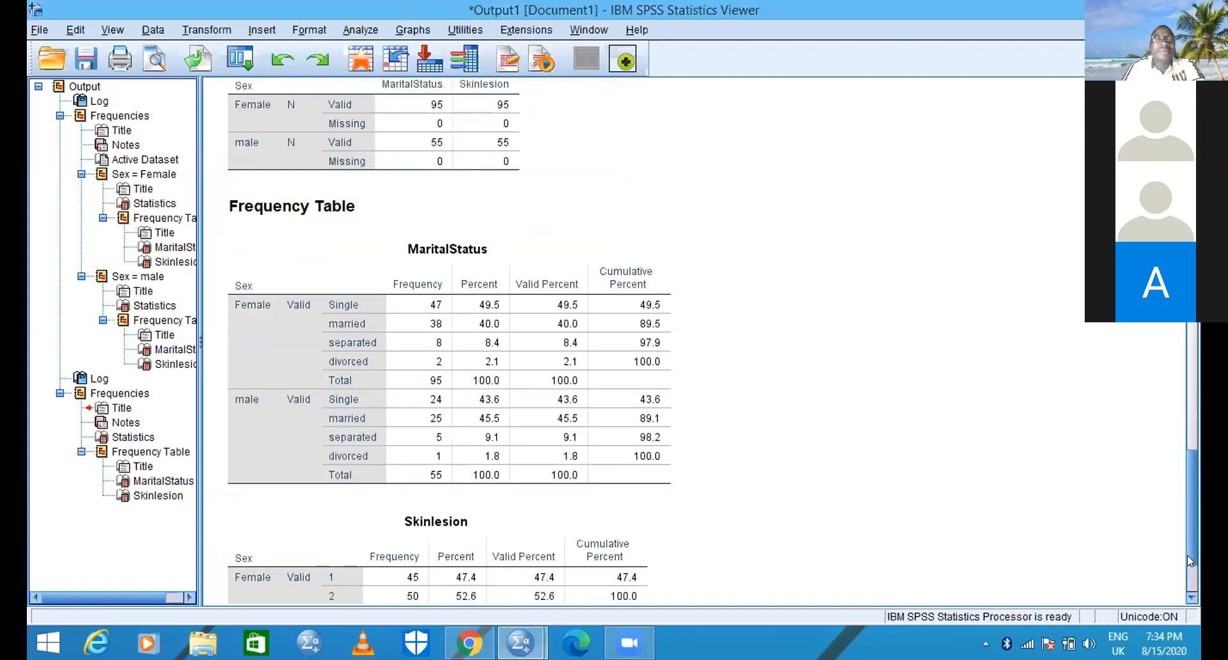
- Start an Explore analysis with Age as the dependent variable
left_click(365, 31)
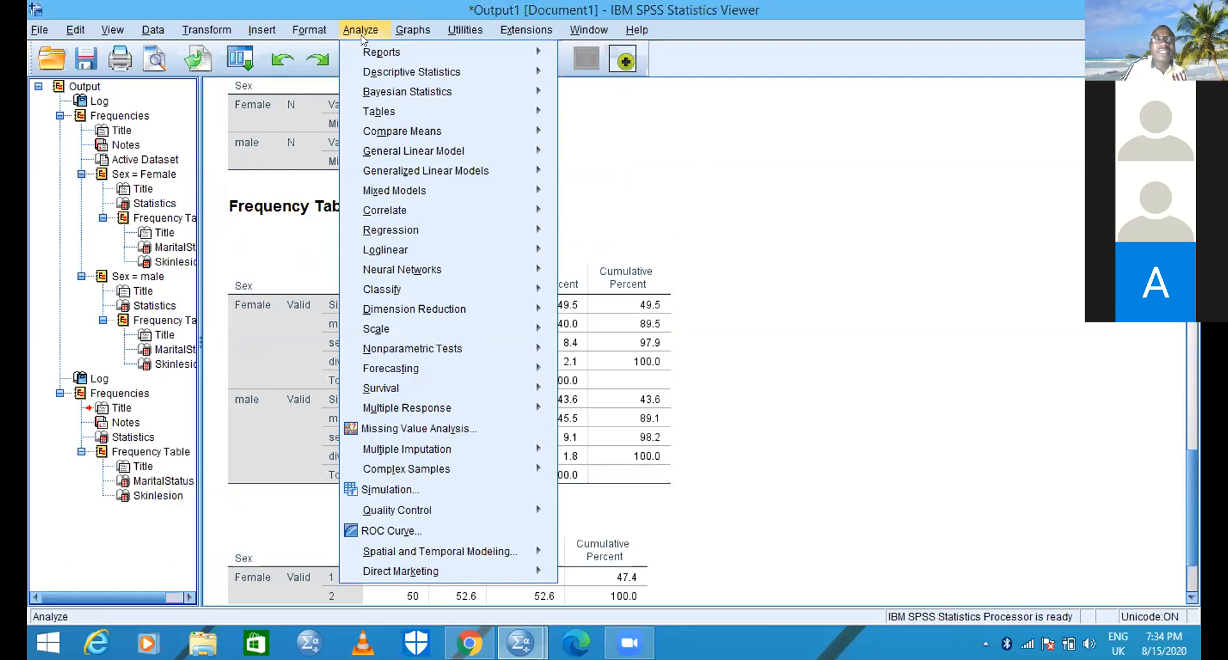
mouse_move(542, 81)
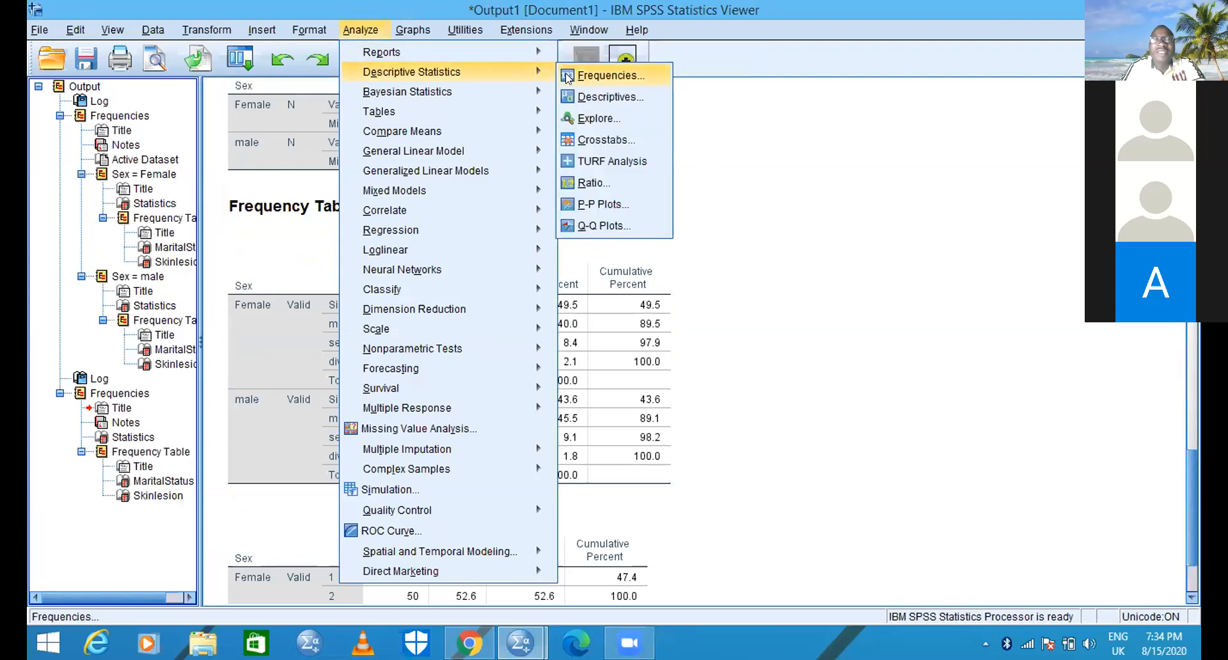
left_click(586, 118)
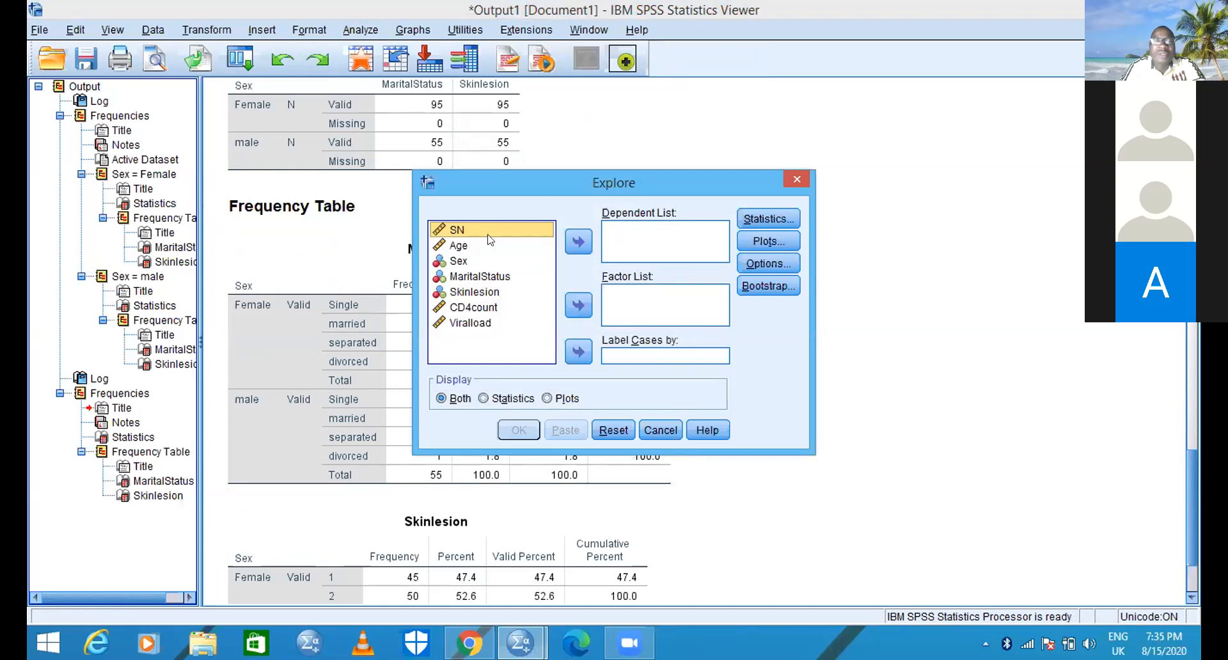
left_click(458, 246)
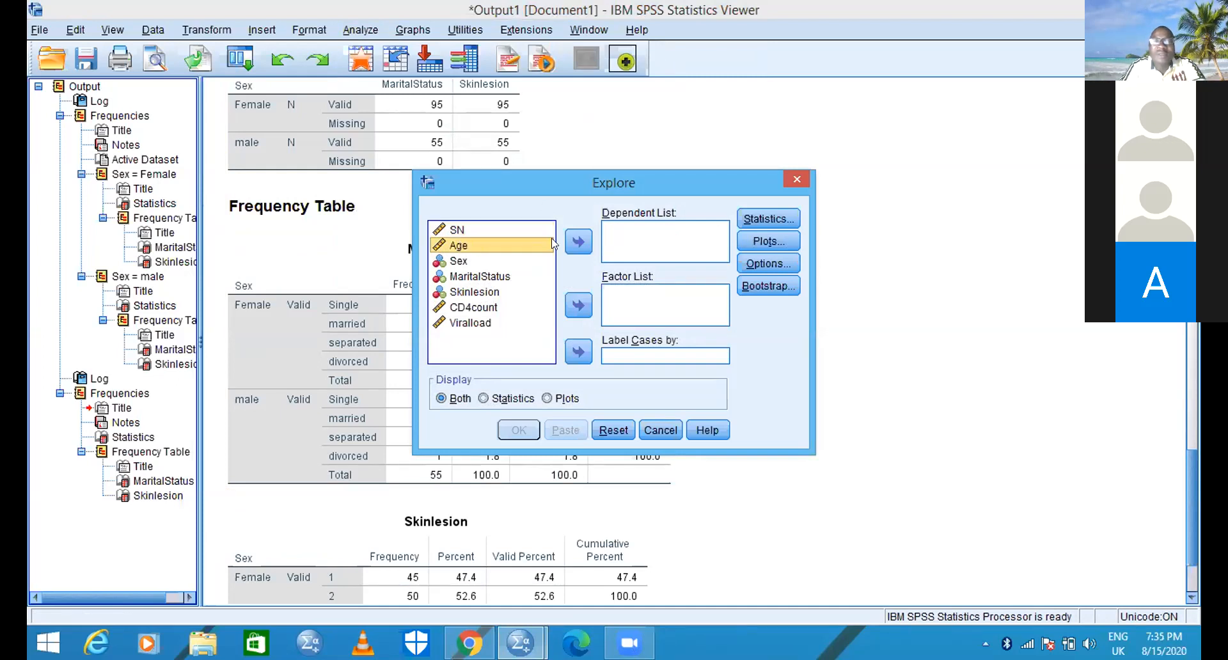
left_click(577, 246)
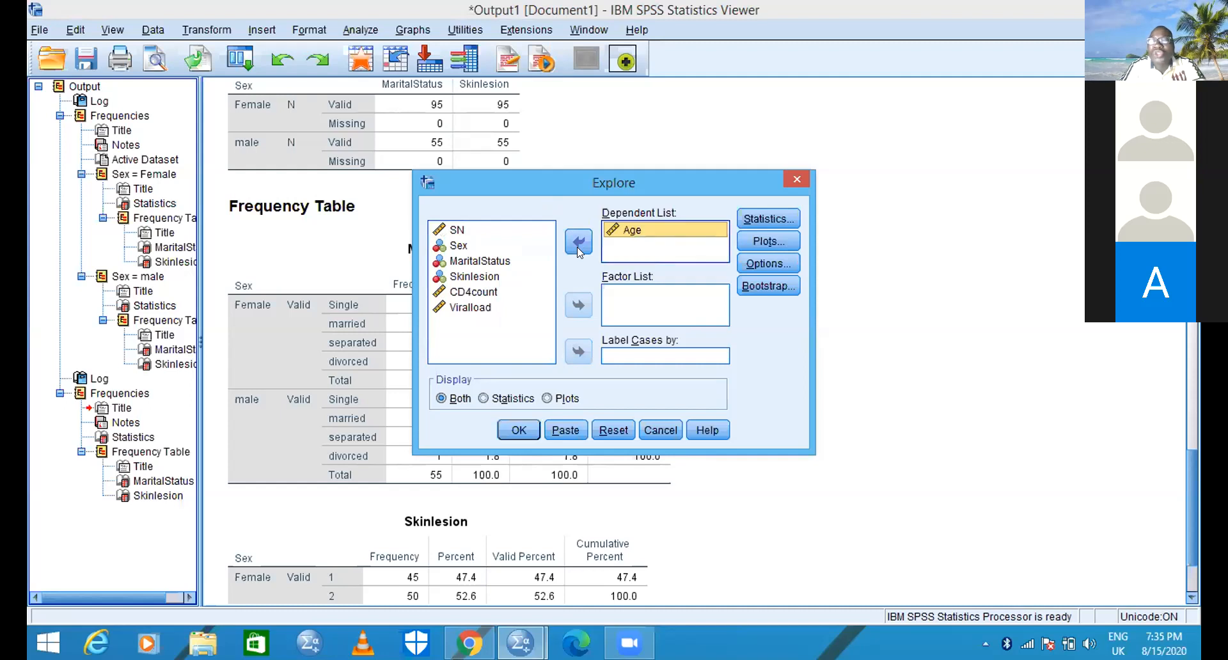
- Add a histogram and normality plots with tests to the Explore analysis of Age and run it
left_click(771, 241)
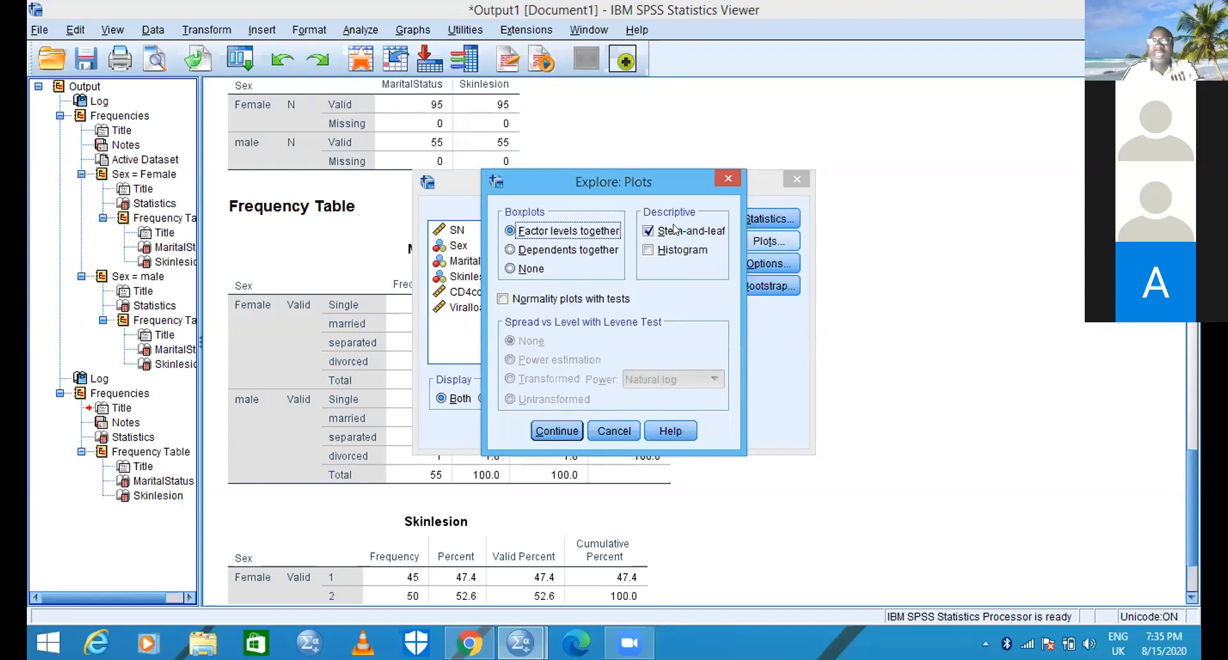
left_click(648, 250)
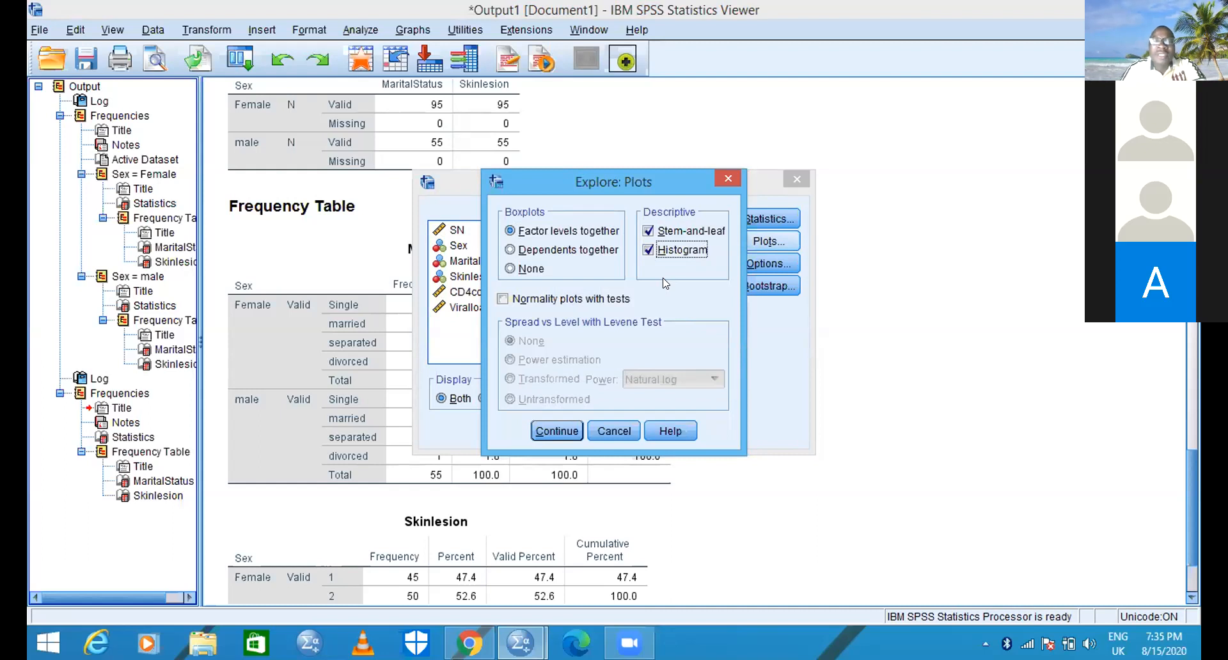
left_click(503, 299)
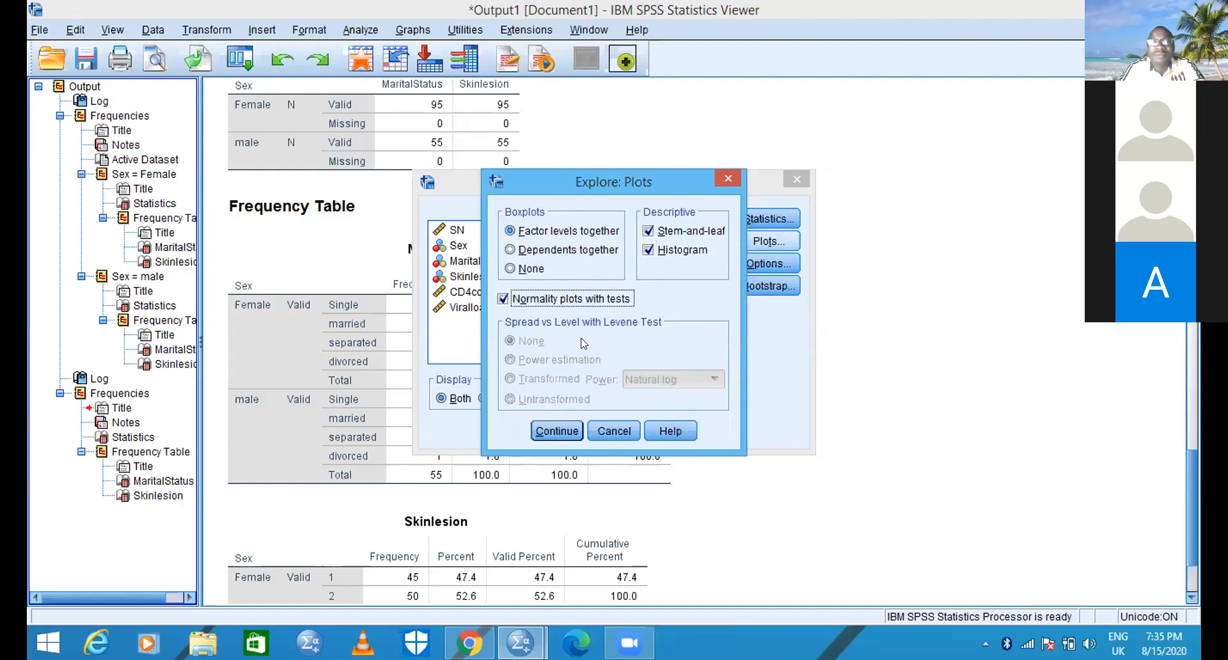
left_click(554, 431)
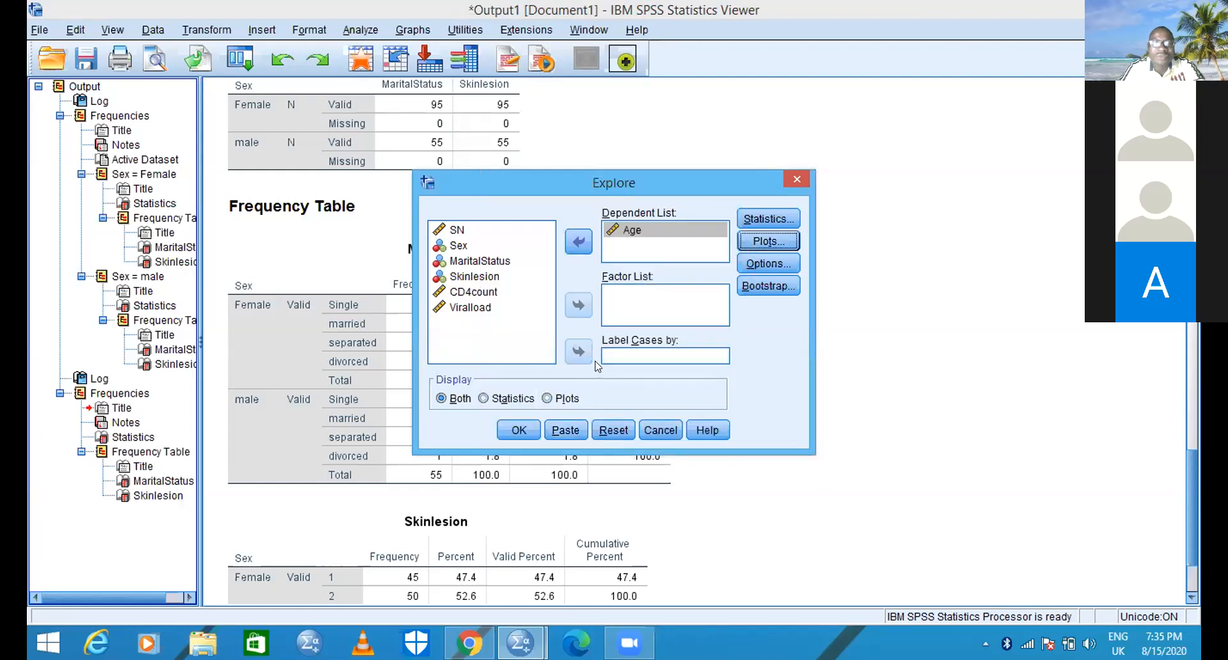
left_click(518, 432)
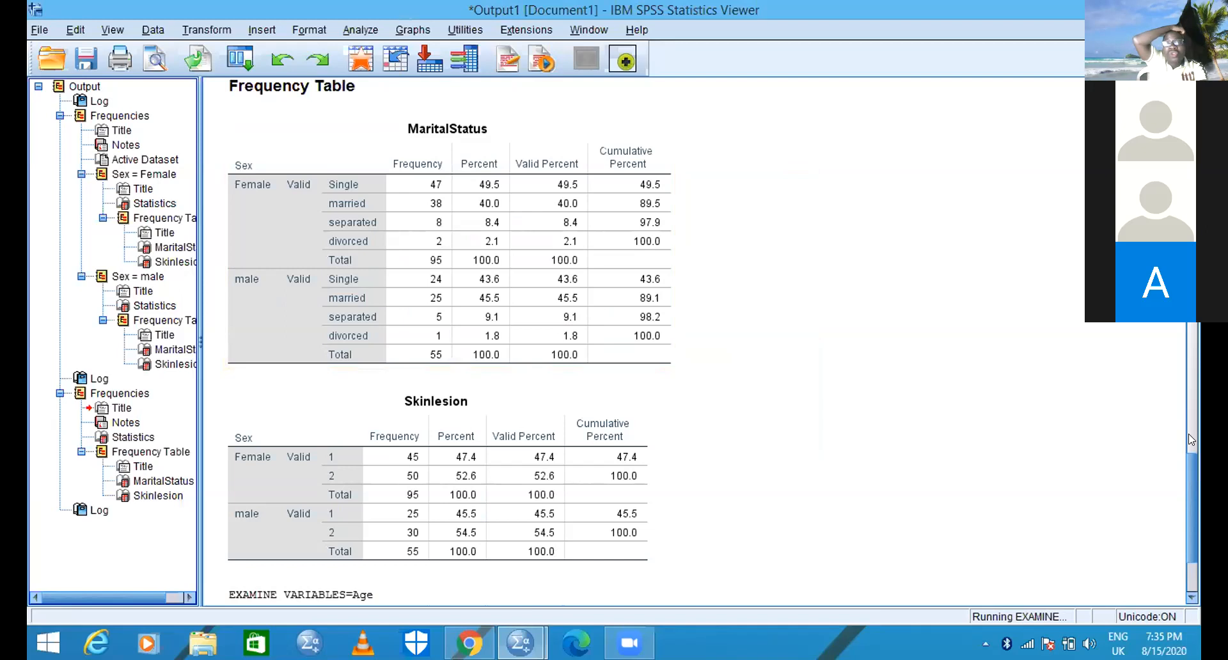
left_click(1188, 597)
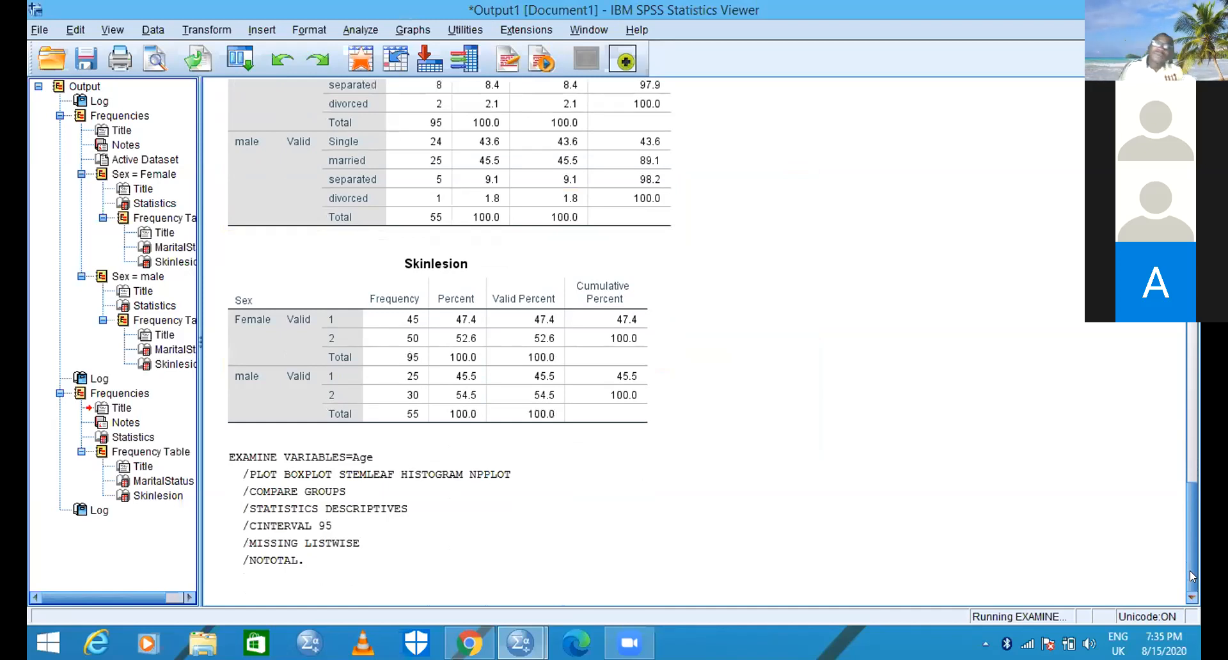
mouse_move(1190, 566)
left_mouse_down()
mouse_move(1190, 536)
mouse_move(1189, 566)
left_mouse_up()
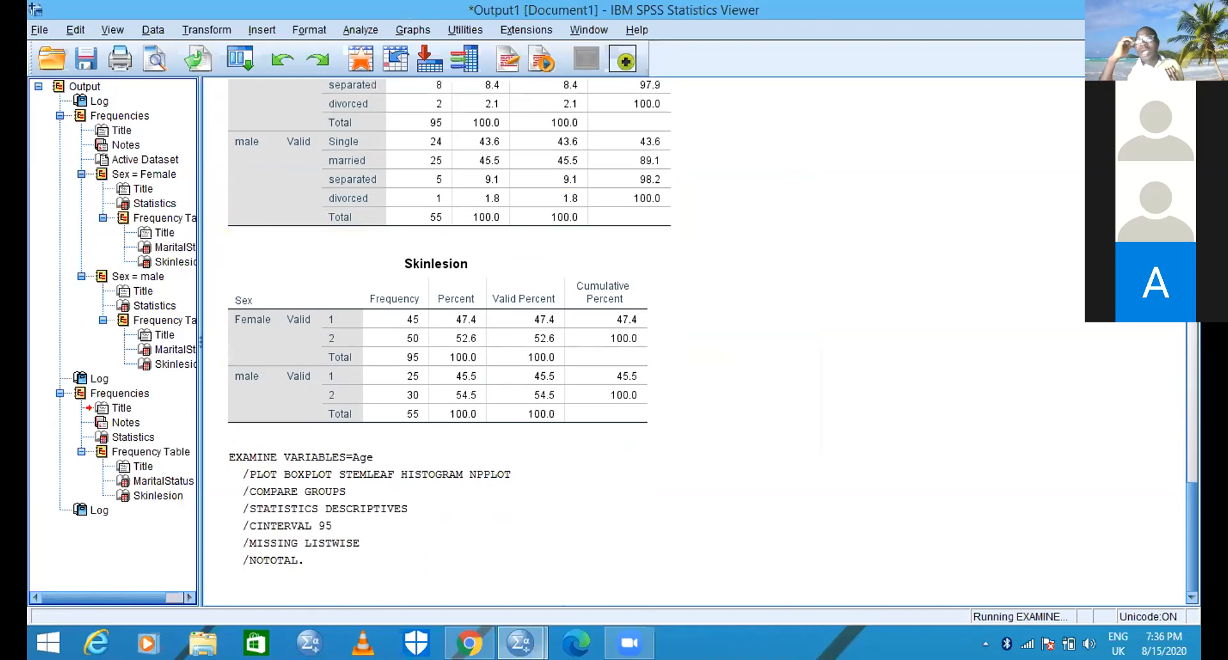
mouse_move(629, 645)
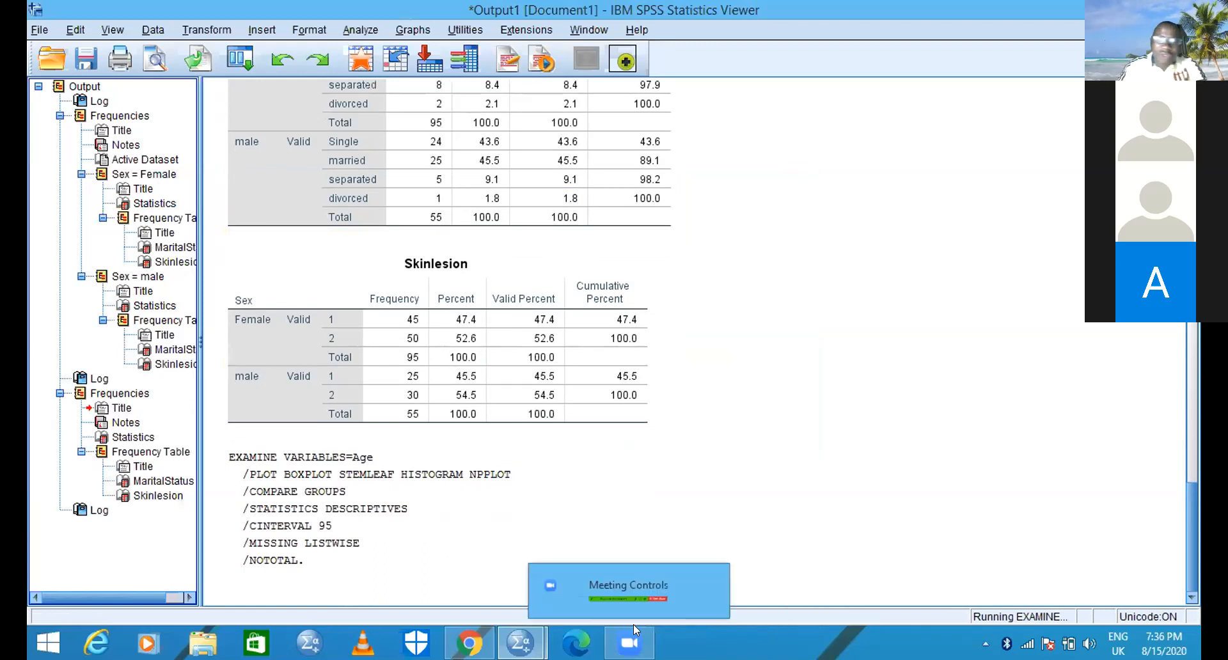
left_click(677, 529)
left_click(752, 427)
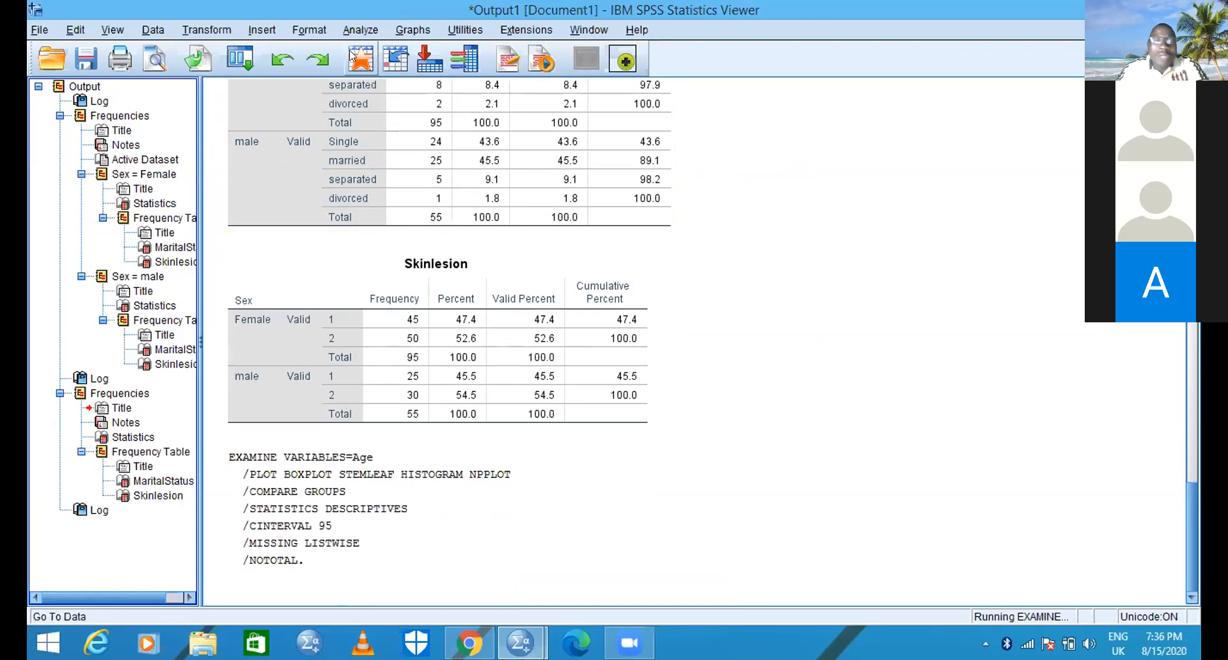
left_click(154, 30)
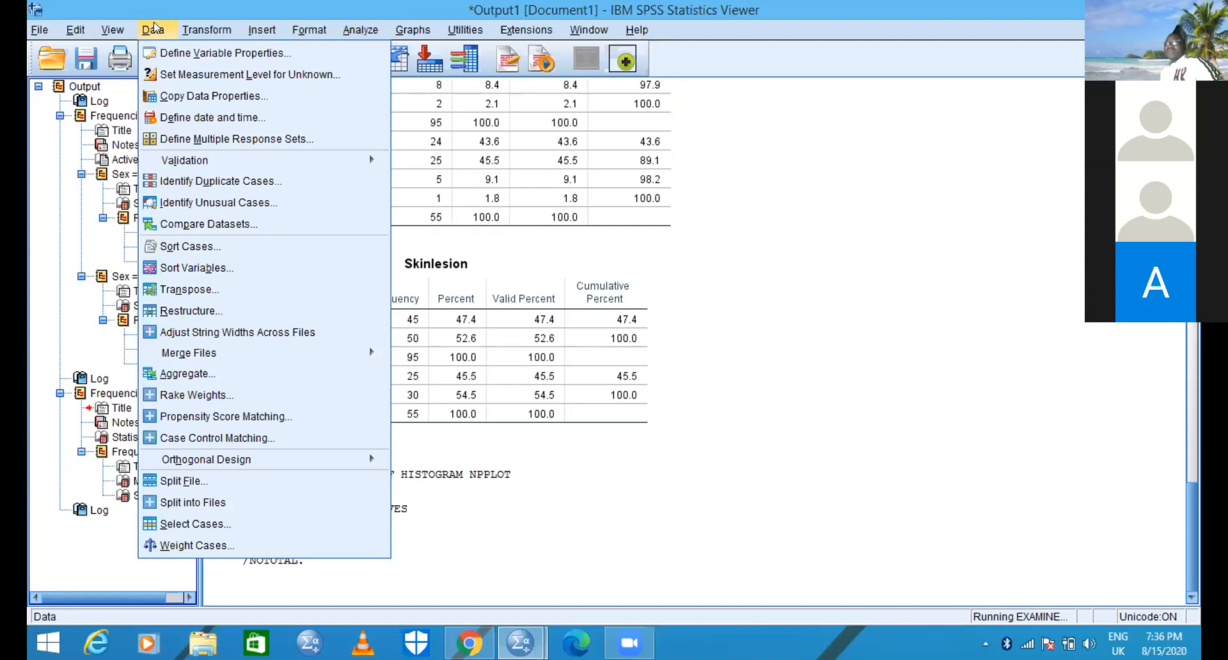
key("Right")
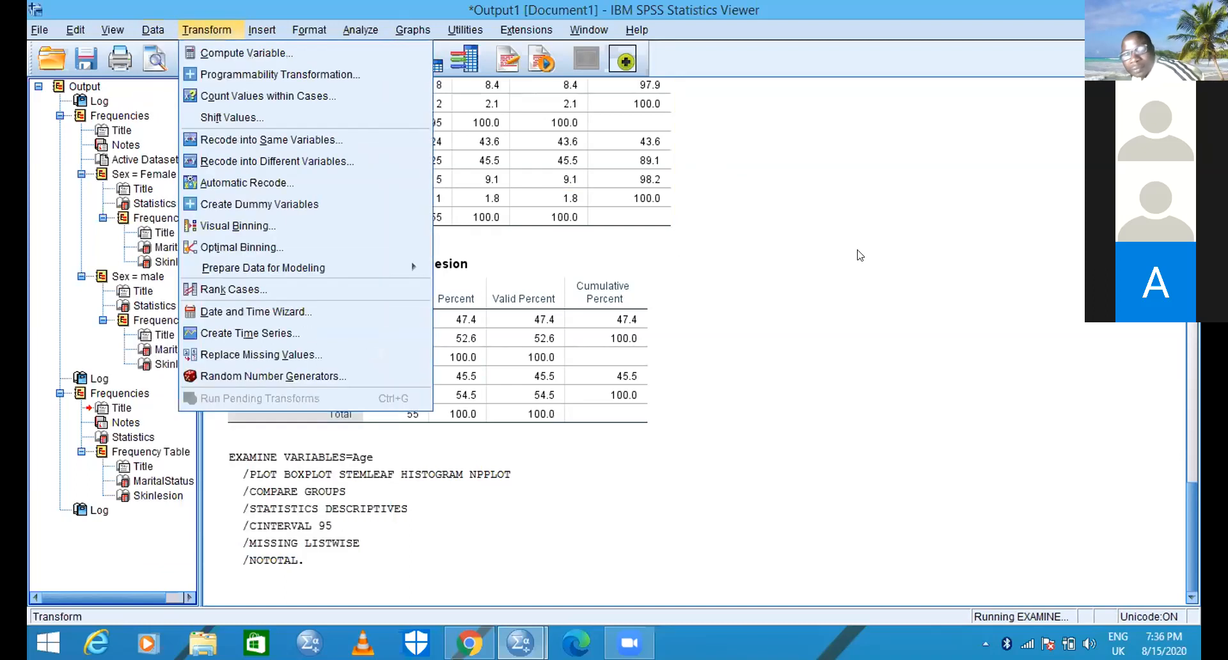
left_click(860, 255)
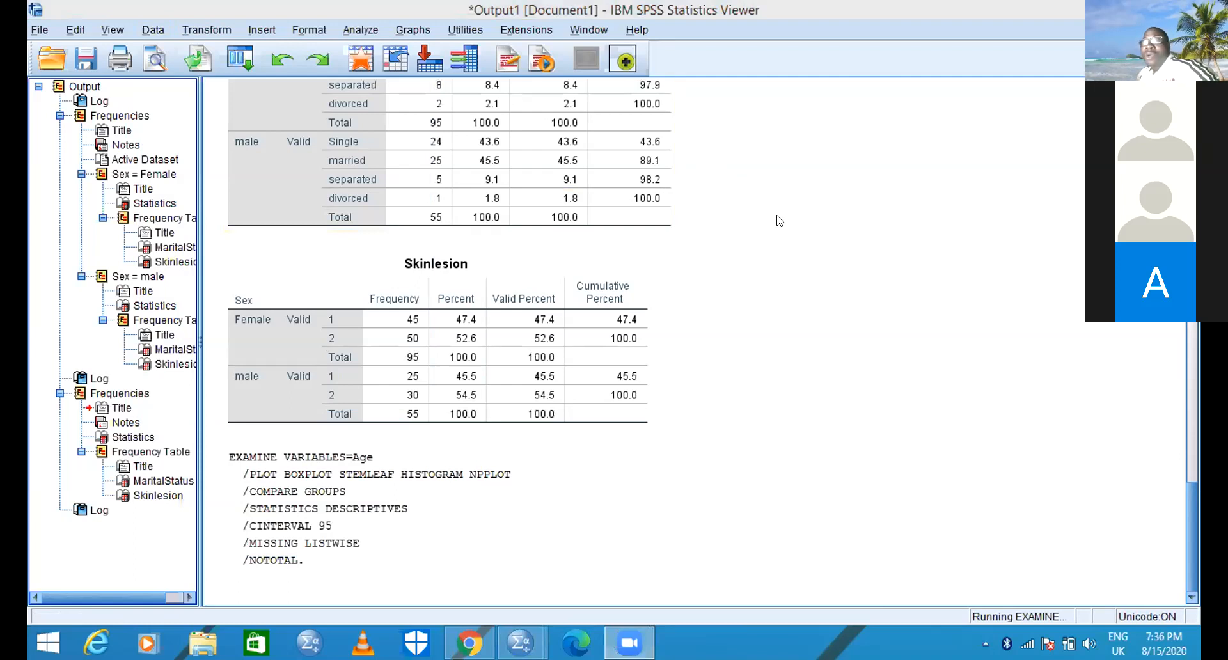
- Turn off the split by Sex by setting Split File to analyze all cases without creating groups
left_click(154, 32)
left_click(154, 32)
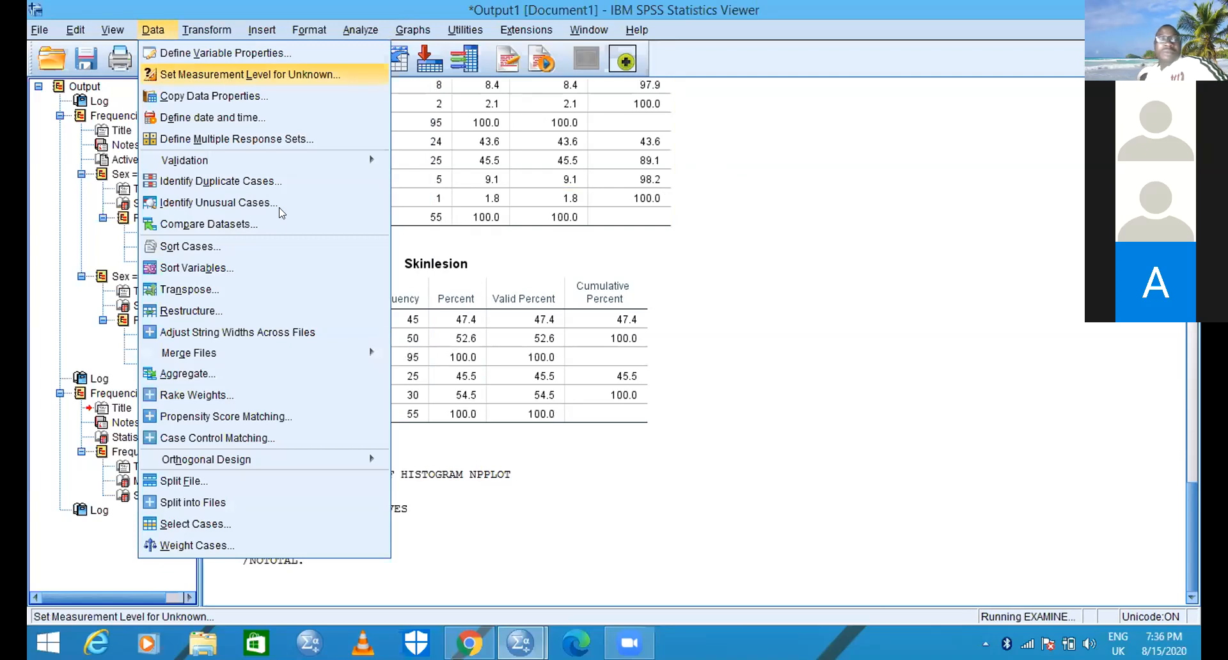
left_click(197, 481)
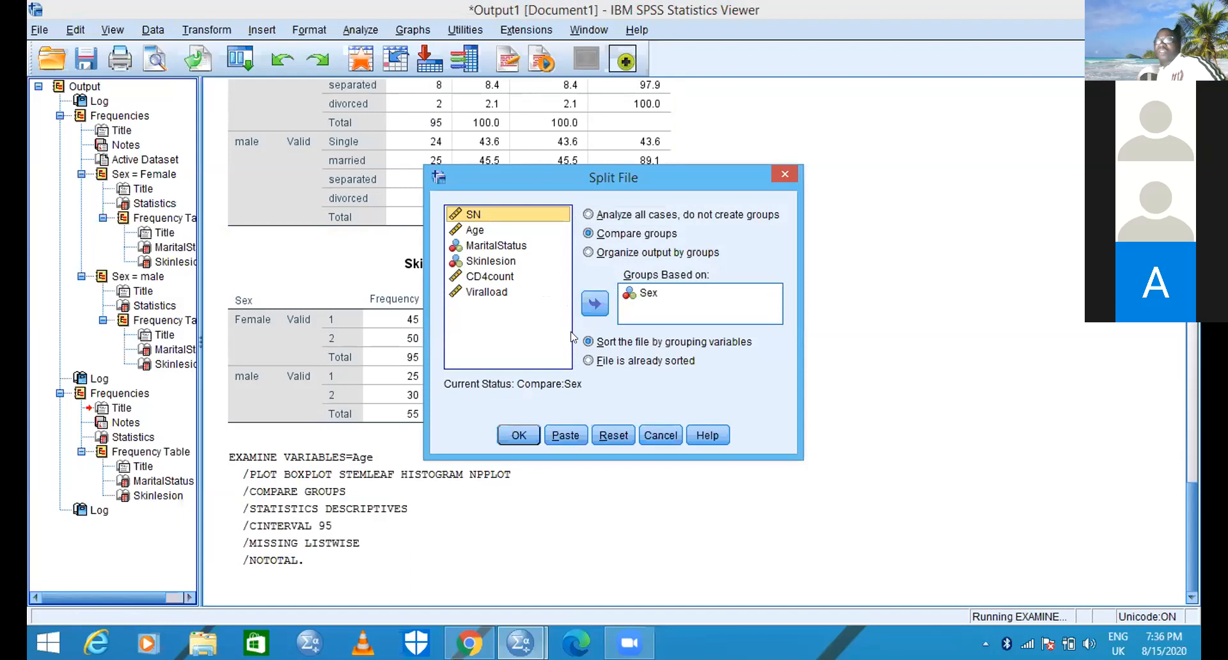
left_click(588, 215)
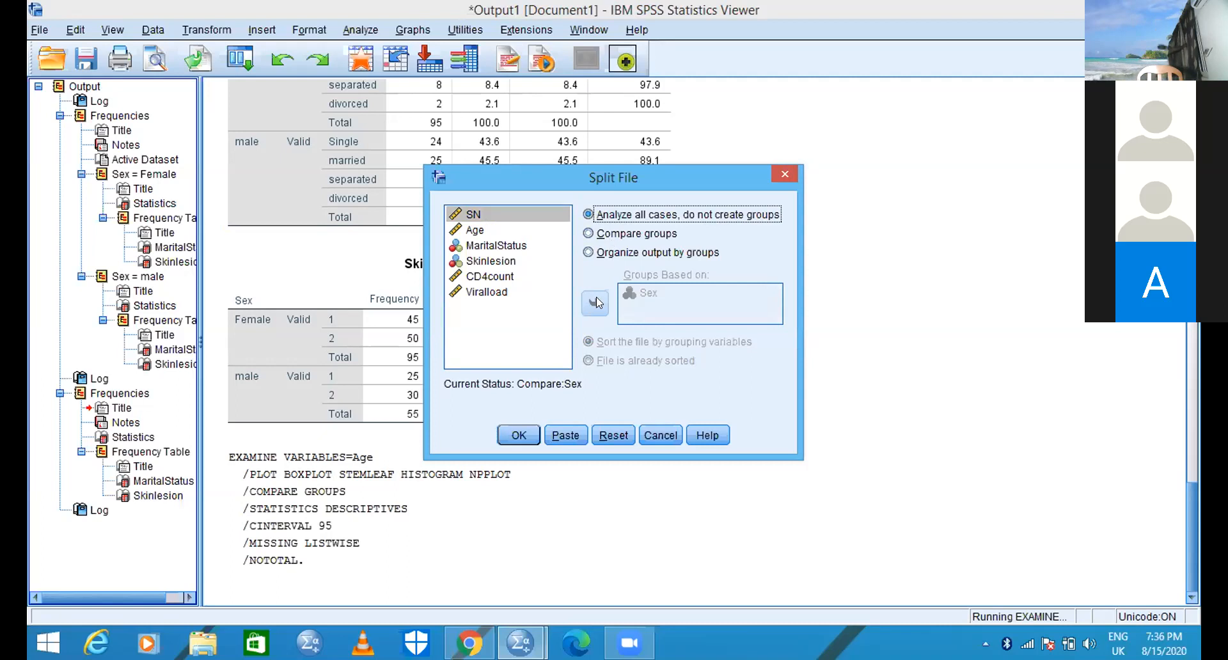
left_click(518, 433)
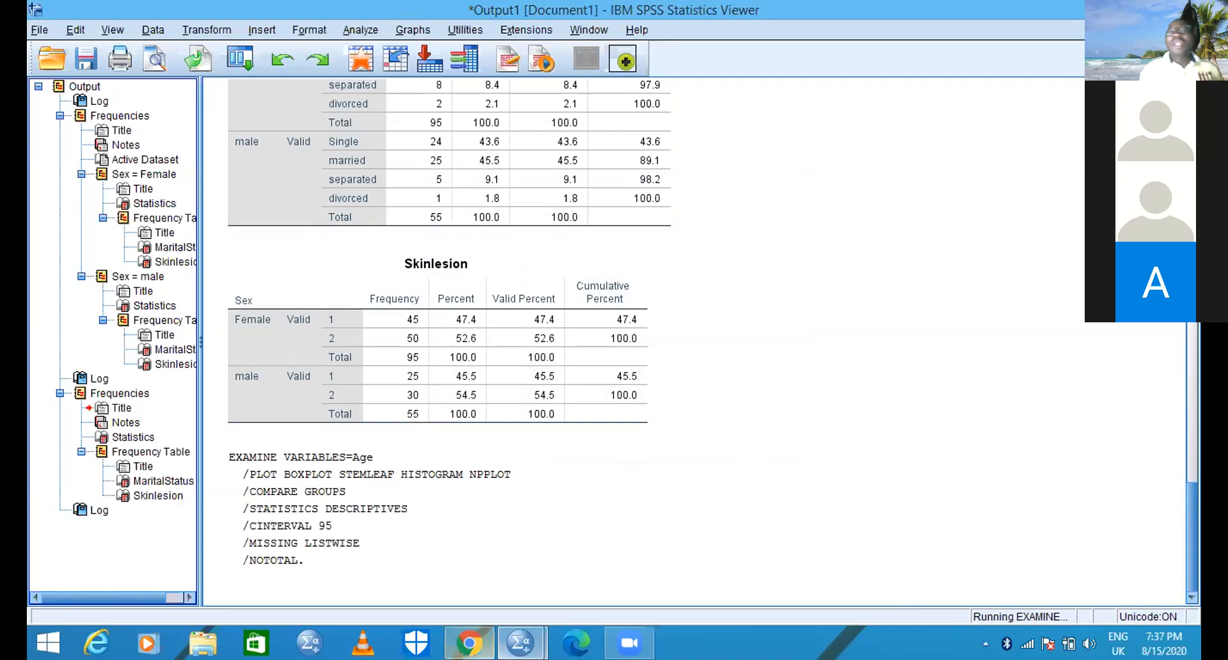
- Display the case values of the SkinLesion3.sav dataset instead of its variable definitions
mouse_move(468, 643)
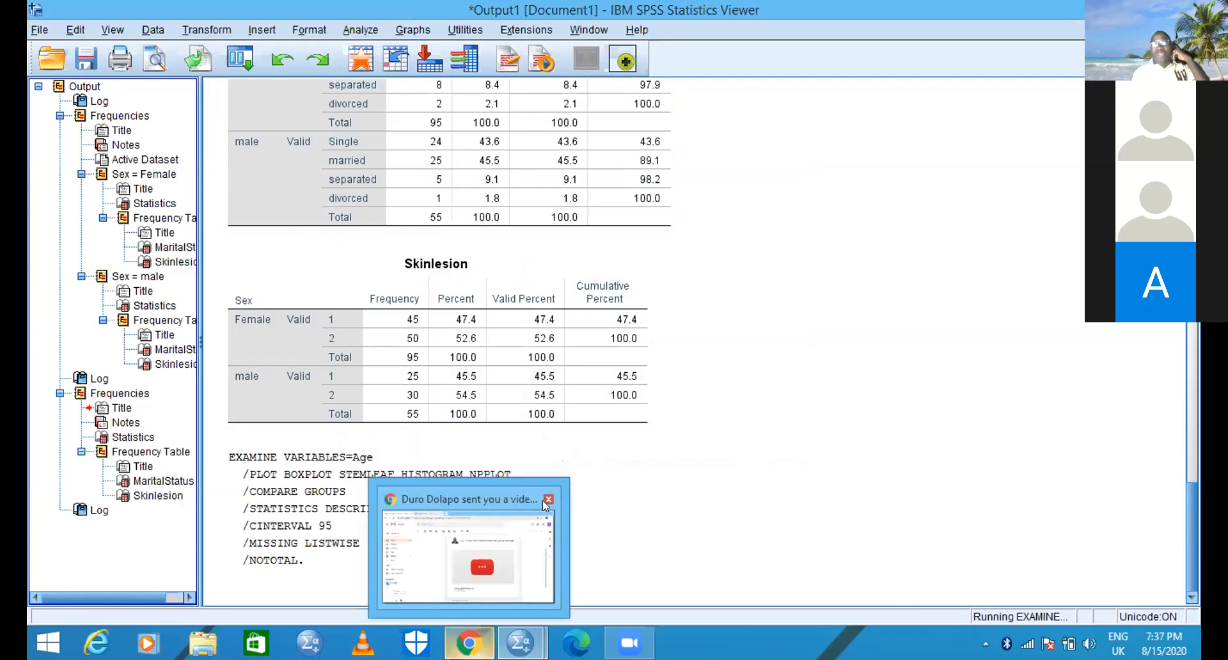
mouse_move(545, 504)
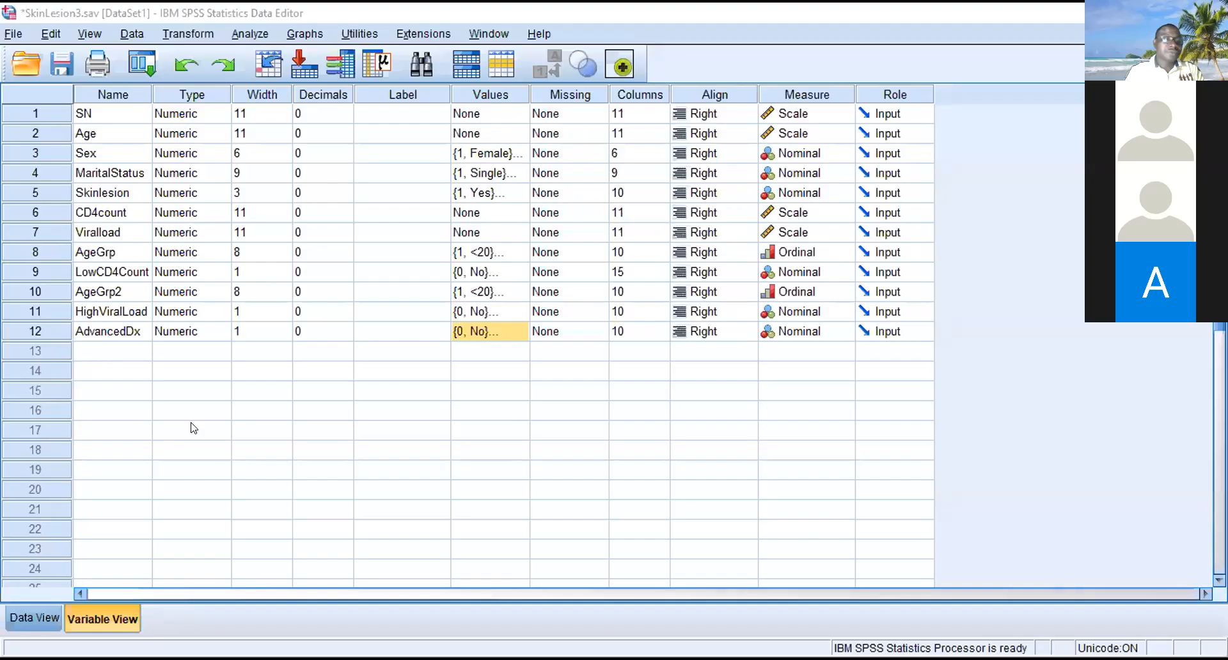
left_click(34, 621)
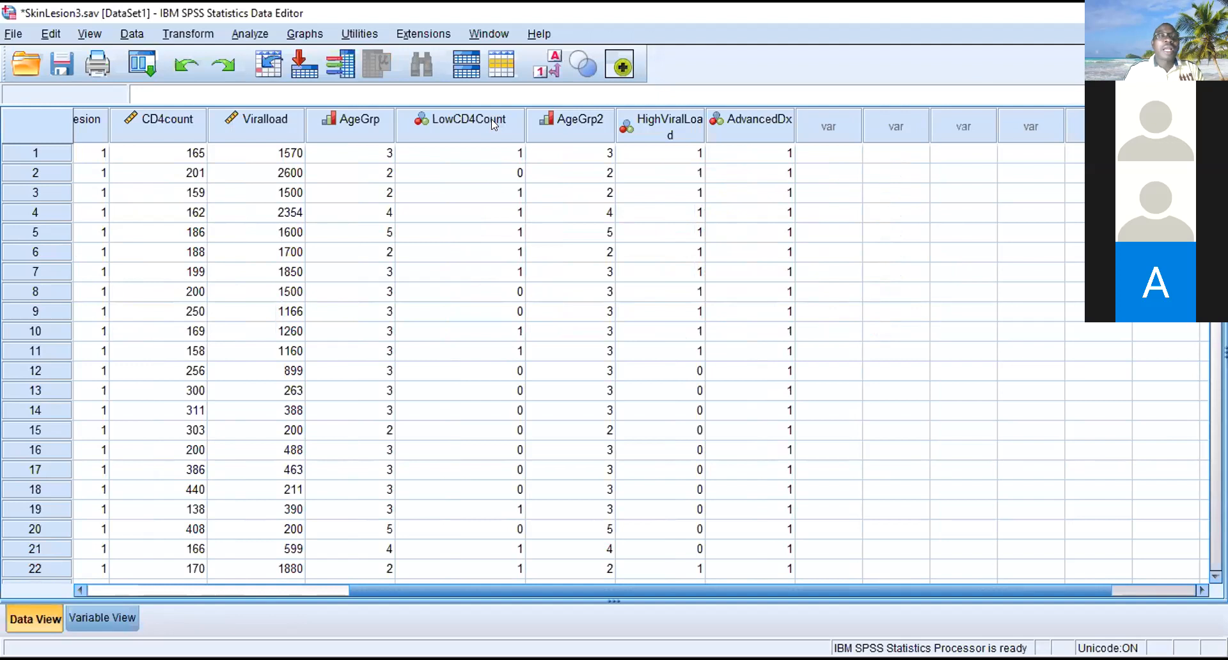
- Start an Explore analysis of the SkinLesion3.sav data with Age in the dependent list
left_click(251, 33)
mouse_move(297, 75)
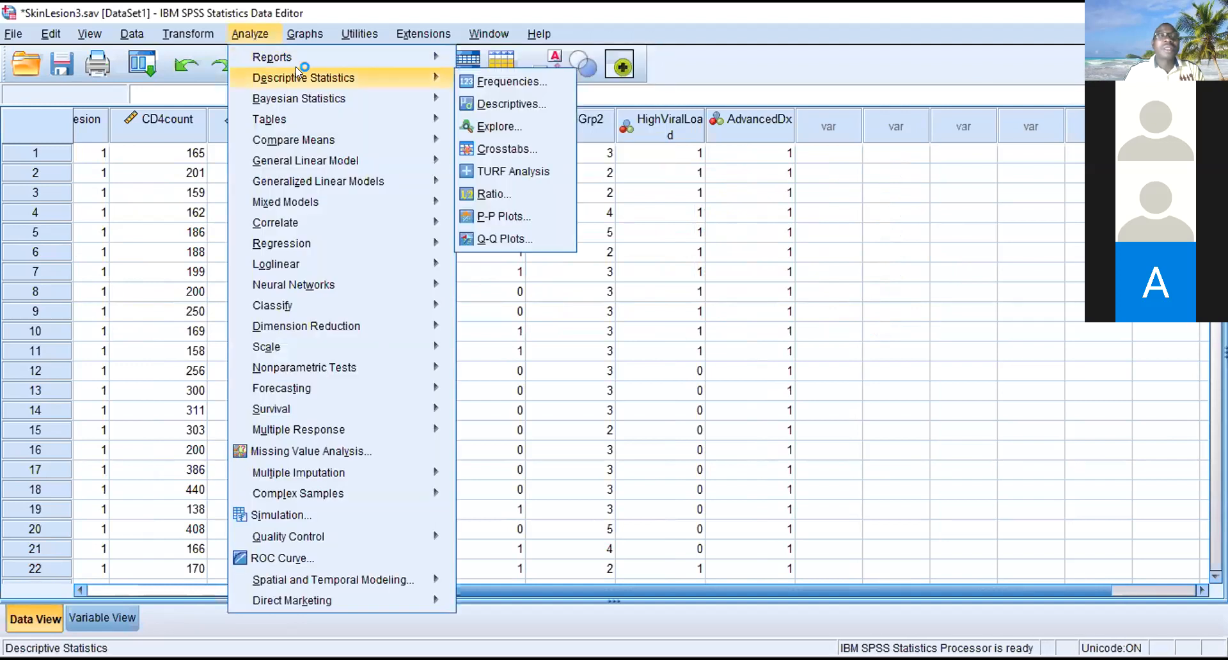
left_click(493, 127)
left_click(450, 259)
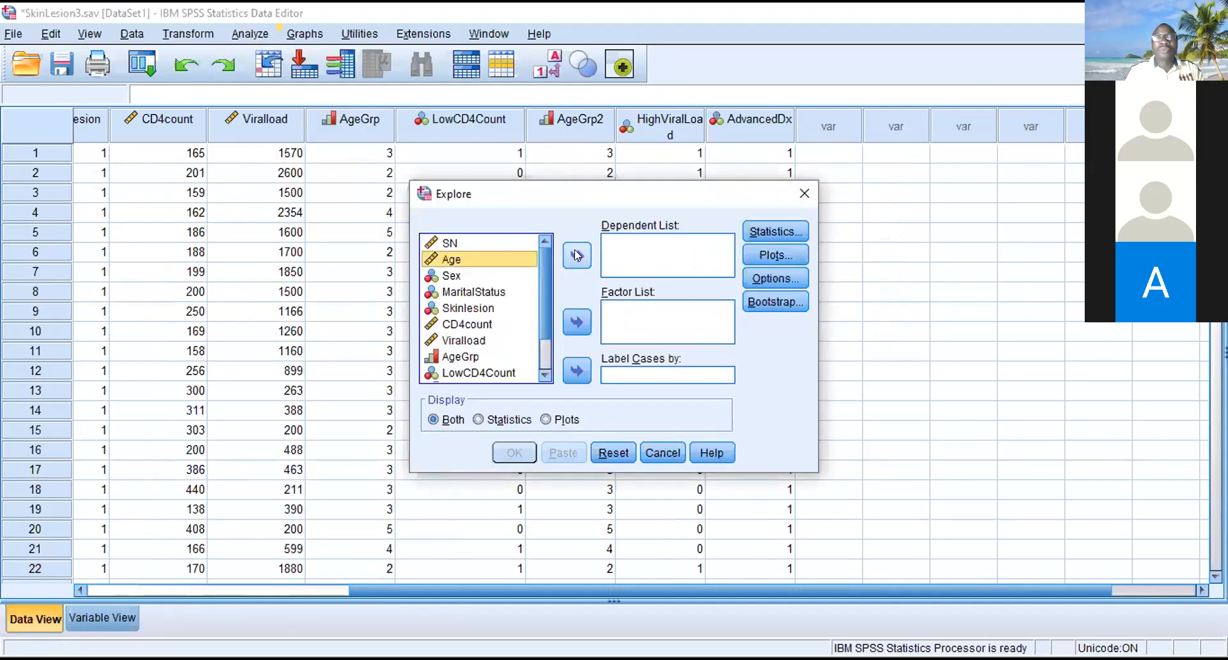
left_click(577, 255)
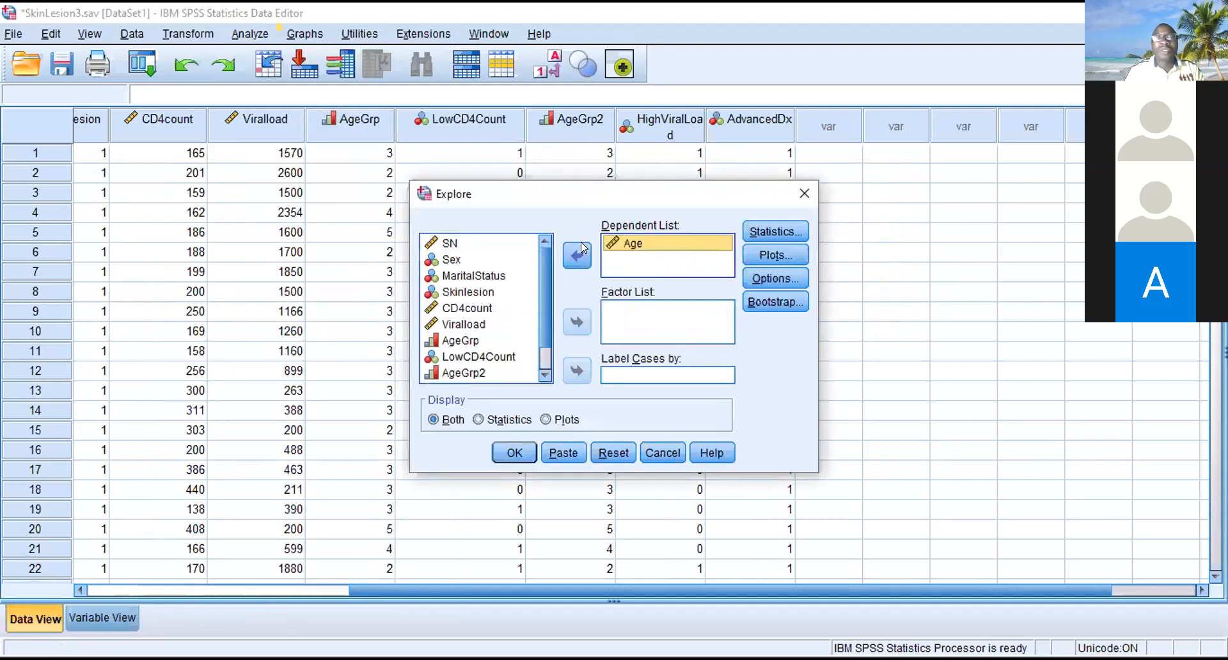
- Add a histogram and normality plots with tests to the plots of the Age exploration
left_click(756, 256)
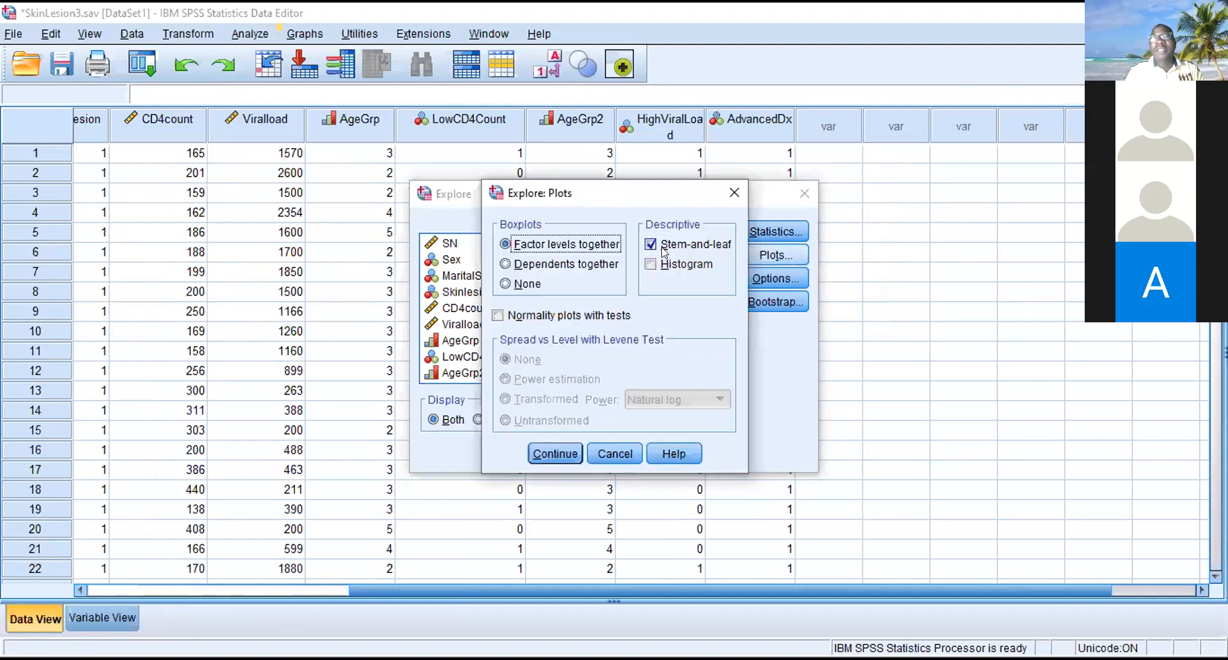
left_click(651, 264)
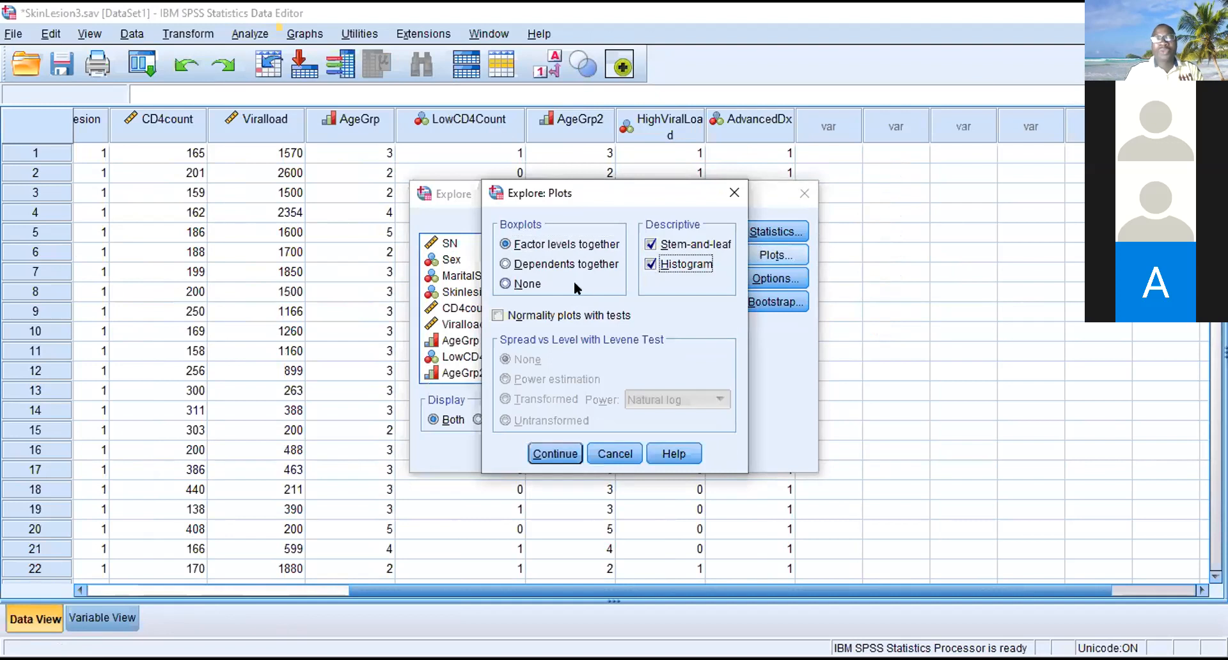
left_click(539, 316)
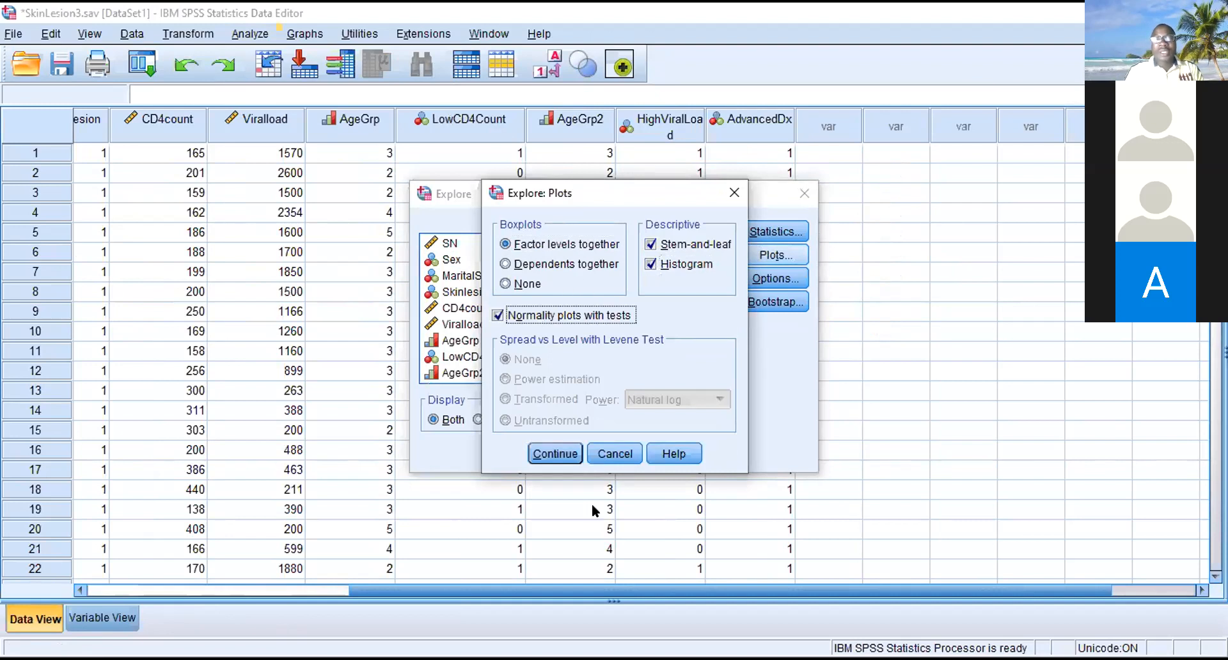
left_click(563, 453)
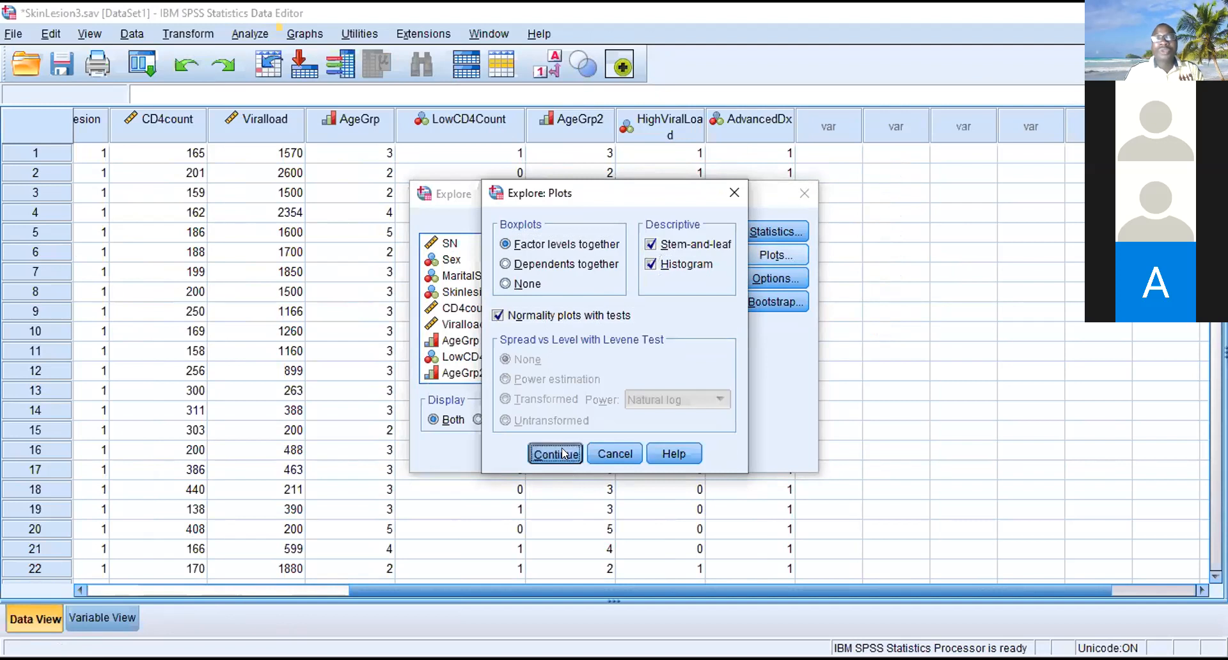
- Try the Dependents together boxplot option and set the boxplots back to Factor levels together
left_click(770, 256)
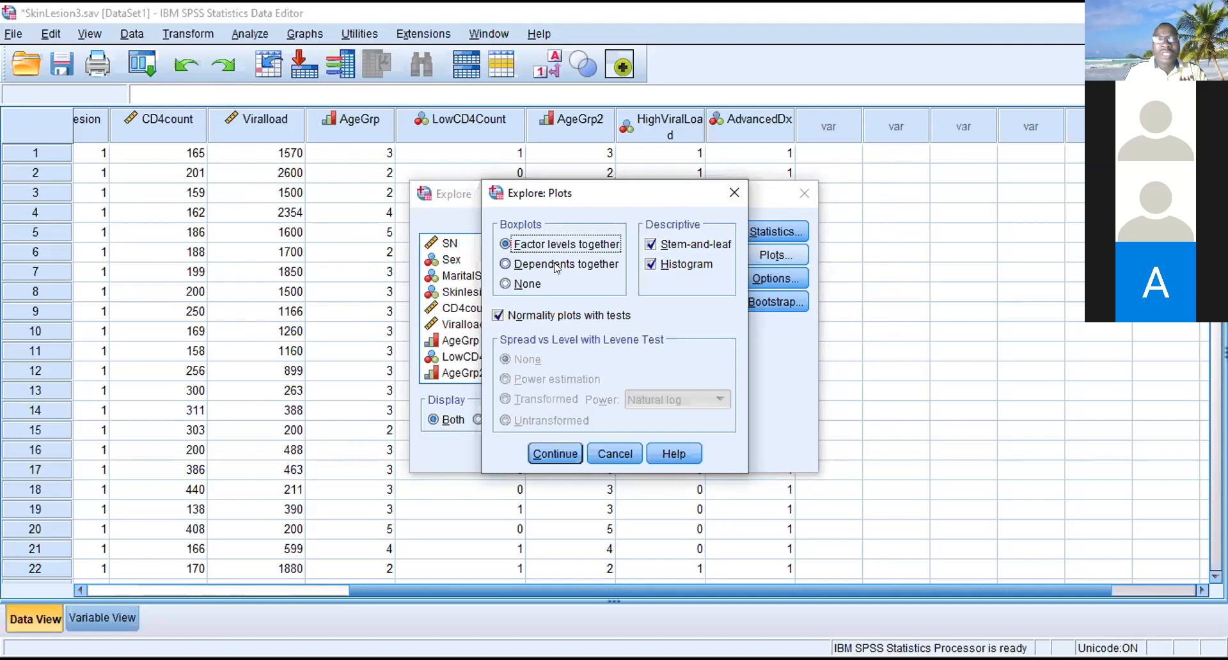
left_click(513, 264)
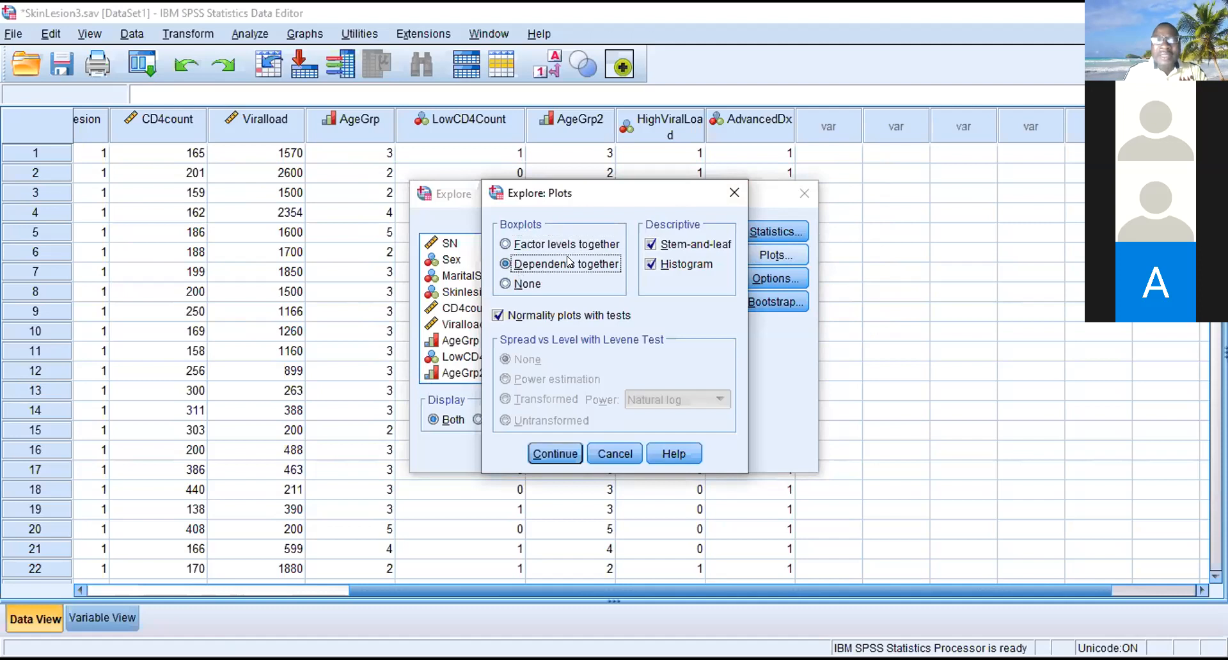
left_click(535, 245)
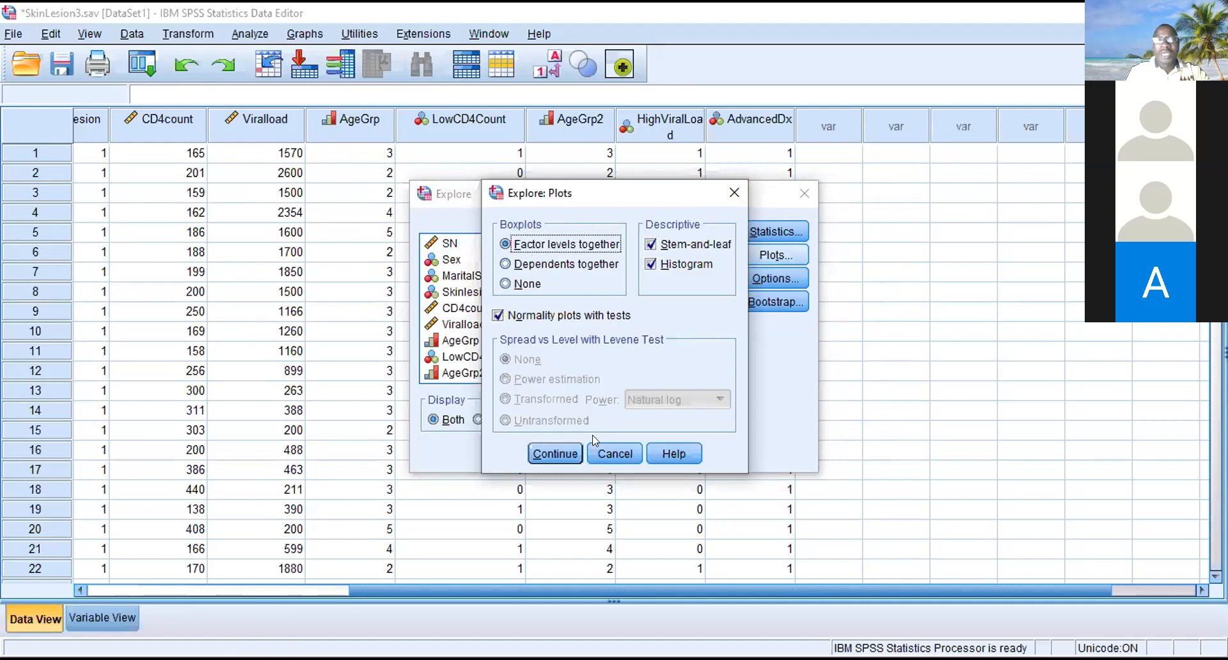
left_click(555, 454)
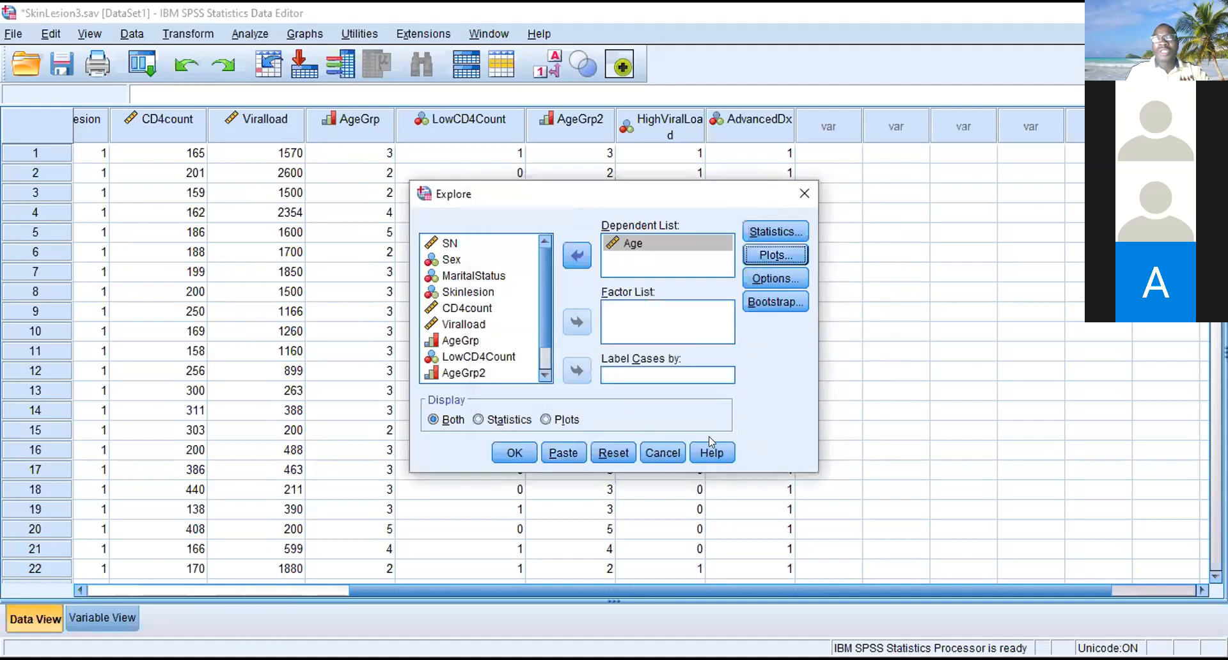
- Run the Explore analysis of Age and discard the Output2 viewer contents without saving
left_click(512, 453)
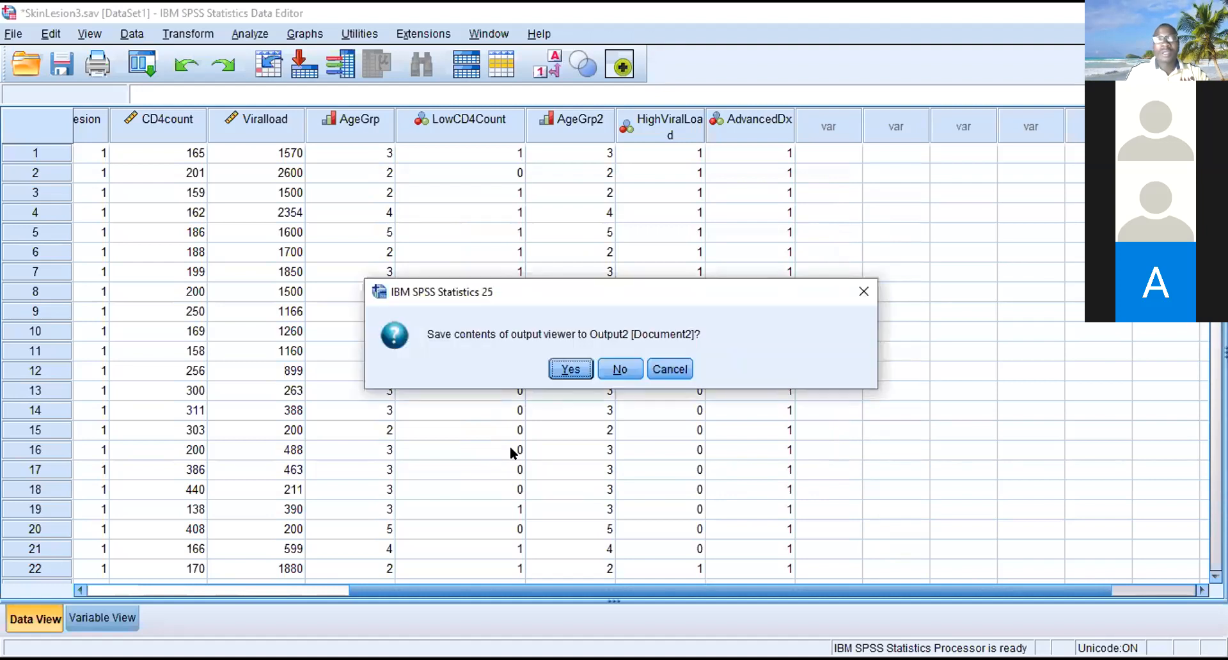
key("Tab")
key("Return")
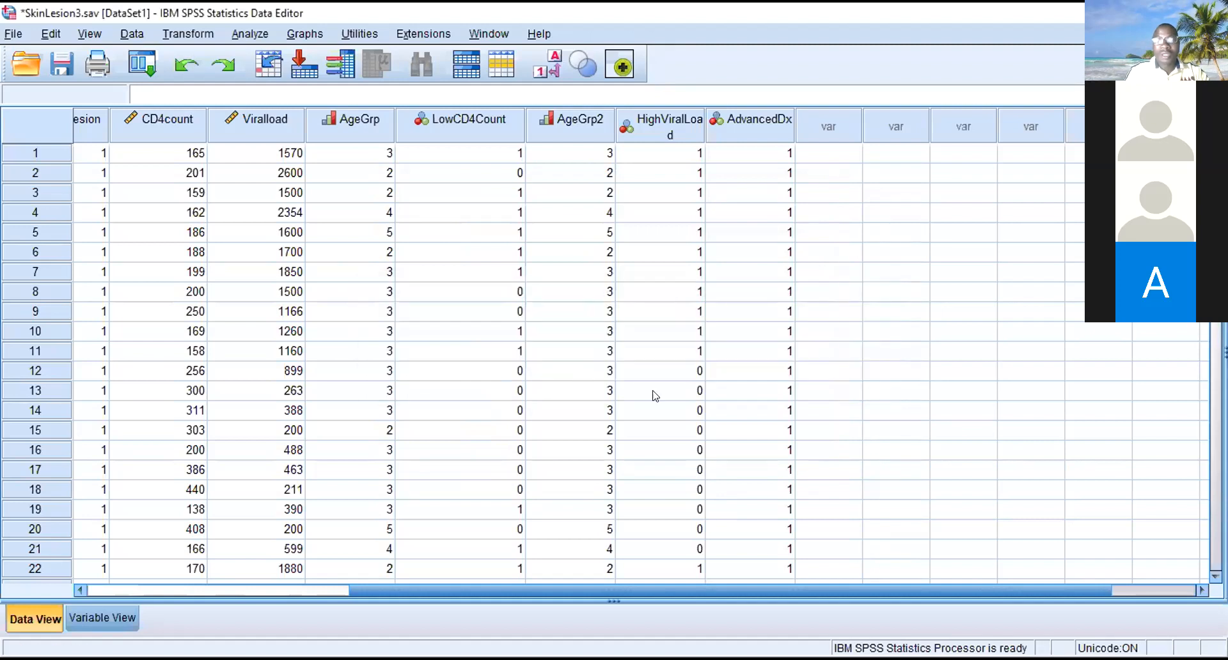
- Rerun the Explore analysis with Age as the dependent variable, keeping the existing settings
left_click(255, 35)
mouse_move(424, 76)
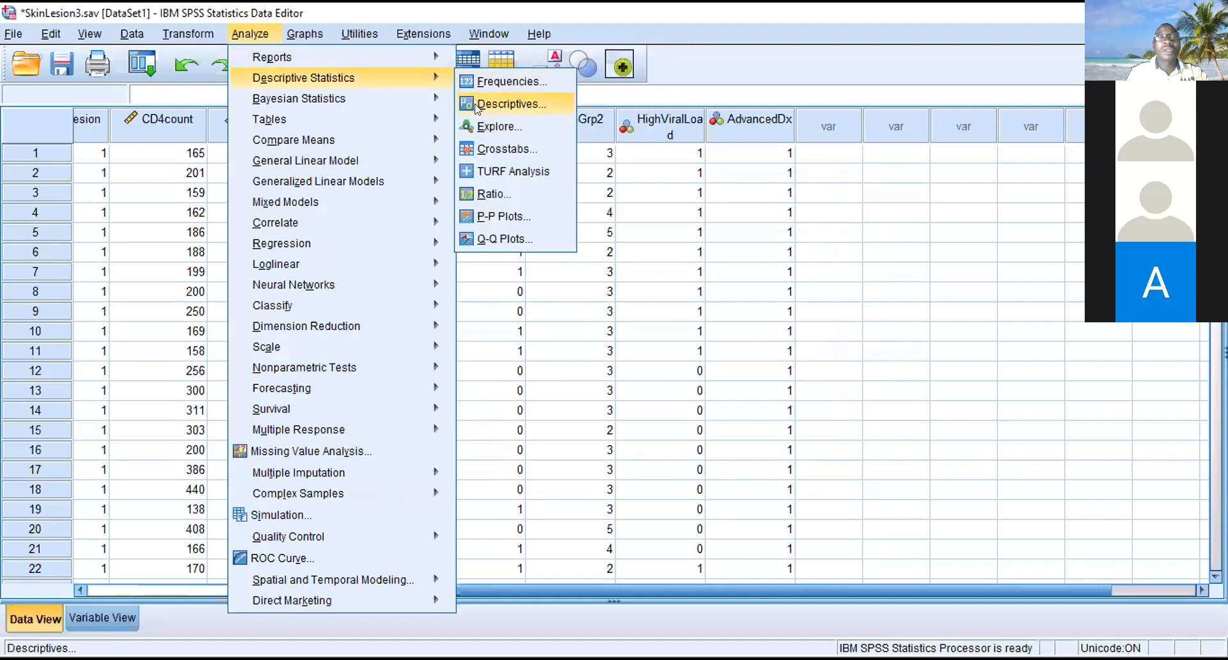
left_click(479, 128)
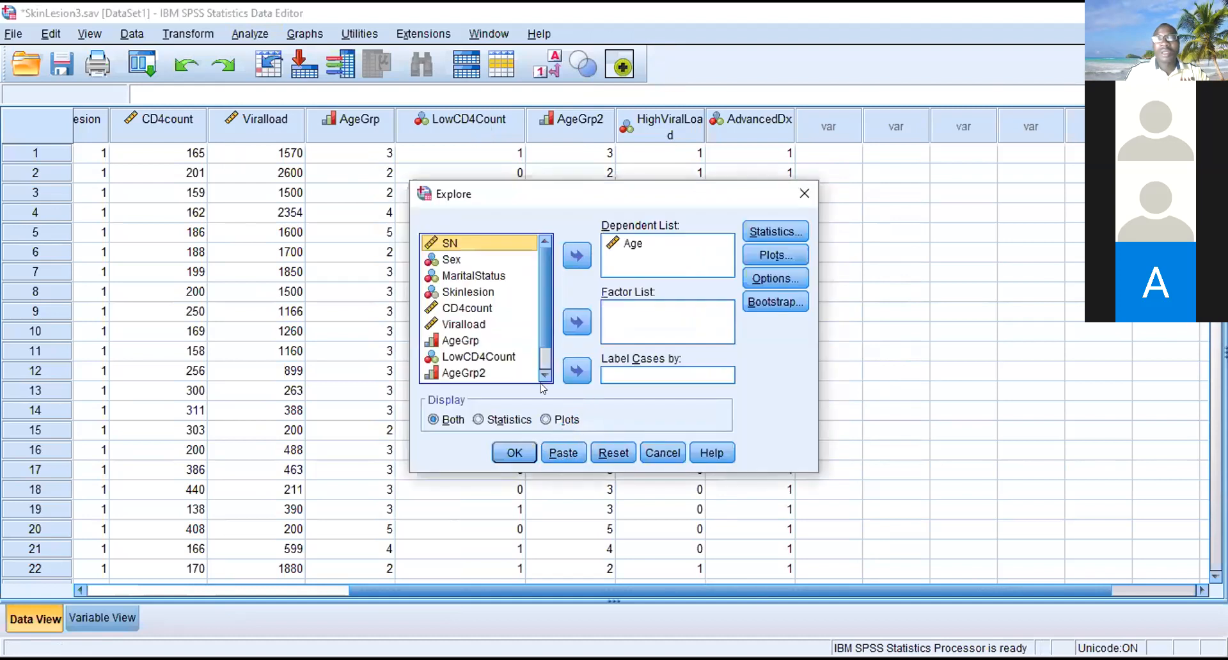
left_click(513, 453)
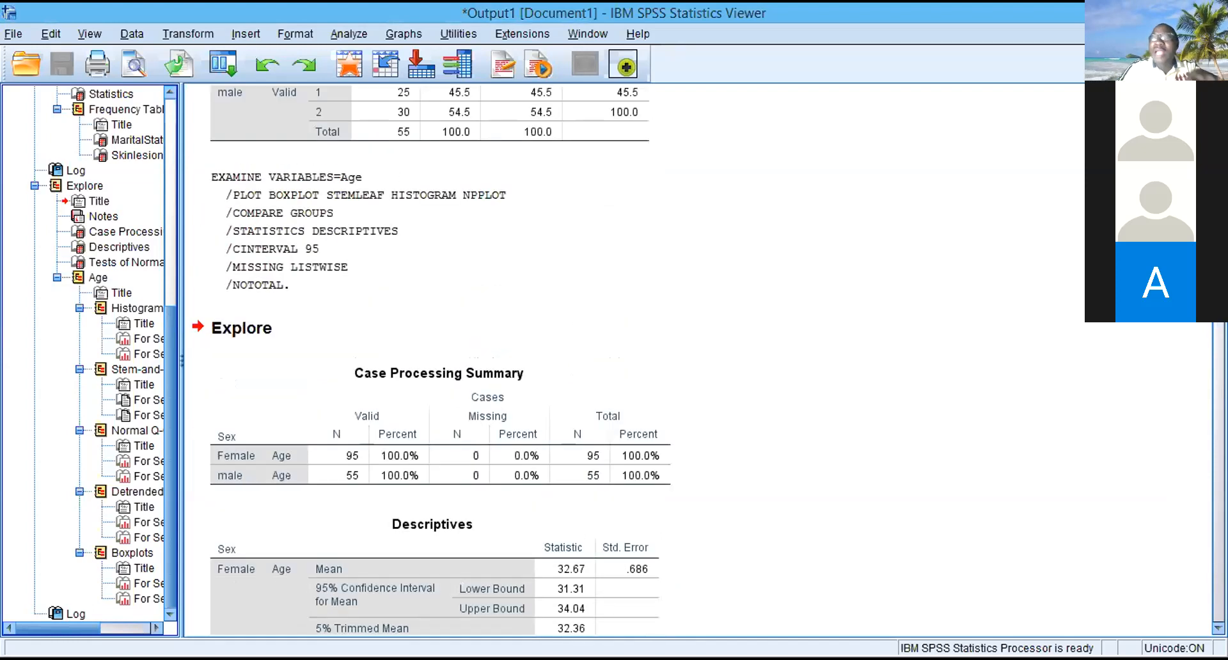
- Close the Output1 viewer containing the results split by Sex without saving its contents
left_click(664, 240)
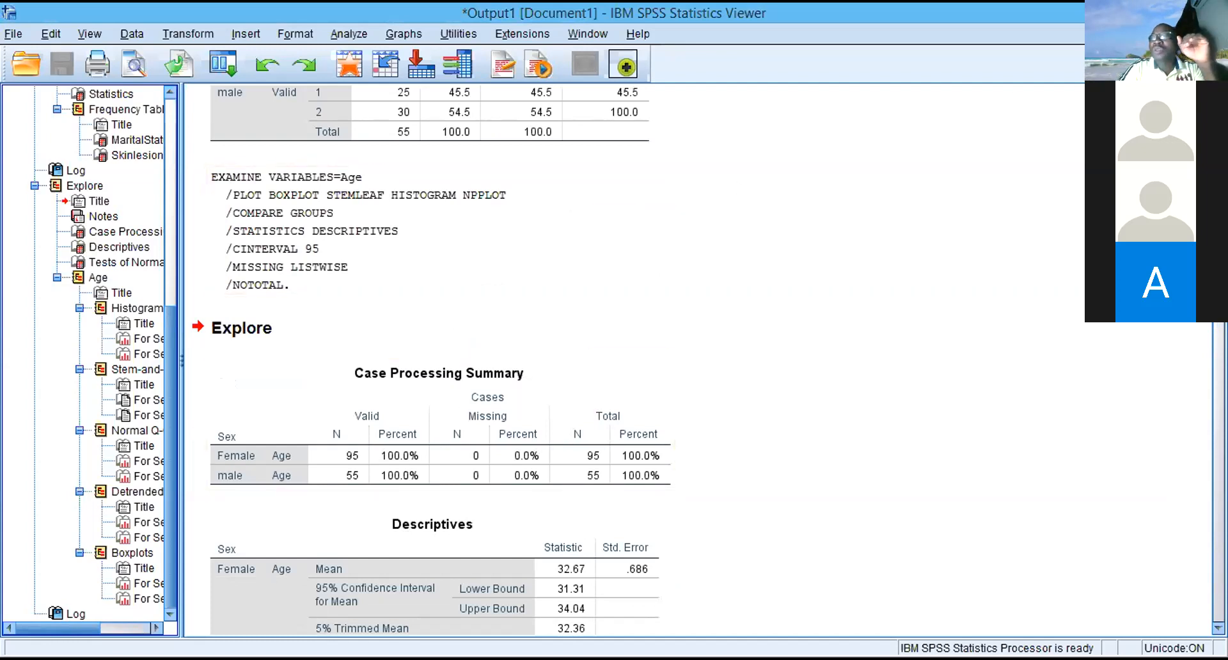
left_click(1211, 10)
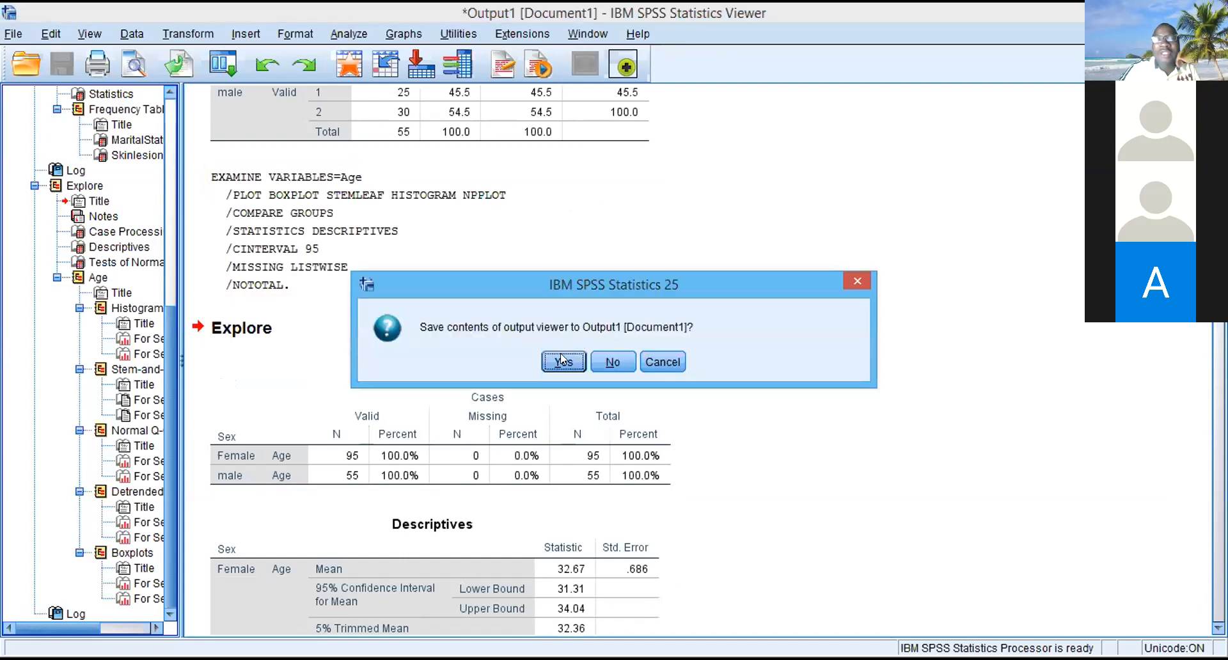
left_click(600, 362)
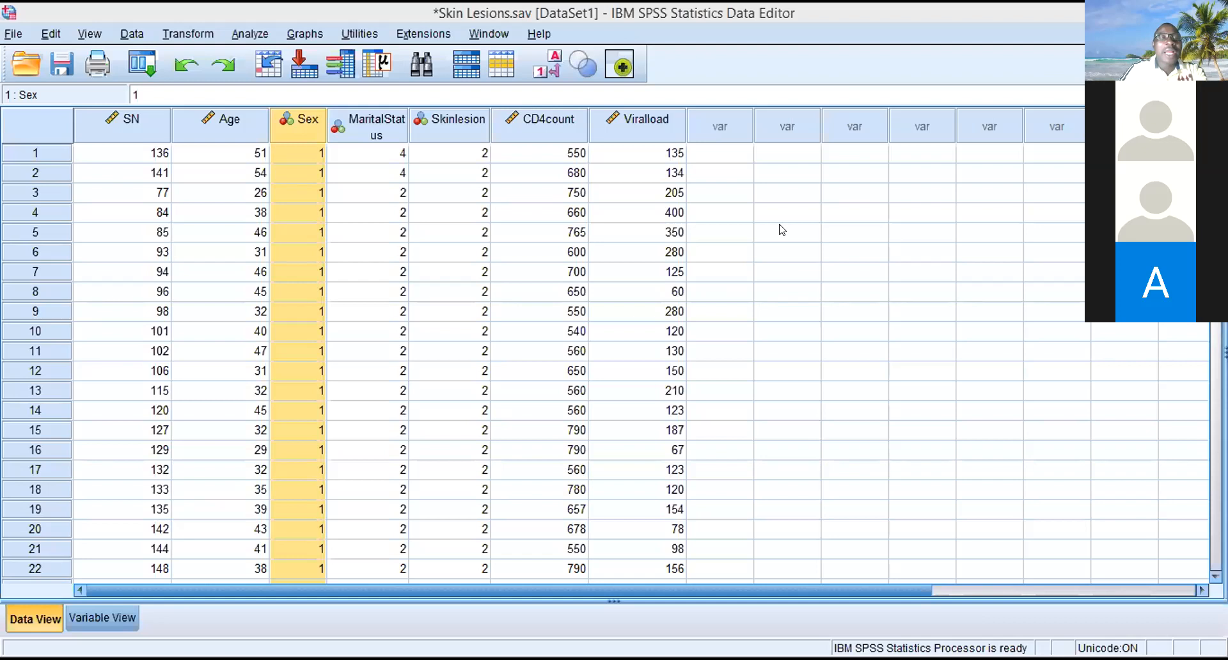
- Run the Explore analysis on the Skin Lesions.sav dataset with Age as the dependent variable
left_click(254, 14)
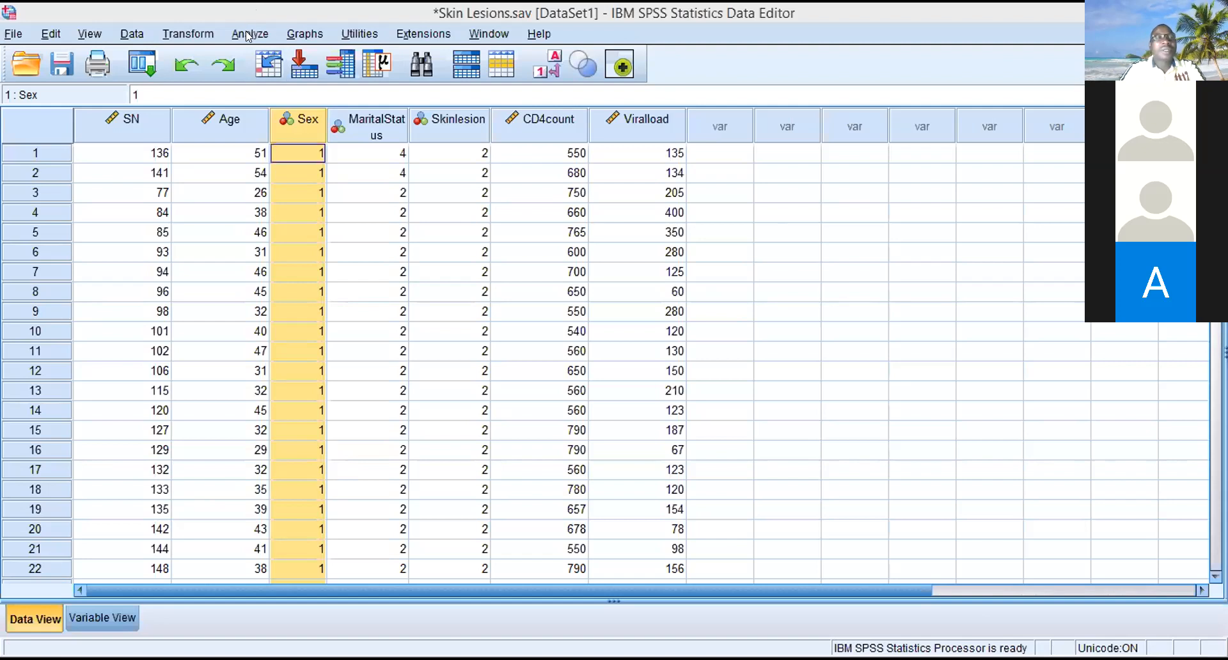
left_click(249, 35)
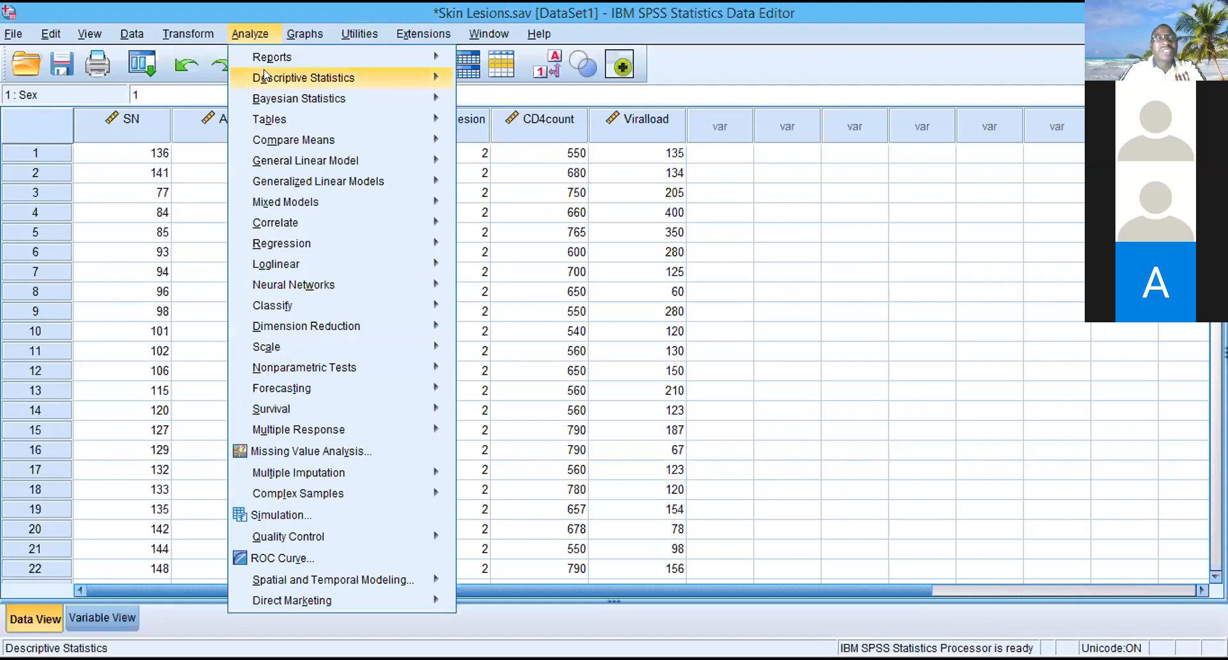
mouse_move(289, 70)
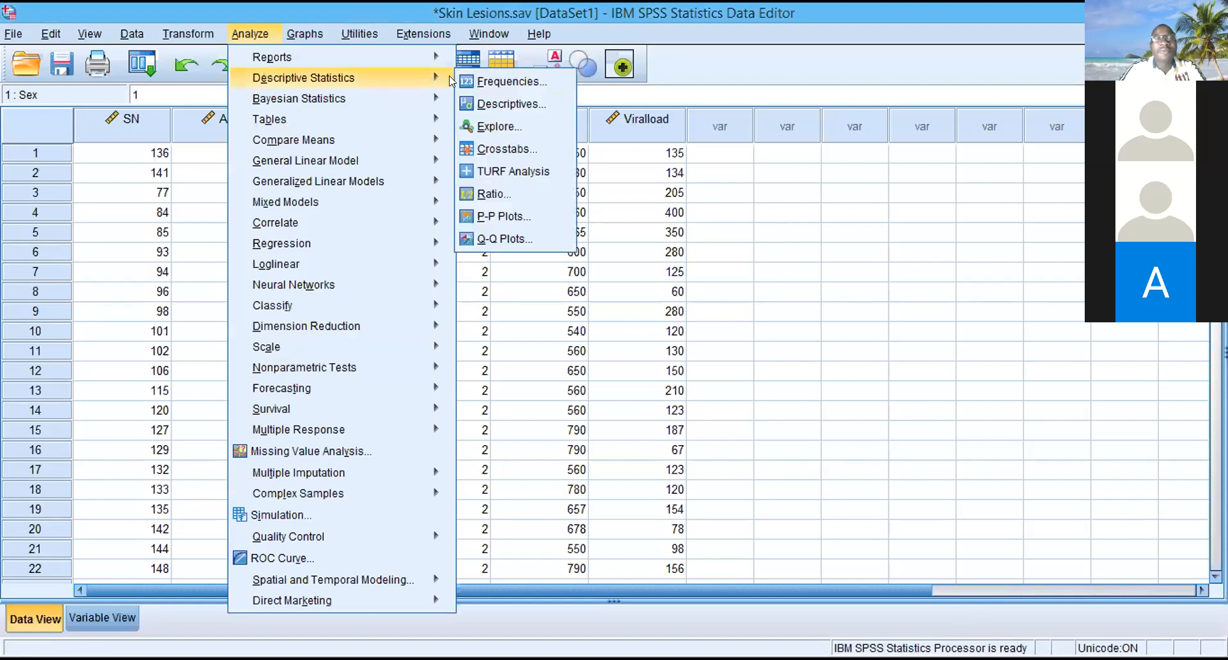
left_click(507, 126)
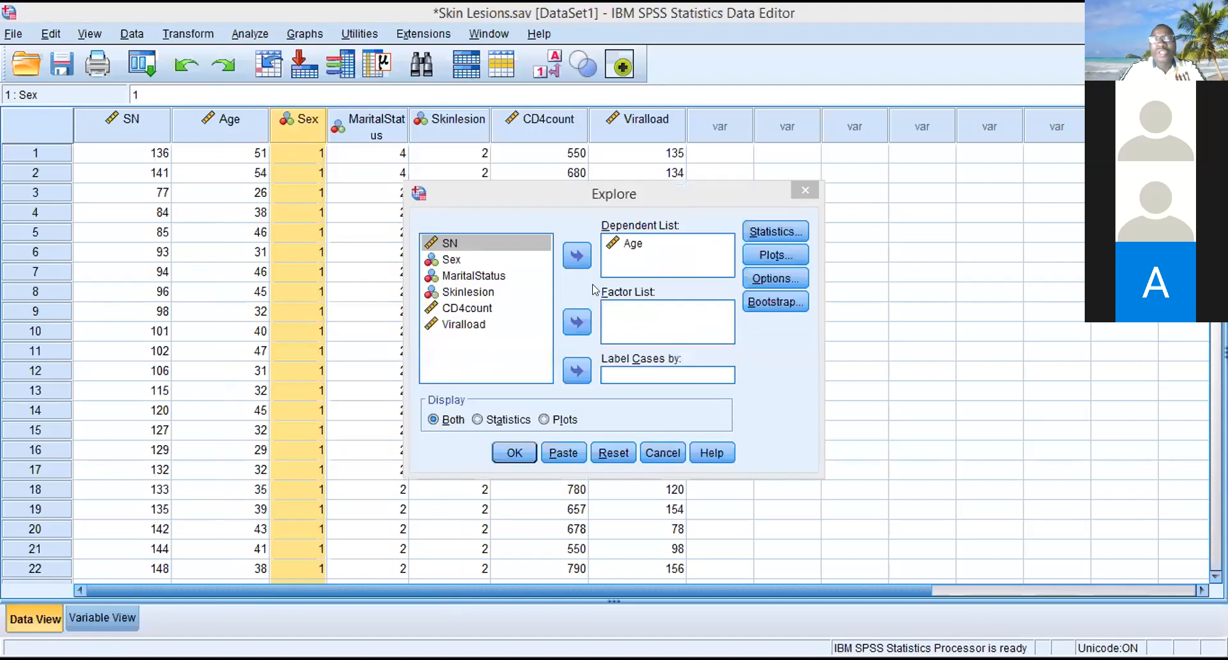
left_click(514, 454)
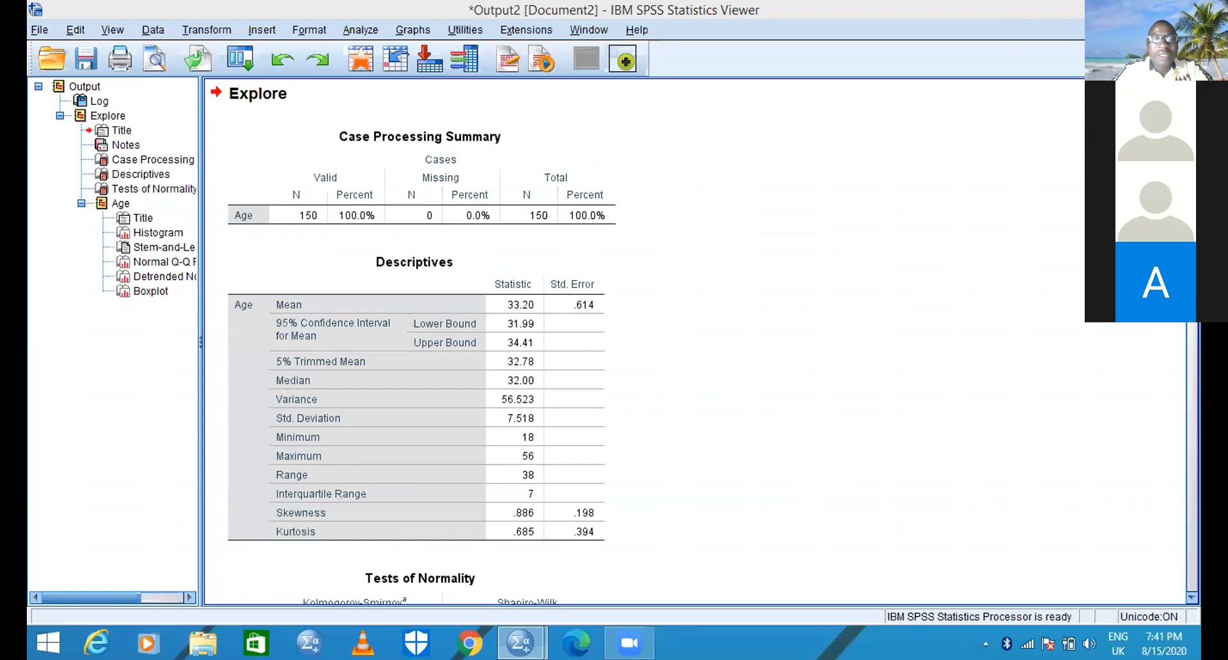
- Examine the Explore output for Age, from the case processing summary and descriptives through the tests of normality to the histogram
scroll(695, 342, "up", 3)
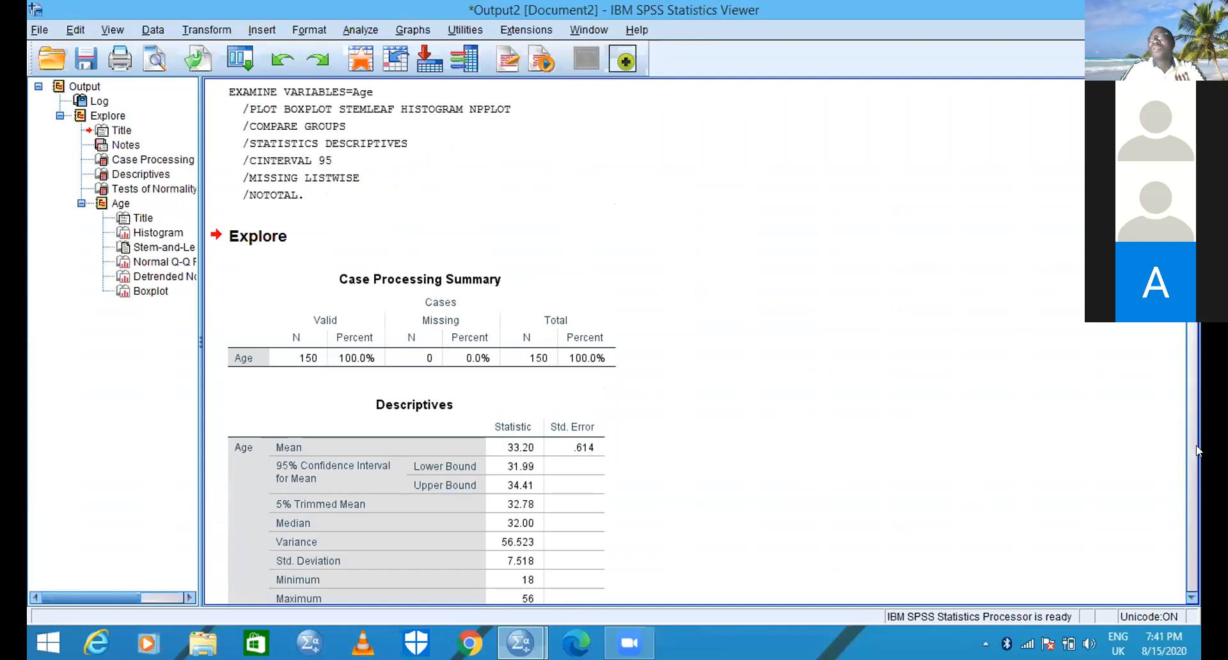
left_click(1191, 597)
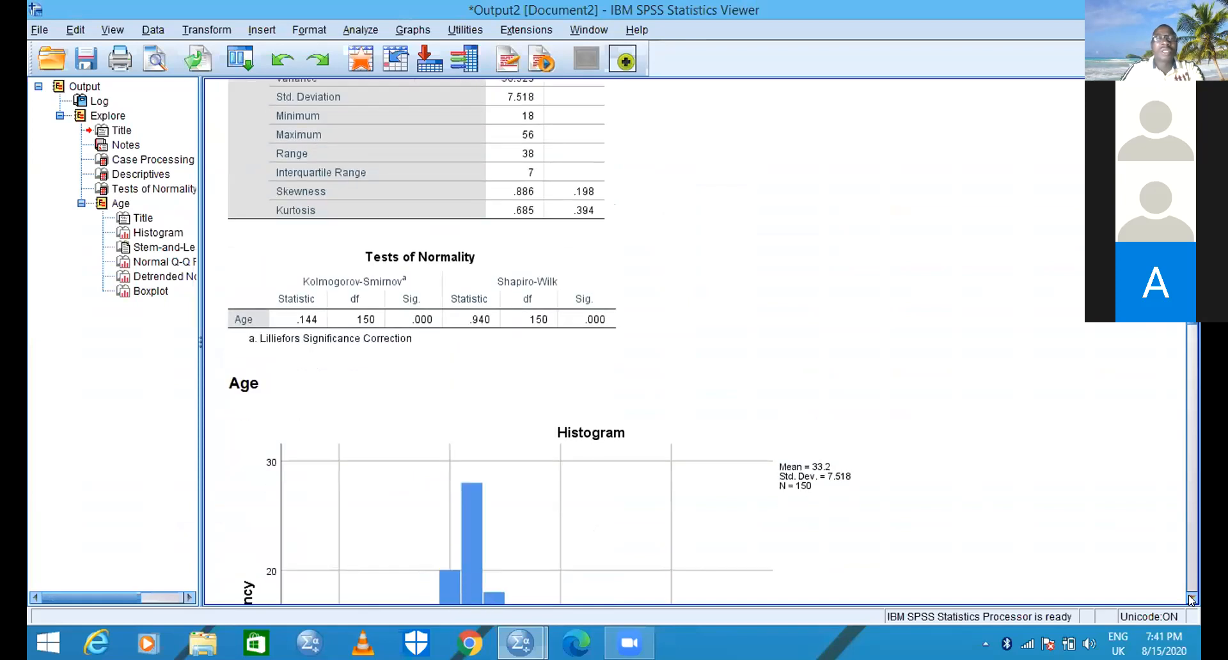
left_click(1191, 598)
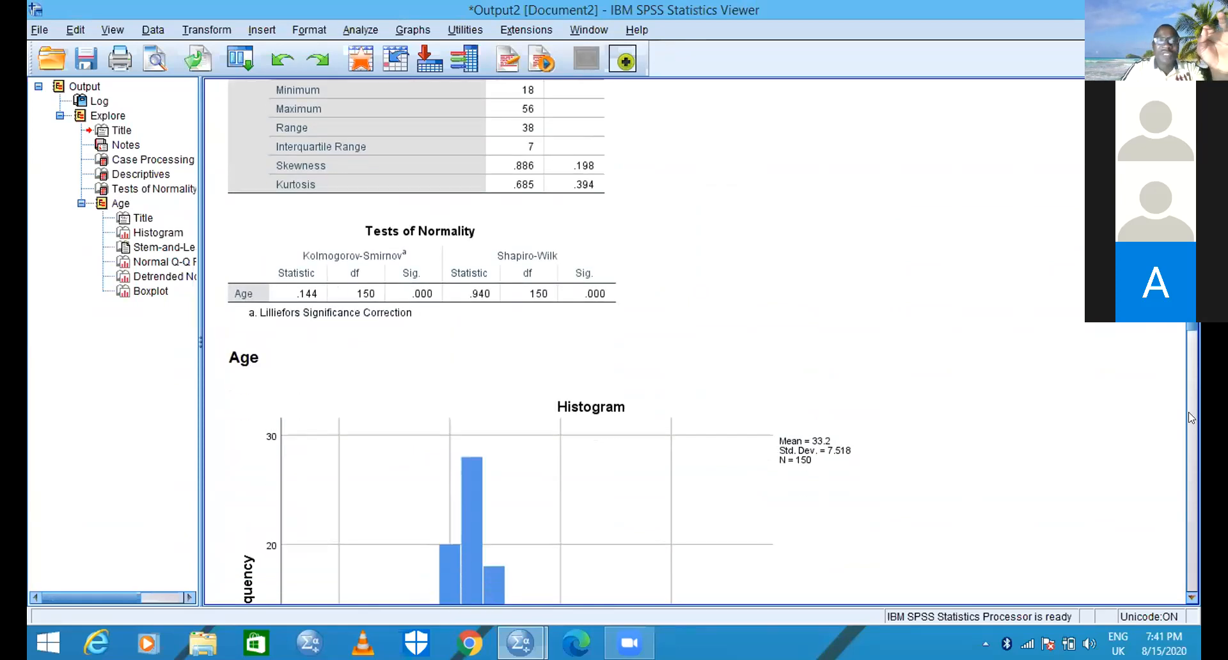
left_click_drag(1191, 307, 1191, 223)
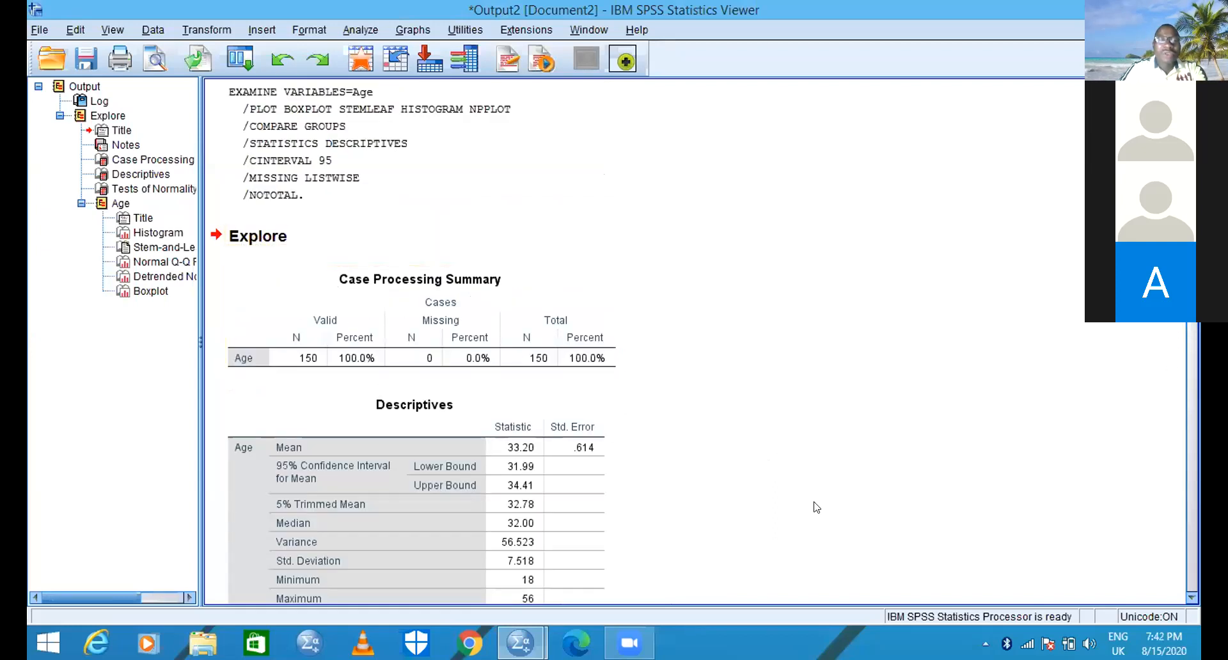
left_click(1191, 599)
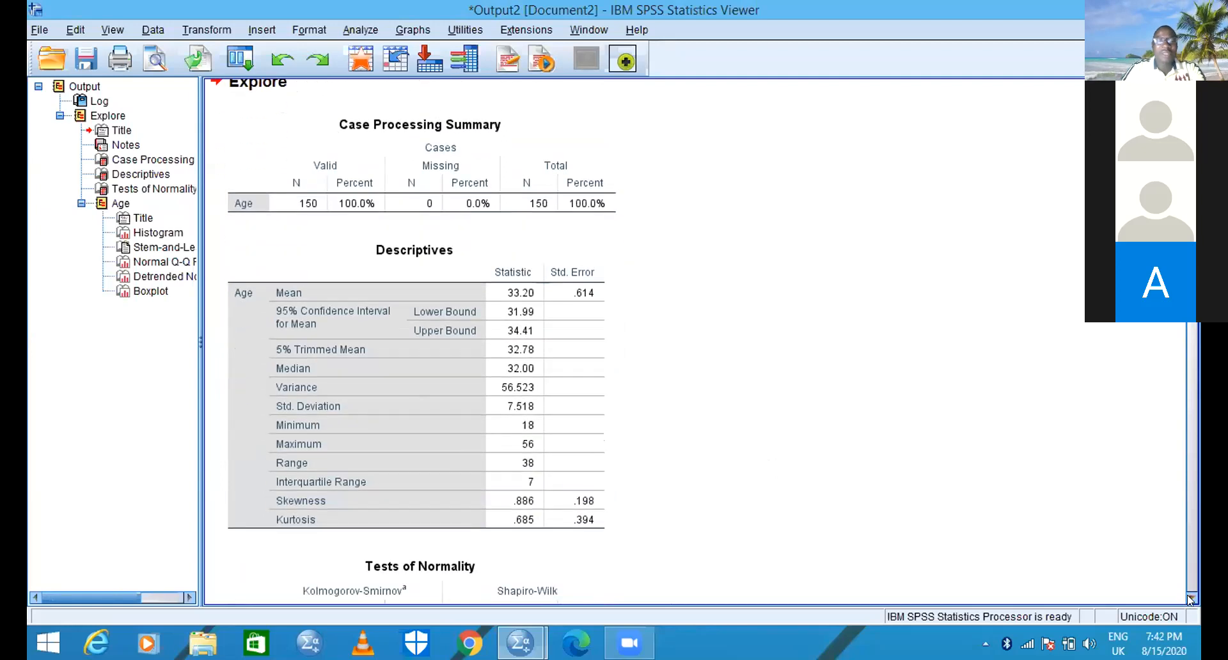
left_click(1191, 599)
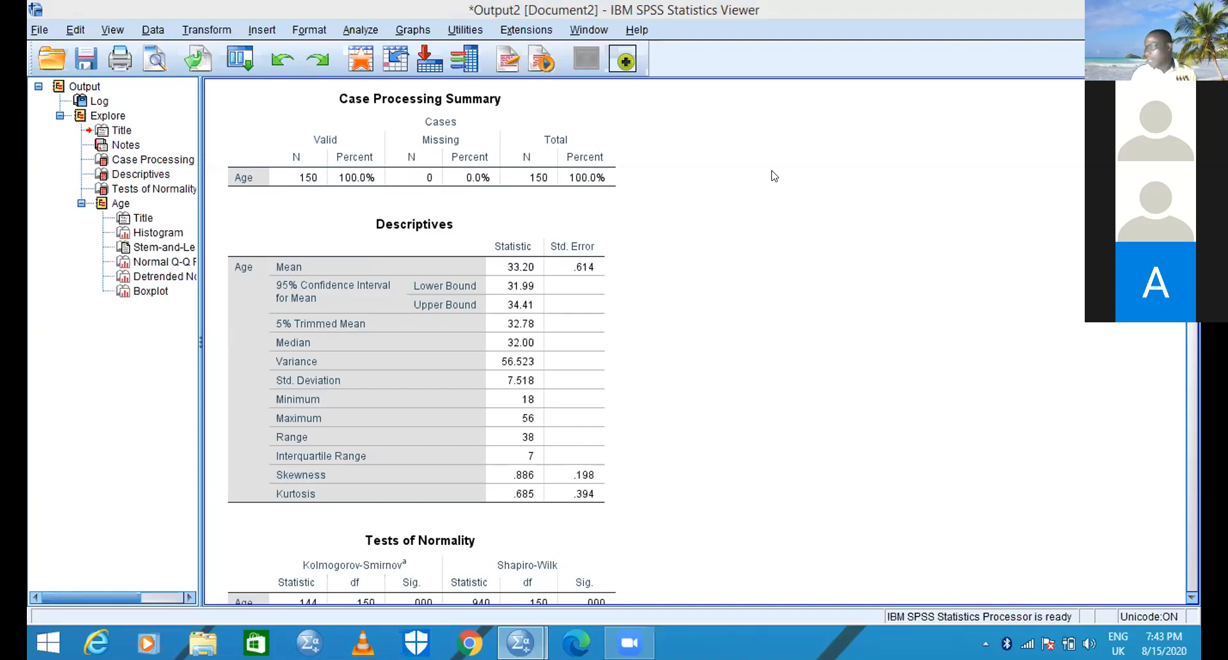
left_click(1190, 599)
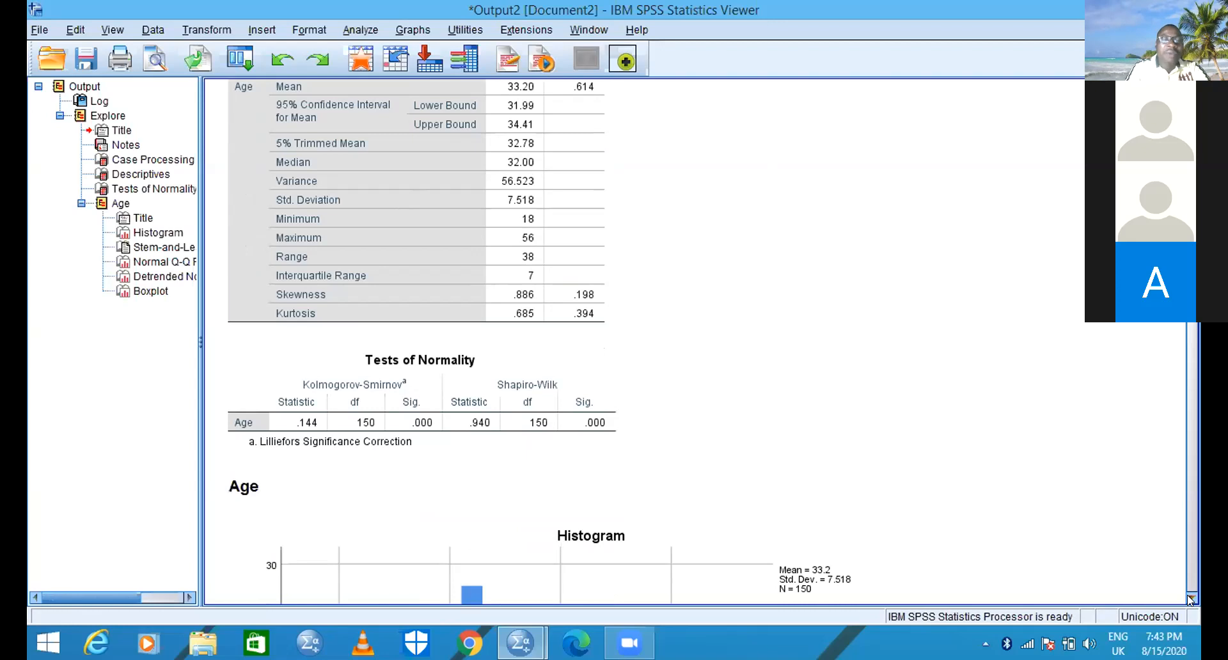
left_click(1191, 600)
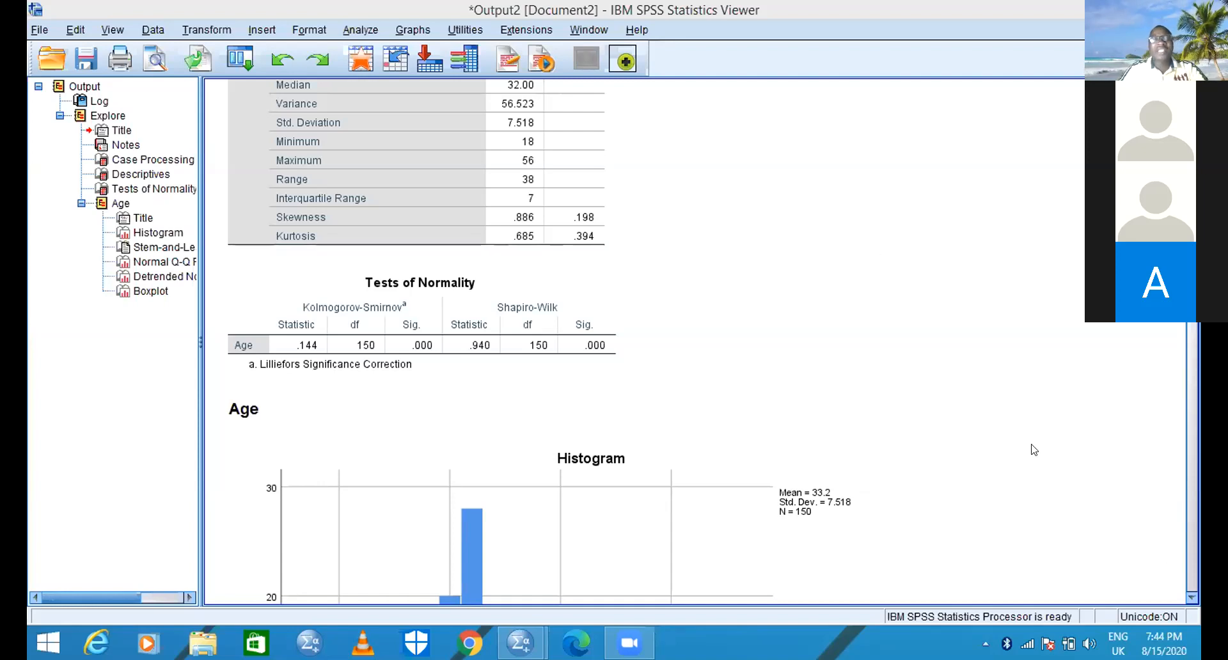
left_click(1187, 596)
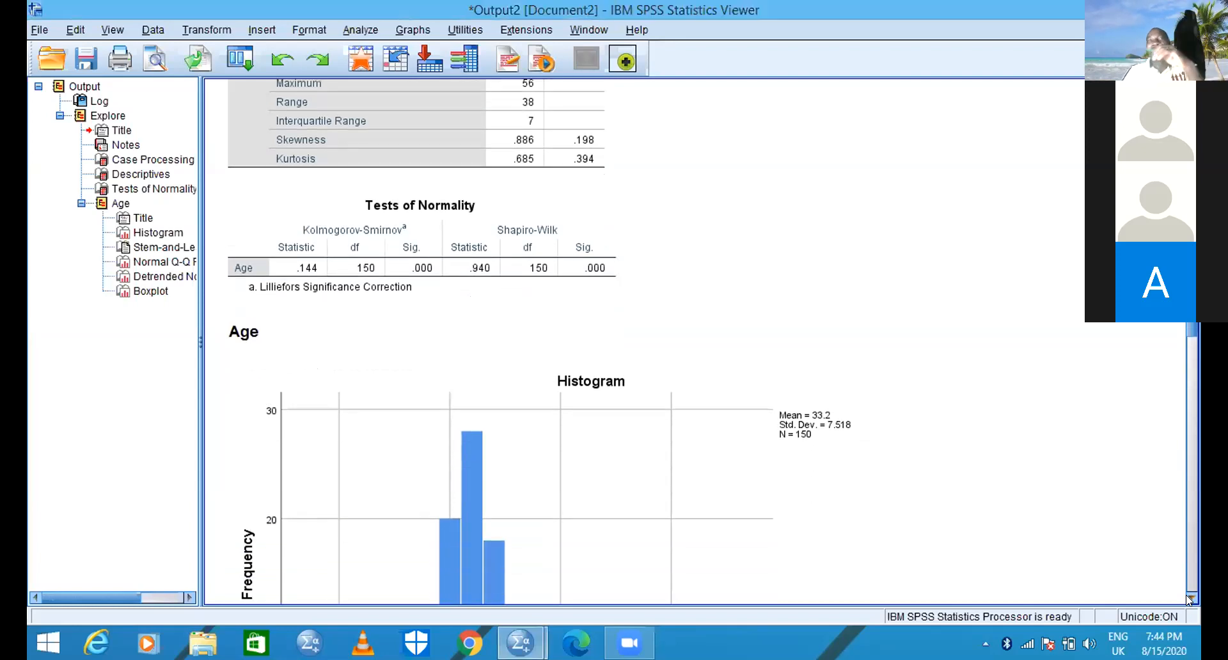
left_click(1187, 596)
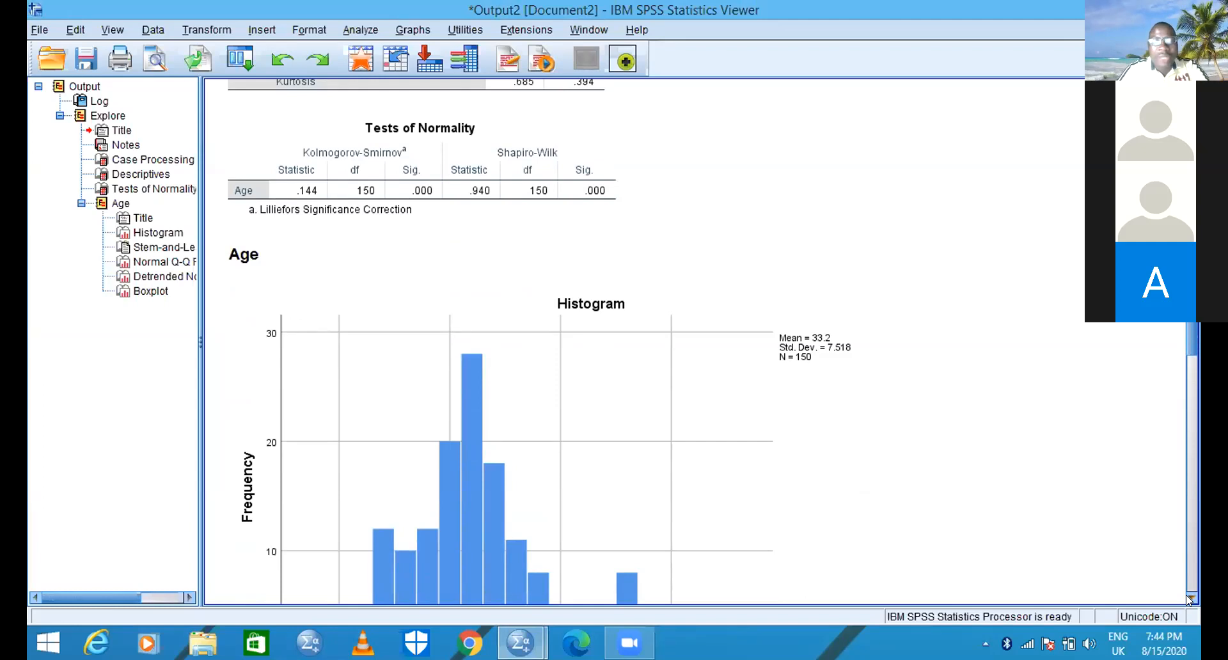
left_click(1187, 596)
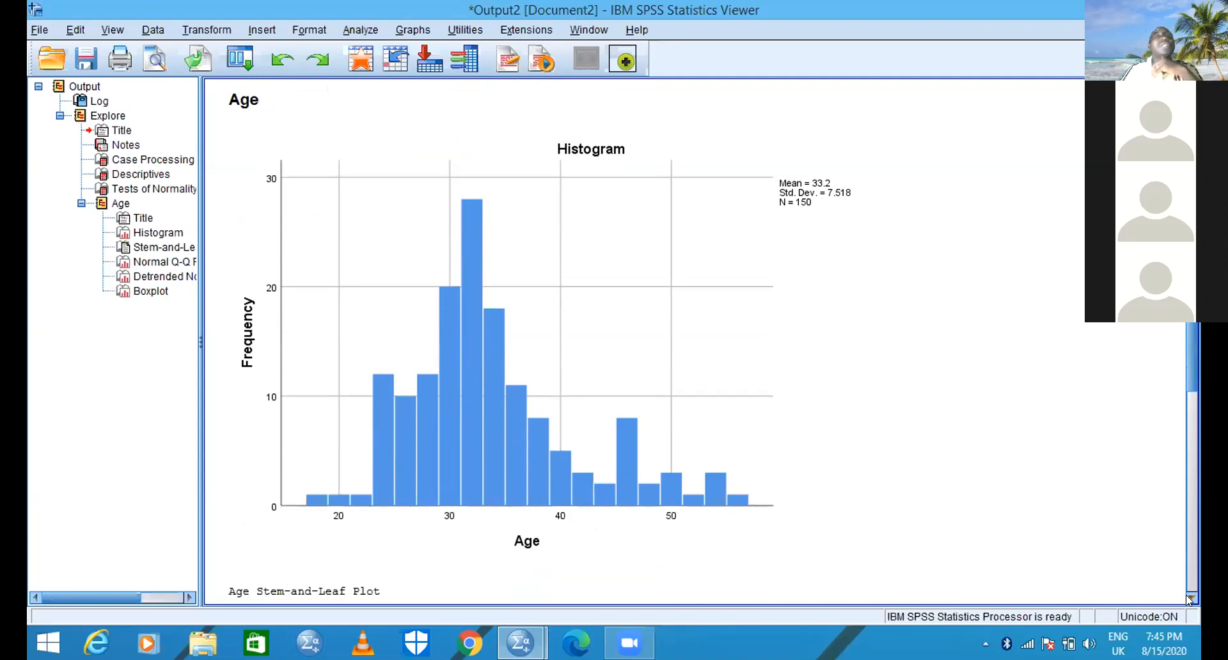
- Examine the stem-and-leaf plot of Age below the histogram, including its frequencies, leaves and extreme values
scroll(1186, 594, "down", 5)
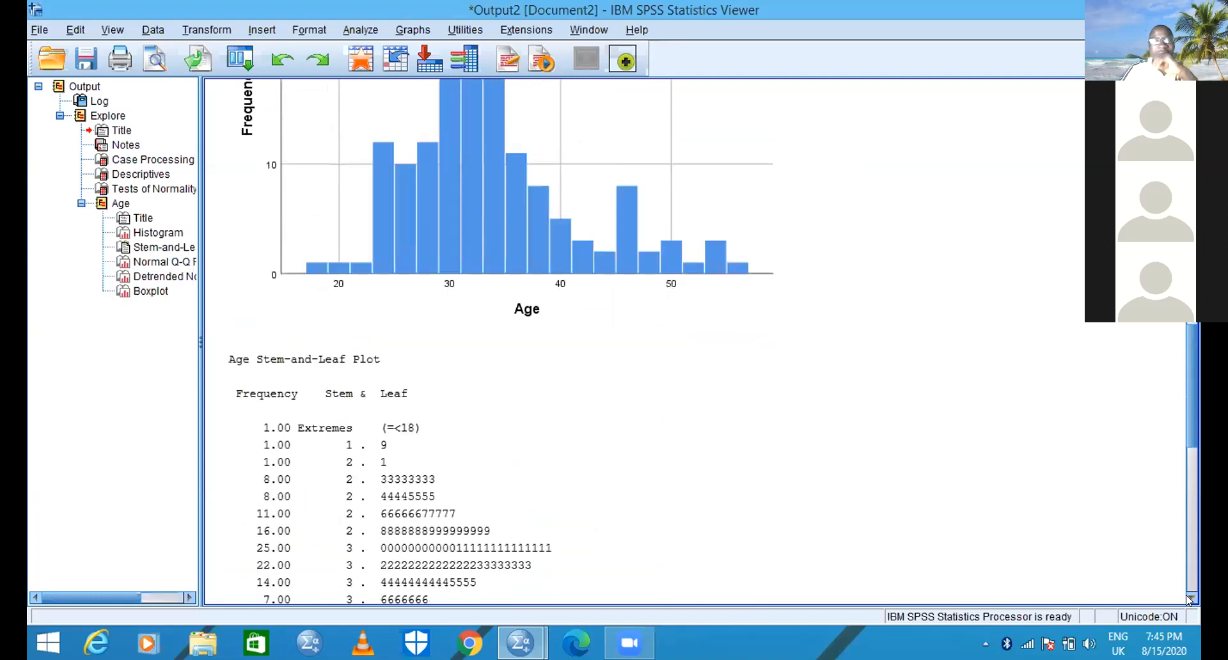
scroll(1186, 594, "down", 3)
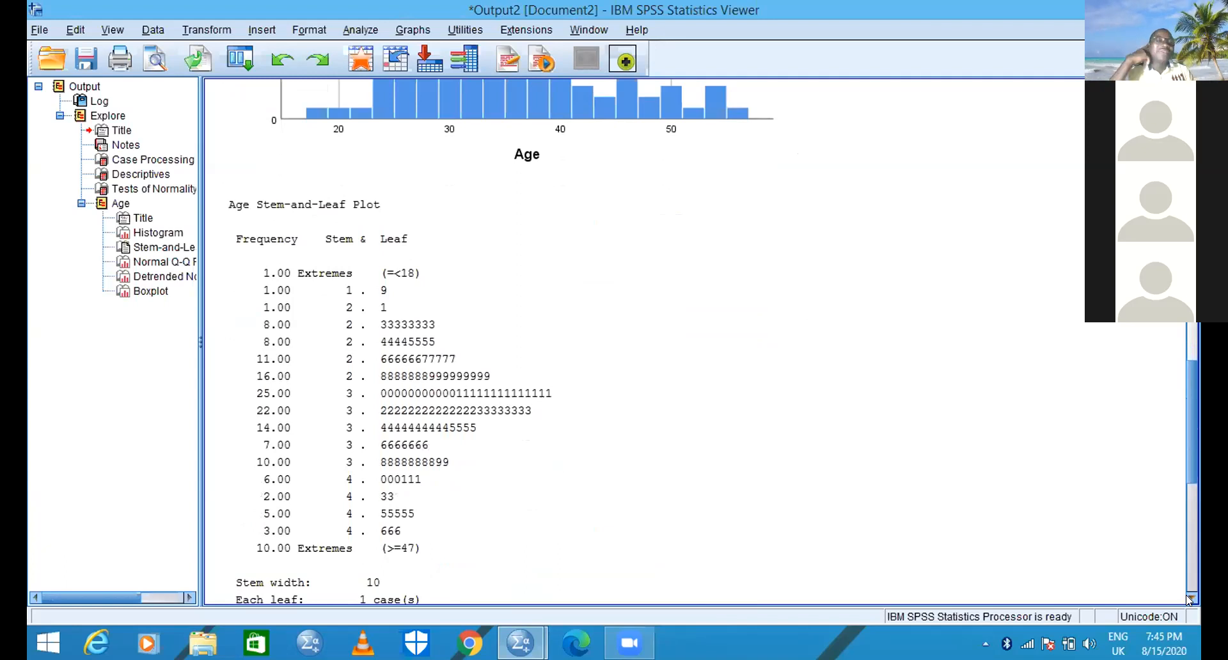
scroll(1186, 595, "down", 1)
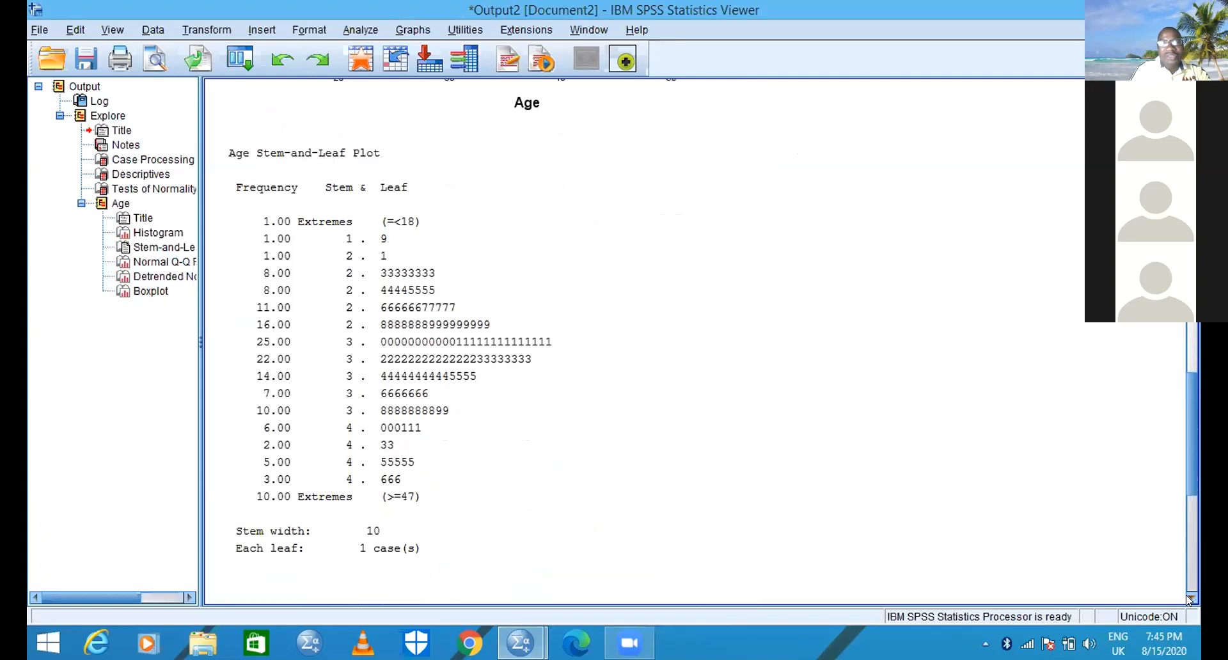
left_click(1028, 425)
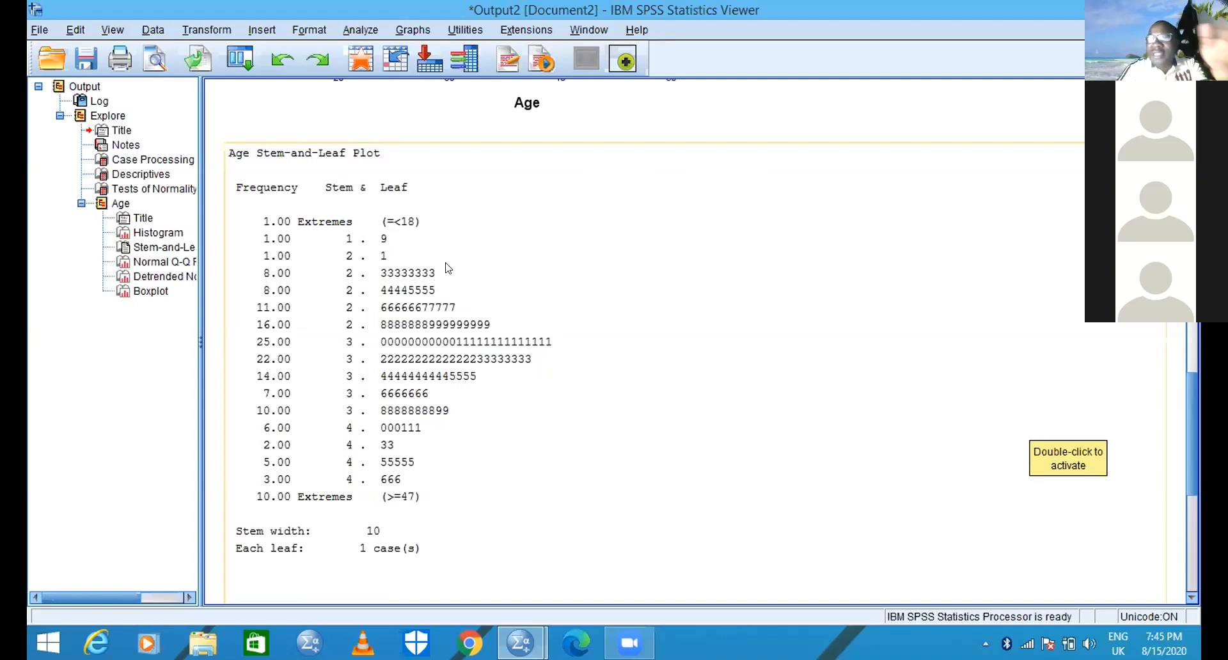
left_click(511, 300)
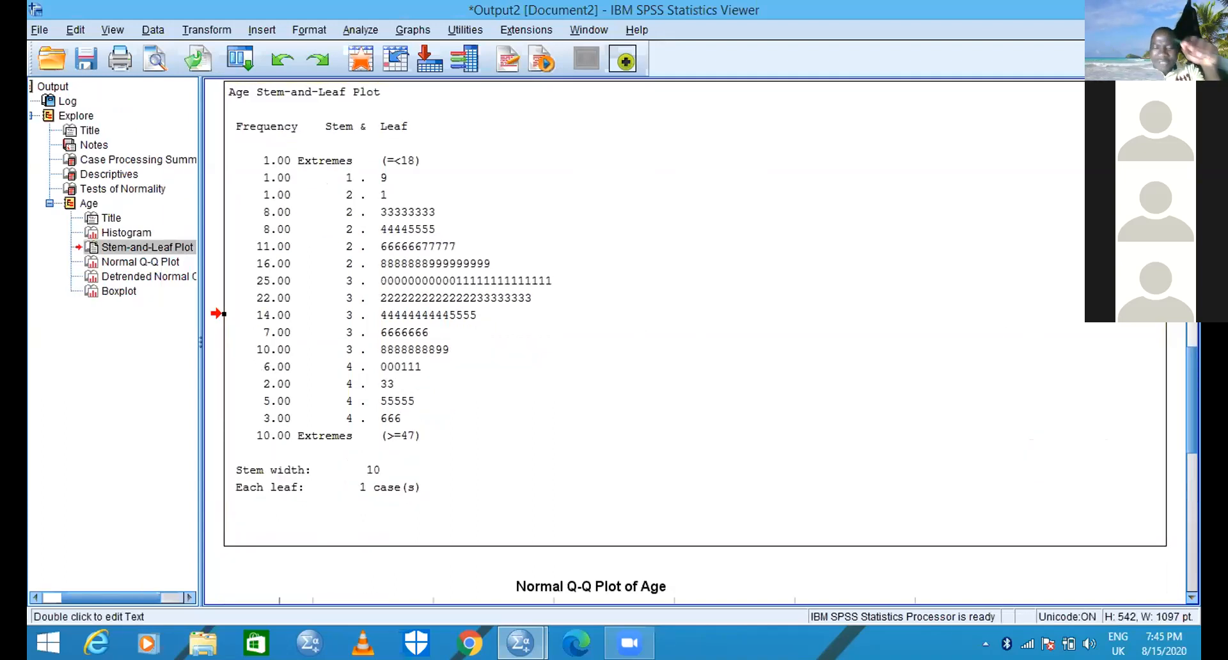
scroll(695, 340, "up", 1)
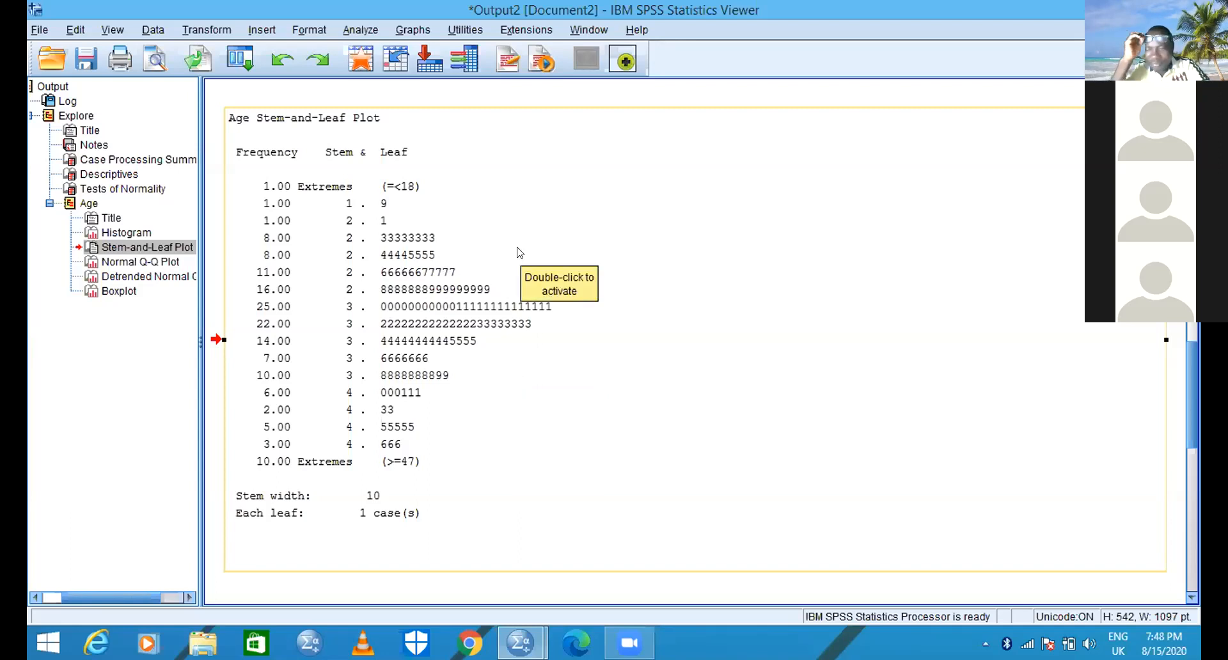
left_click(504, 136)
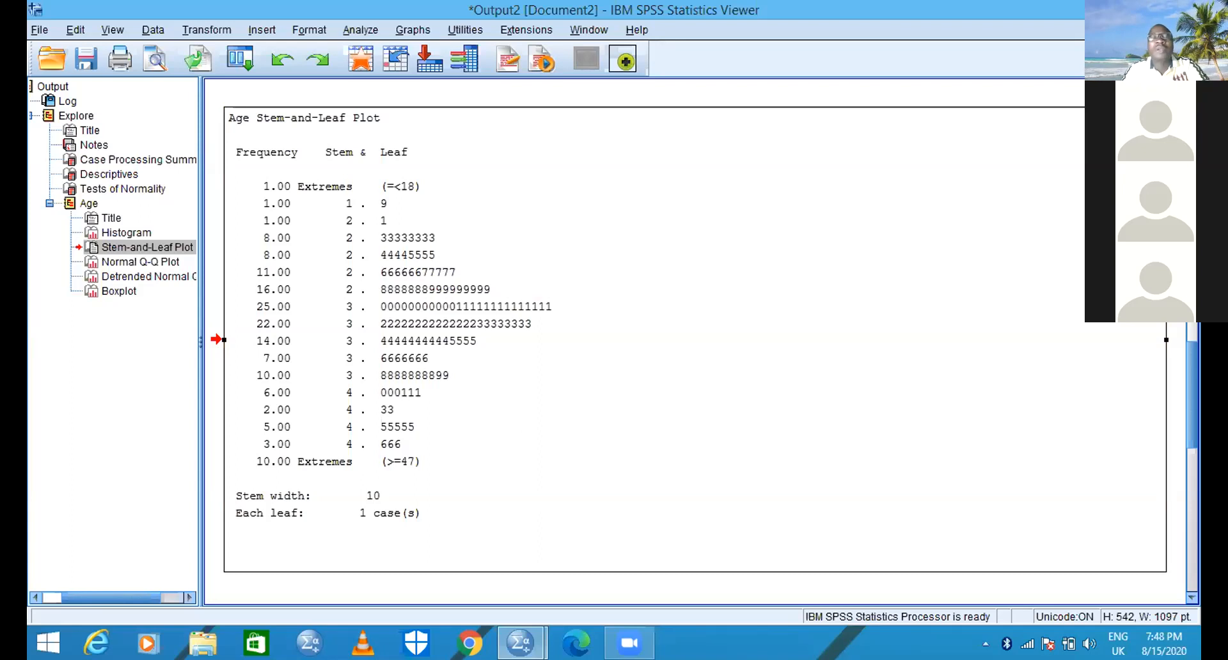
- Review the Descriptives table for Age again together with the Kolmogorov-Smirnov and Shapiro-Wilk results in the Tests of Normality table
scroll(704, 339, "up", 3)
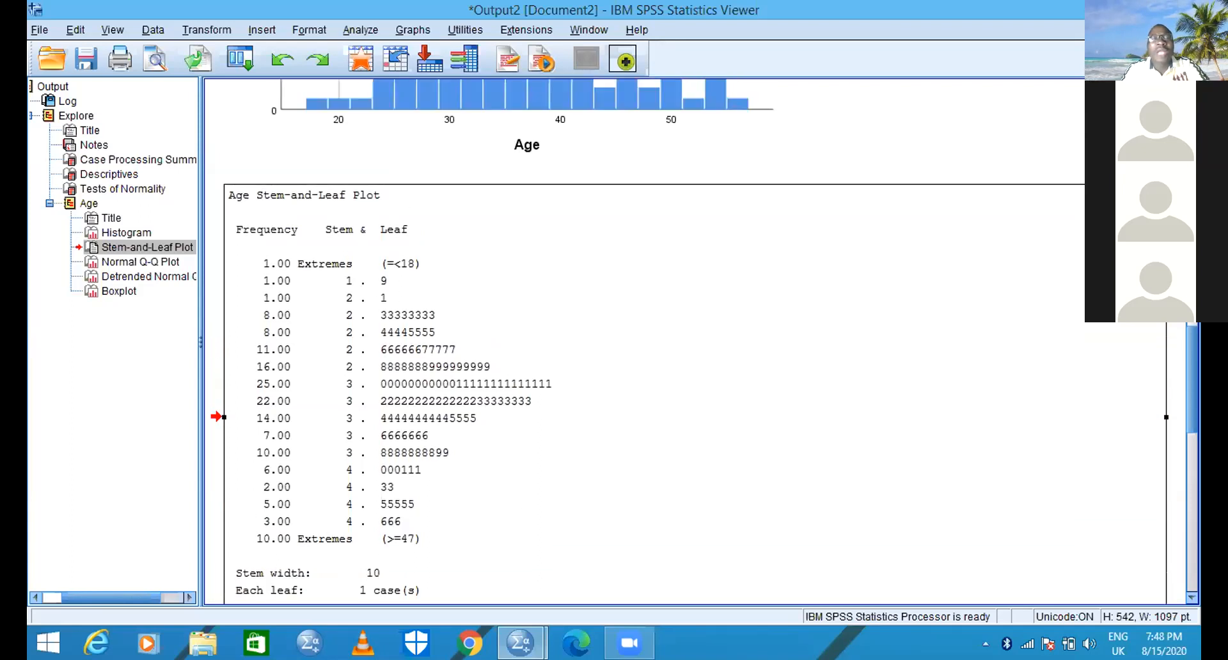
scroll(703, 339, "up", 15)
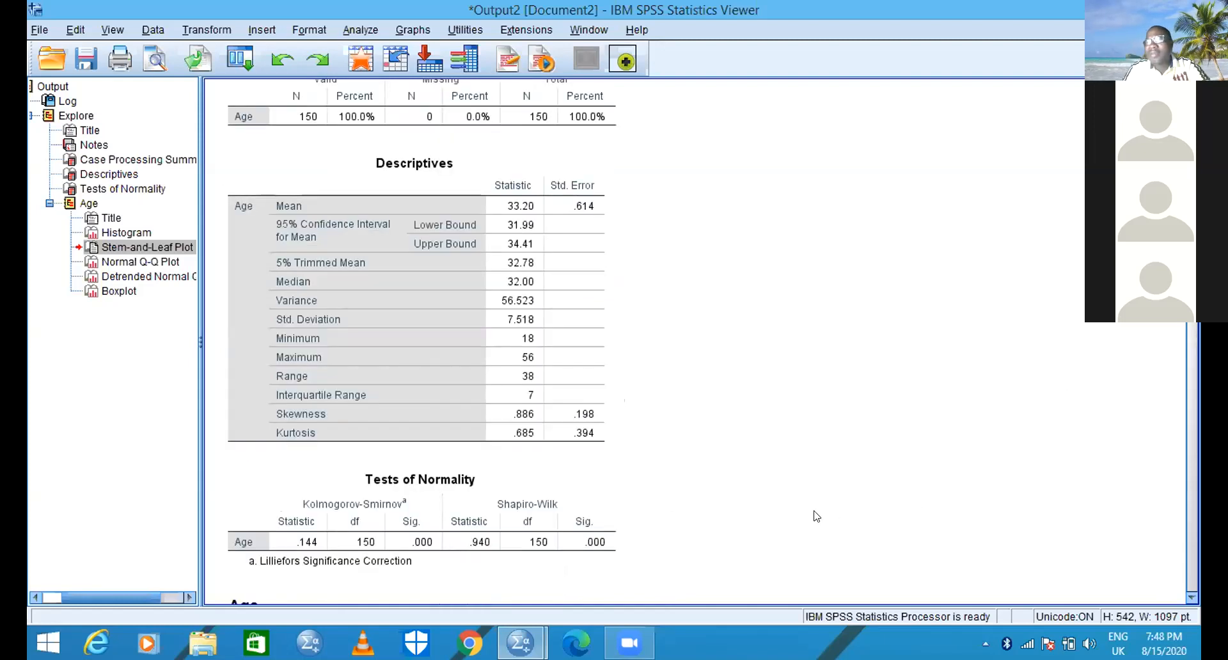
left_click(1189, 598)
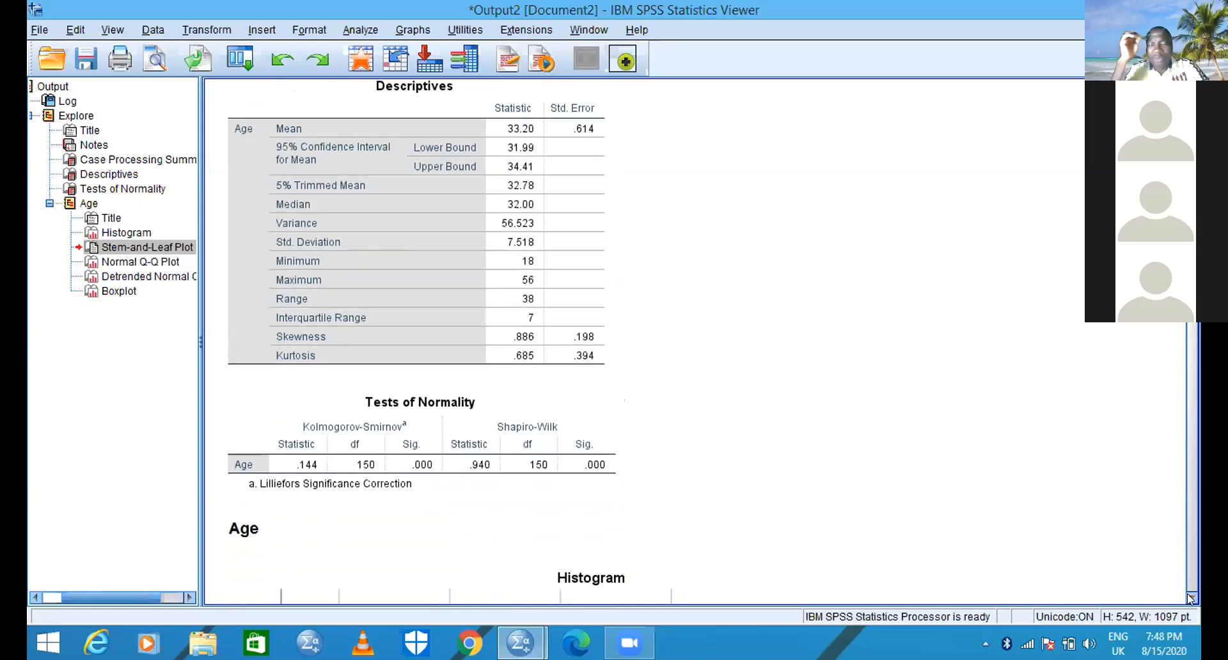
left_click(1189, 598)
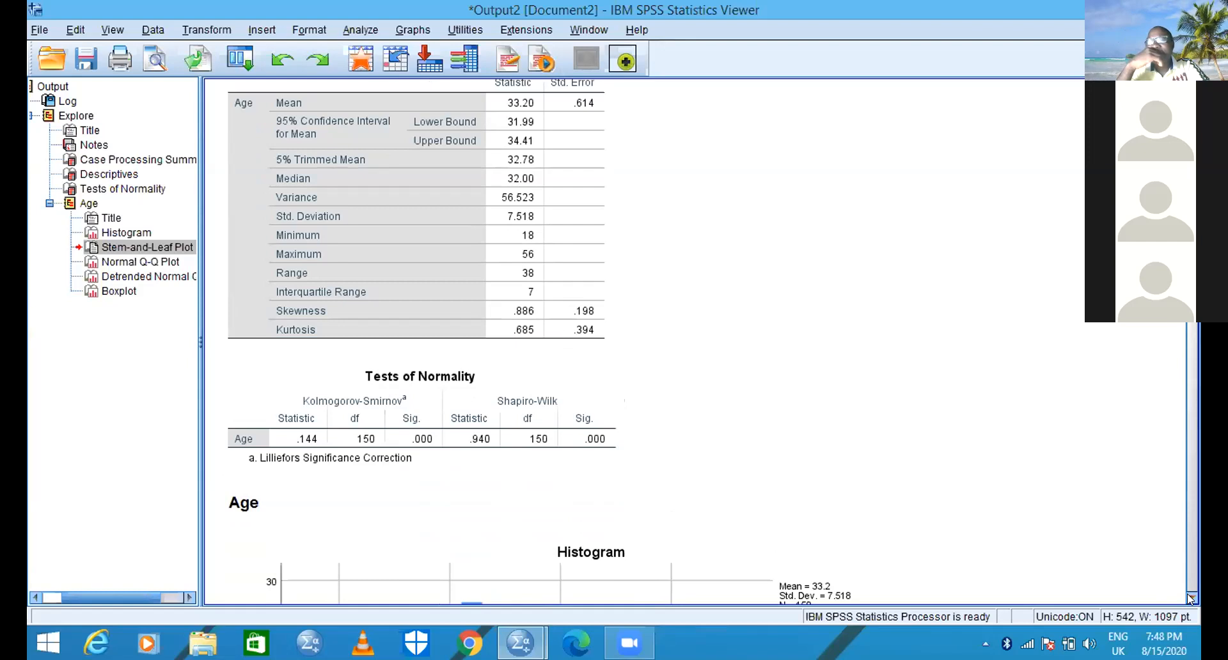
left_click(447, 440)
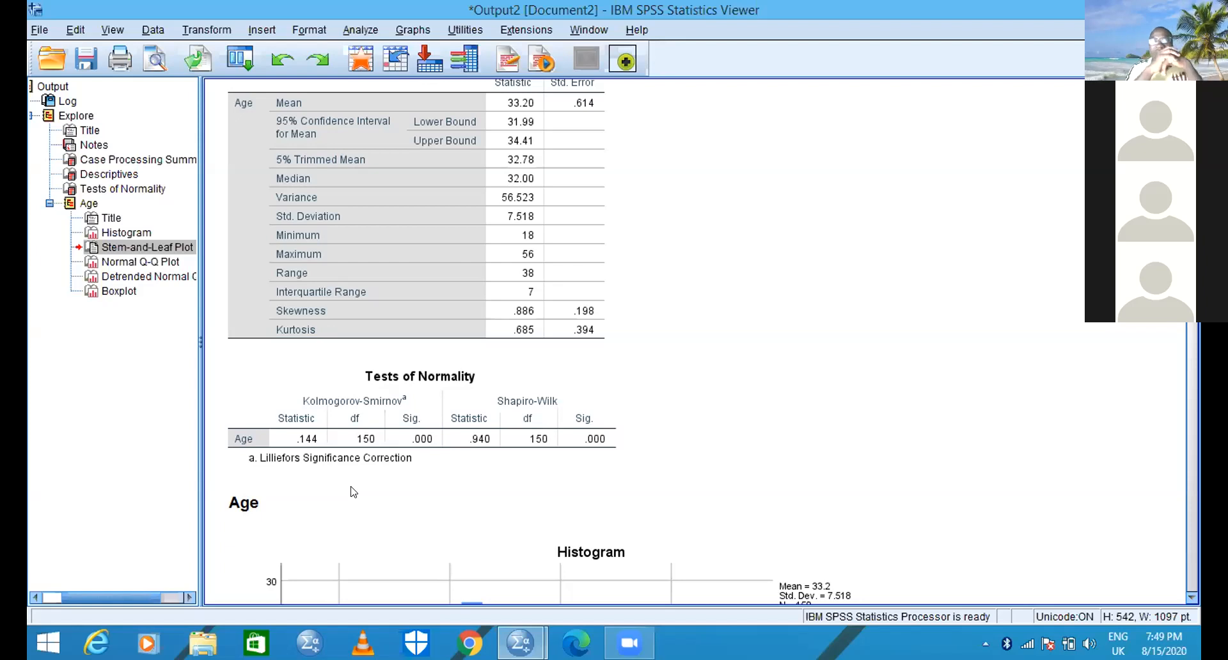
left_click(365, 419)
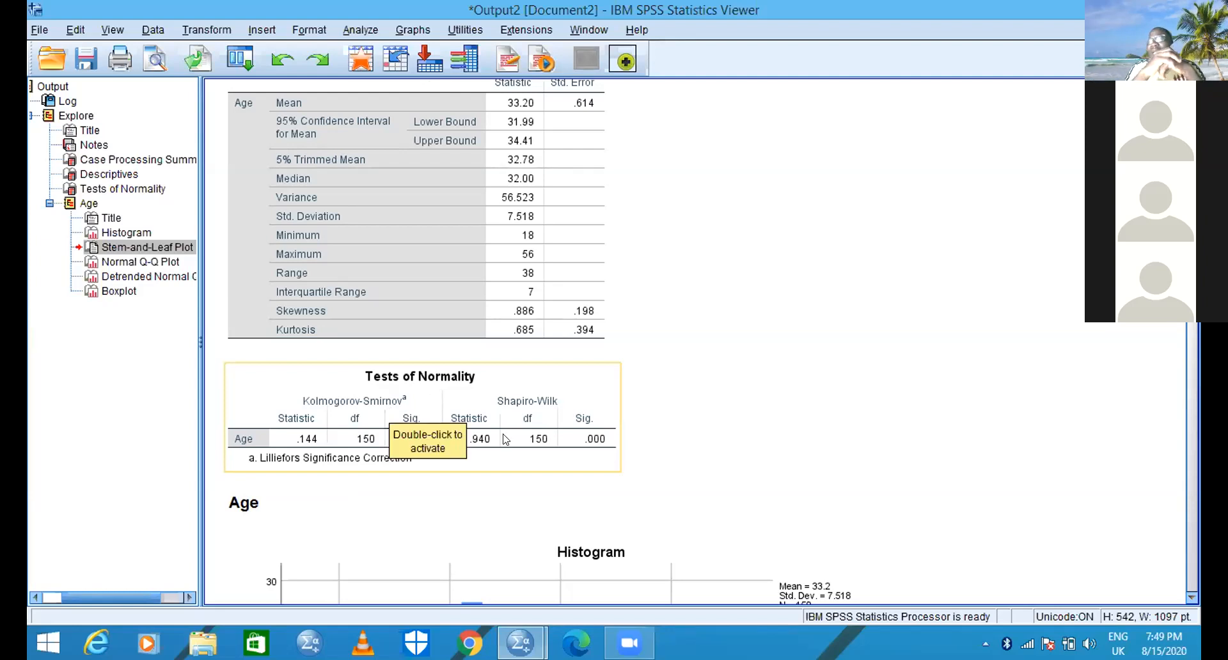
left_click(429, 508)
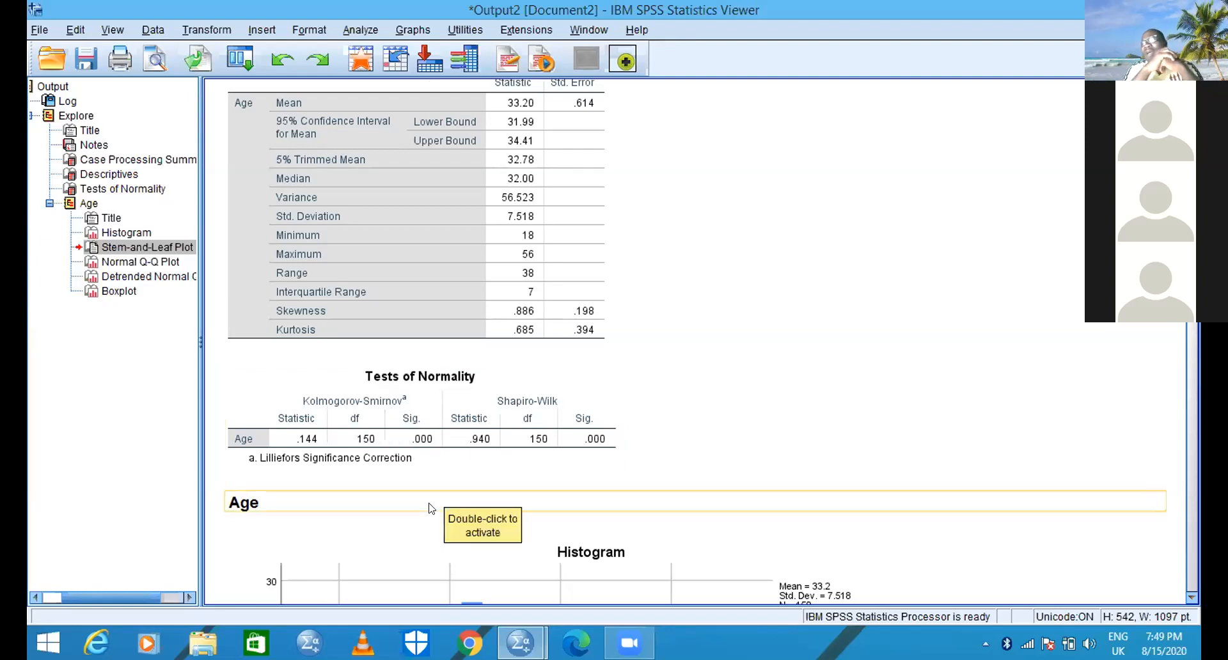
left_click(502, 39)
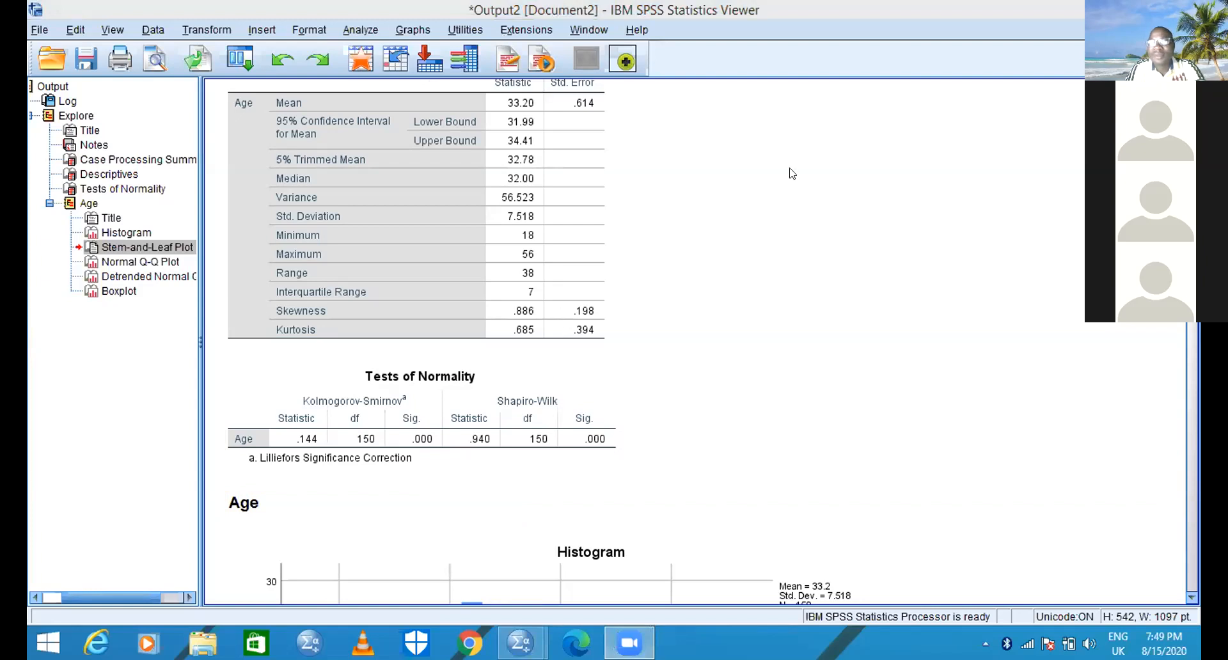
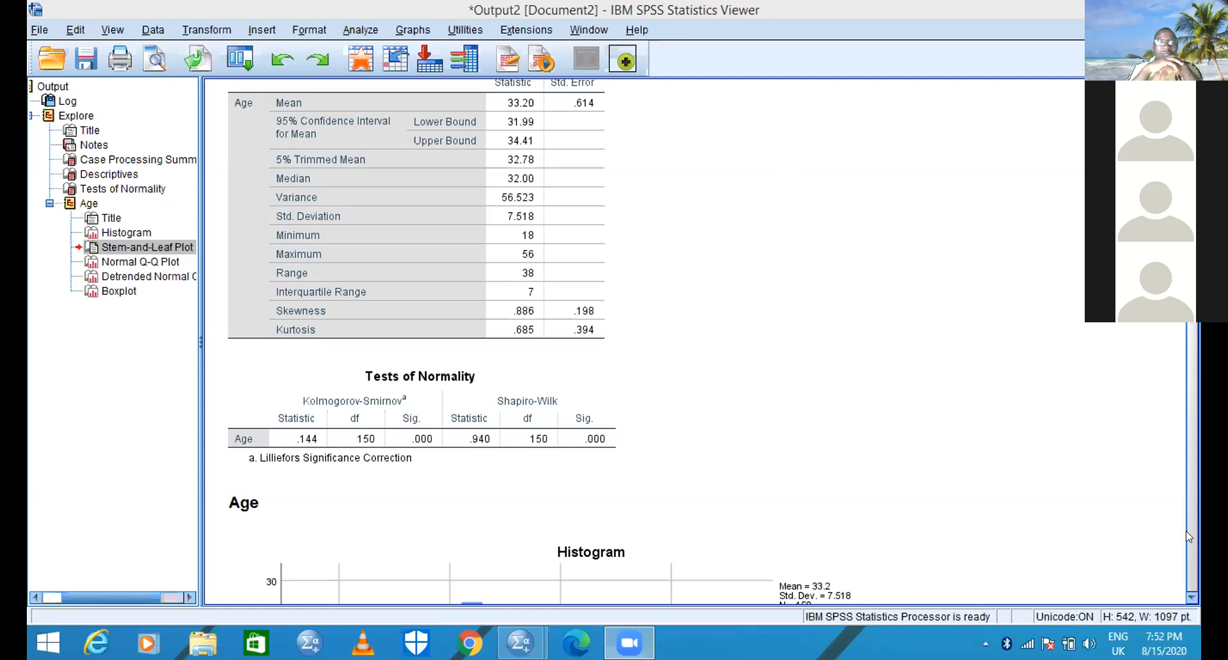
- Examine the Normal Q-Q Plot of Age, comparing the plotted points with the expected normal line
left_click(1190, 598)
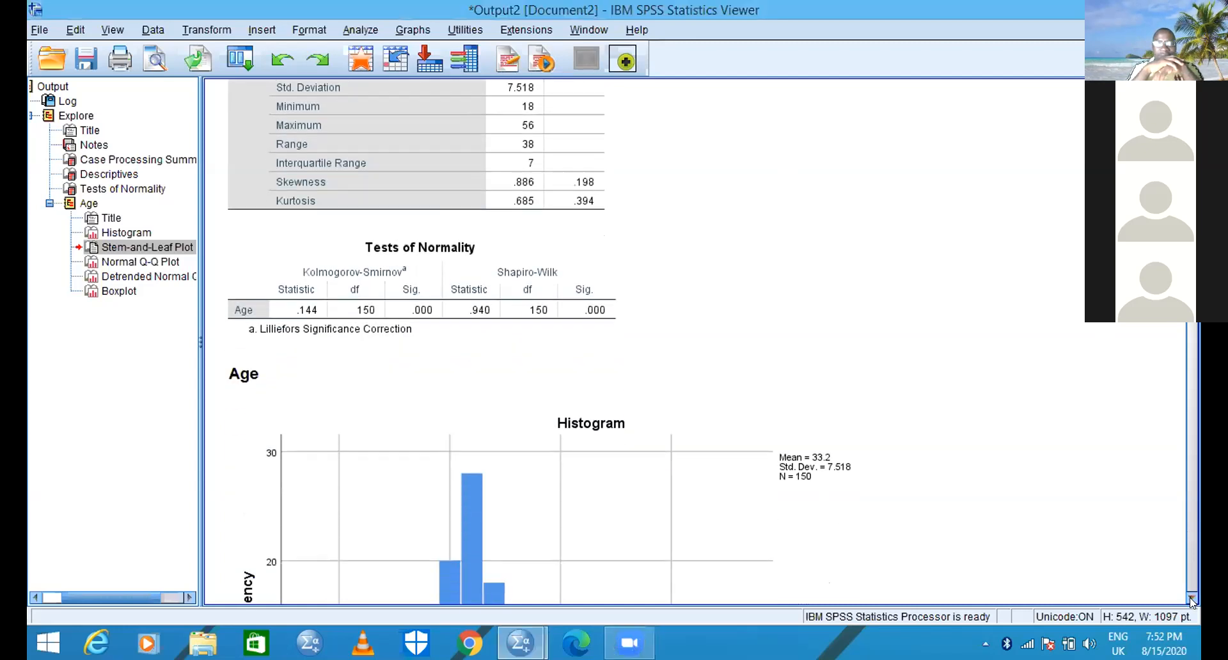
left_click_drag(1190, 597, 1190, 598)
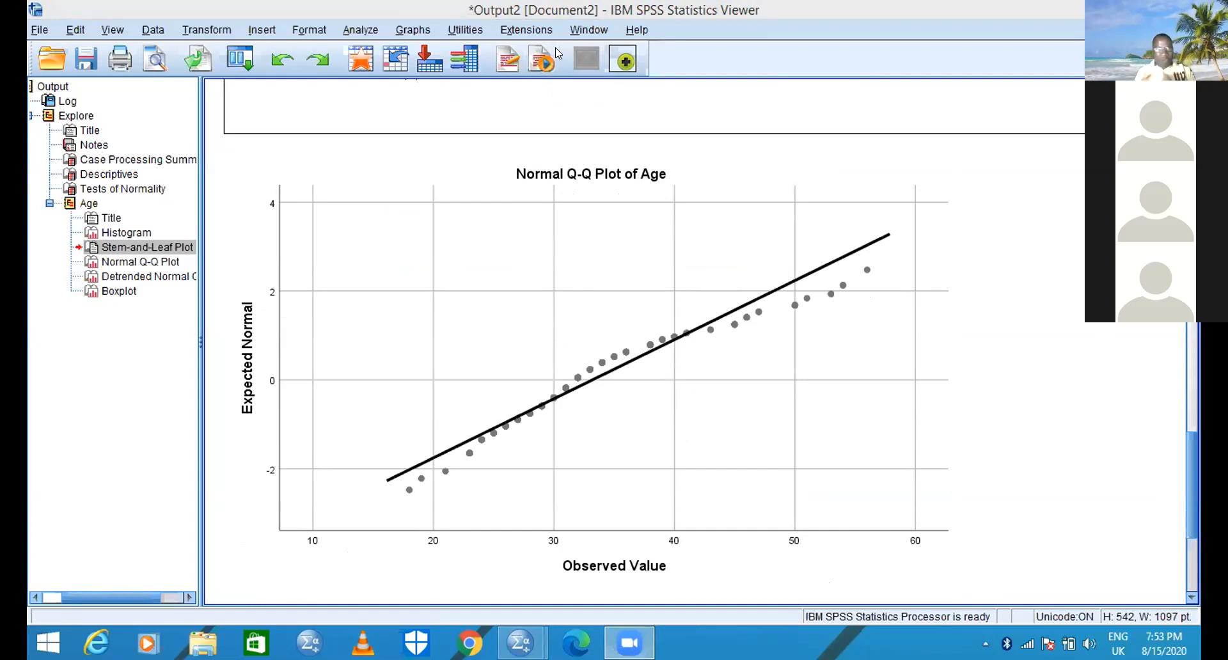
left_click(695, 185)
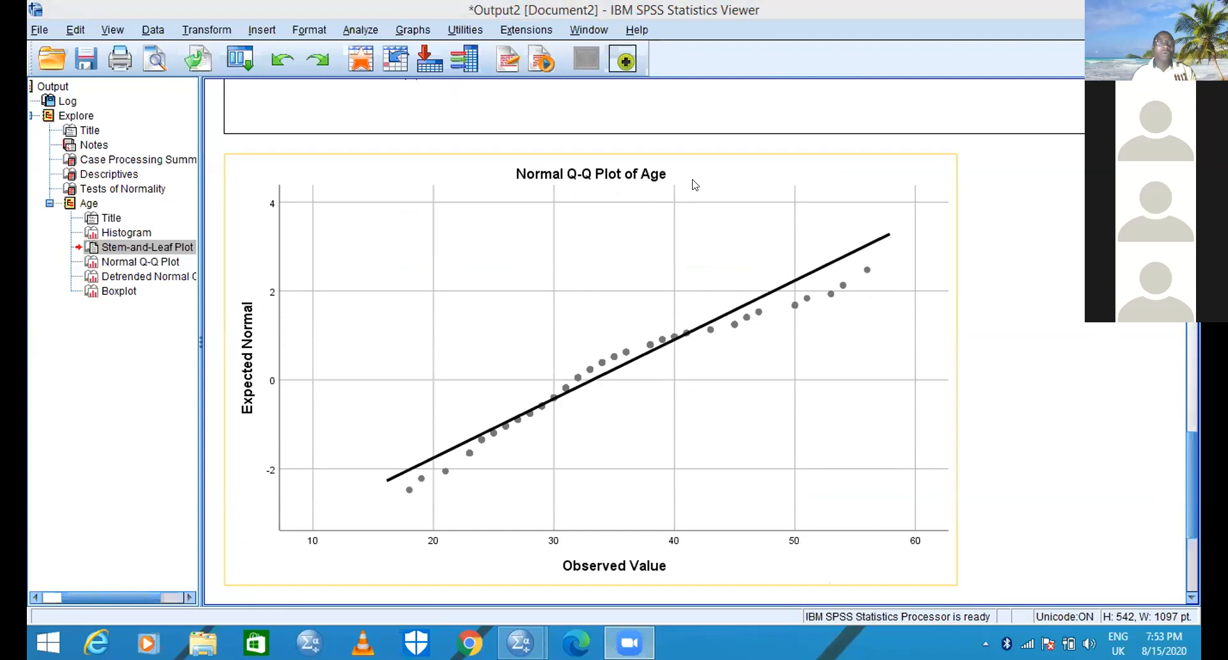
left_click(960, 95)
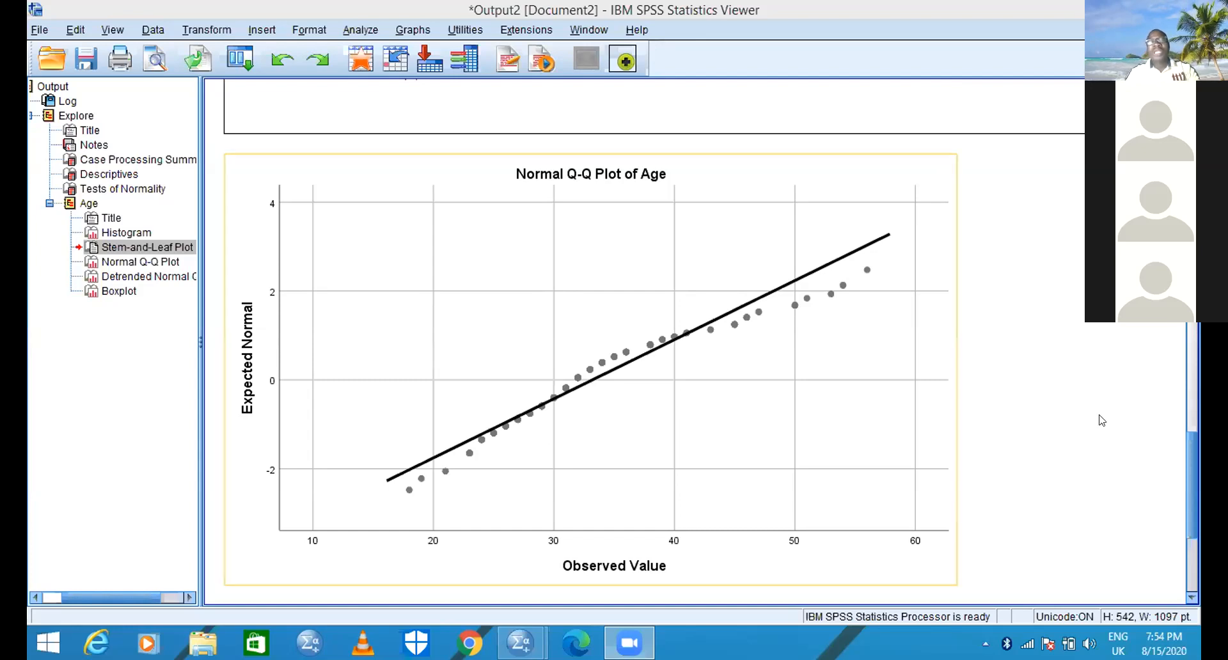
- Examine the Detrended Normal Q-Q Plot of Age for the points' deviations from the zero line
left_click(1190, 597)
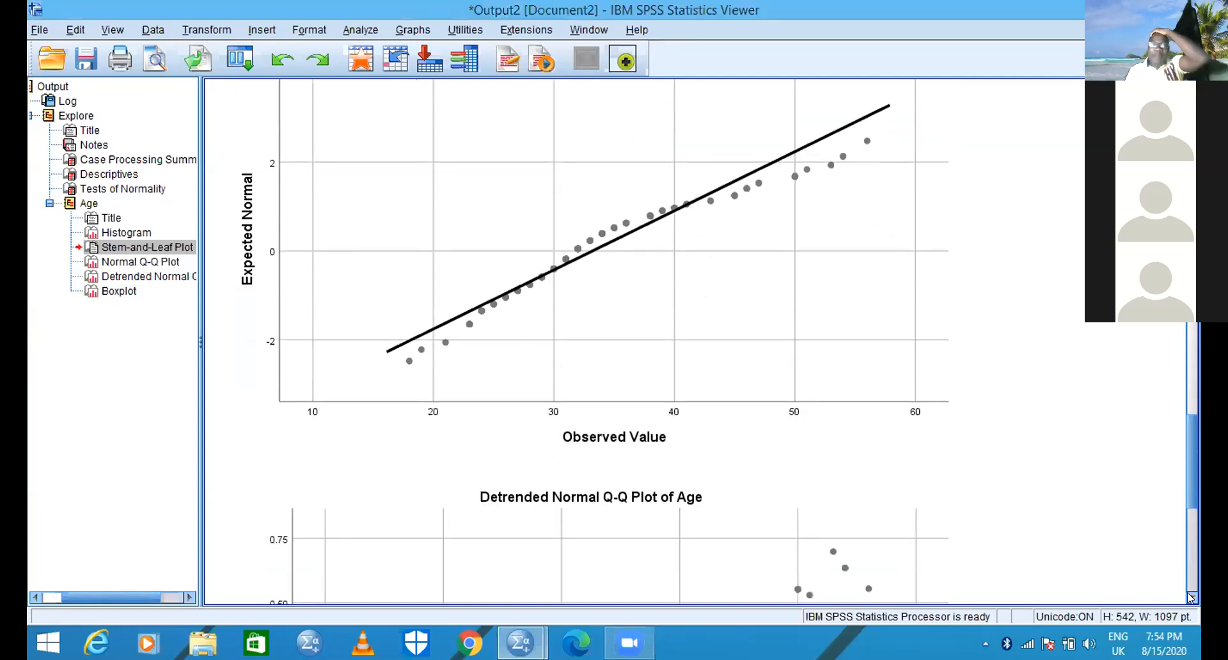
left_click(1189, 597)
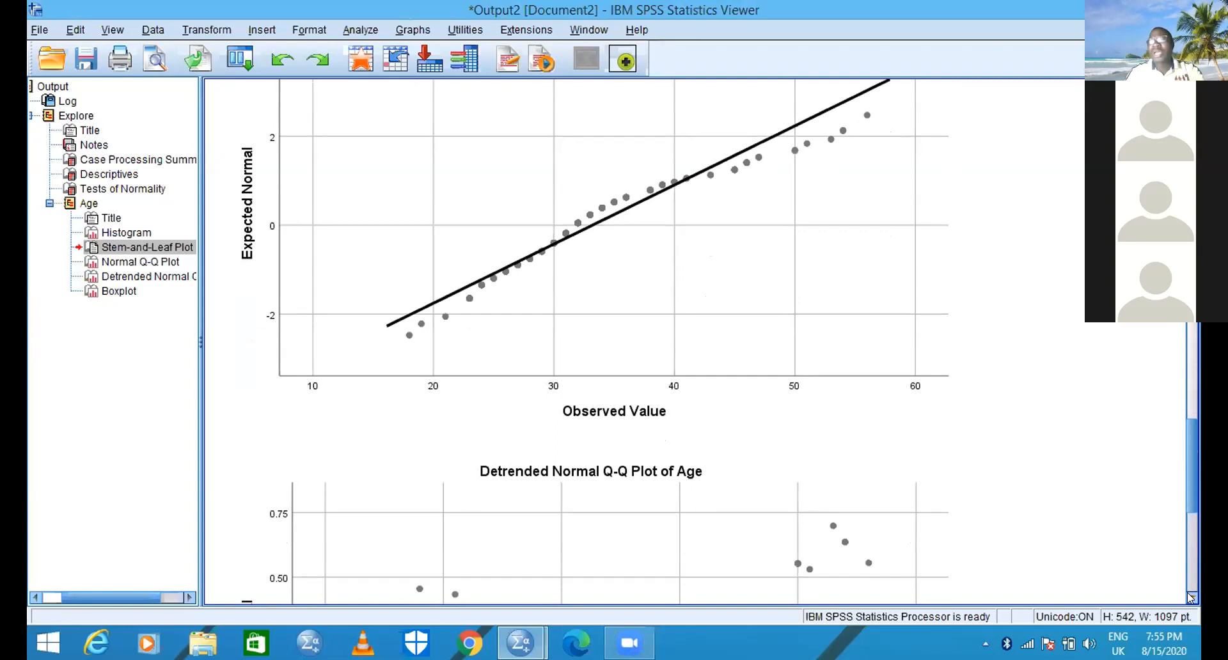
left_click(1190, 597)
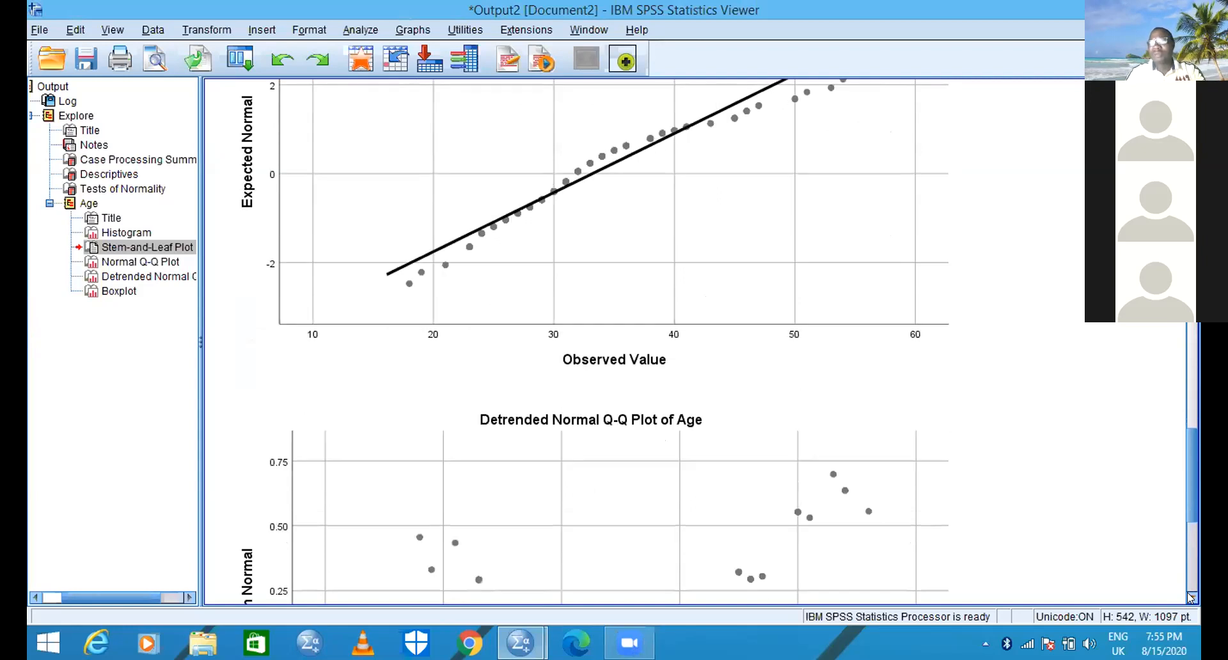
left_click(1190, 598)
left_click(1190, 597)
left_click(1191, 597)
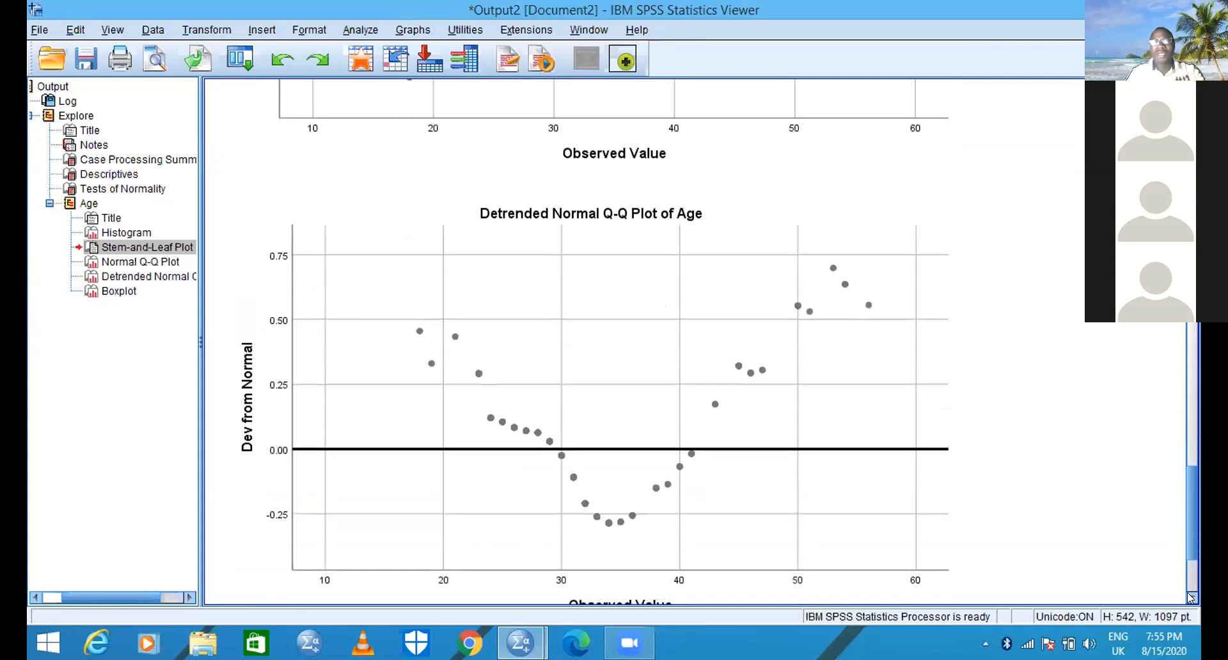
left_click(1190, 598)
left_click(1191, 598)
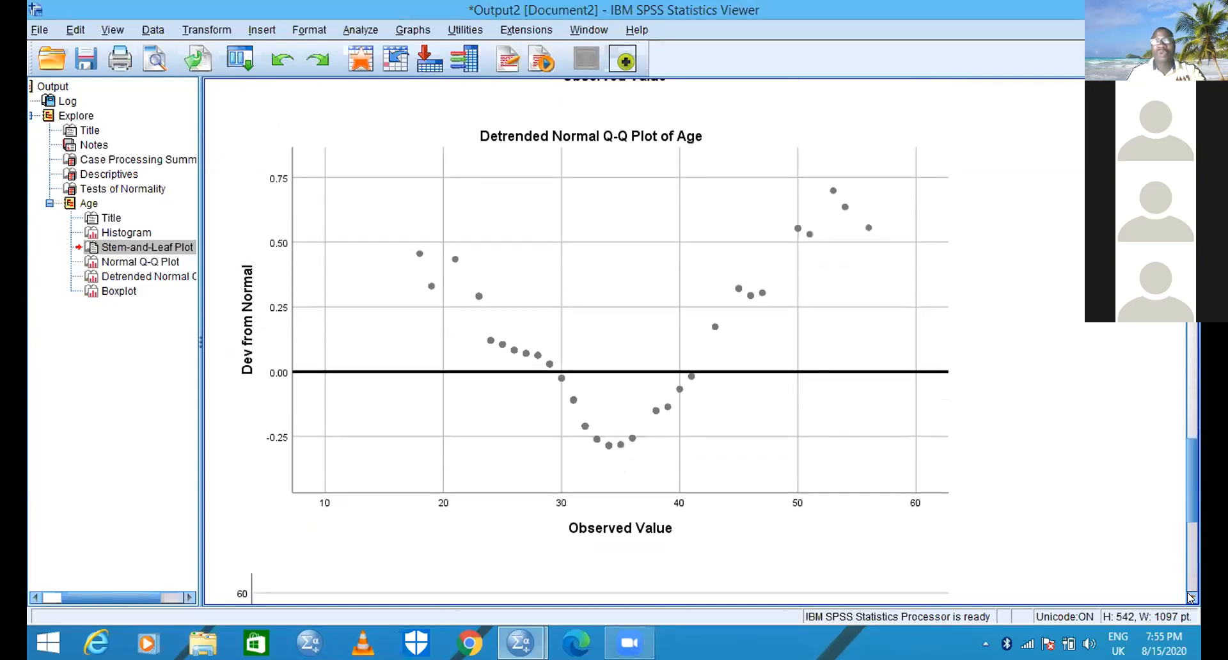
left_click(1190, 597)
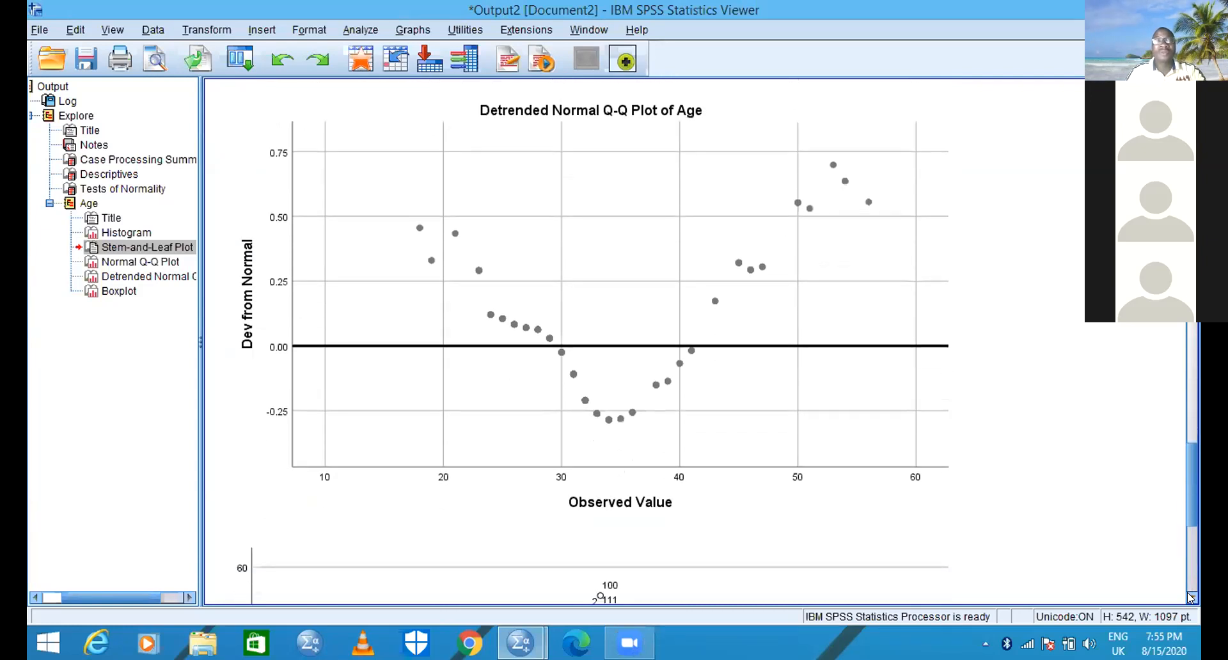
- Examine the boxplot of Age, including its median, box, whiskers and the labelled outlier cases
left_click(1190, 597)
left_click(1190, 597)
left_click(1190, 598)
left_click(1190, 598)
left_click(1190, 598)
left_click(1191, 597)
left_click(1190, 598)
left_click(1191, 597)
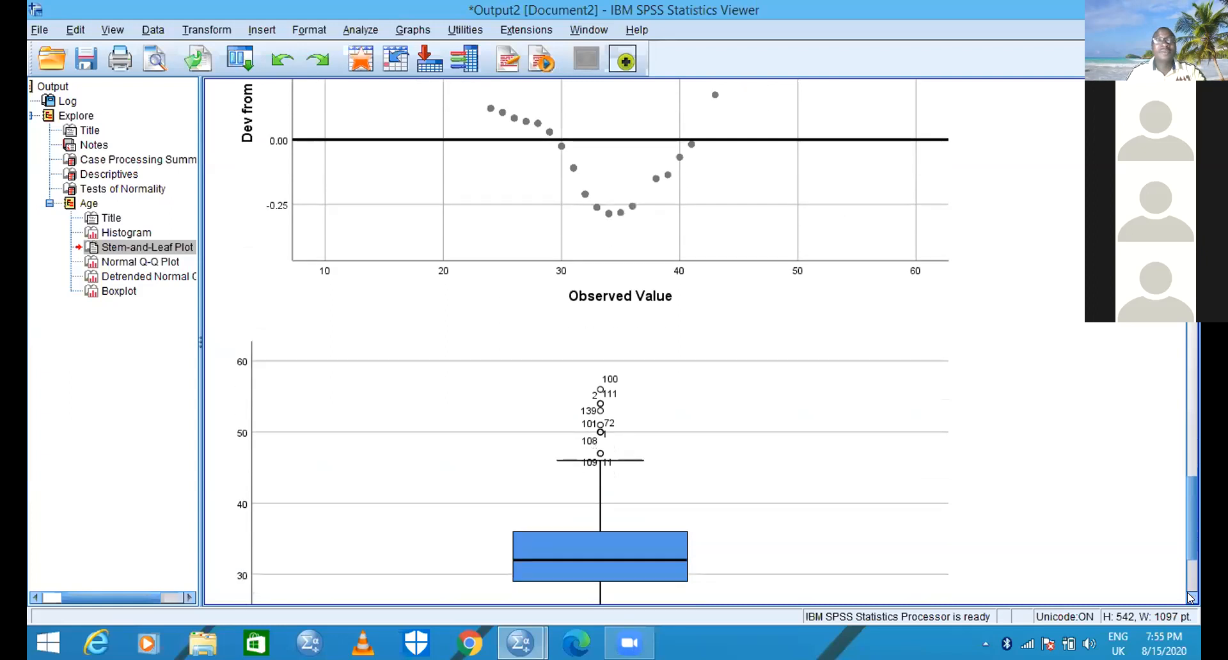
left_click(1190, 598)
left_click(1190, 598)
left_click(1190, 597)
left_click(1190, 598)
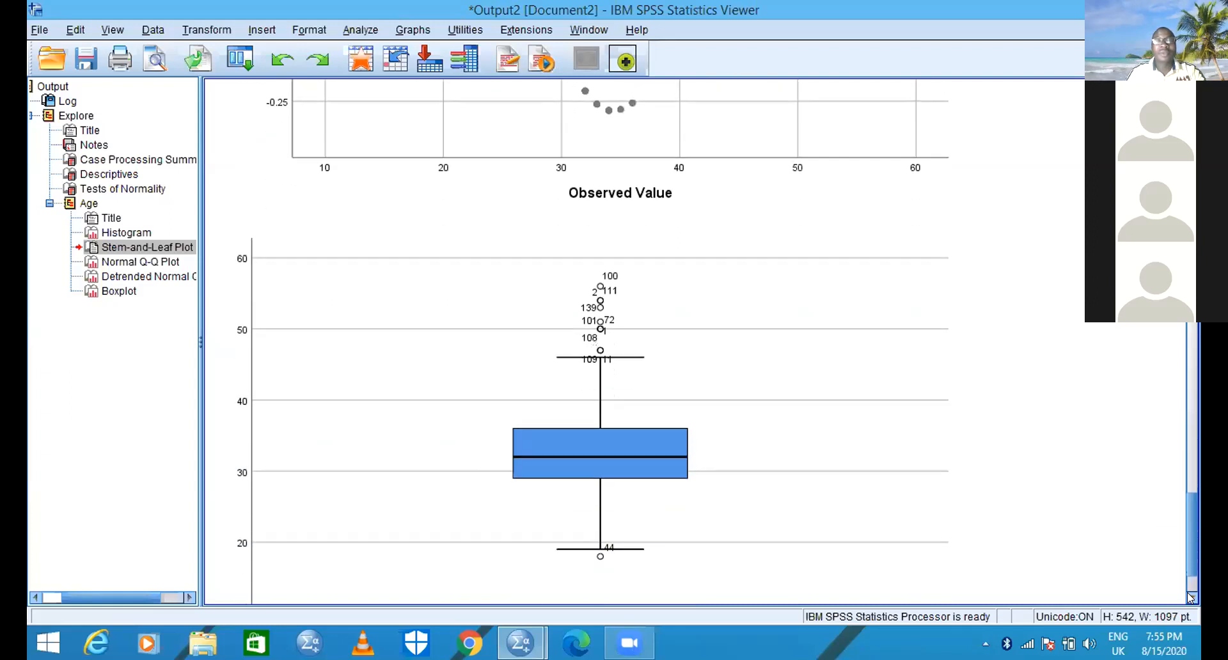
left_click(1190, 597)
left_click(1190, 597)
left_click(1190, 598)
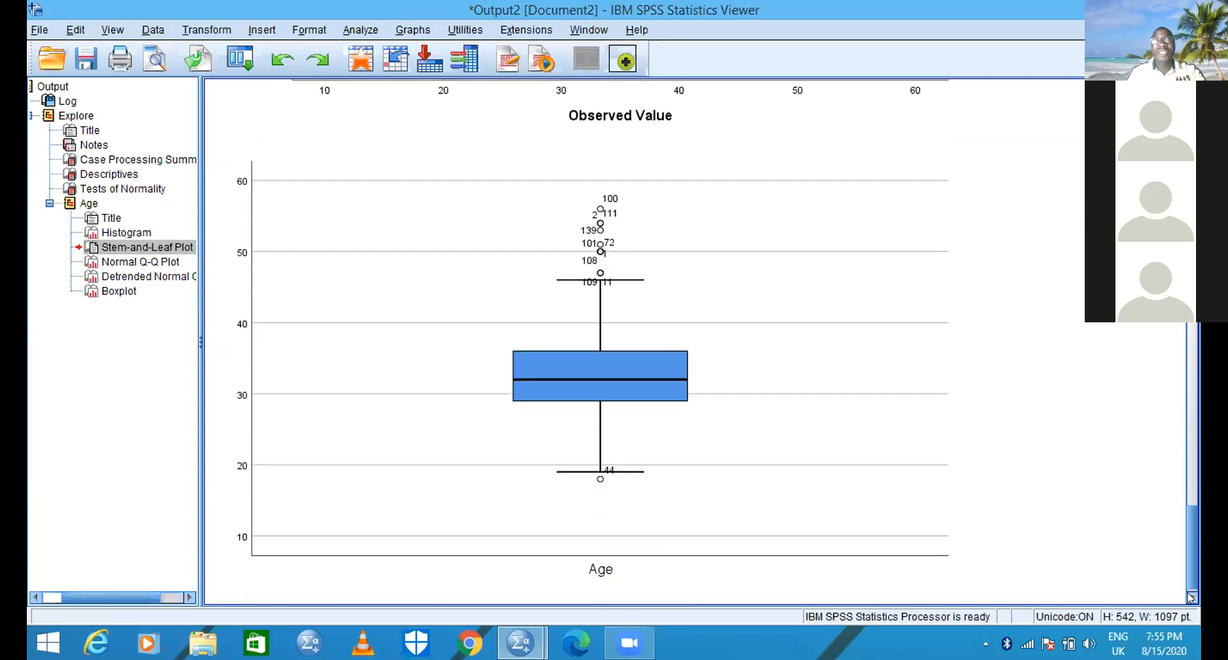
left_click(1191, 598)
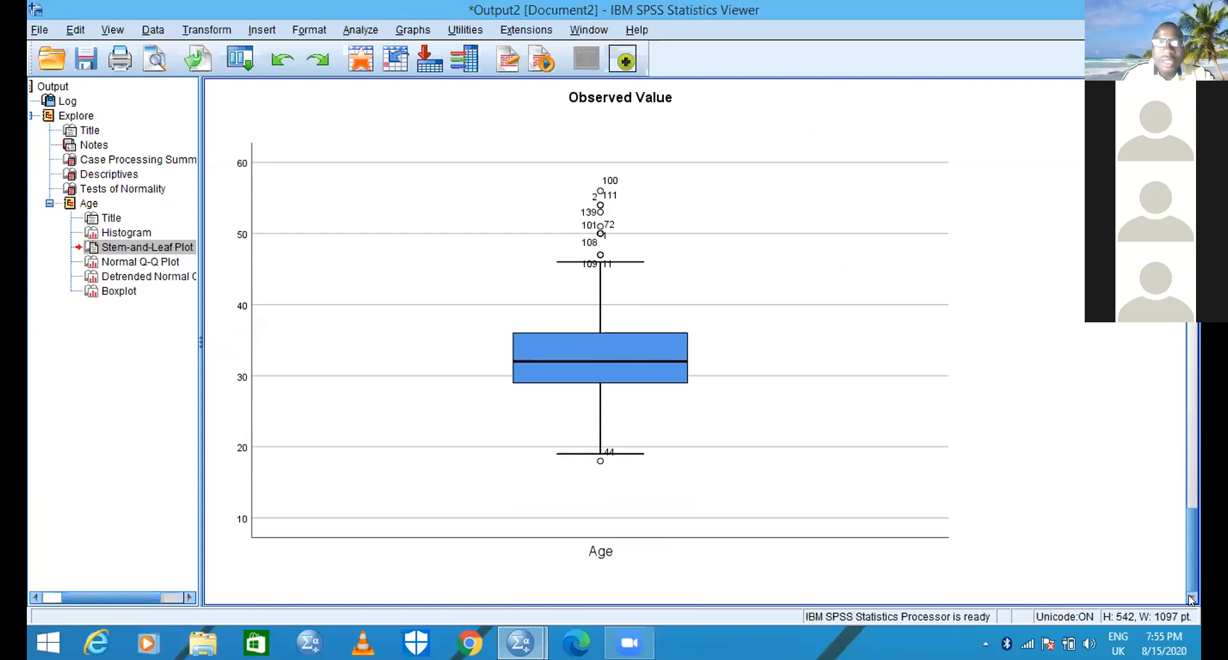
left_click(857, 391)
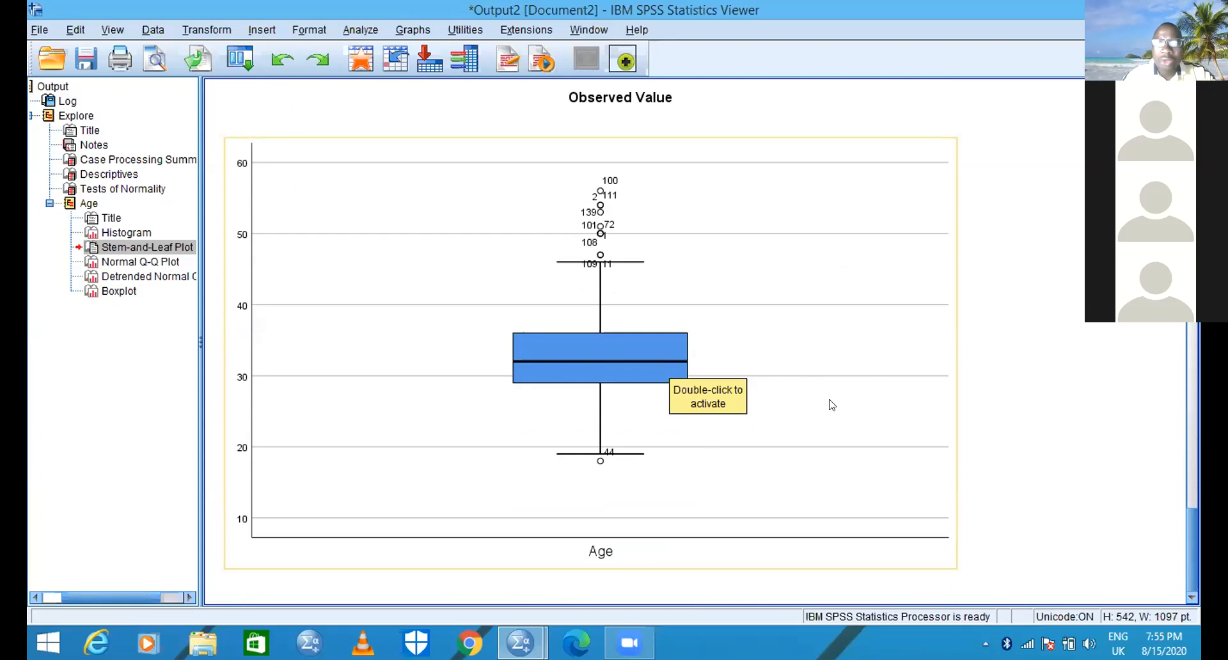
left_click(883, 386)
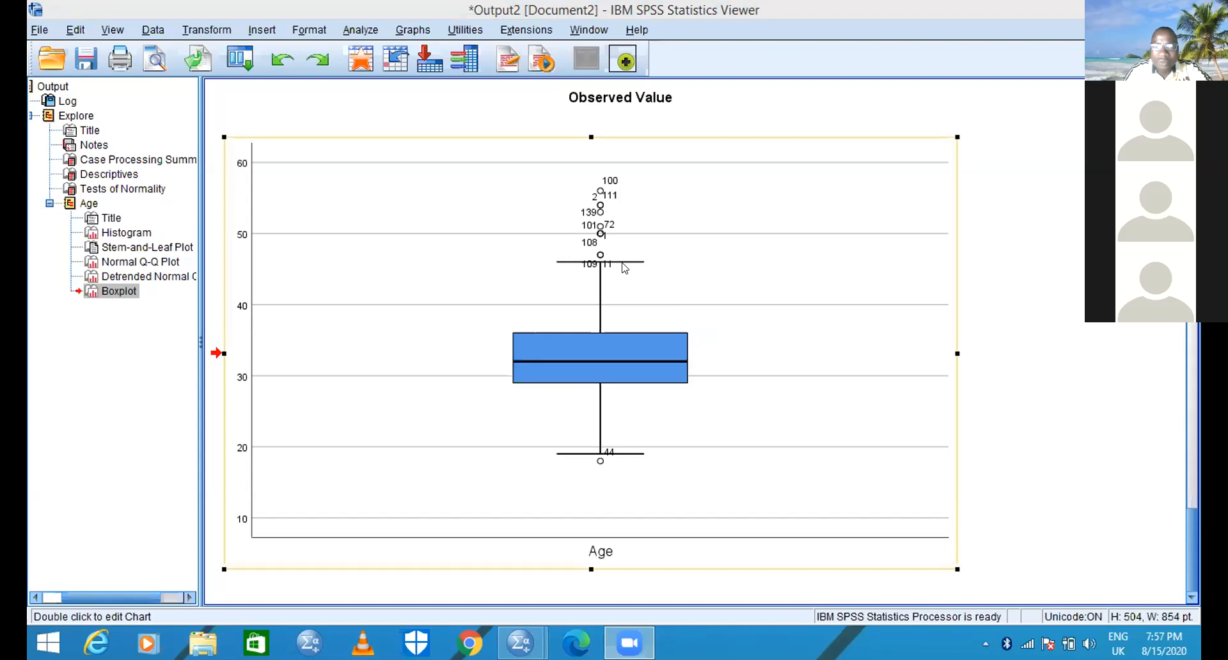
left_click(900, 107)
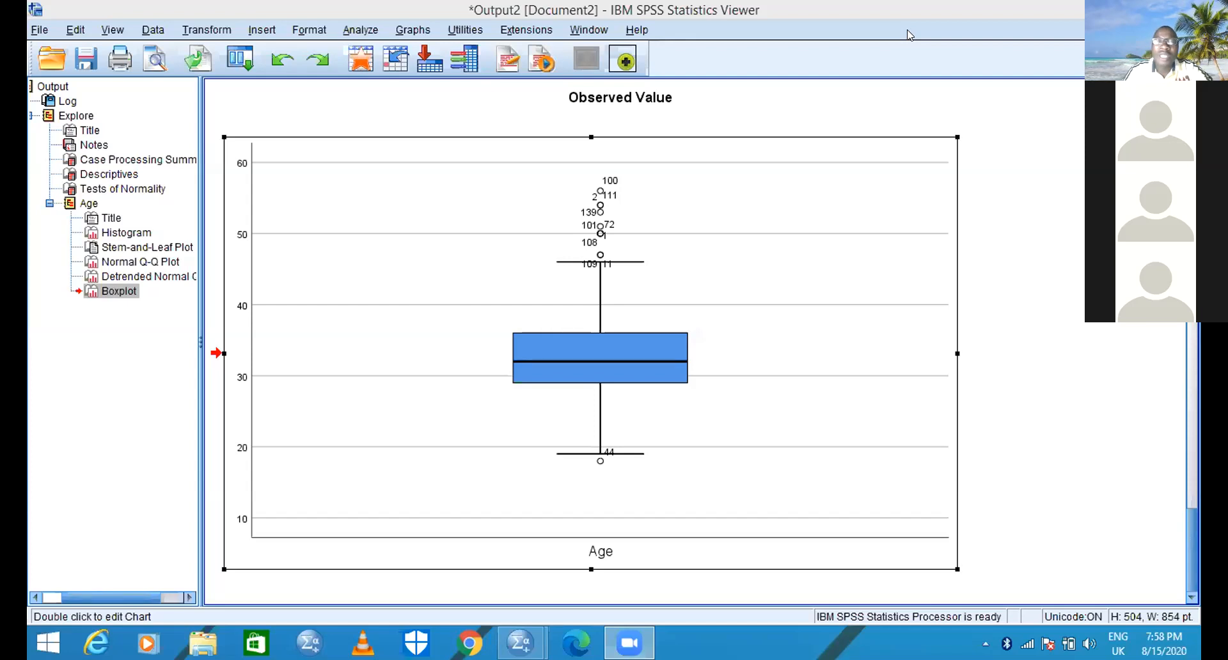
left_click(659, 324)
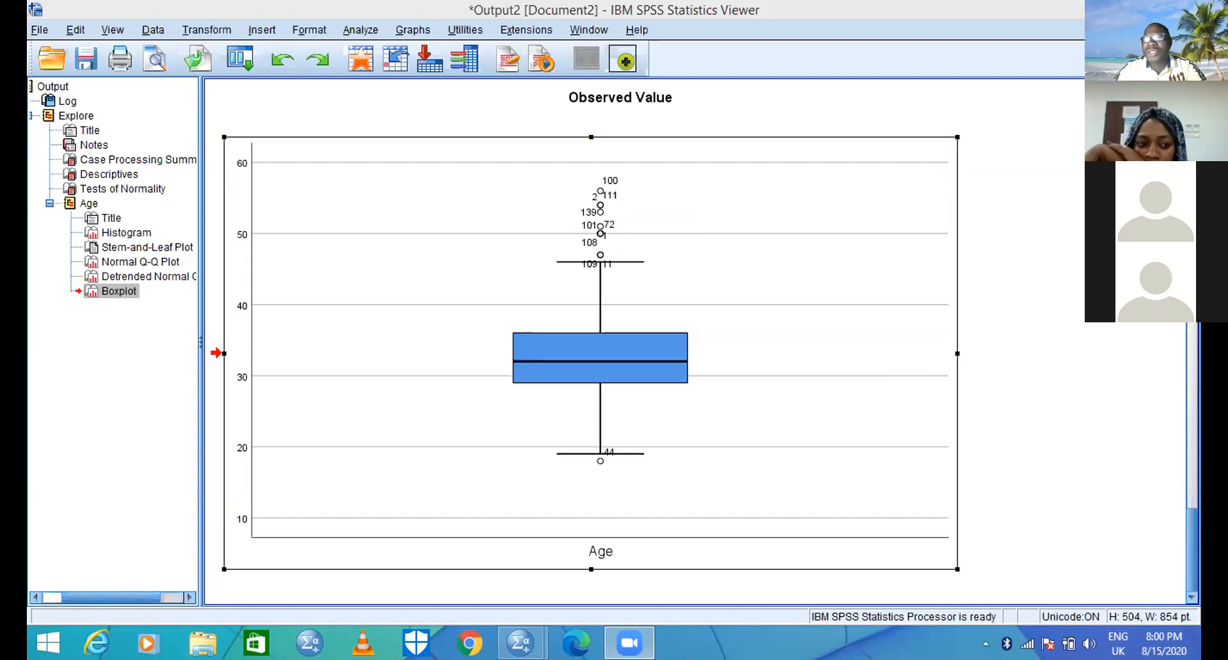
left_click_drag(1192, 551, 1192, 545)
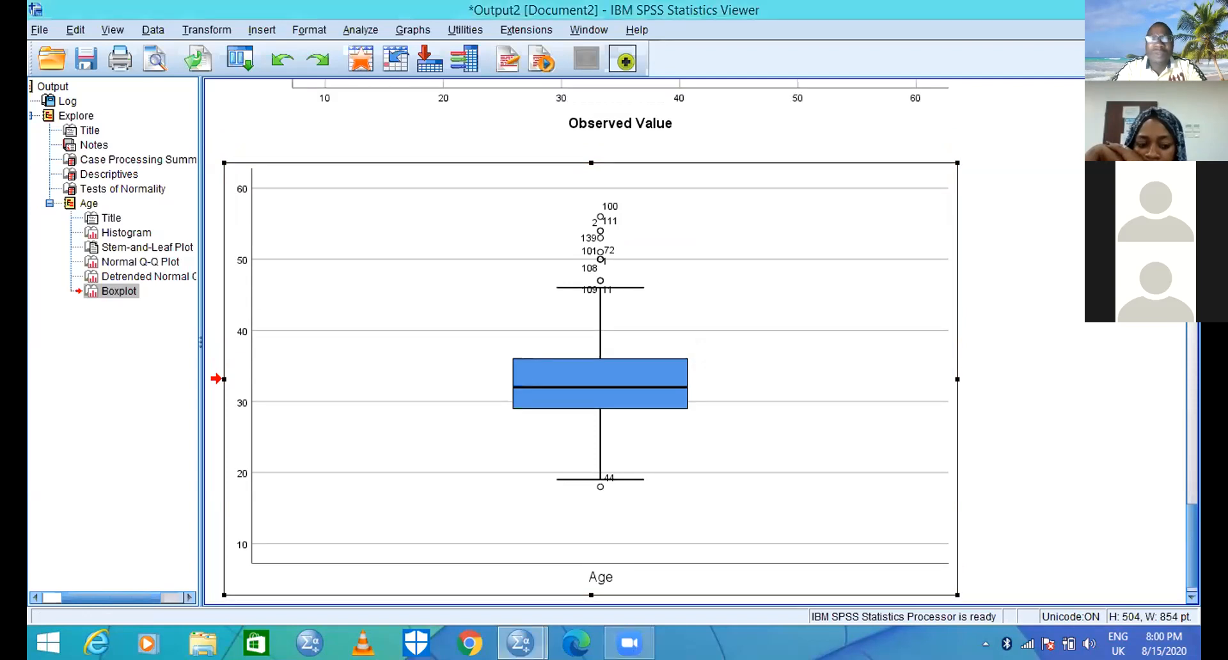
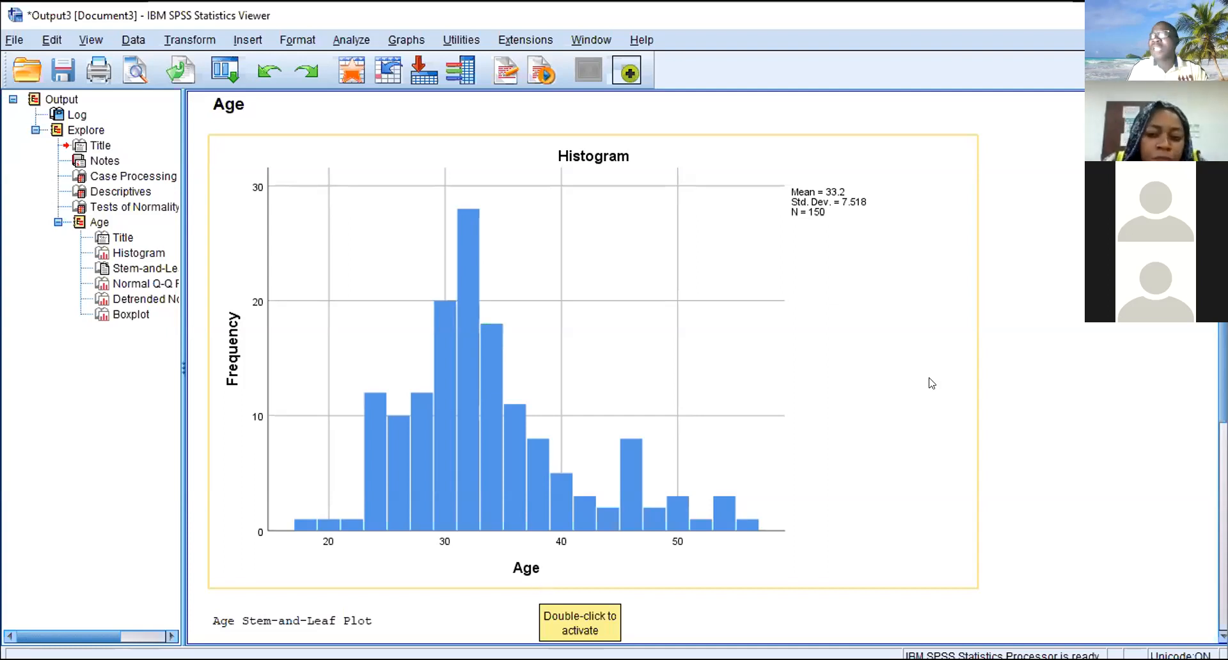
- Review the Age descriptives, then compare the shape of the Age histogram with the stem-and-leaf plot
scroll(639, 368, "up", 10)
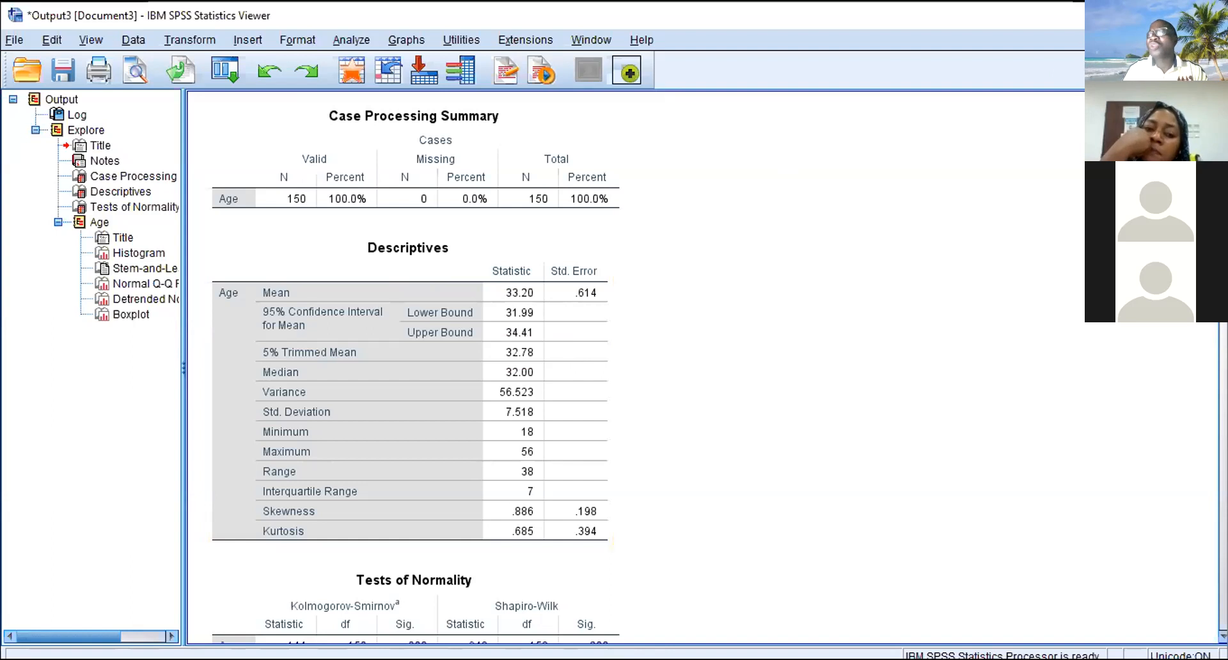
scroll(704, 365, "down", 15)
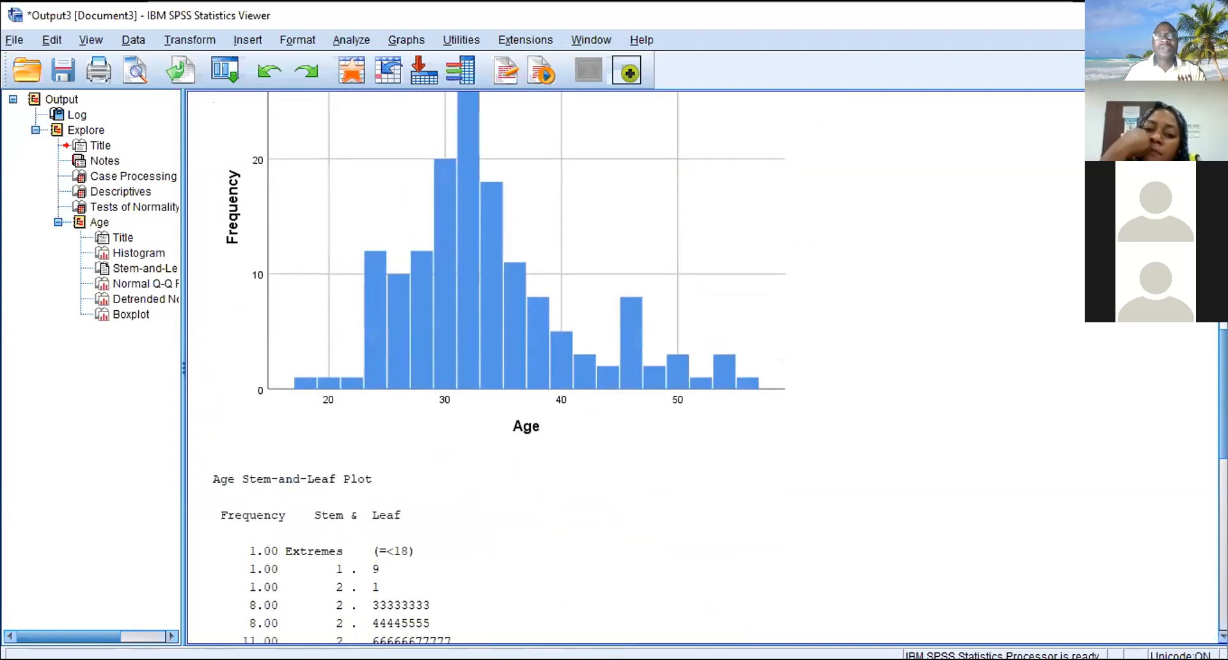
scroll(704, 365, "down", 3)
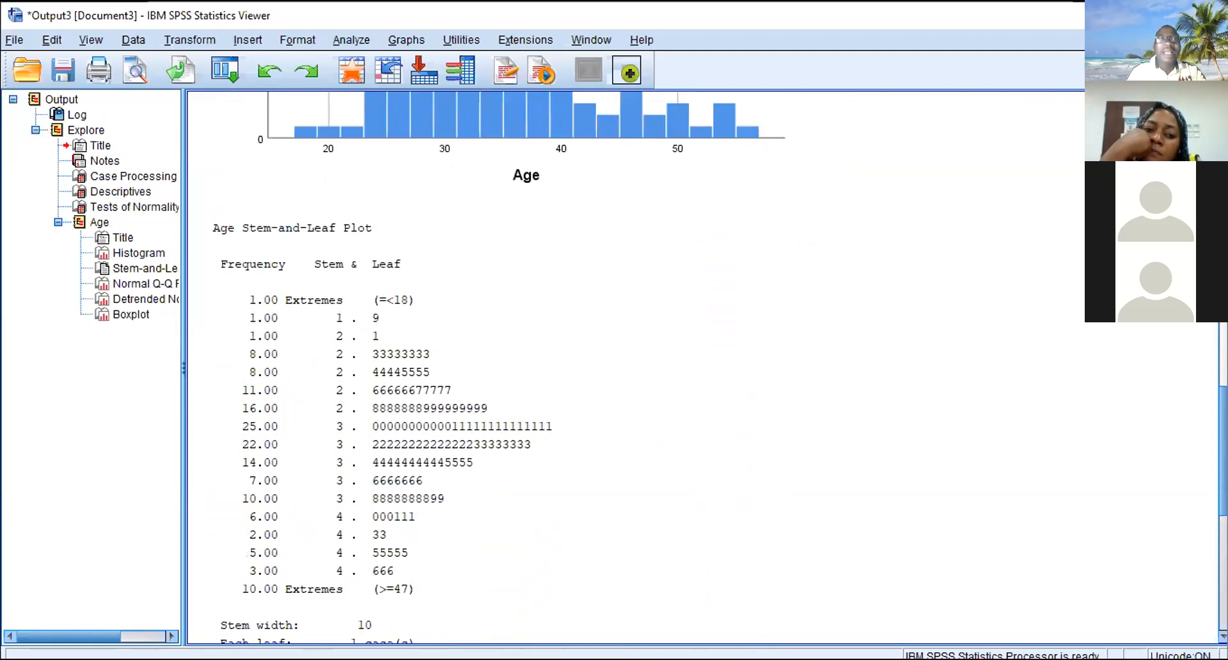
scroll(1207, 356, "up", 5)
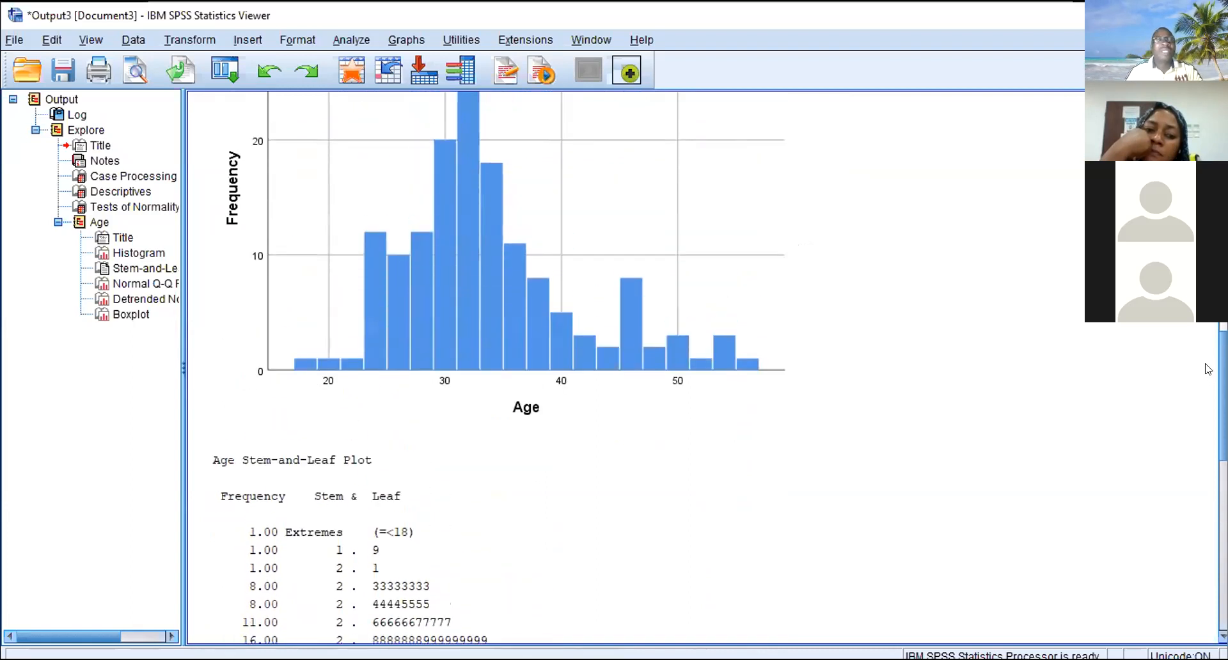
scroll(1207, 356, "down", 2)
scroll(1207, 356, "down", 4)
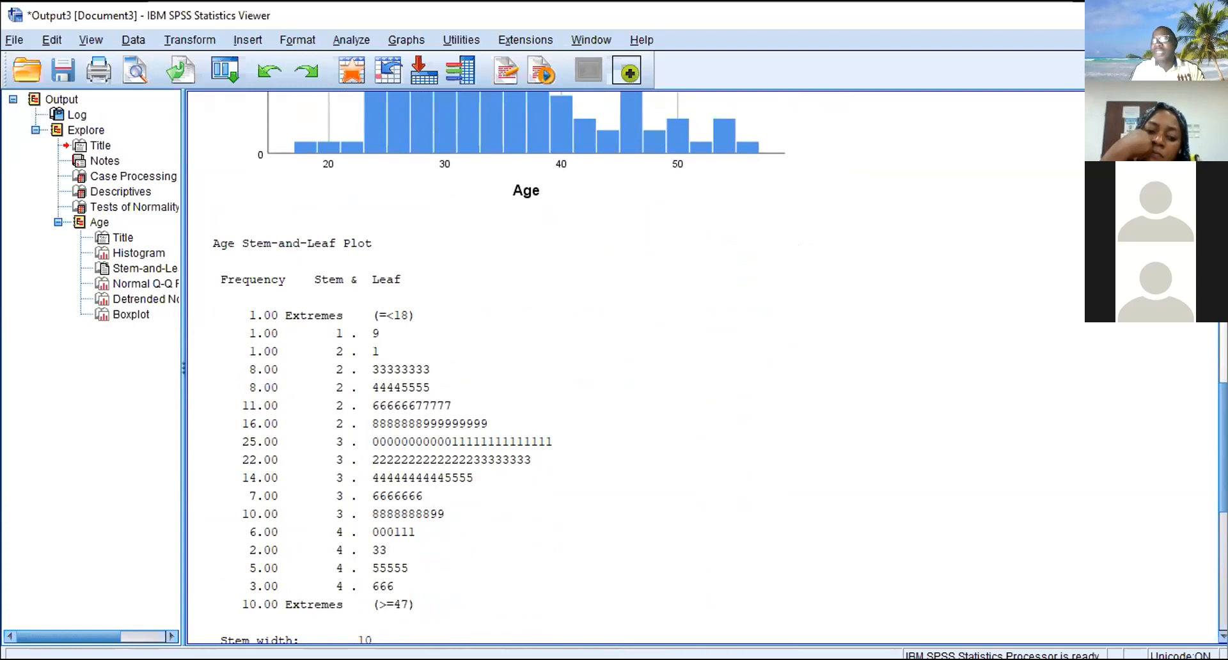
scroll(1206, 371, "up", 5)
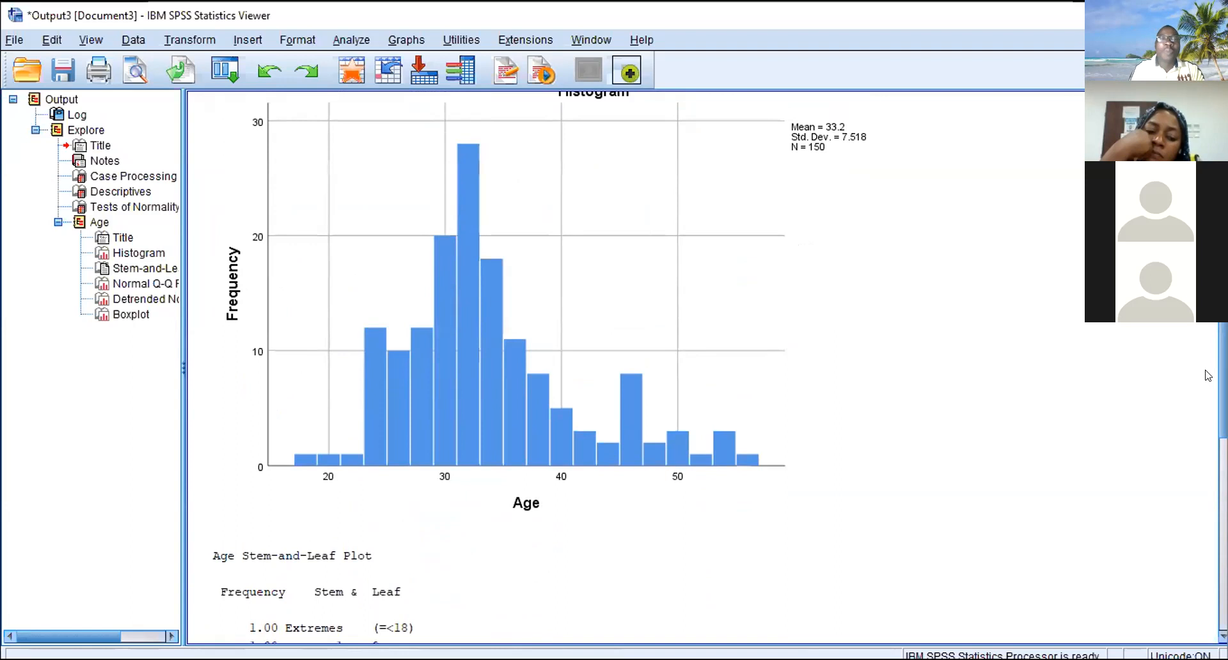
left_click(753, 70)
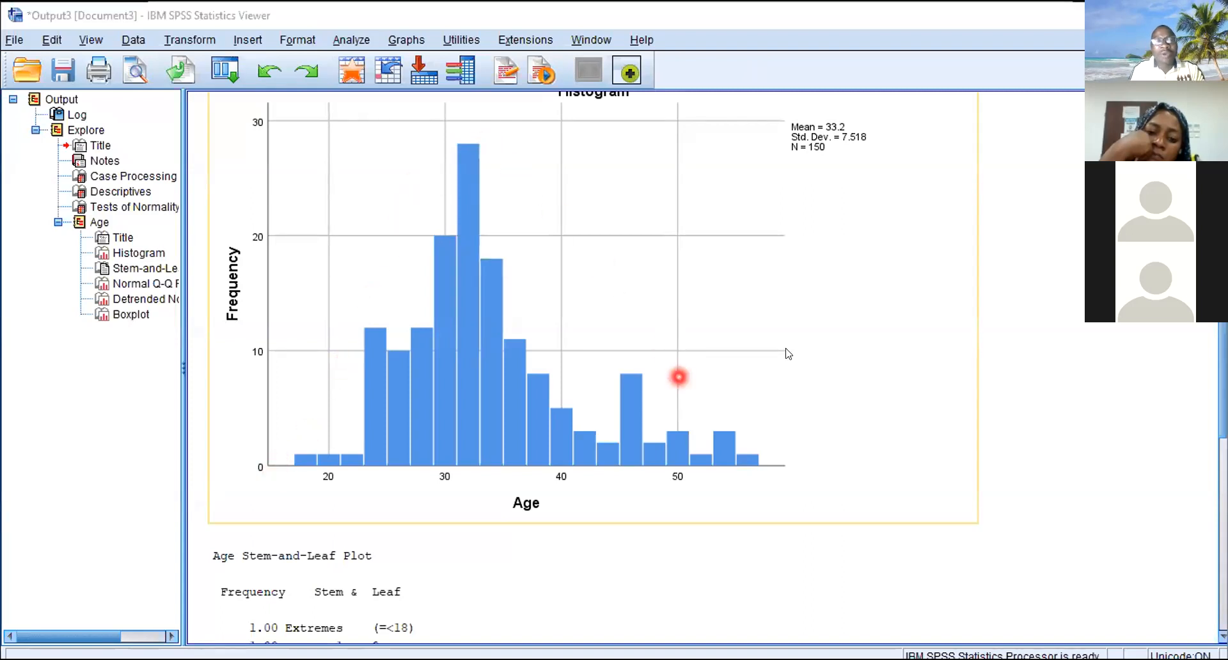
- Examine the Age Stem-and-Leaf Plot, including its frequencies, stems, leaves, extremes, stem width and cases per leaf, alongside the histogram
scroll(678, 376, "down", 5)
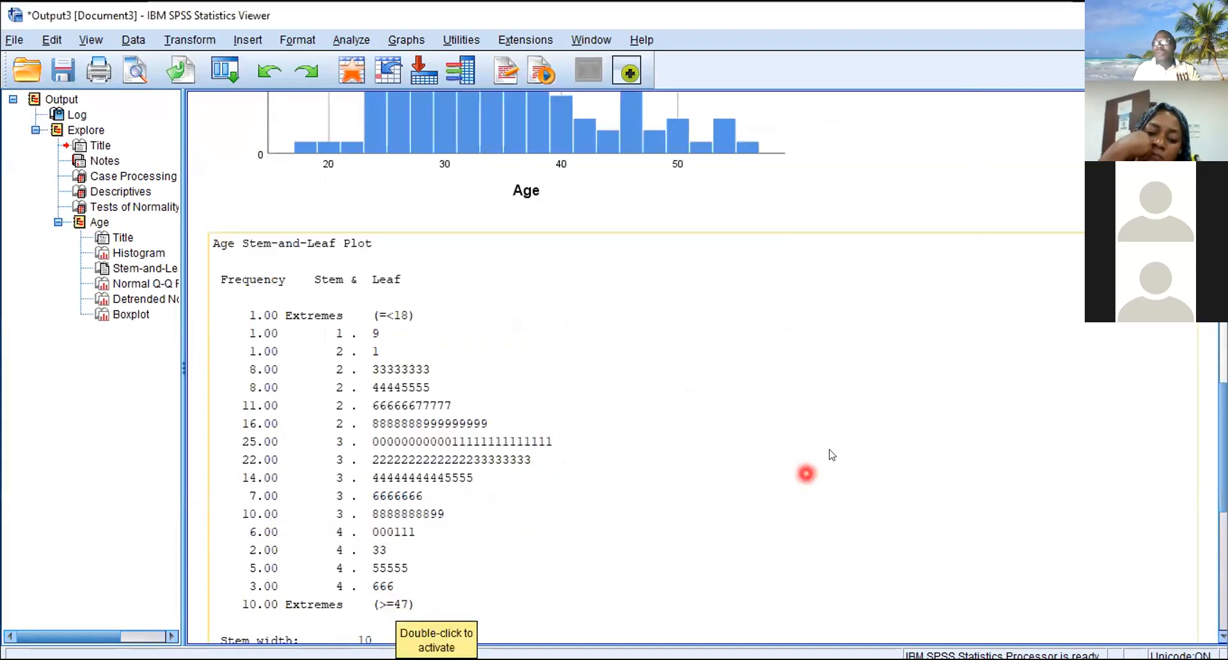
scroll(832, 455, "down", 2)
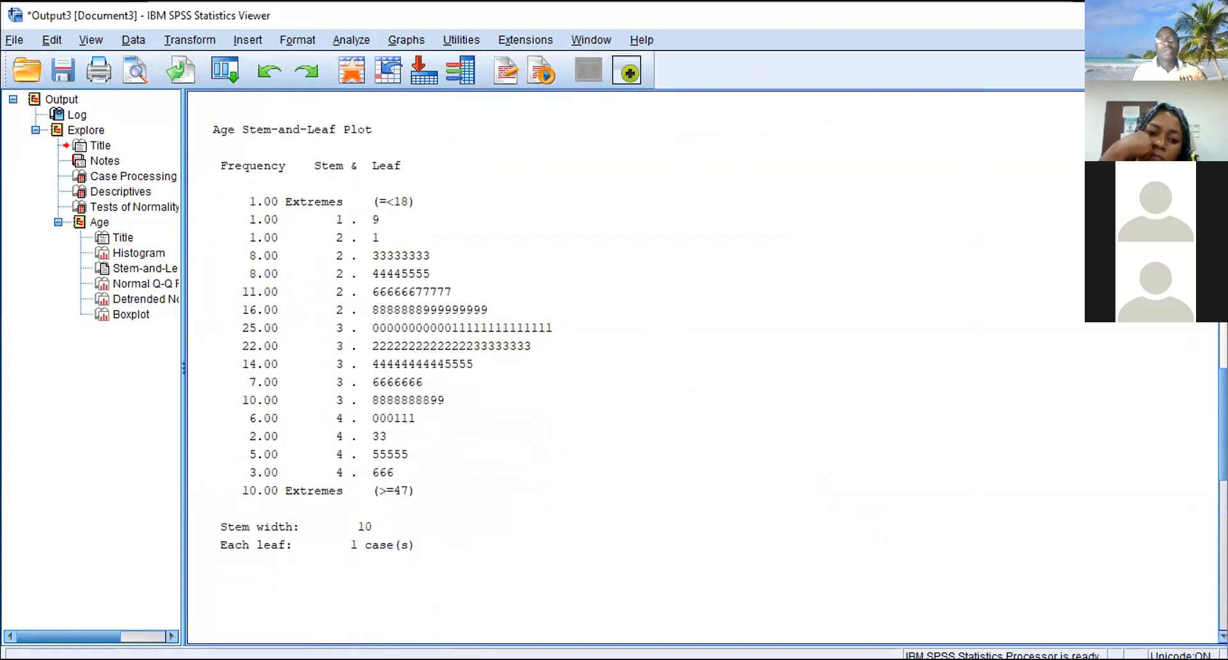
scroll(704, 368, "up", 6)
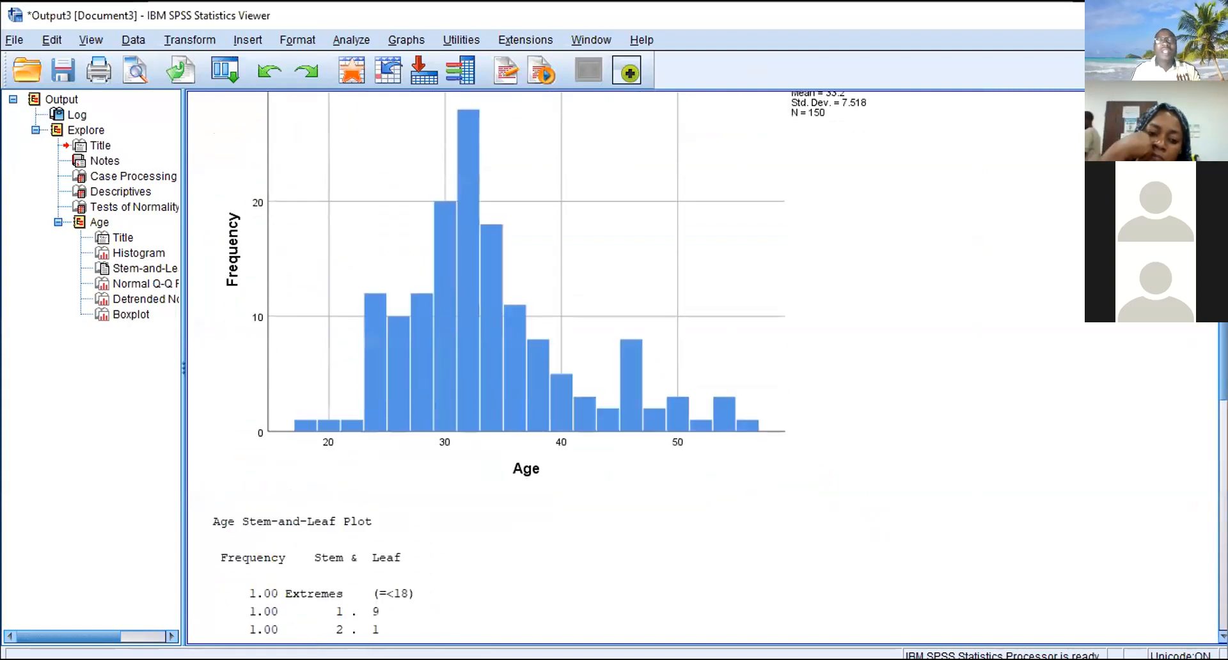
scroll(1211, 334, "down", 4)
scroll(1211, 333, "up", 3)
scroll(1211, 334, "down", 2)
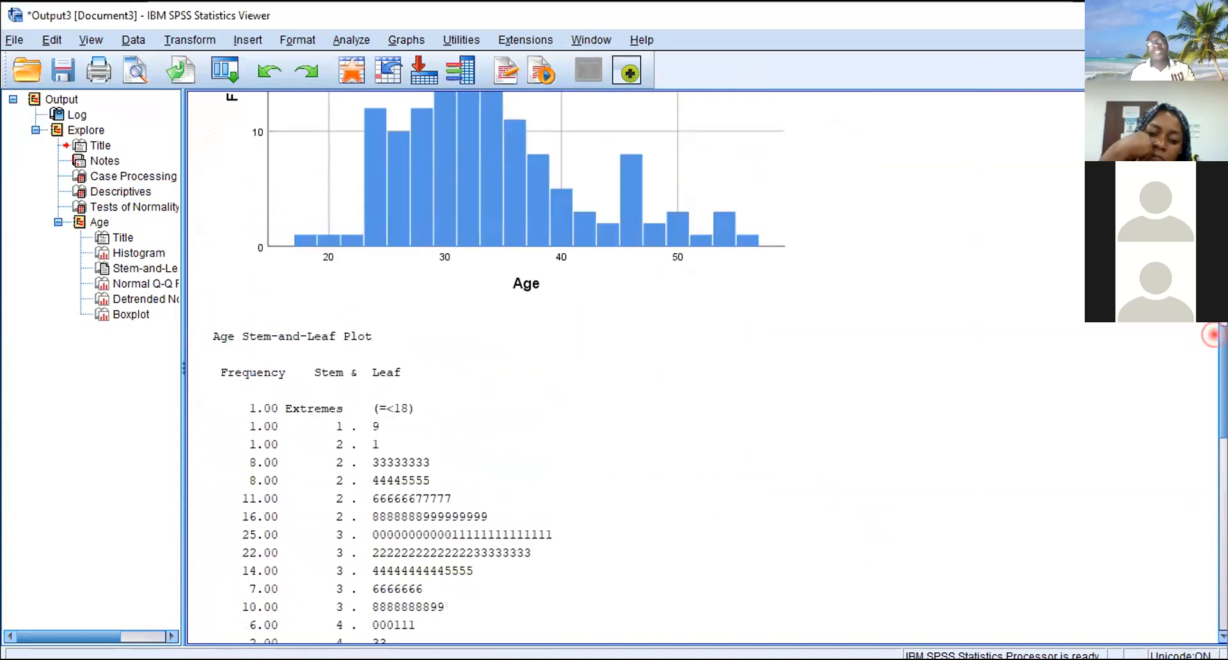
scroll(1211, 334, "down", 3)
scroll(1213, 364, "up", 1)
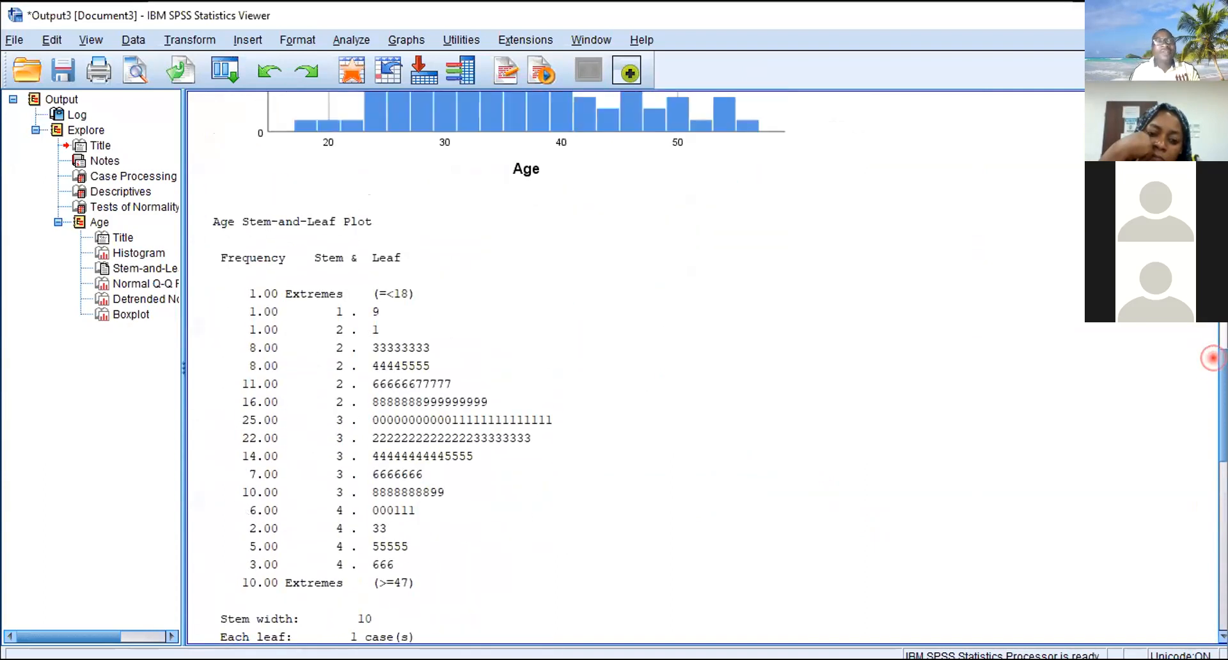
scroll(1209, 346, "up", 3)
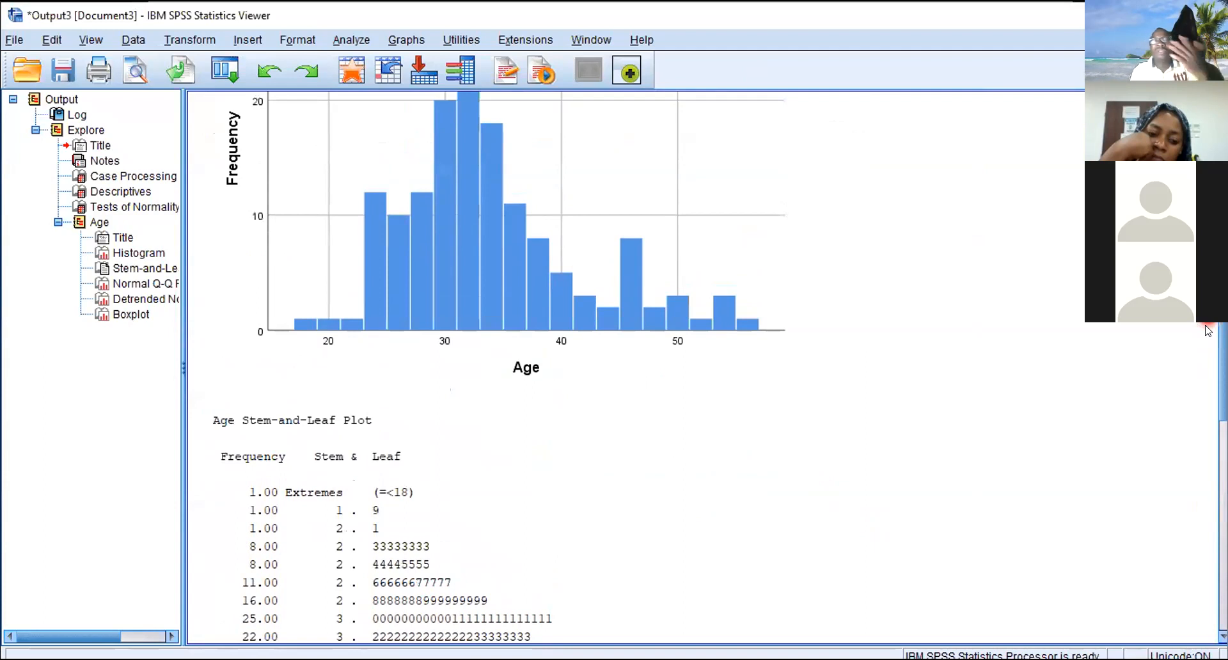
scroll(1214, 334, "down", 3)
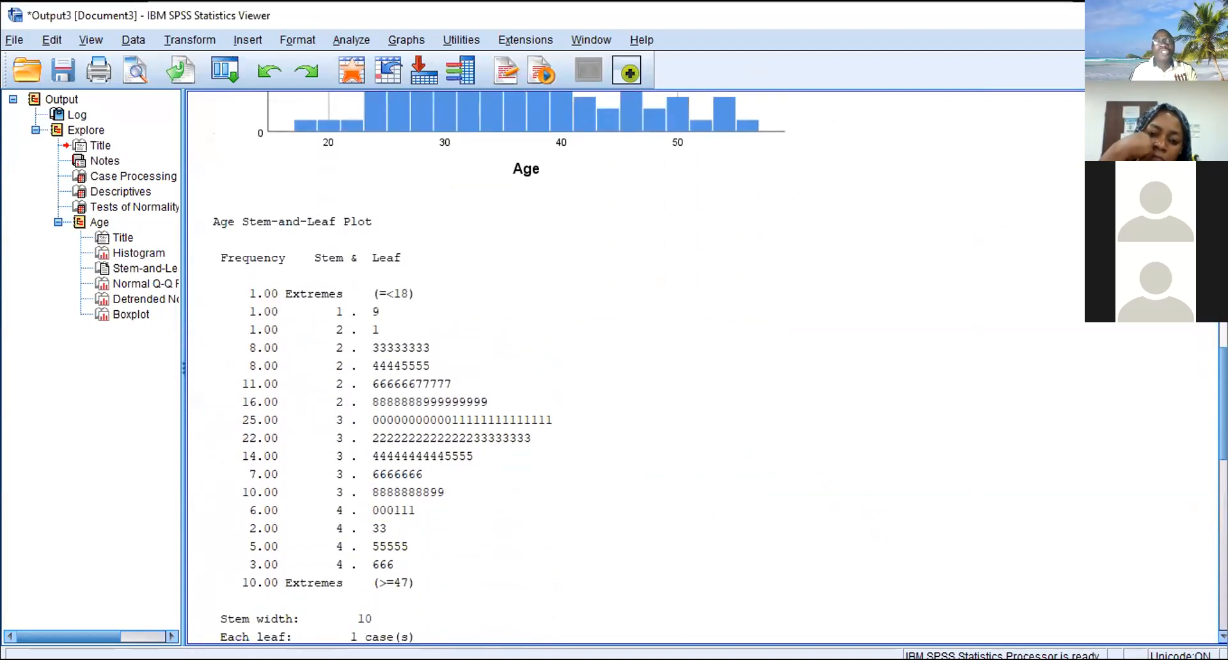
scroll(1214, 345, "down", 1)
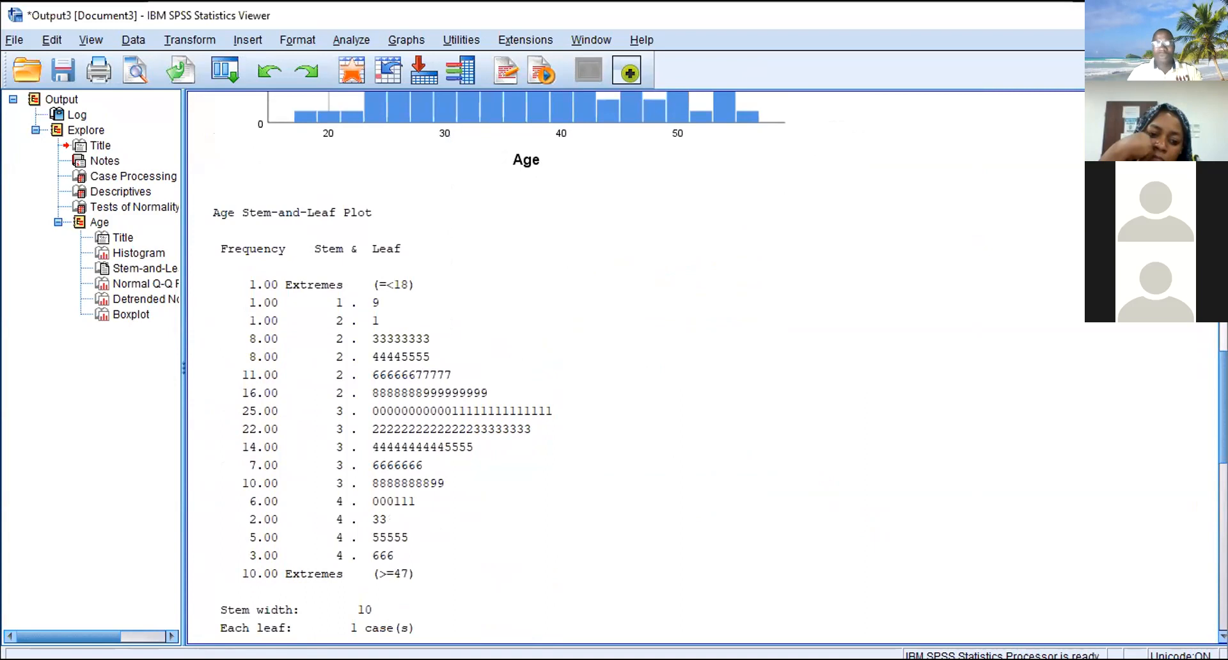
left_click(307, 288)
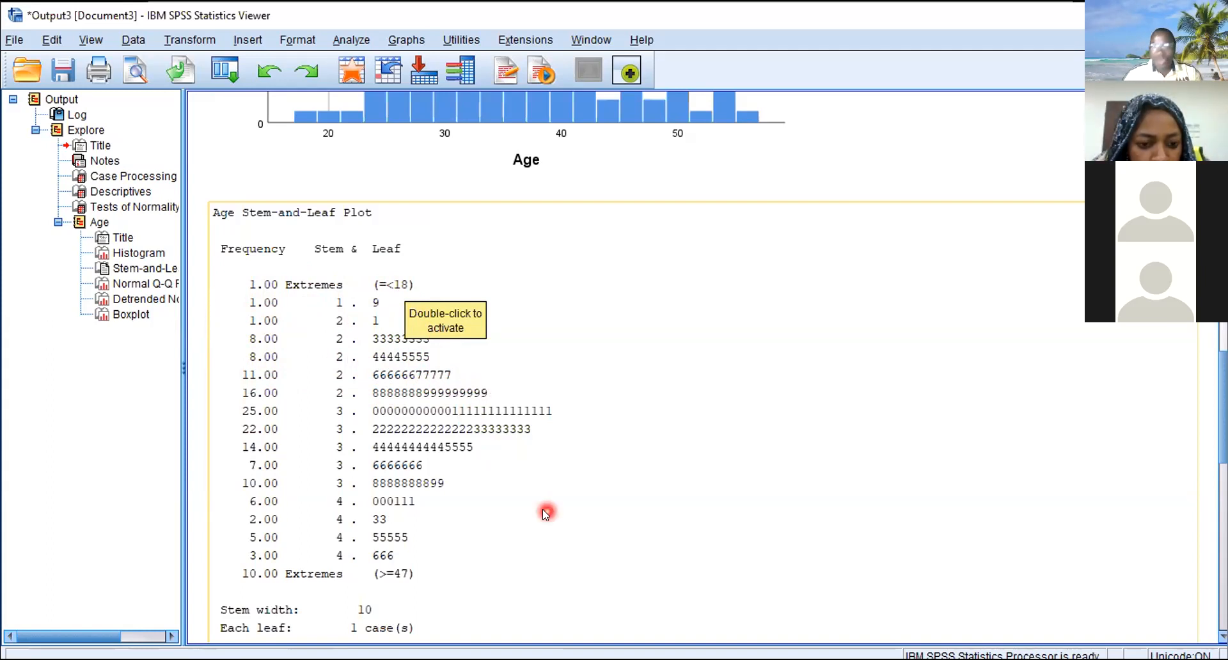
- Inspect the Normal Q-Q Plot of Age for points departing from the line and select the chart
scroll(854, 402, "down", 10)
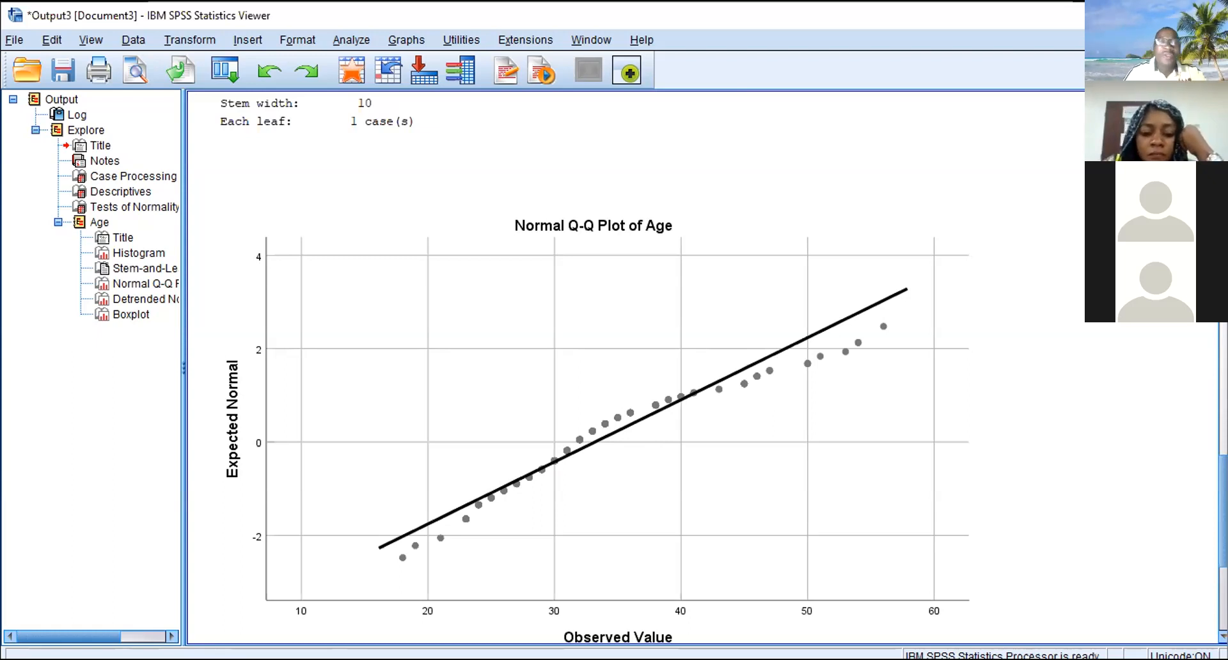
left_click(213, 438)
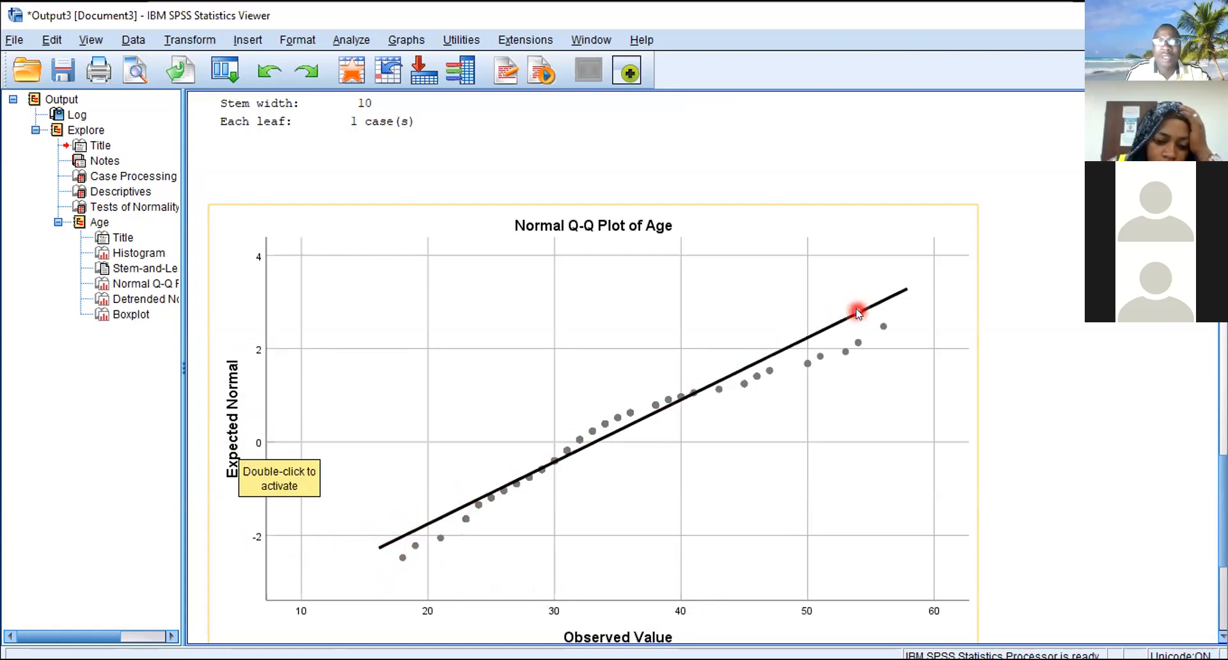
left_click(812, 337)
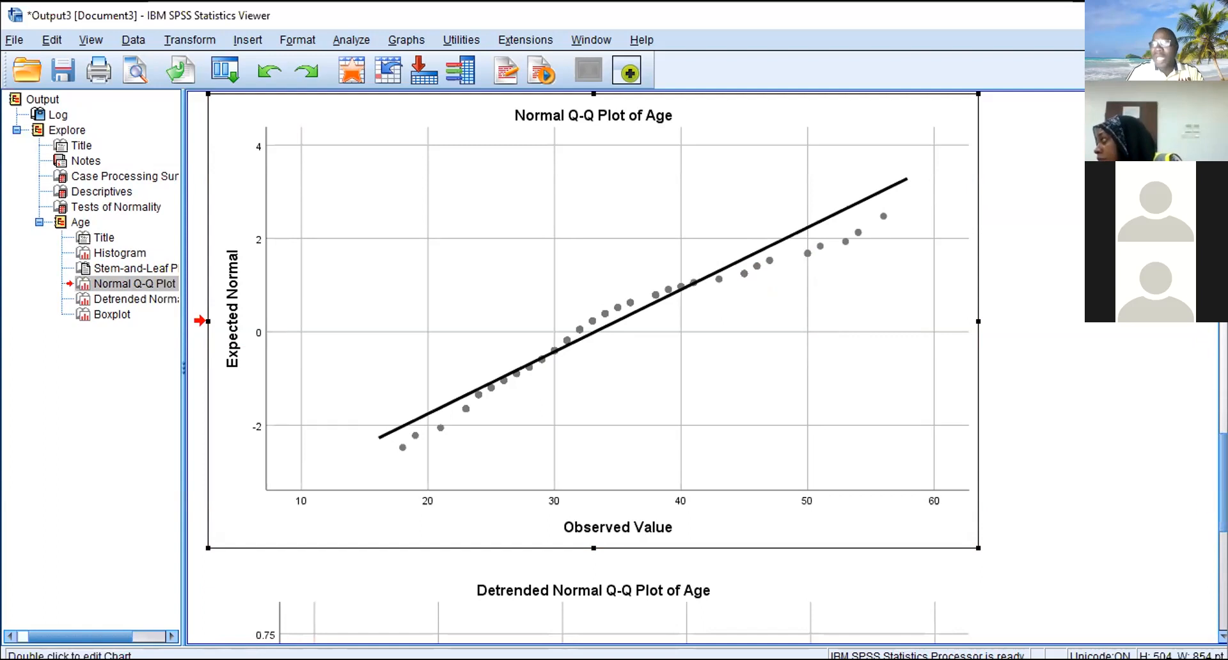
- Go to the Age boxplot and examine its median line, box and whiskers
scroll(1214, 513, "down", 3)
left_click_drag(1223, 515, 1223, 588)
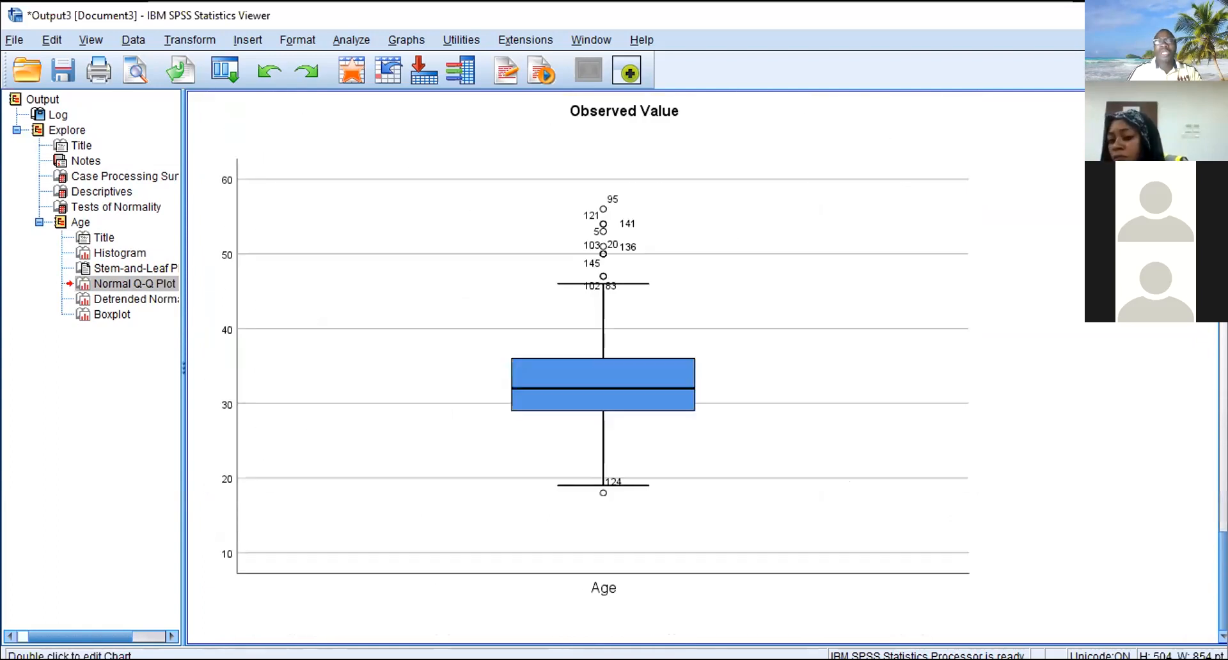
left_click(586, 398)
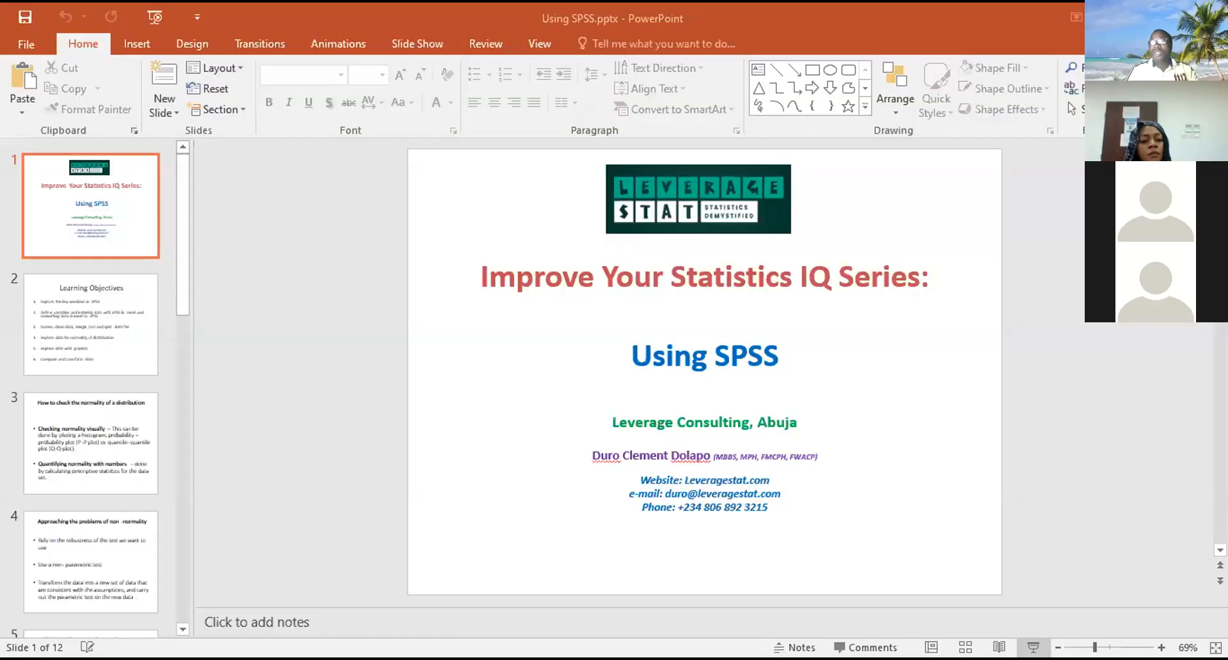
- Switch to PowerPoint, present Using SPSS.pptx and view the log transformation scale slide
left_click(1034, 647)
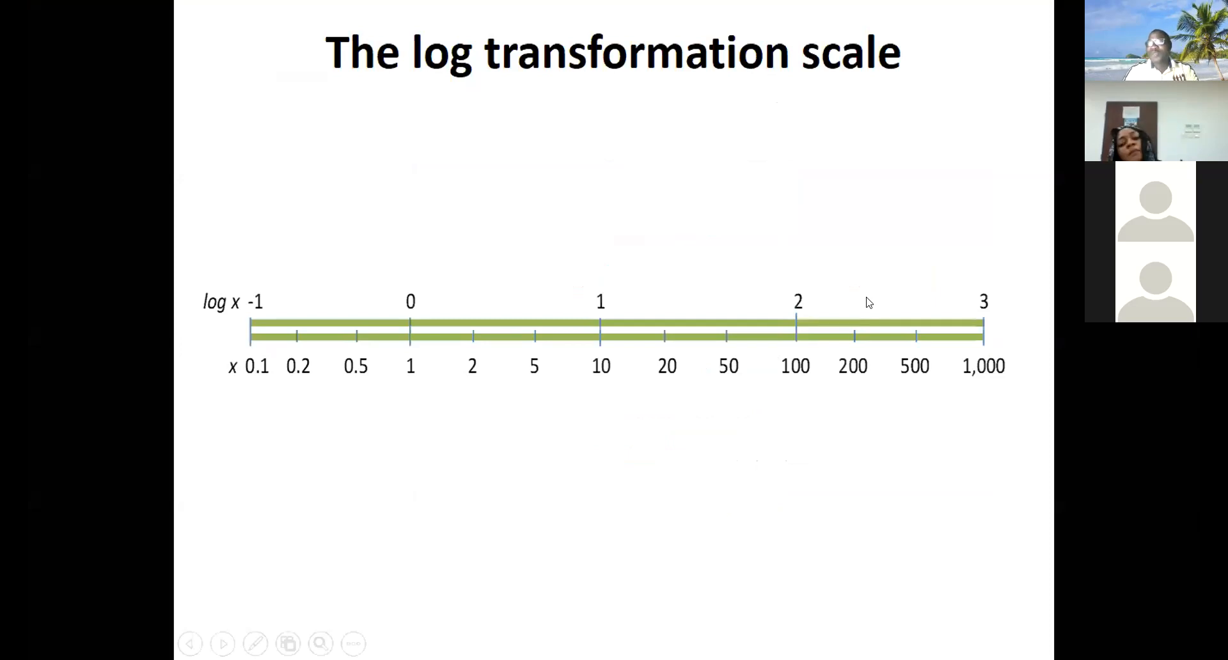
left_click(909, 522)
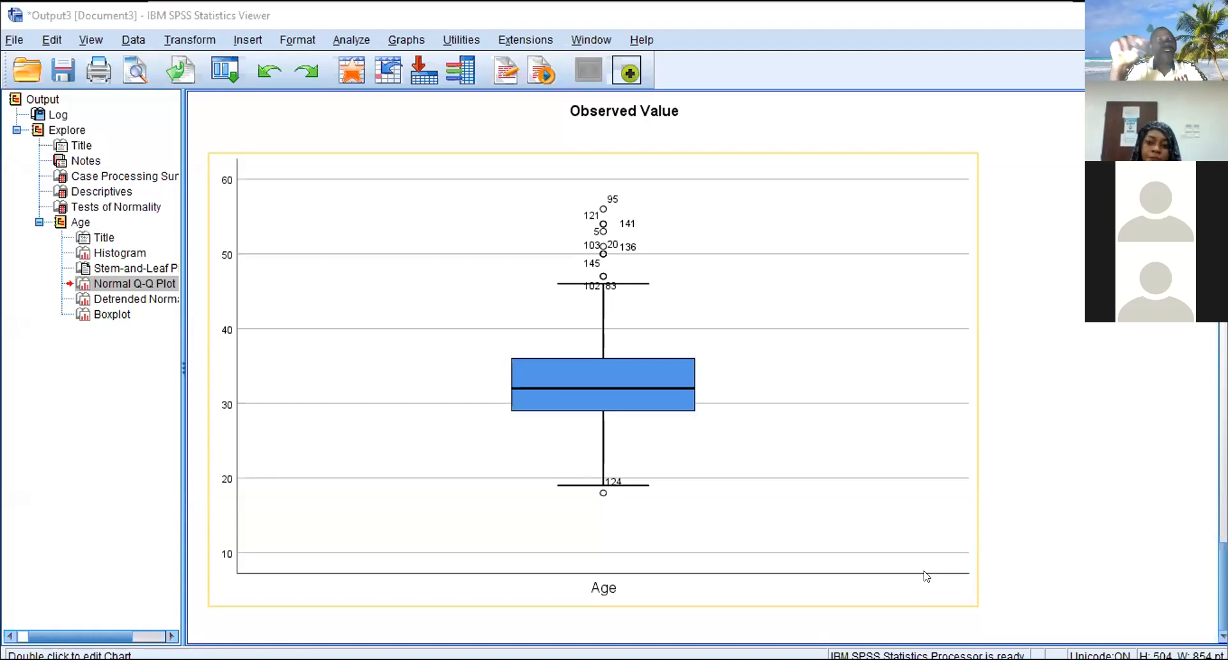
- Return to the SPSS output and examine the labelled outlier cases on the Age boxplot, particularly case 95
double_click(927, 575)
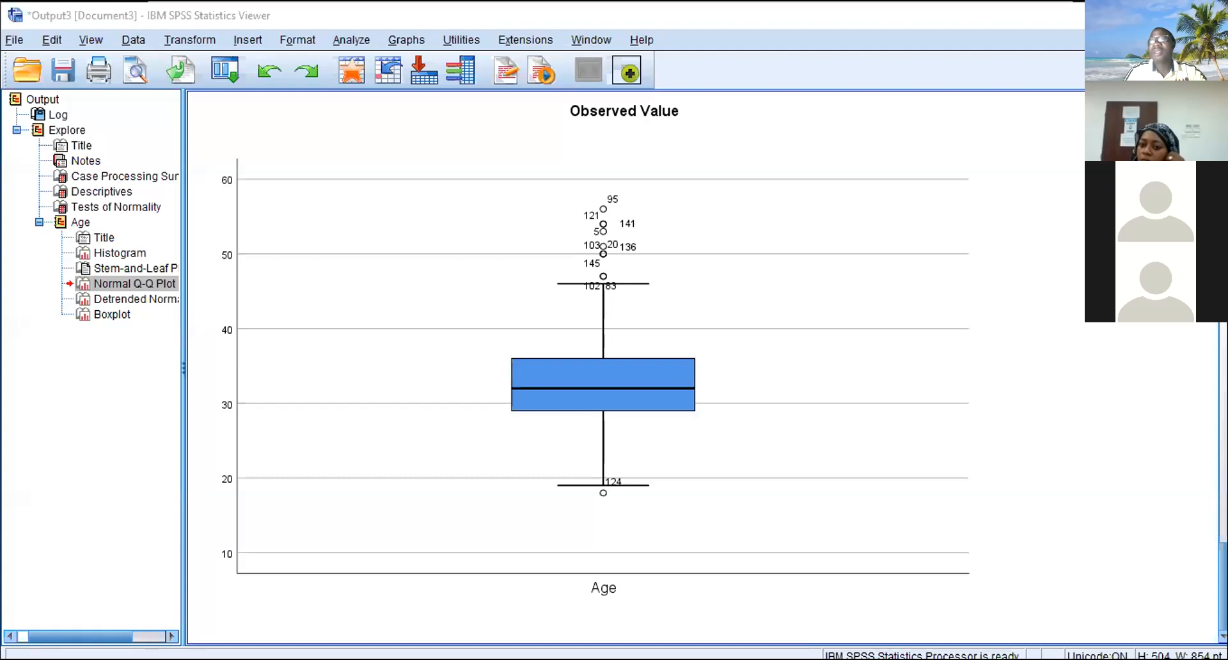
left_click(959, 351)
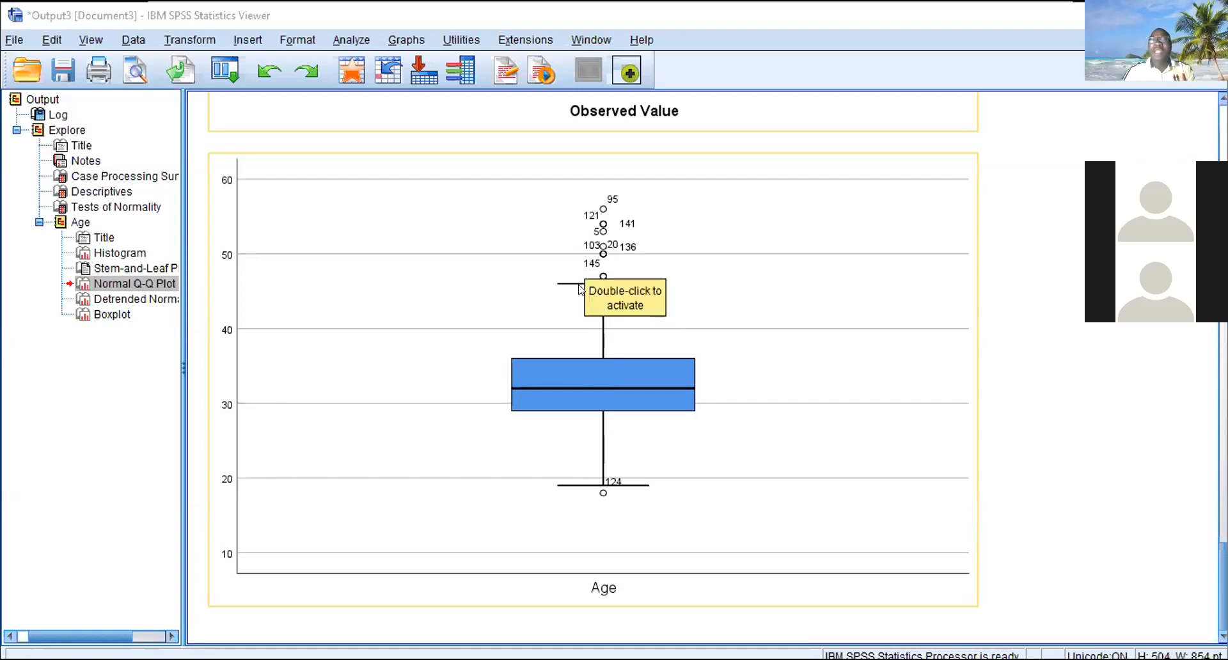
double_click(610, 202)
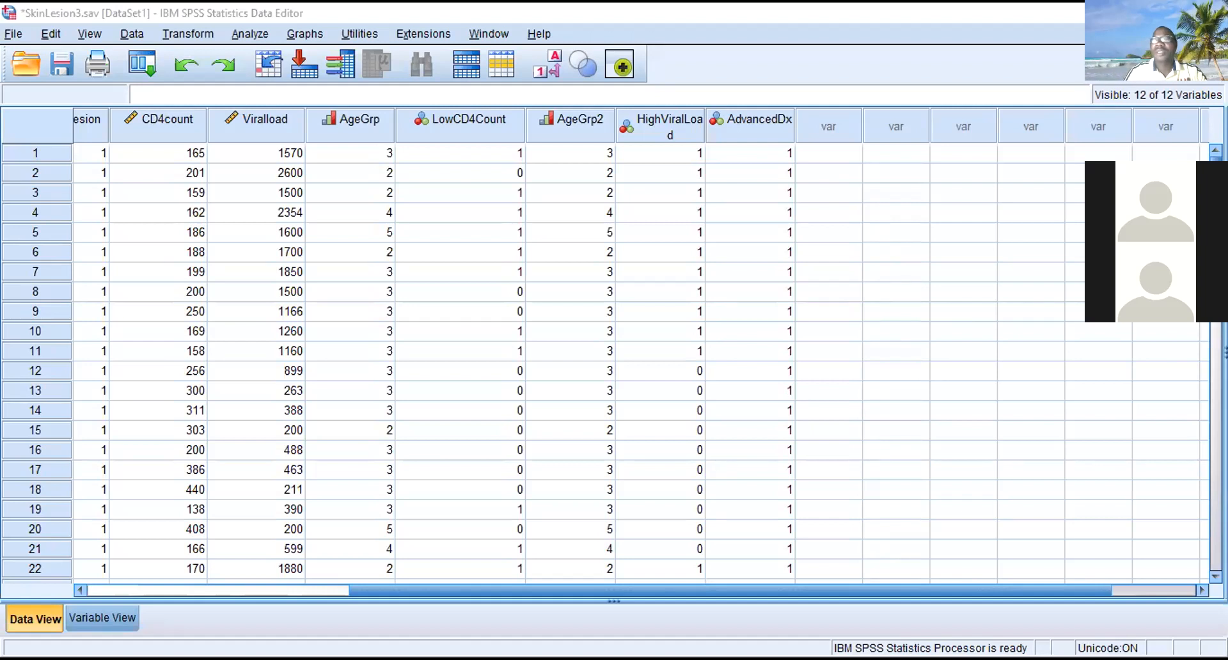
- Locate outlier case 95 in the SkinLesion3.sav data and select its row with the Age column in view
scroll(608, 365, "down", 6)
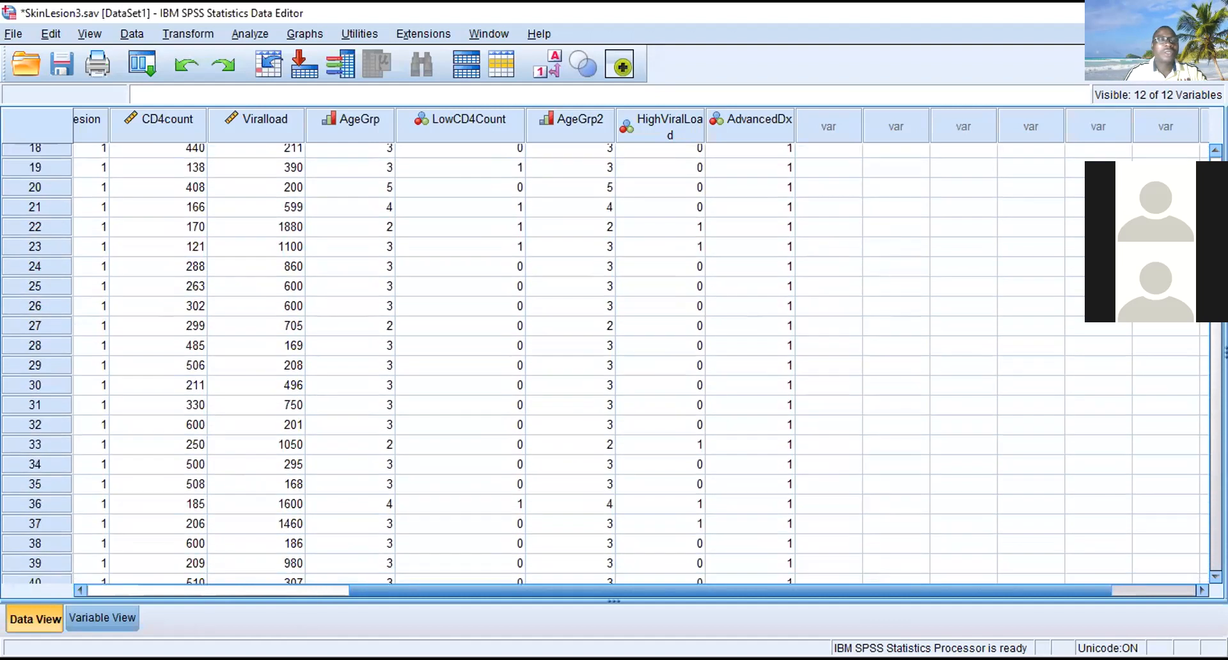
scroll(608, 364, "down", 4)
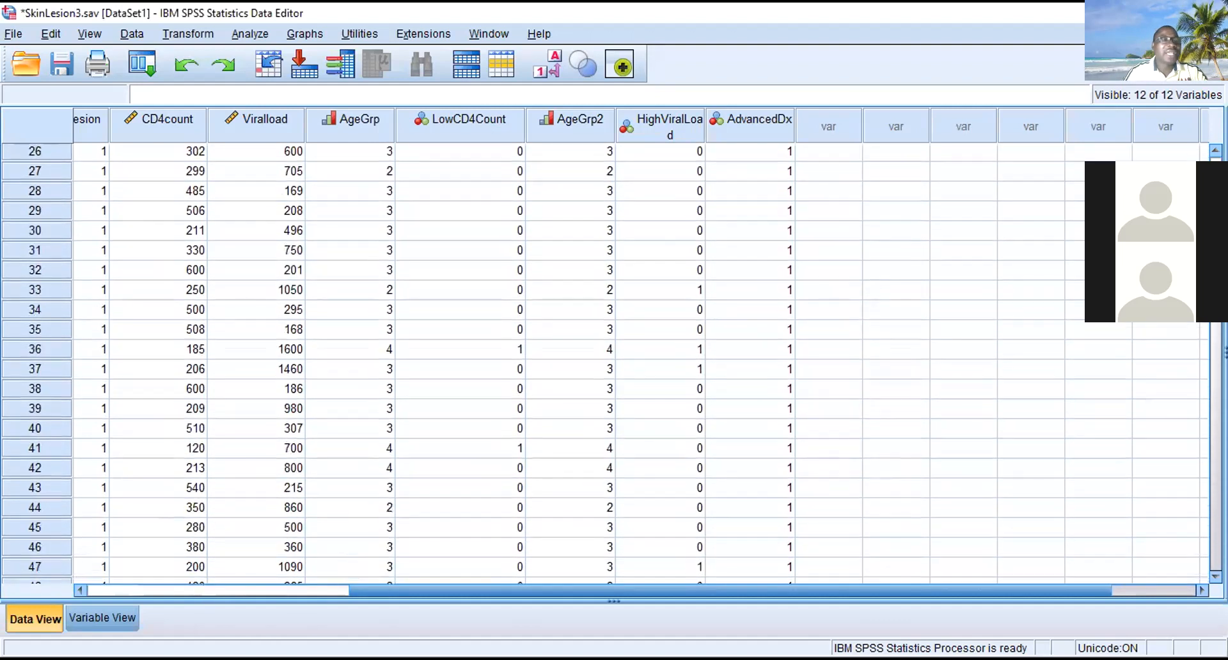
scroll(607, 365, "down", 12)
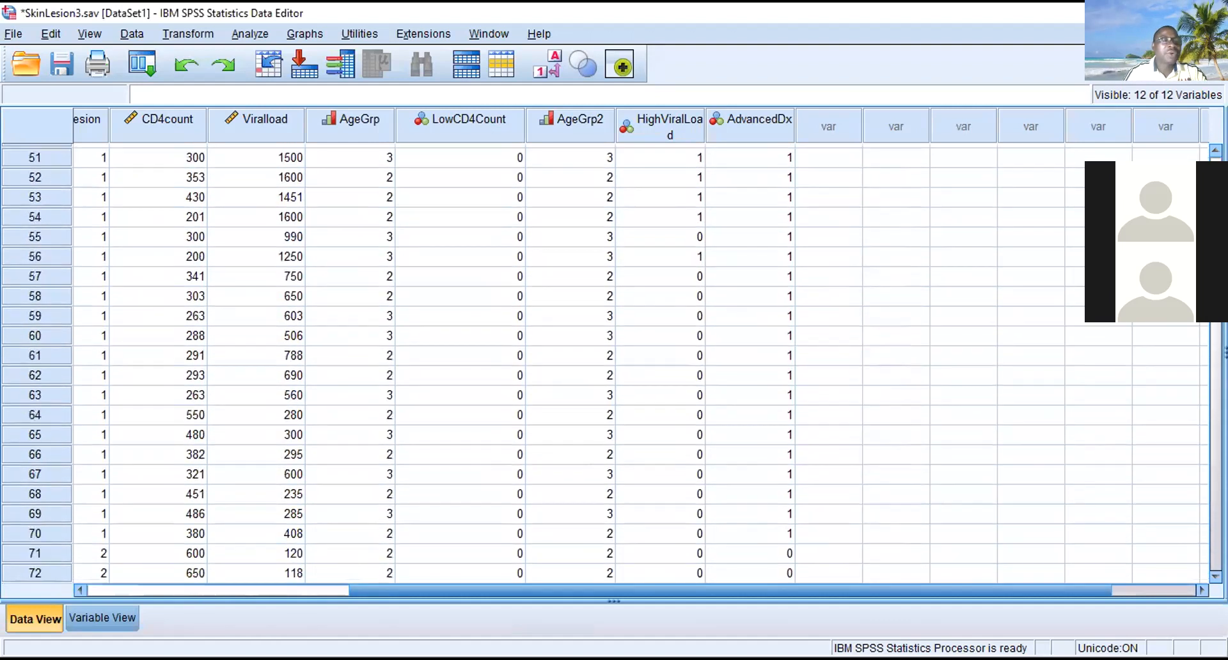
scroll(607, 365, "down", 7)
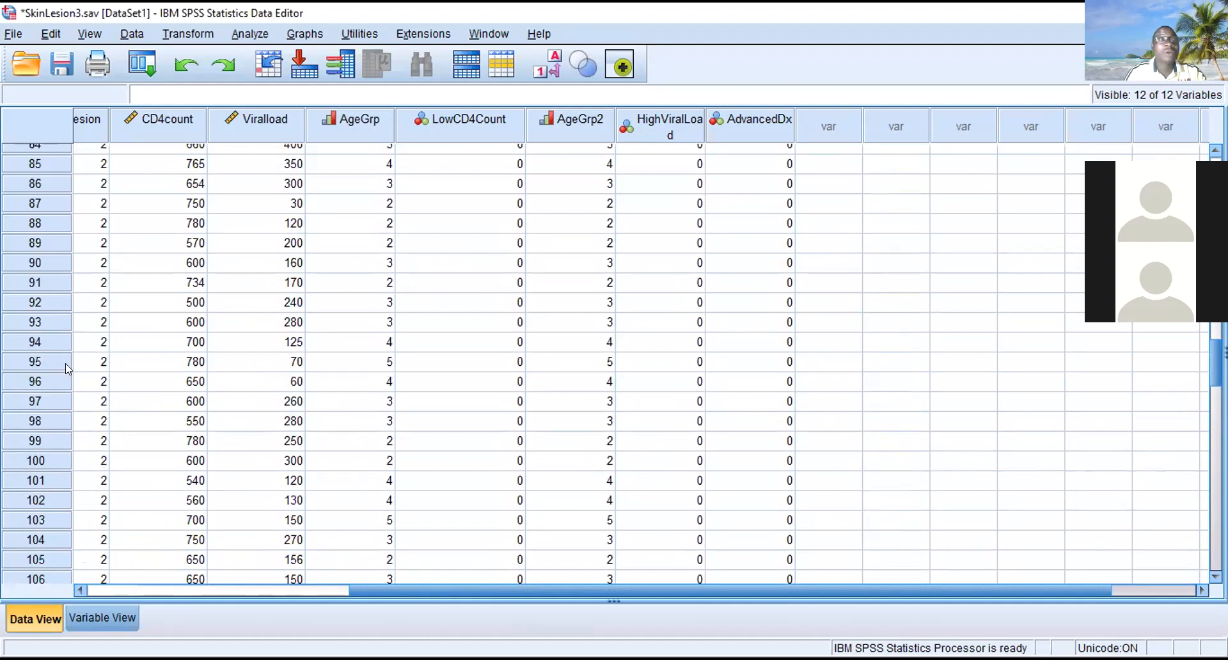
left_click_drag(538, 588, 186, 562)
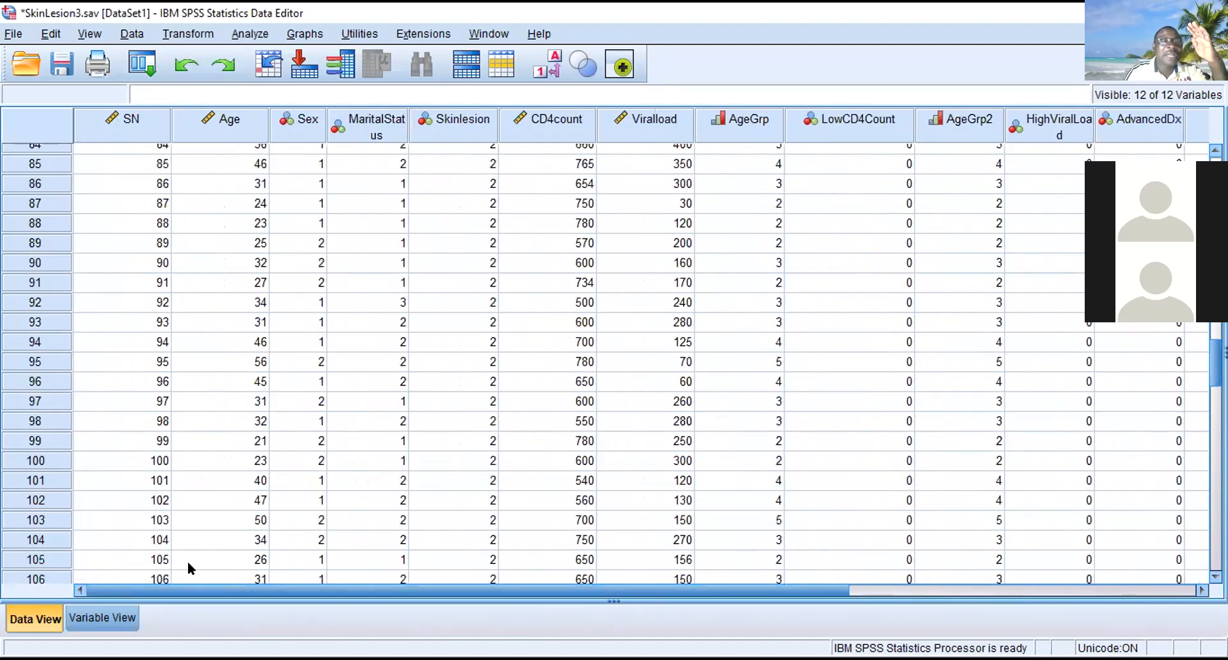
left_click(36, 362)
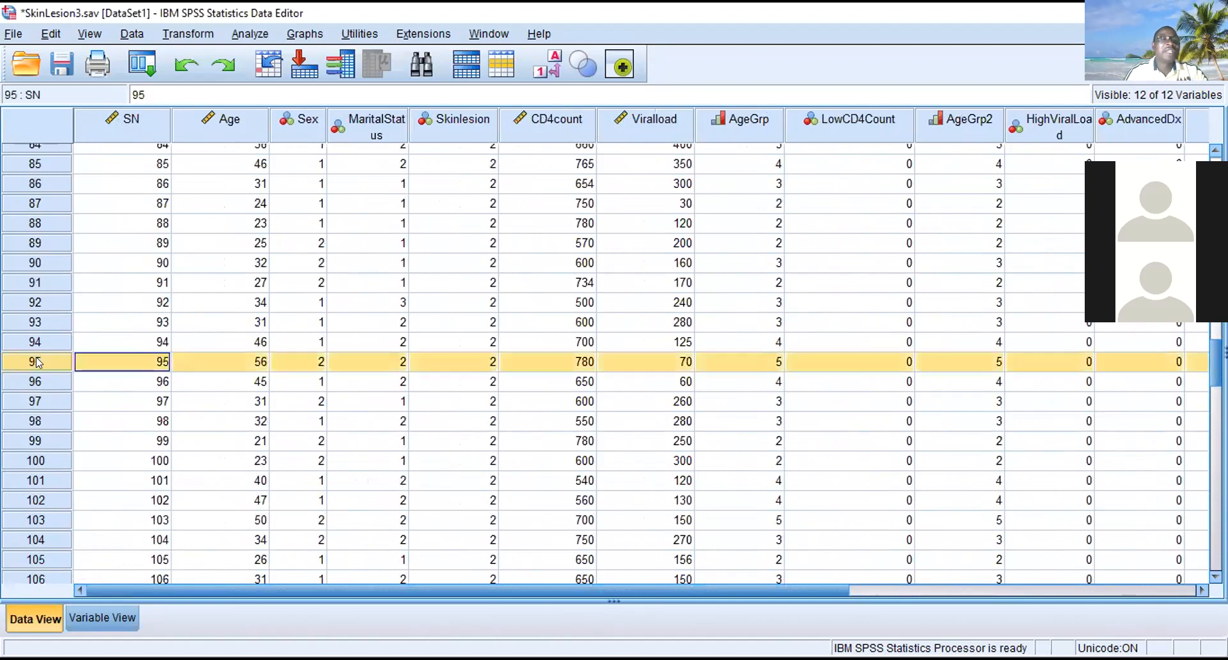
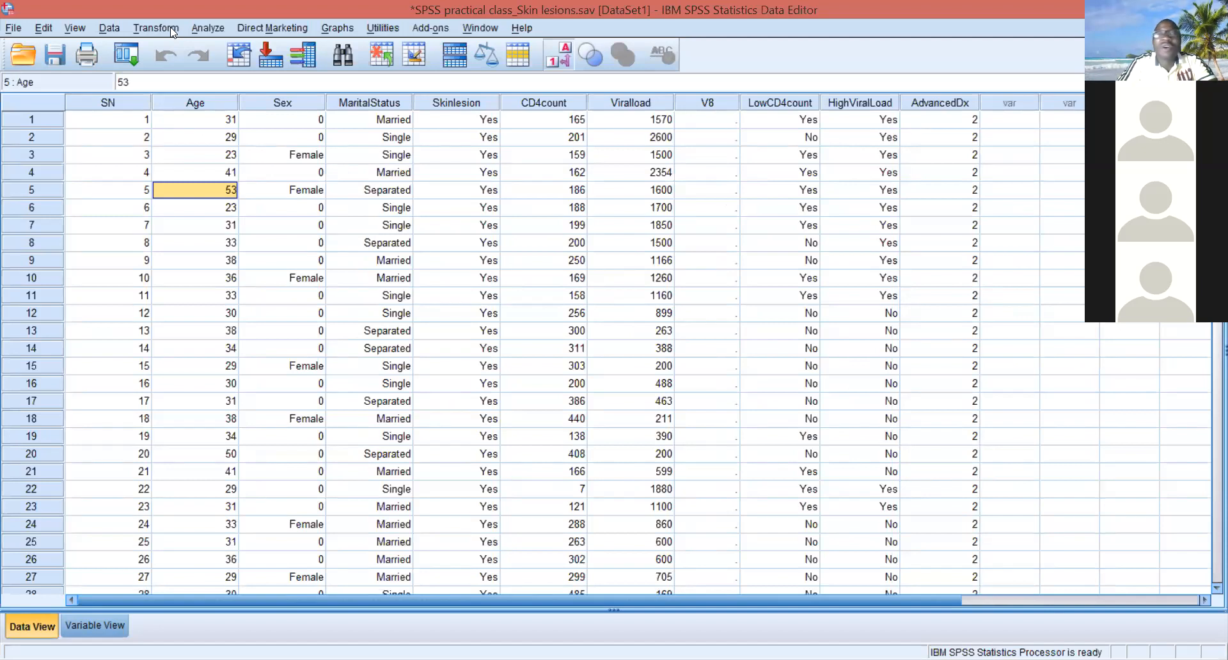
- Start a Compute Variable transformation in SPSS practical class_Skin lesions.sav with the target variable named logAge
left_click(155, 28)
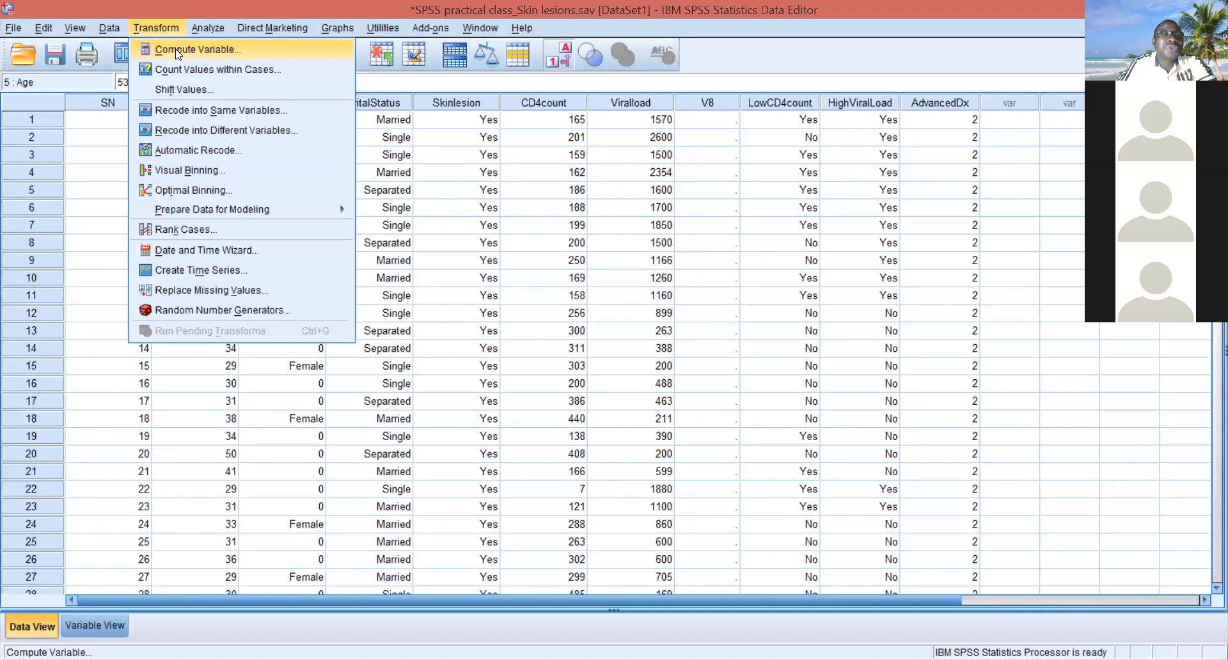
left_click(177, 51)
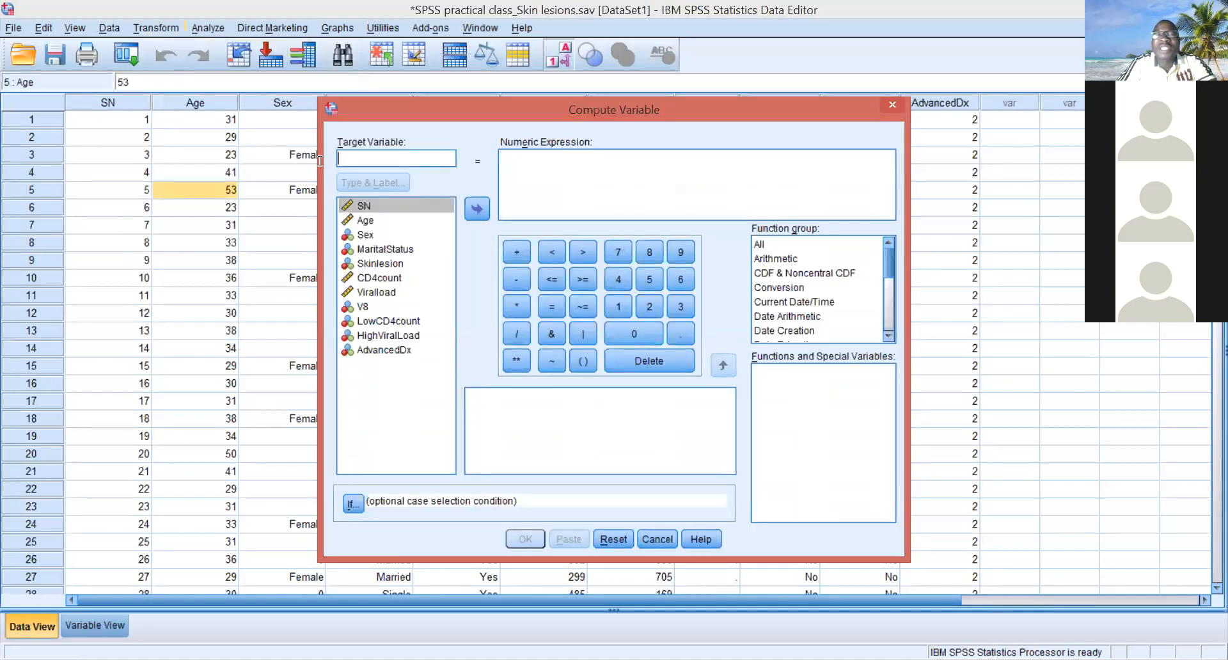
type("l")
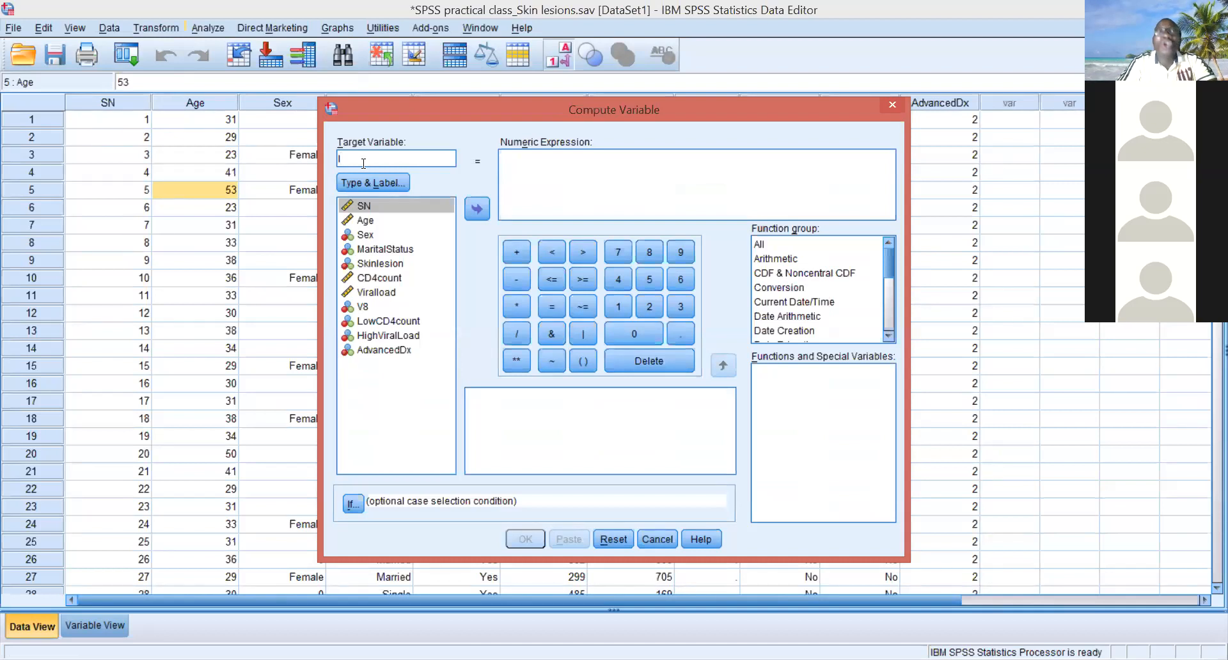
type("og")
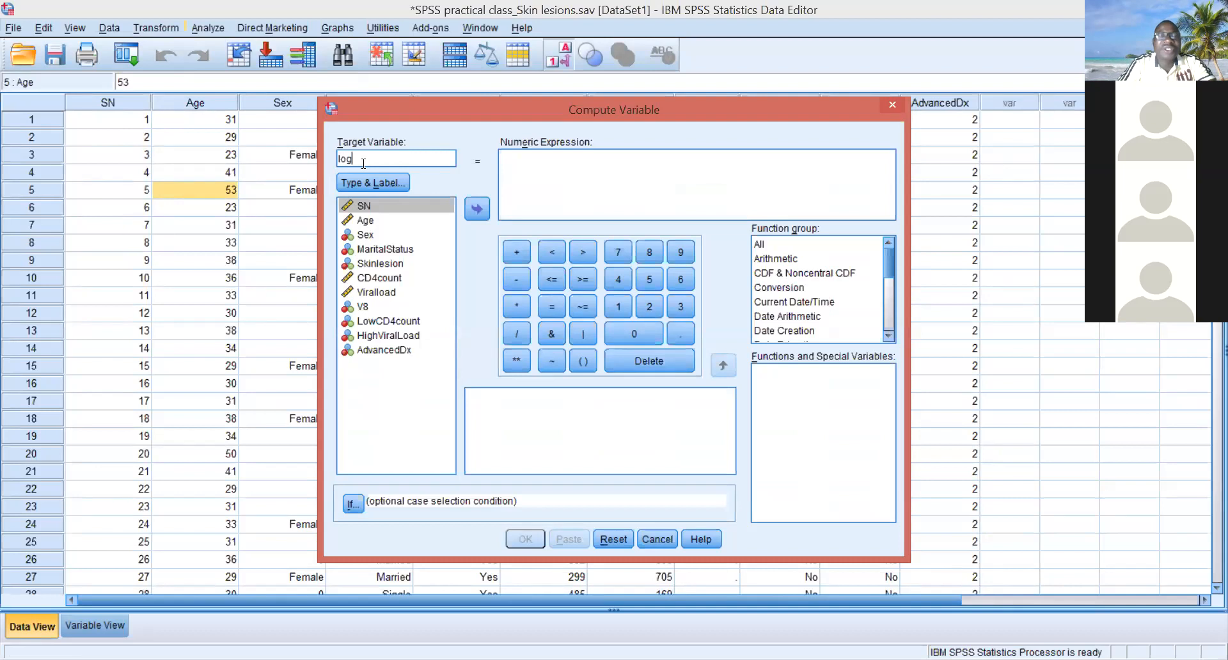
type("Age")
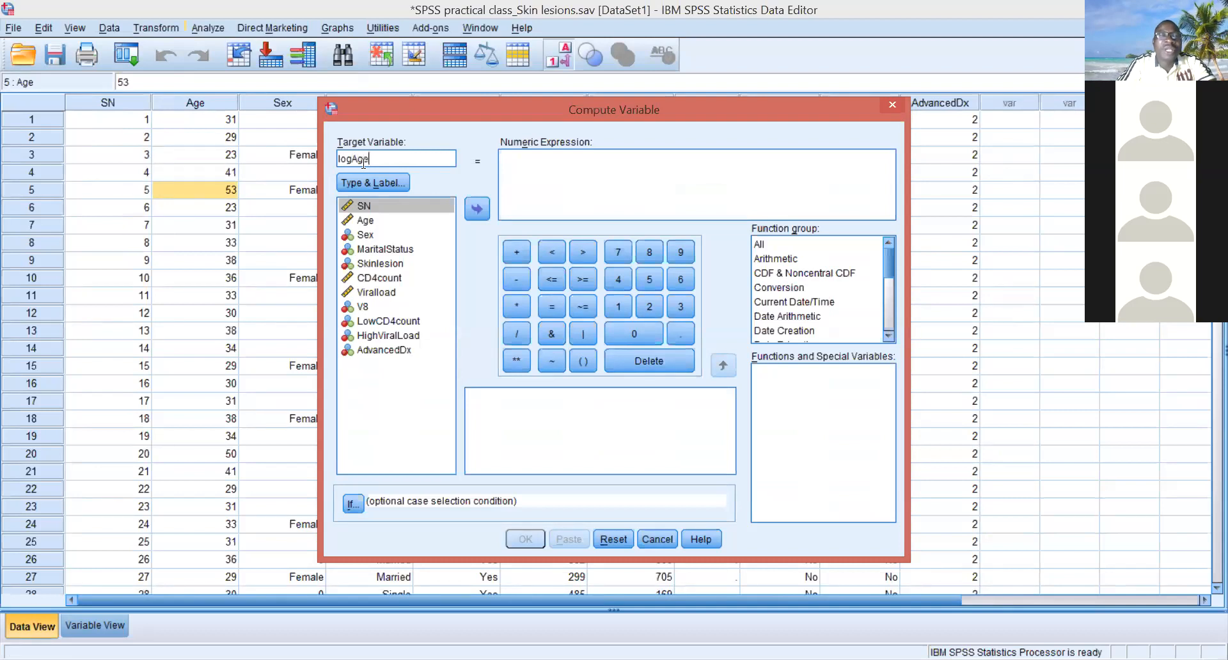
- Insert the natural logarithm function Ln from the Arithmetic group into the numeric expression for logAge
left_click(388, 221)
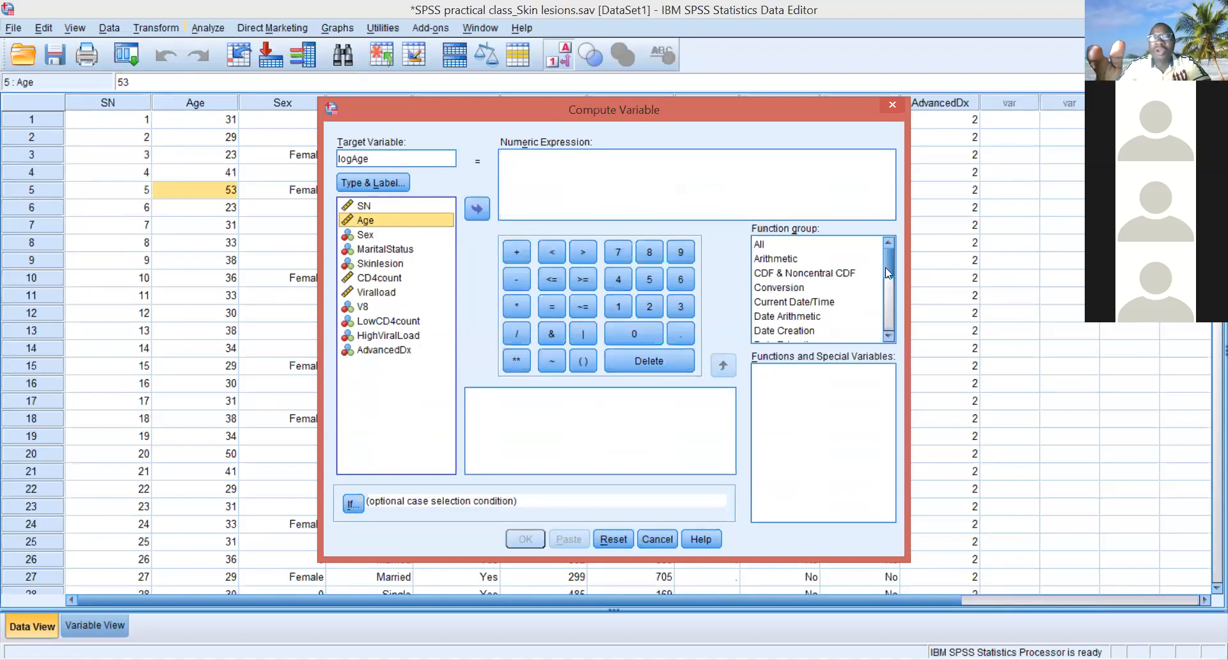
left_click(761, 246)
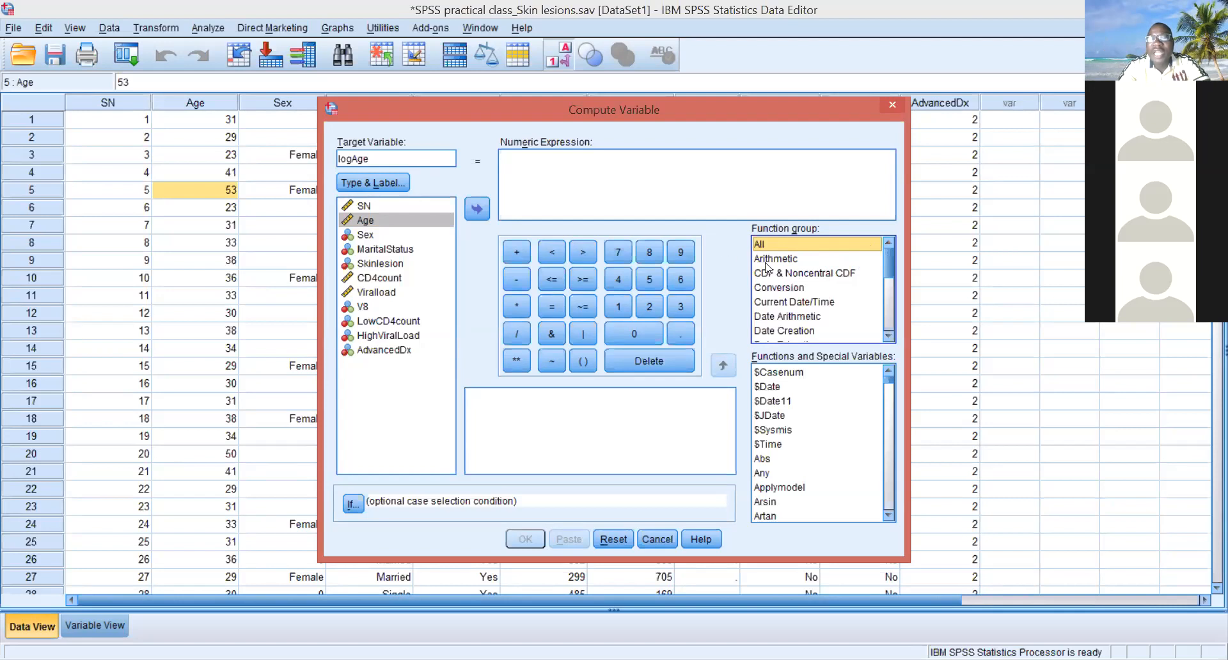
left_click(791, 259)
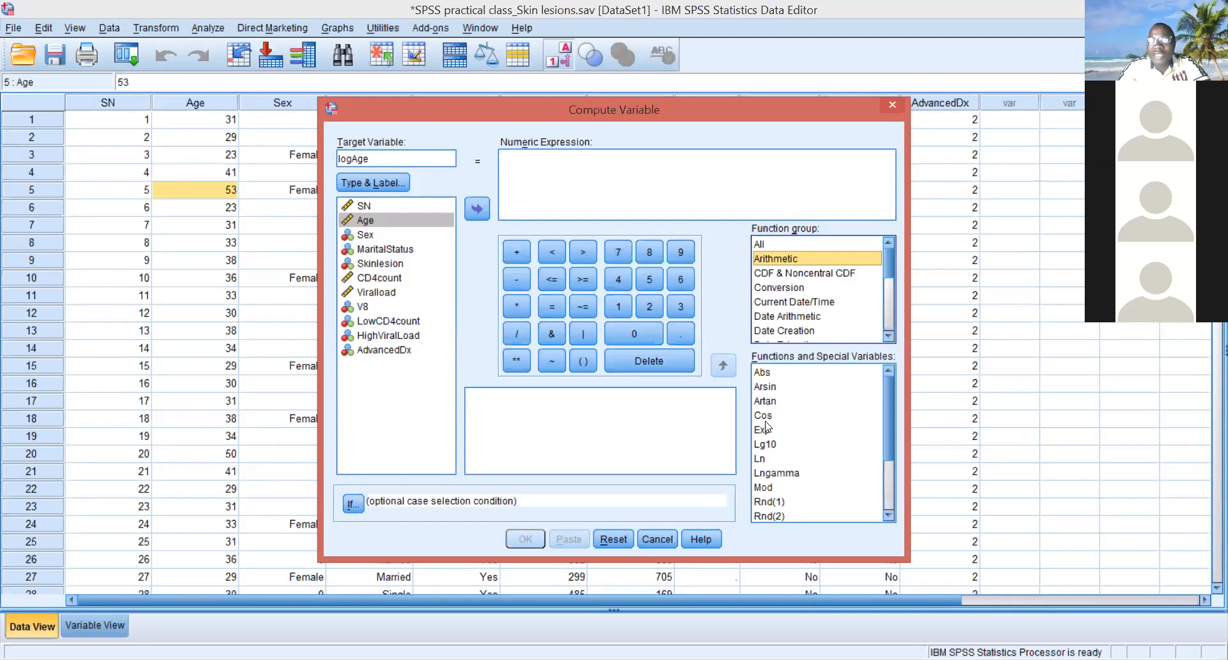
left_click(760, 459)
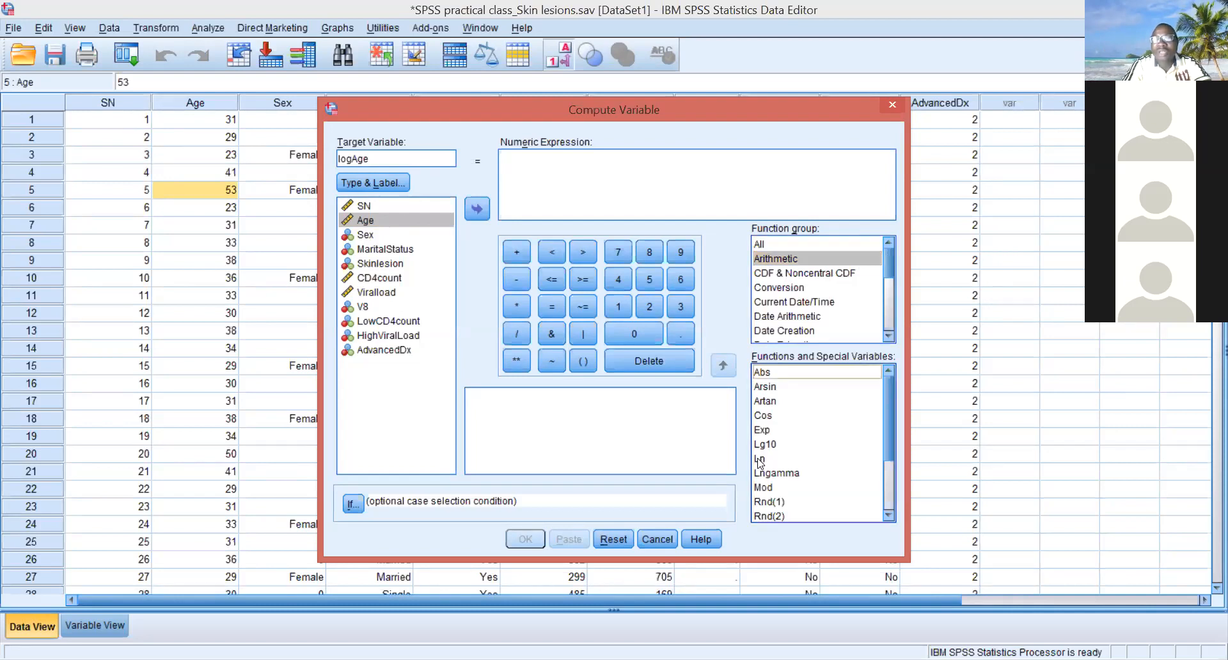
left_click(759, 460)
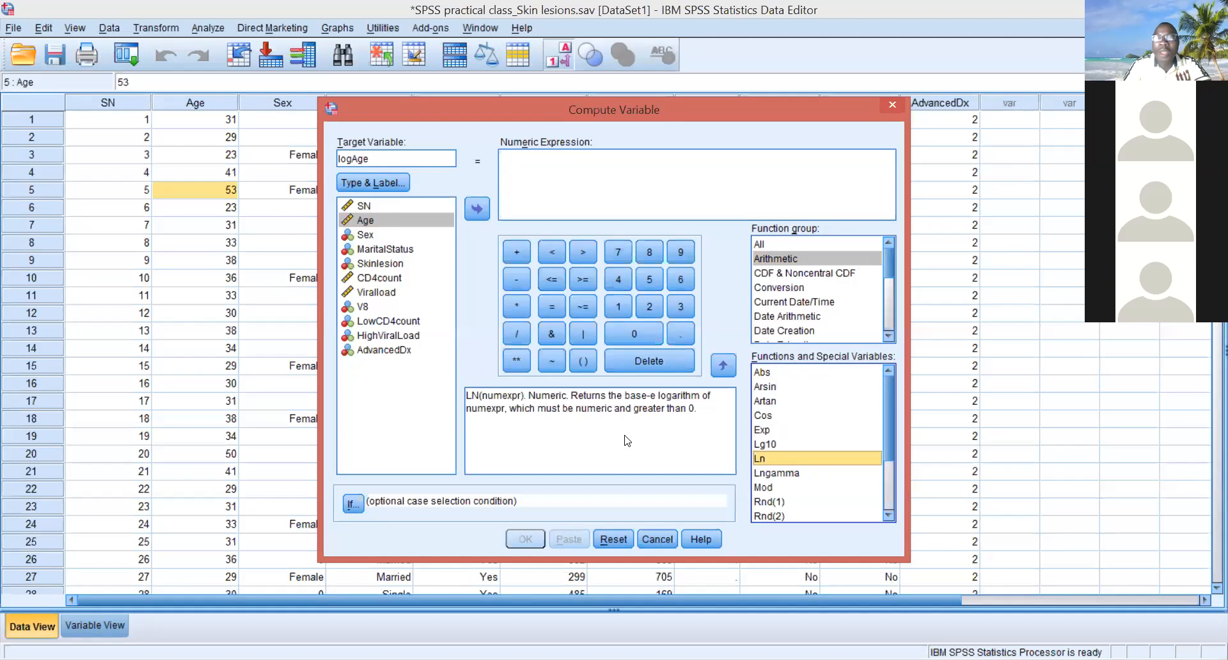
left_click(724, 365)
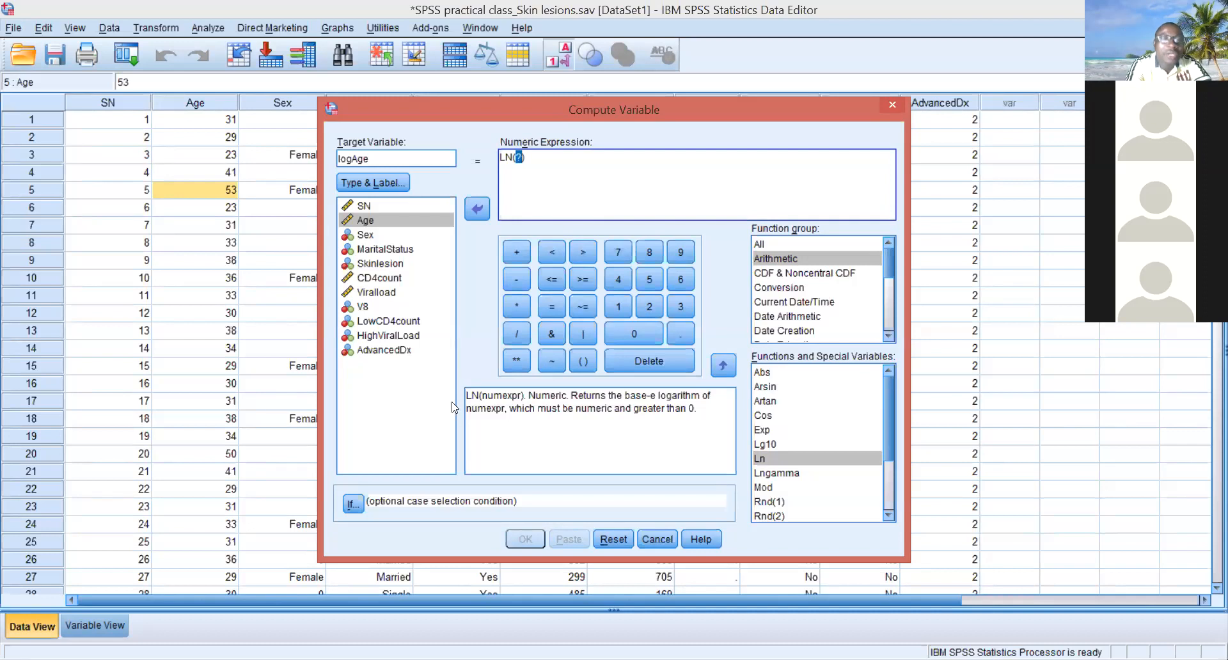
- Complete the numeric expression as LN(Age) and compute the logAge variable
left_click(435, 221)
left_click(481, 206)
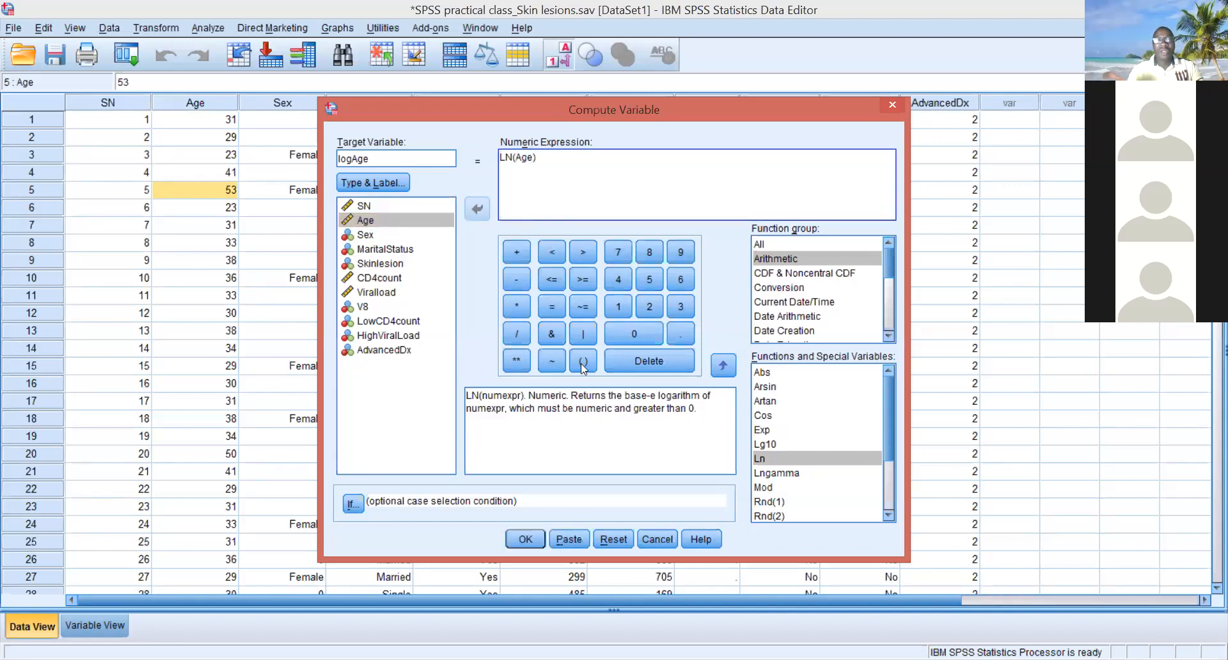
left_click(518, 541)
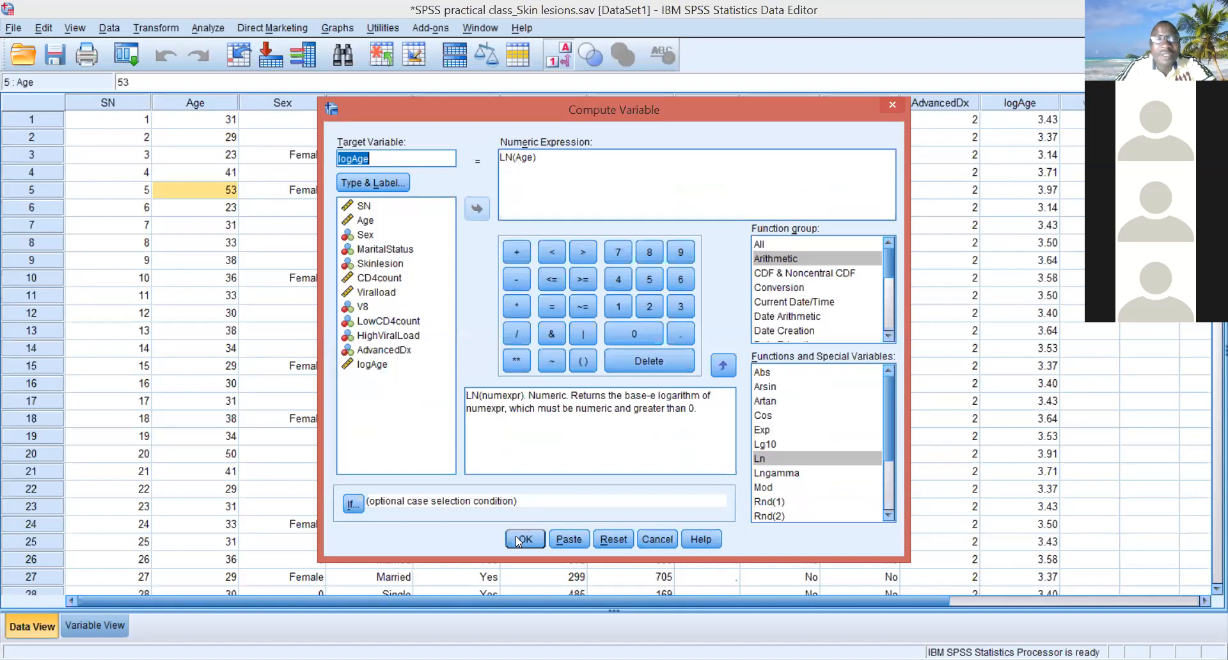
left_click(515, 536)
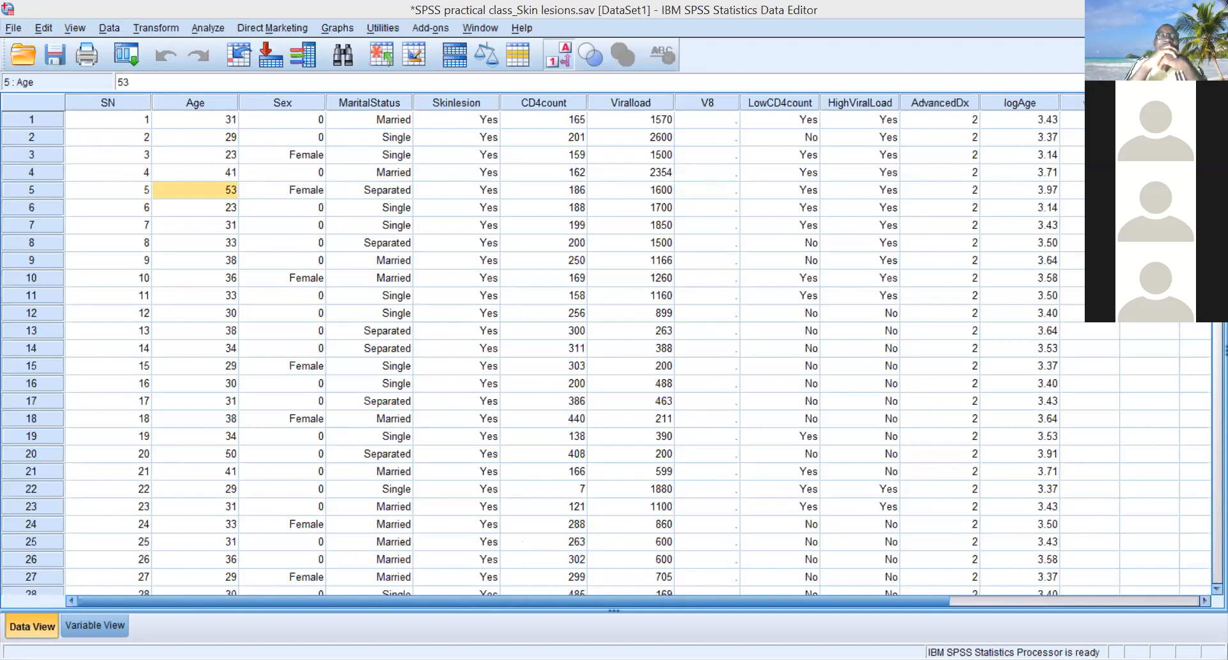
- Switch to the SkinLesion3.sav dataset and start a Compute Variable transformation with the target variable named LogAge
left_click(547, 595)
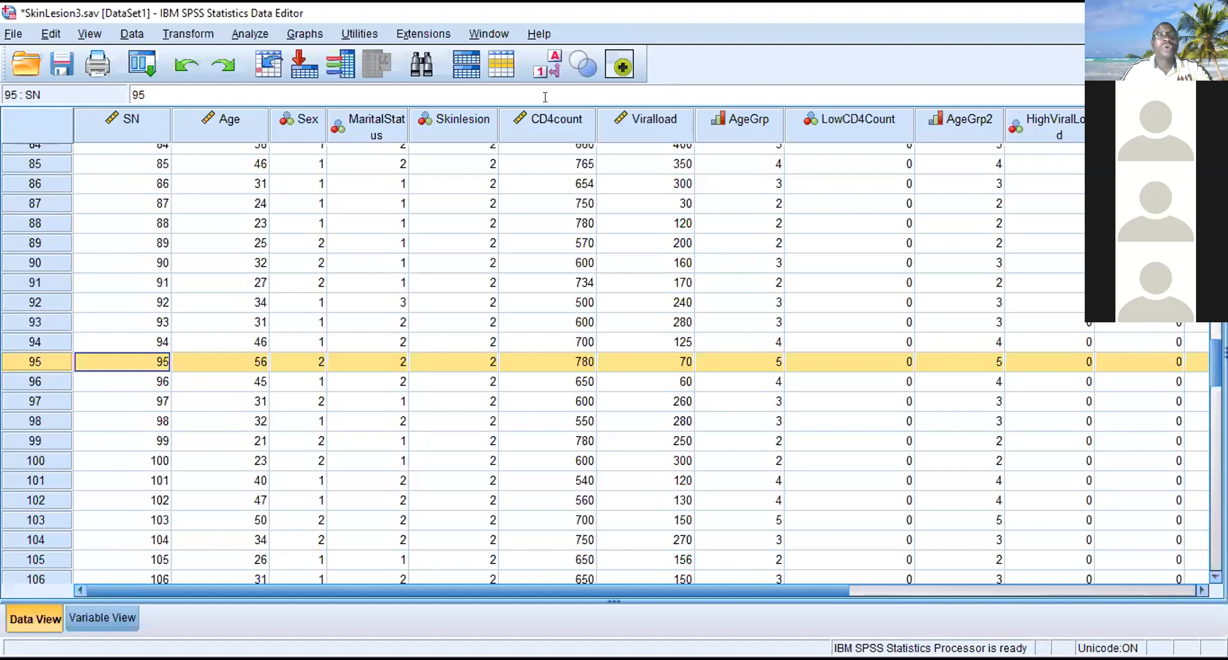
left_click(249, 35)
mouse_move(197, 35)
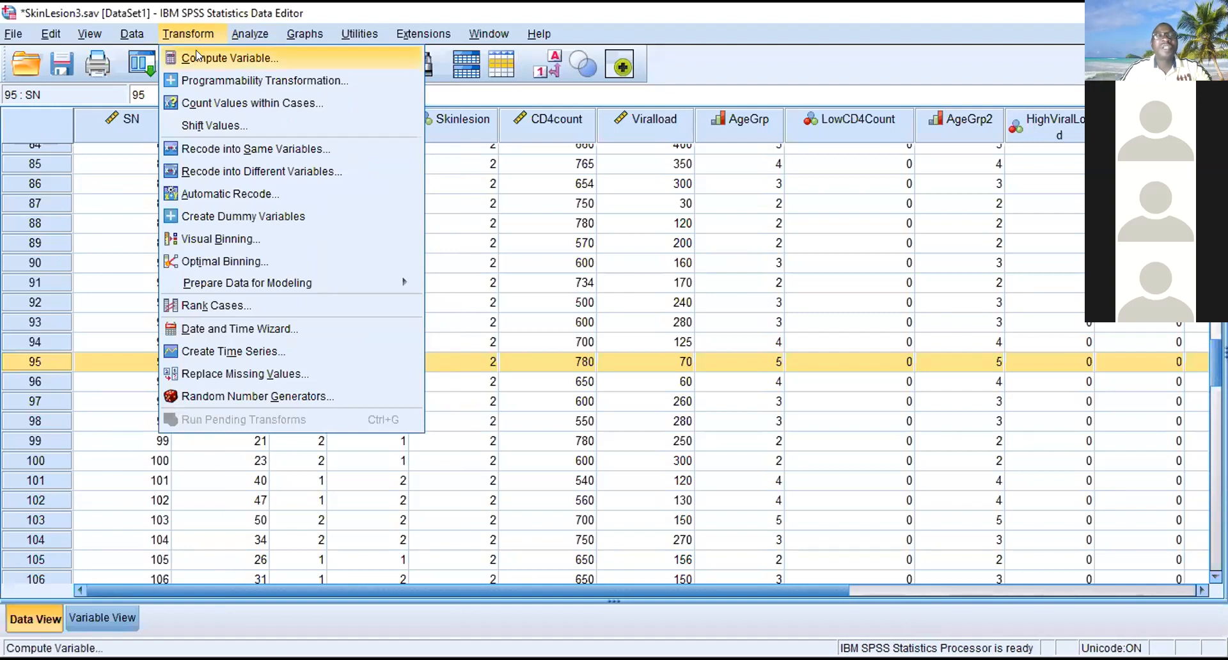
left_click(197, 56)
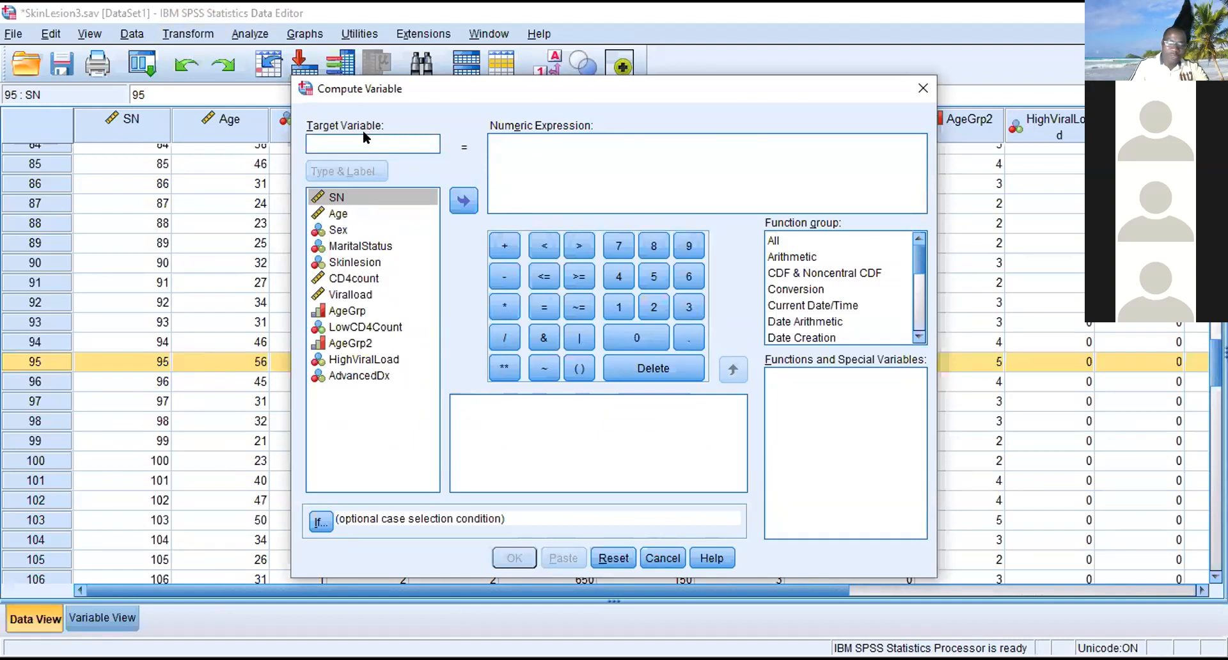
type("LogAge")
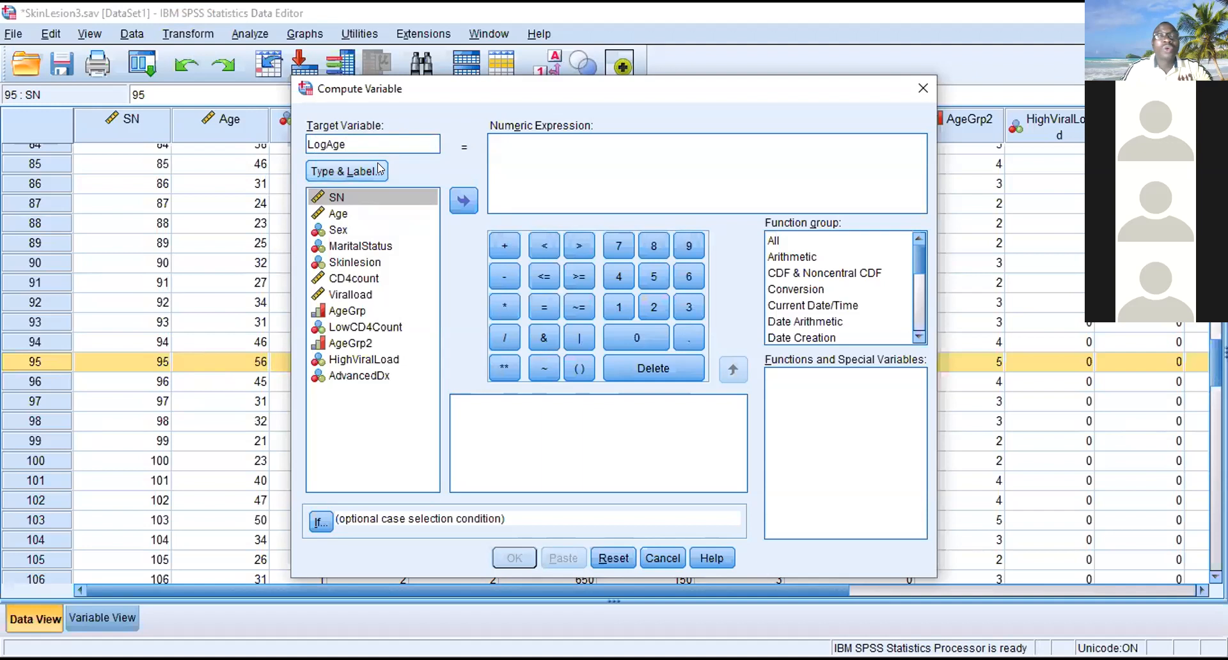
- Add the Arithmetic group's Ln function to the empty numeric expression for LogAge
left_click(503, 138)
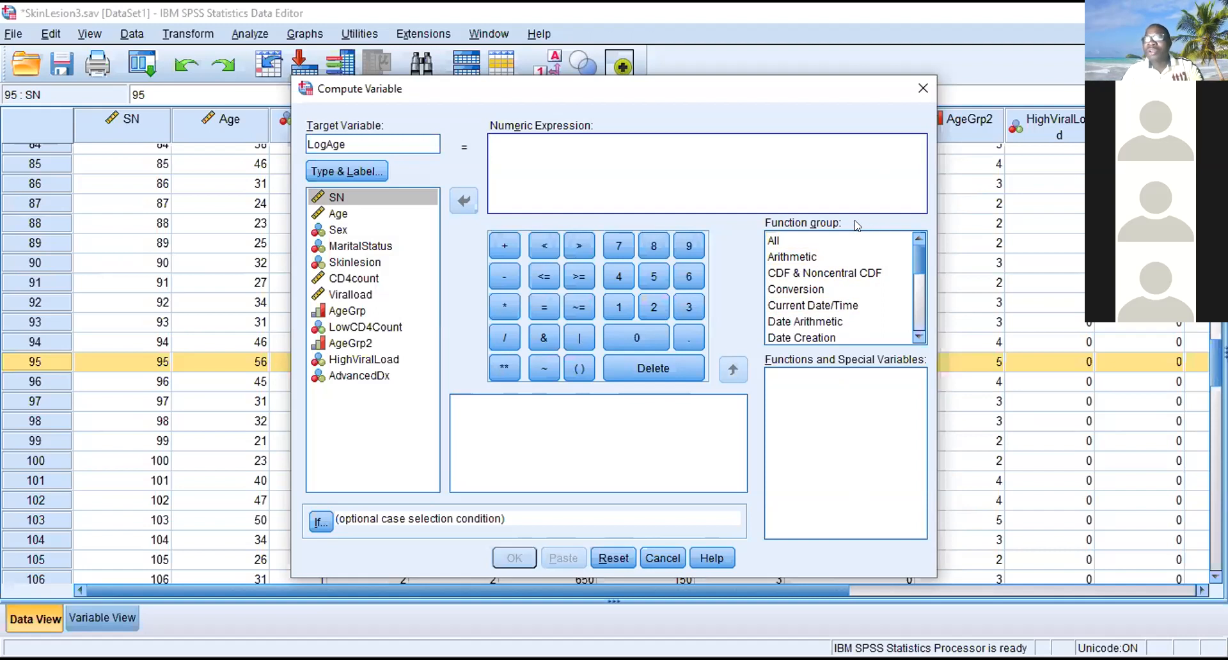
left_click(809, 256)
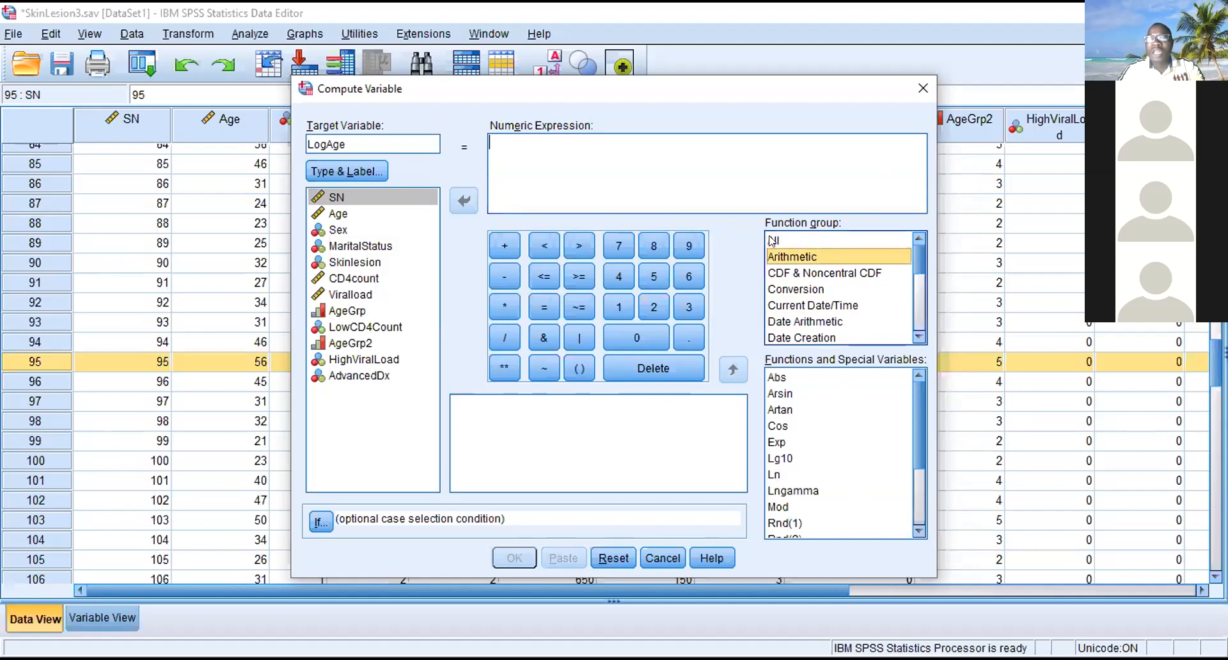
left_click(798, 376)
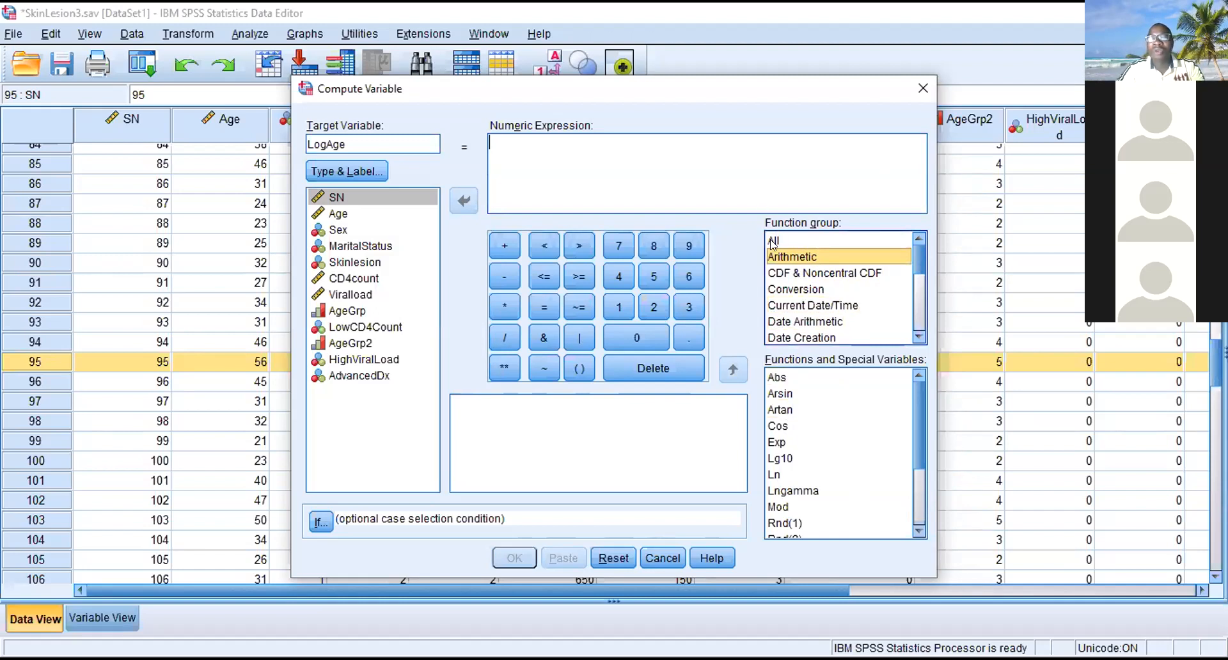
left_click(772, 475)
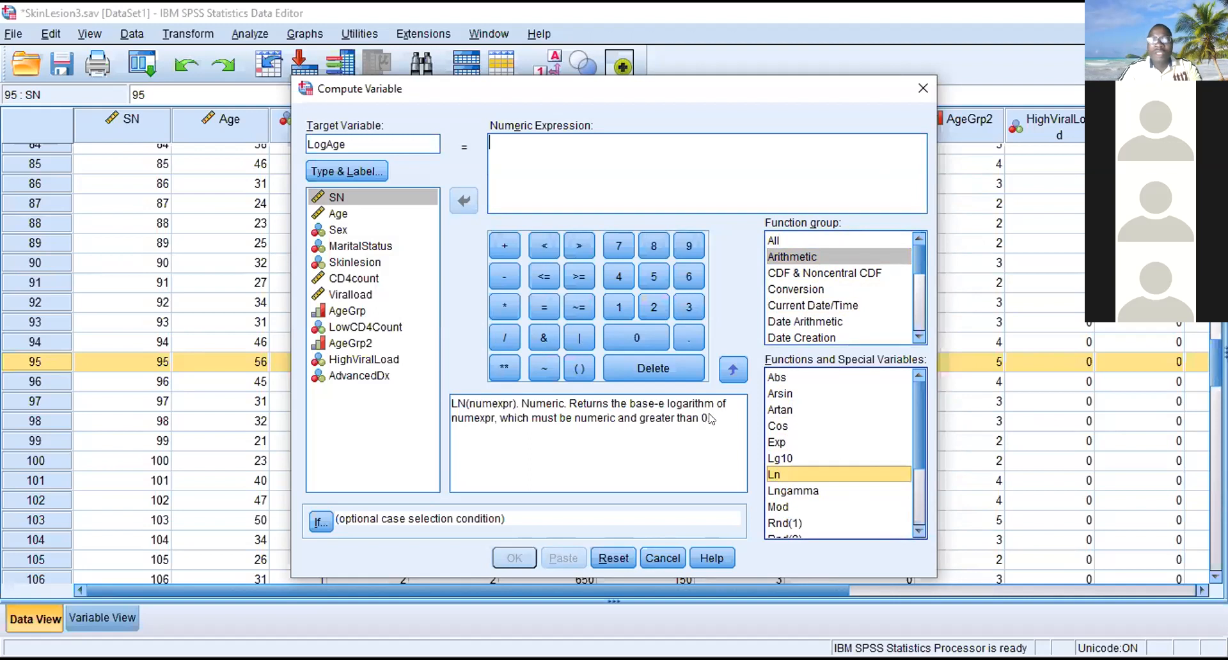
left_click(733, 371)
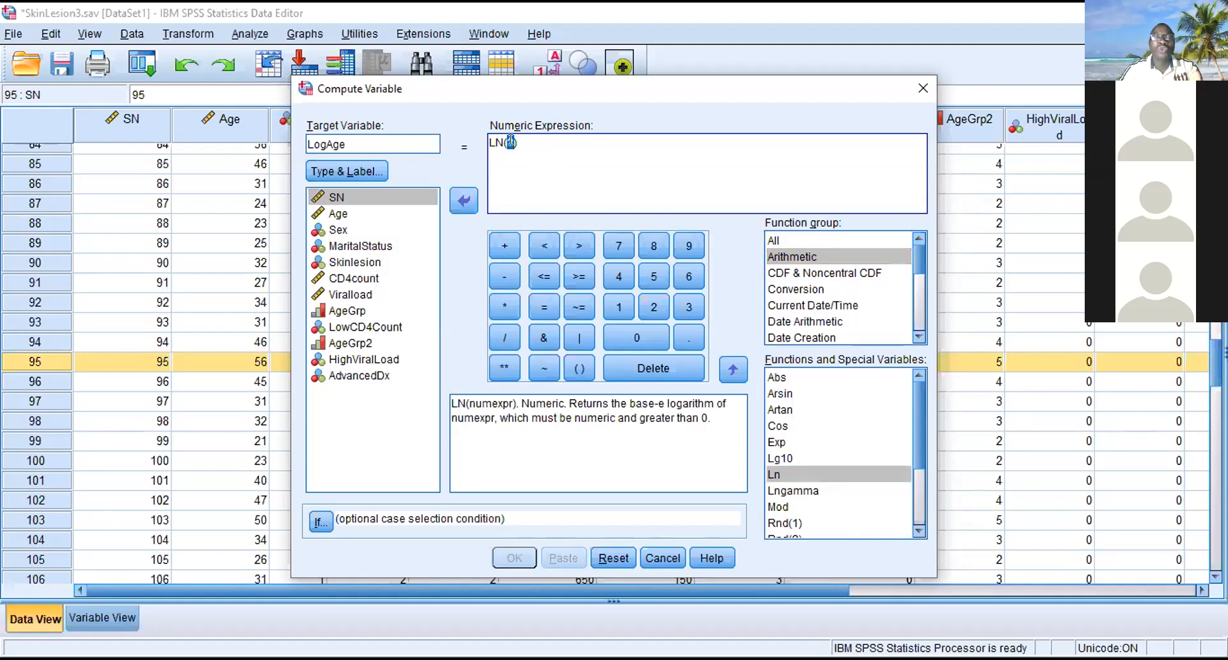
- Use Age as the argument of LN, compute LogAge and show its new column from the first case
left_click(336, 213)
left_click(458, 201)
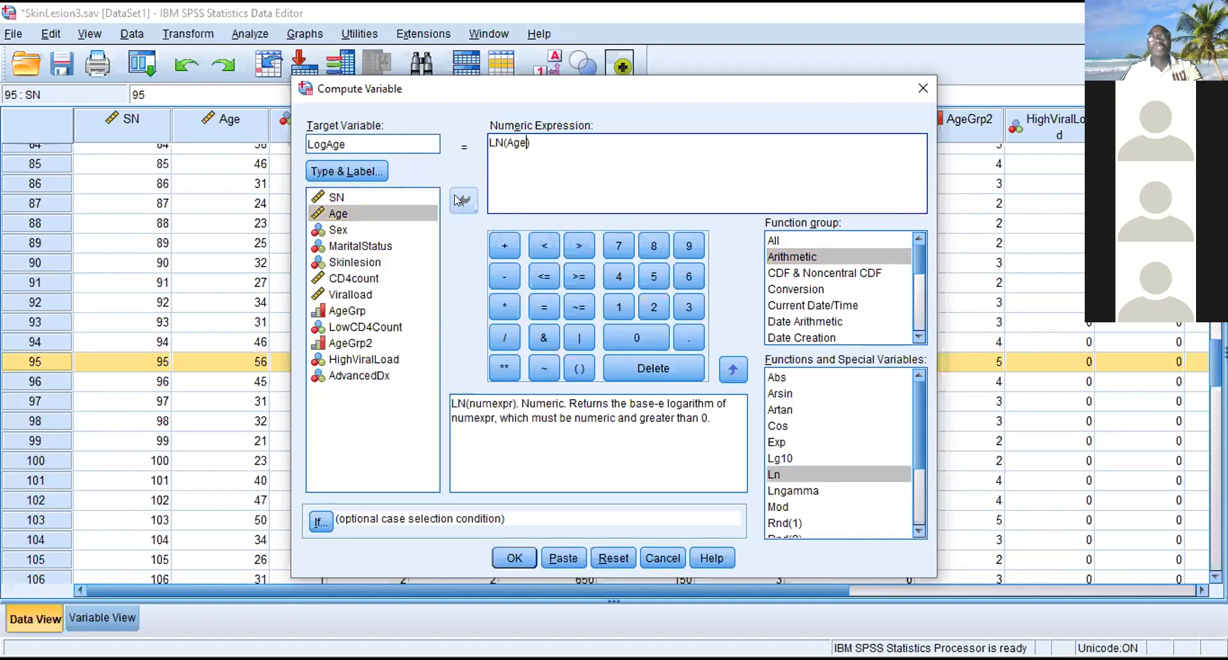
left_click(510, 567)
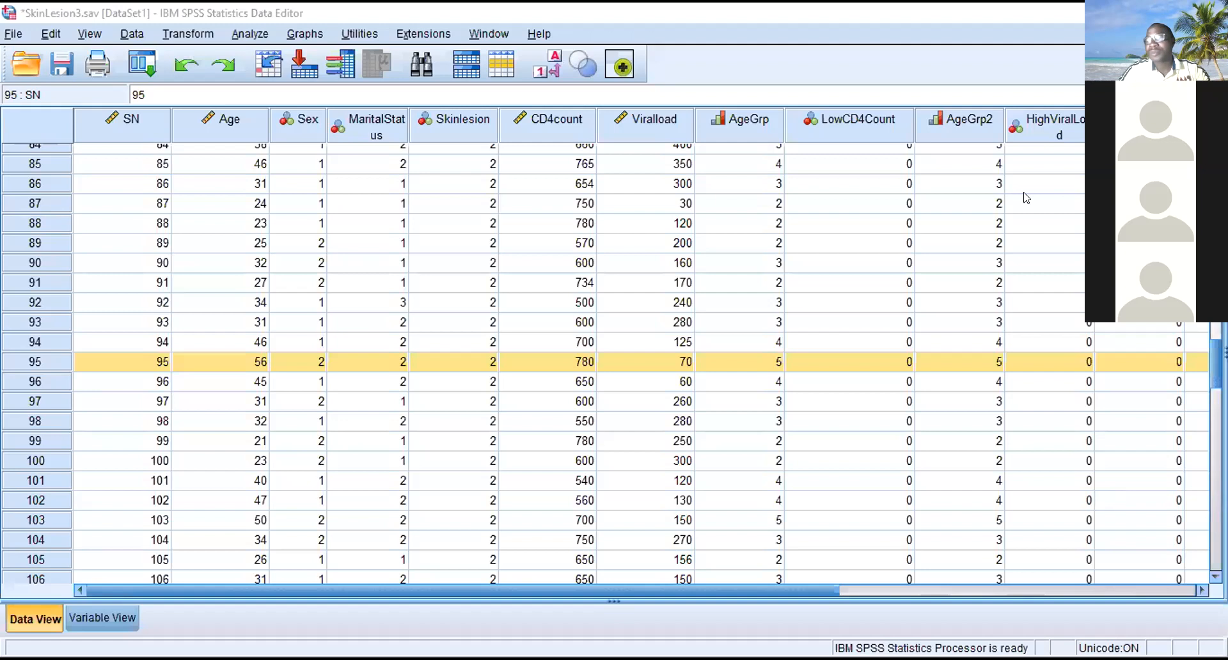
left_click(981, 591)
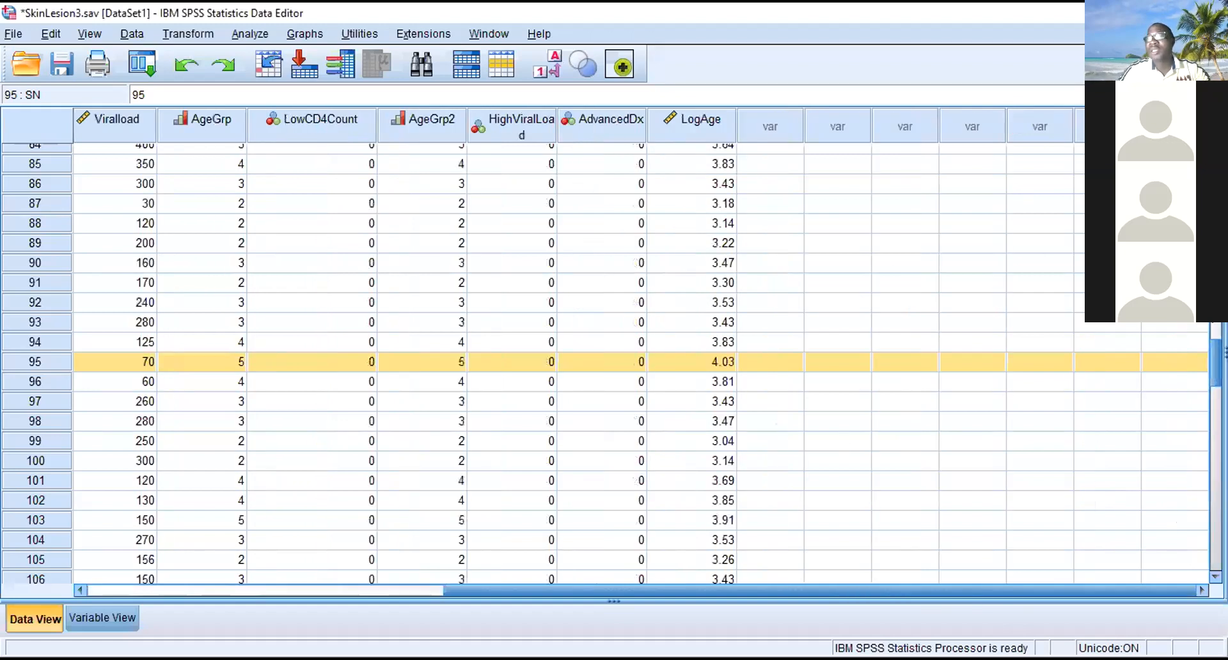
left_click_drag(1216, 362, 1216, 169)
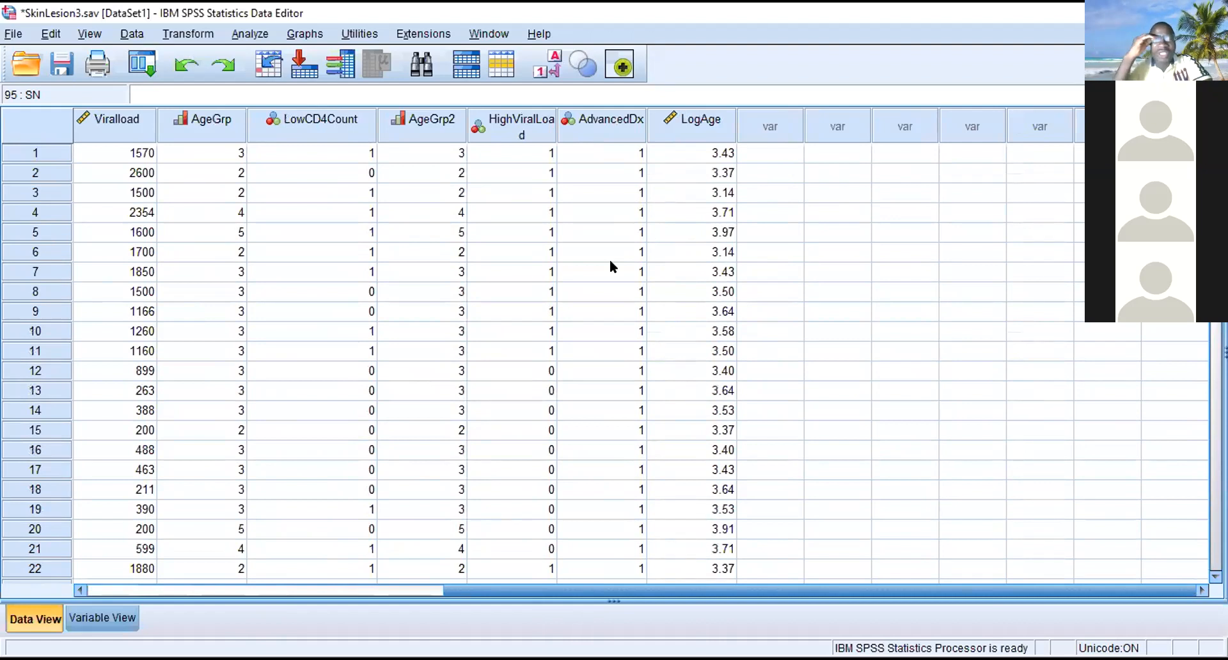
- Start an Explore analysis and replace Age with LogAge as the dependent variable
left_click(240, 34)
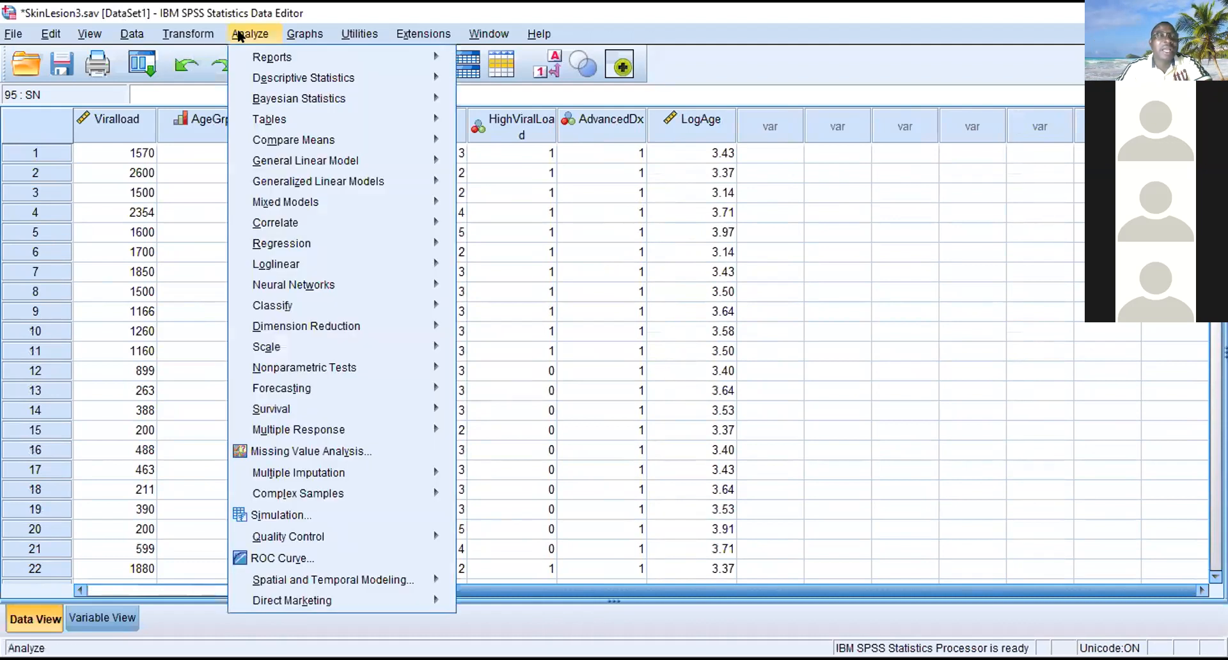
mouse_move(420, 64)
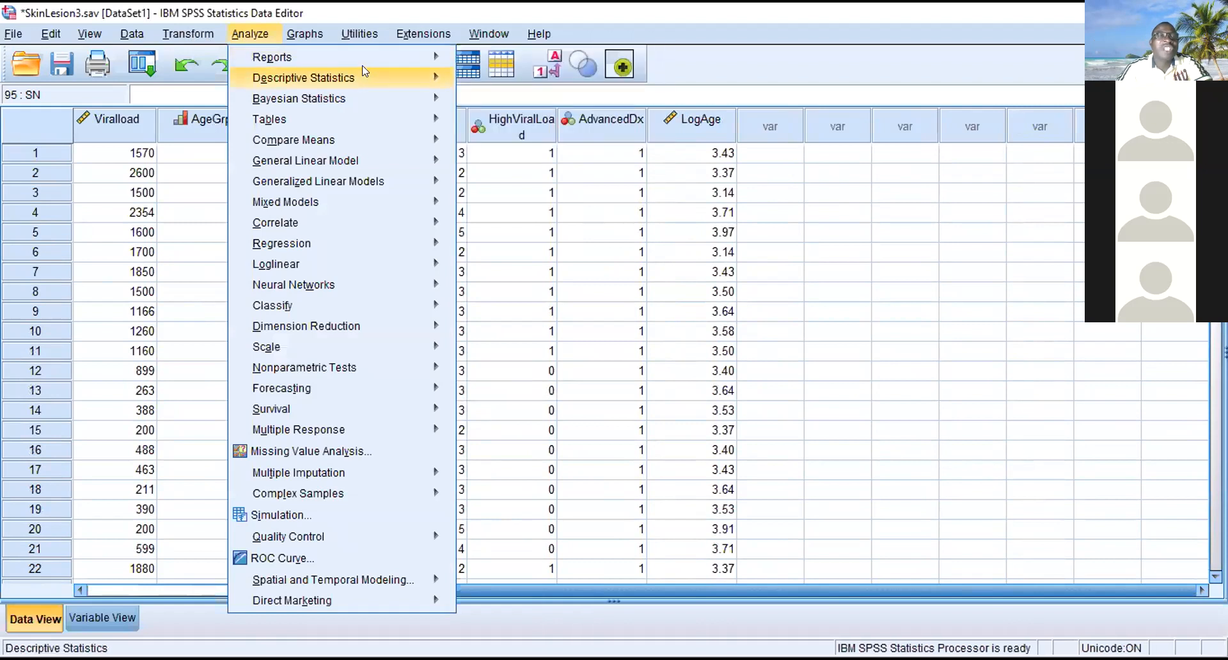
mouse_move(356, 75)
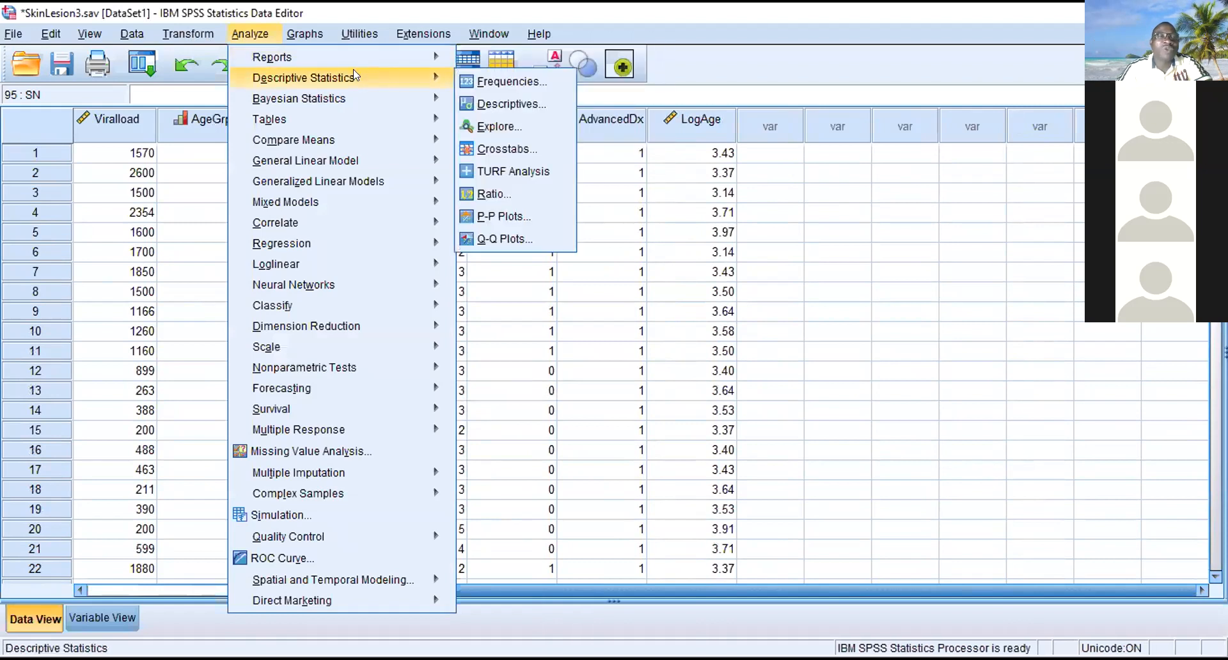
left_click(494, 128)
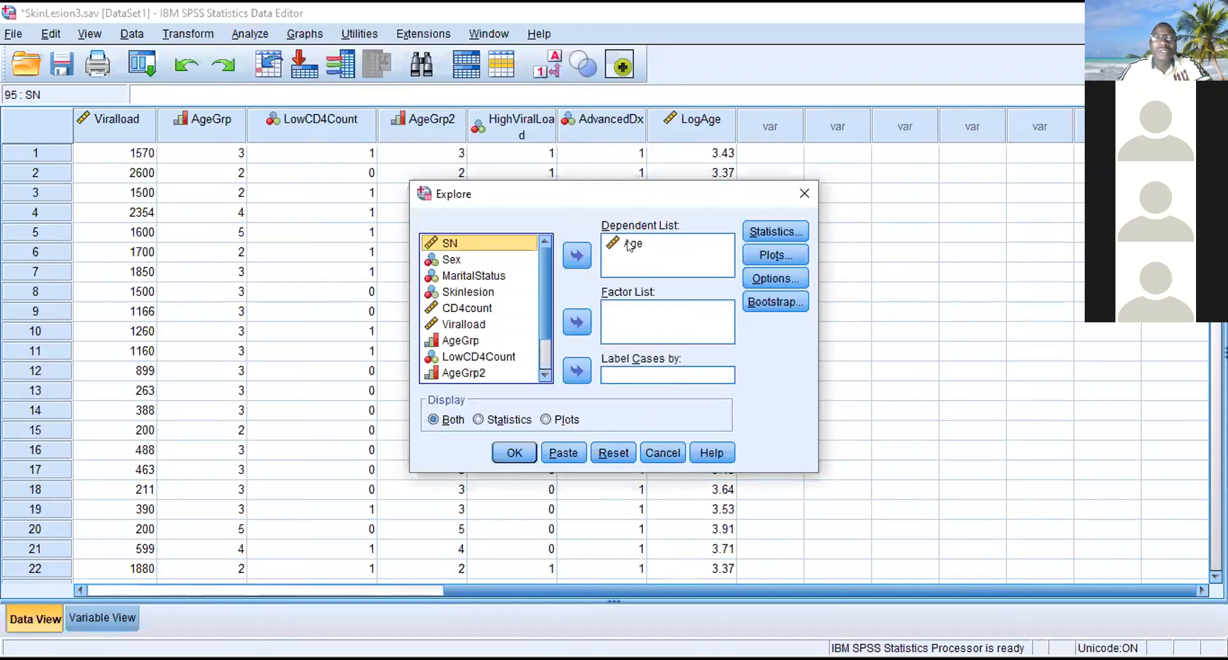
left_click(640, 246)
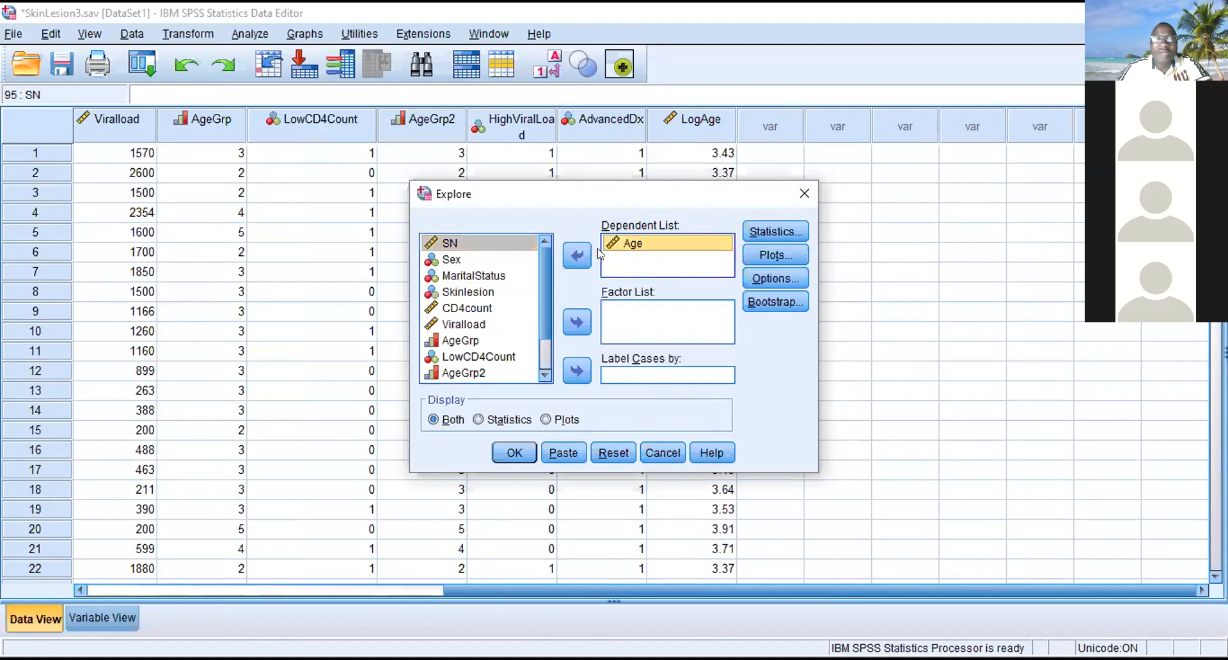
left_click(577, 256)
scroll(550, 320, "down", 2)
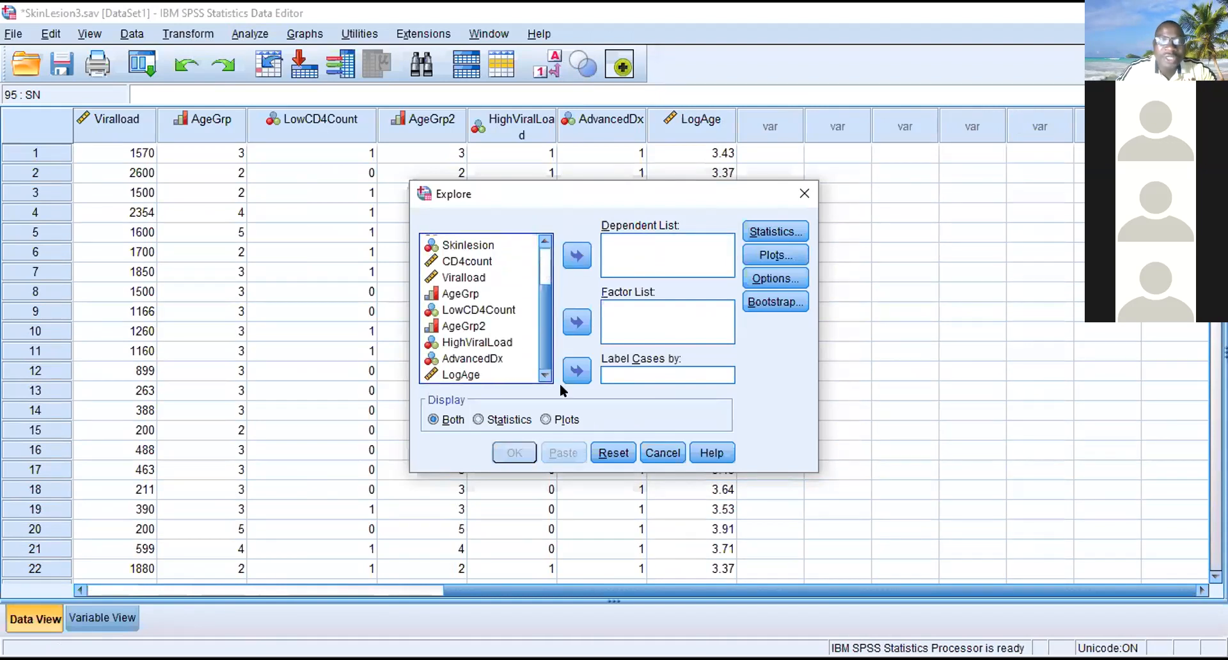
left_click(470, 376)
left_click(577, 256)
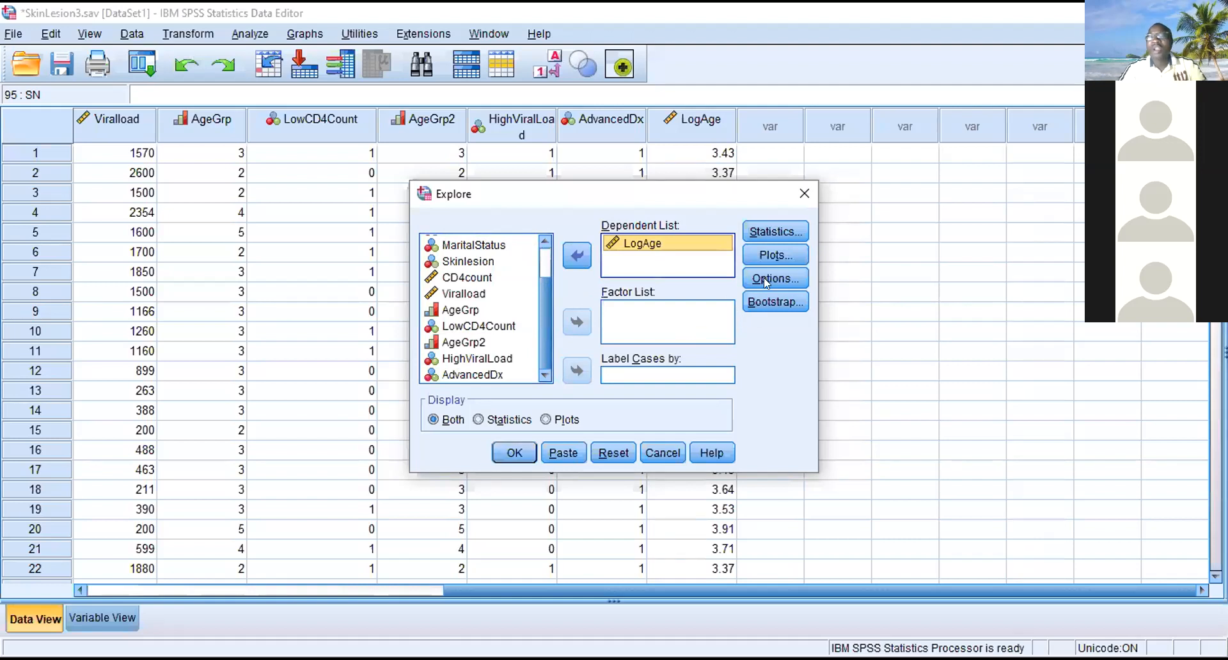
- Check the Explore plot options for the histogram and normality plots with tests, and run the analysis on LogAge
left_click(770, 255)
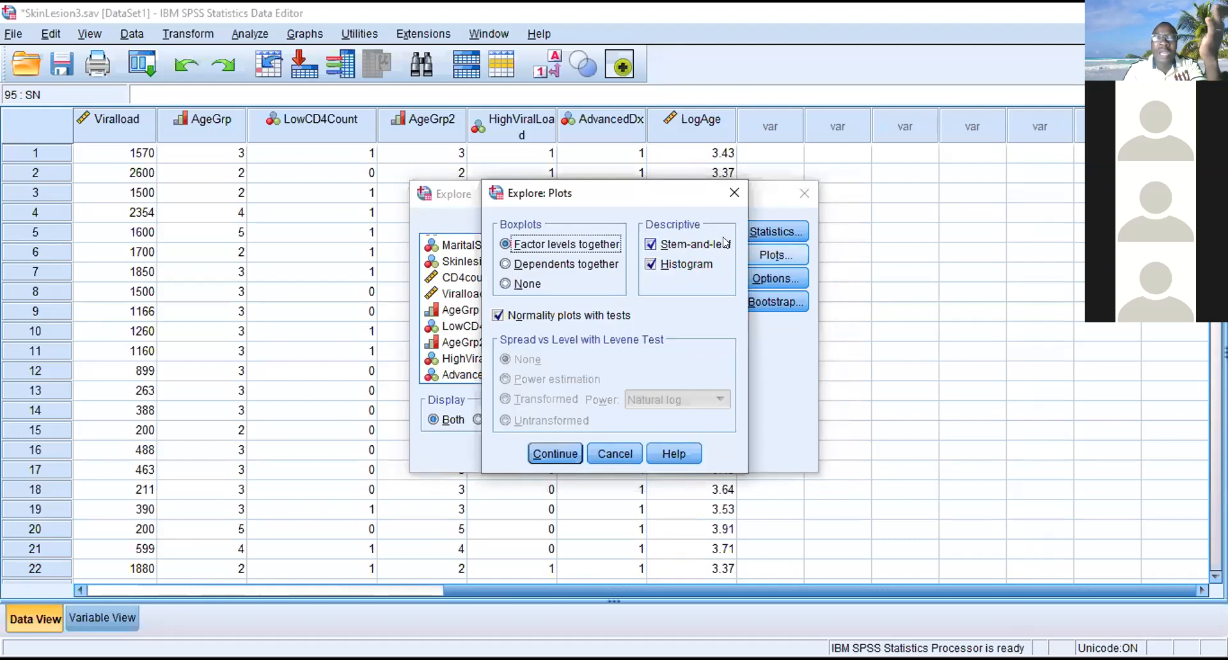
left_click(731, 194)
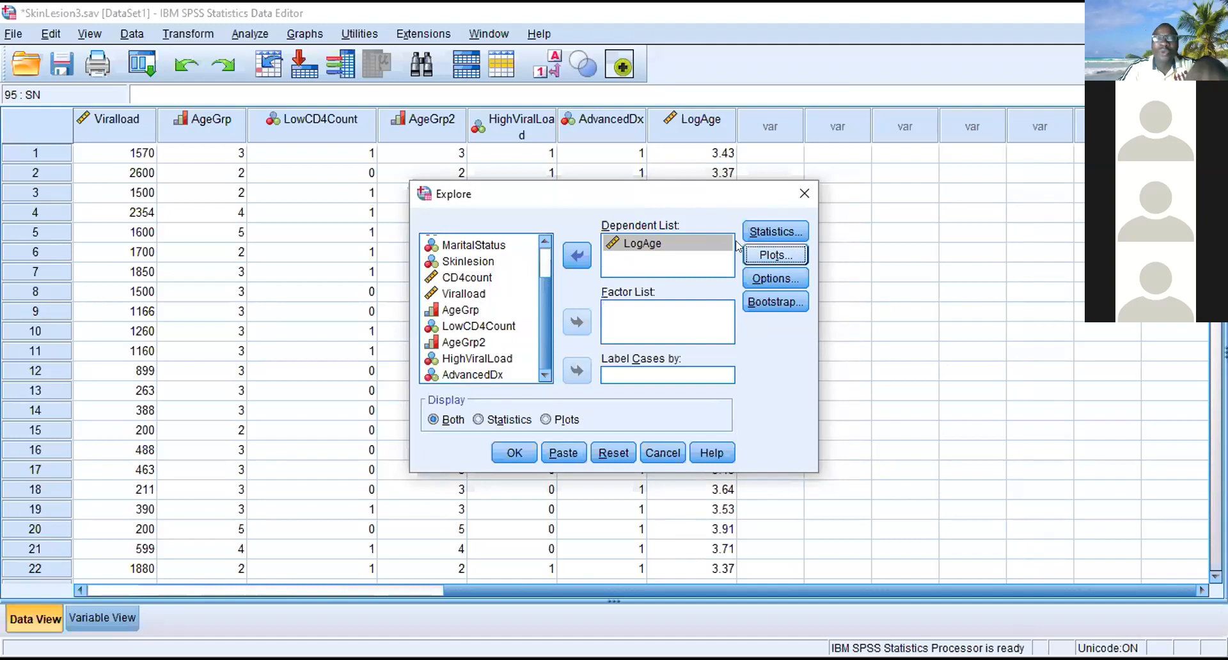
left_click(511, 452)
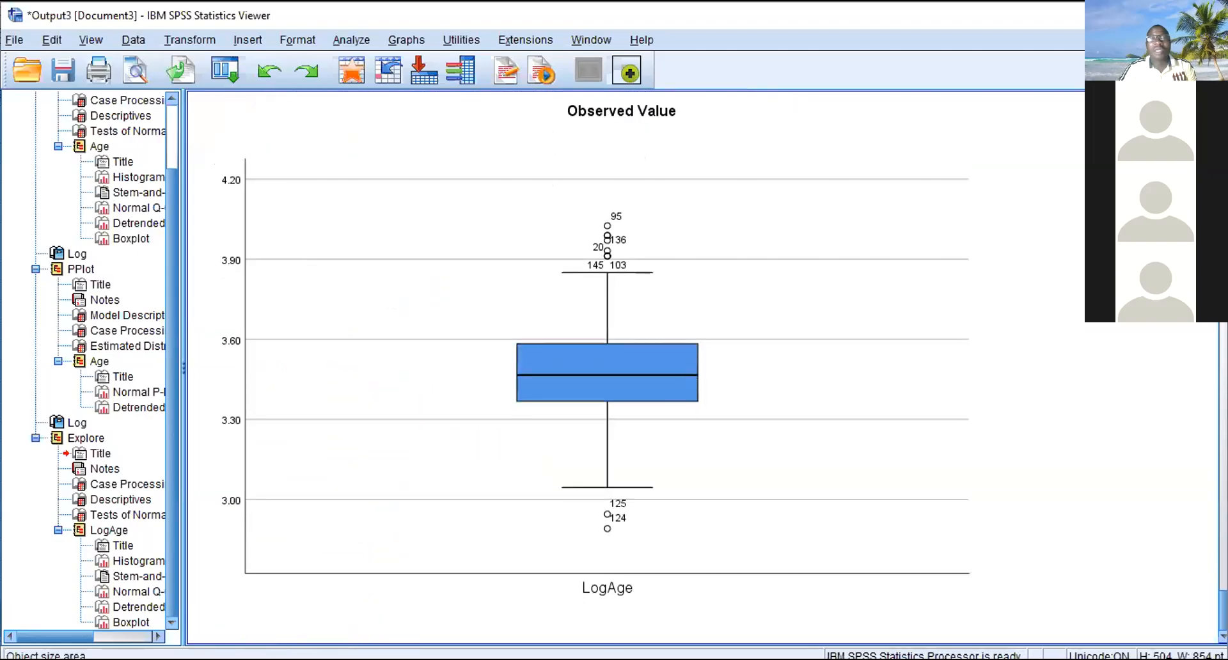
- Examine the histogram, Descriptives table and Tests of Normality for LogAge in the Explore output
scroll(608, 368, "up", 10)
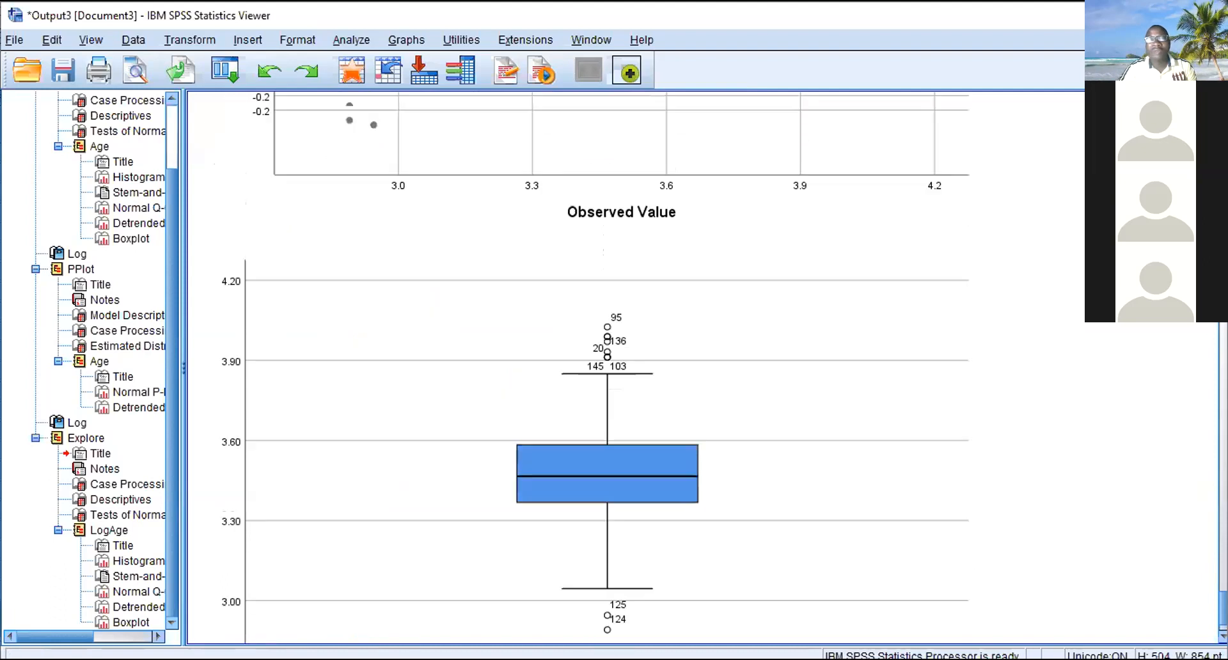
scroll(1194, 487, "up", 15)
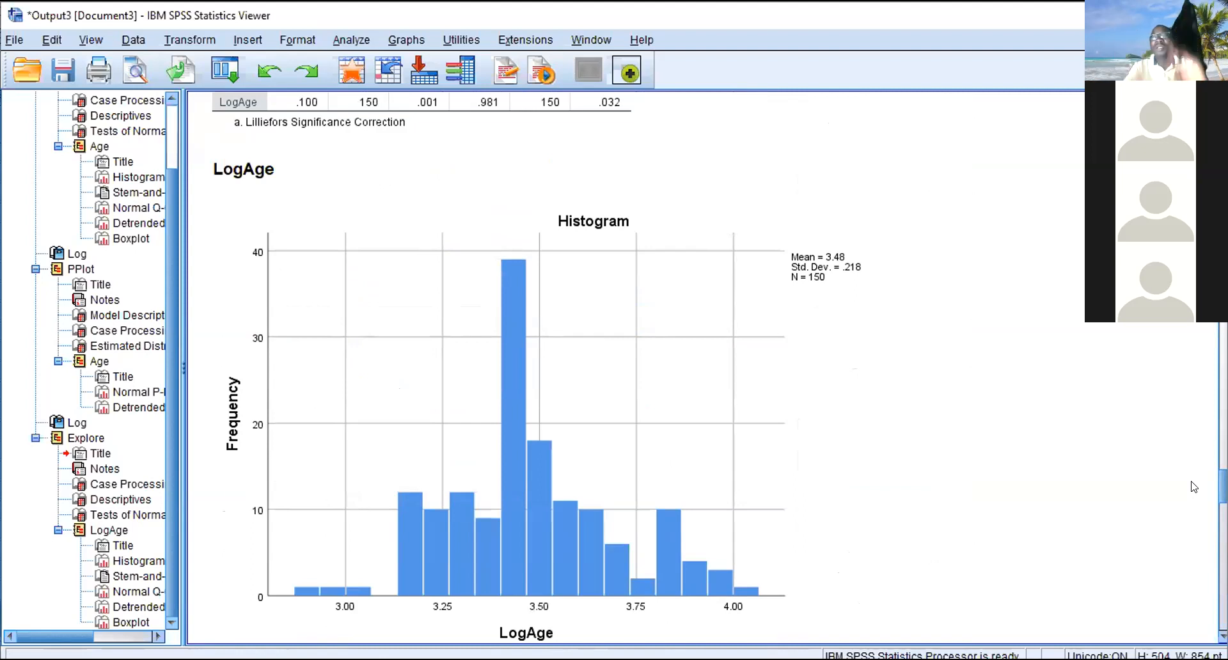
left_click_drag(1223, 479, 1219, 446)
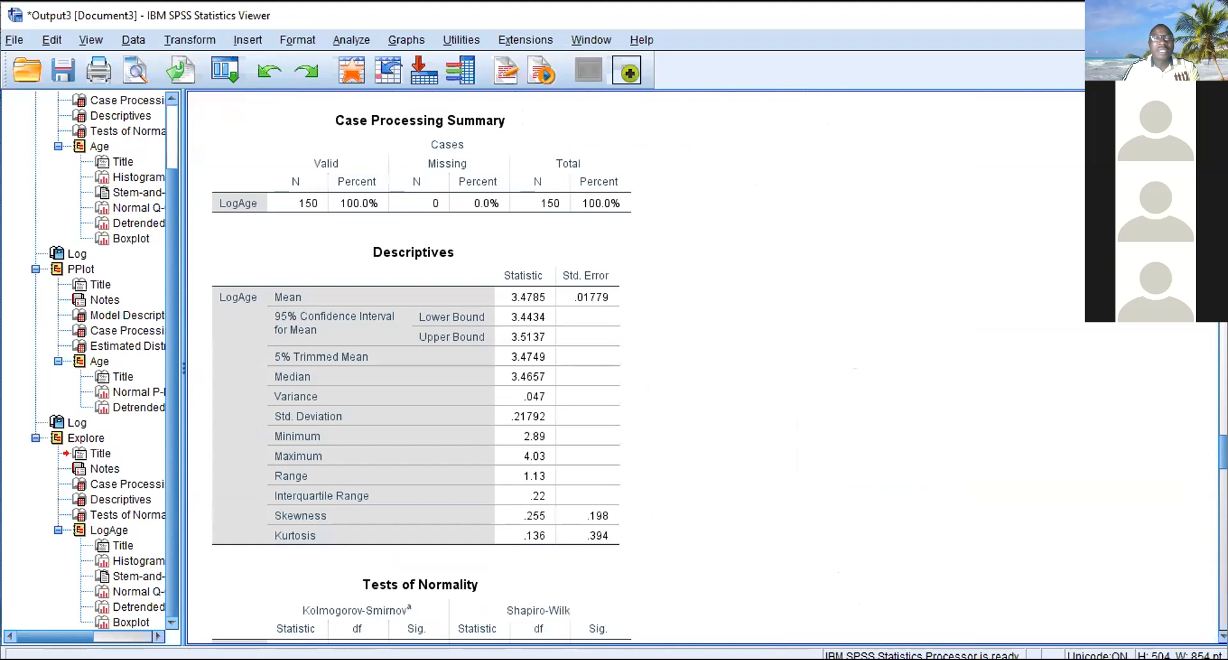
left_click(543, 328)
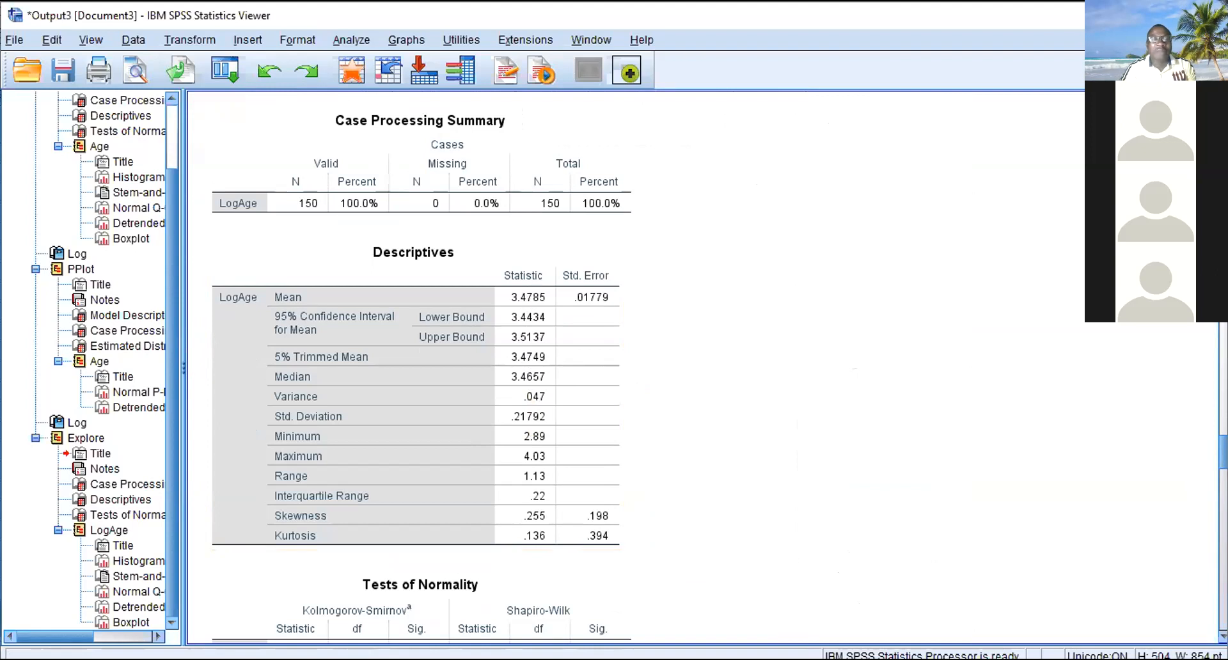
scroll(422, 371, "down", 3)
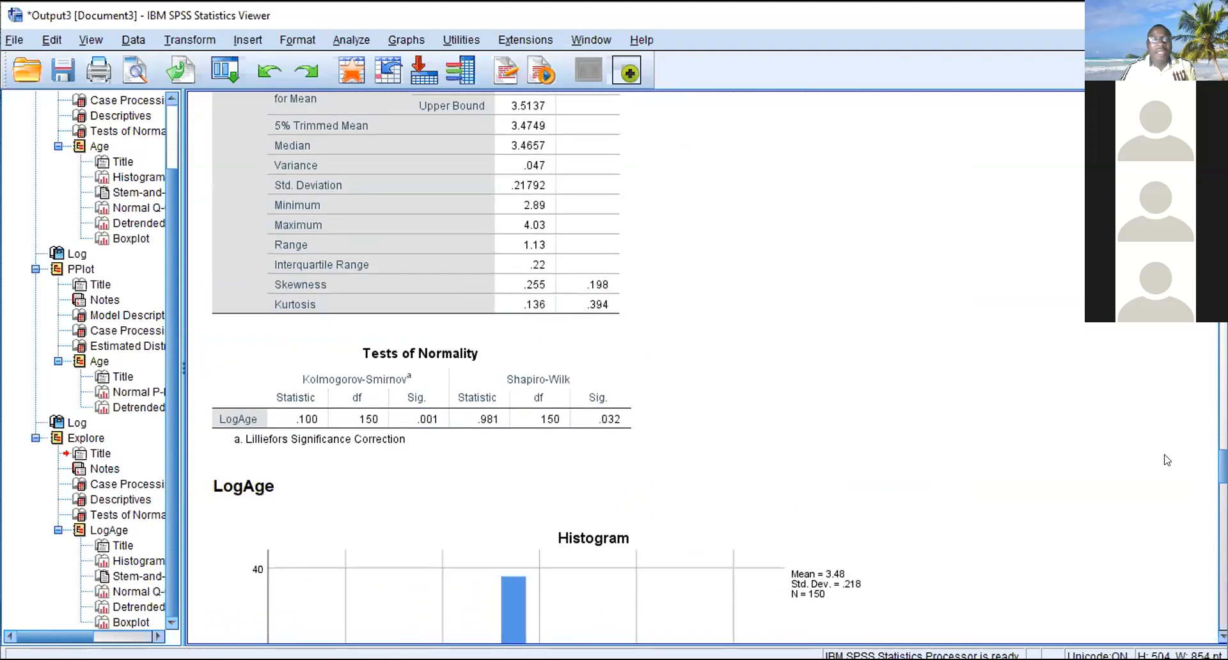
left_click(585, 440)
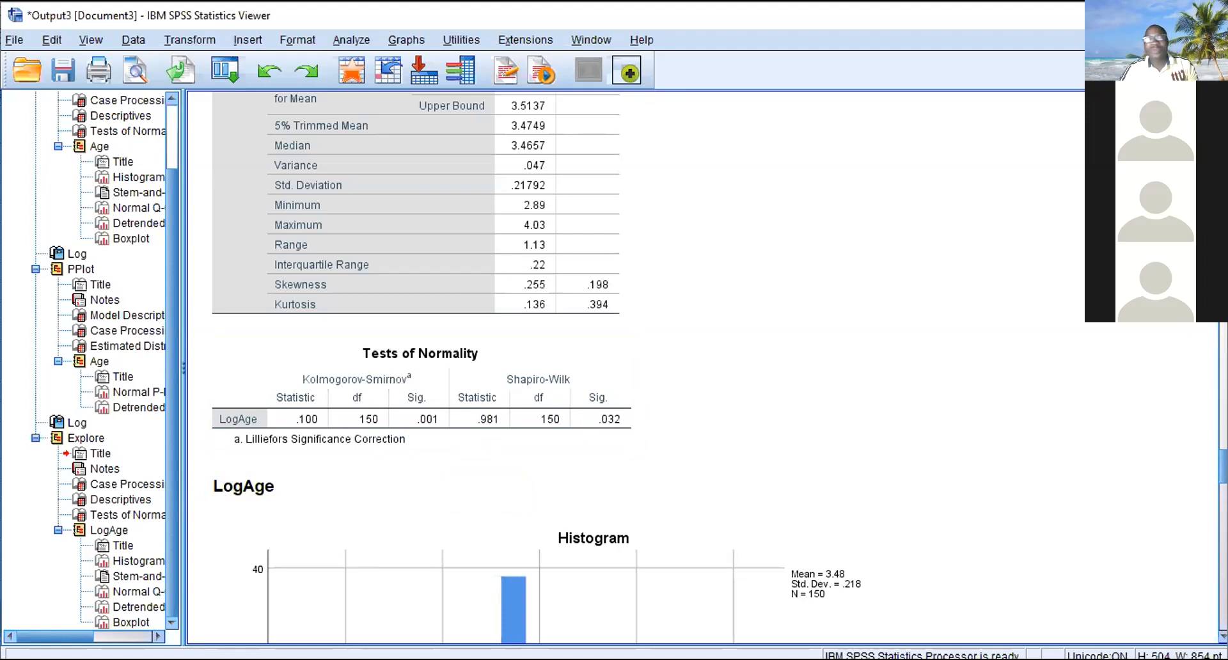
- Examine the normal and detrended Q-Q plots and the boxplot of LogAge
scroll(915, 396, "down", 15)
scroll(599, 367, "down", 15)
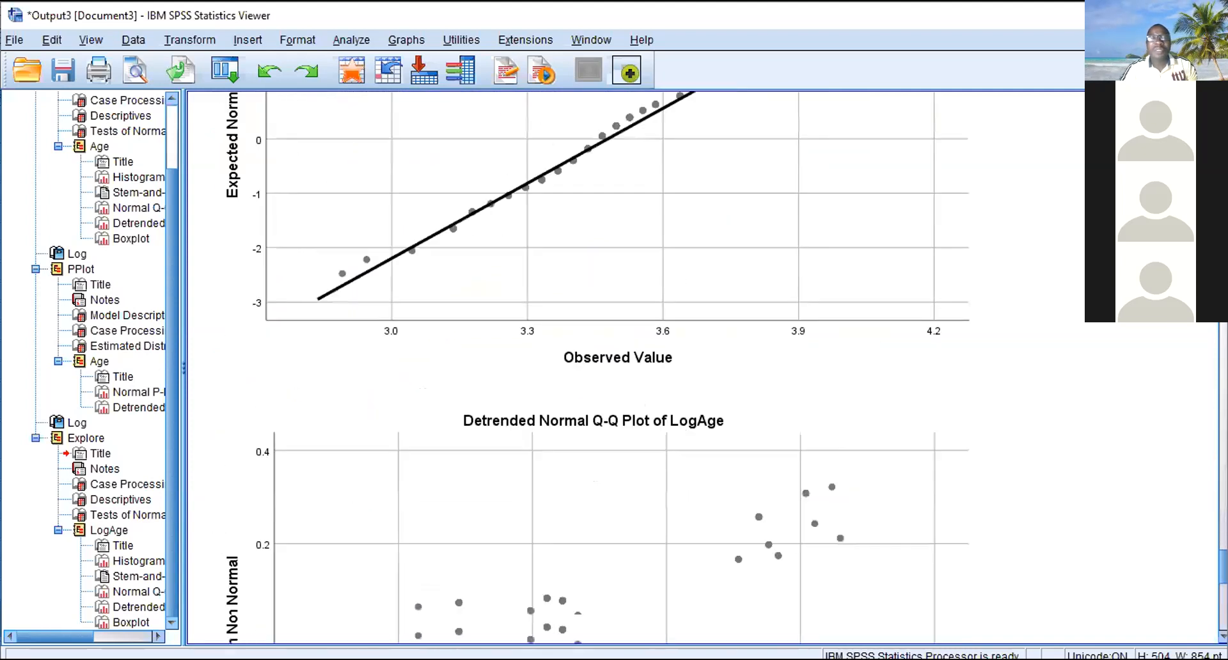
scroll(598, 367, "up", 6)
scroll(607, 367, "down", 10)
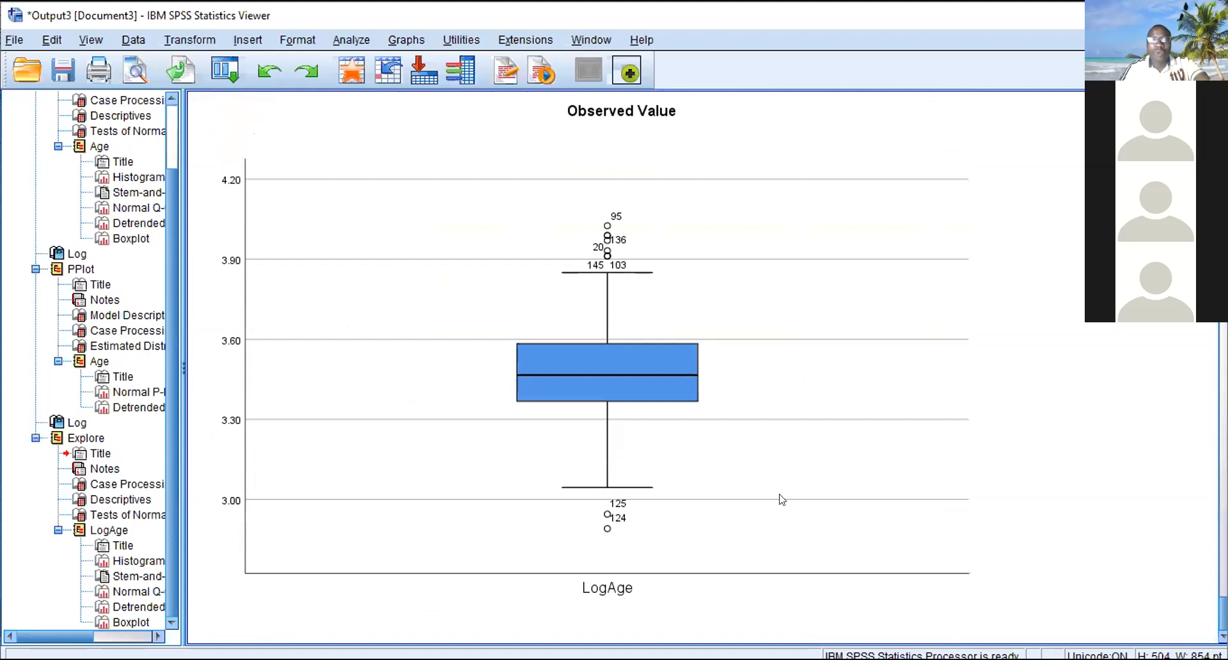
left_click(610, 366)
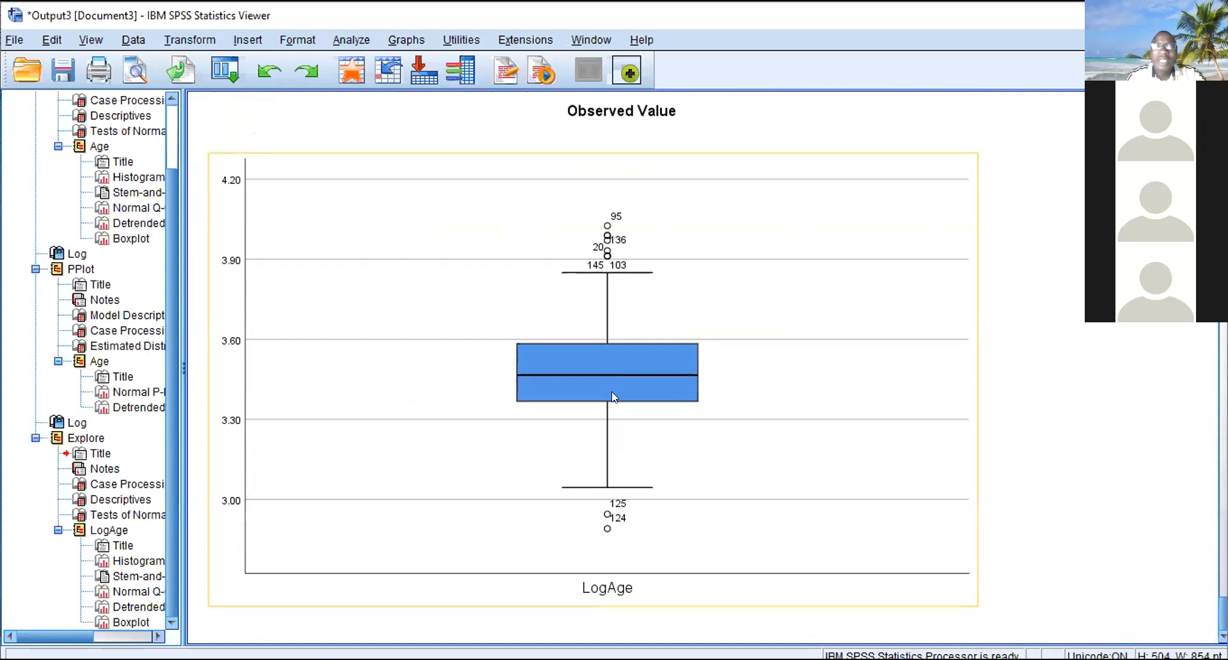